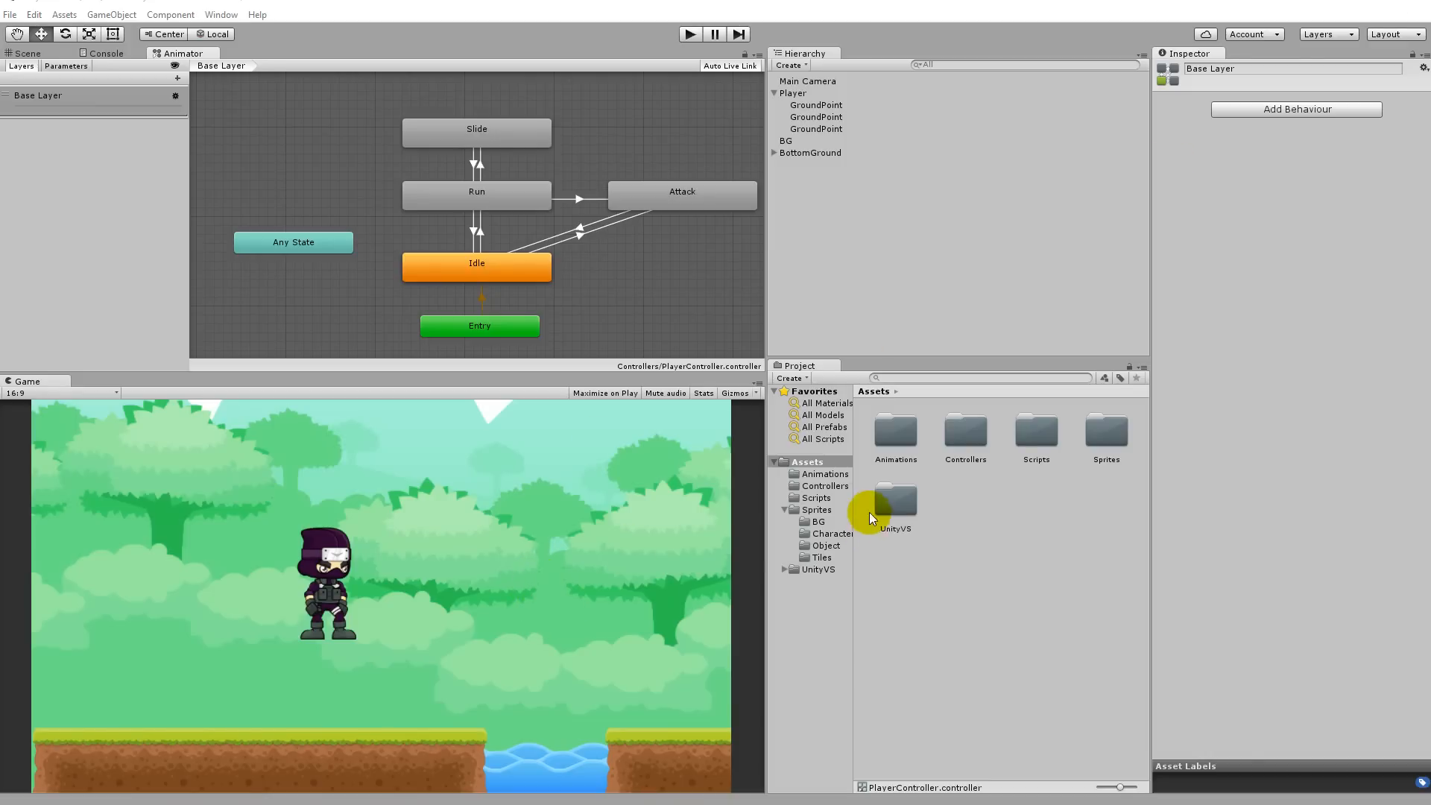
# Open the Characters sprite folder and select the jump frames Jump__000 through Jump__009
pyautogui.click(818, 510)
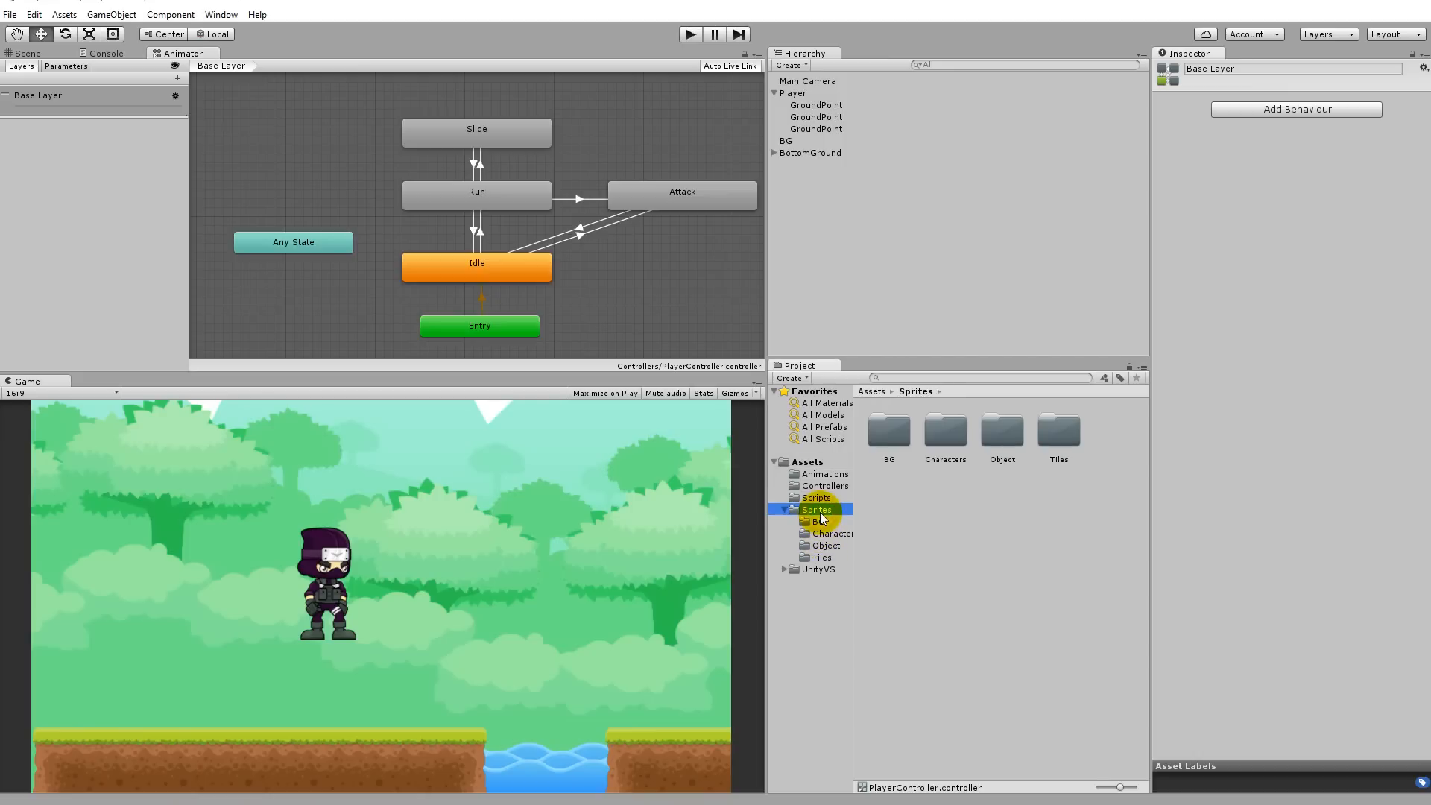
pyautogui.click(826, 536)
pyautogui.scroll(-5, 964, 538)
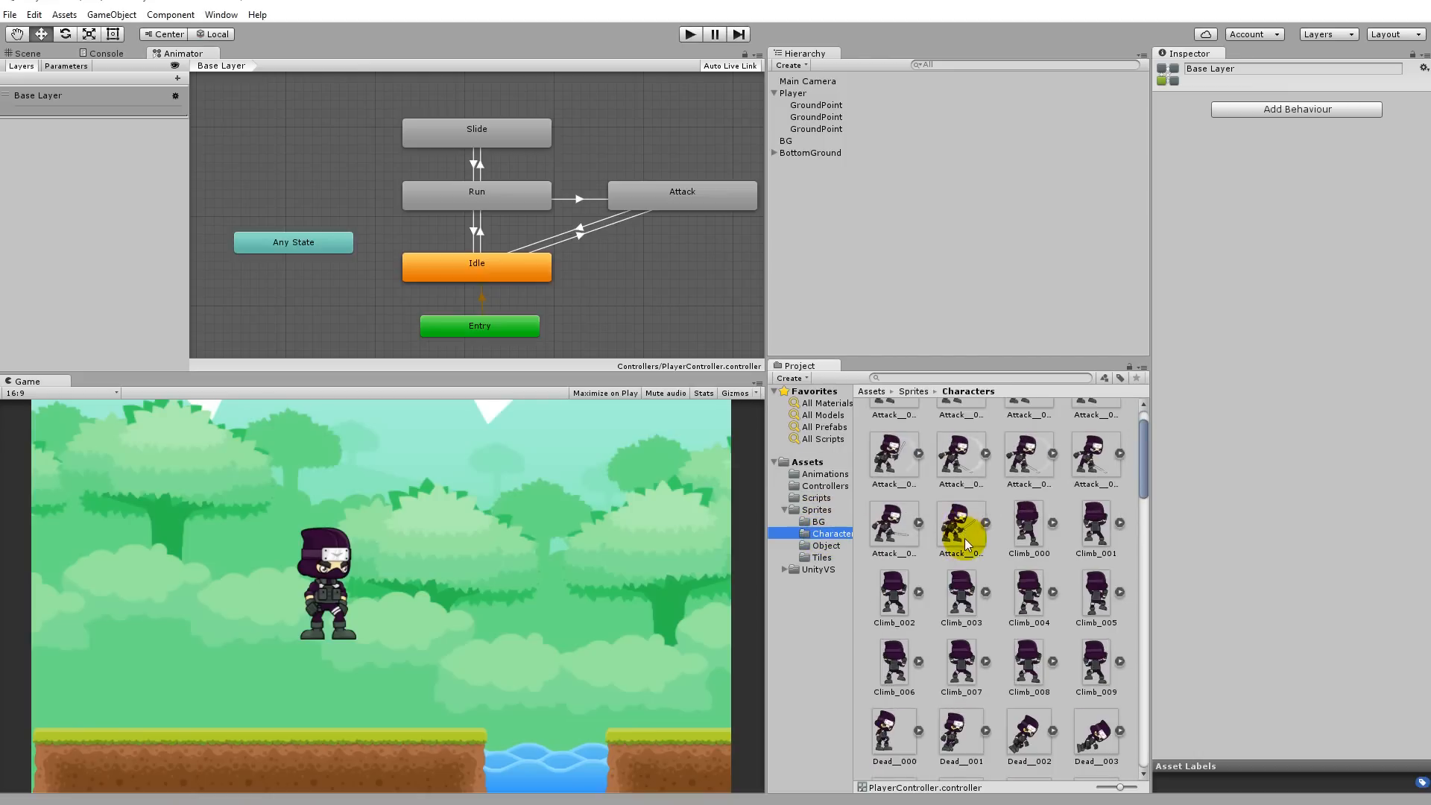
pyautogui.scroll(-4, 980, 580)
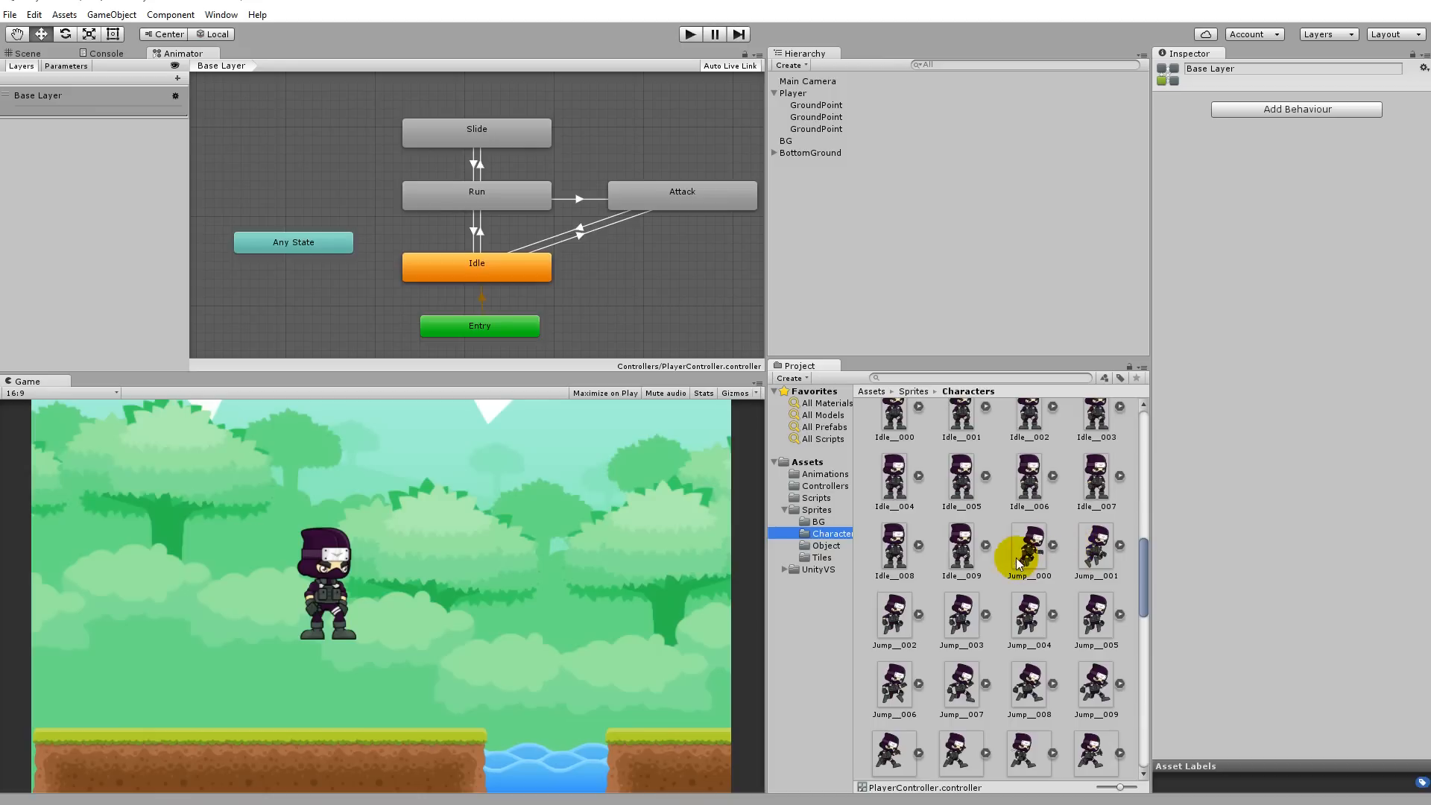
pyautogui.click(1003, 550)
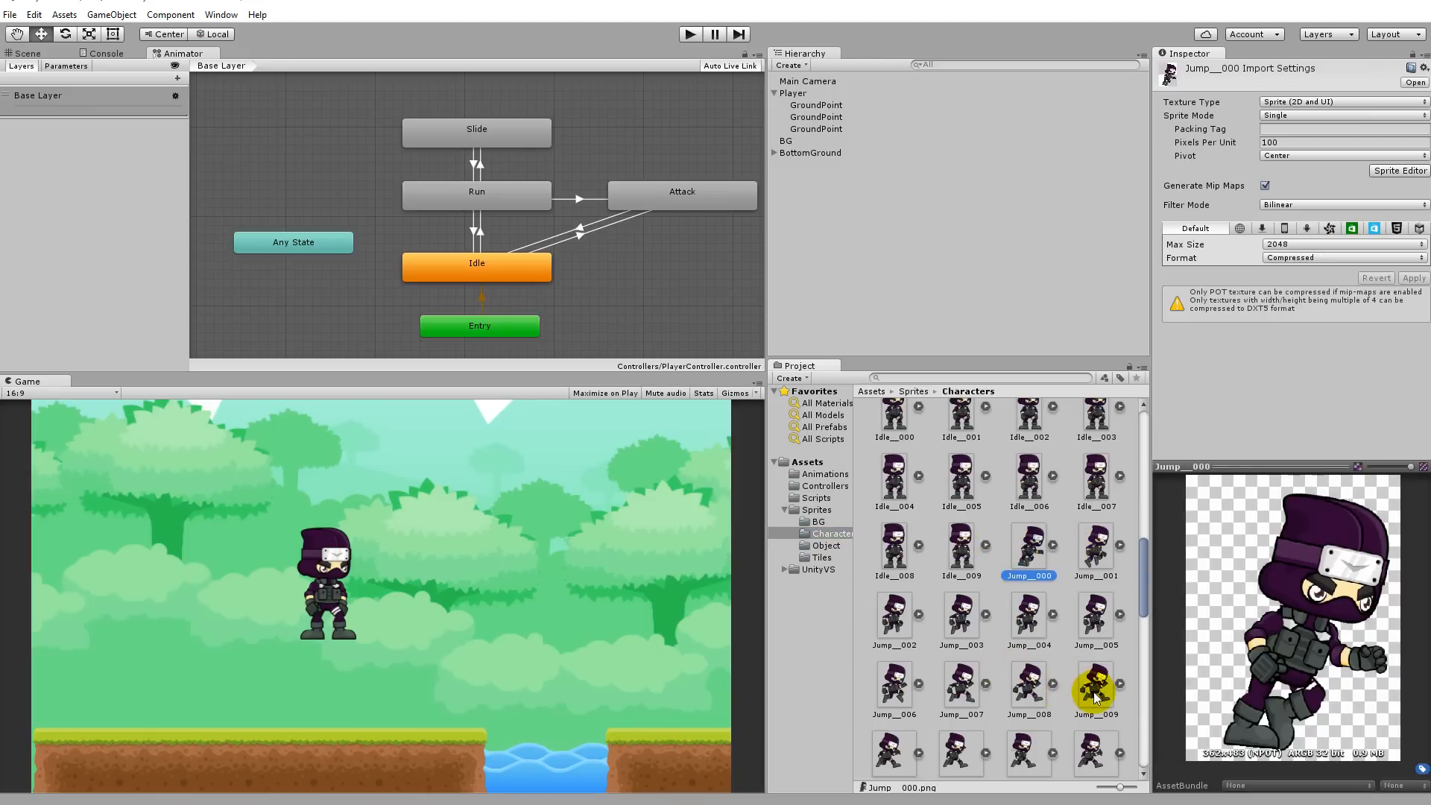
pyautogui.scroll(-1, 1094, 693)
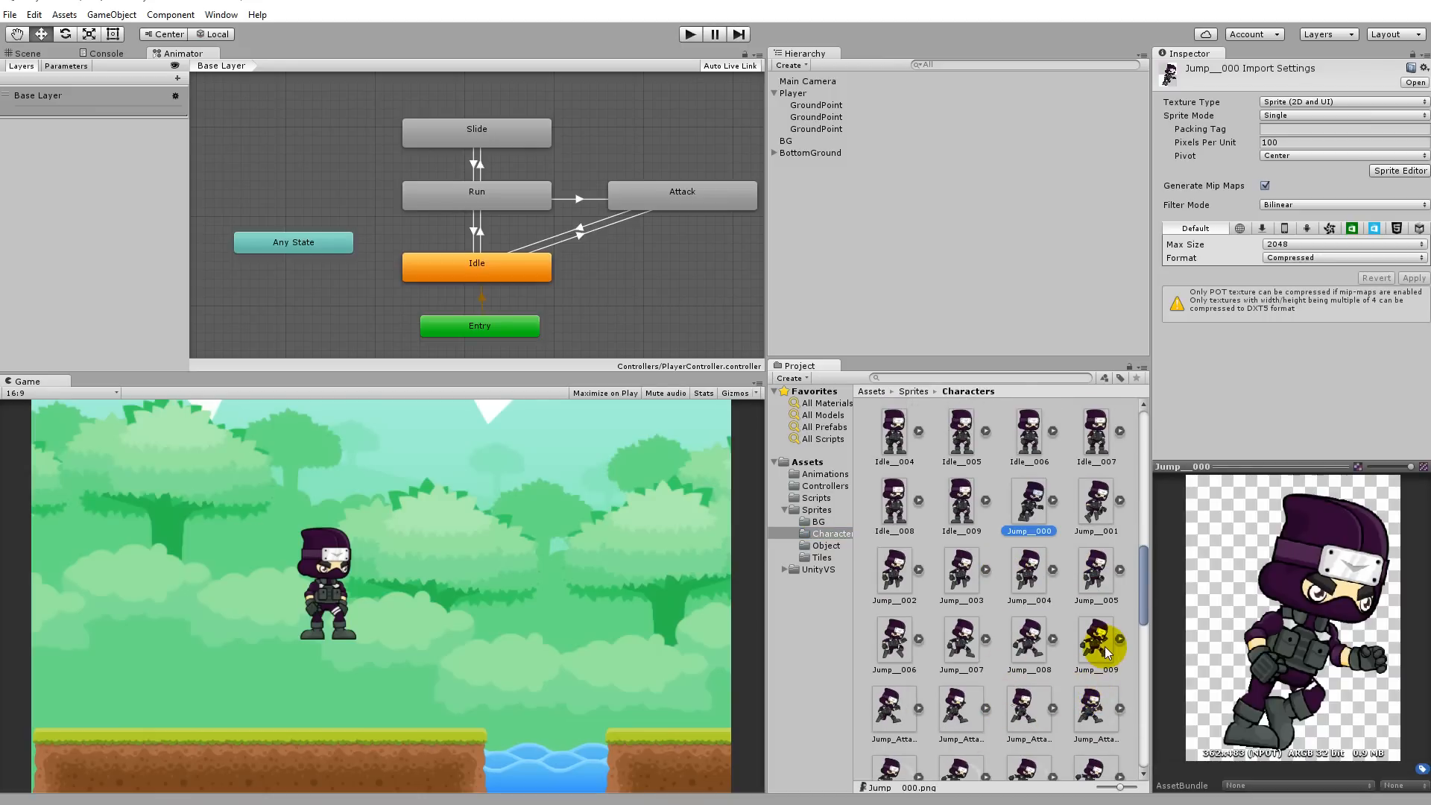
pyautogui.keyDown('shift'); pyautogui.click(1104, 646); pyautogui.keyUp('shift')
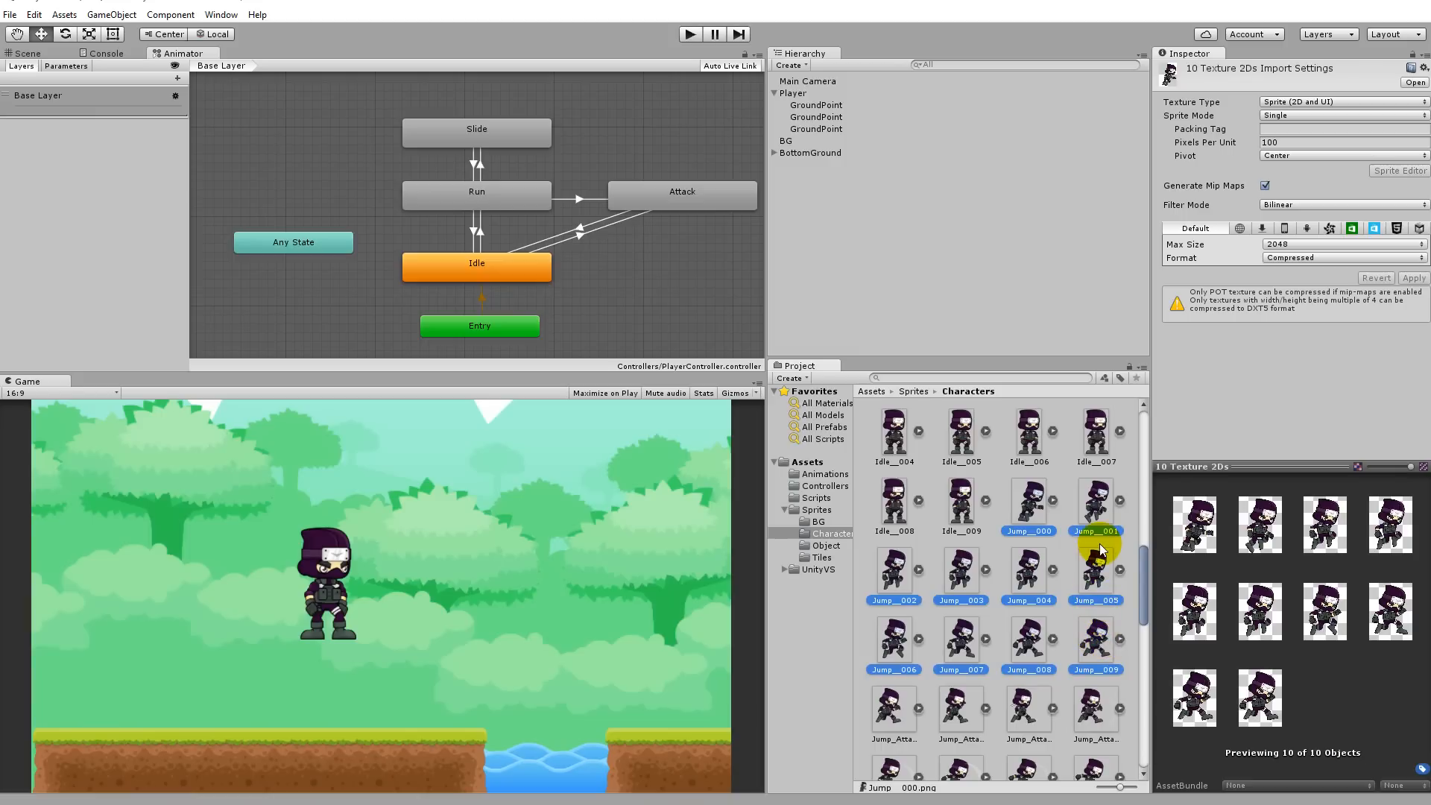
# Create an animation clip from sprites Jump__000 through Jump__006 by adding them to the scene hierarchy
pyautogui.click(1076, 569)
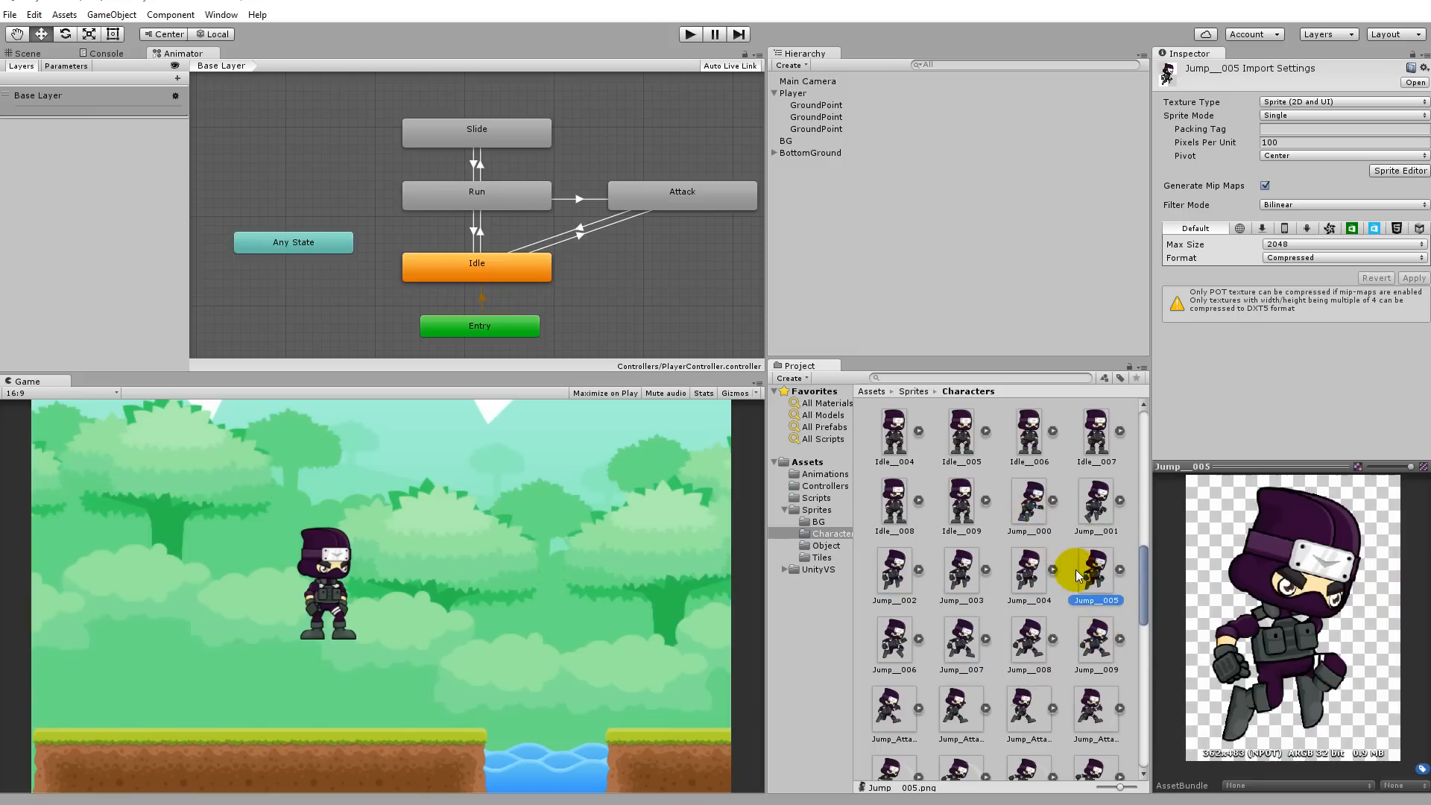
pyautogui.click(885, 648)
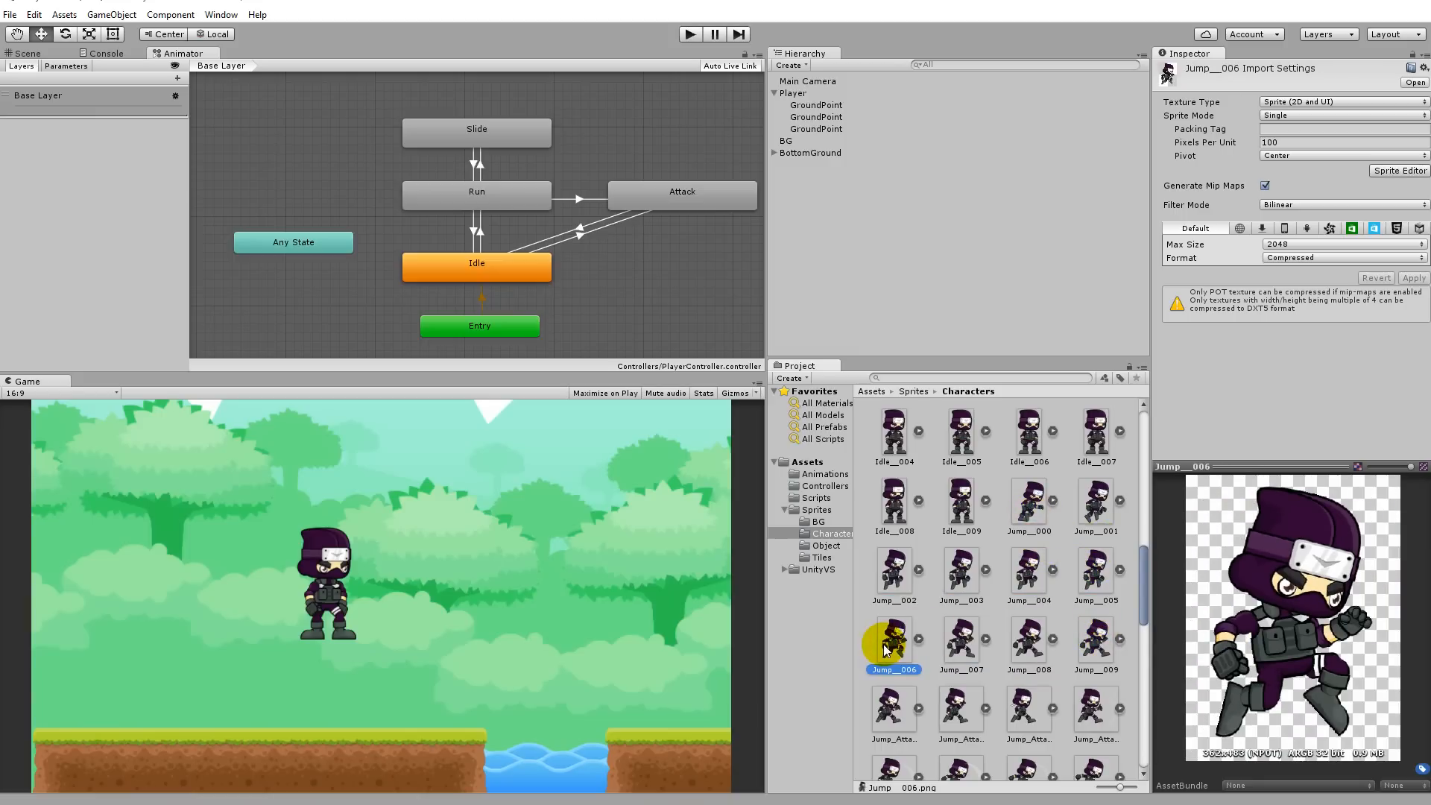
pyautogui.click(946, 646)
pyautogui.click(909, 645)
pyautogui.keyDown('shift'); pyautogui.click(1021, 507); pyautogui.keyUp('shift')
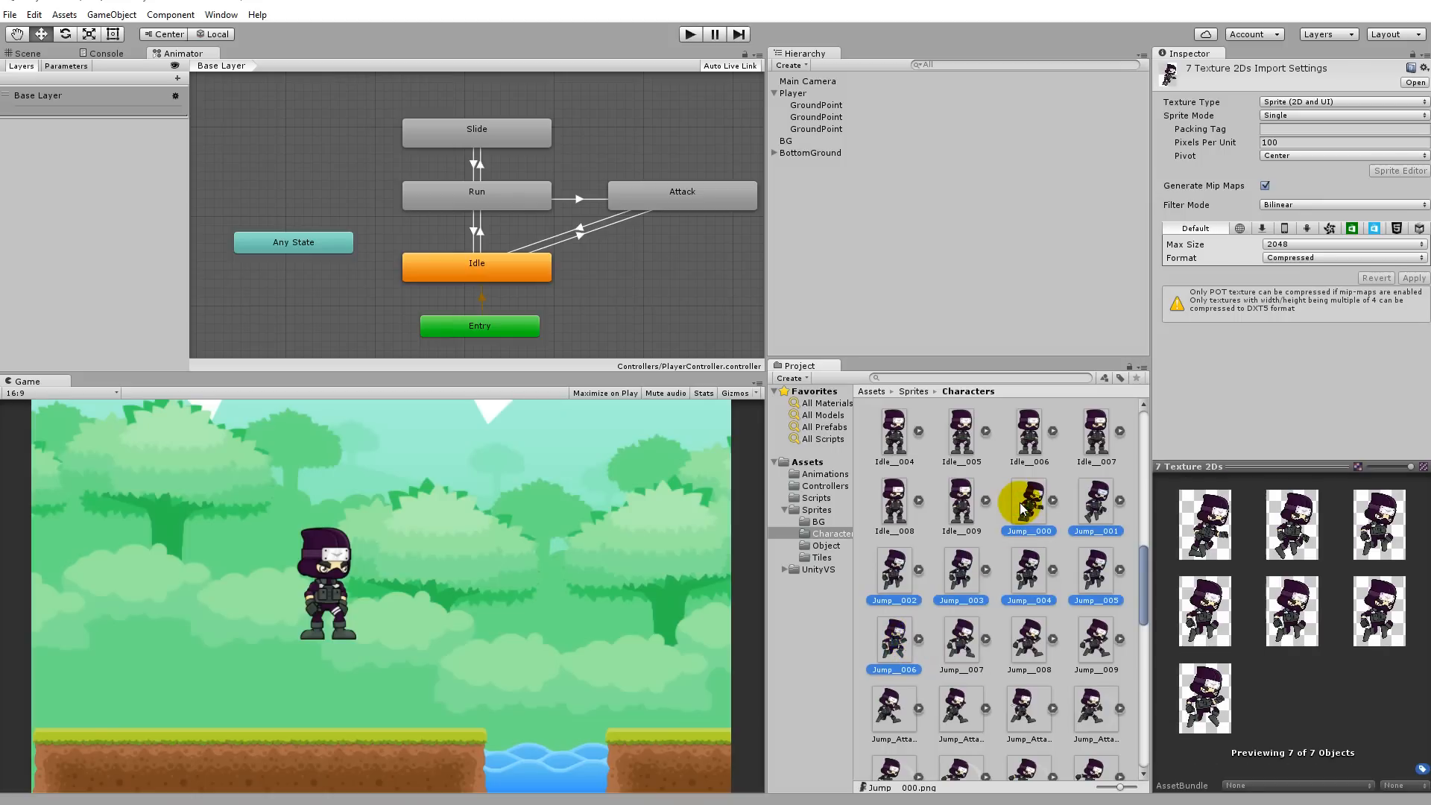
pyautogui.moveTo(1022, 509); pyautogui.dragTo(906, 287)
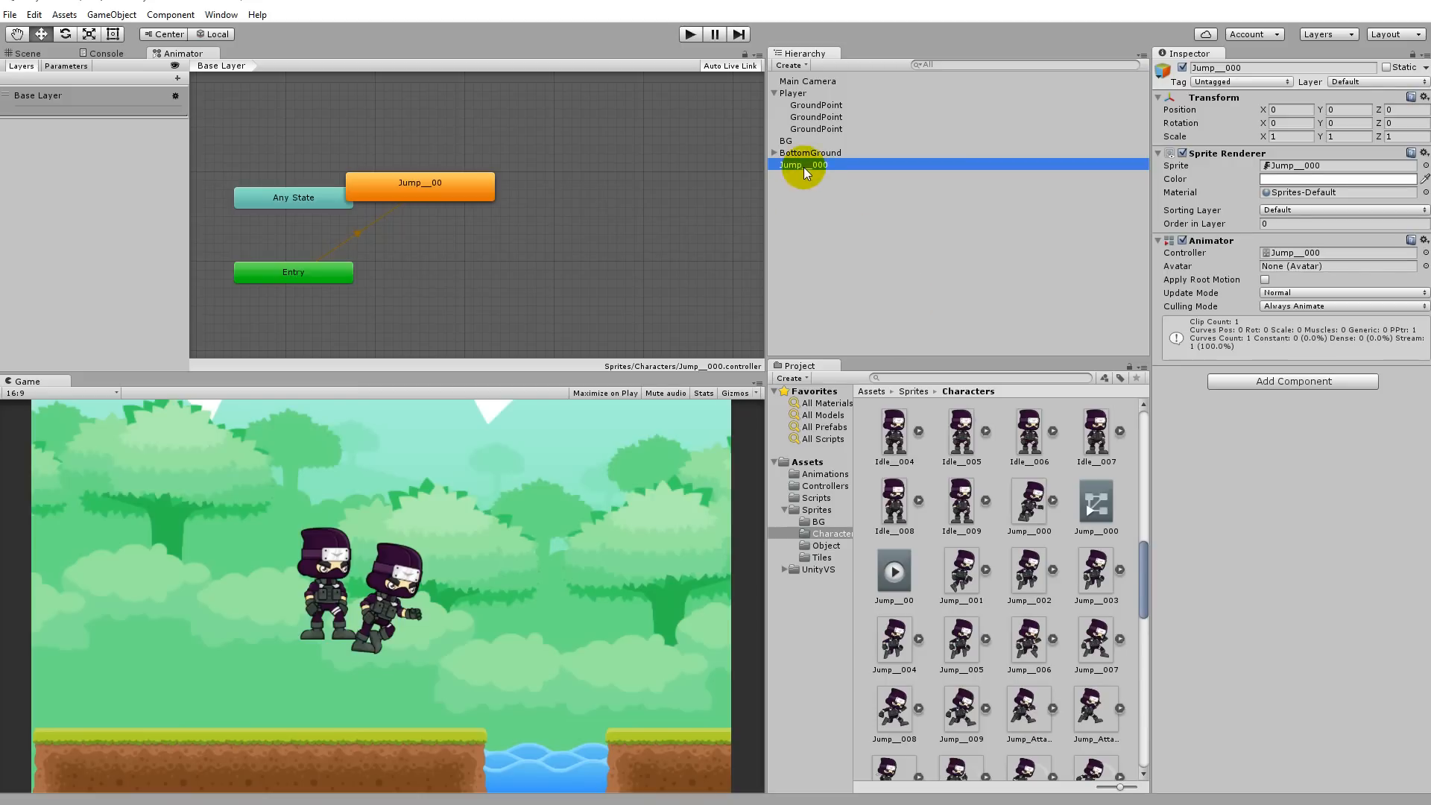
# Delete the temporary Jump__000 object from the scene and its Jump__000 controller from the Characters folder
pyautogui.press('Delete')
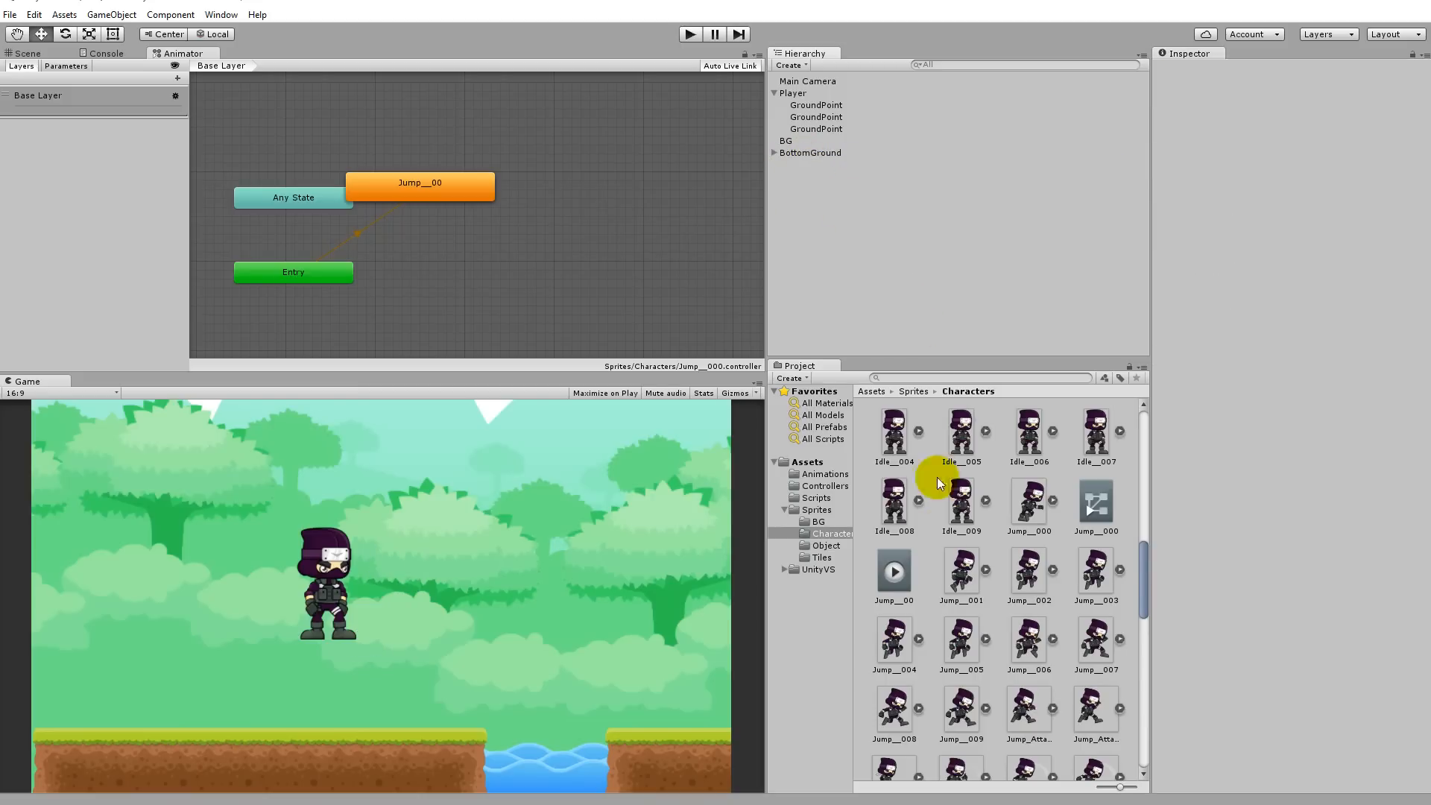
pyautogui.click(1102, 504)
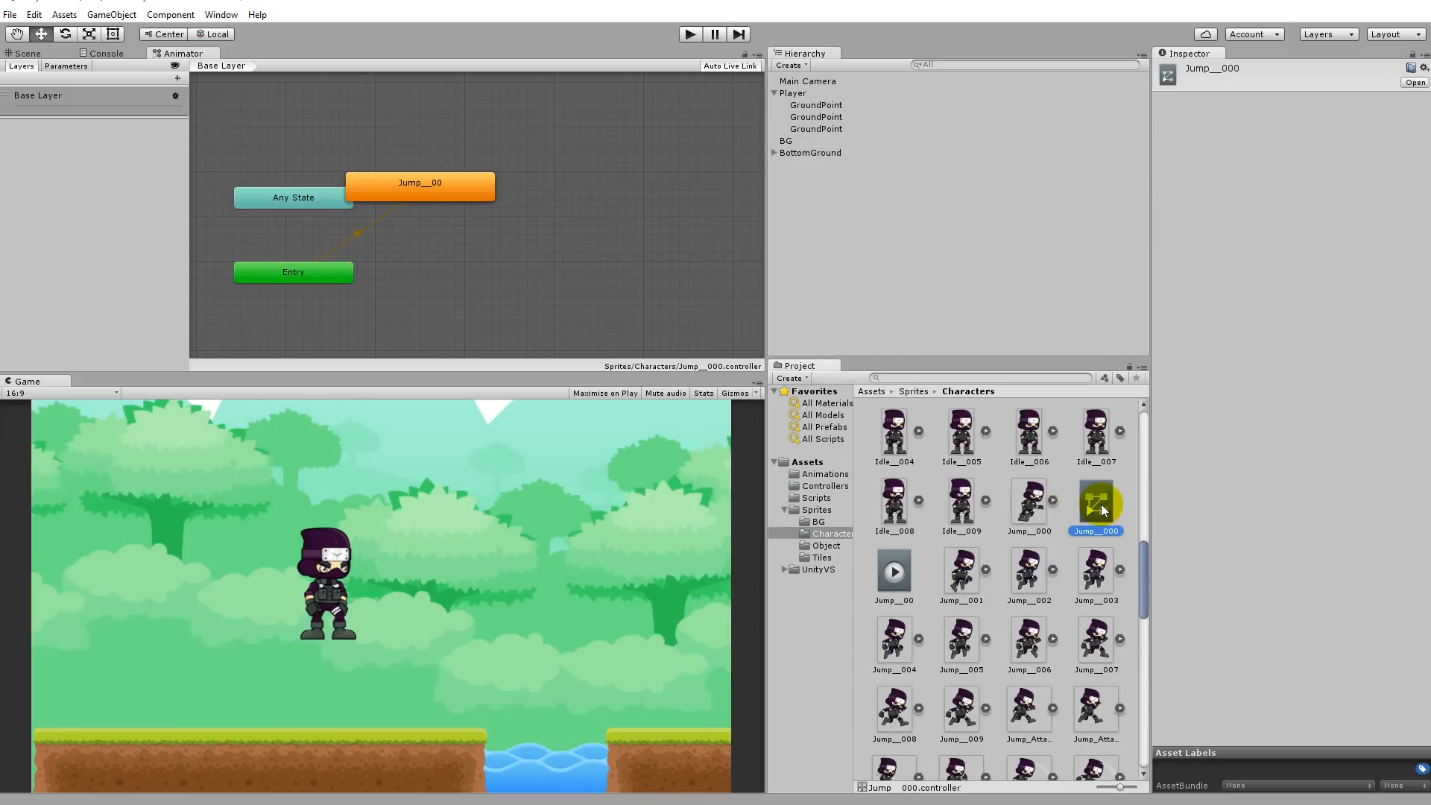
pyautogui.press('Delete')
pyautogui.click(732, 434)
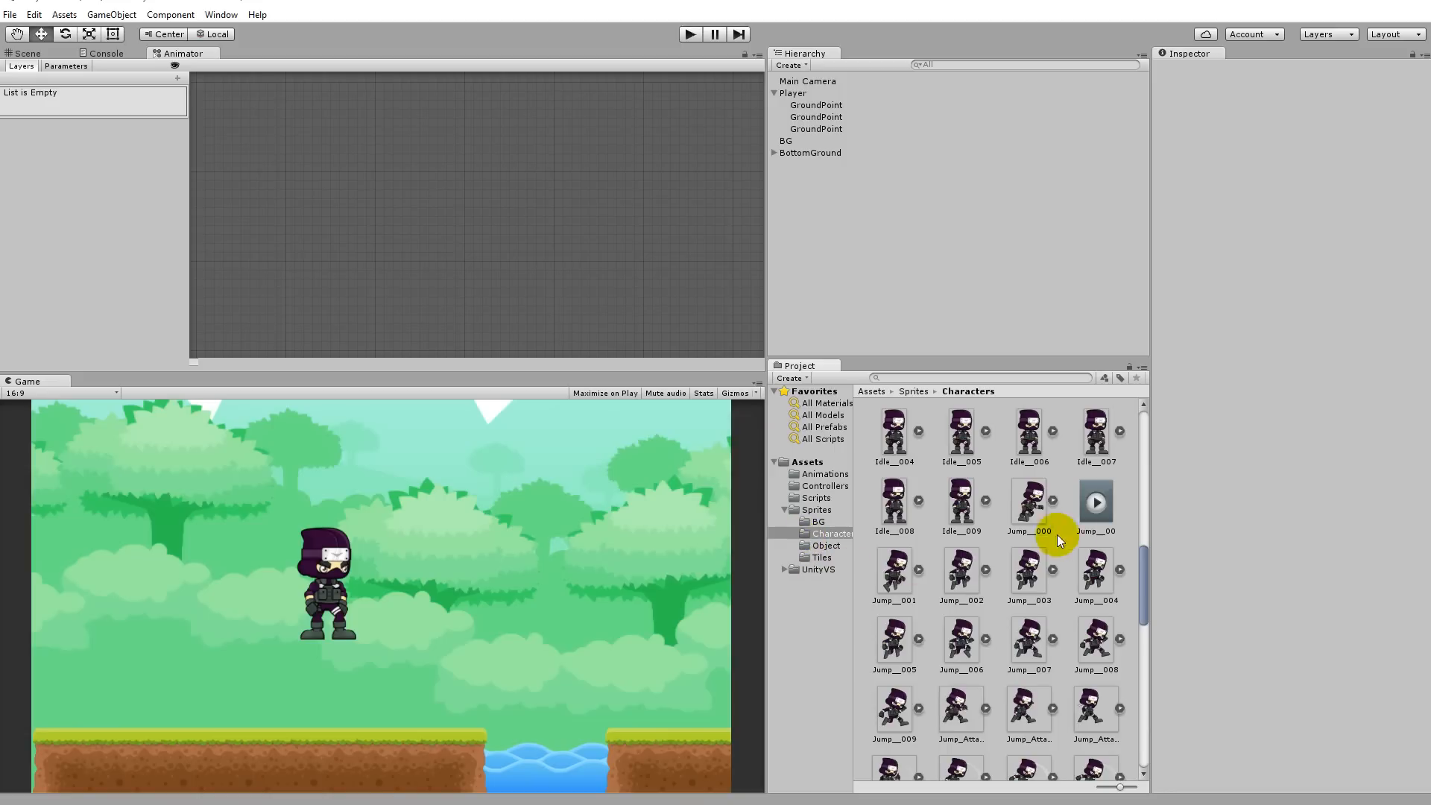
# Rename the new jump clip as TakeOff and move it into the Animations folder
pyautogui.click(1096, 505)
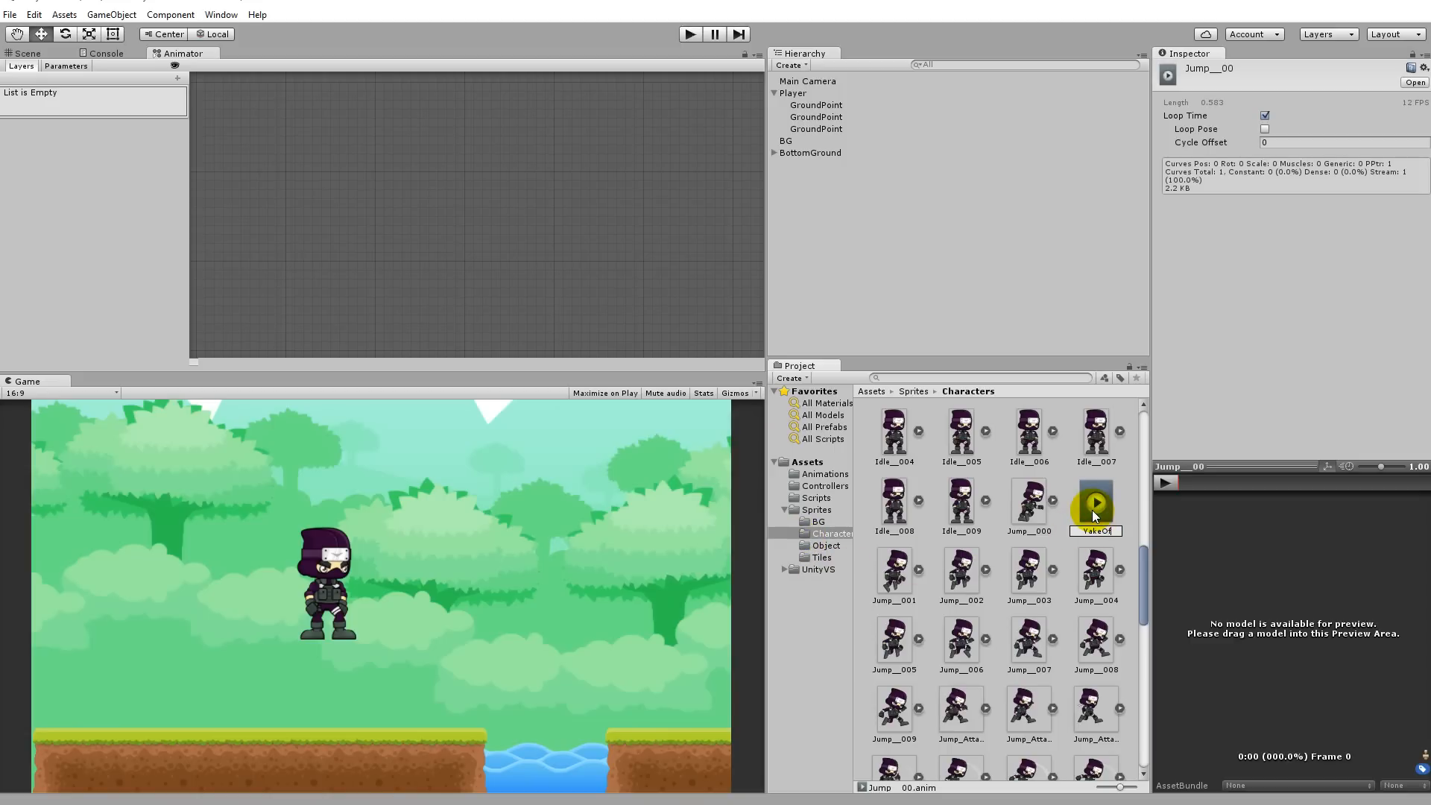
pyautogui.write('TakeOff')
pyautogui.press('Return')
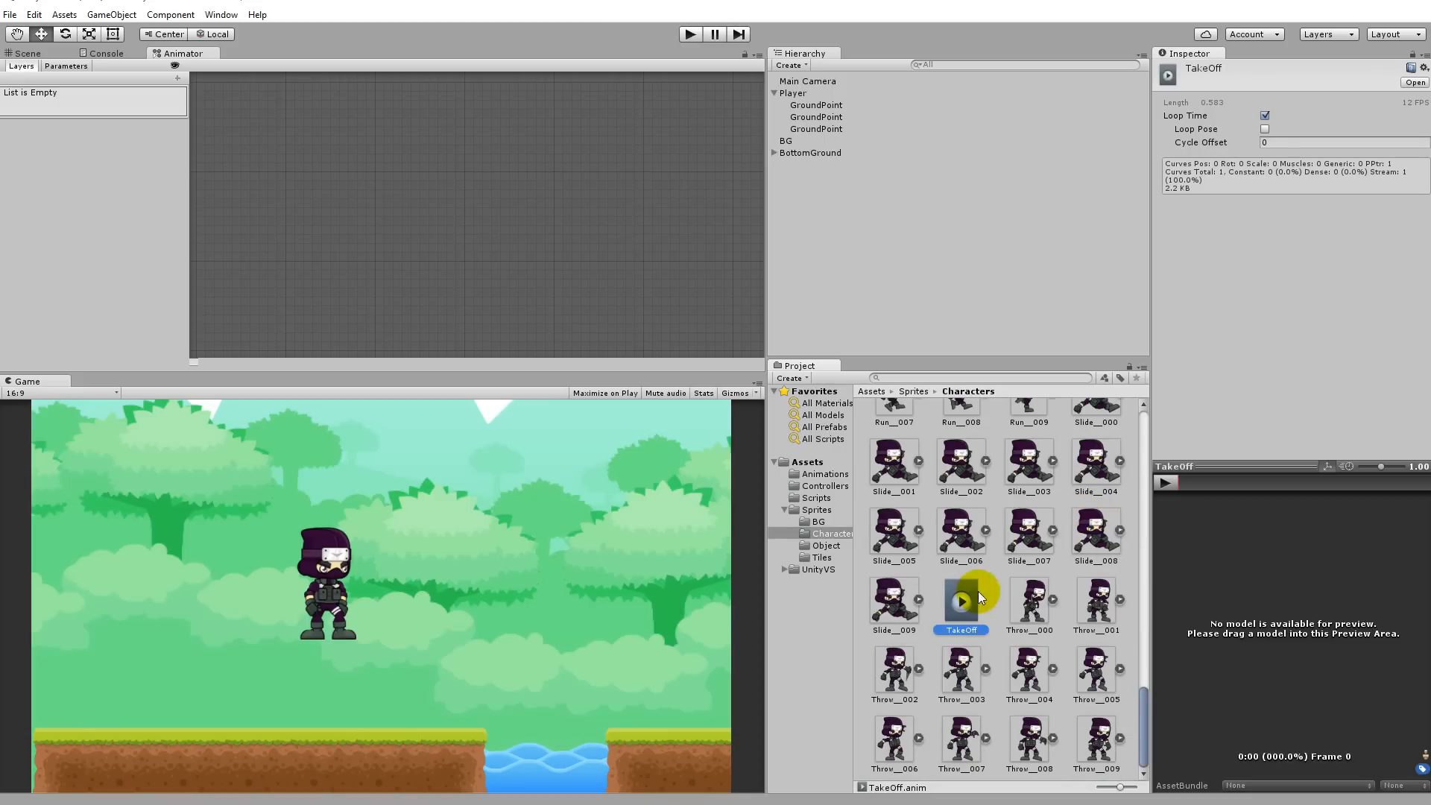
pyautogui.moveTo(939, 602); pyautogui.dragTo(827, 481)
# Create an animation clip from sprites Jump__007 through Jump__009 by adding them to the scene hierarchy
pyautogui.scroll(5, 1058, 636)
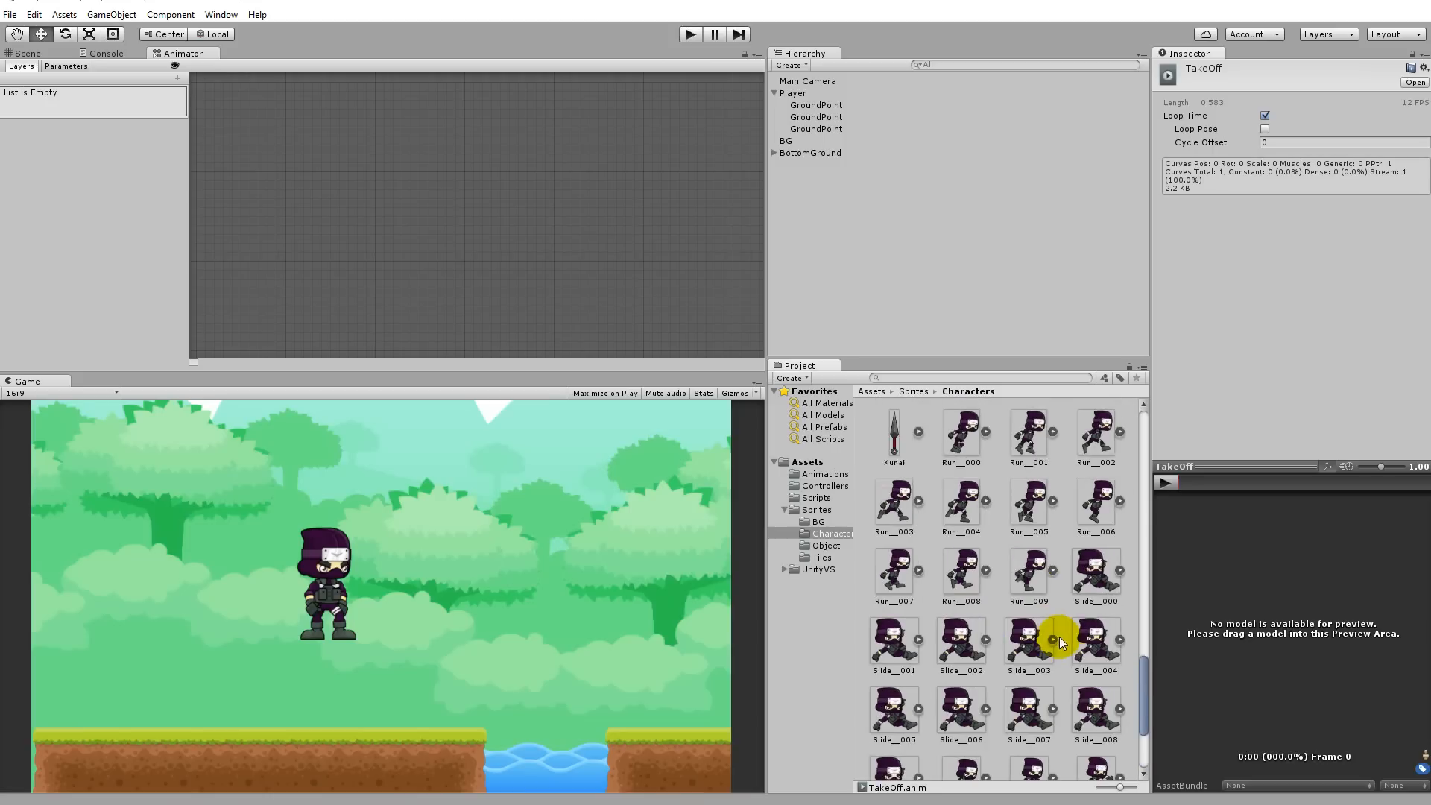
pyautogui.scroll(6, 1085, 651)
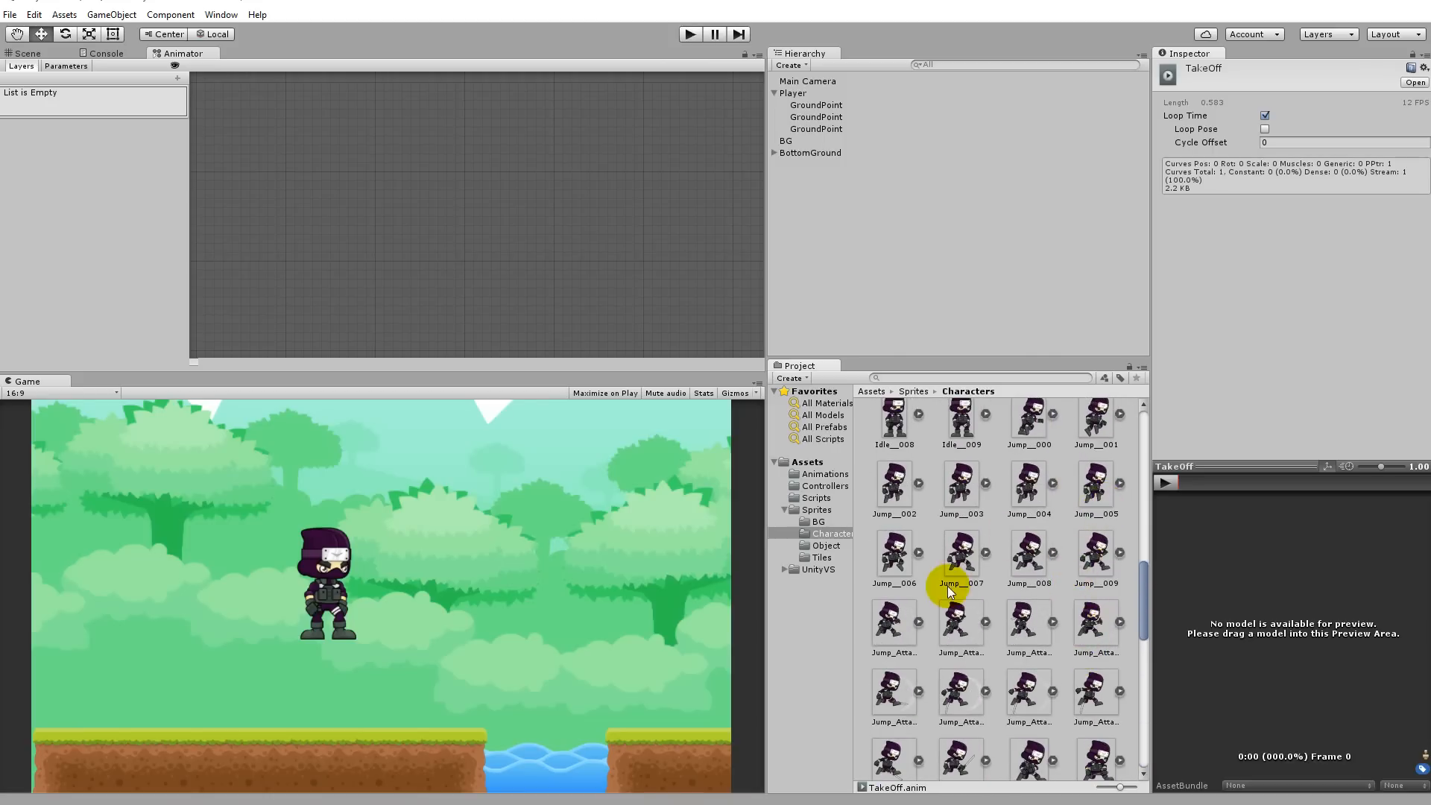
pyautogui.click(957, 553)
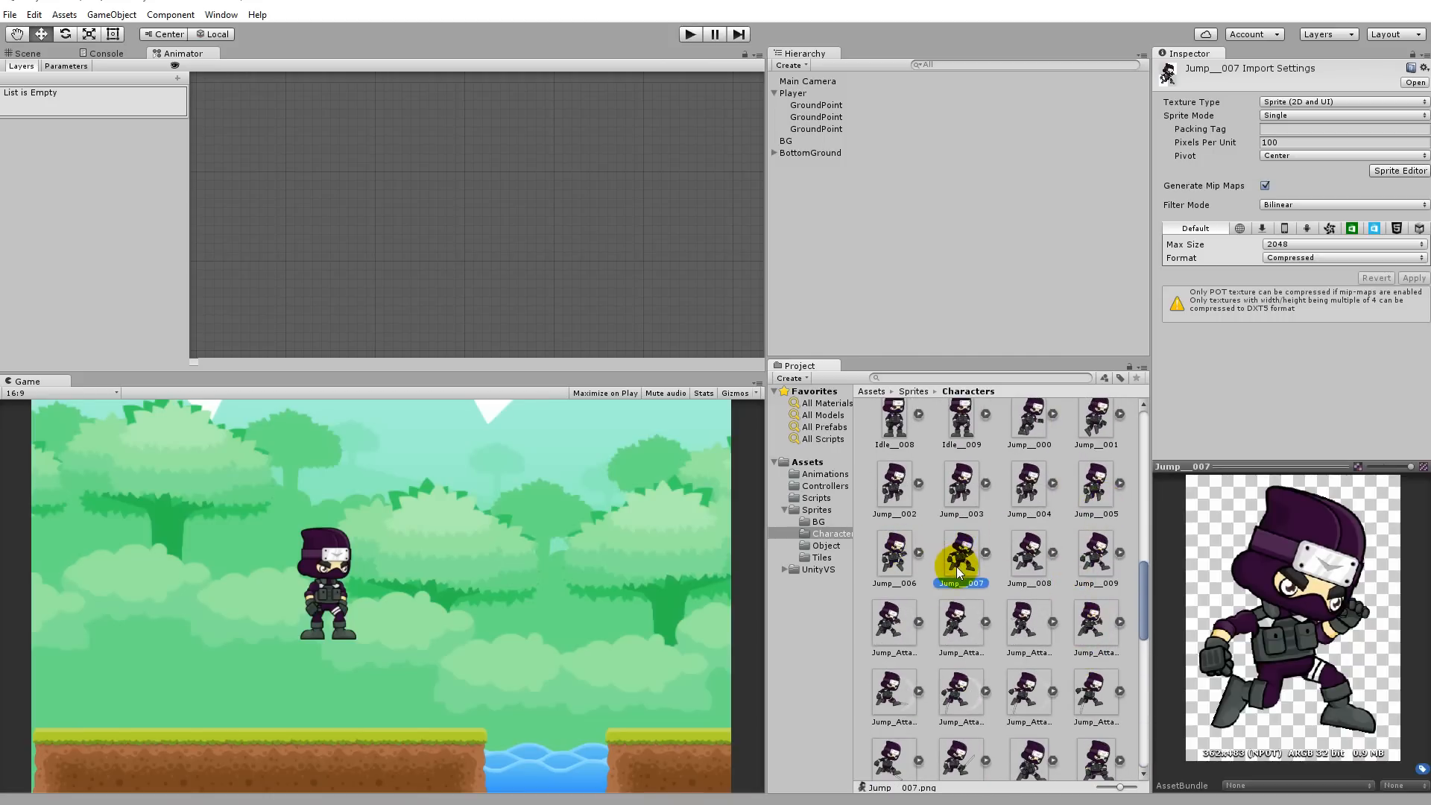
pyautogui.keyDown('shift'); pyautogui.click(1092, 563); pyautogui.keyUp('shift')
pyautogui.click(900, 562)
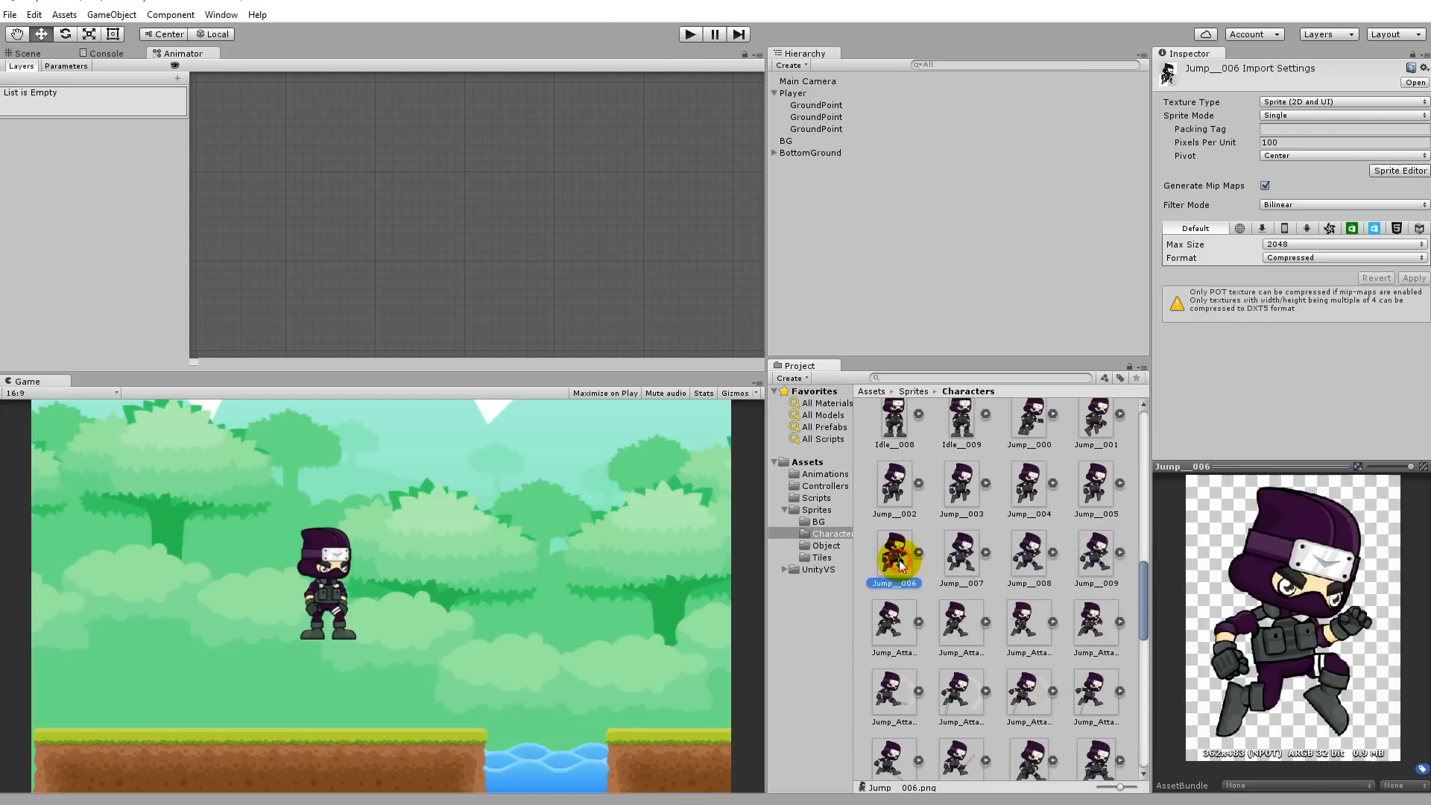
pyautogui.click(1095, 499)
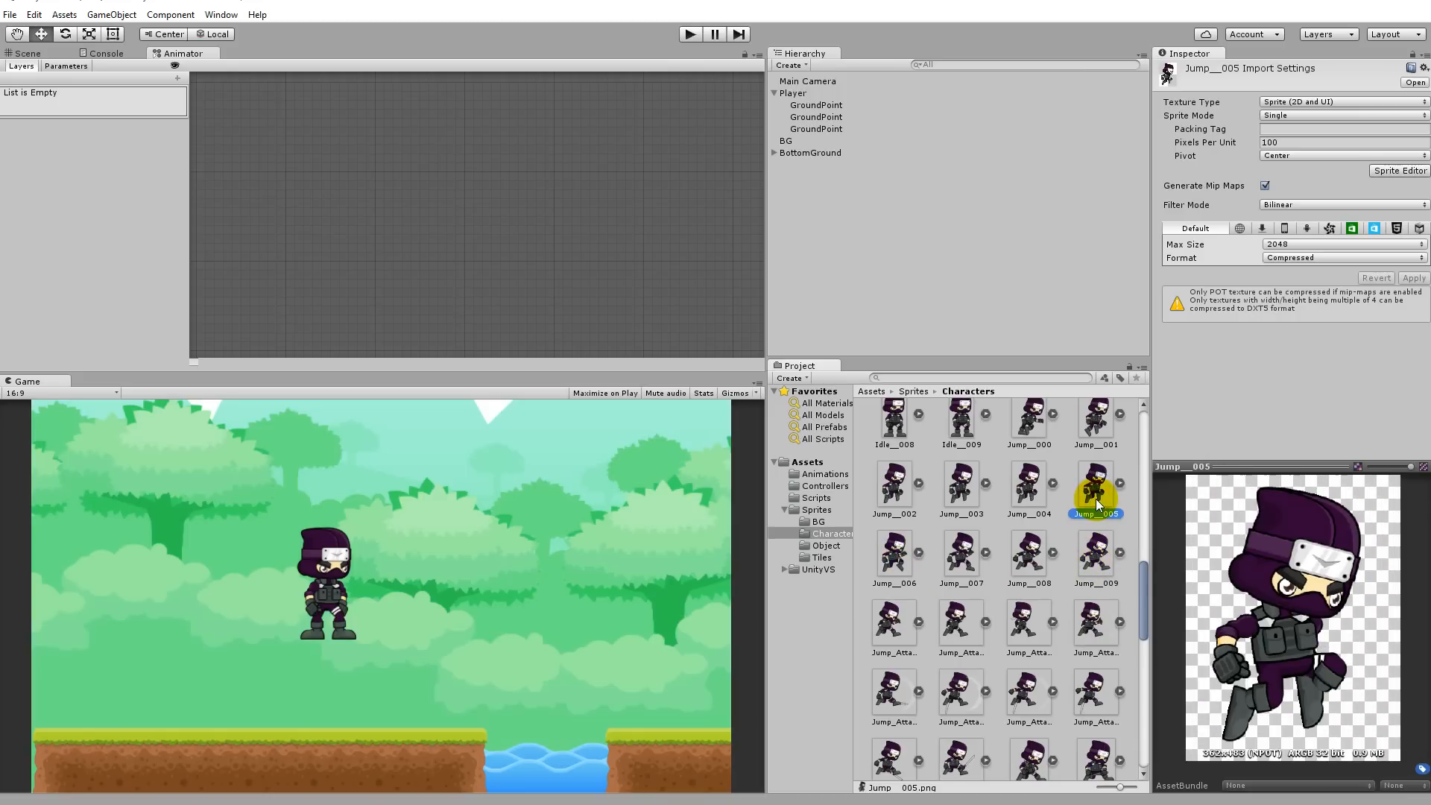
pyautogui.click(879, 572)
pyautogui.click(969, 559)
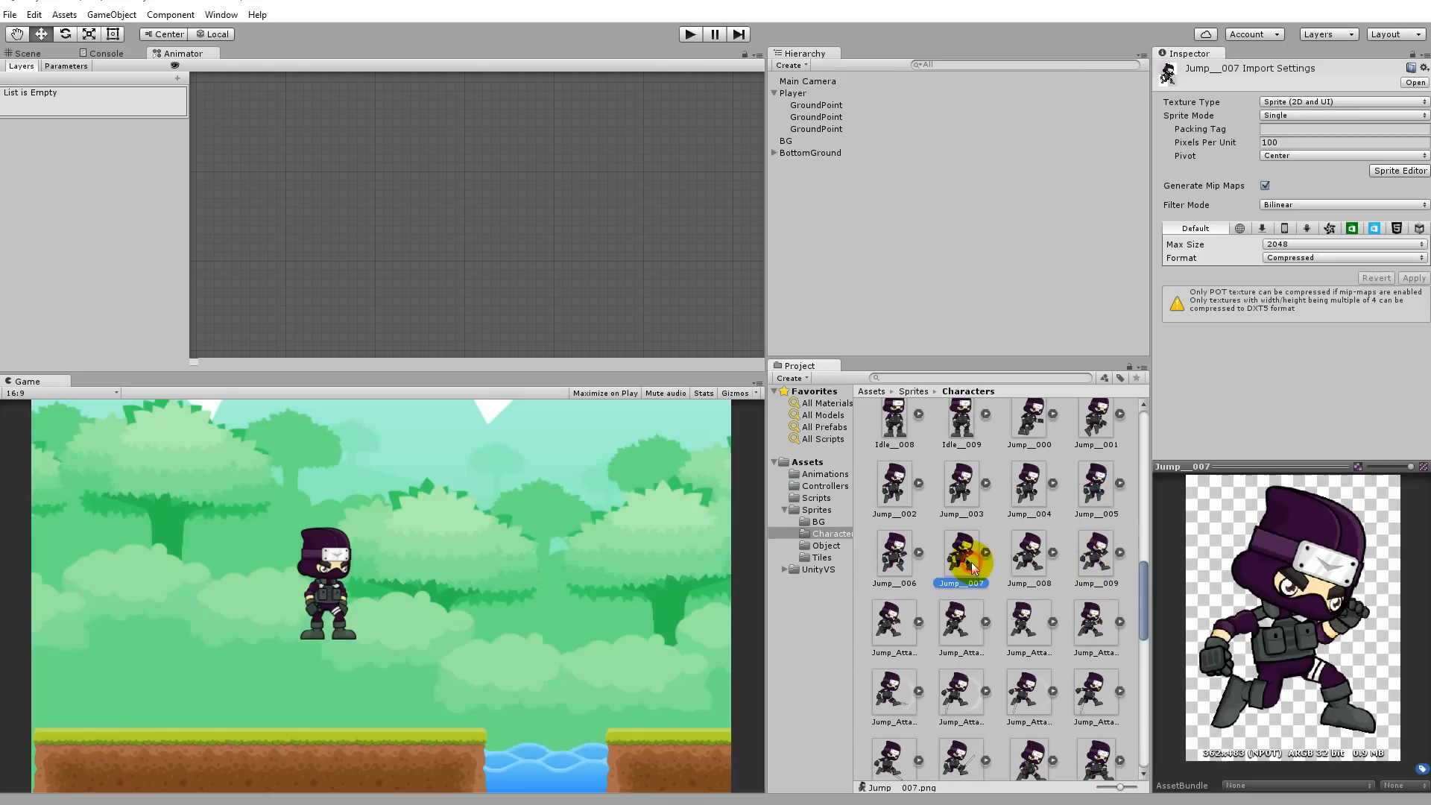
pyautogui.keyDown('shift'); pyautogui.click(1094, 546); pyautogui.keyUp('shift')
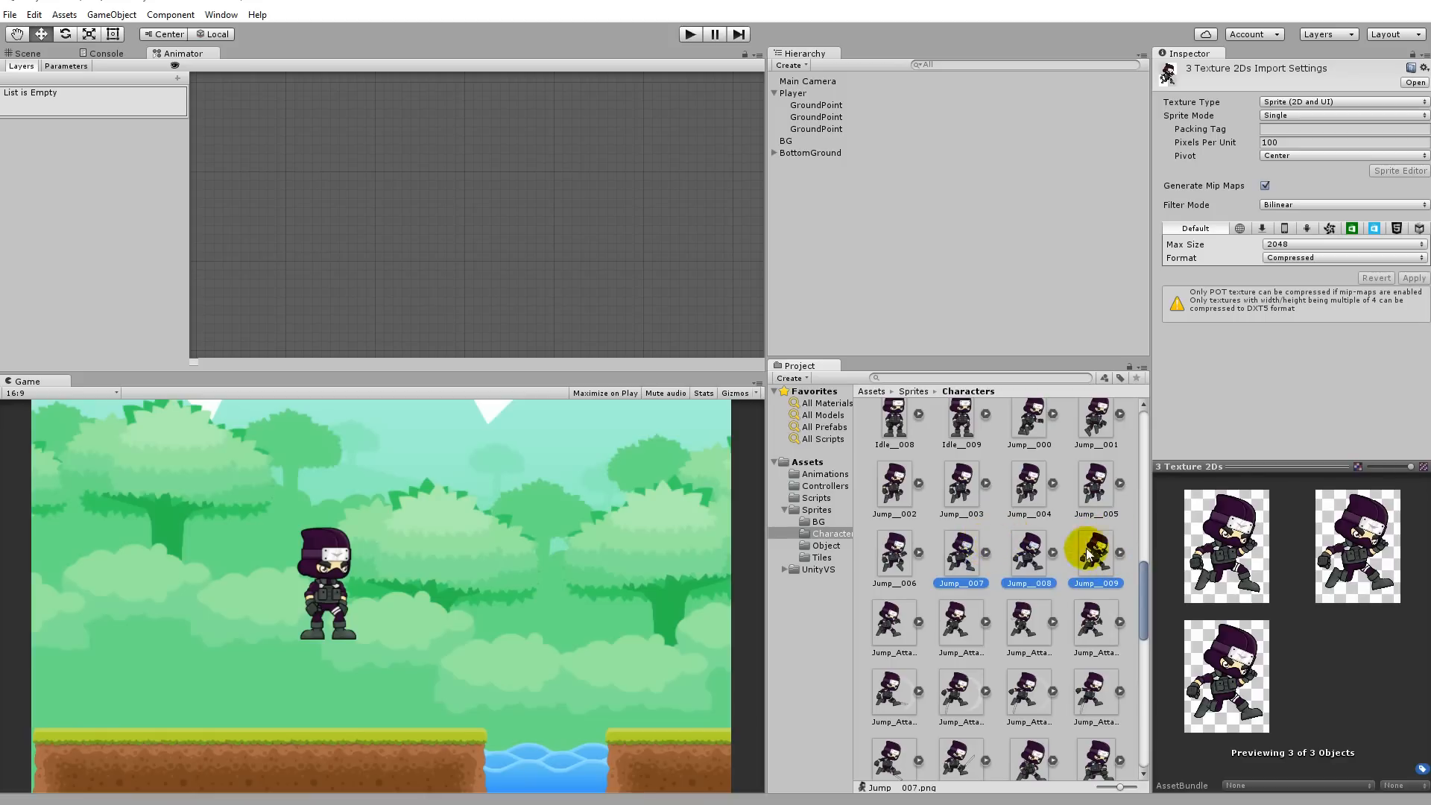
pyautogui.moveTo(964, 551); pyautogui.dragTo(964, 266)
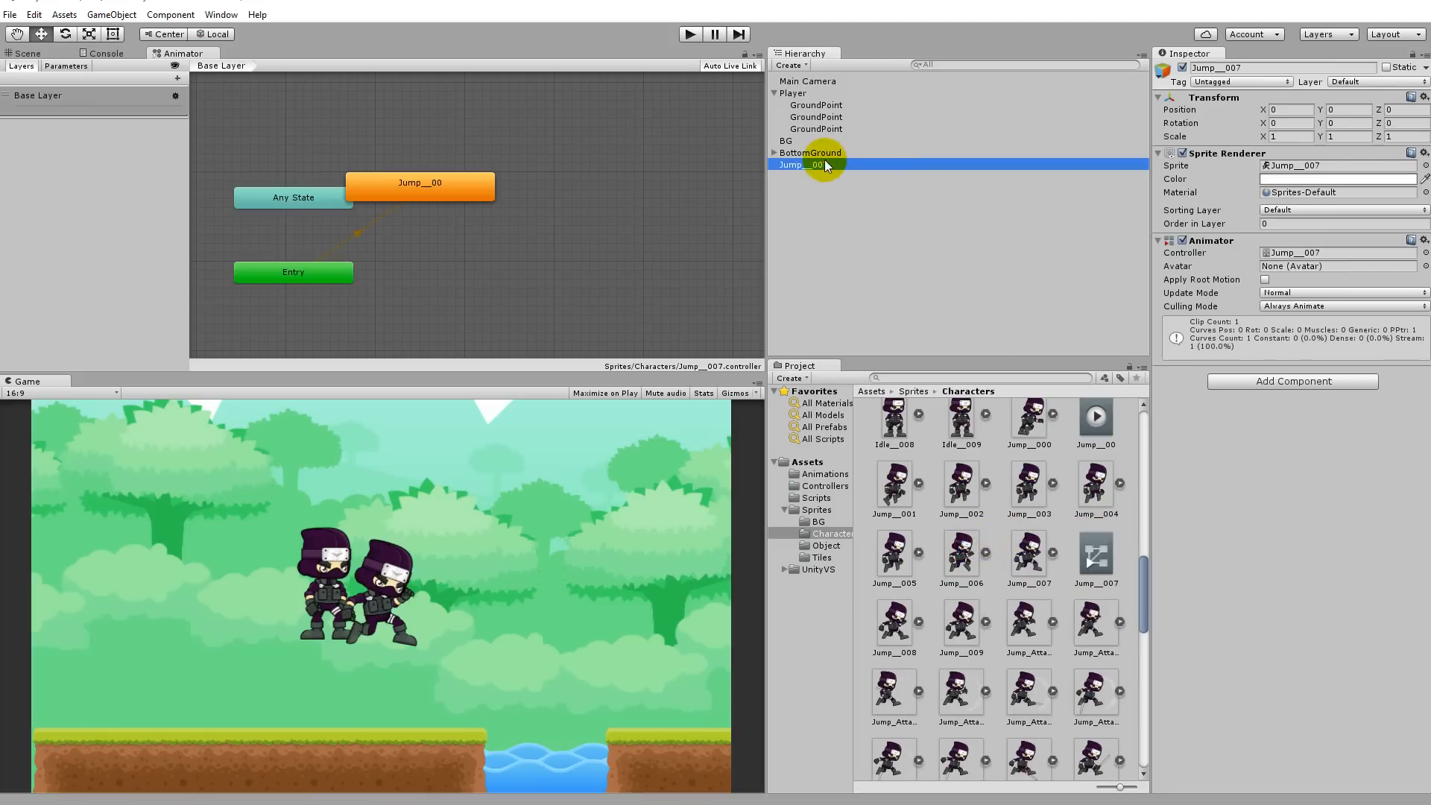
# Delete the temporary Jump__007 object from the scene and its Jump__007 controller from the Characters folder
pyautogui.click(824, 155)
pyautogui.click(824, 165)
pyautogui.press('Delete')
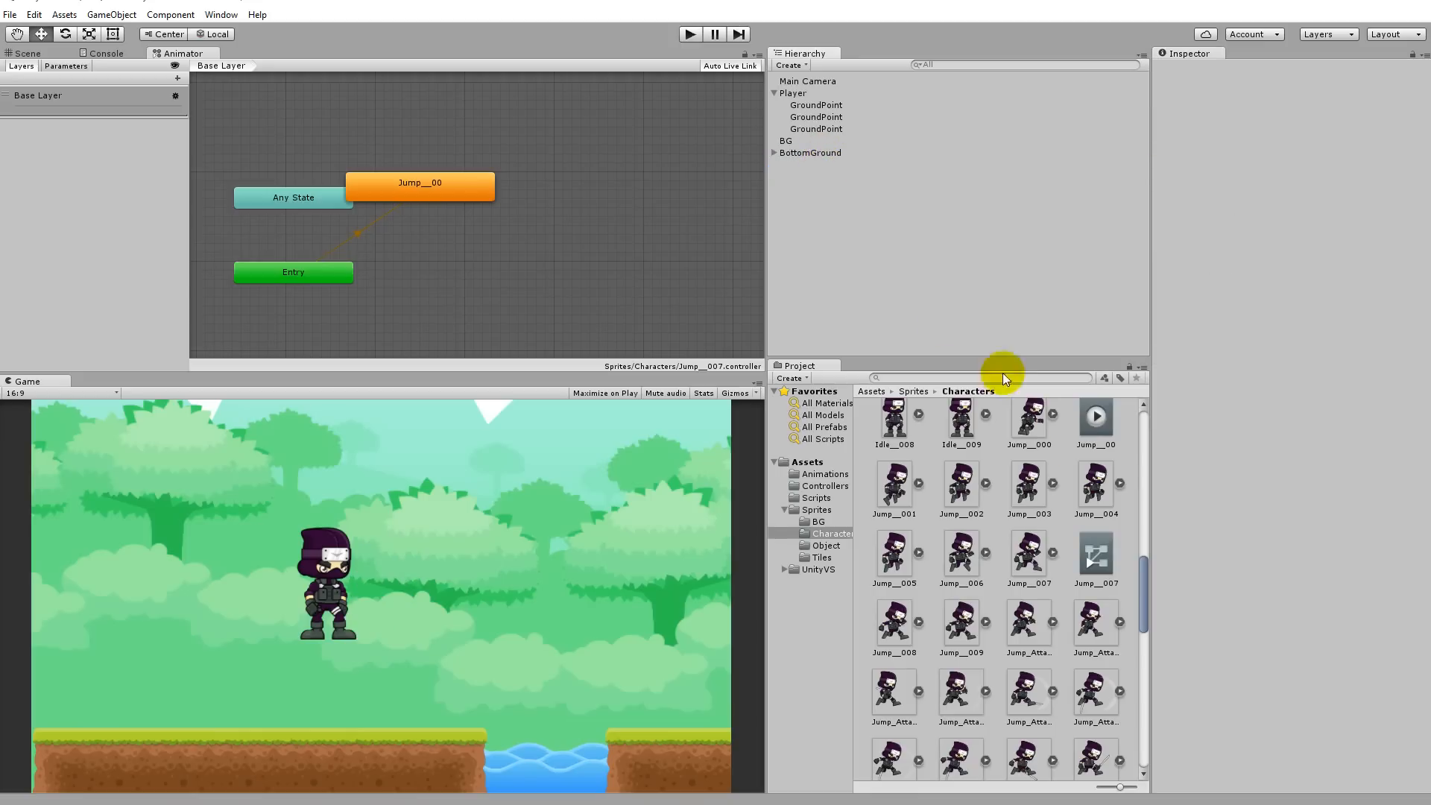
pyautogui.click(1104, 564)
pyautogui.press('Delete')
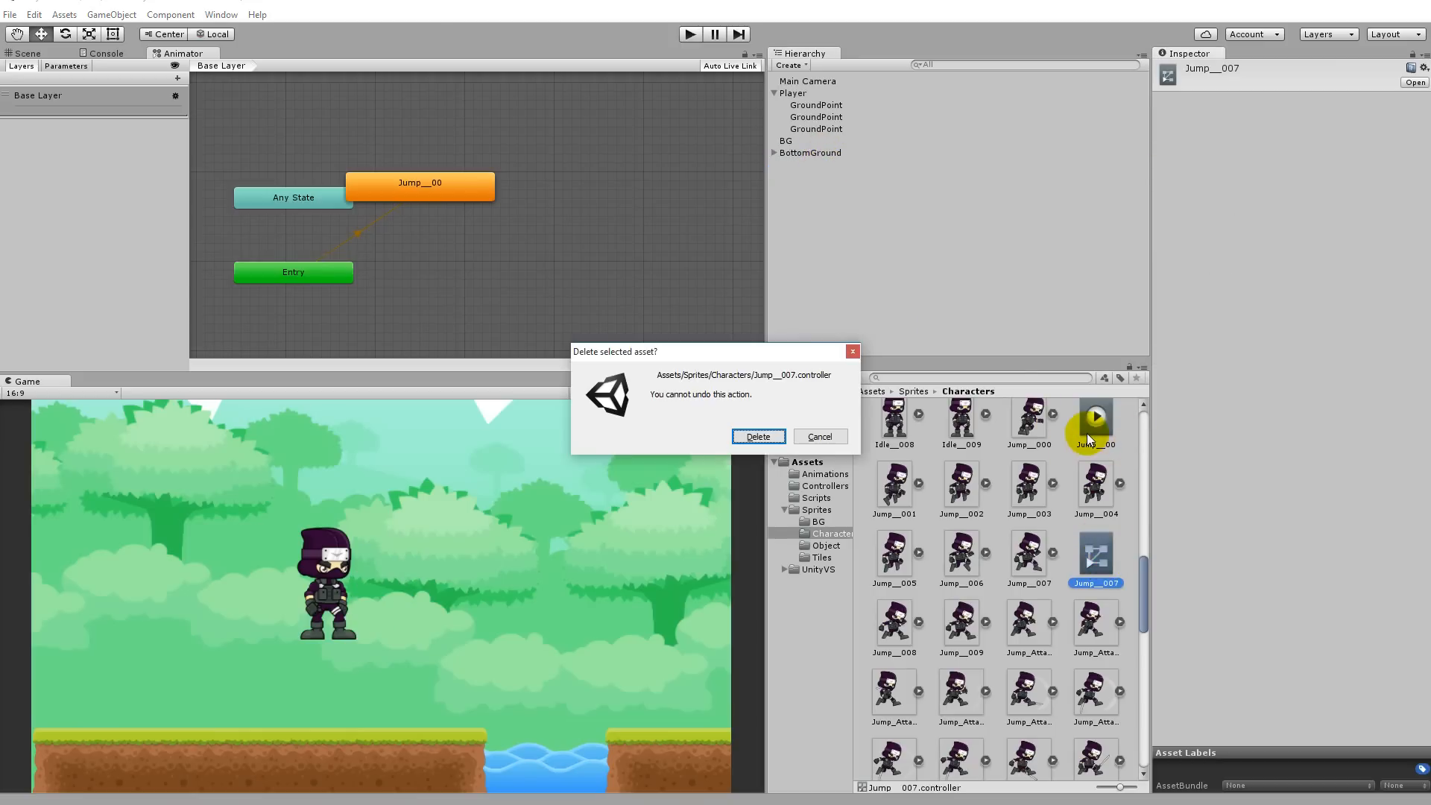
pyautogui.click(747, 440)
# Move the second jump clip into the Animations folder and rename it as Landing
pyautogui.moveTo(1116, 430); pyautogui.dragTo(837, 473)
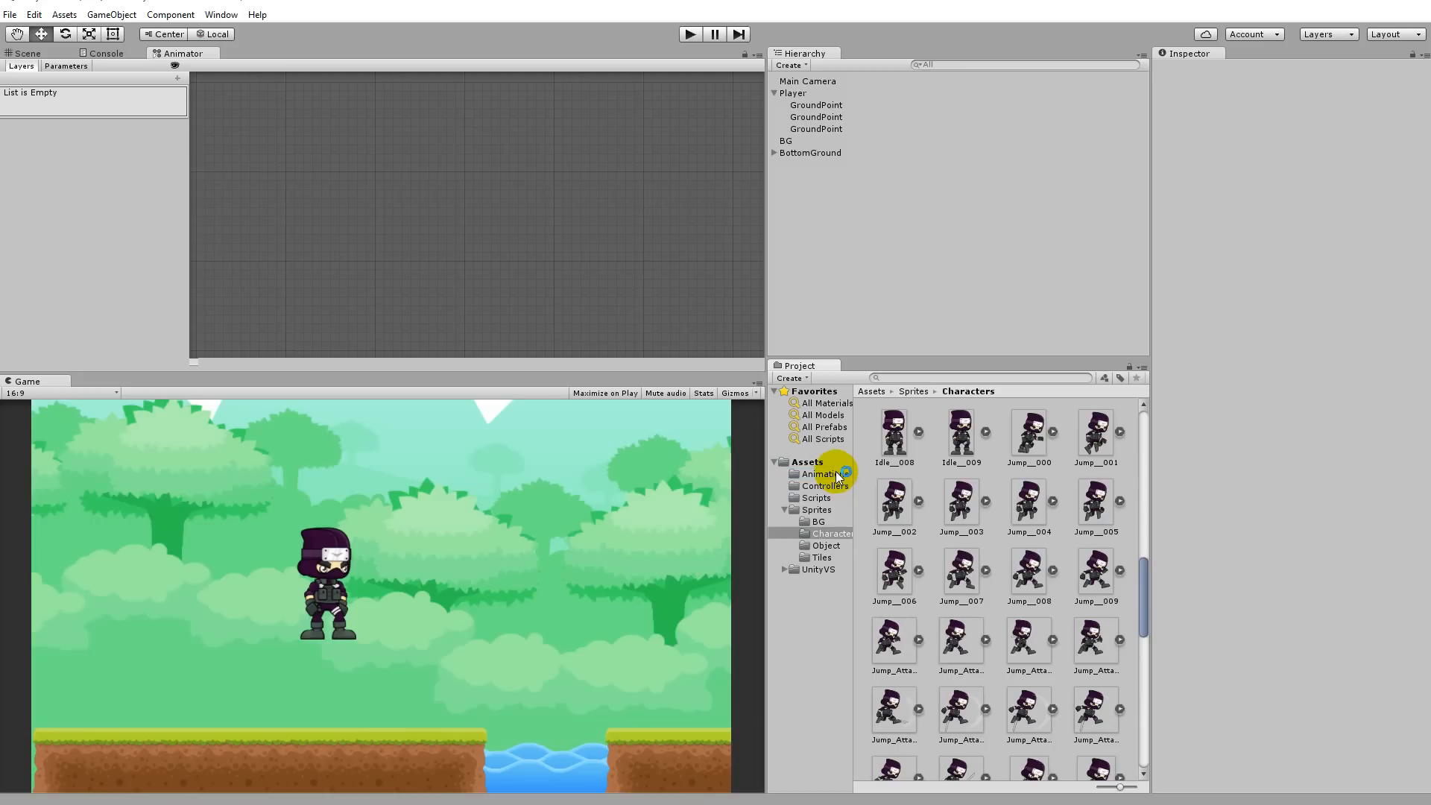
pyautogui.click(826, 474)
pyautogui.click(1043, 433)
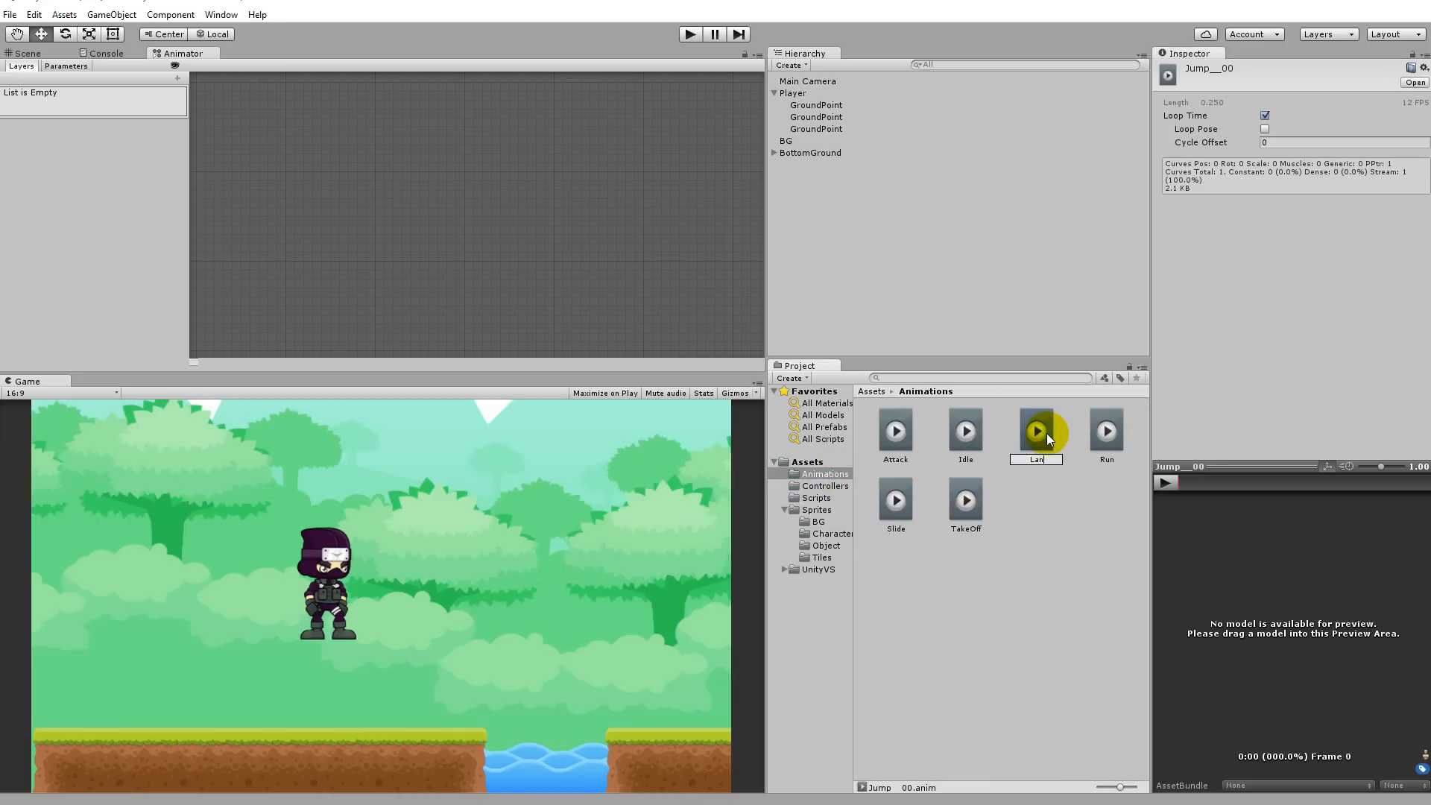
pyautogui.press('Return')
pyautogui.click(967, 501)
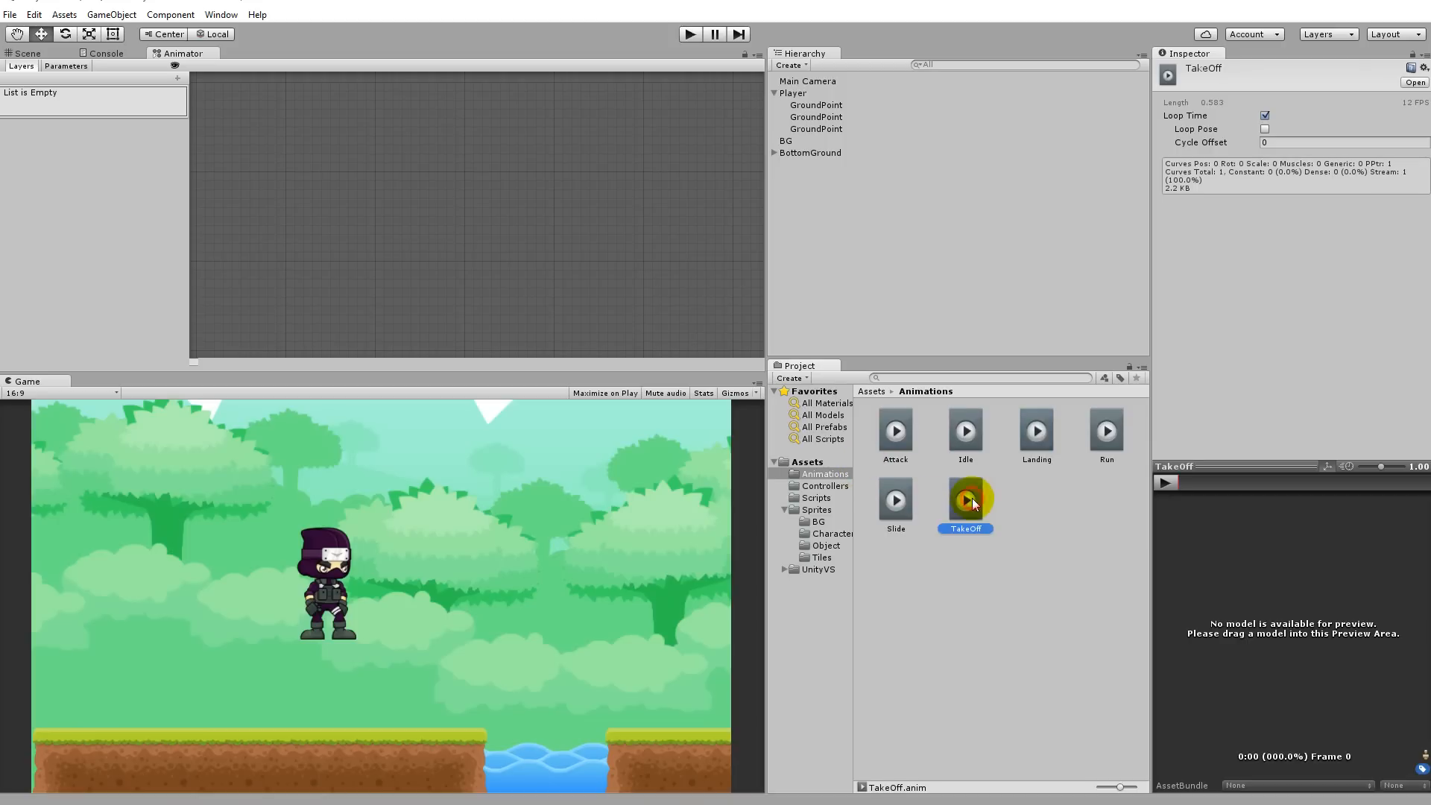
pyautogui.click(1044, 432)
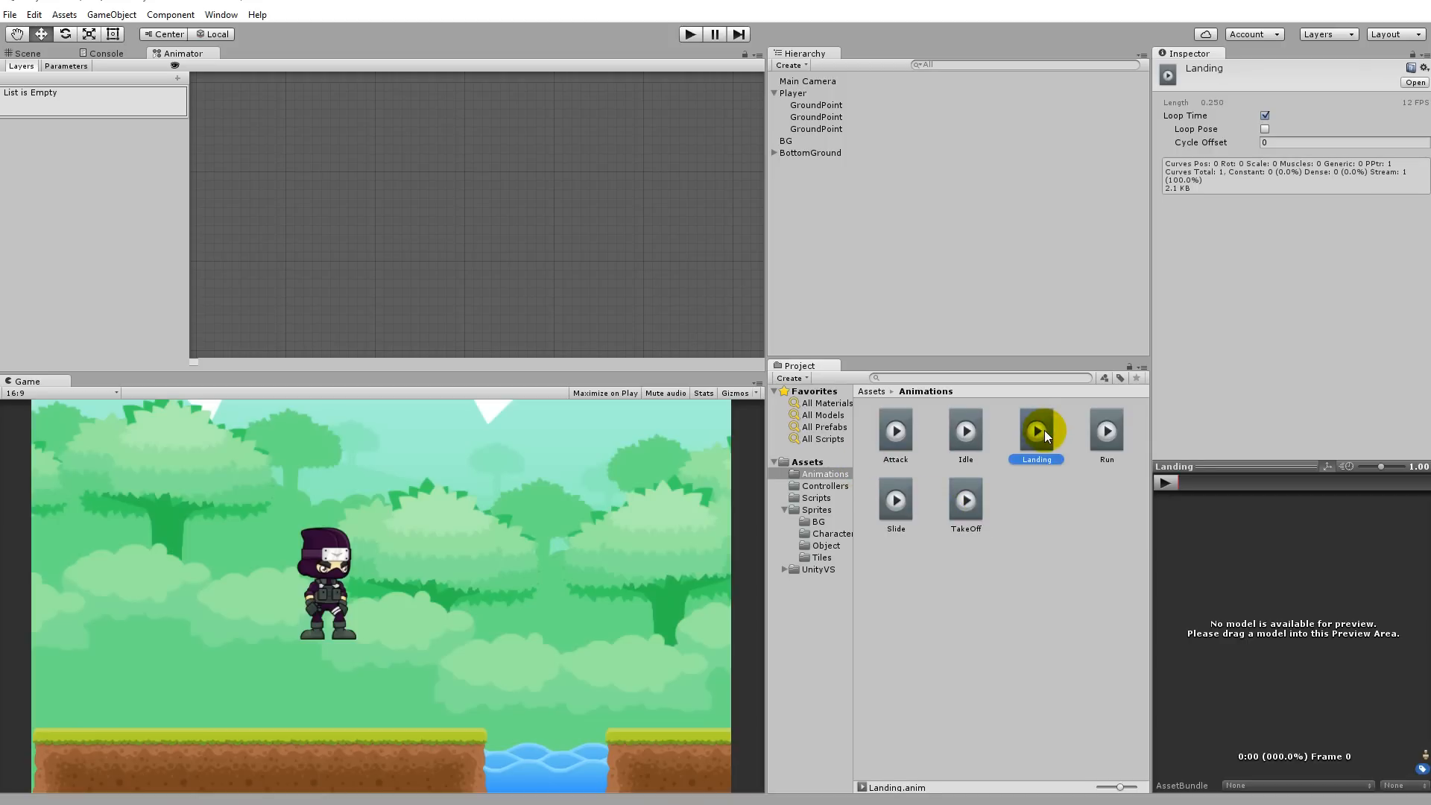
pyautogui.click(972, 495)
pyautogui.click(1038, 427)
pyautogui.click(987, 492)
pyautogui.click(1036, 426)
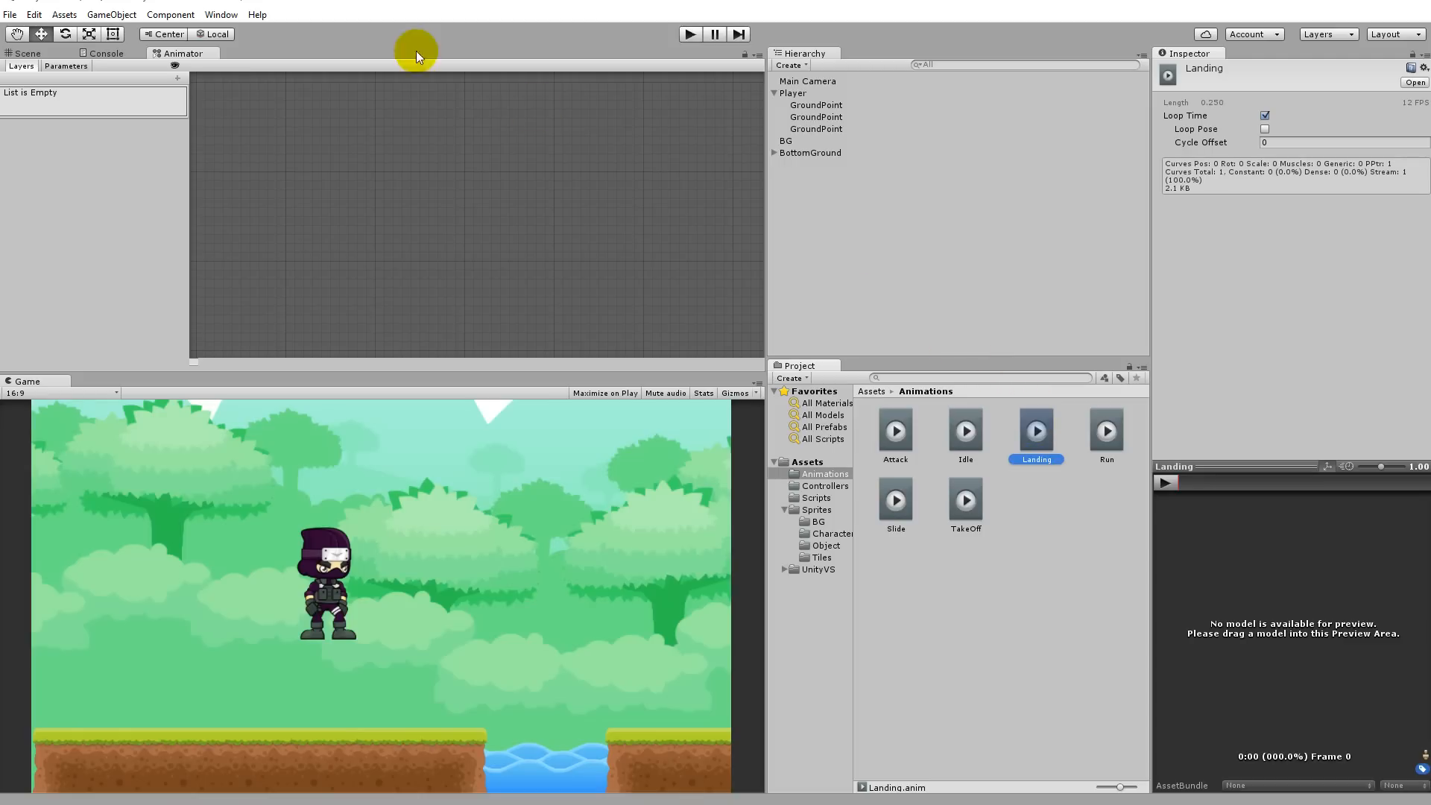
# Show the Player's animator controller and rename its Base Layer as GroundLayer
pyautogui.click(790, 93)
pyautogui.click(179, 52)
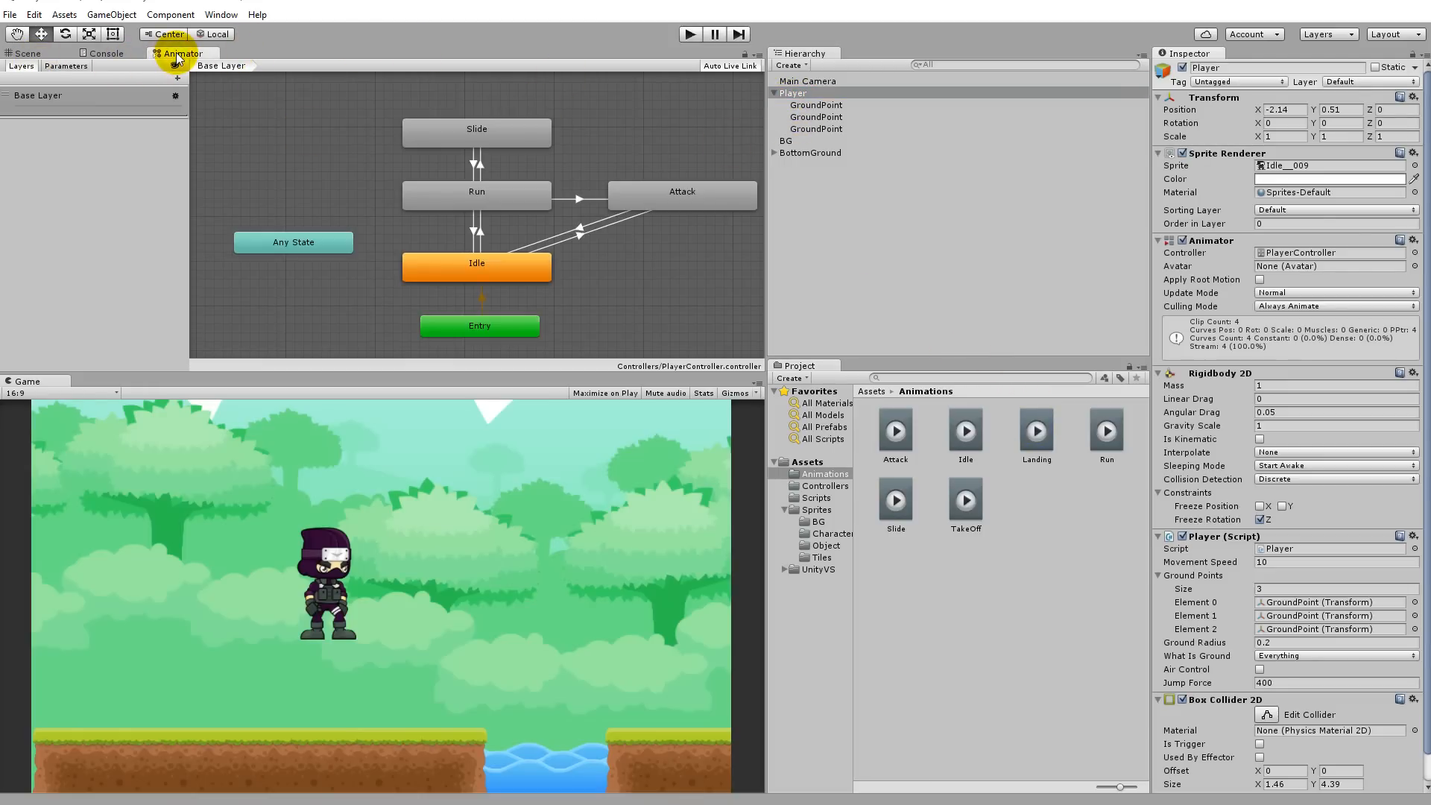
pyautogui.click(20, 67)
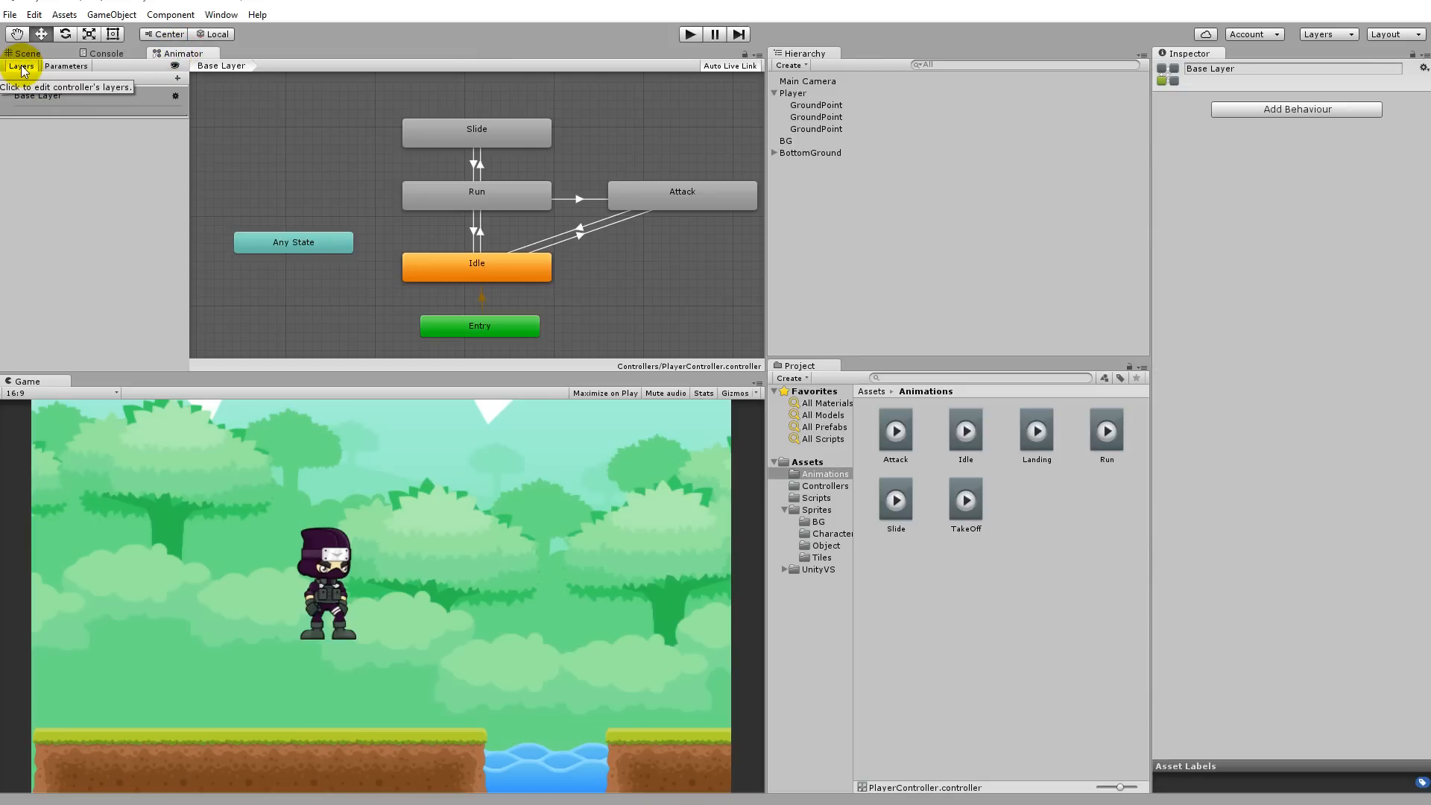
pyautogui.doubleClick(45, 96)
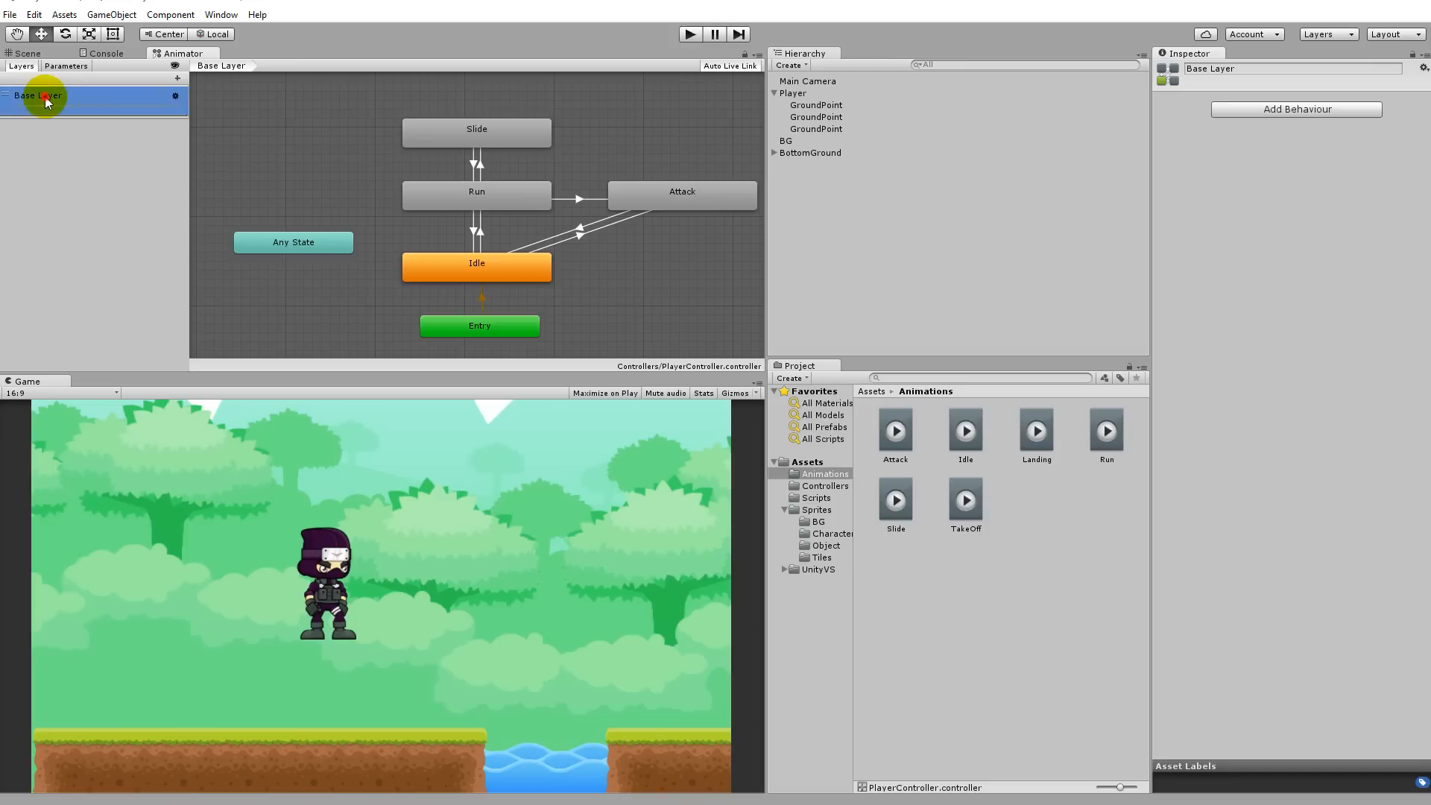
pyautogui.write('G')
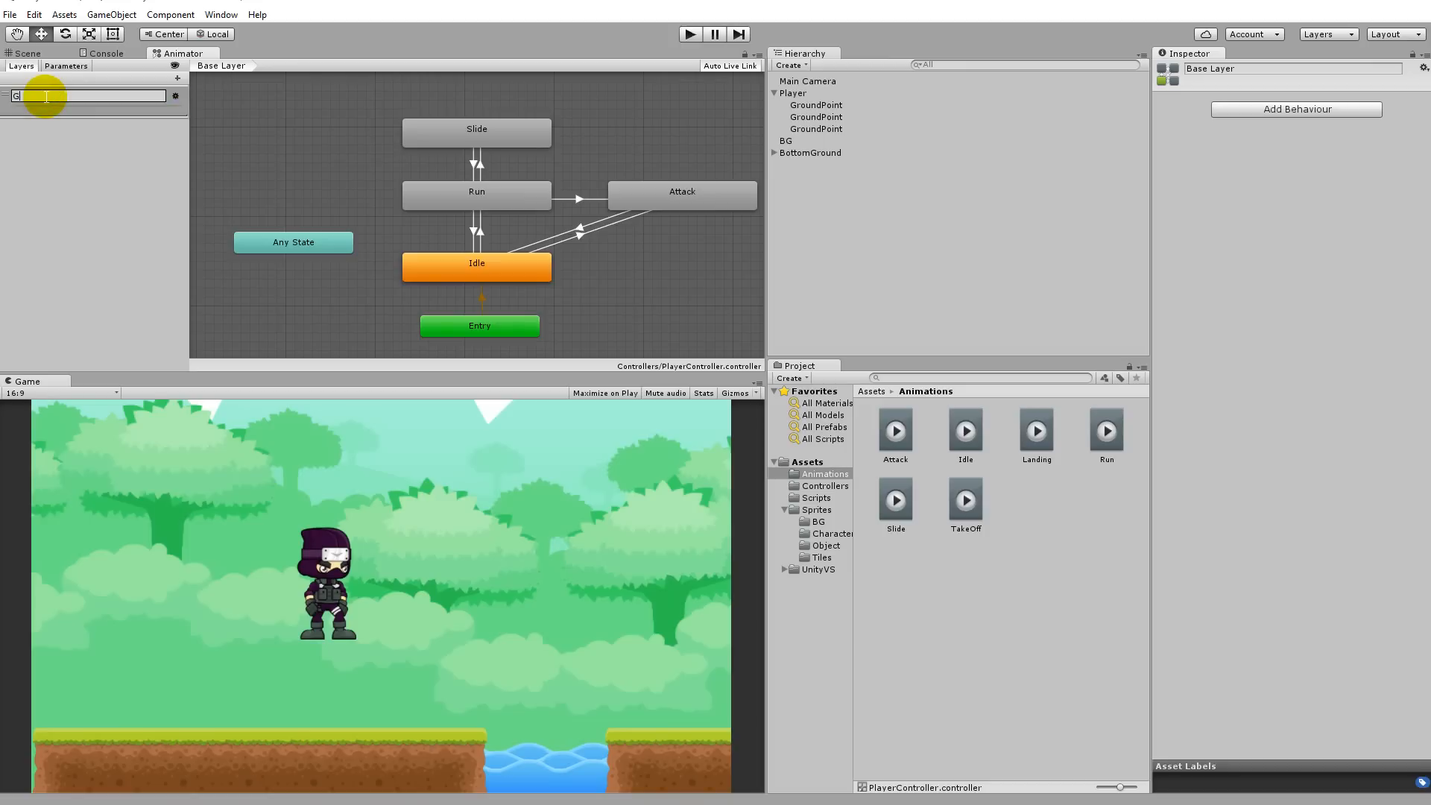
pyautogui.write('roundLayer')
pyautogui.press('Return')
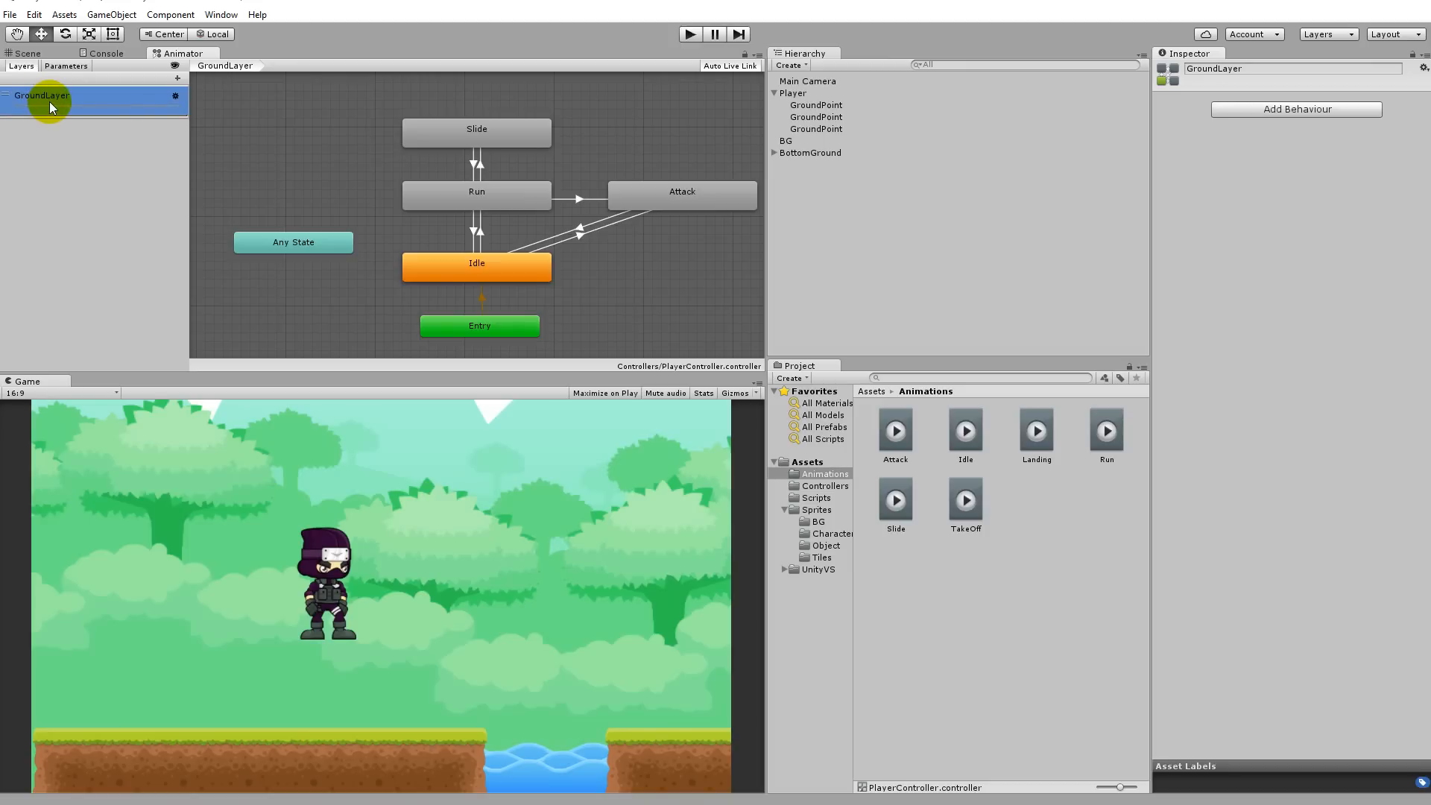
# Add a second animator layer named AirLayer below GroundLayer and make it the active layer
pyautogui.click(178, 78)
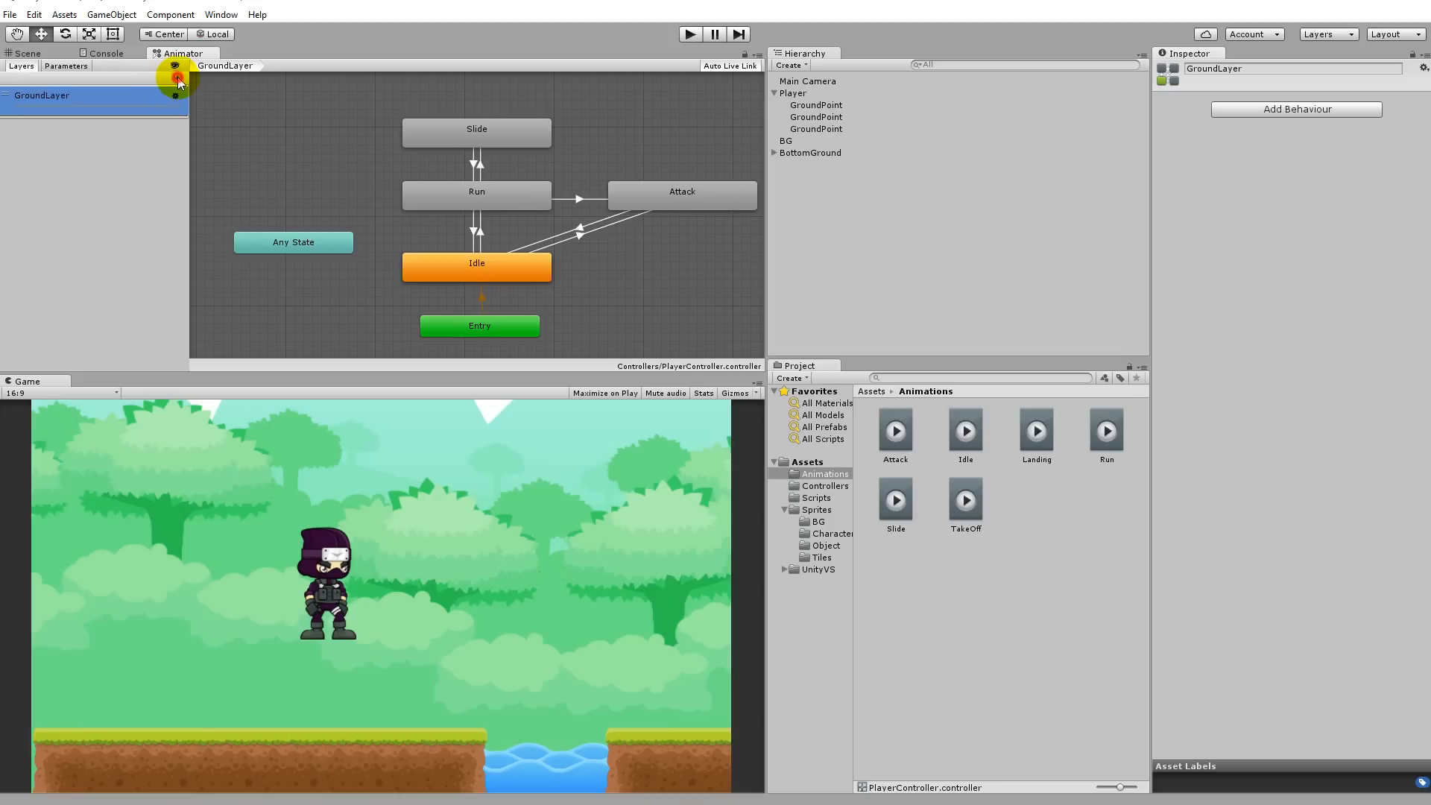
pyautogui.write('AirLayer')
pyautogui.press('Return')
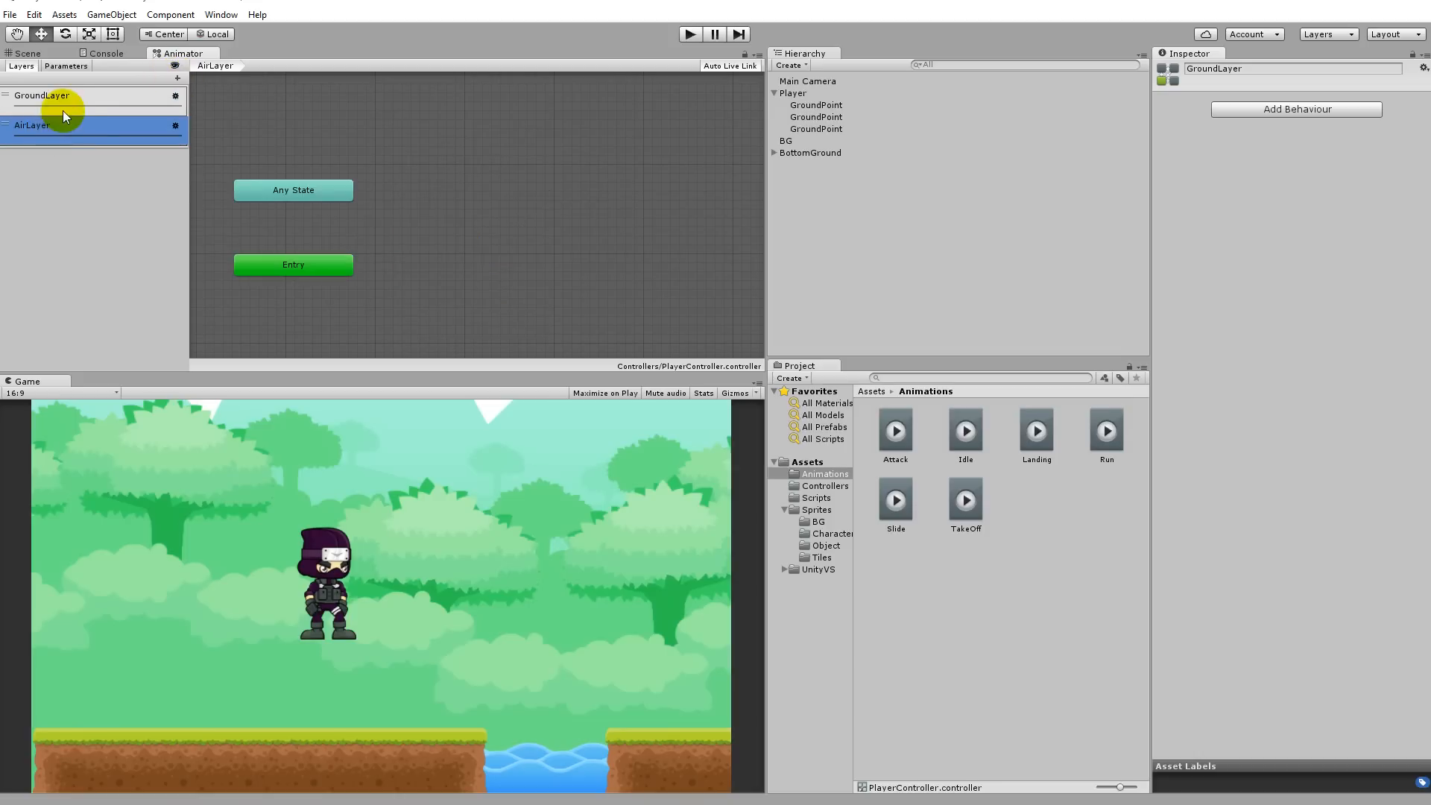
pyautogui.doubleClick(62, 110)
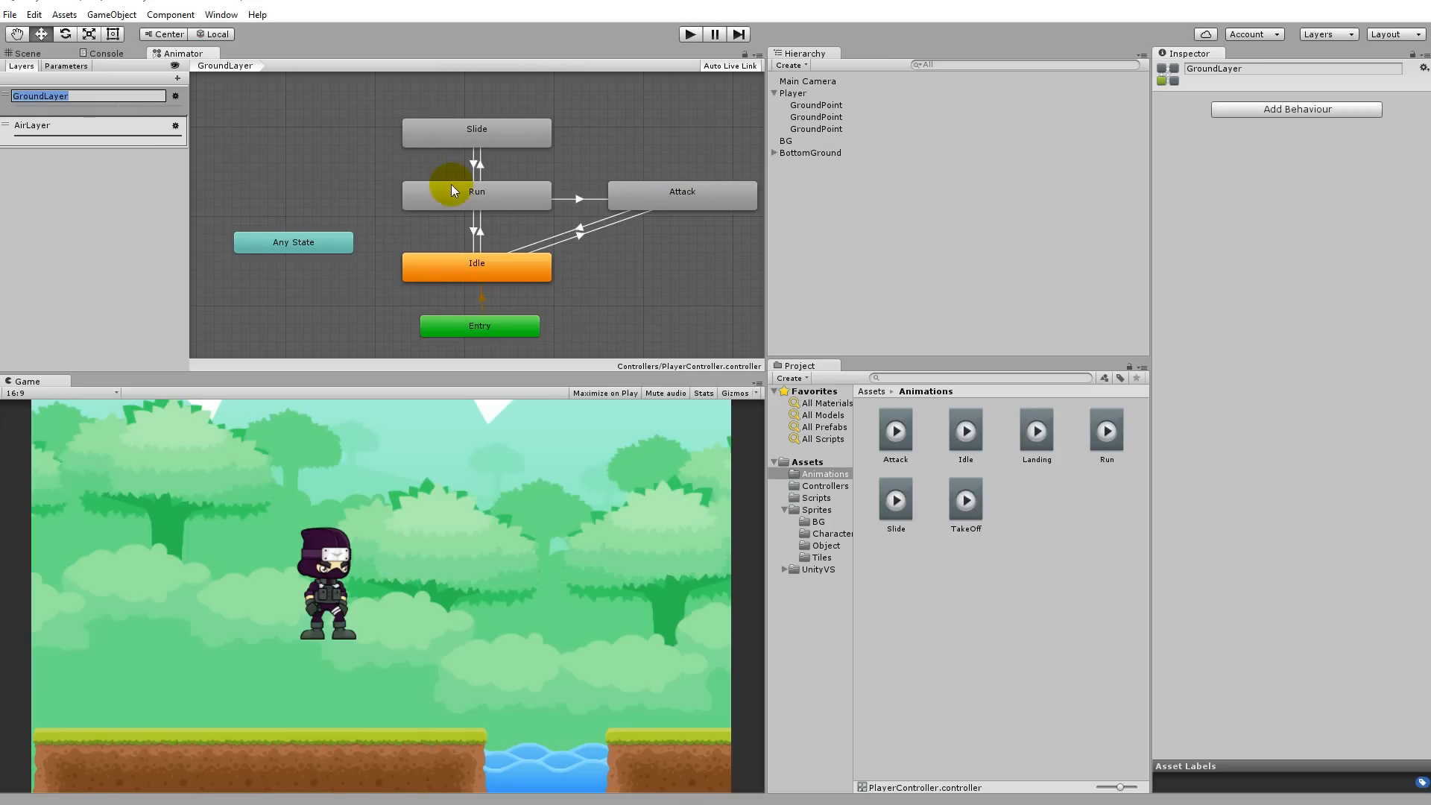
pyautogui.click(64, 134)
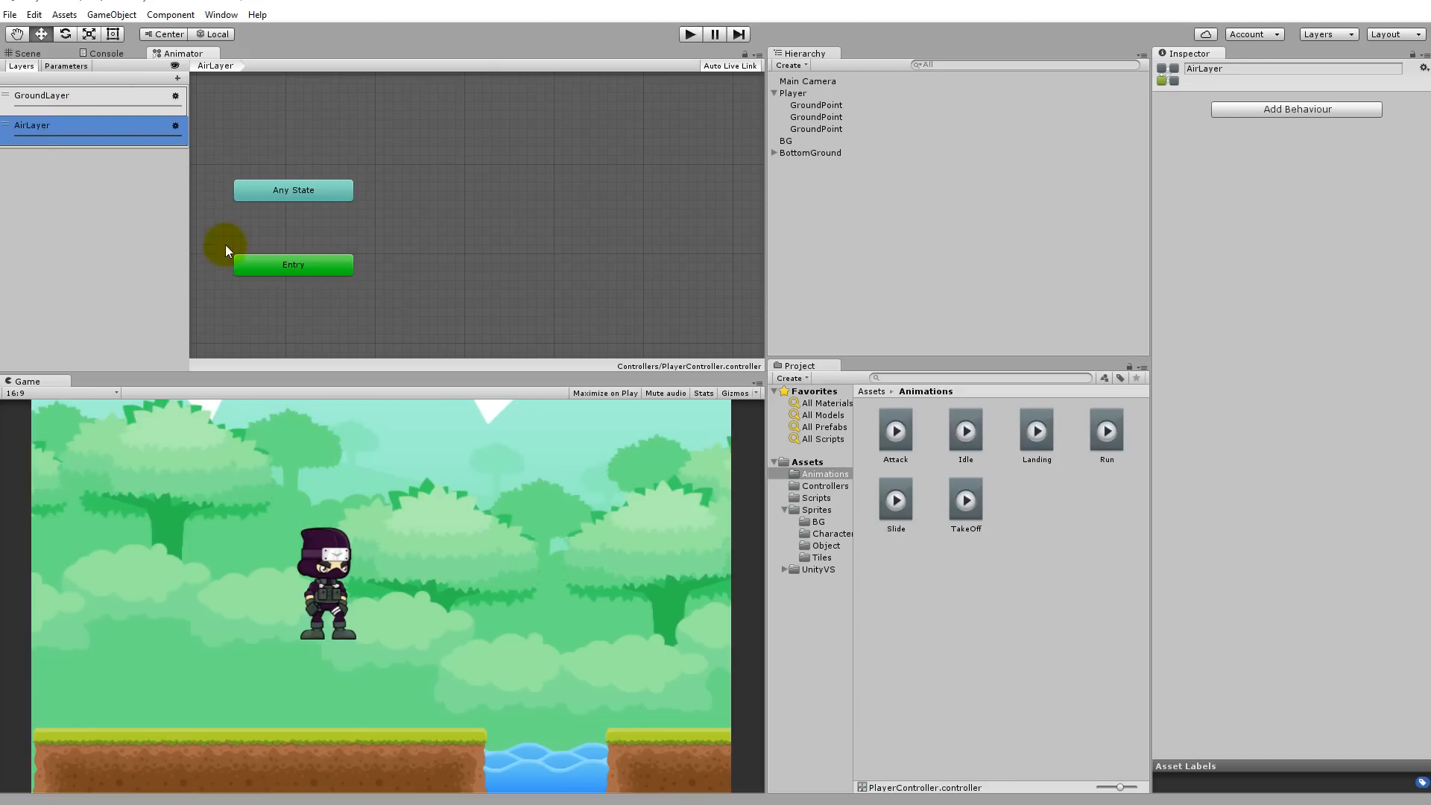
pyautogui.click(66, 101)
pyautogui.click(104, 131)
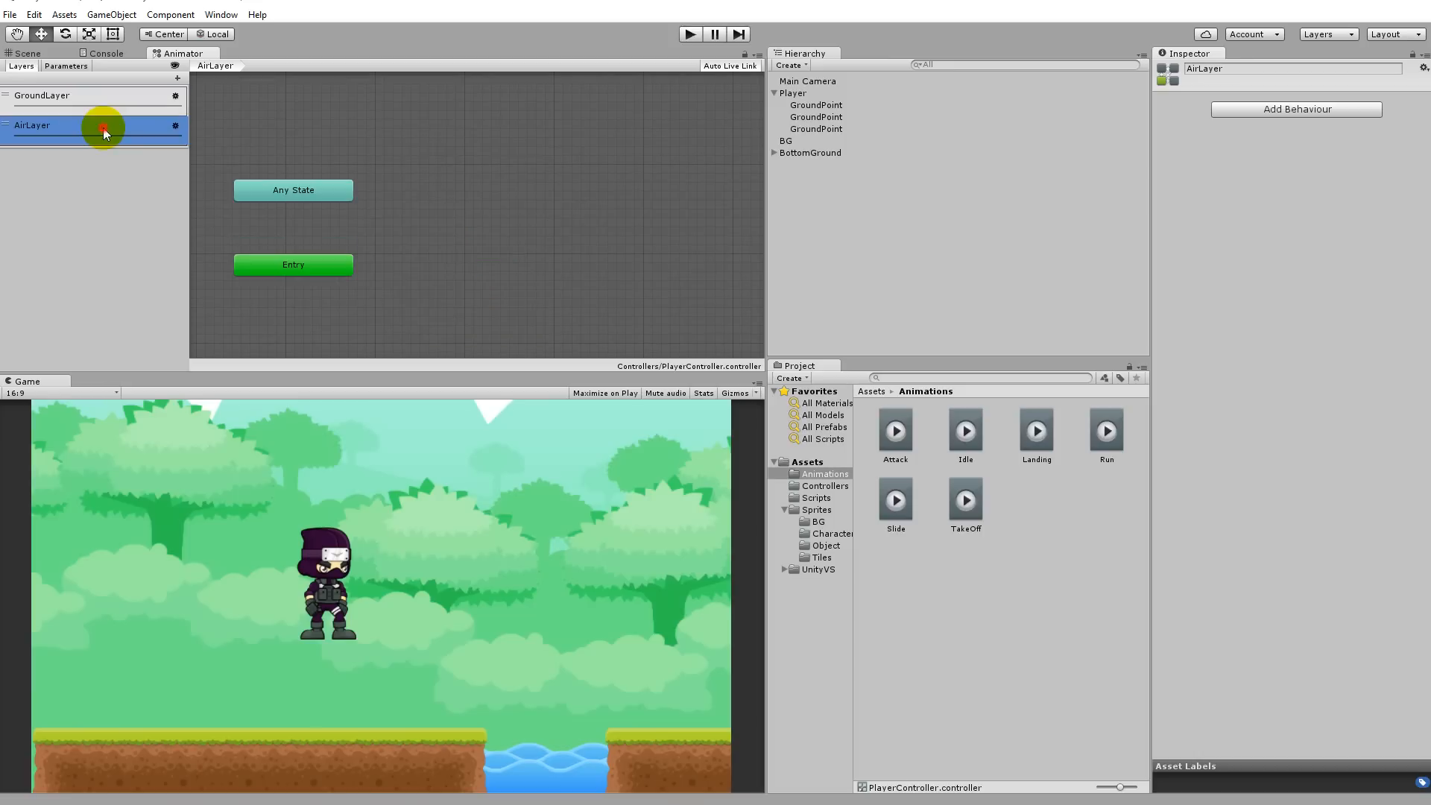
# Add the TakeOff clip as AirLayer's default state with Entry arranged beneath it, and add the Landing clip as a state above TakeOff
pyautogui.moveTo(289, 141); pyautogui.dragTo(407, 132, button='middle')
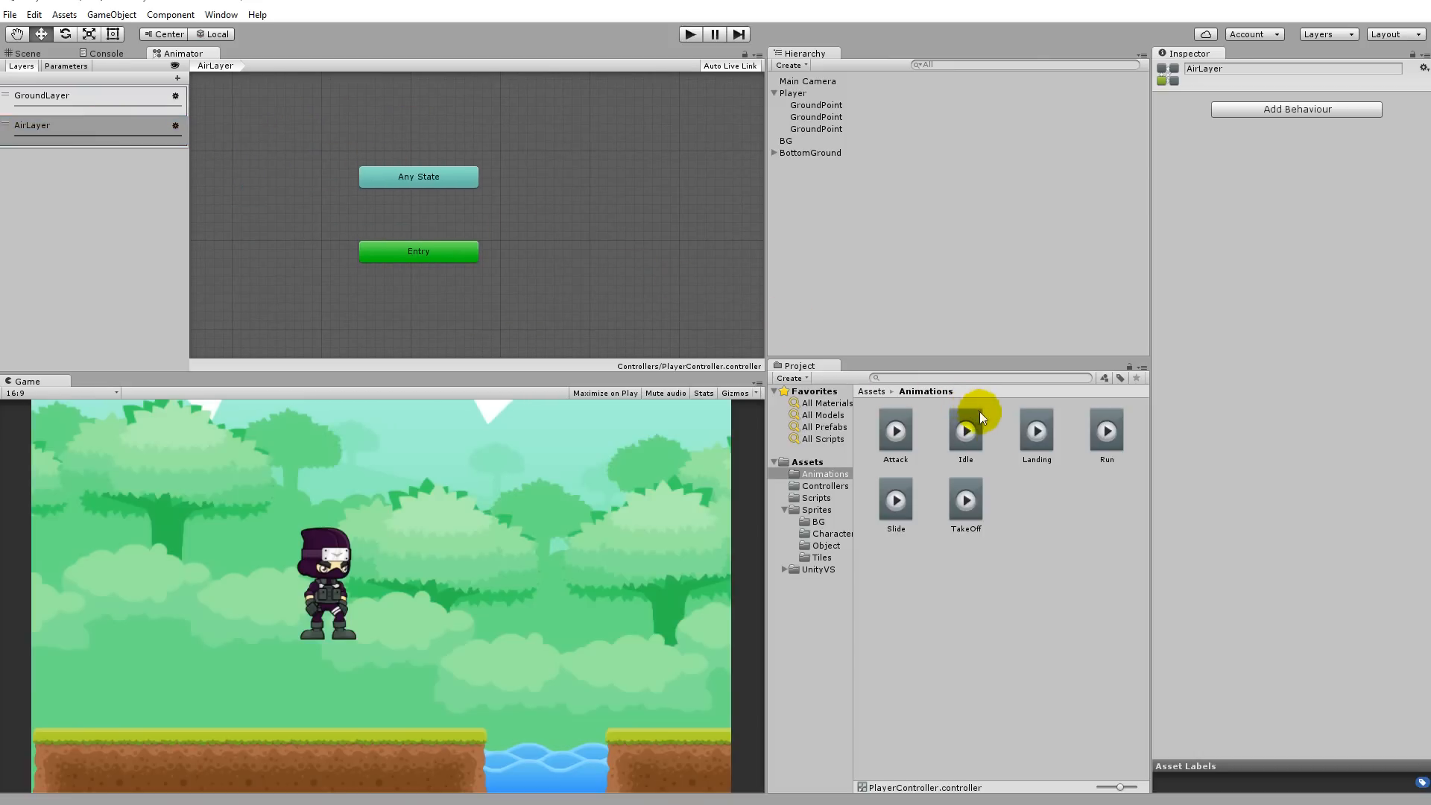
pyautogui.click(1038, 431)
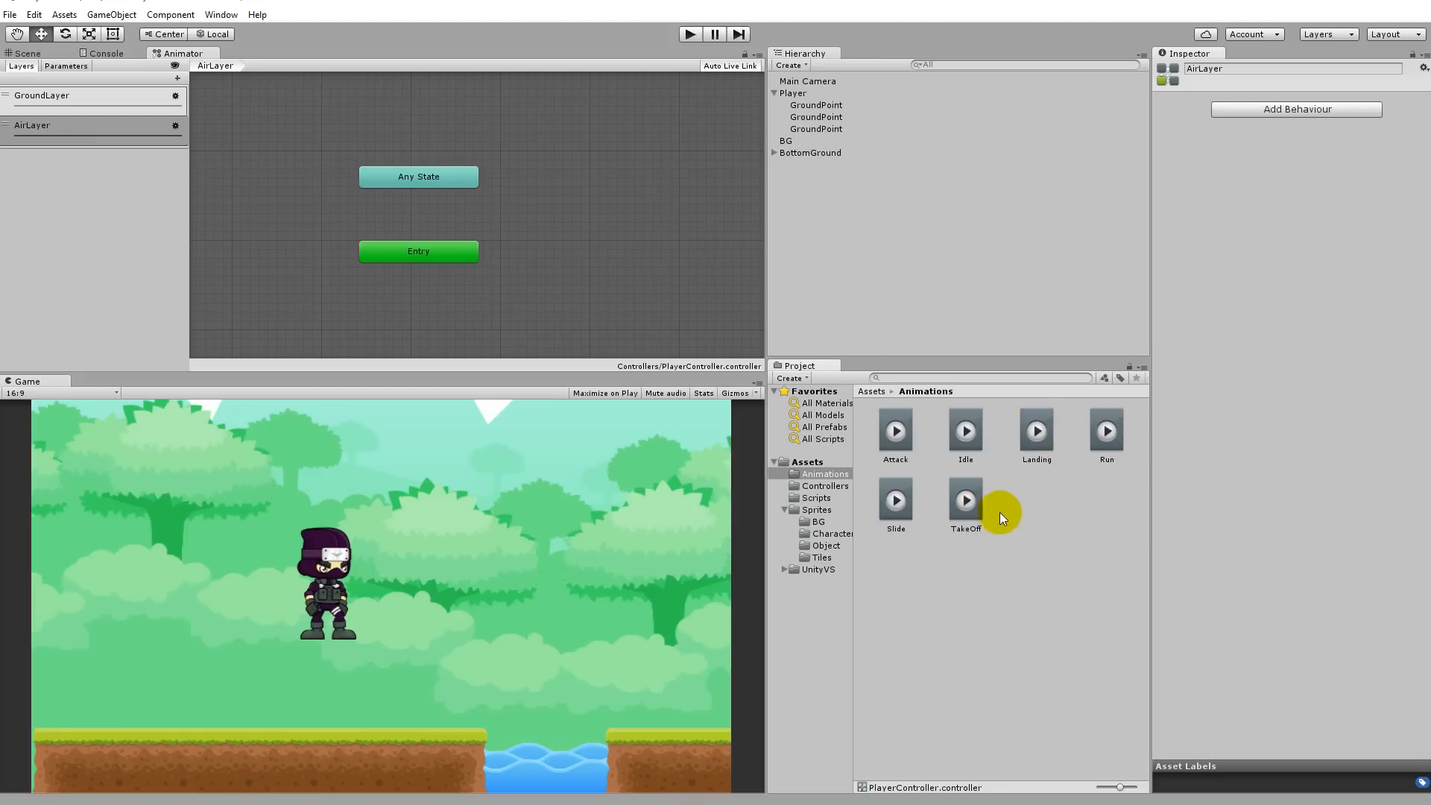
pyautogui.moveTo(976, 489); pyautogui.dragTo(627, 225)
pyautogui.moveTo(475, 252); pyautogui.dragTo(714, 316)
pyautogui.moveTo(712, 250); pyautogui.dragTo(589, 185)
pyautogui.moveTo(667, 315); pyautogui.dragTo(636, 284)
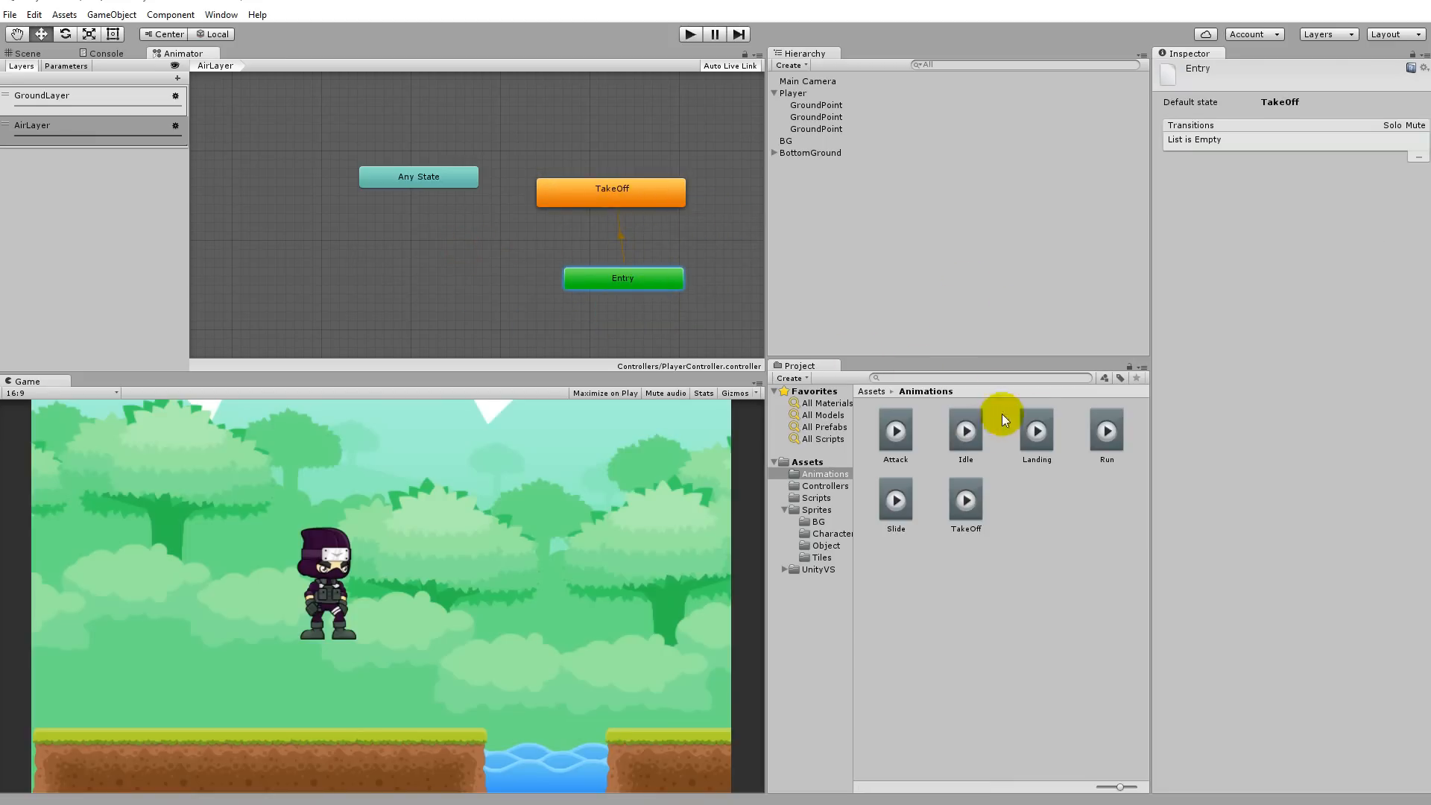
pyautogui.moveTo(1031, 444); pyautogui.dragTo(592, 118)
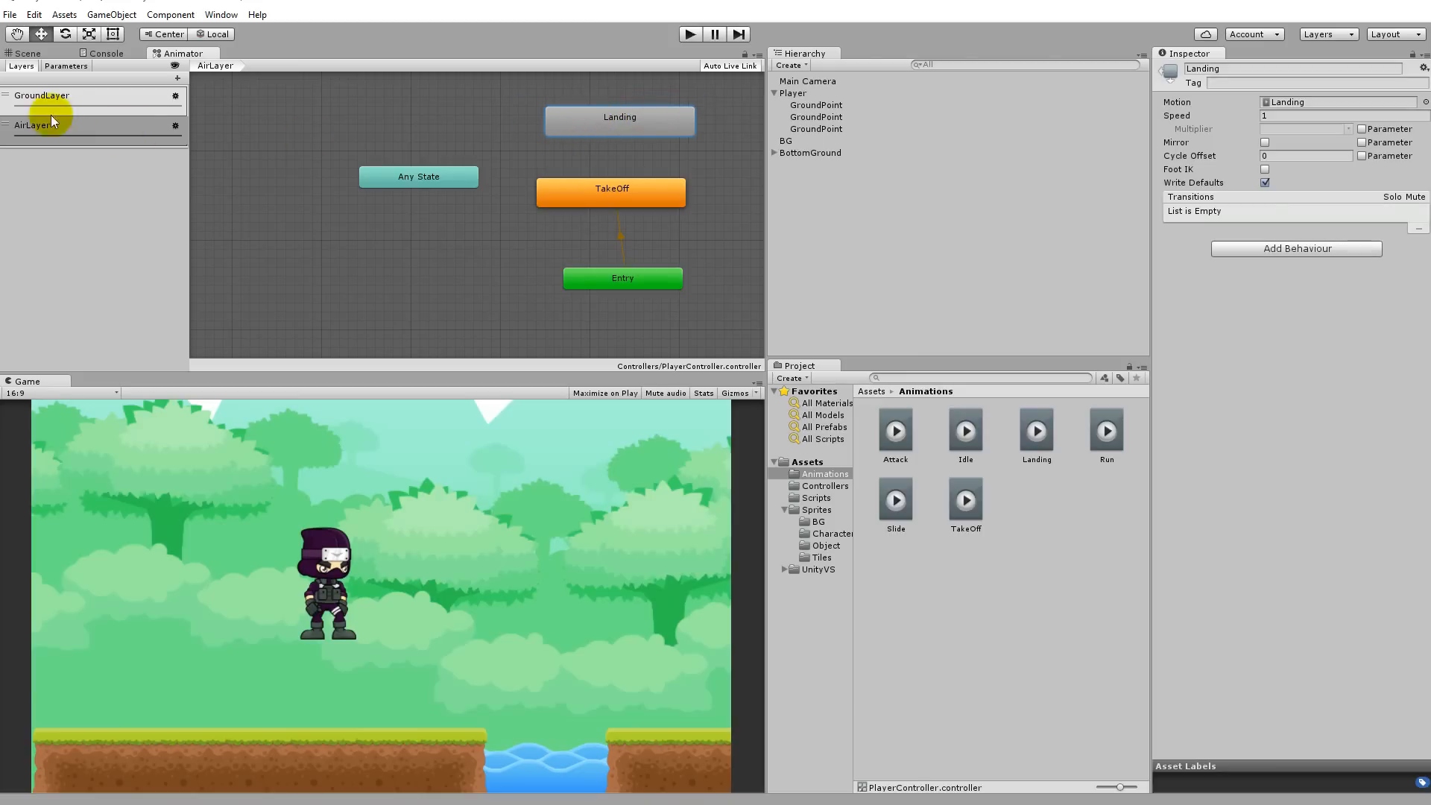
# Run the game and compare the active states of GroundLayer and AirLayer during play
pyautogui.click(67, 95)
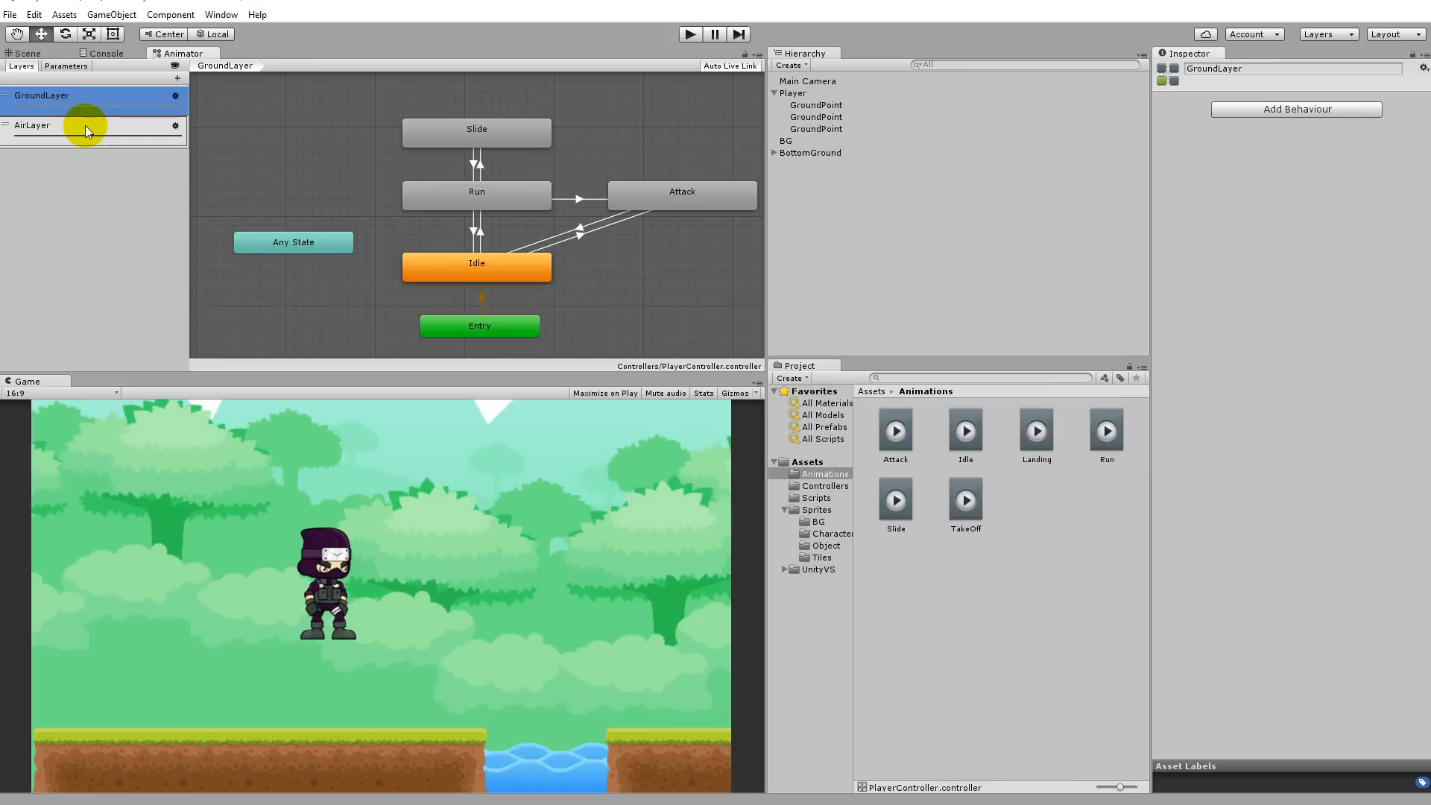
pyautogui.click(85, 125)
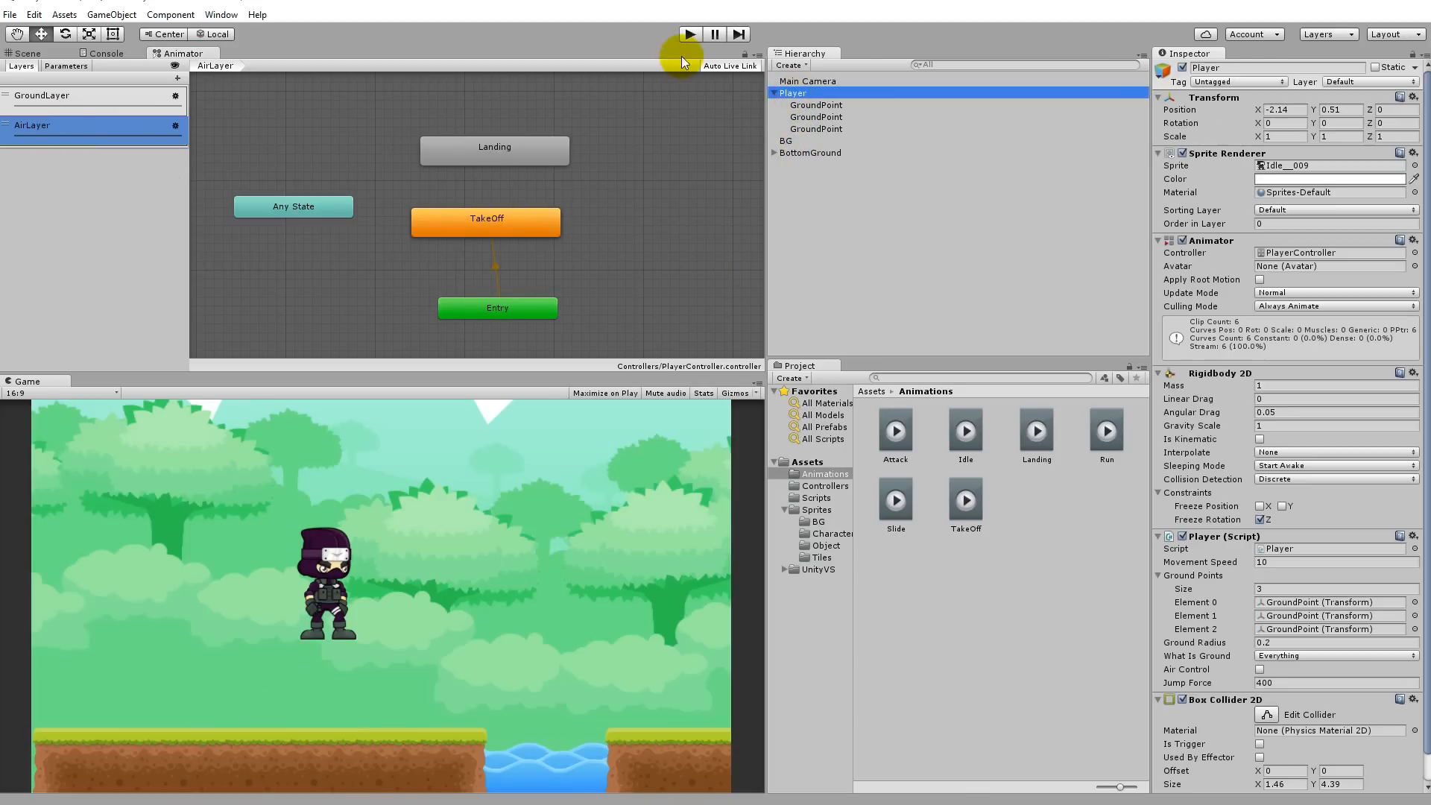
pyautogui.click(686, 33)
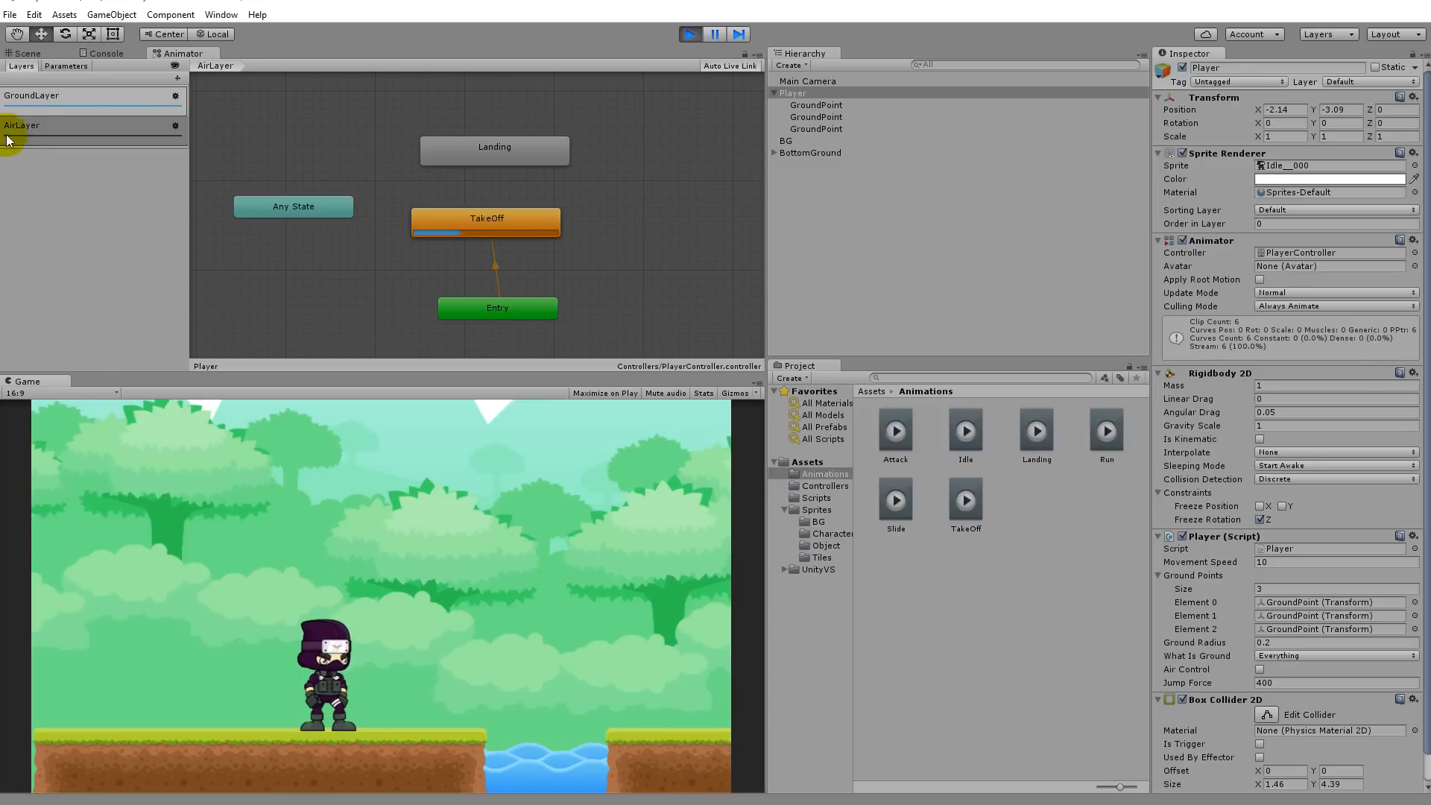
pyautogui.click(83, 97)
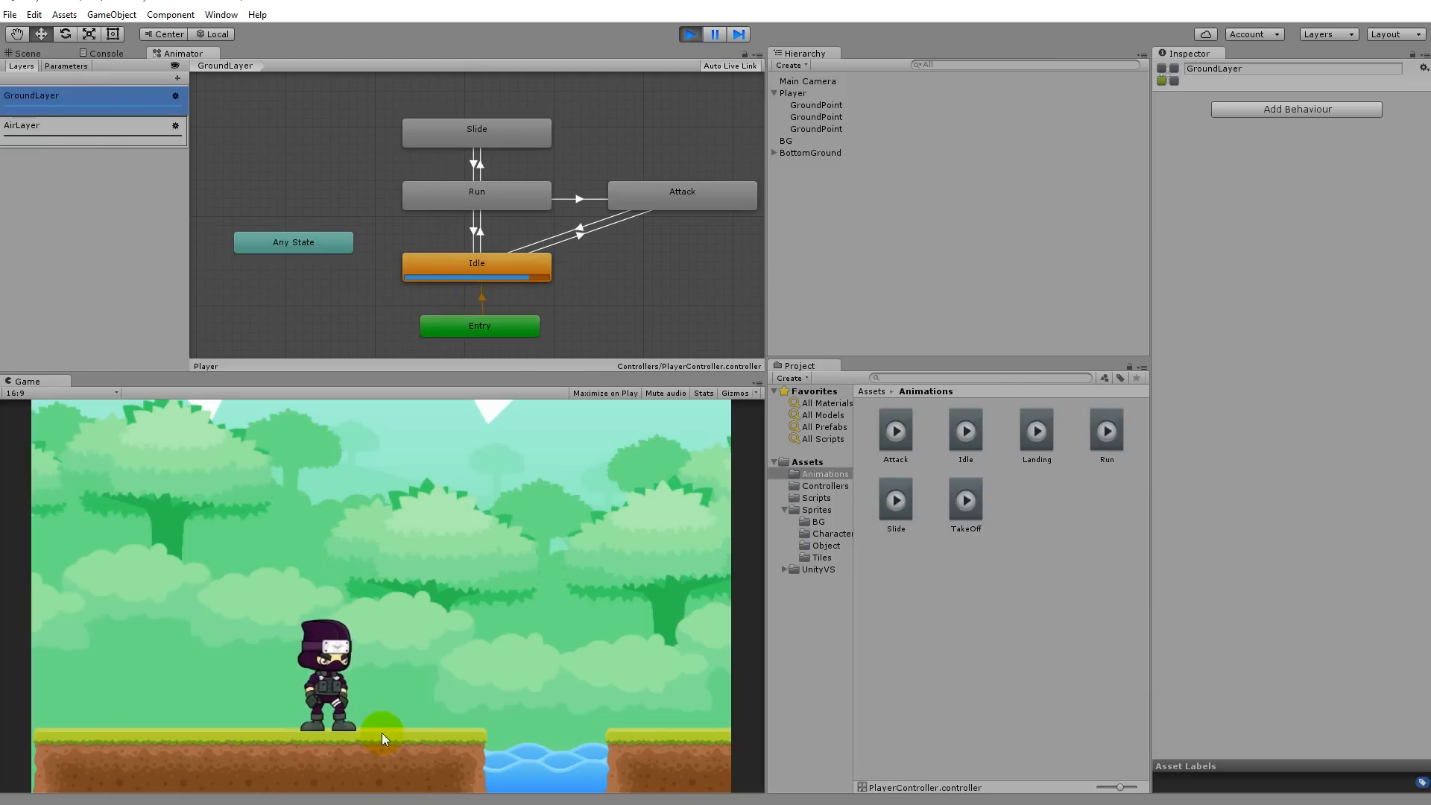
pyautogui.click(123, 131)
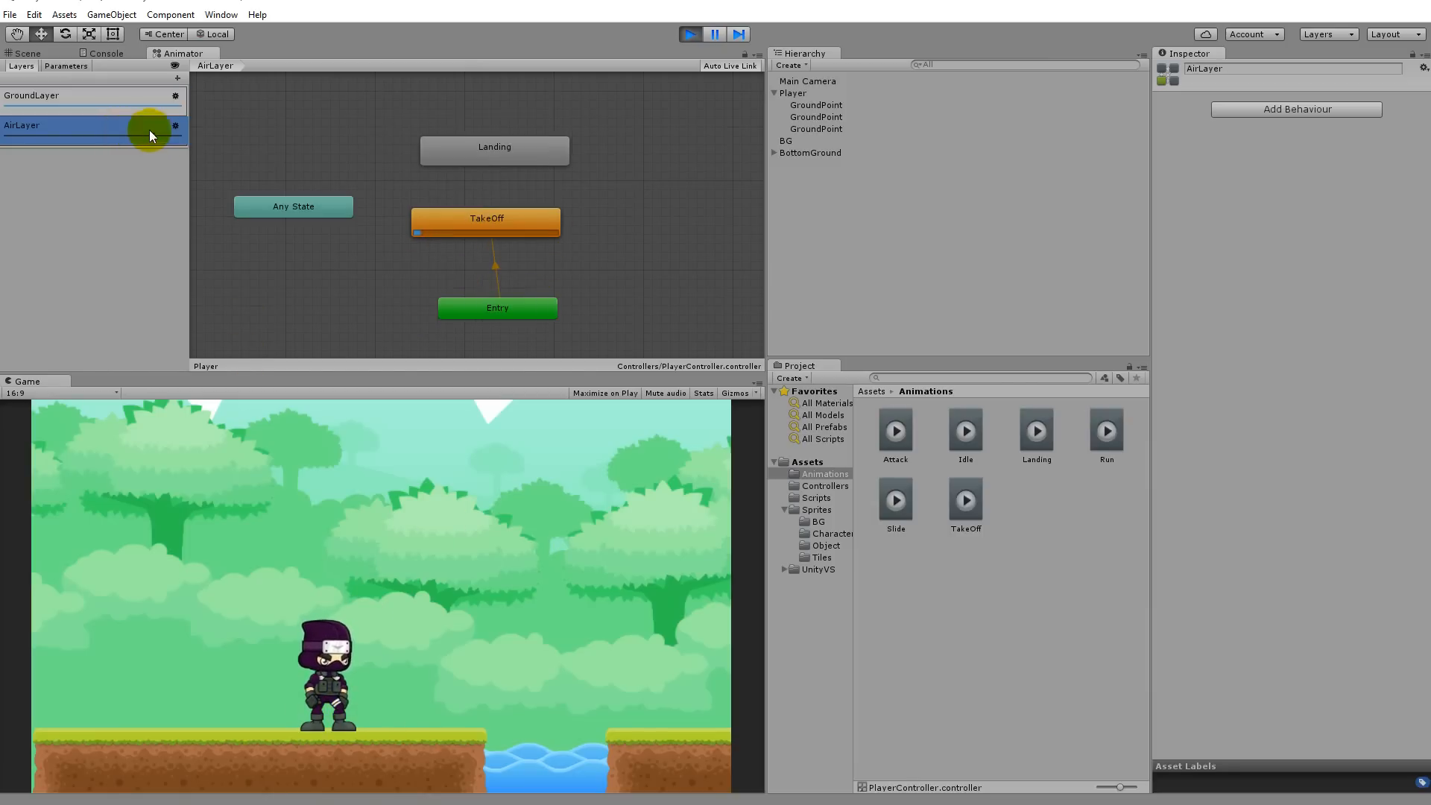
# Try AirLayer at weight 1 during play, return its weight to 0, and stop the game
pyautogui.click(175, 127)
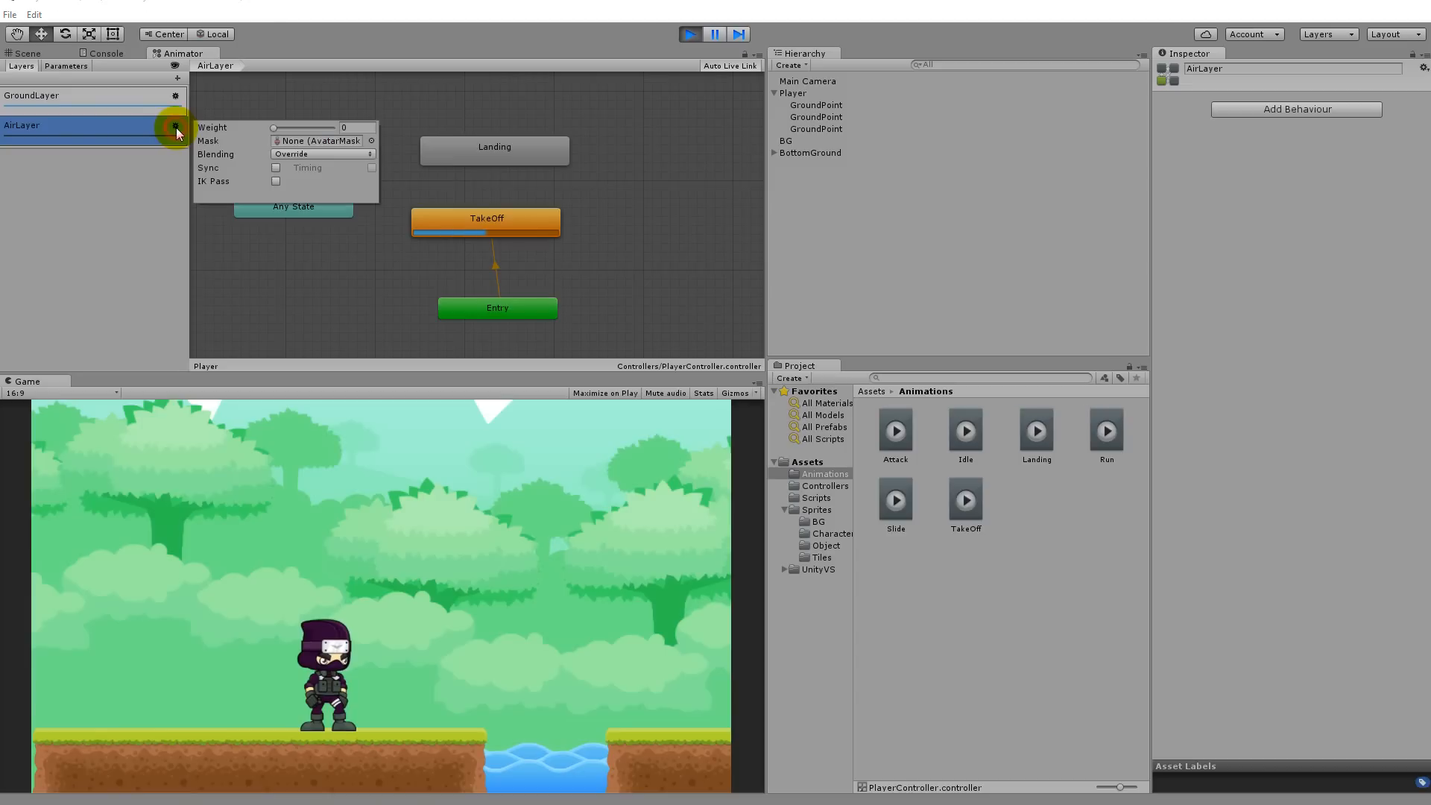
pyautogui.moveTo(274, 127); pyautogui.dragTo(359, 127)
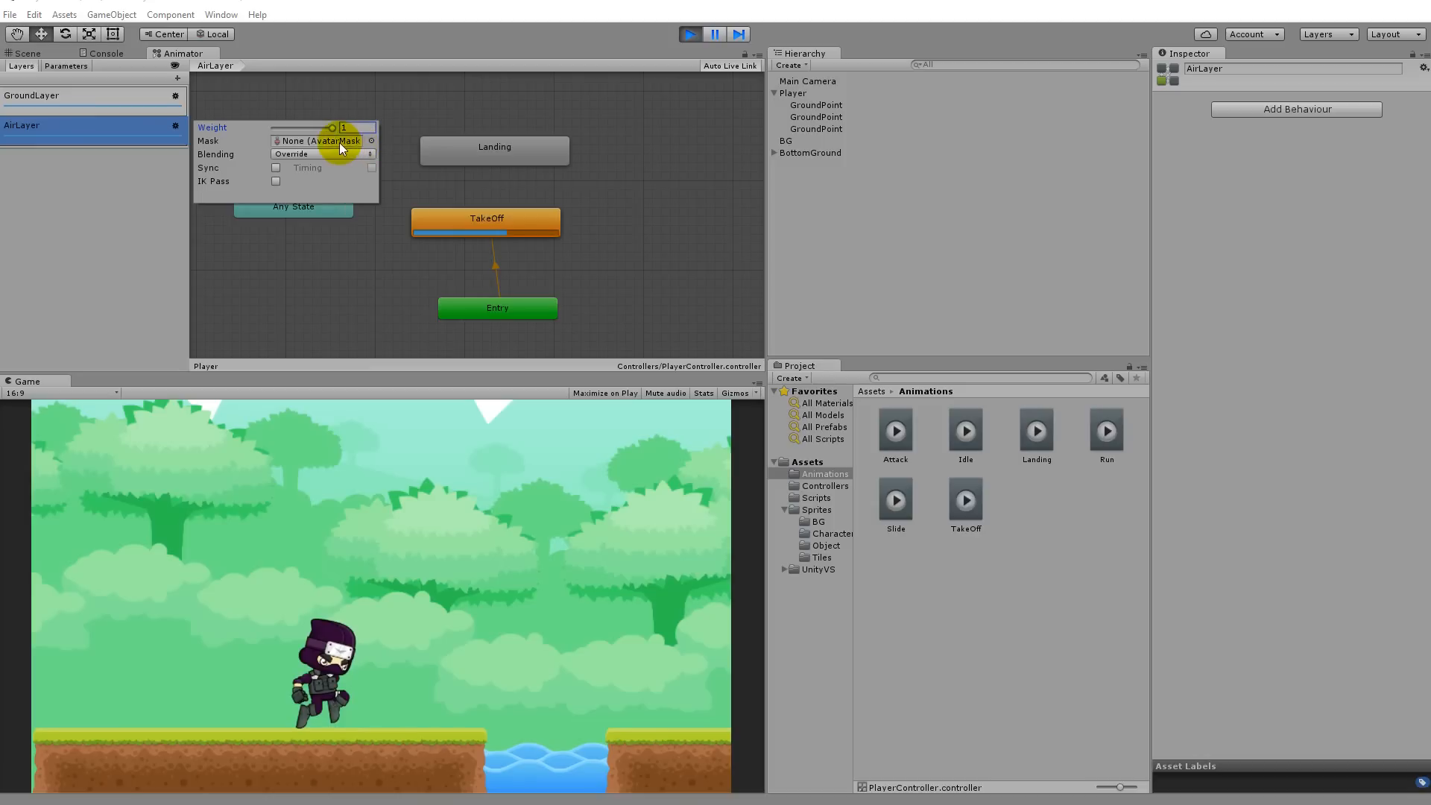
pyautogui.moveTo(333, 128); pyautogui.dragTo(273, 128)
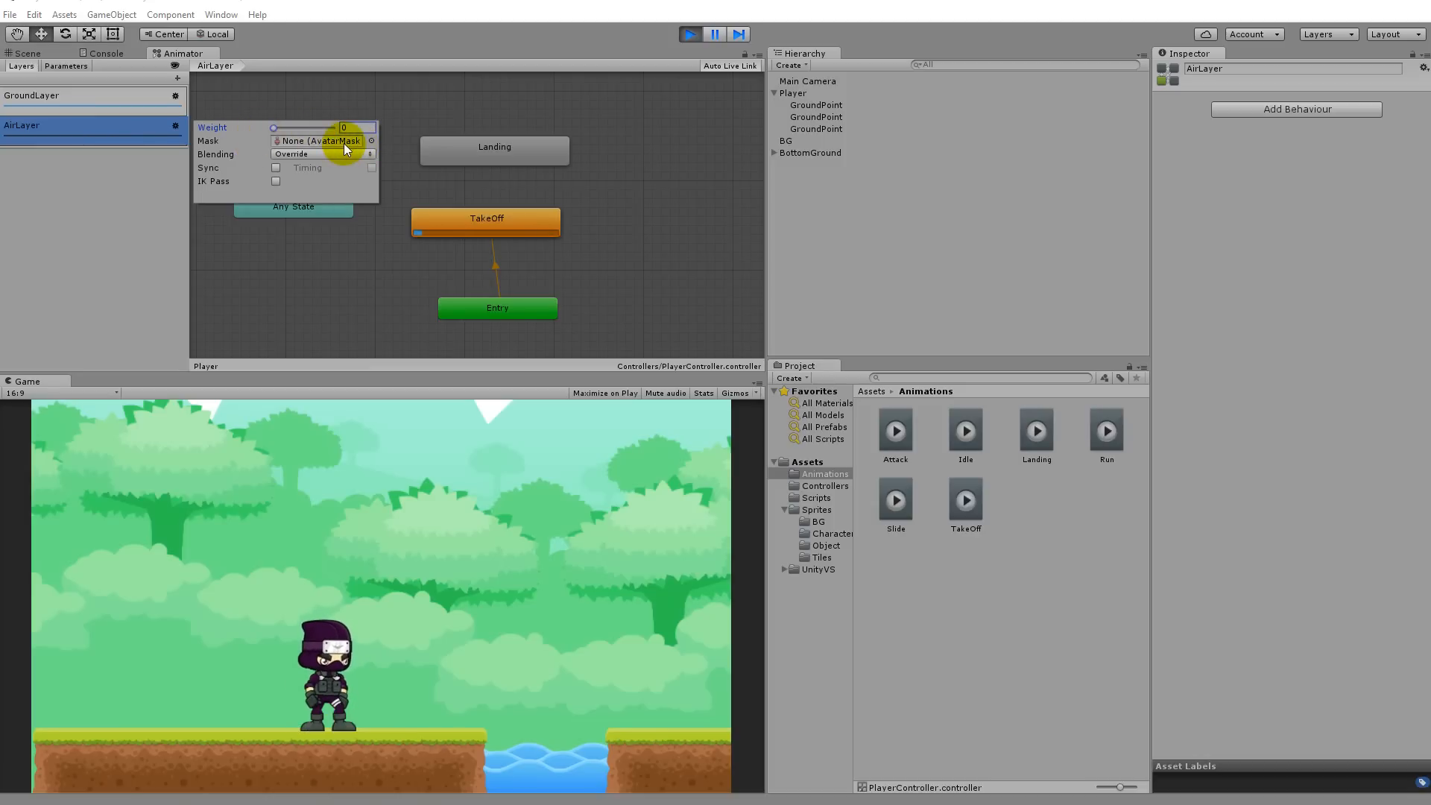
pyautogui.click(157, 208)
pyautogui.click(690, 35)
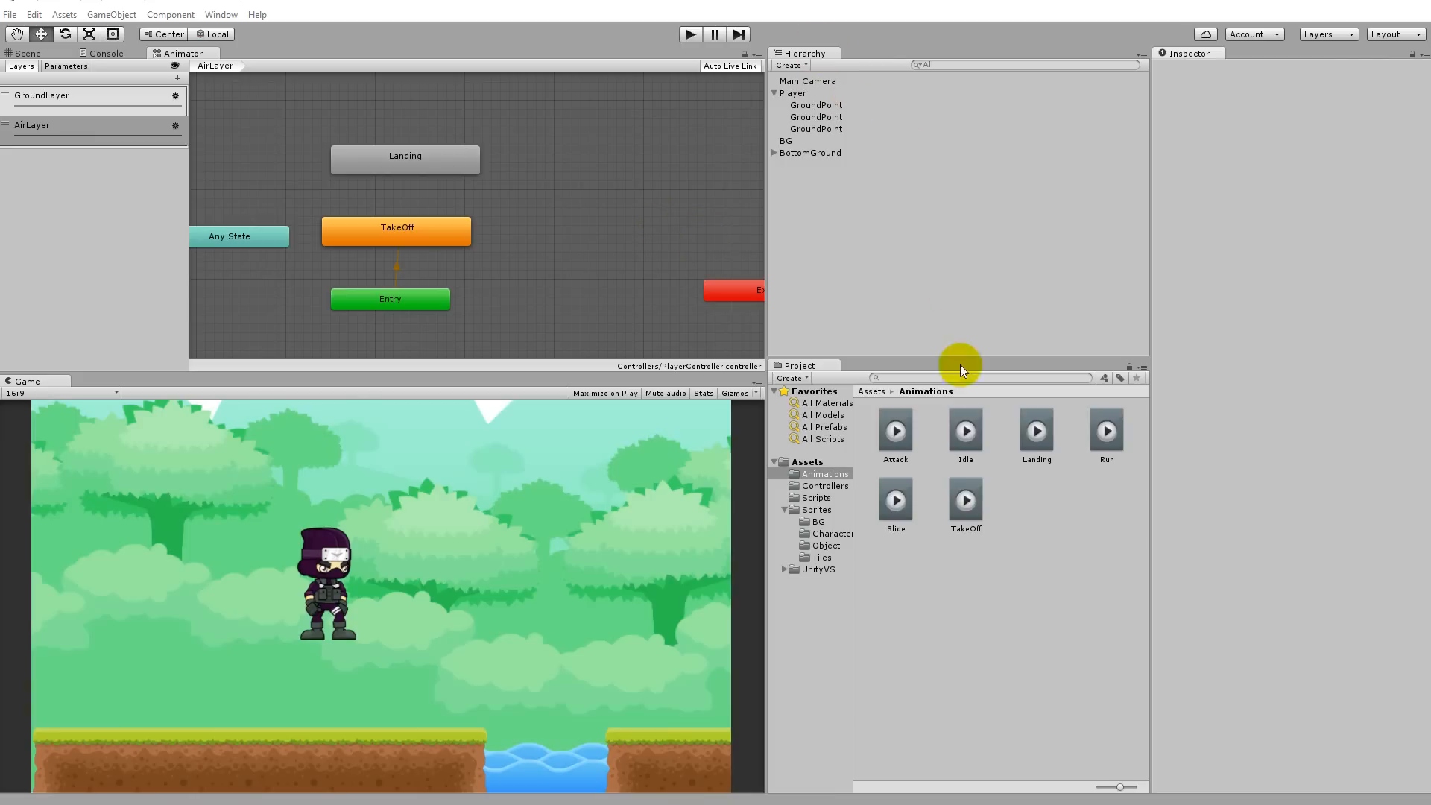
# Turn off Loop Time for the Landing and TakeOff clips, test TakeOff in play mode, and stop the game
pyautogui.click(1046, 430)
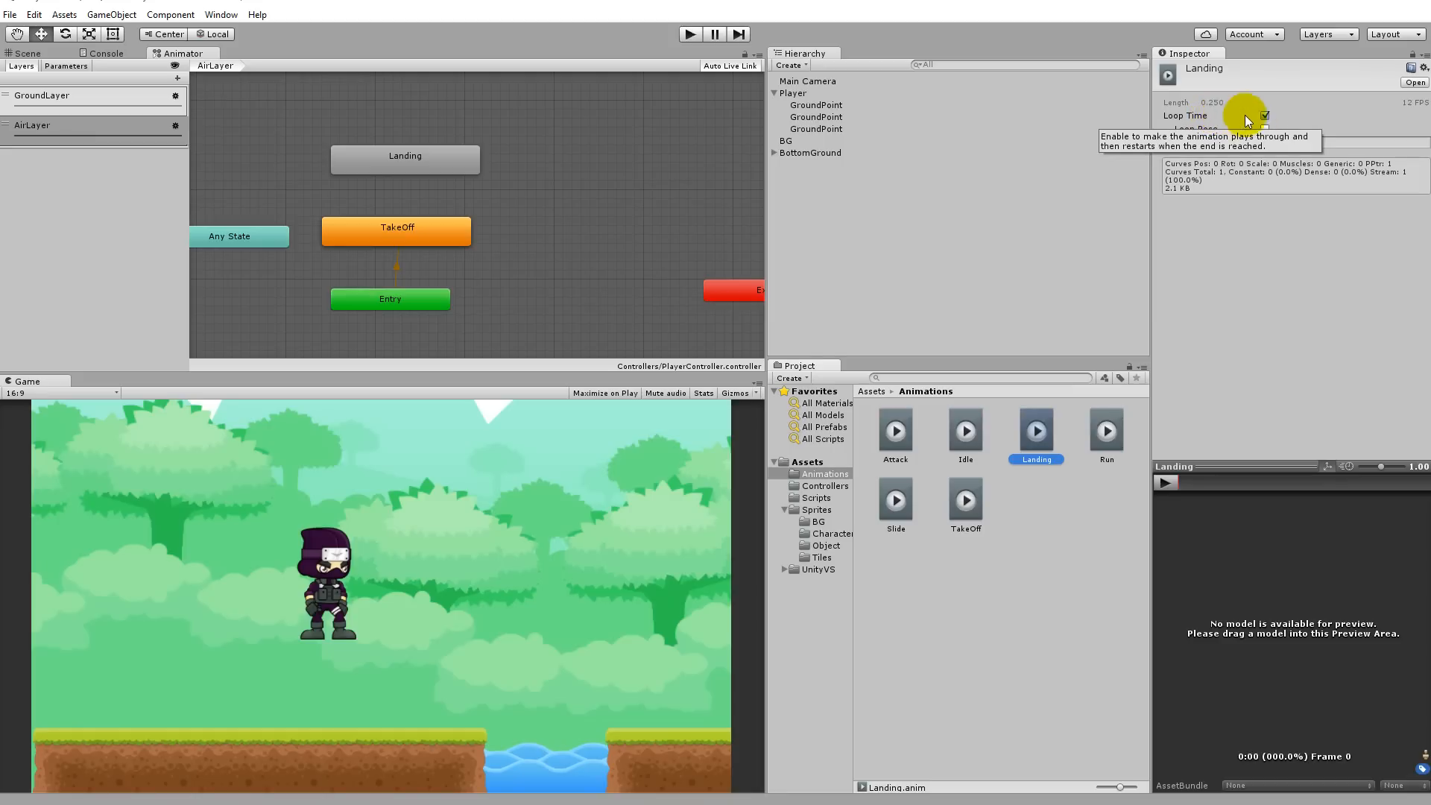
pyautogui.click(1266, 116)
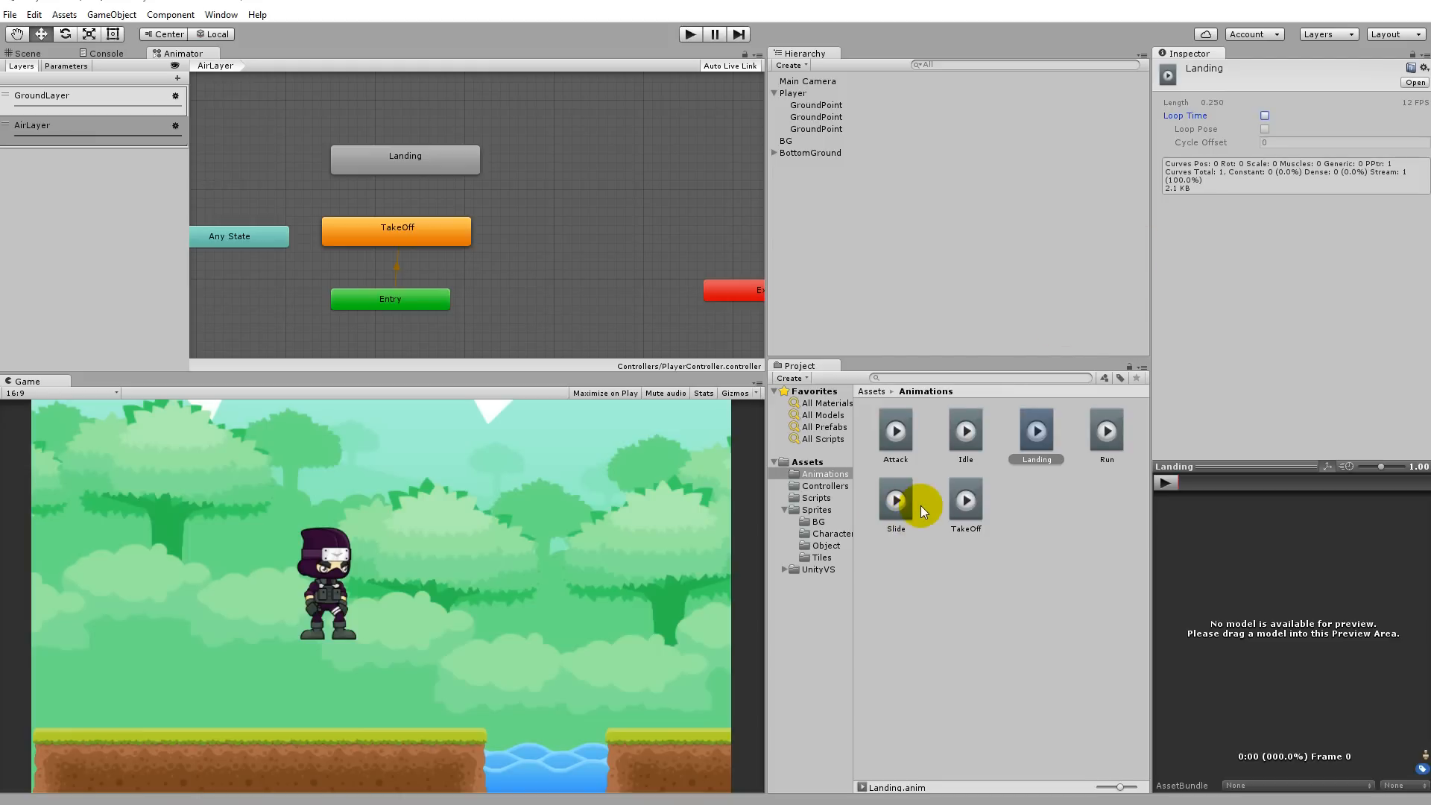
pyautogui.click(965, 502)
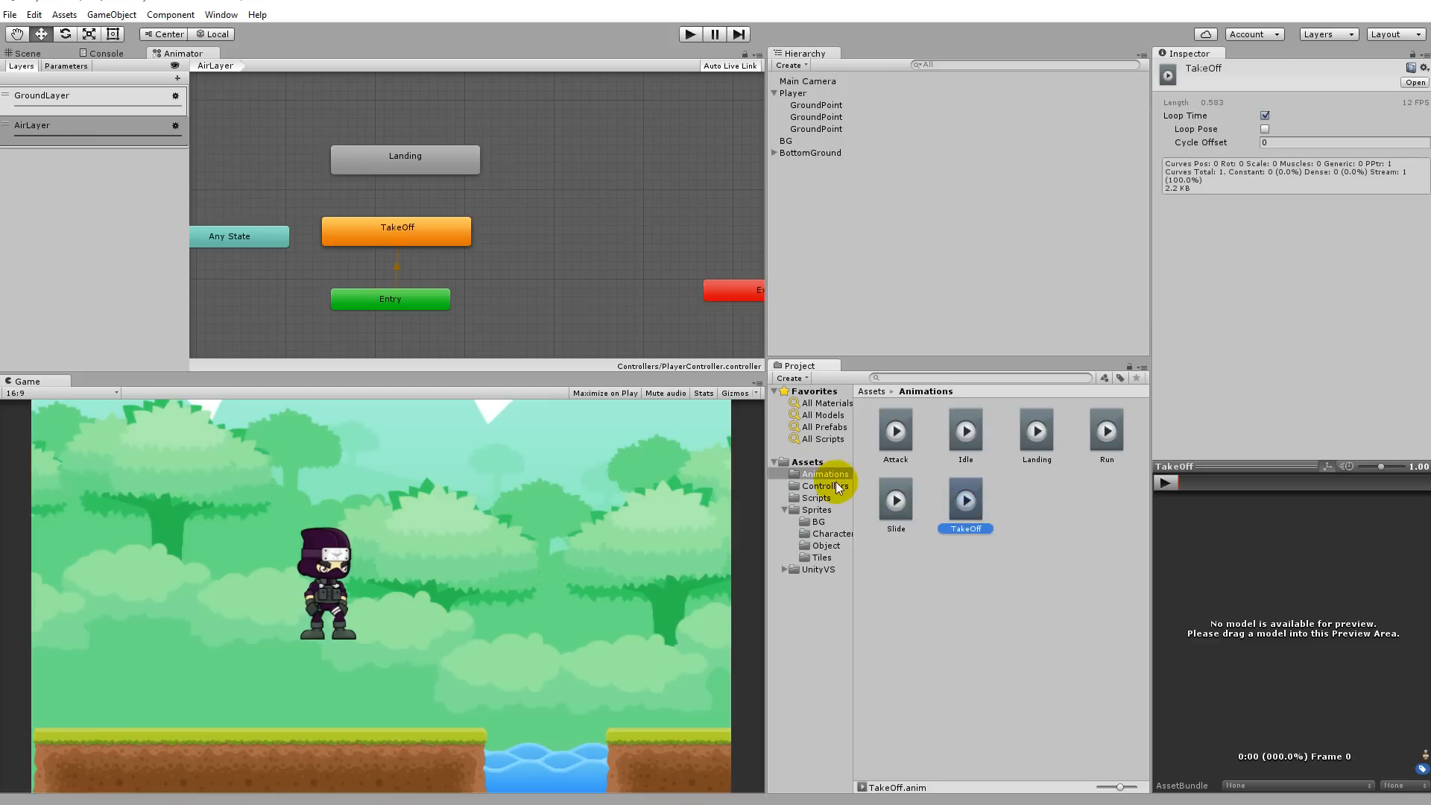
pyautogui.click(1265, 115)
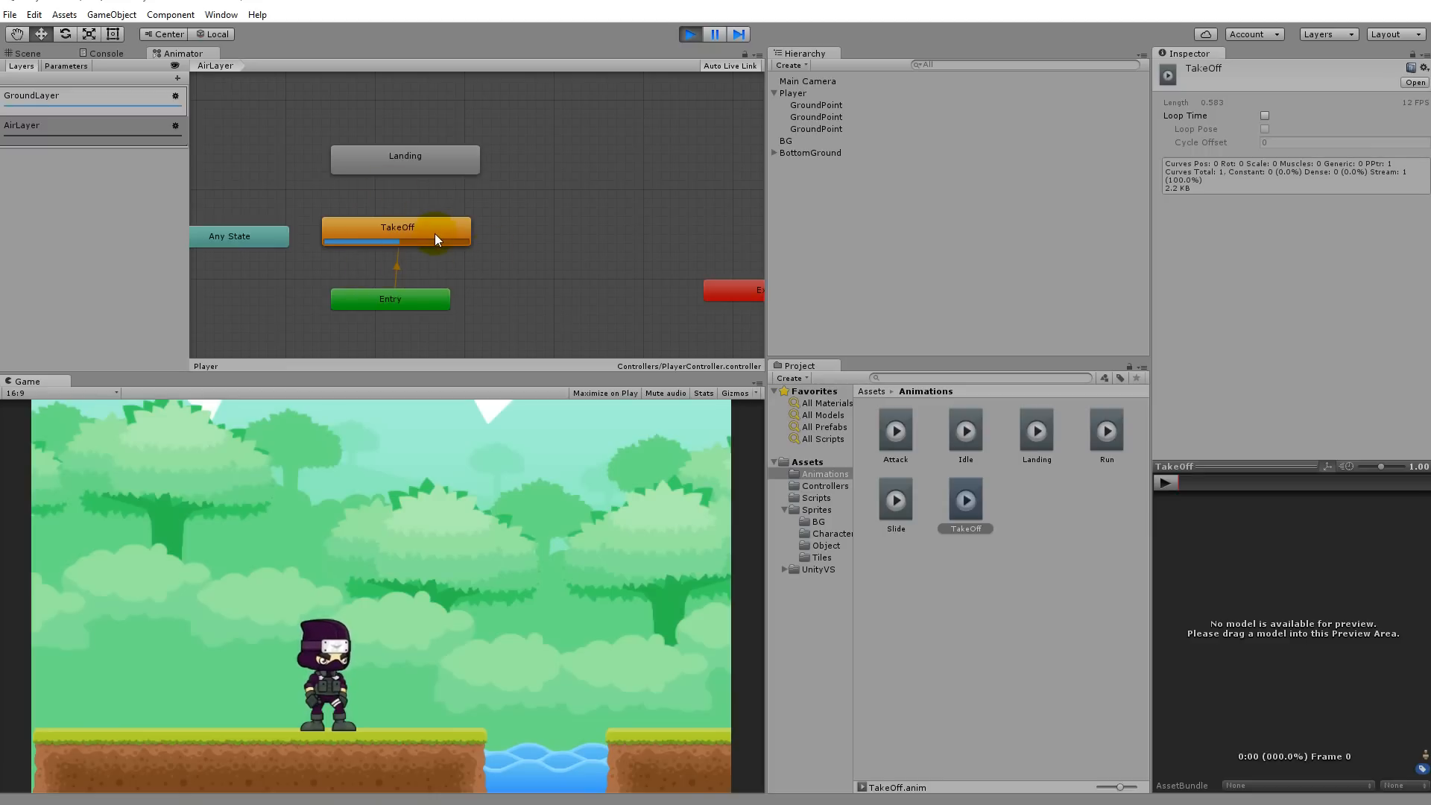
pyautogui.click(691, 35)
# Create a transition from Any State to TakeOff, and arrange Any State below TakeOff with Entry off to its side
pyautogui.moveTo(249, 230); pyautogui.dragTo(272, 282)
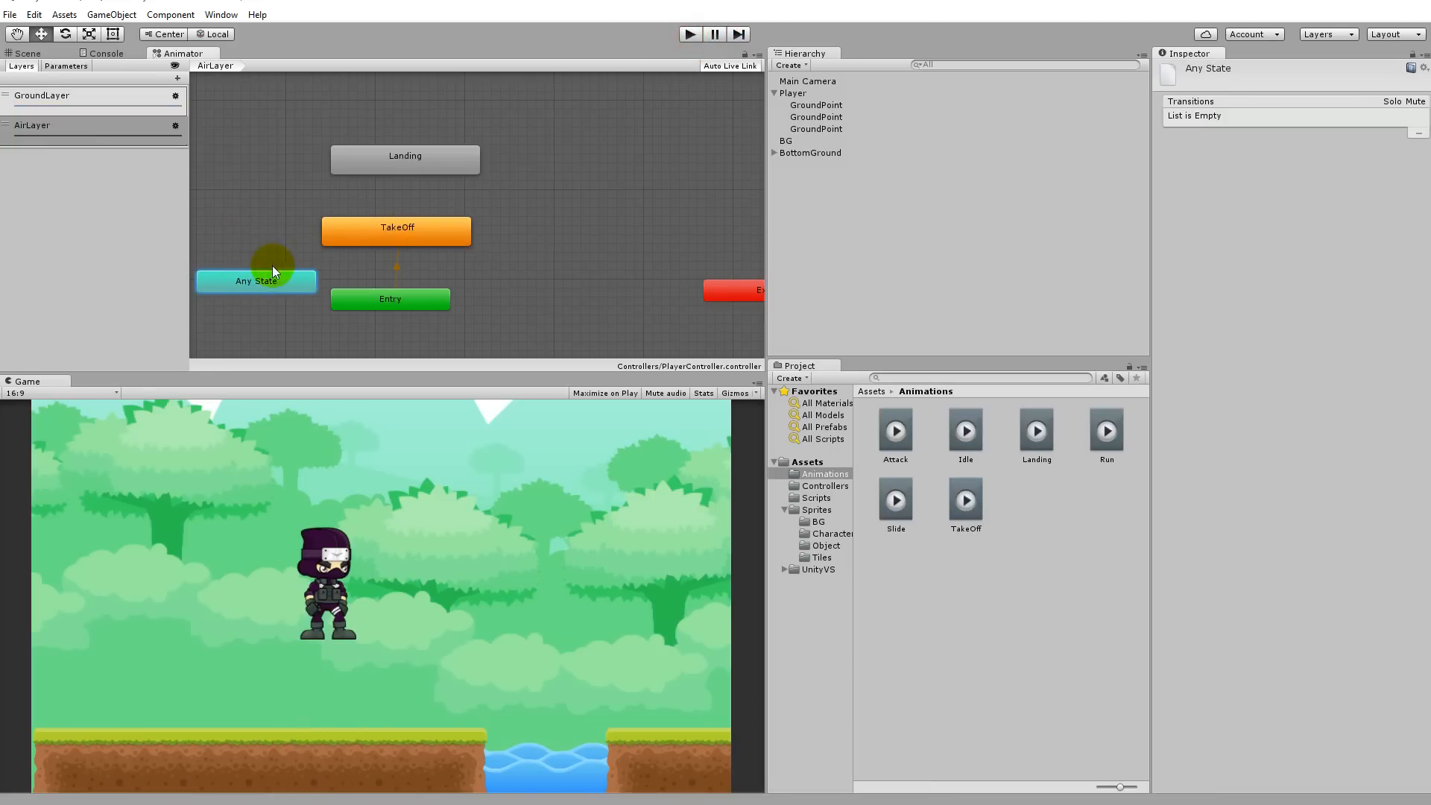
pyautogui.rightClick(266, 283)
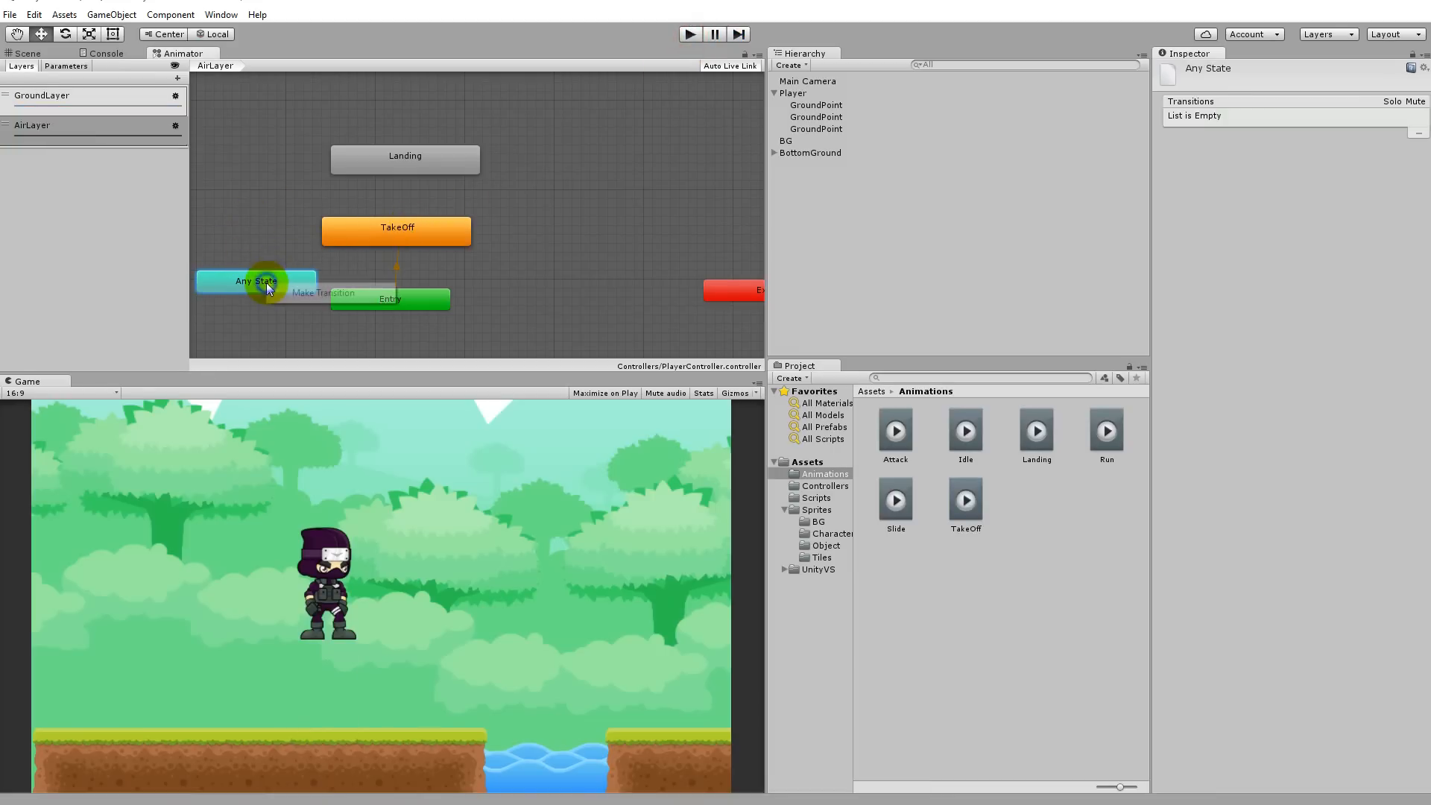
pyautogui.click(306, 293)
pyautogui.click(374, 223)
pyautogui.moveTo(361, 305); pyautogui.dragTo(566, 196)
pyautogui.moveTo(254, 294); pyautogui.dragTo(407, 283)
# Select the Any State to TakeOff transition, run the game to check TakeOff's playback, and stop it
pyautogui.click(792, 93)
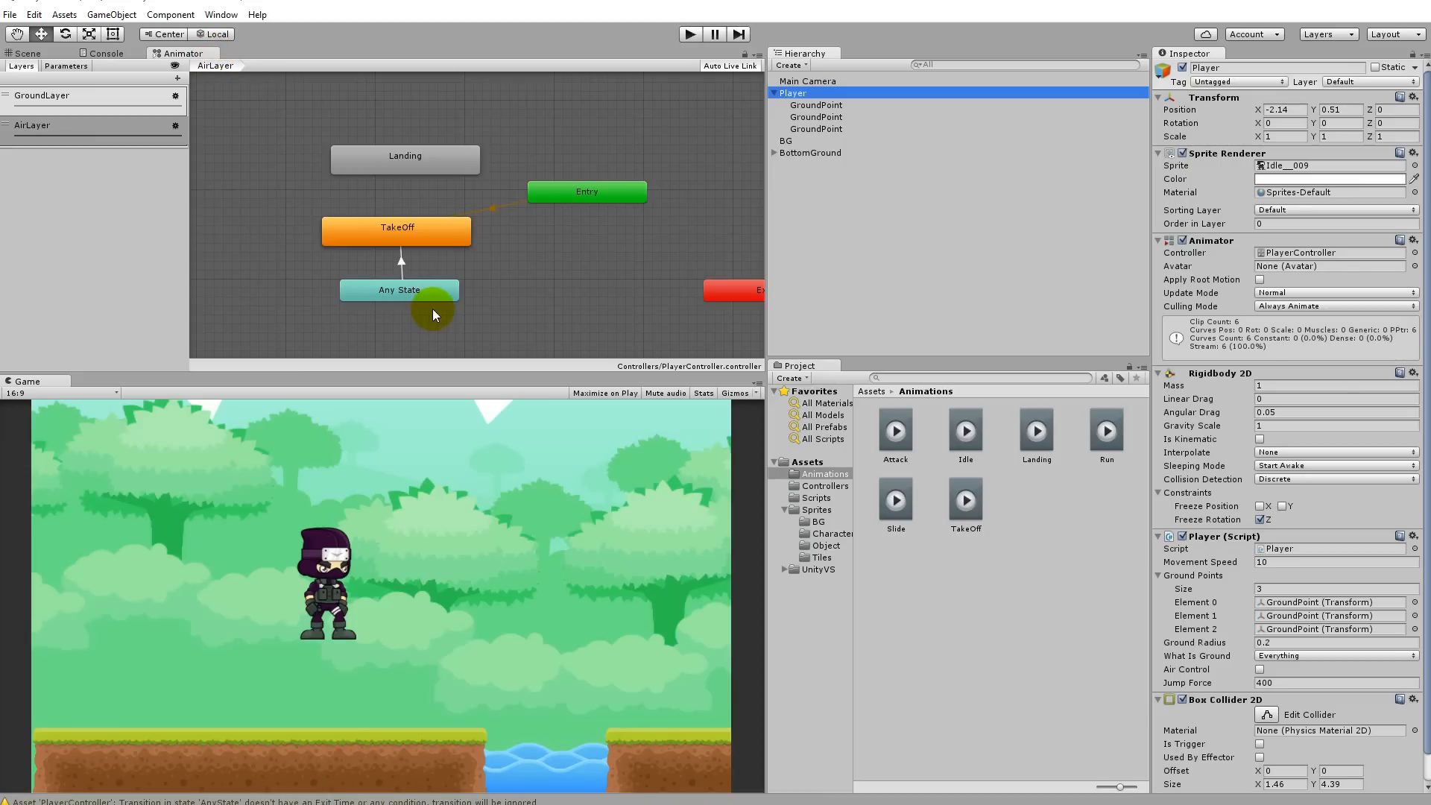
pyautogui.click(403, 261)
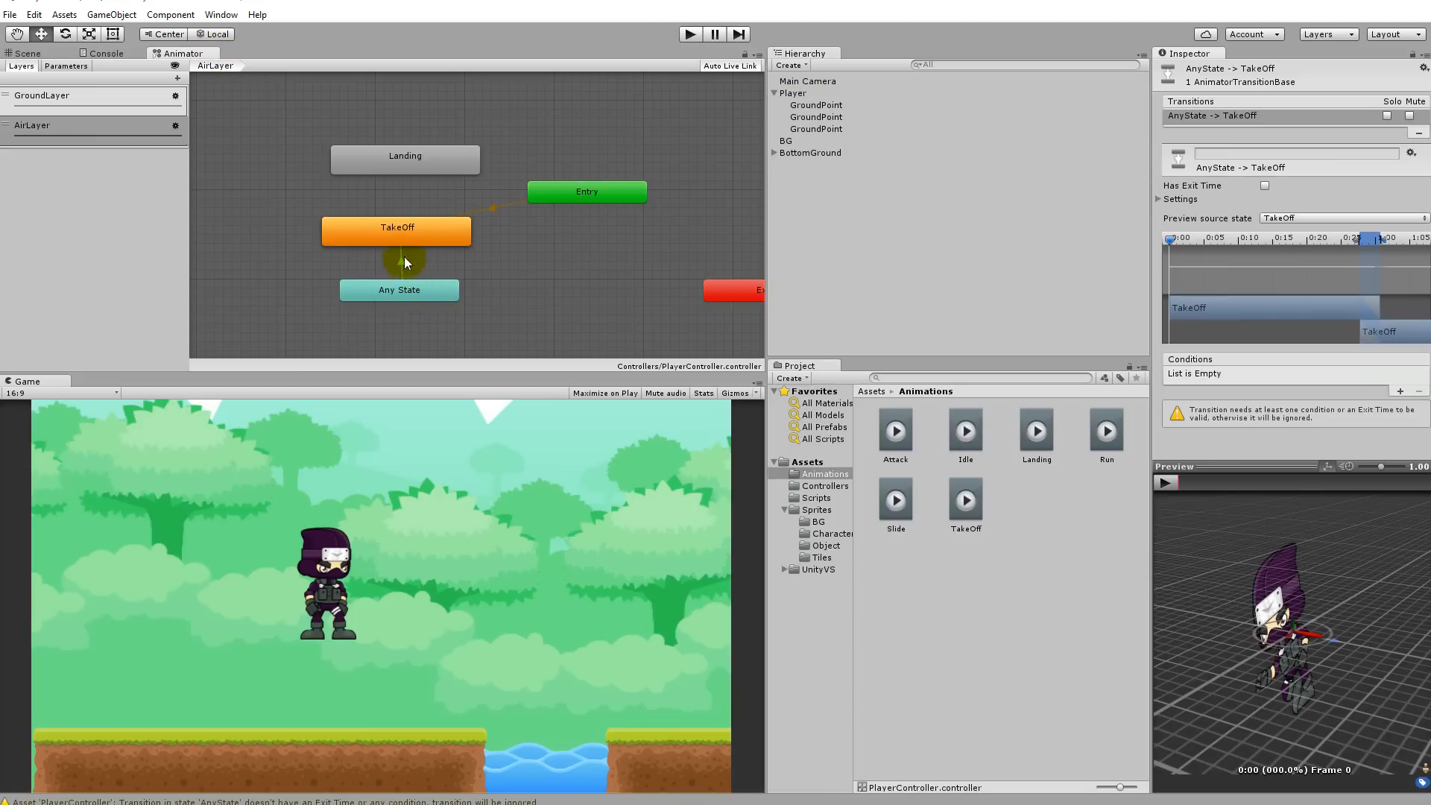
pyautogui.click(700, 34)
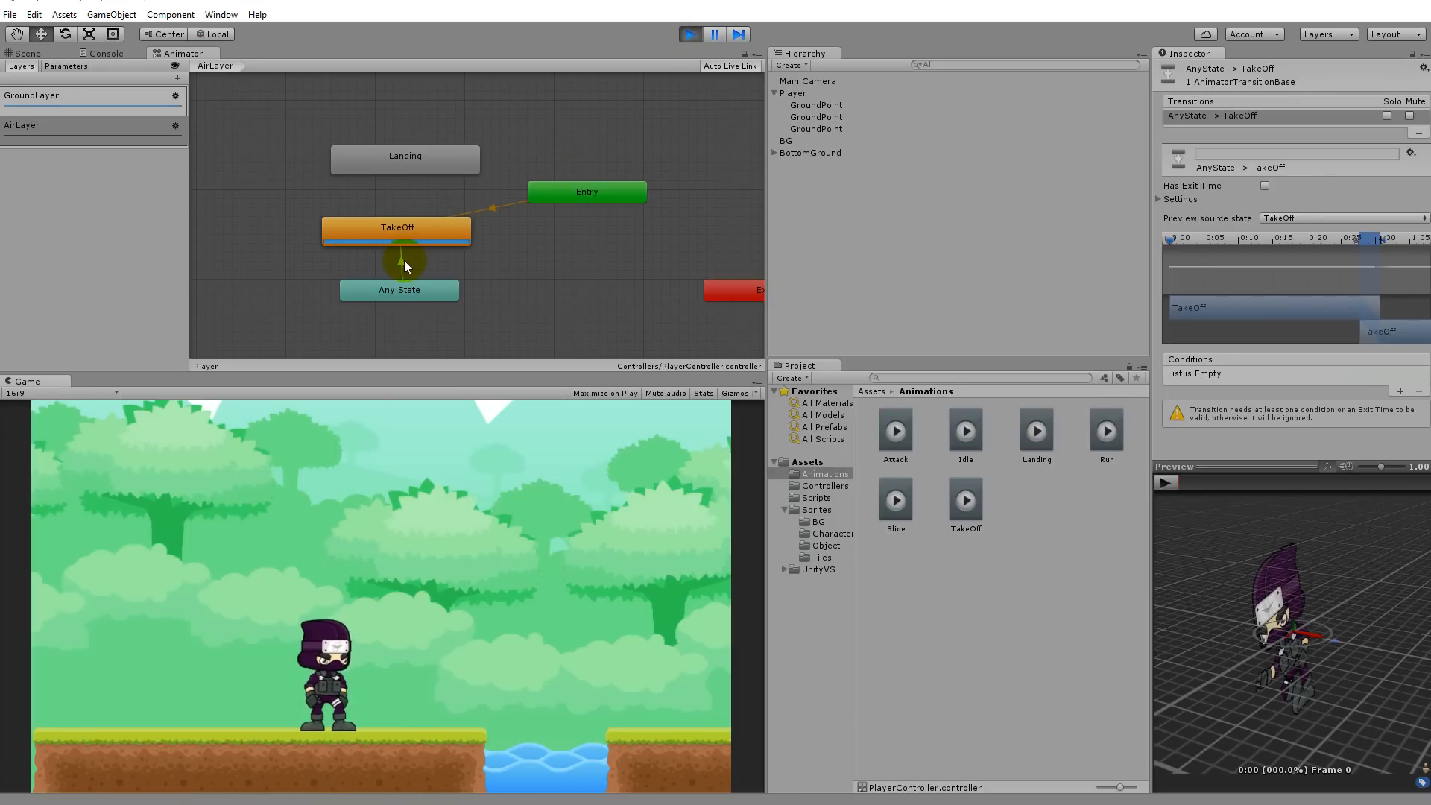
pyautogui.click(696, 34)
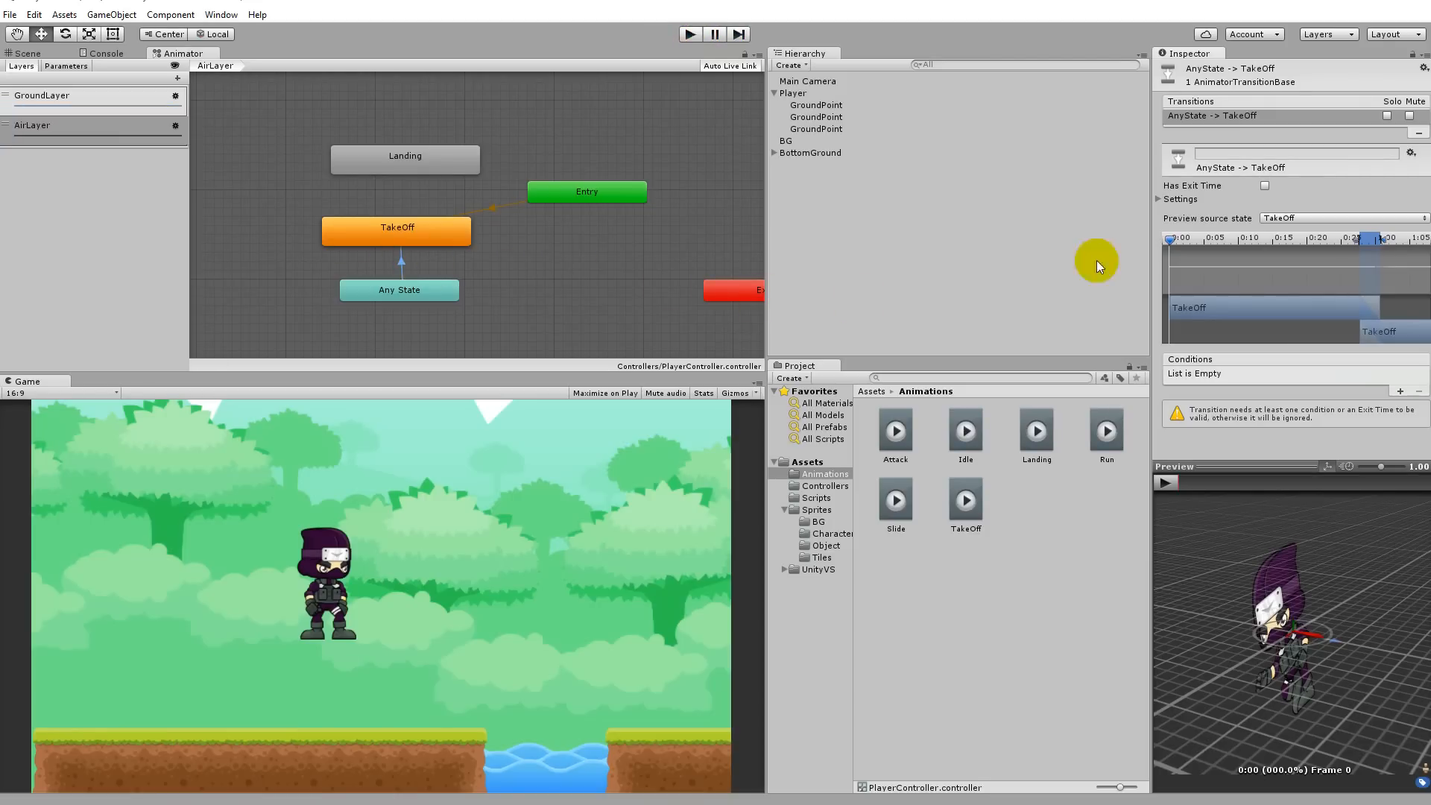
# Turn off Fixed Duration and Can Transition To on the Any State to TakeOff transition, and set its Transition Duration to 0
pyautogui.click(1161, 198)
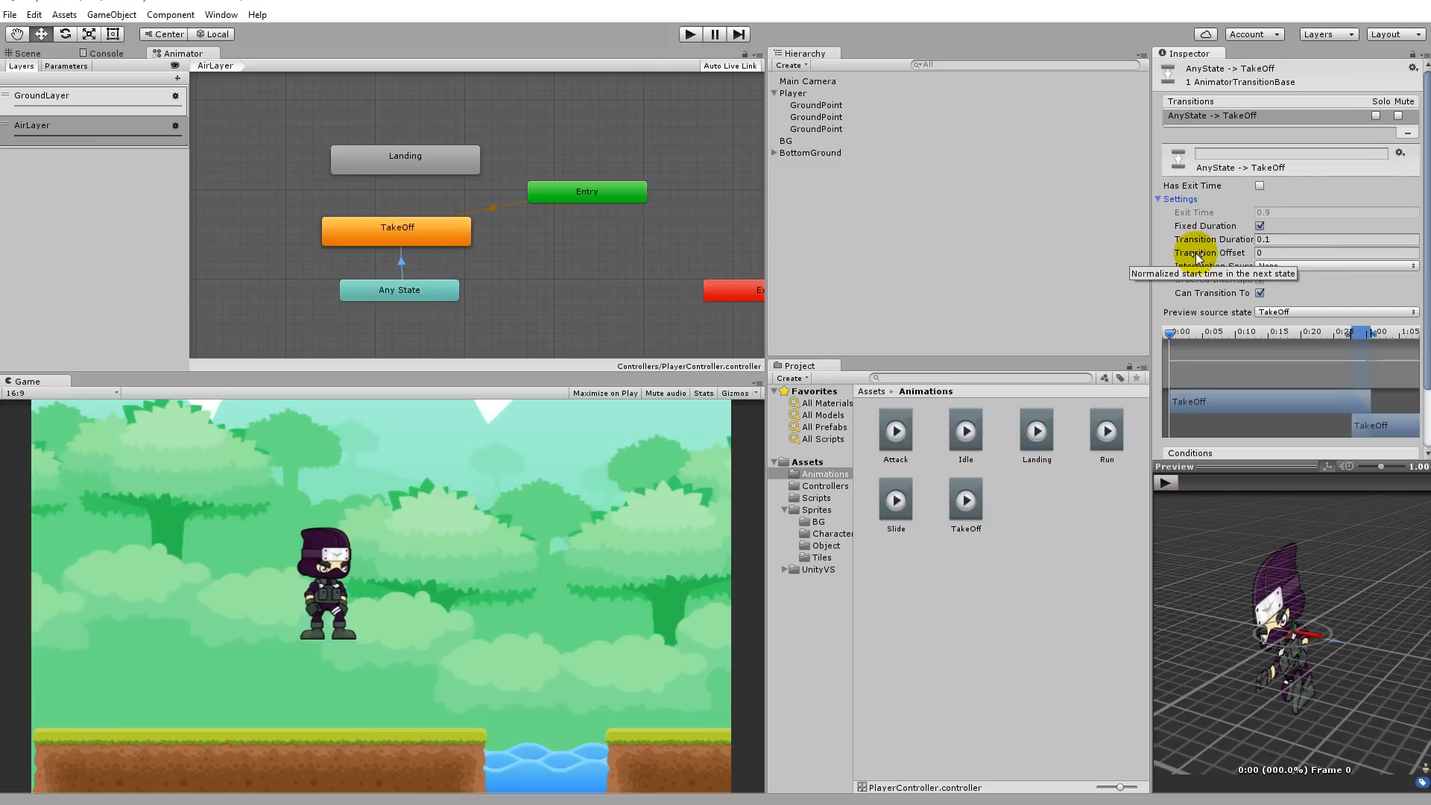
pyautogui.click(406, 267)
pyautogui.click(429, 268)
pyautogui.click(404, 262)
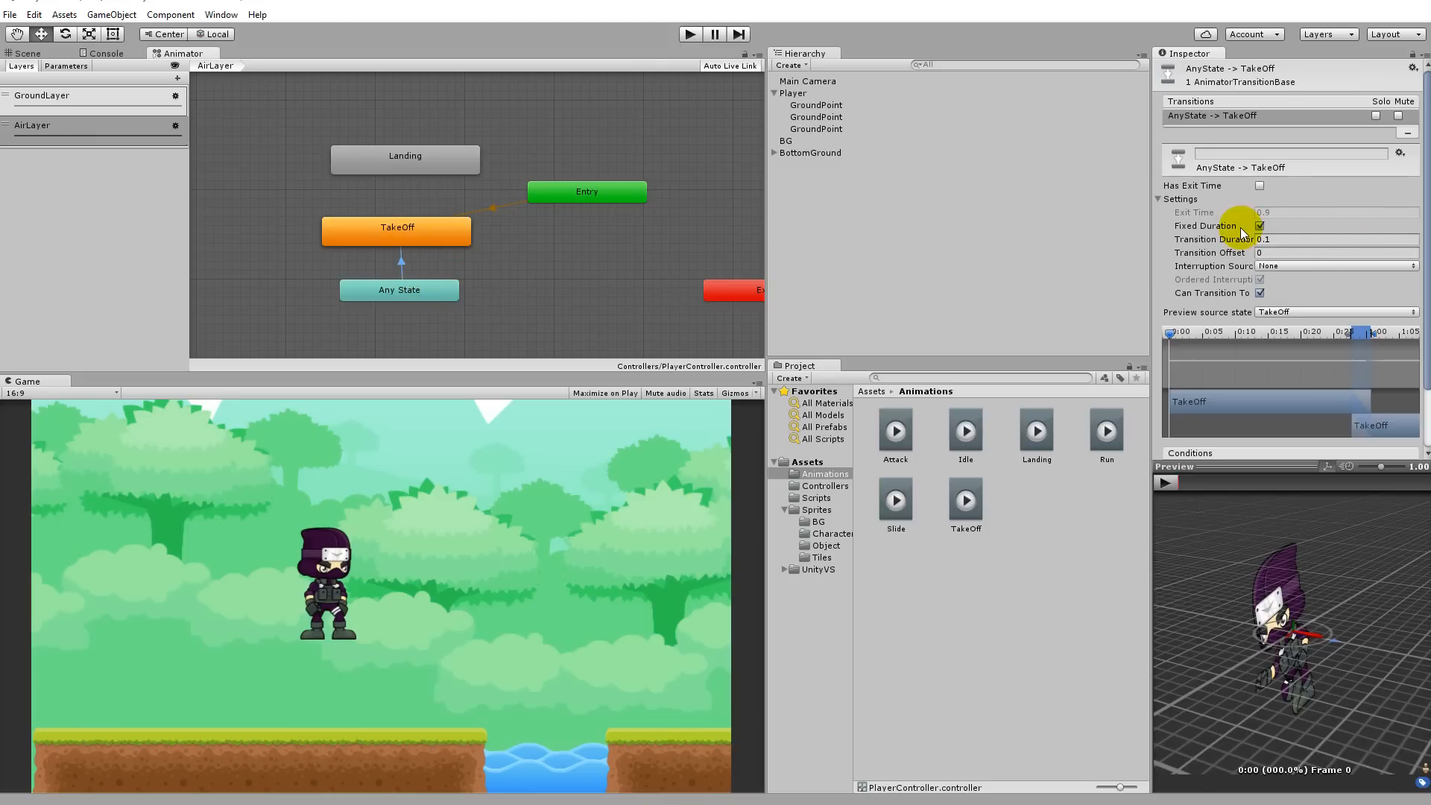
pyautogui.click(1259, 225)
pyautogui.click(1263, 239)
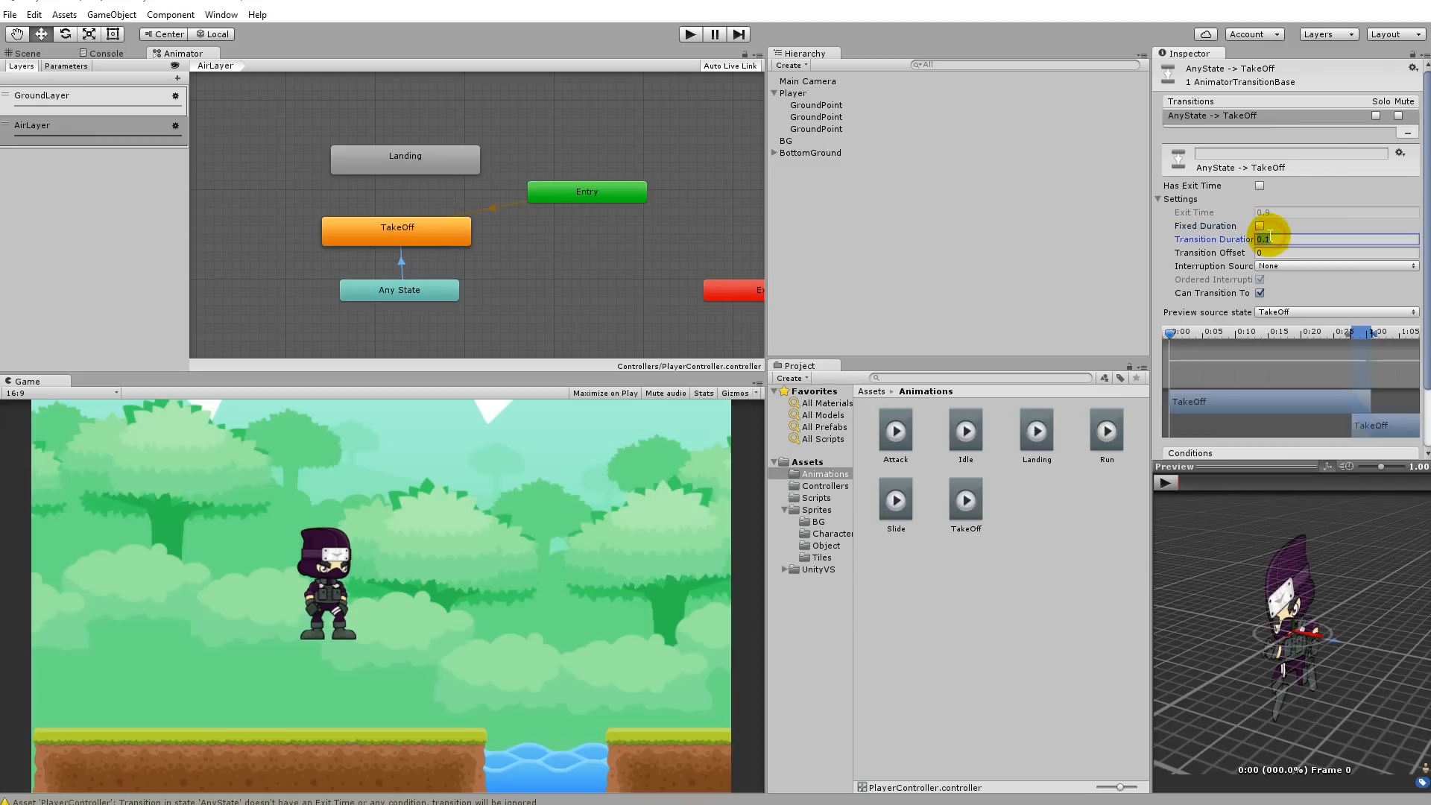
pyautogui.write('0')
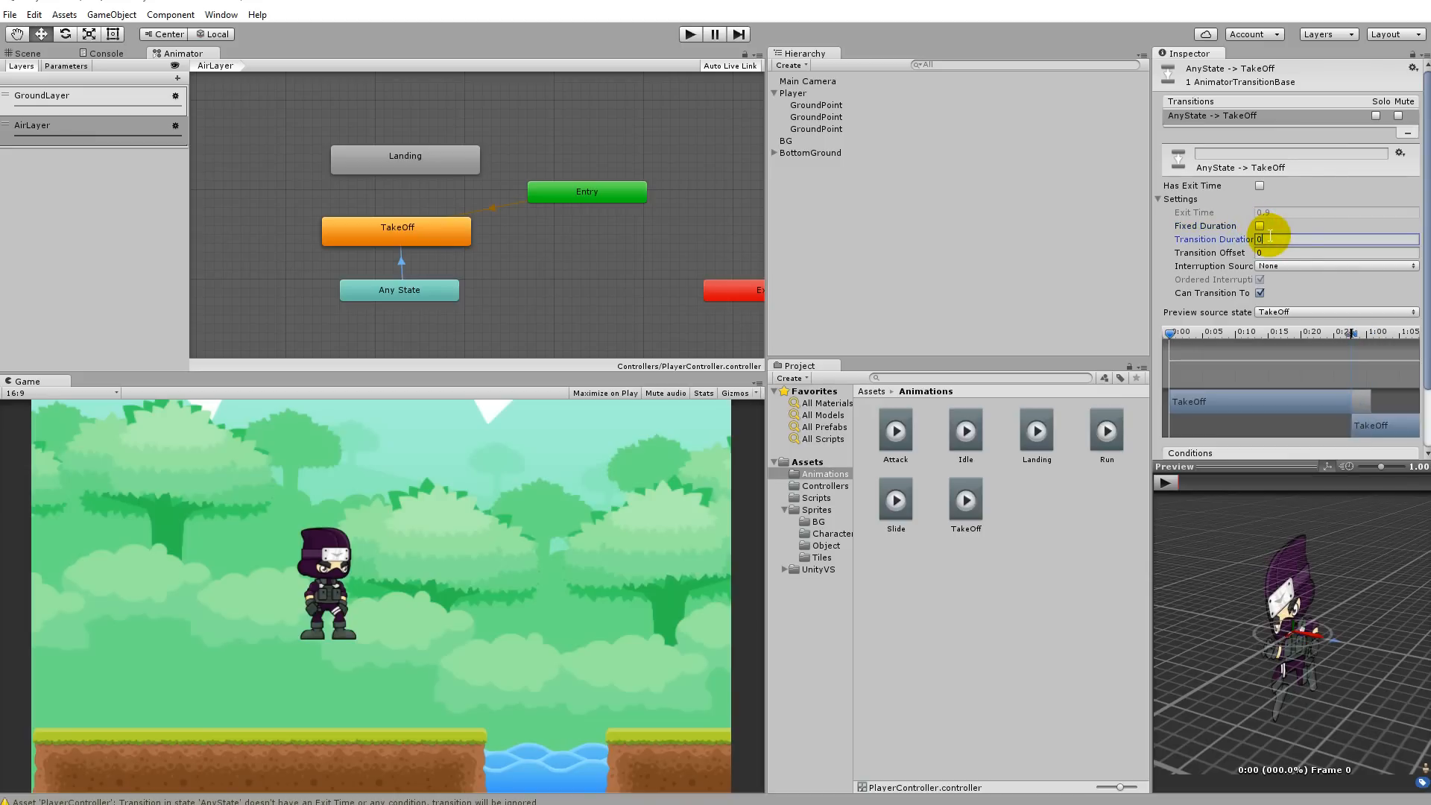
pyautogui.click(1259, 292)
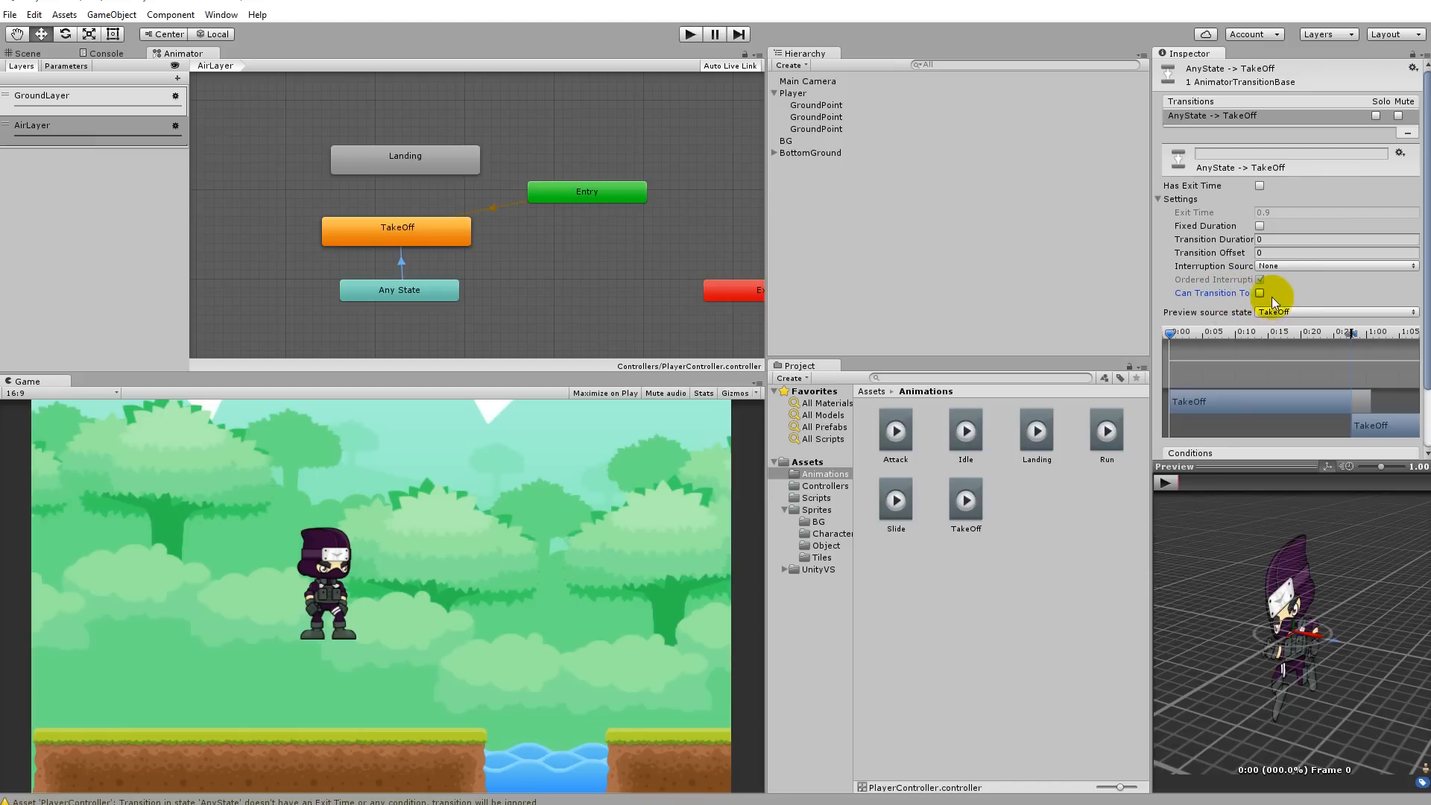
# Run the game, raise AirLayer's weight to 1 during play to check the TakeOff animation, and stop the game
pyautogui.click(689, 34)
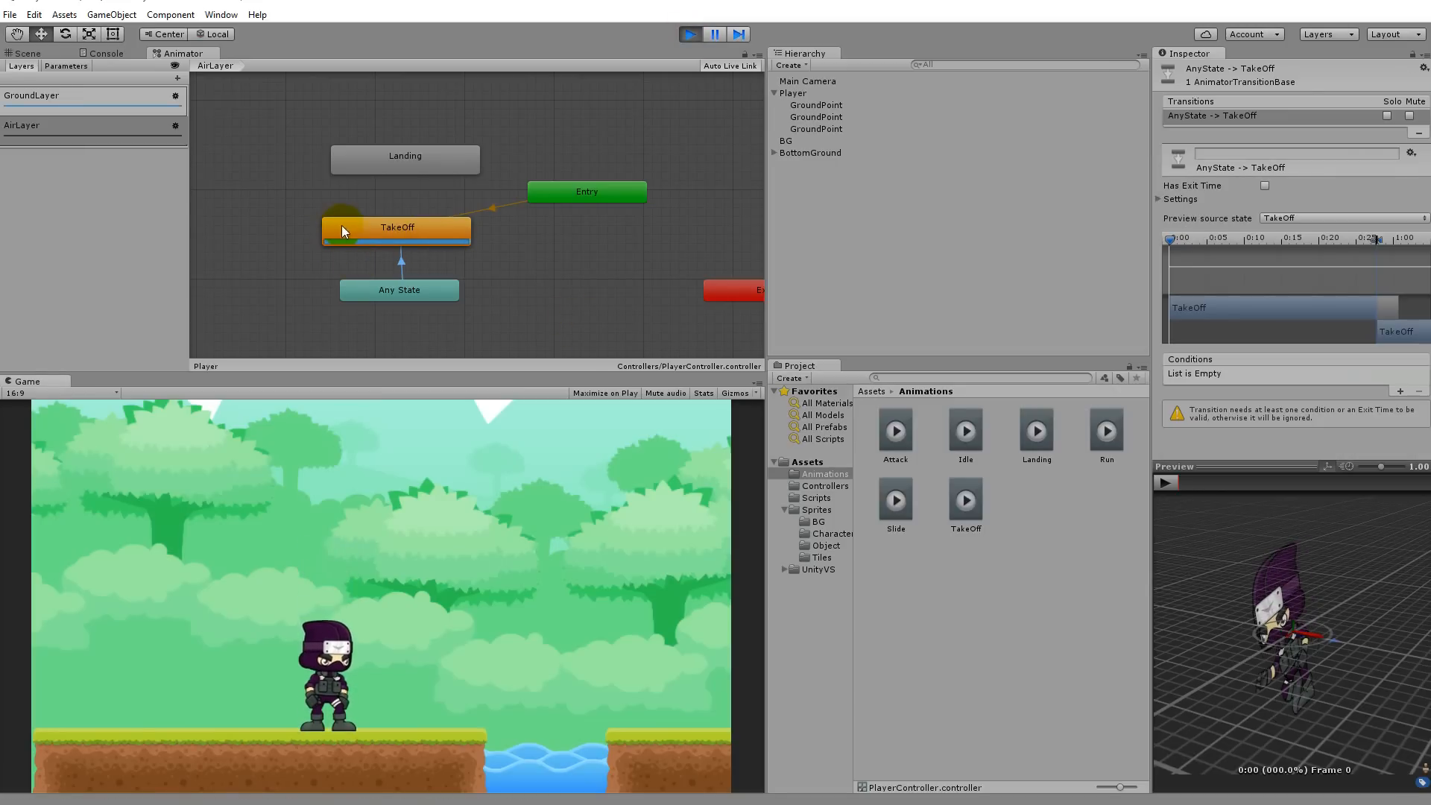
pyautogui.click(176, 125)
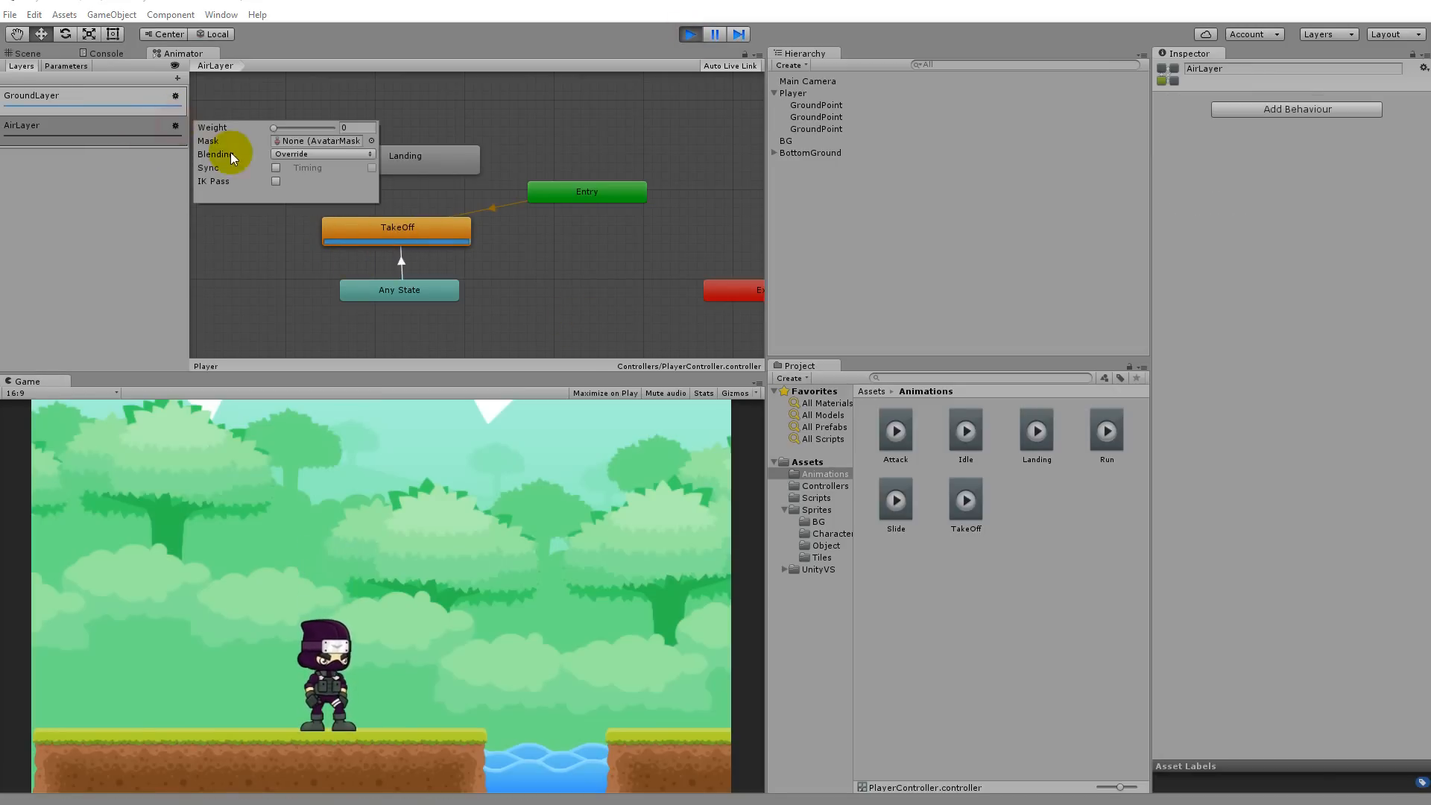
pyautogui.moveTo(277, 128); pyautogui.dragTo(435, 133)
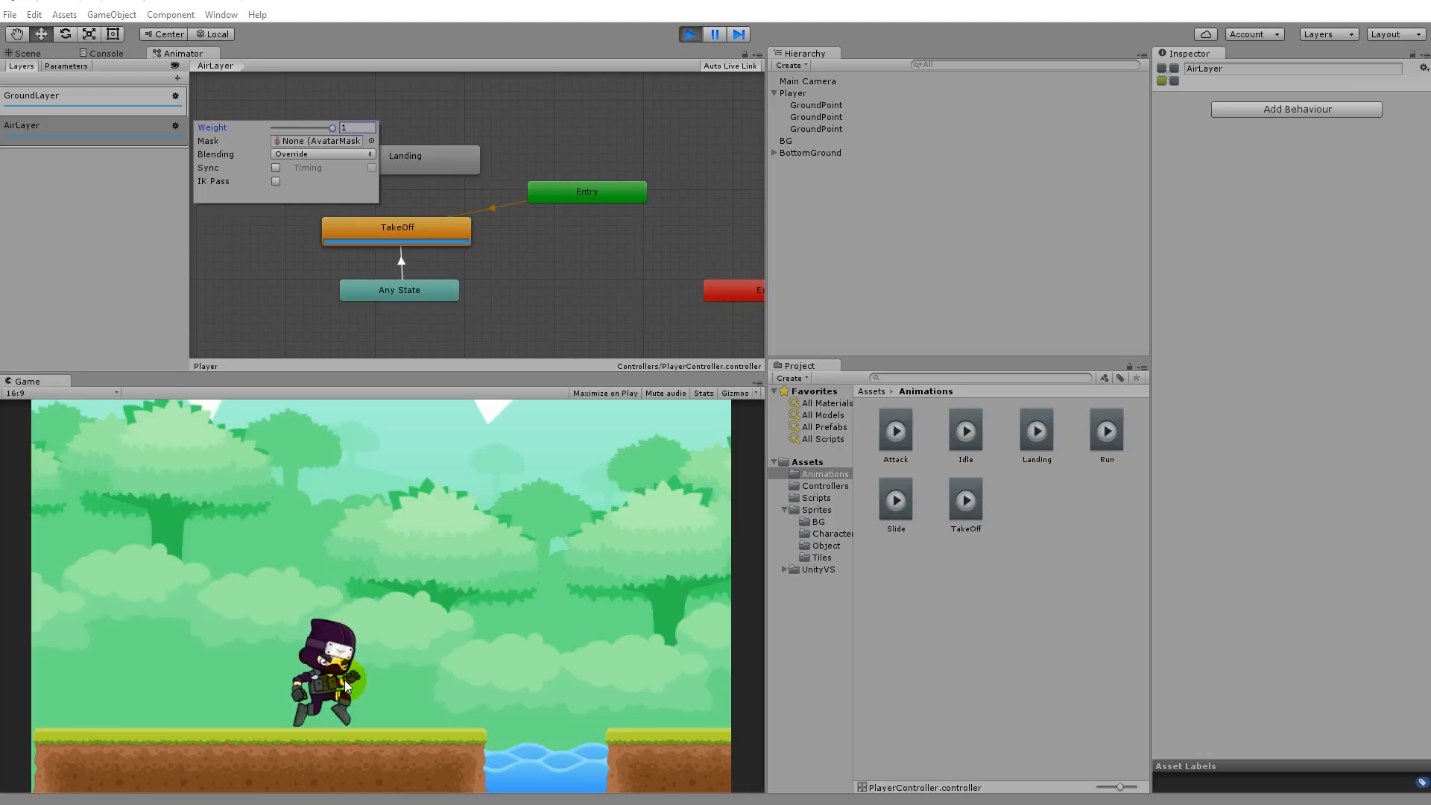
pyautogui.click(691, 36)
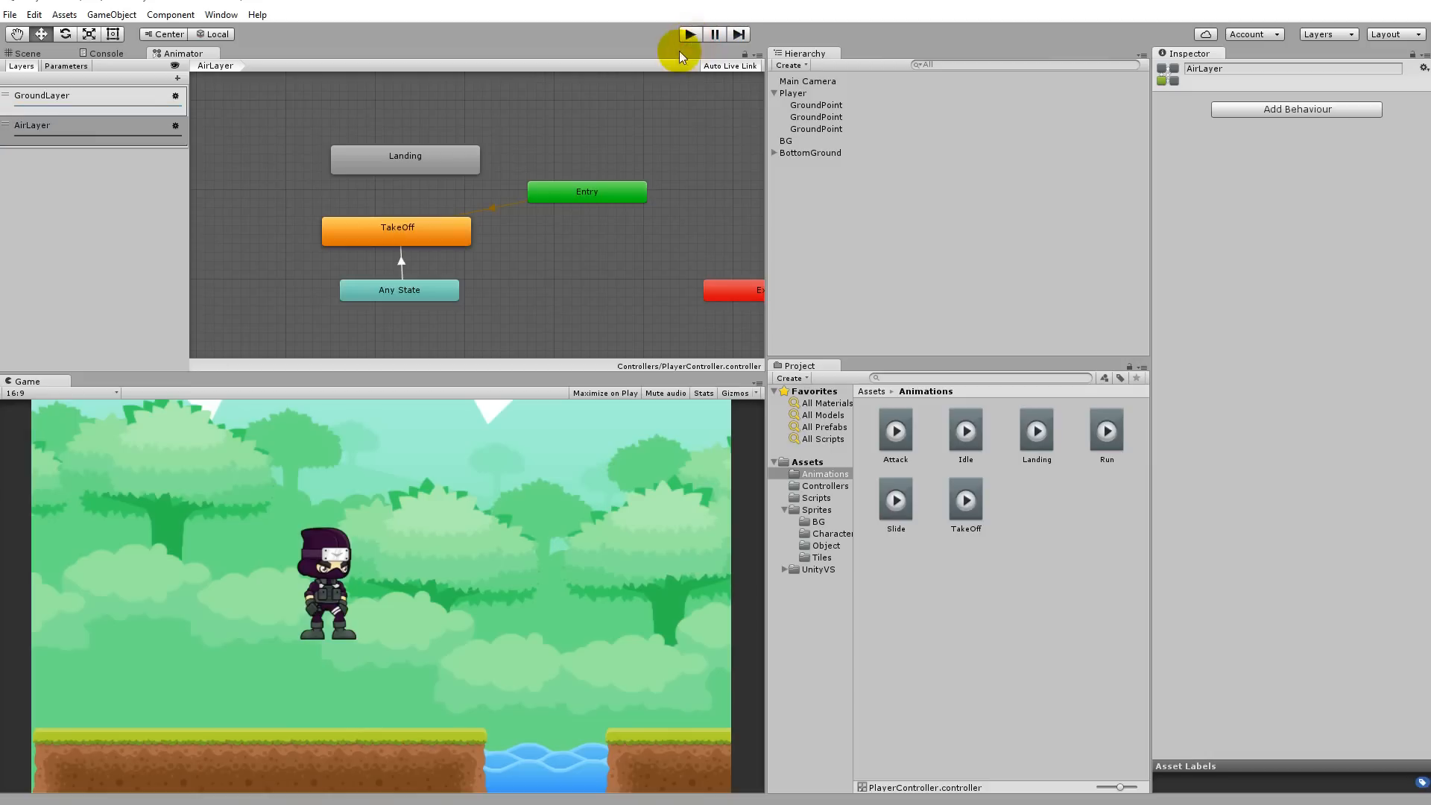
# Raise AirLayer's weight outside play mode, run the game to check the TakeOff animation, and stop it
pyautogui.click(175, 125)
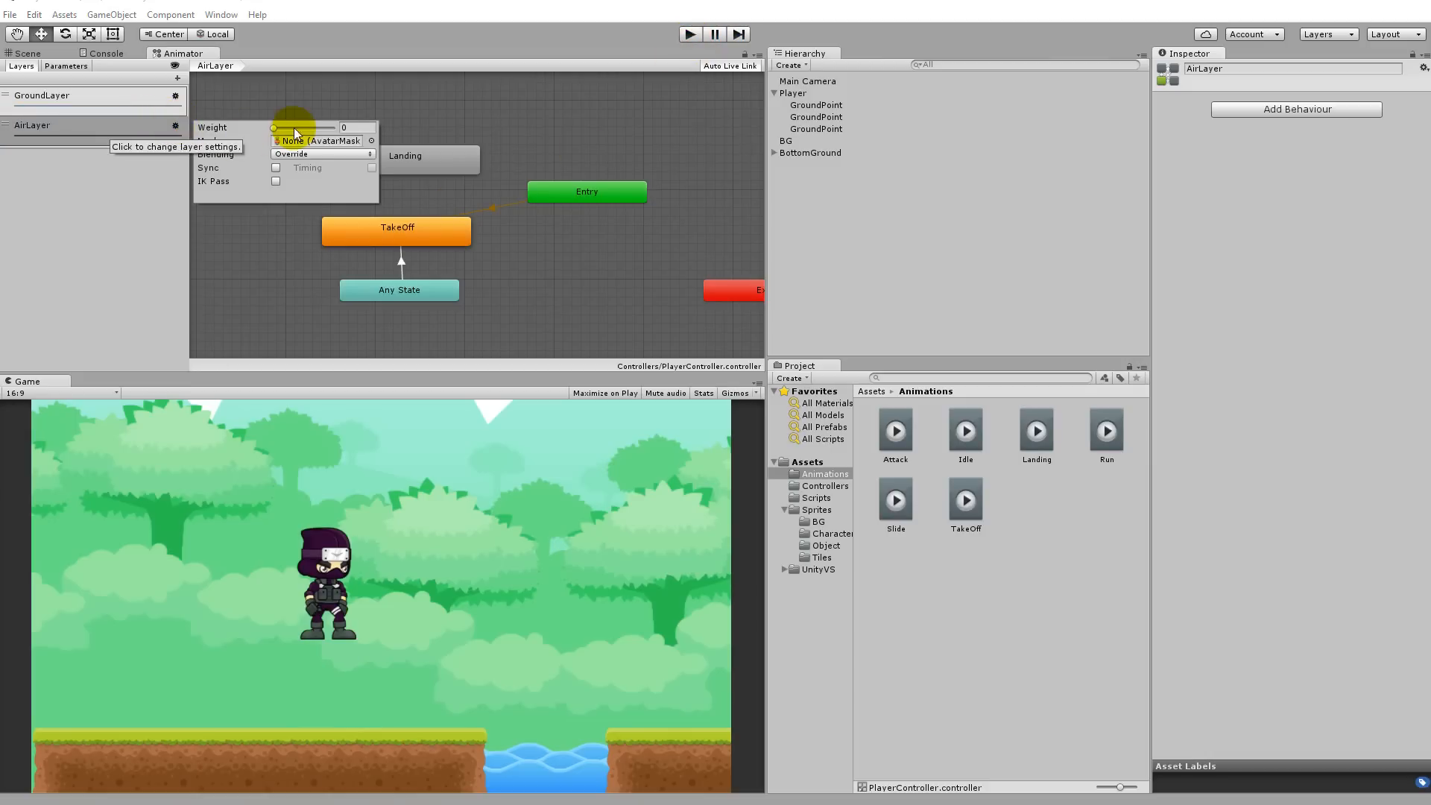
pyautogui.click(696, 35)
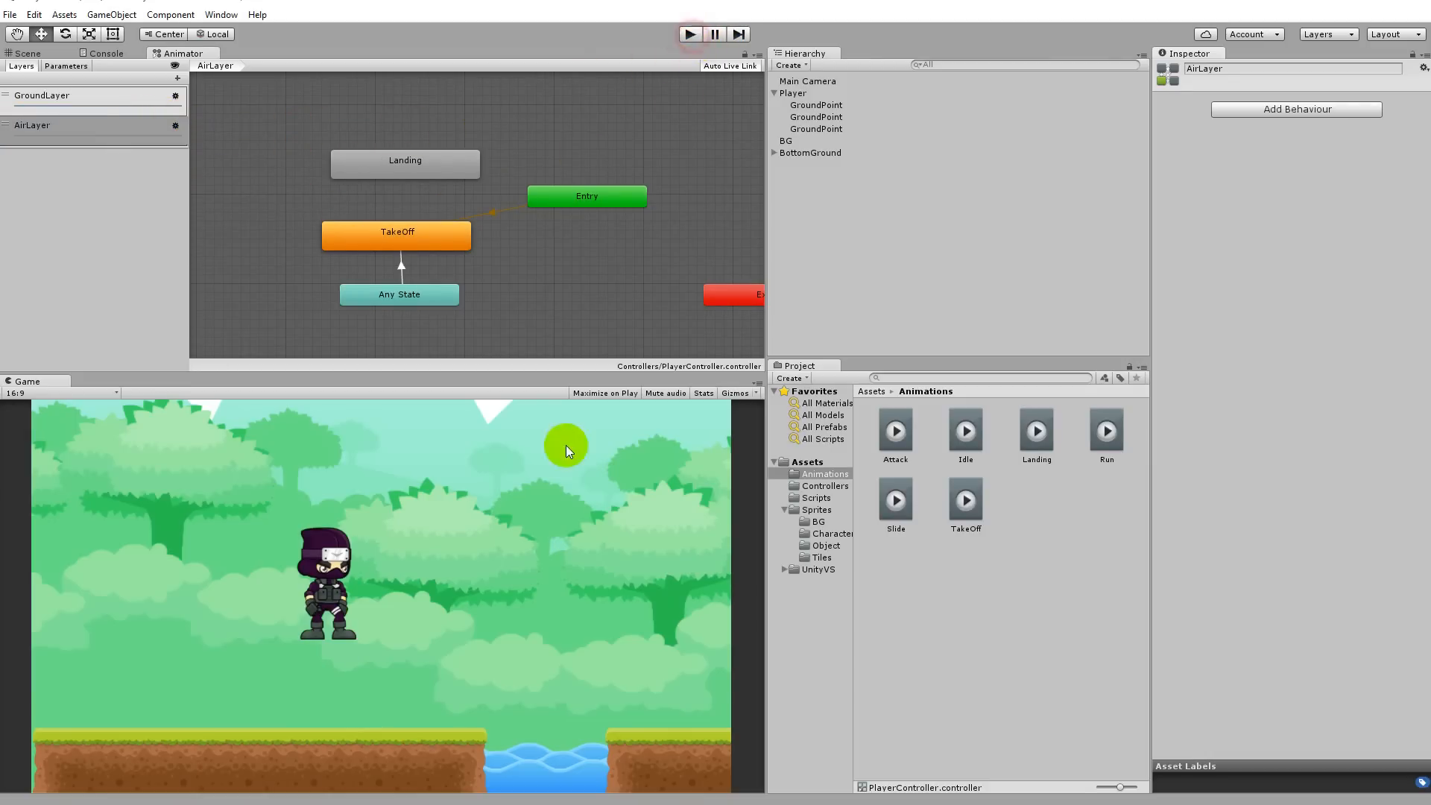
pyautogui.click(699, 35)
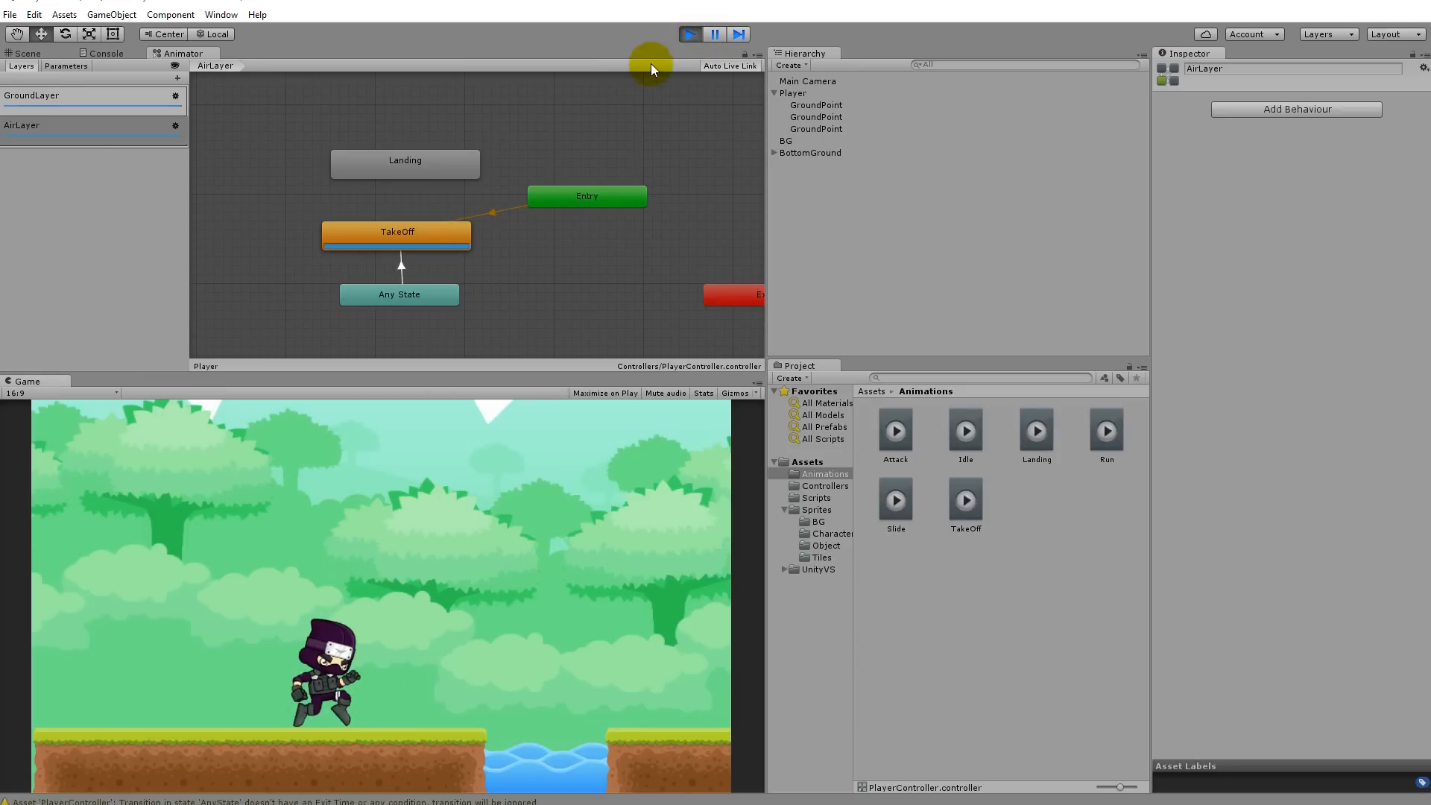
pyautogui.click(689, 33)
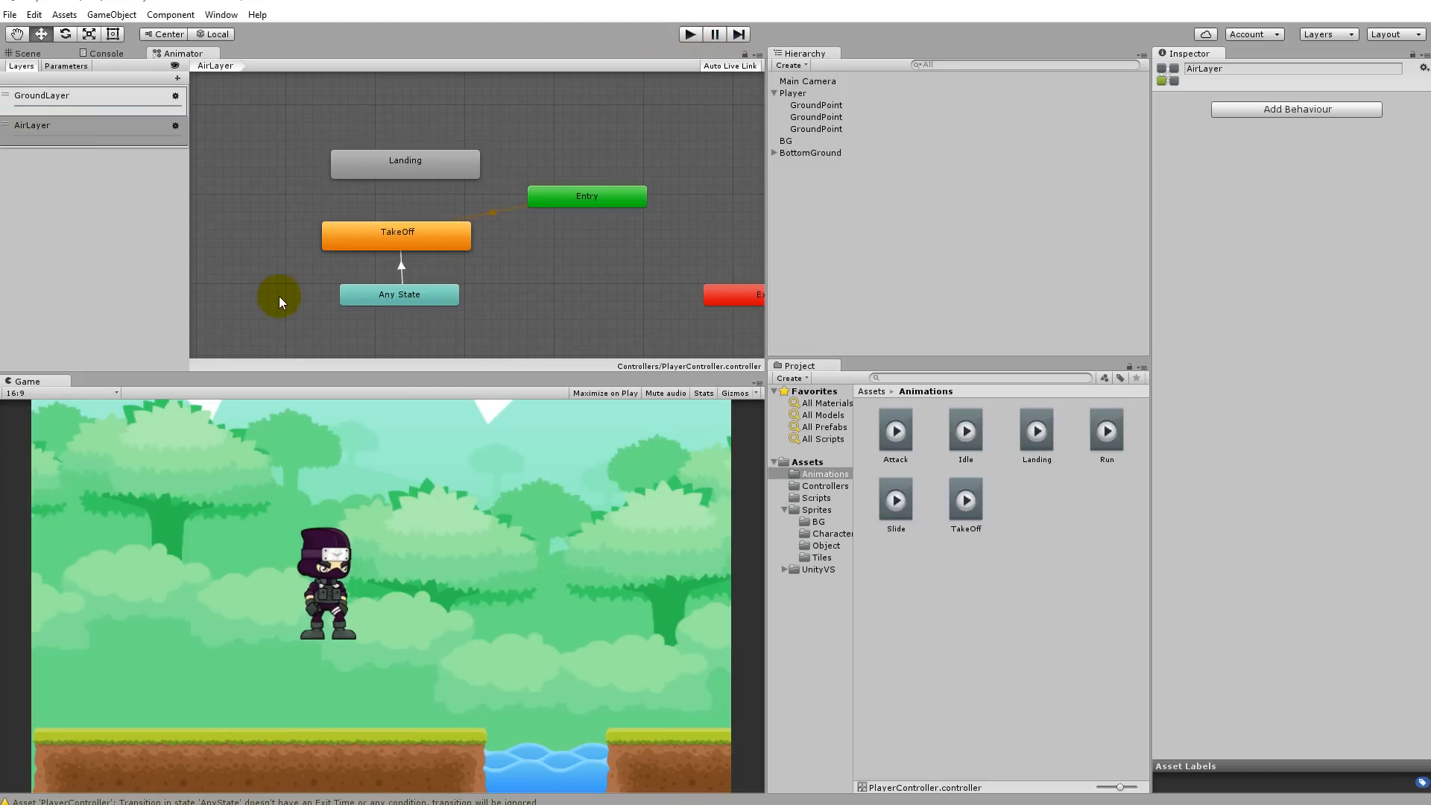
# Set AirLayer's weight back to 0 and close the layer settings
pyautogui.click(401, 265)
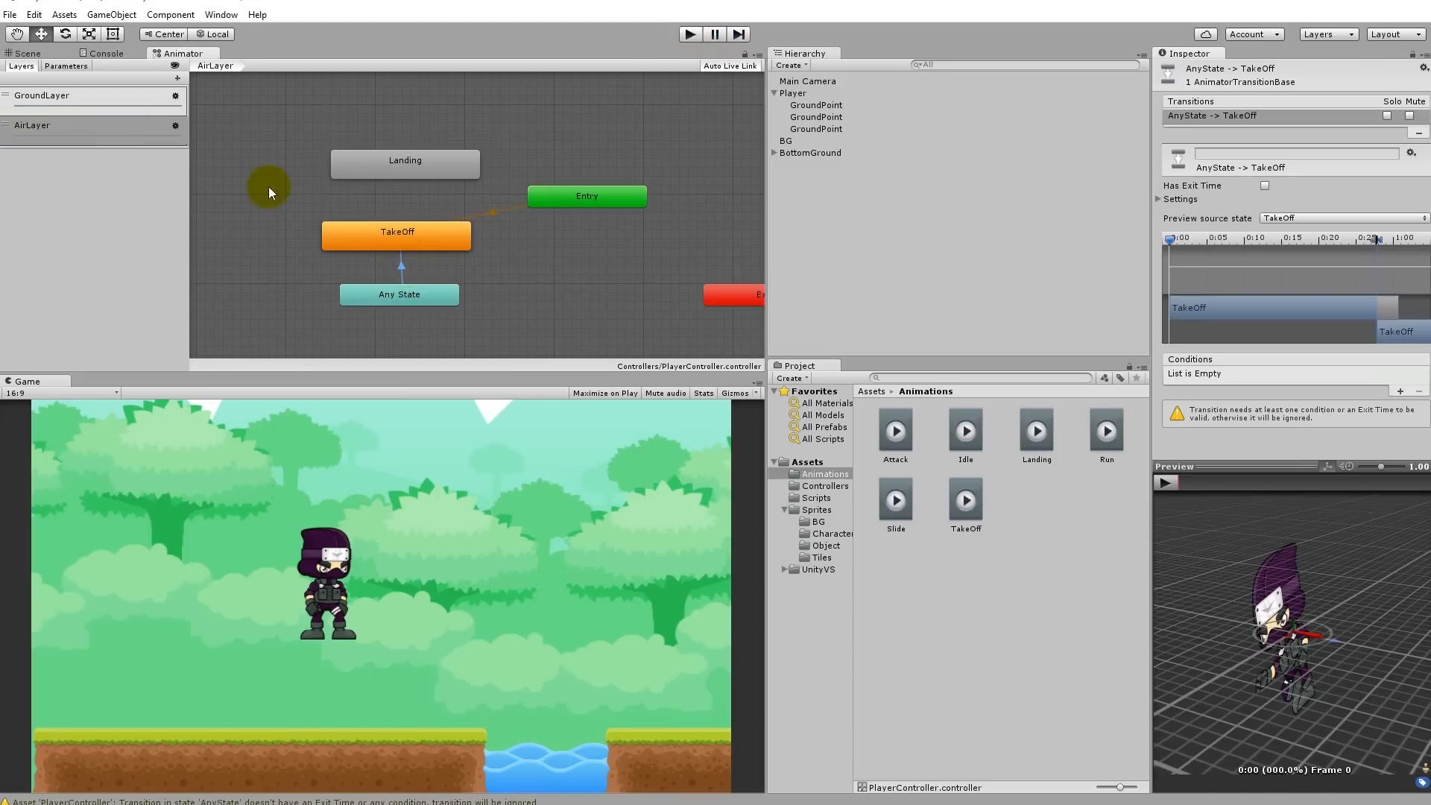
pyautogui.click(175, 125)
pyautogui.click(332, 127)
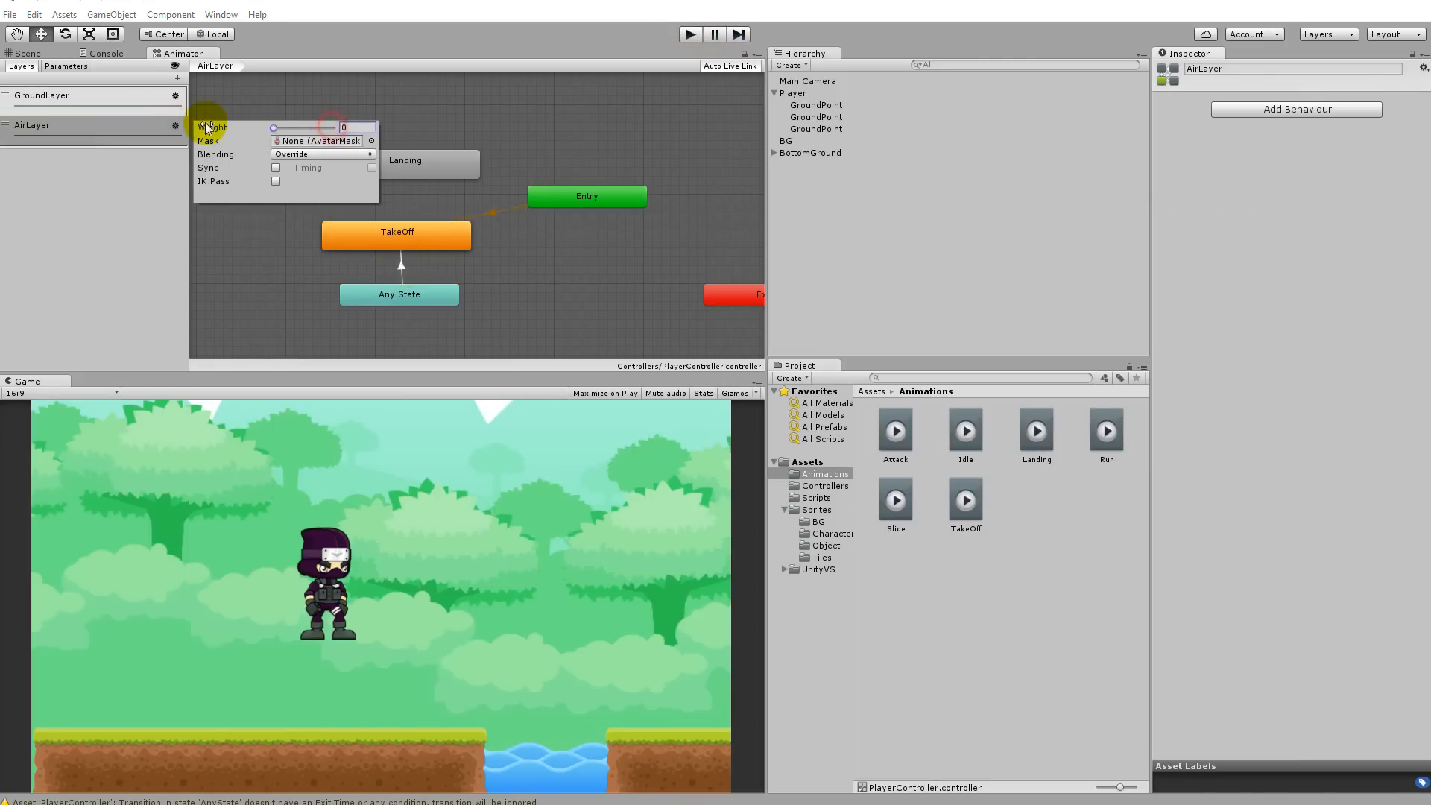
pyautogui.click(129, 252)
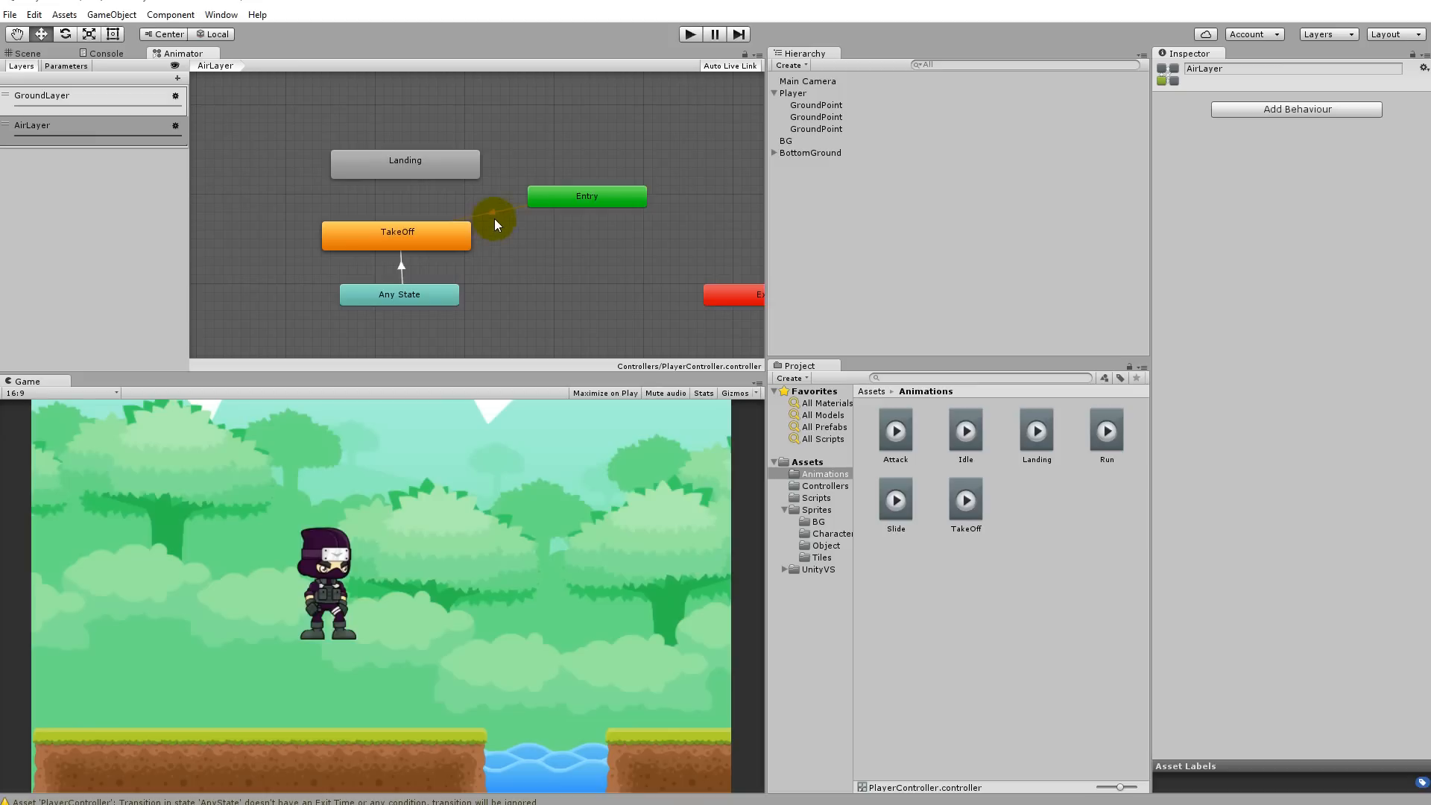
# Shift the Landing state slightly so it sits above TakeOff, and create a transition from TakeOff to Landing
pyautogui.moveTo(432, 165); pyautogui.dragTo(414, 156)
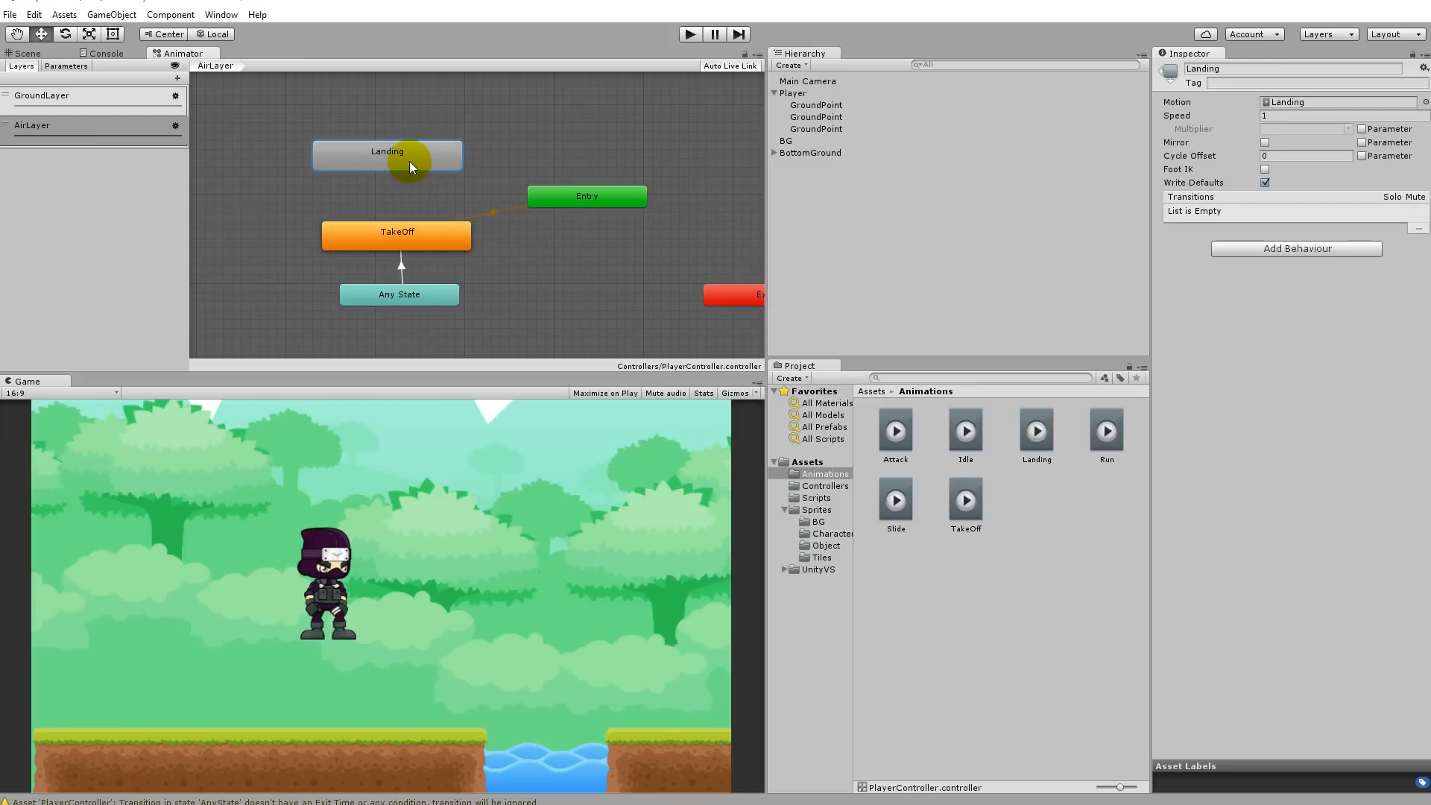
pyautogui.rightClick(400, 233)
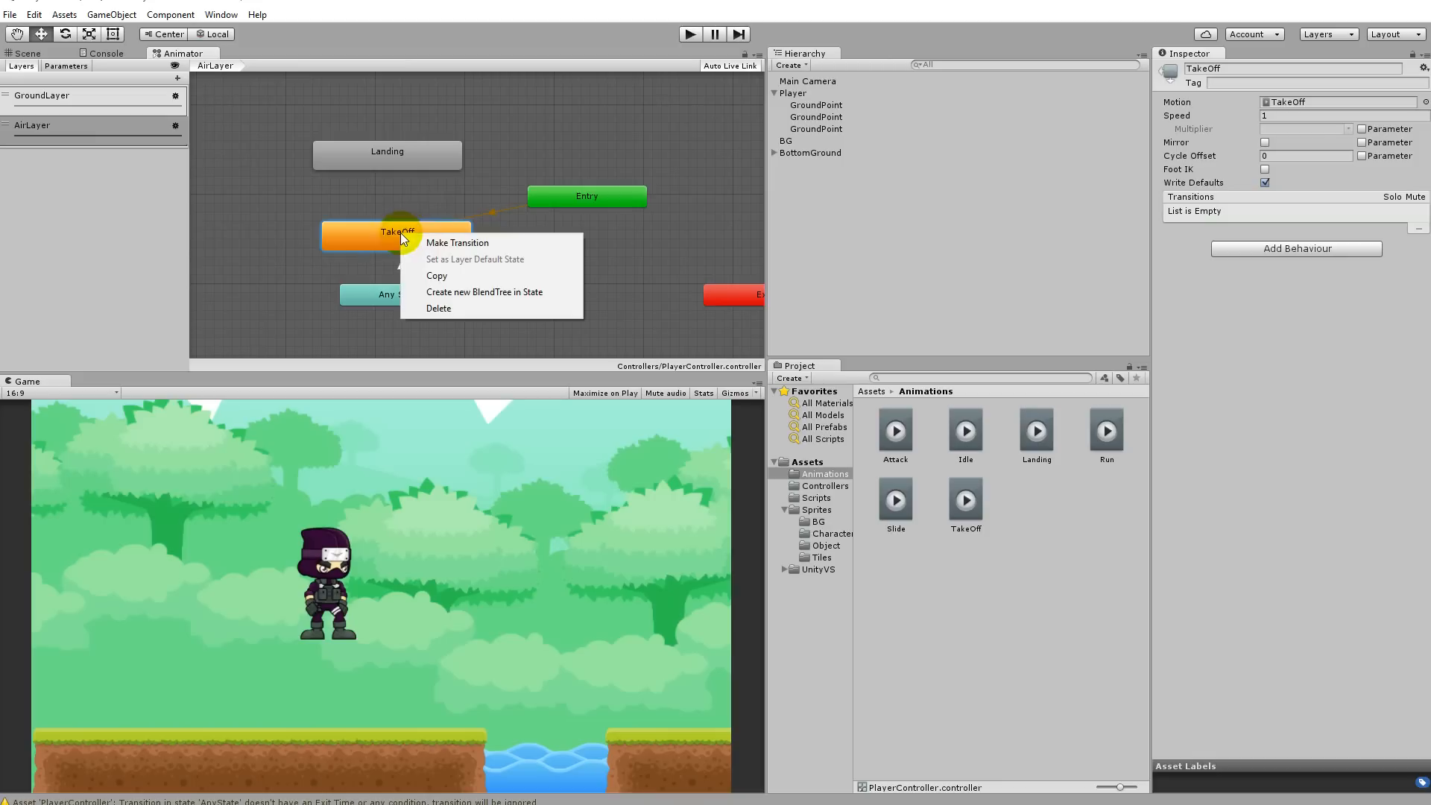
pyautogui.click(474, 246)
pyautogui.click(402, 153)
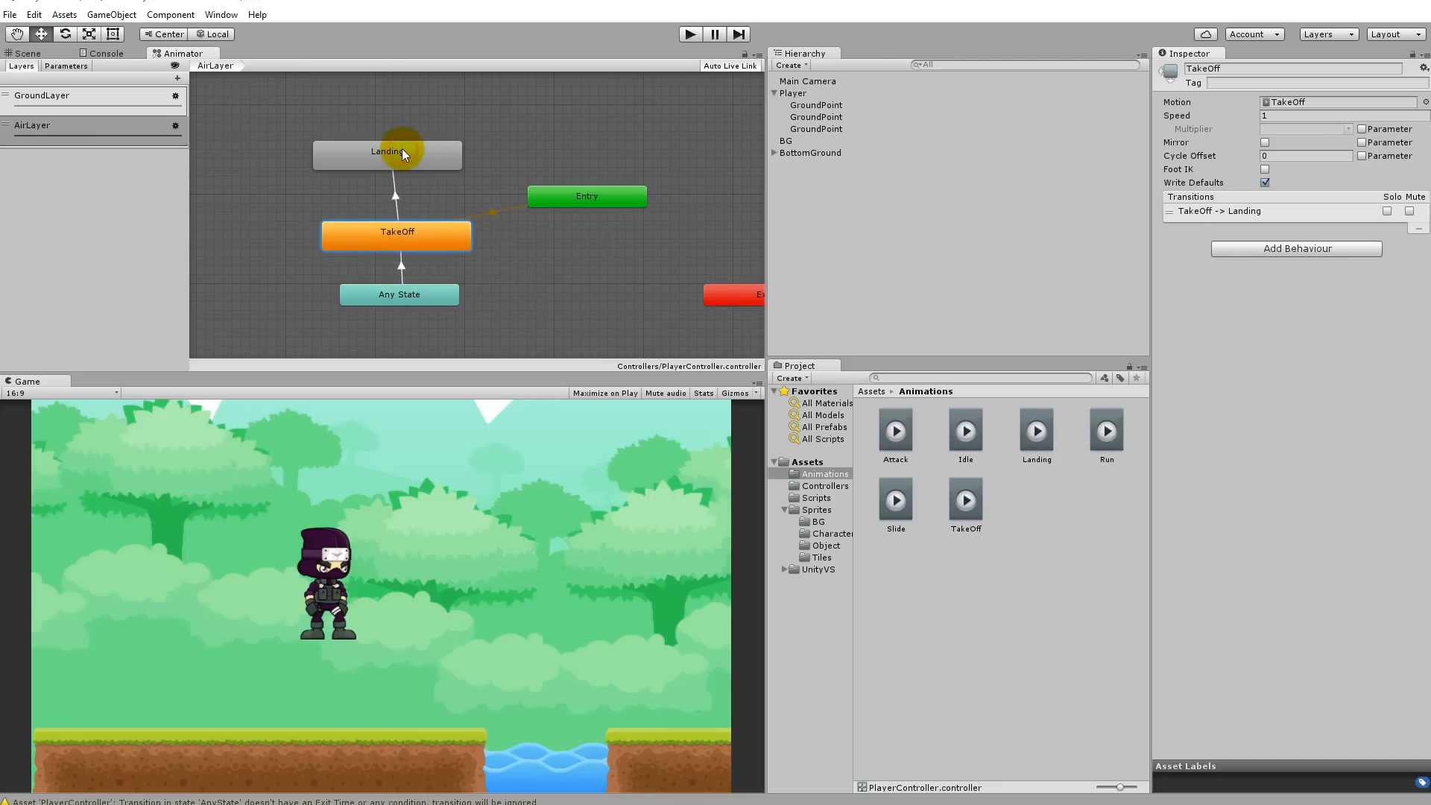
# Turn off Has Exit Time and Fixed Duration on the TakeOff to Landing transition, and set its Transition Duration to 0
pyautogui.click(396, 199)
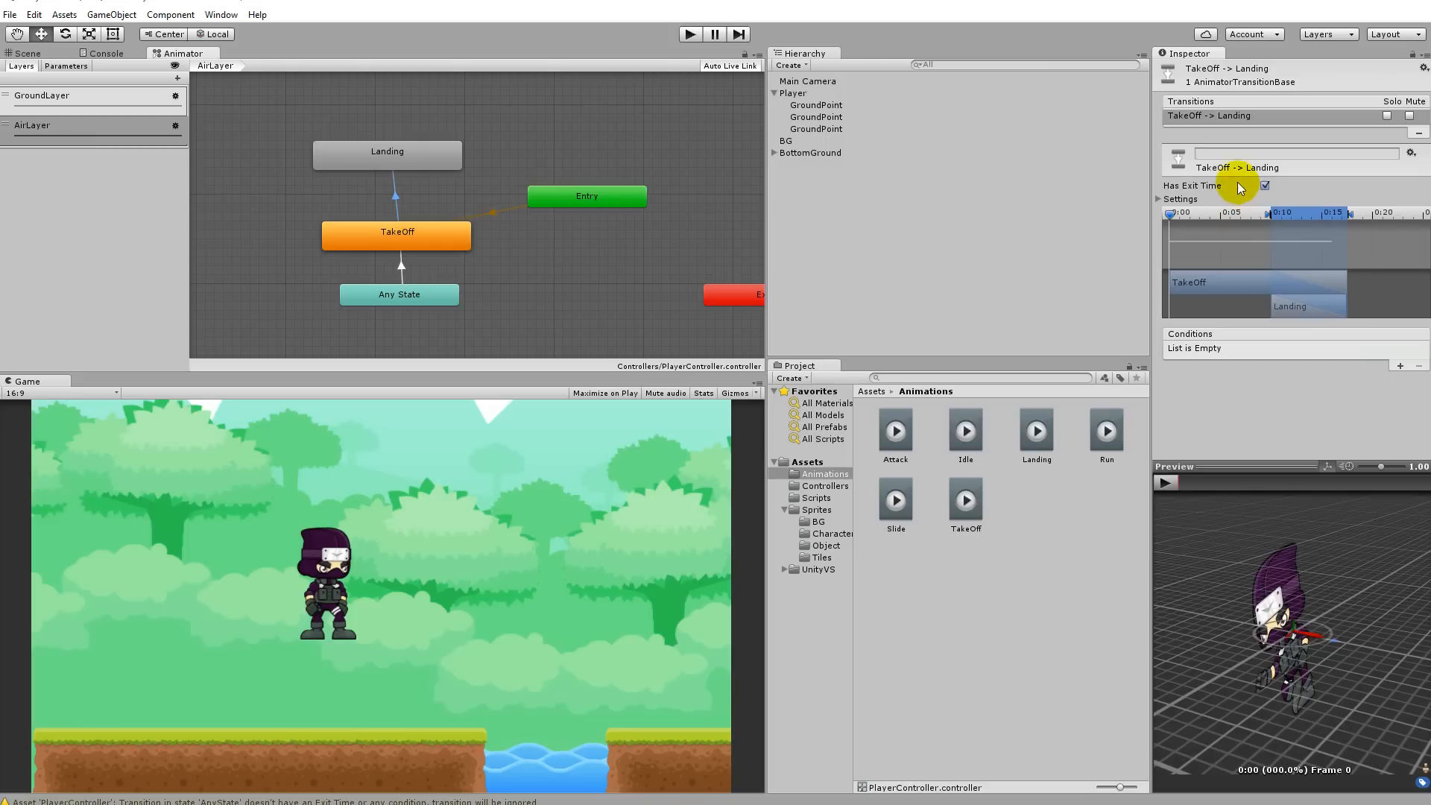
pyautogui.click(1264, 186)
pyautogui.click(1159, 198)
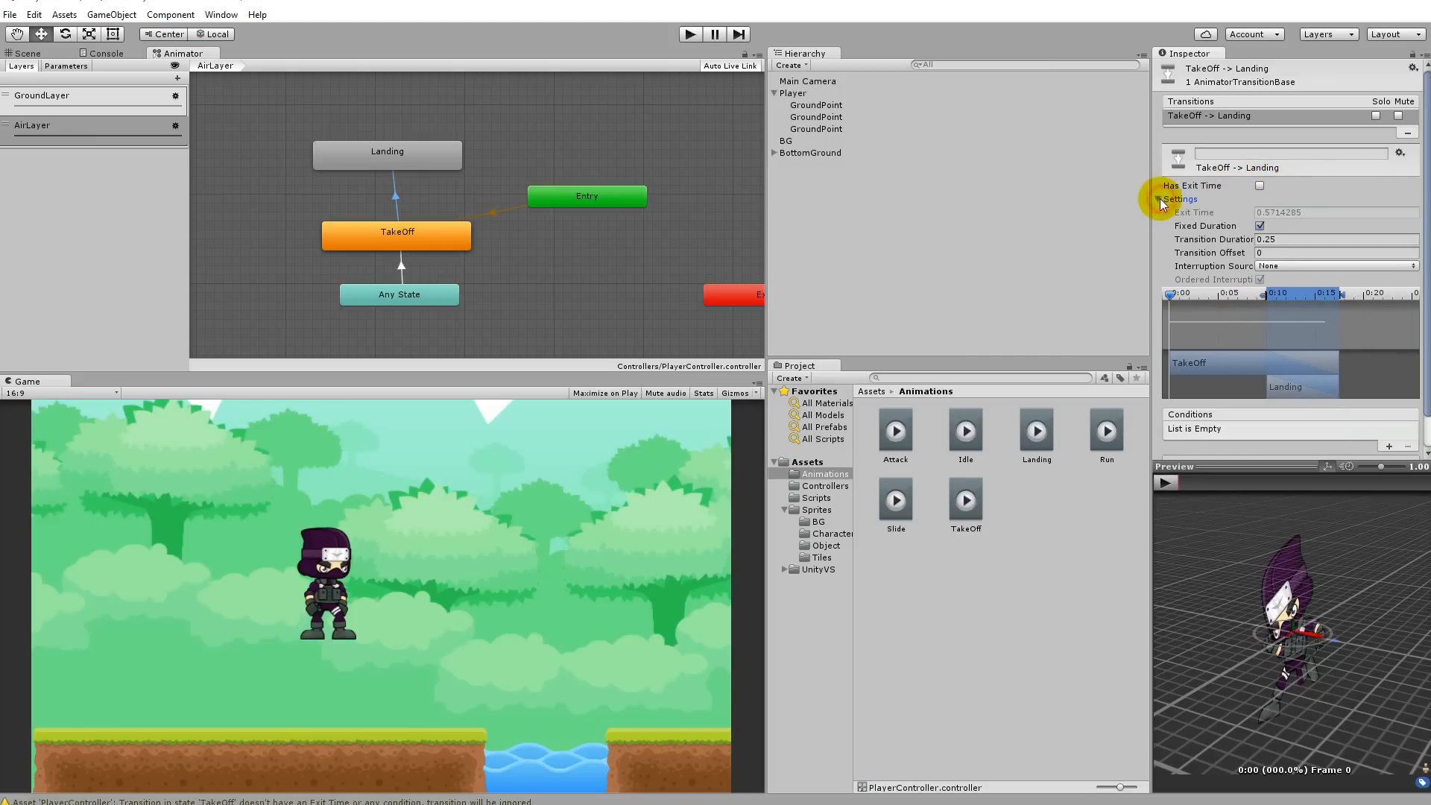
pyautogui.click(1260, 225)
pyautogui.click(1275, 239)
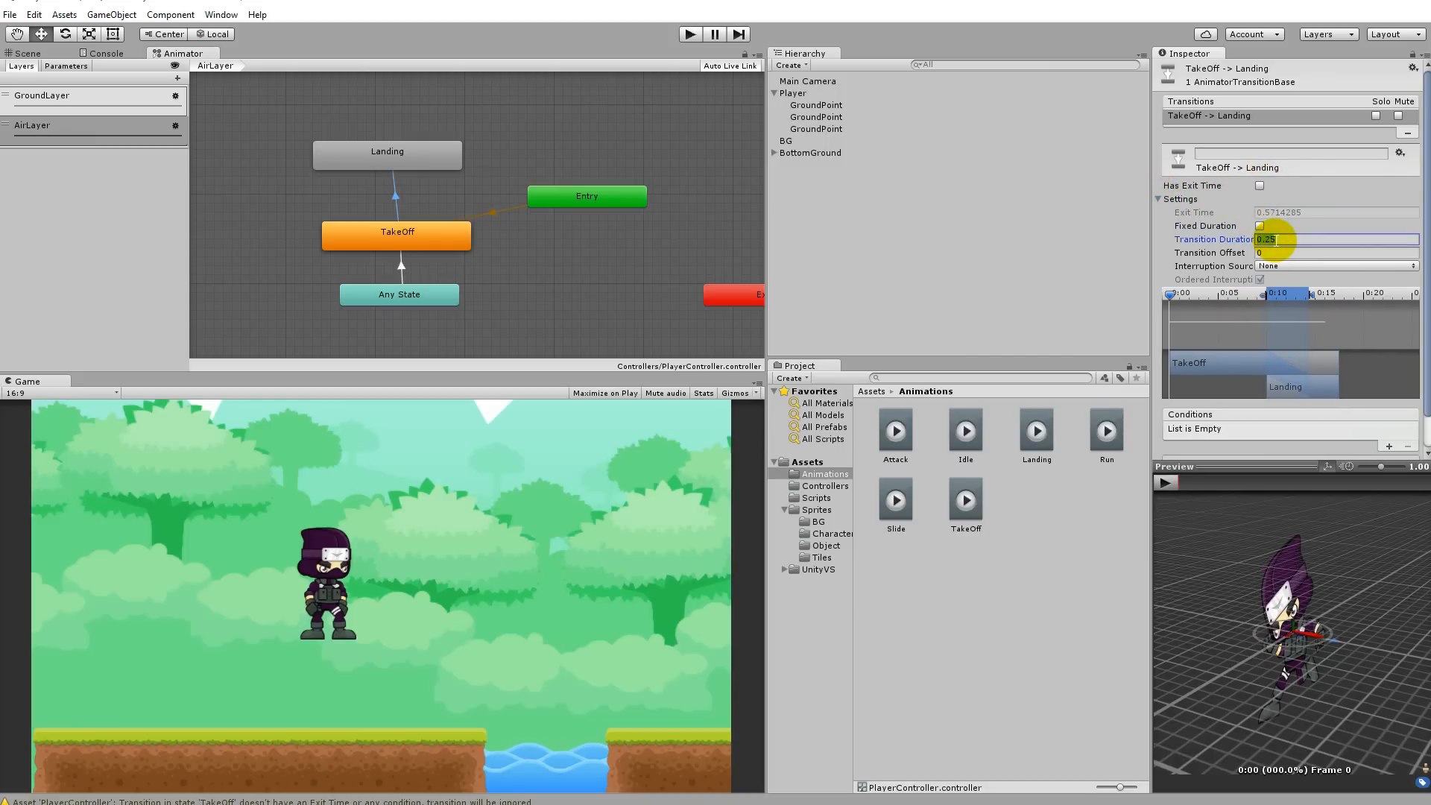
pyautogui.write('0')
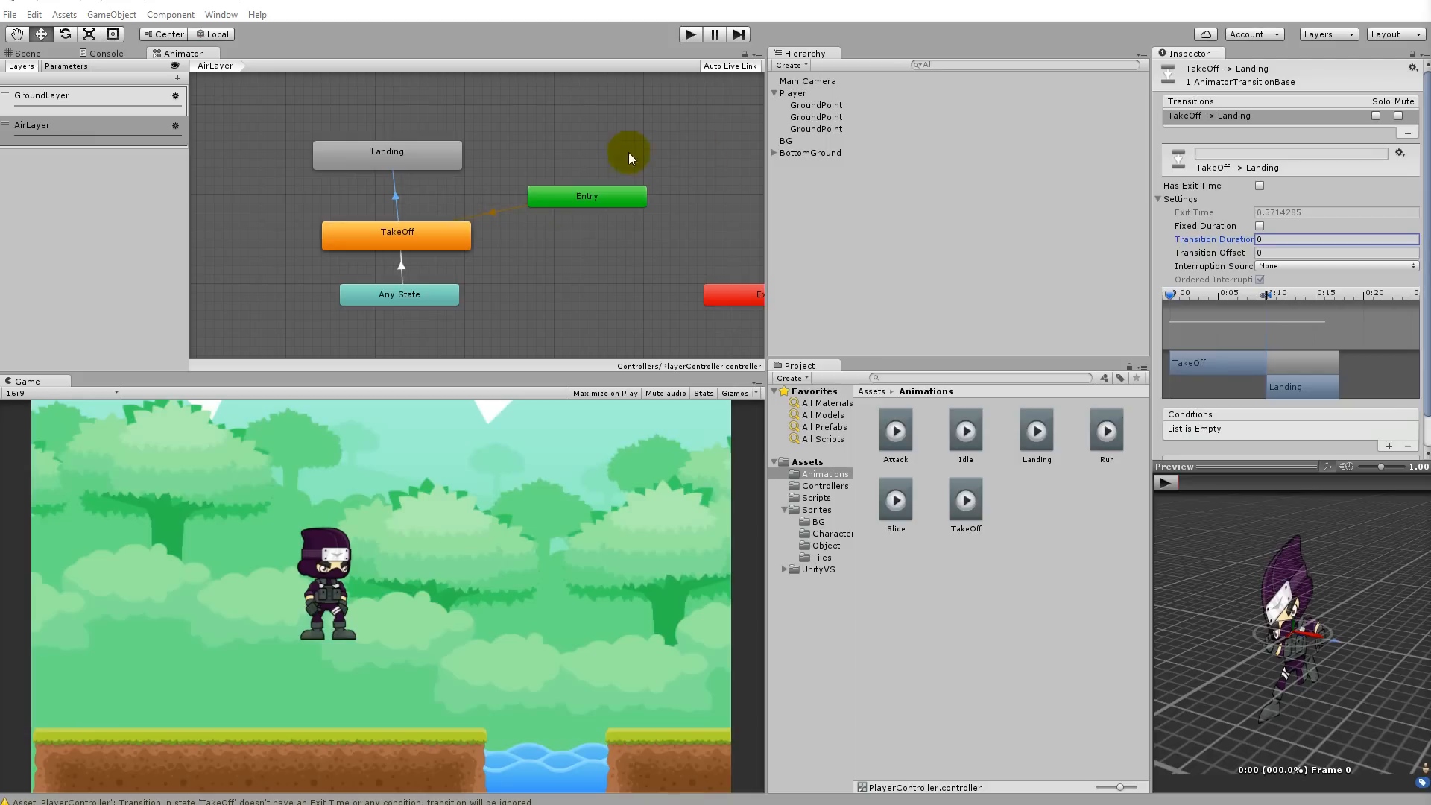
# Review the Any State, TakeOff and Landing states and the settings of the transitions linking them
pyautogui.click(400, 265)
pyautogui.click(385, 186)
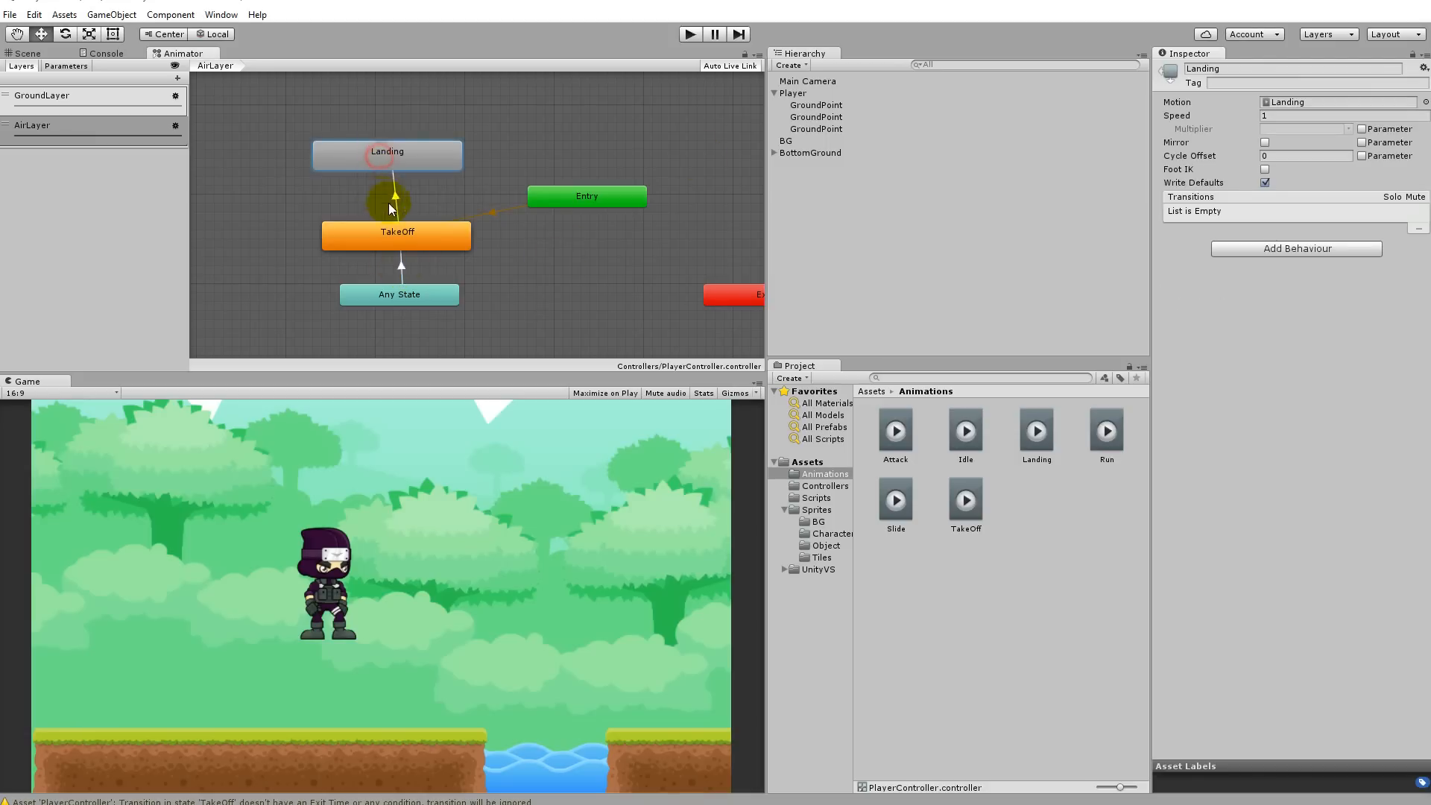
pyautogui.click(396, 266)
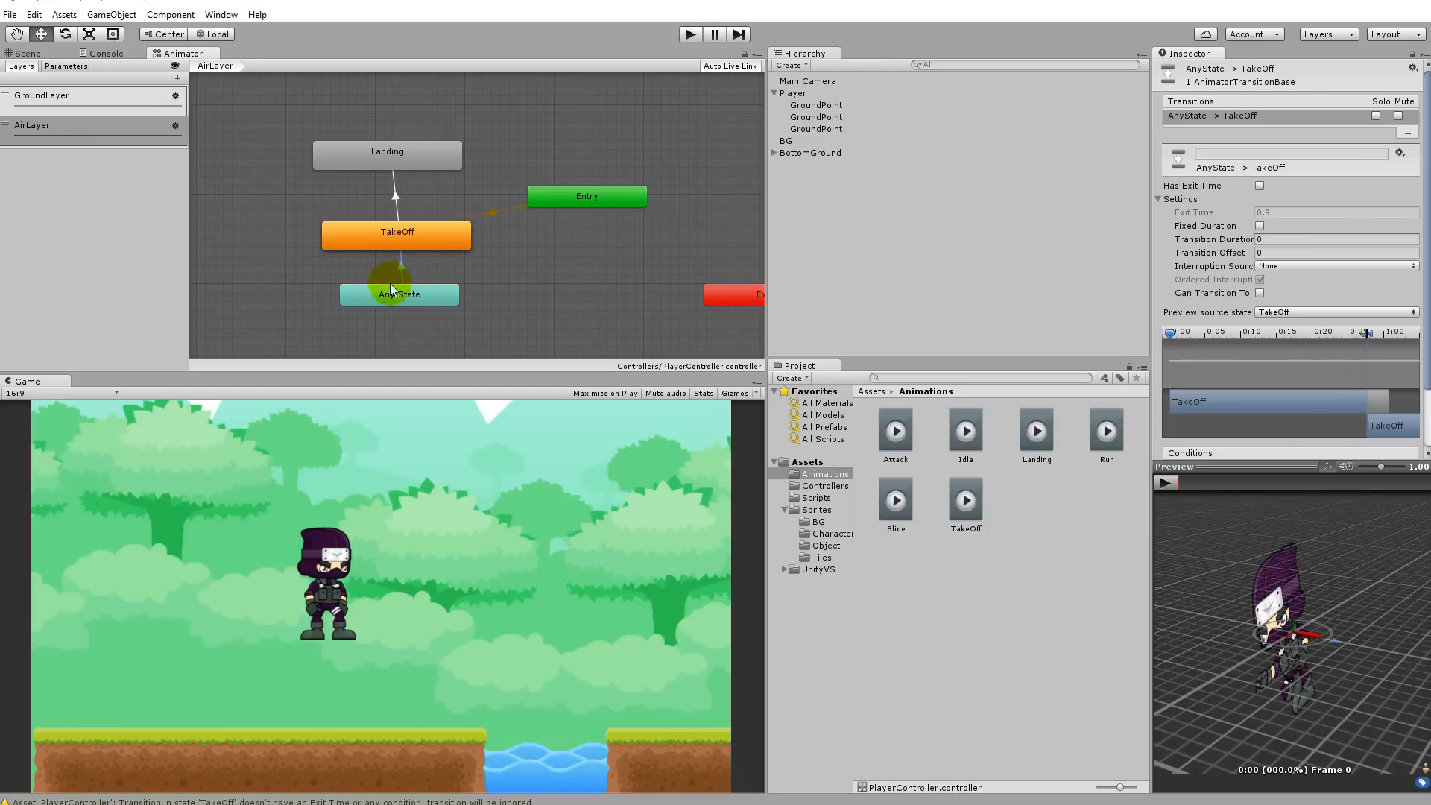
pyautogui.scroll(-2, 556, 217)
pyautogui.click(409, 202)
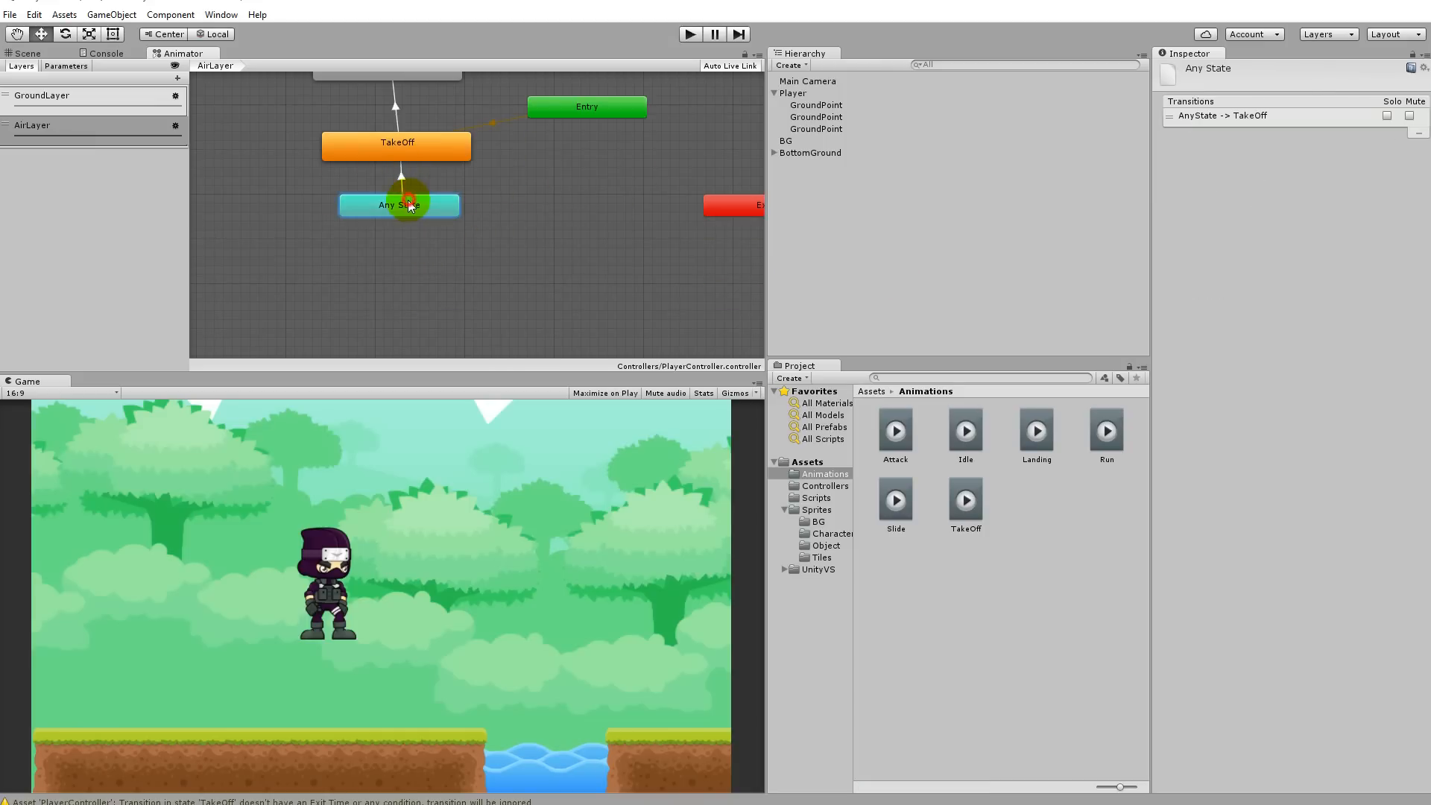
pyautogui.scroll(2, 417, 207)
pyautogui.click(414, 240)
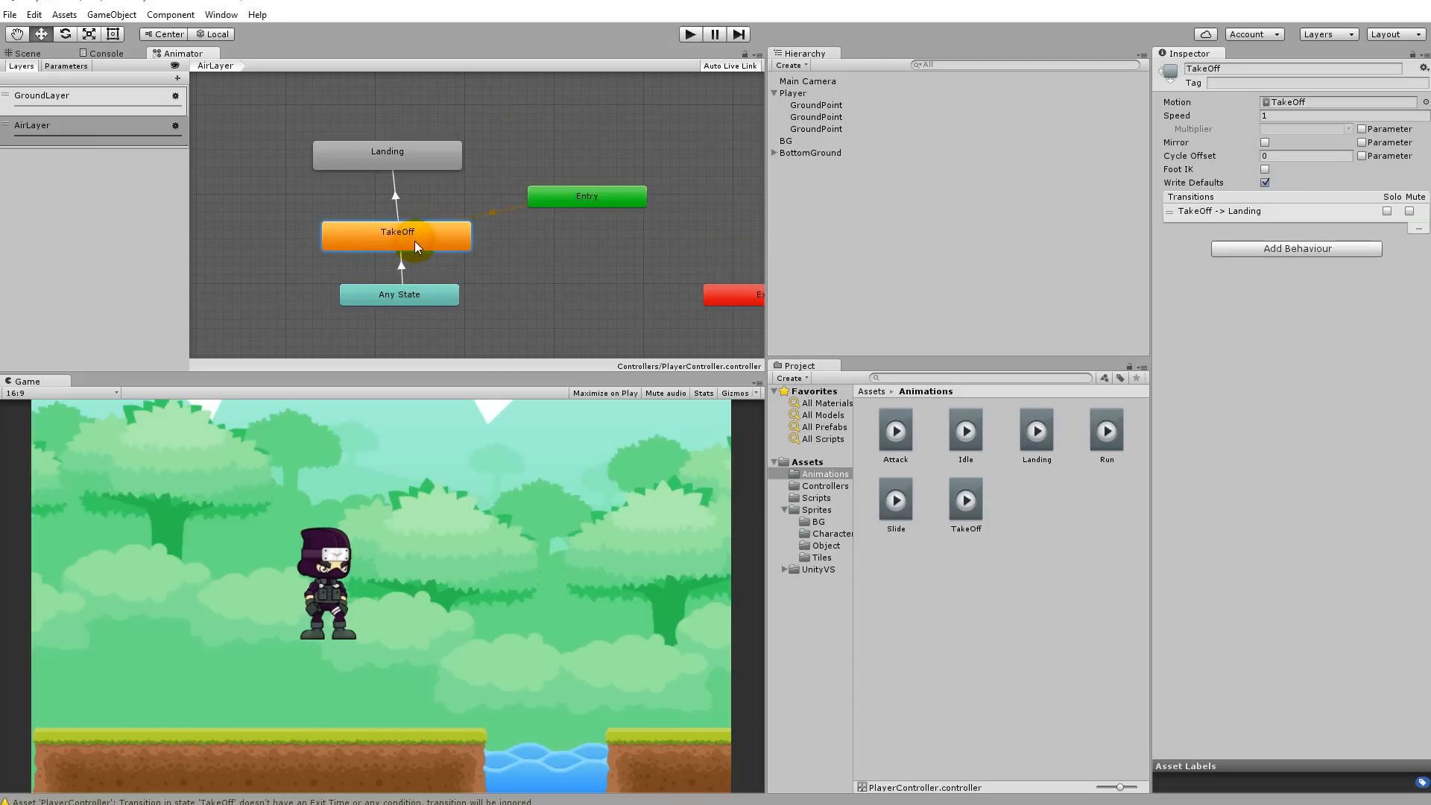
pyautogui.click(402, 156)
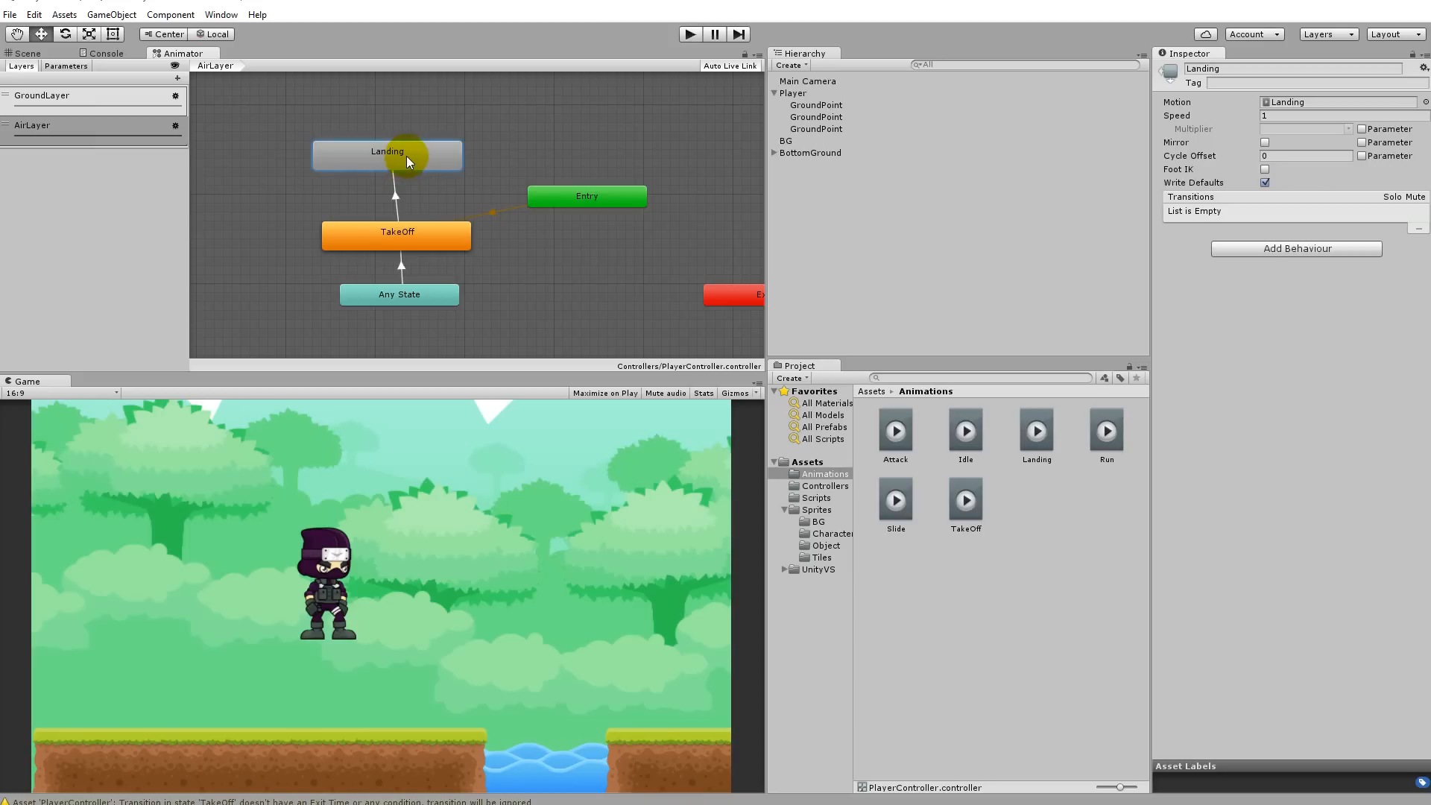
pyautogui.click(415, 247)
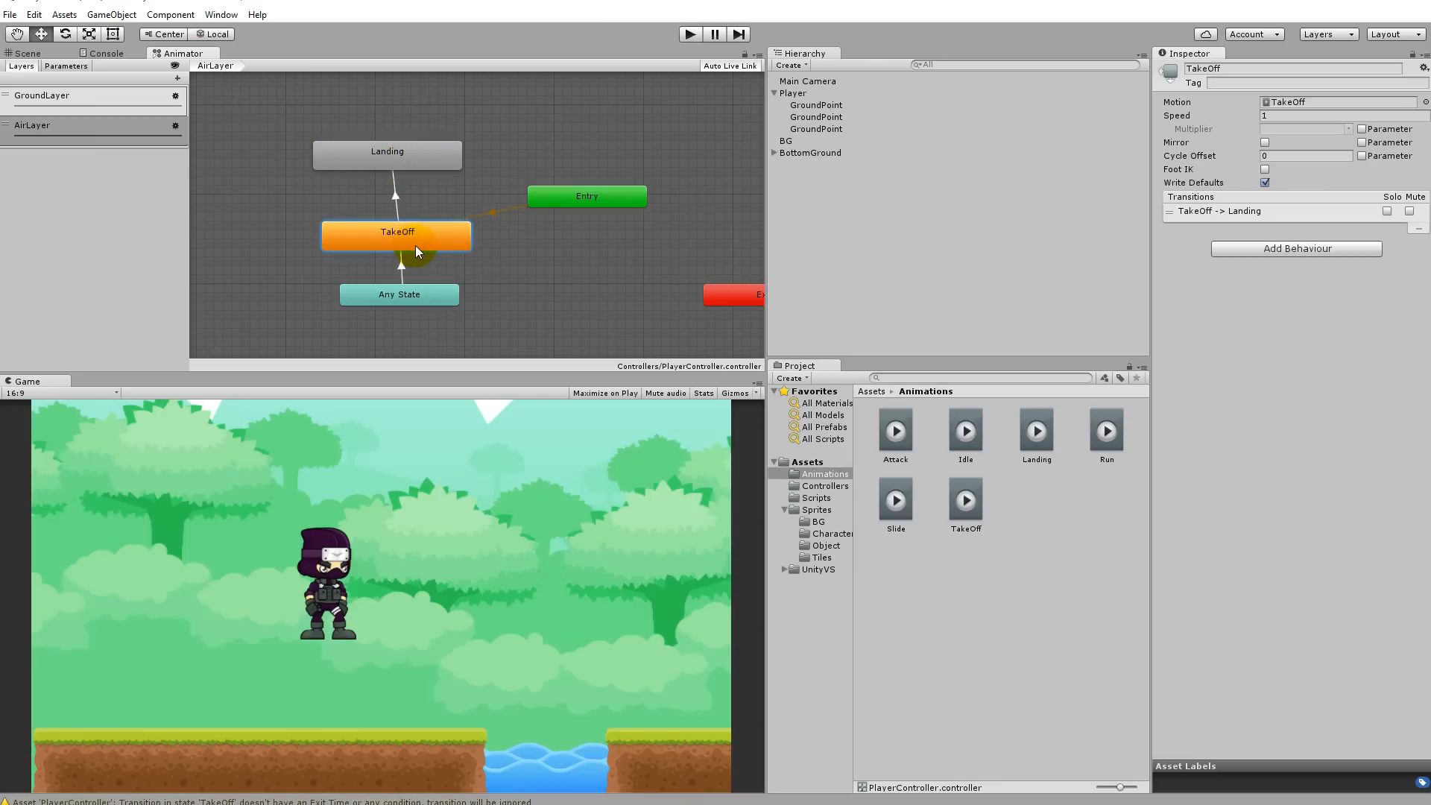
pyautogui.click(408, 157)
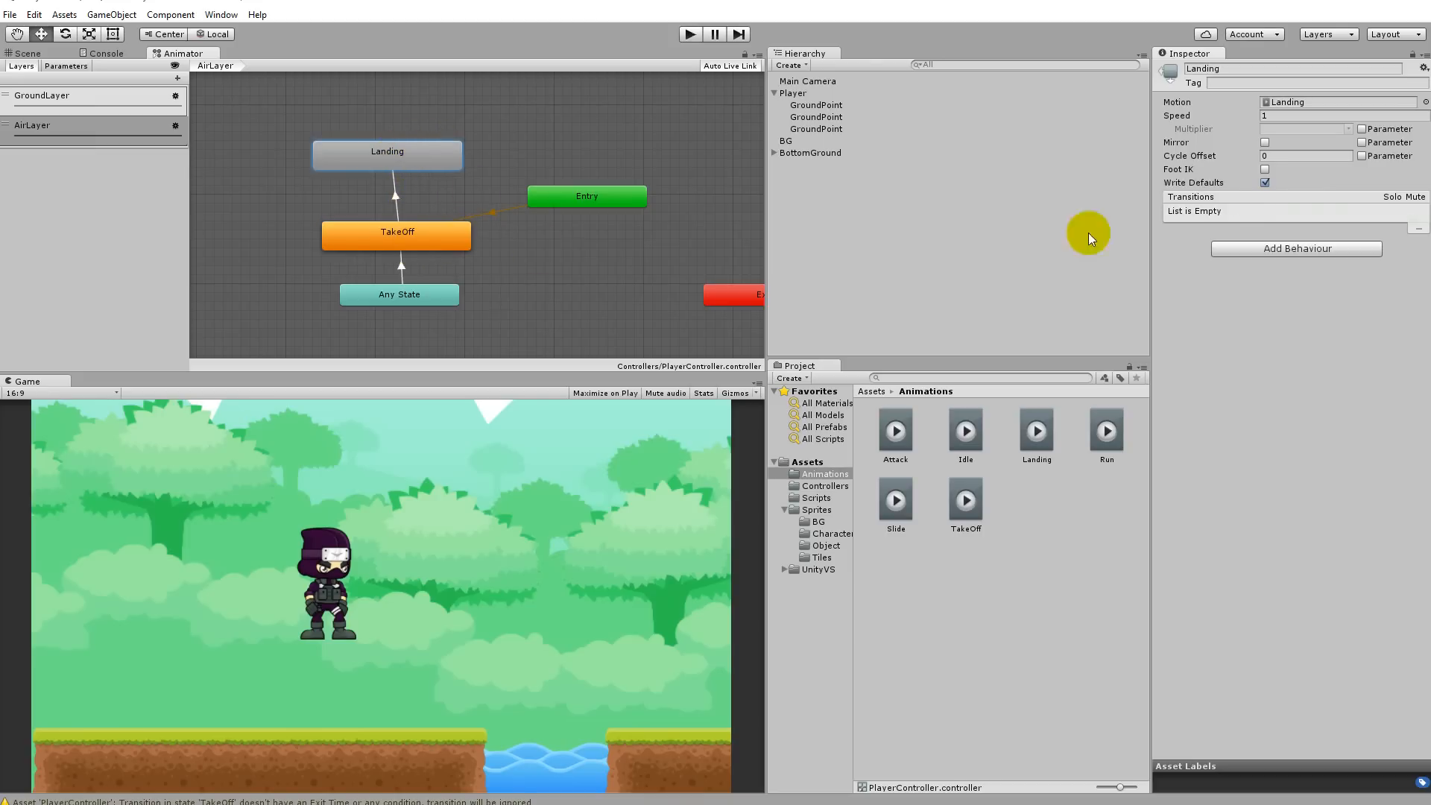
pyautogui.click(73, 67)
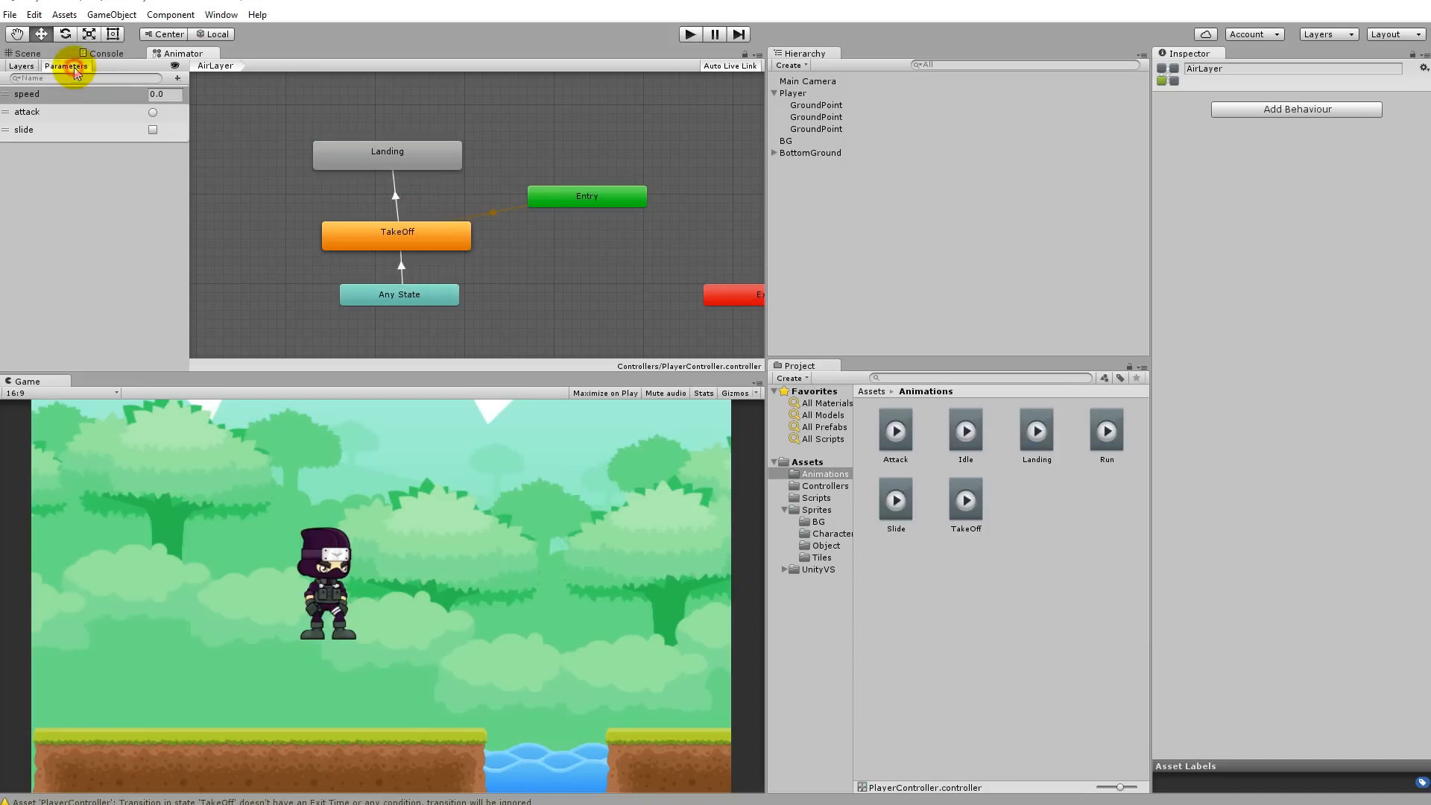
pyautogui.click(177, 79)
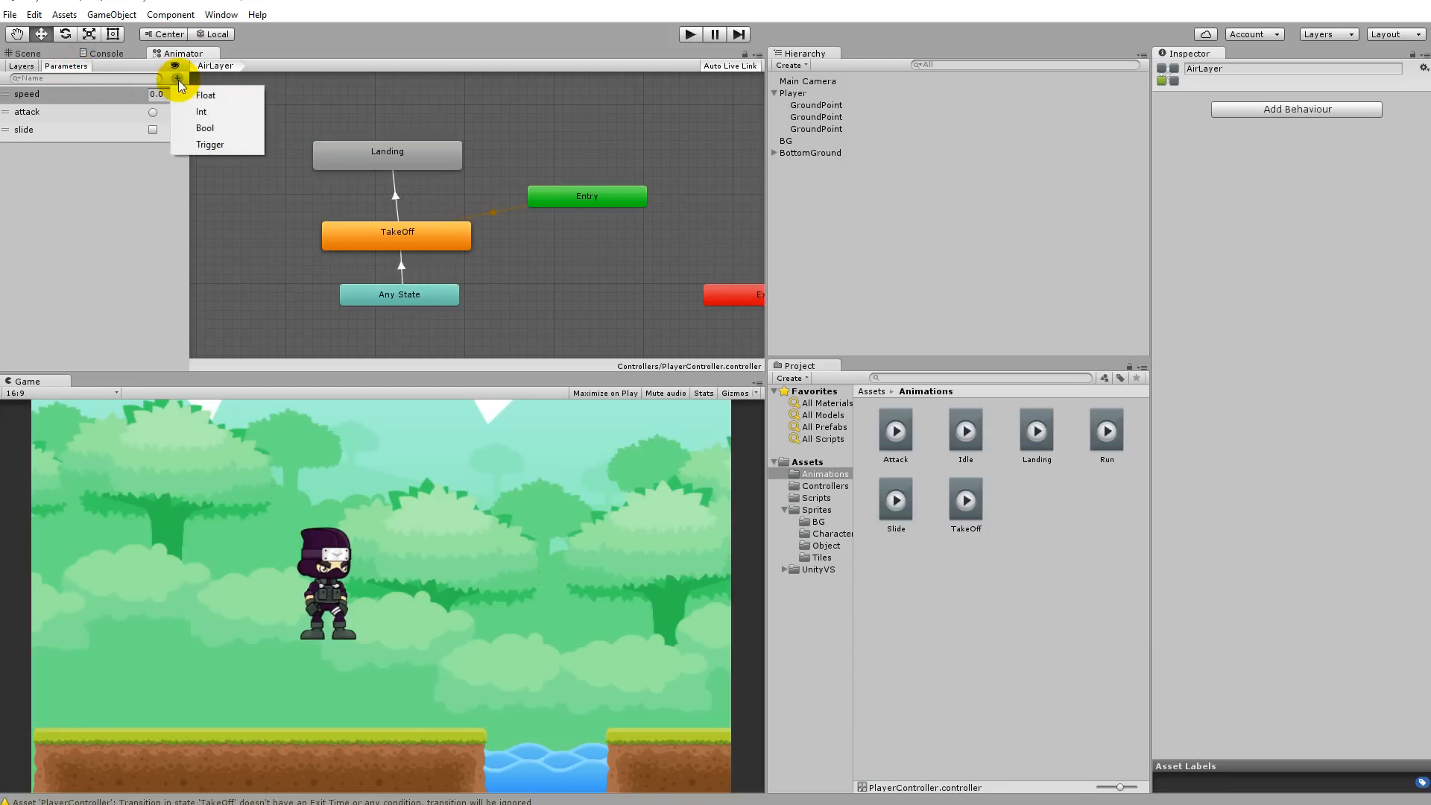
pyautogui.click(212, 145)
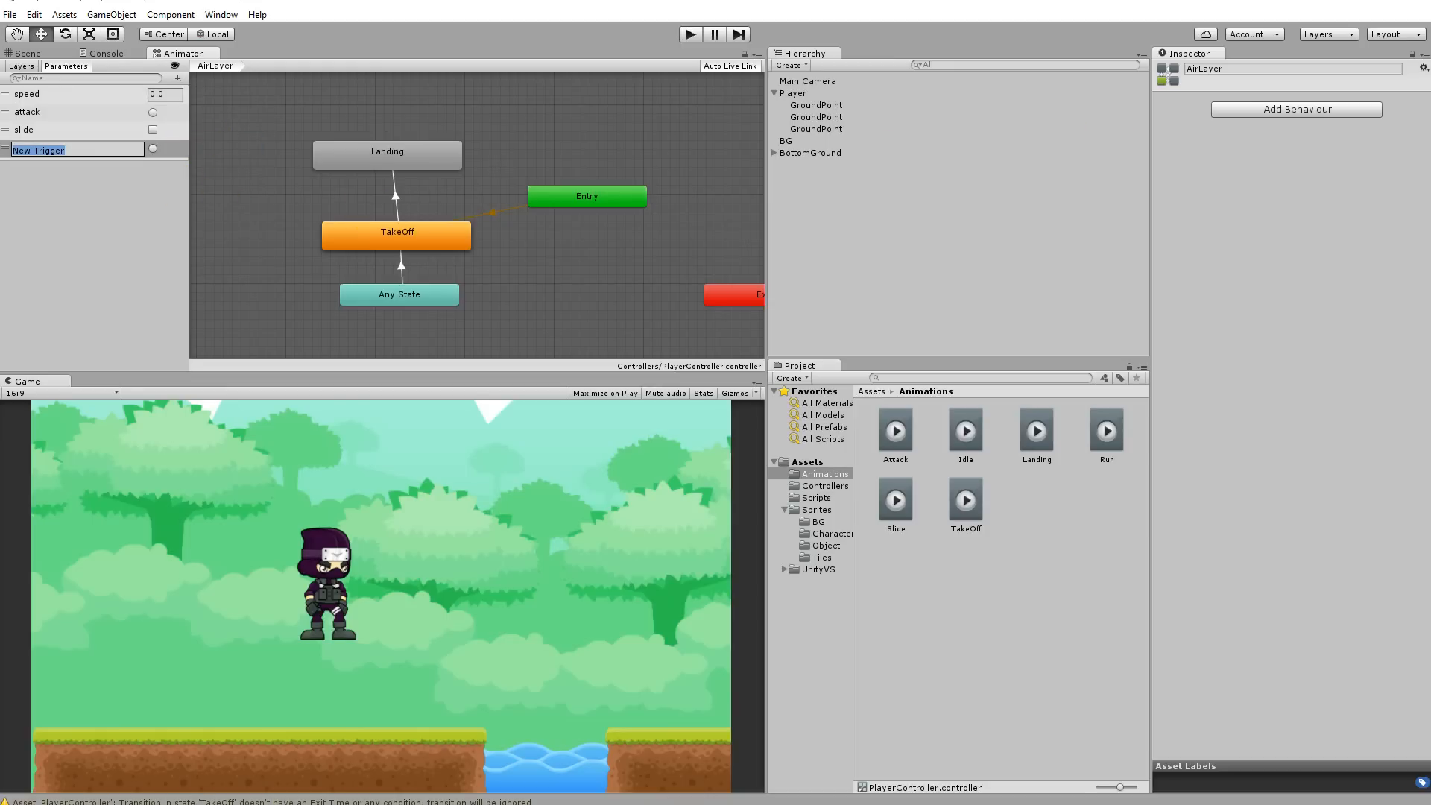
pyautogui.click(52, 149)
pyautogui.press('Delete')
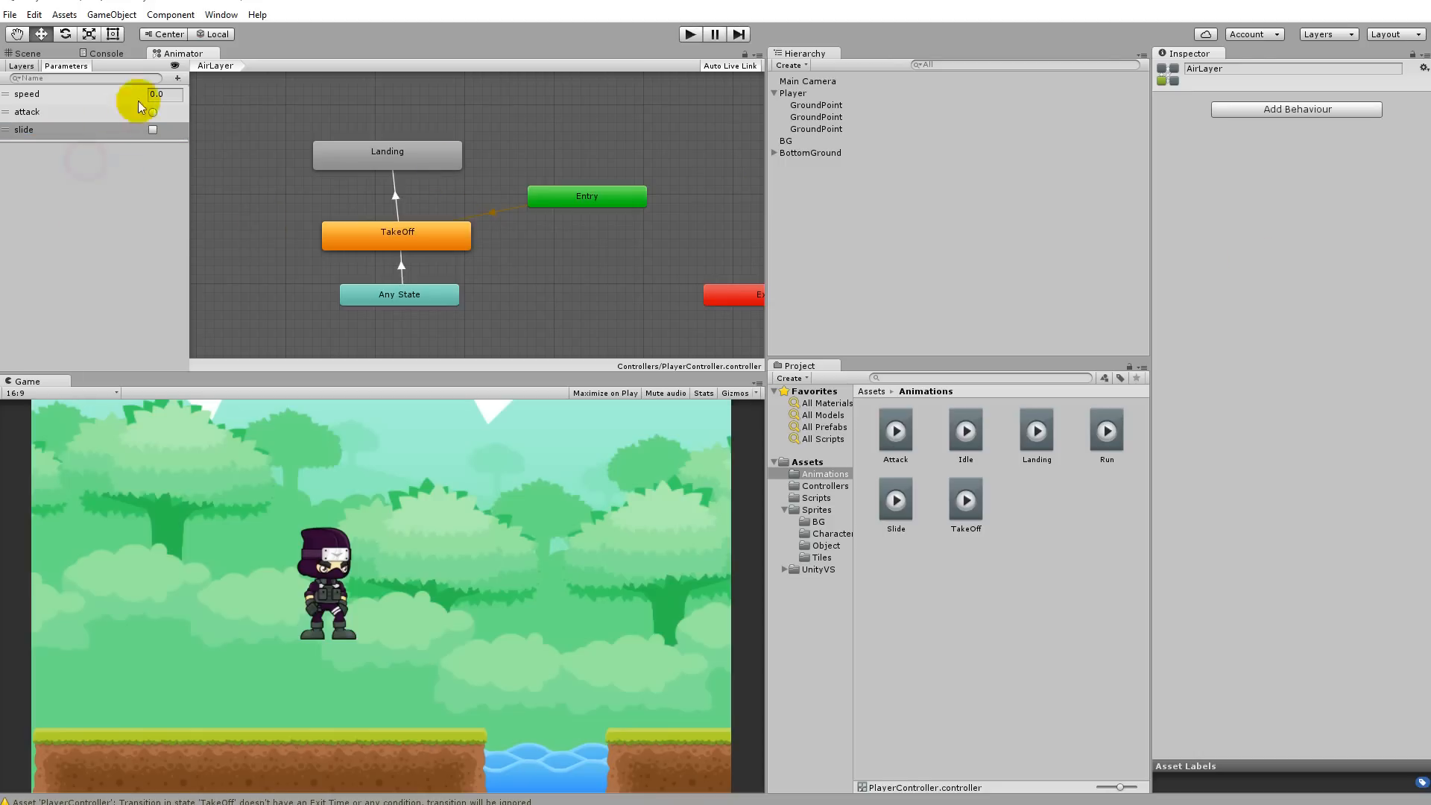
# Add a Bool parameter named land to the animator controller
pyautogui.click(179, 79)
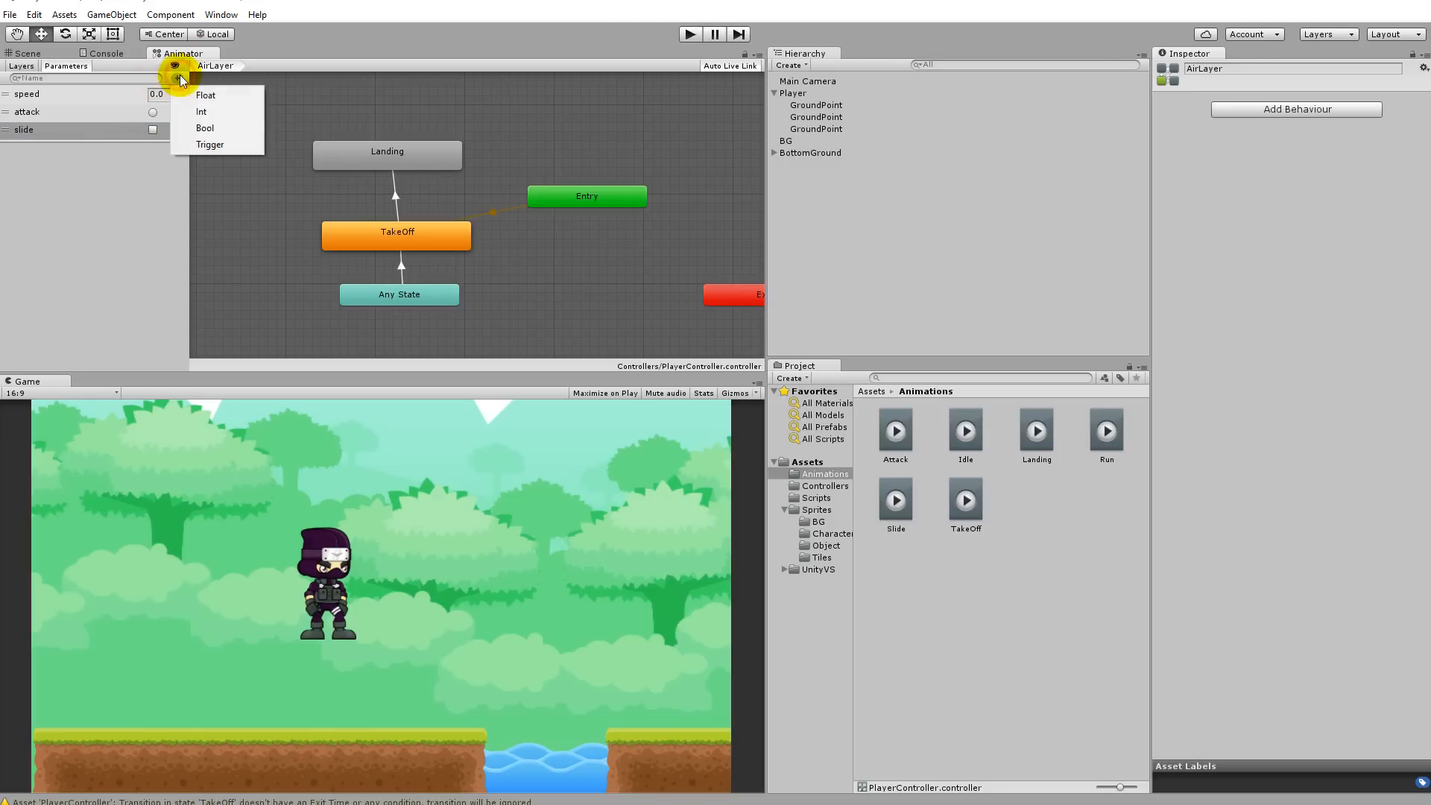
pyautogui.click(238, 128)
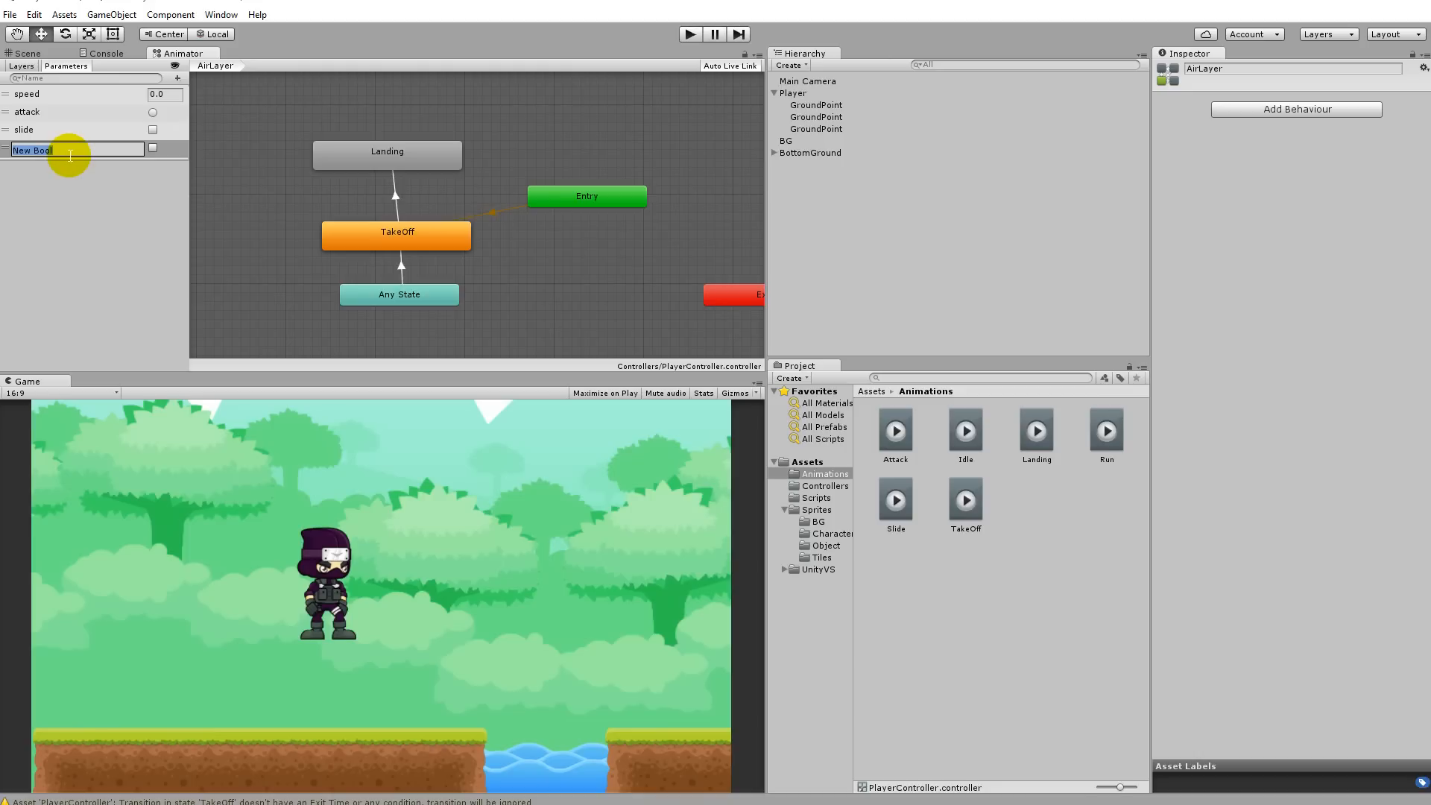
pyautogui.write('landin')
pyautogui.press('BackSpace')
pyautogui.press('BackSpace')
pyautogui.press('BackSpace')
pyautogui.press('BackSpace')
pyautogui.press('BackSpace')
pyautogui.press('BackSpace')
pyautogui.write('land')
pyautogui.press('Return')
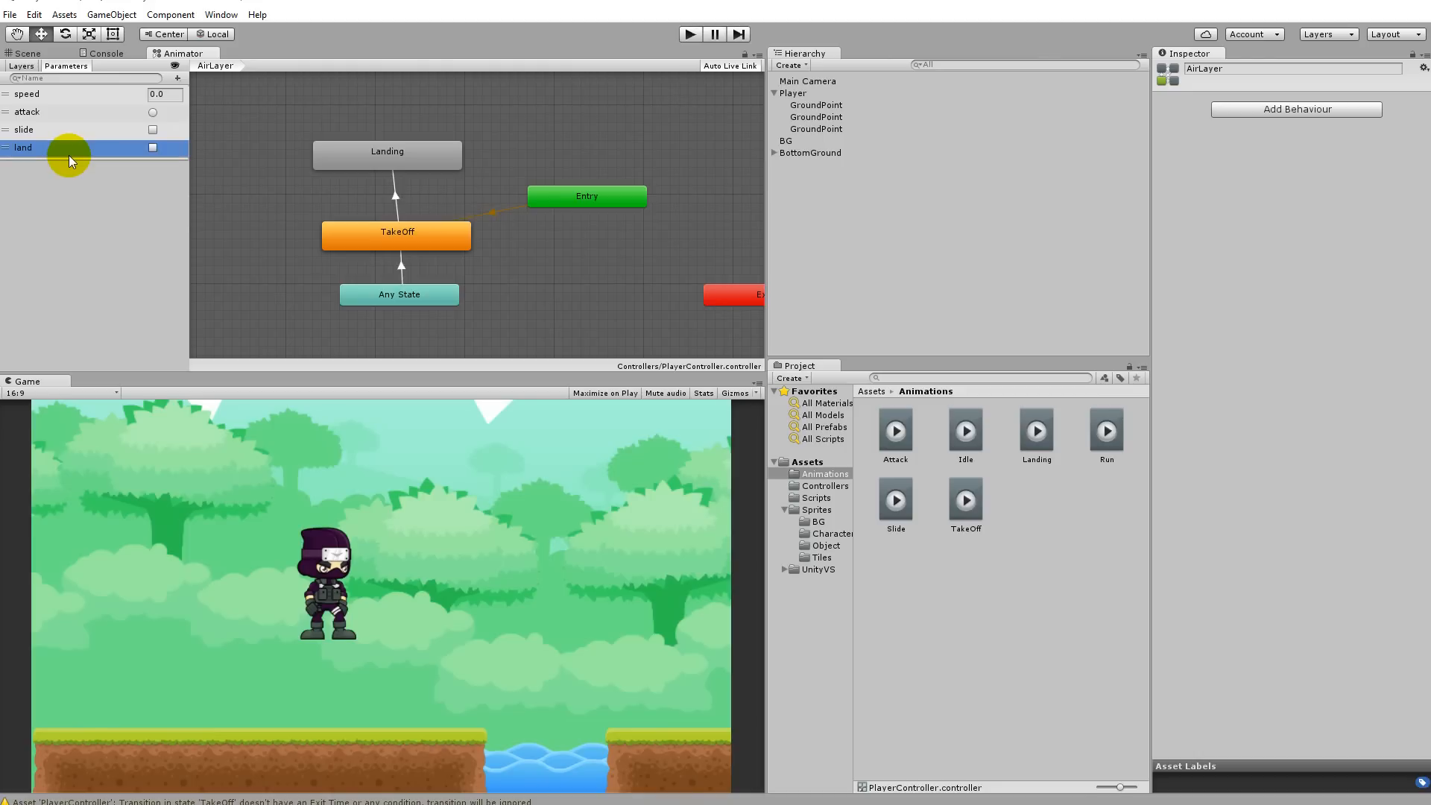
# Add a condition to the TakeOff to Landing transition requiring land to be true
pyautogui.click(395, 257)
pyautogui.click(395, 199)
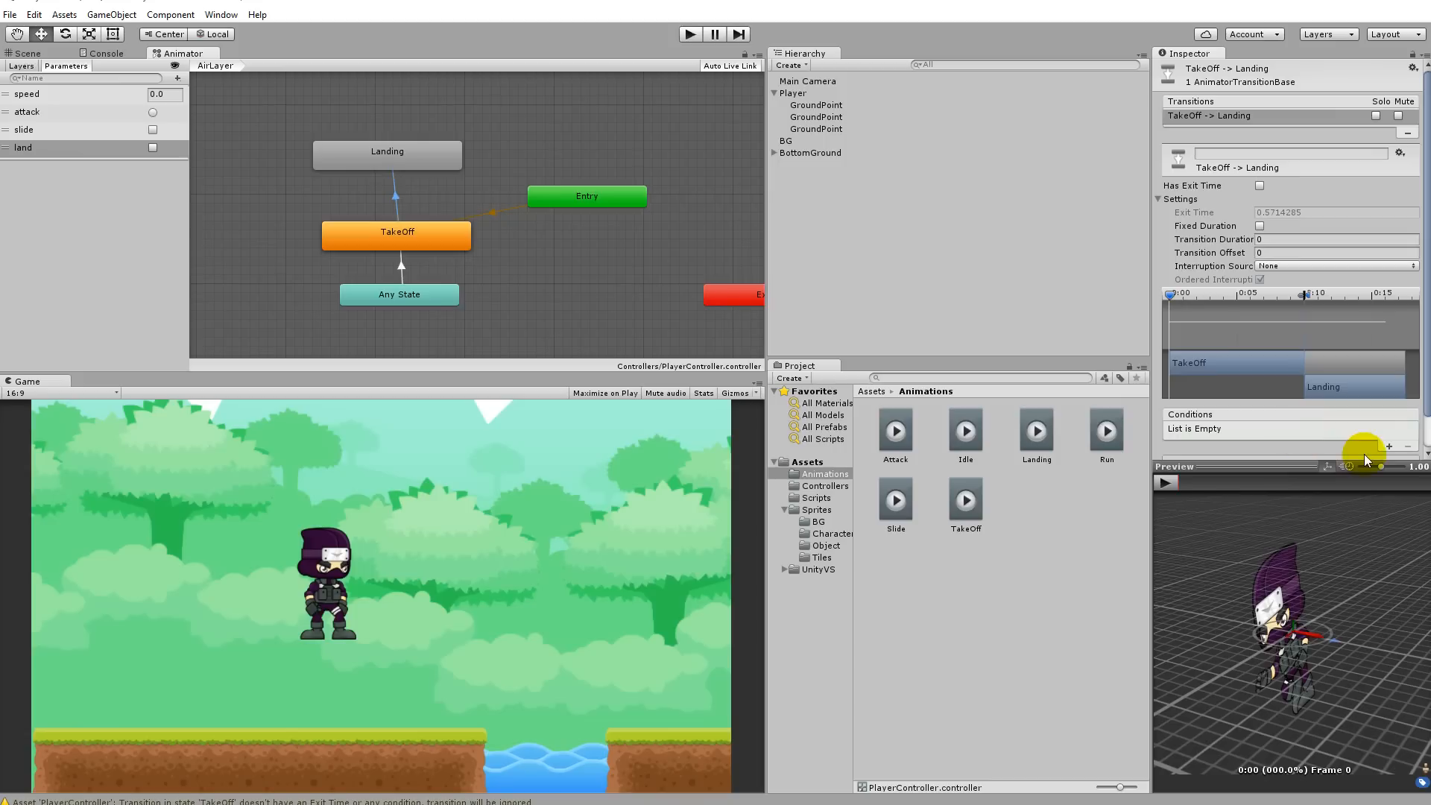
pyautogui.click(1389, 448)
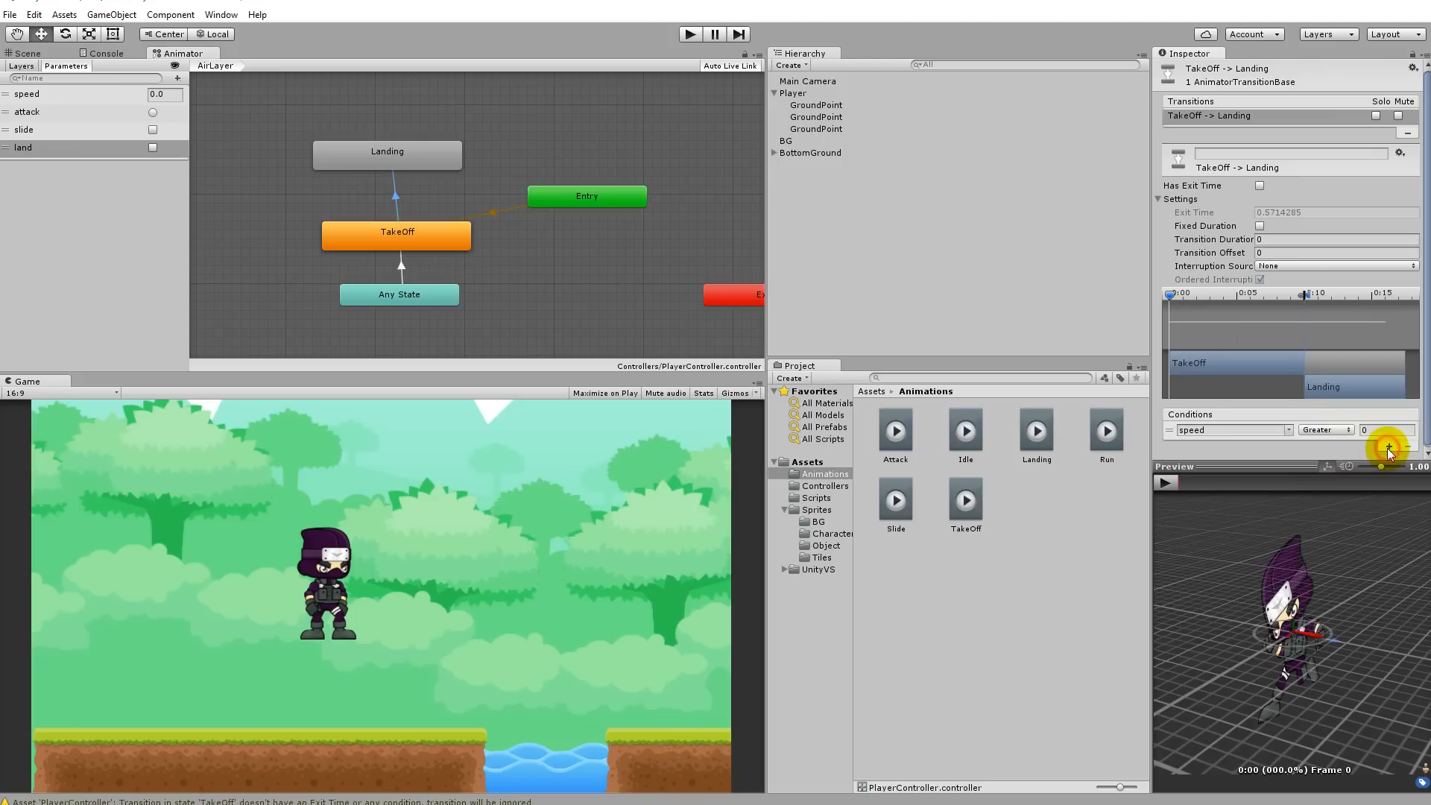
pyautogui.click(1292, 434)
pyautogui.click(1327, 494)
pyautogui.click(1334, 431)
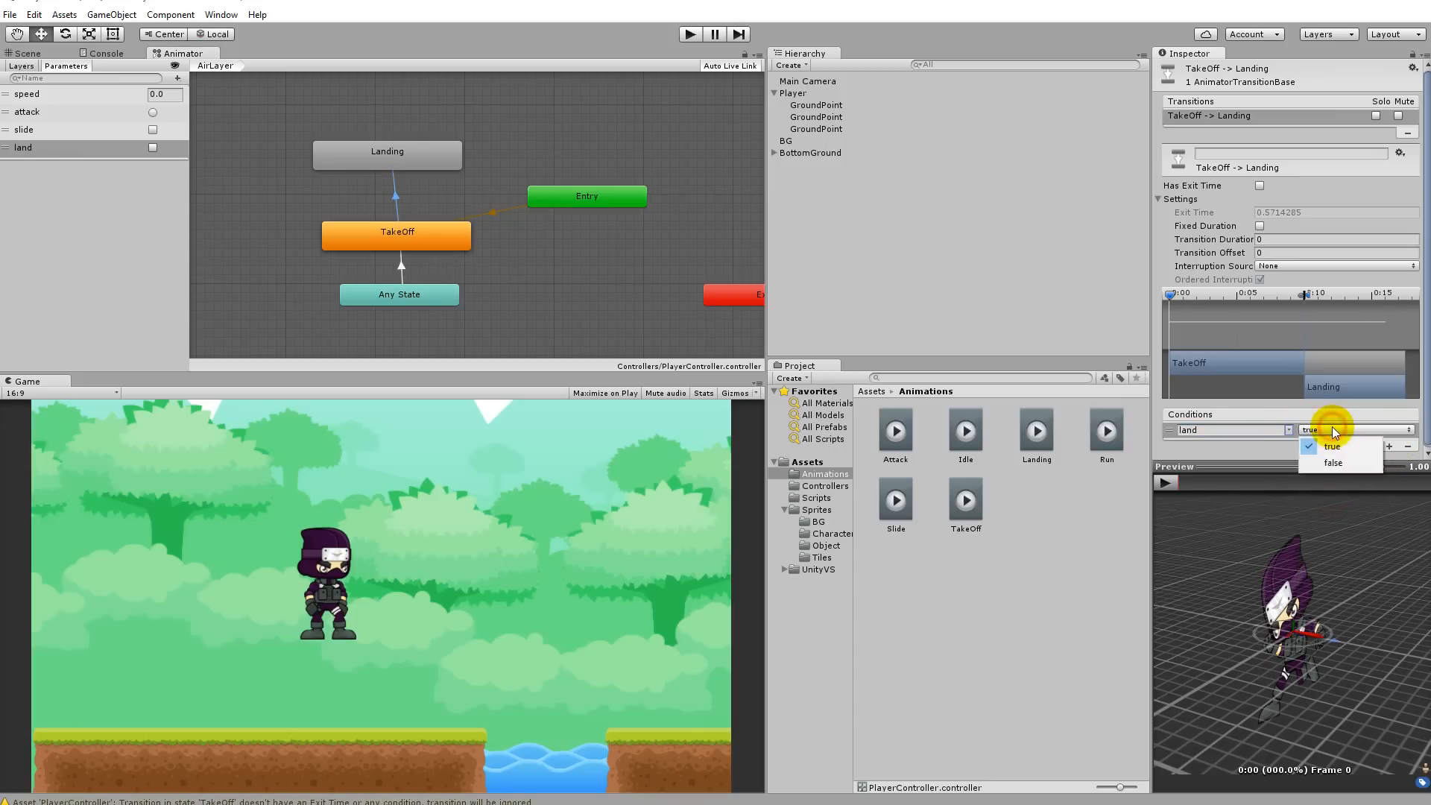
pyautogui.click(395, 195)
pyautogui.click(397, 155)
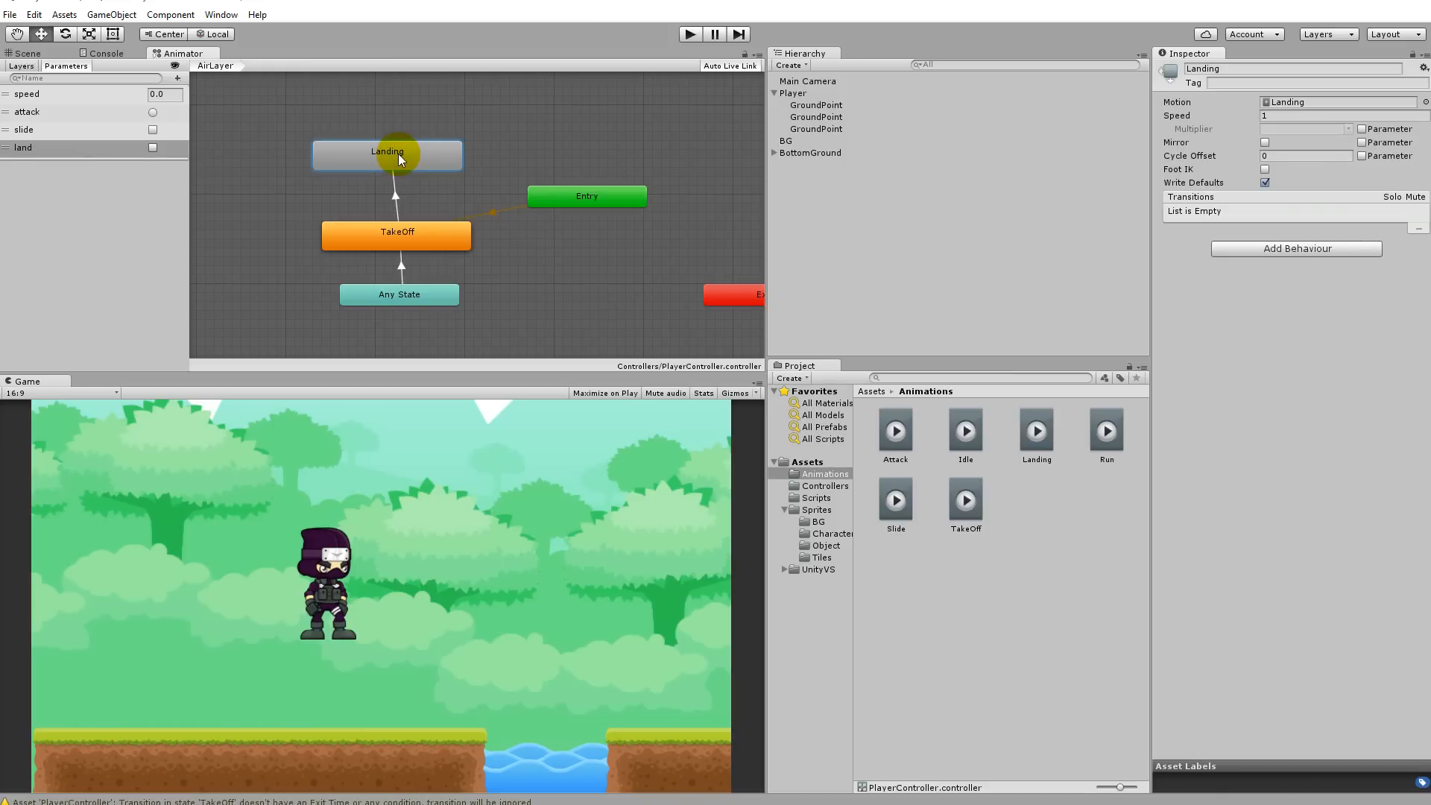
# Add a condition to the Any State to TakeOff transition requiring land to be false
pyautogui.click(416, 261)
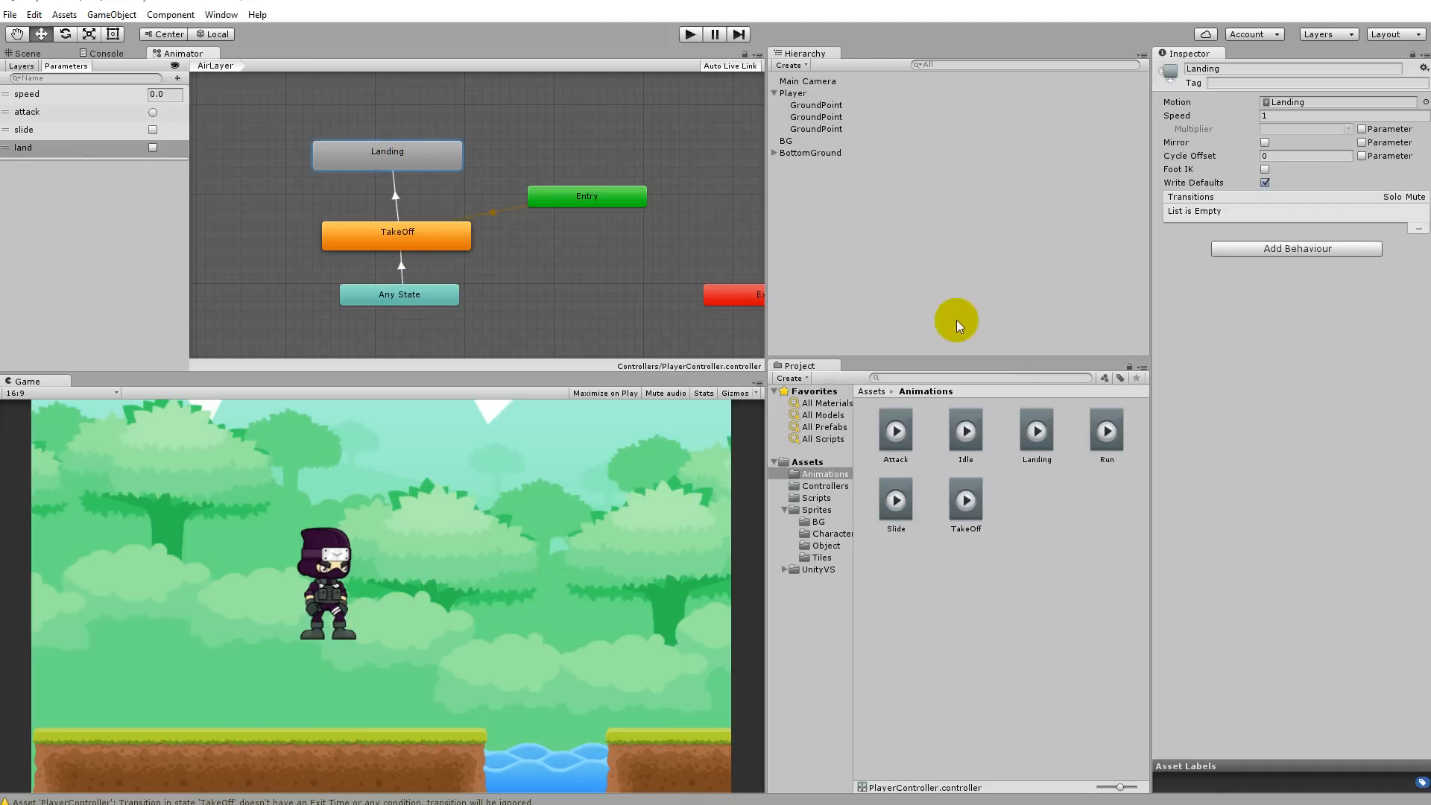
pyautogui.scroll(-1, 428, 271)
pyautogui.click(400, 222)
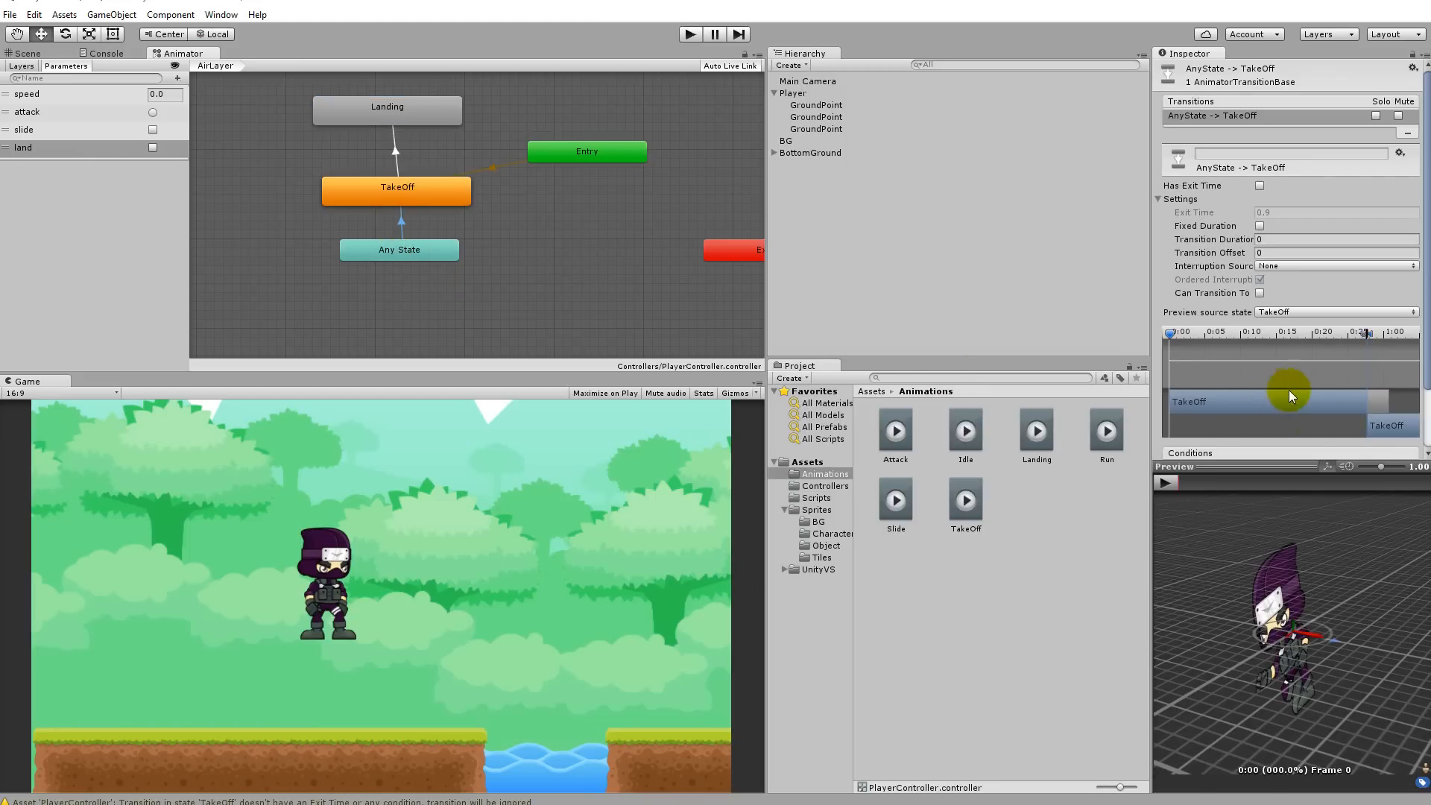
pyautogui.scroll(-2, 1406, 303)
pyautogui.click(1390, 442)
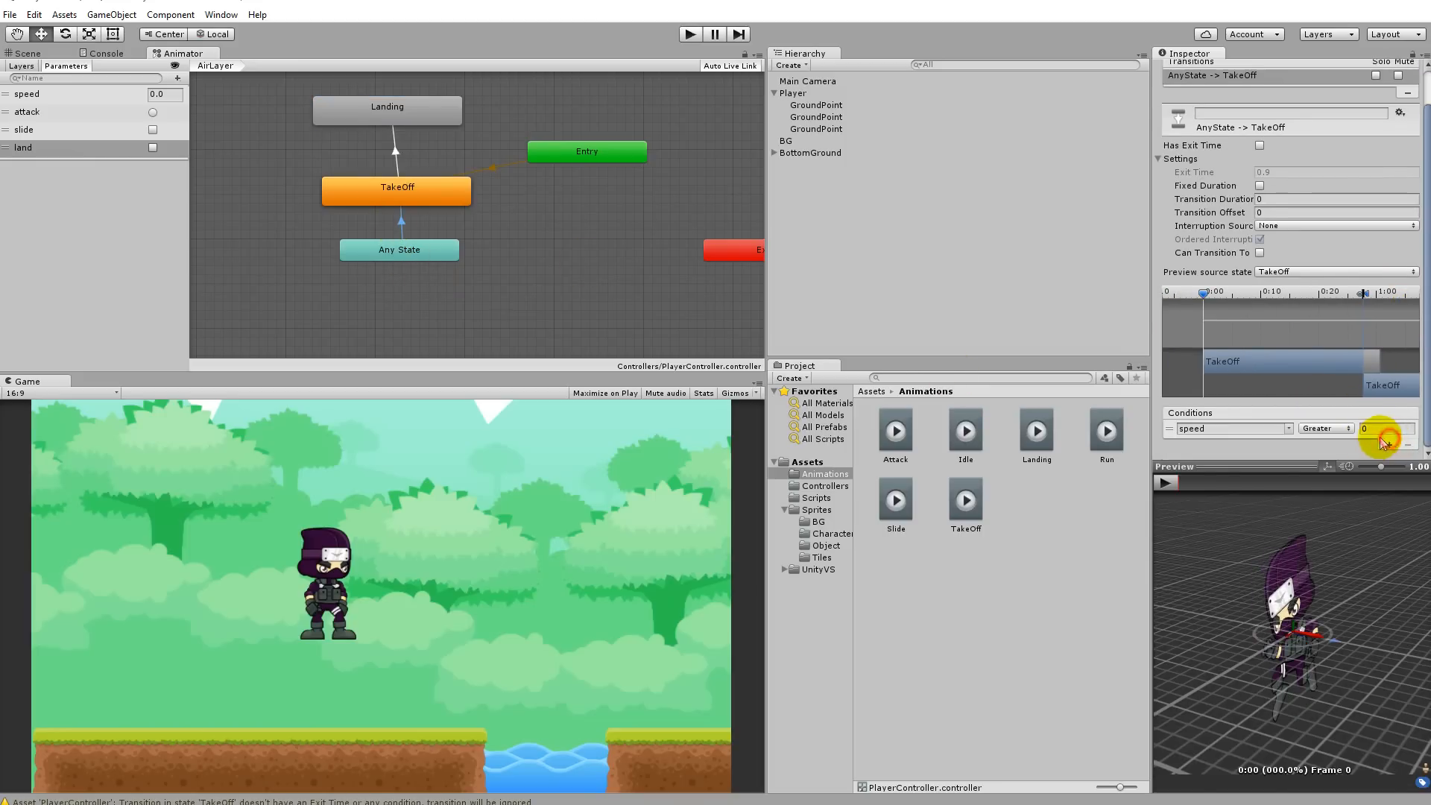
pyautogui.click(1287, 427)
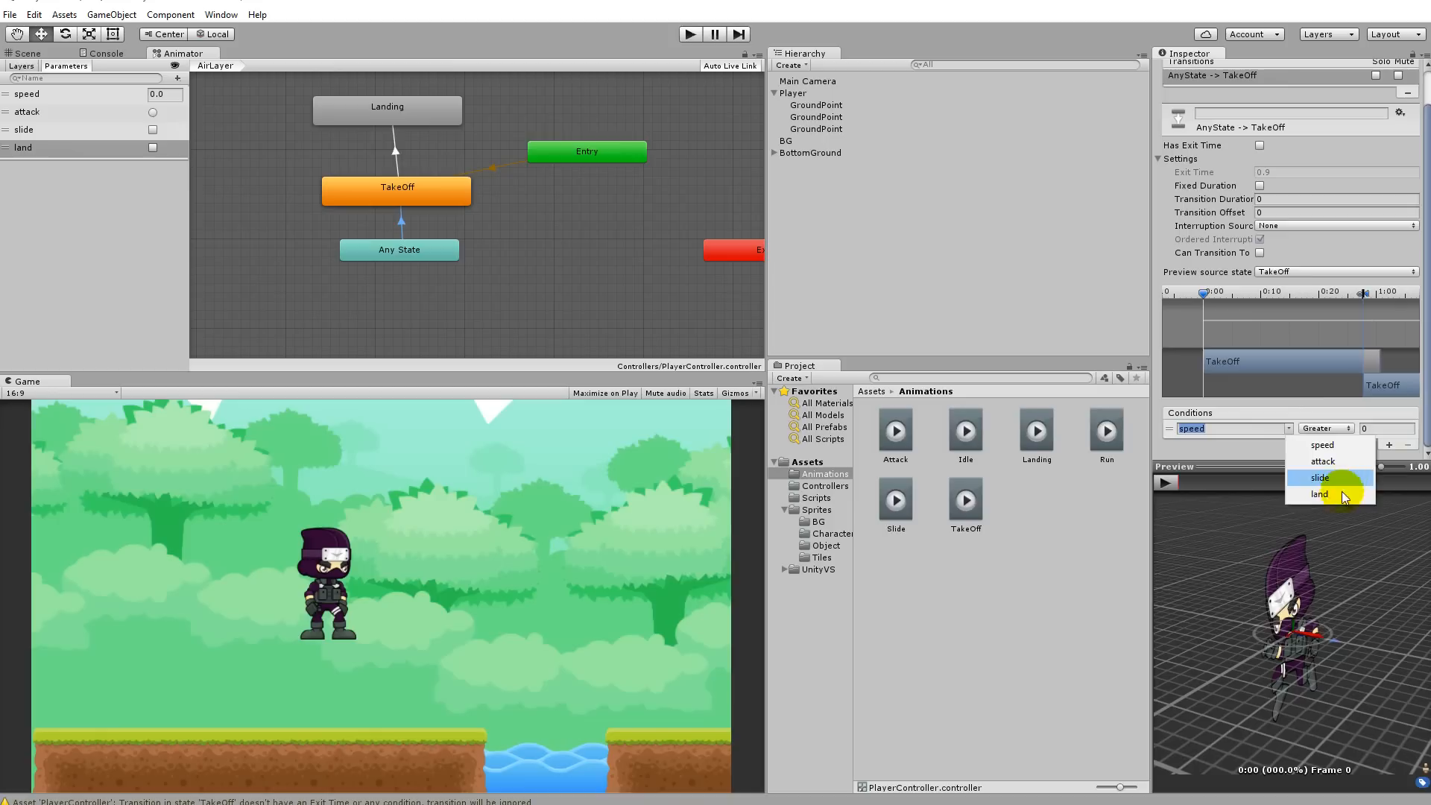
pyautogui.click(1345, 494)
pyautogui.click(1330, 429)
pyautogui.click(1341, 462)
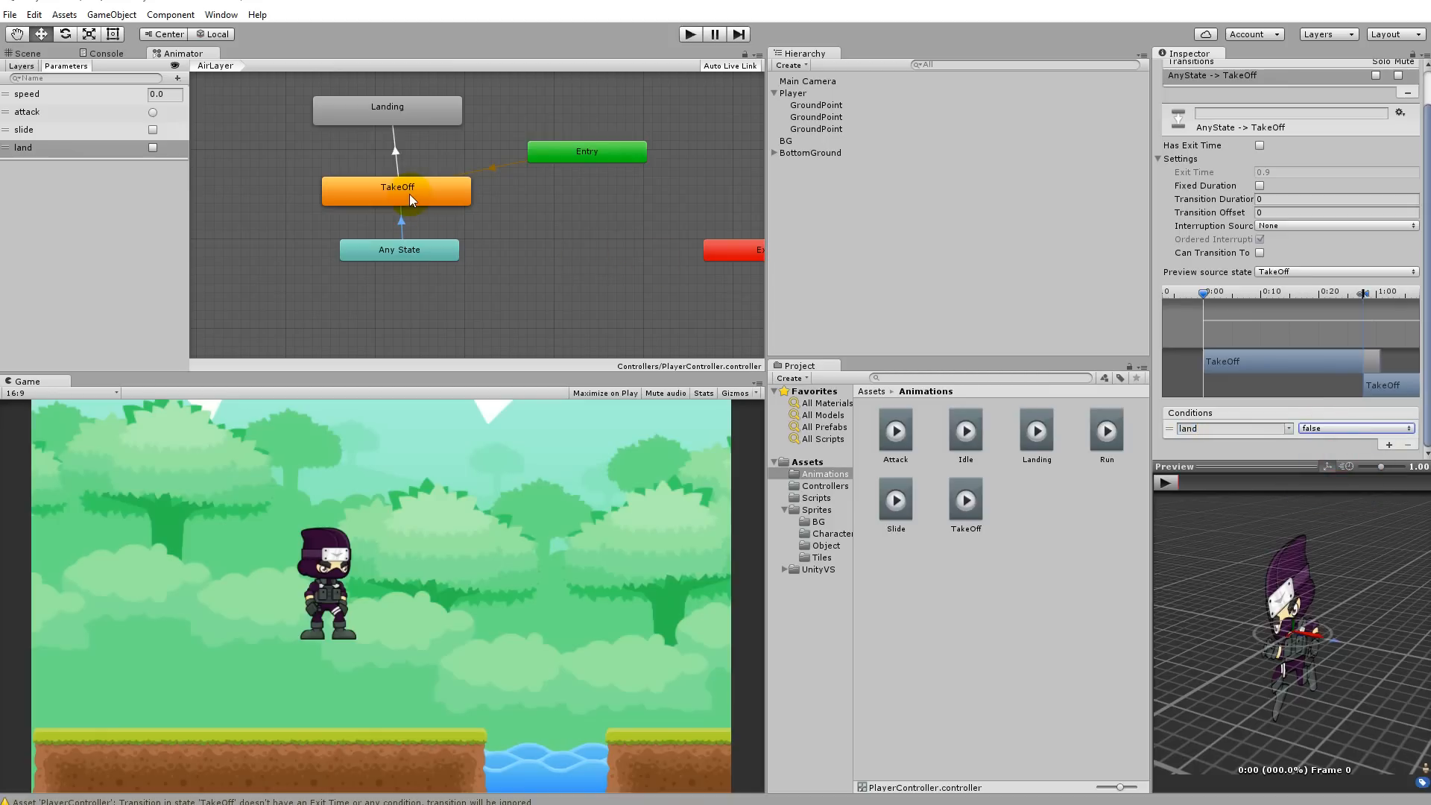
# Run the game, switch the land parameter on, off and on again to test the state changes, and stop playback
pyautogui.click(689, 36)
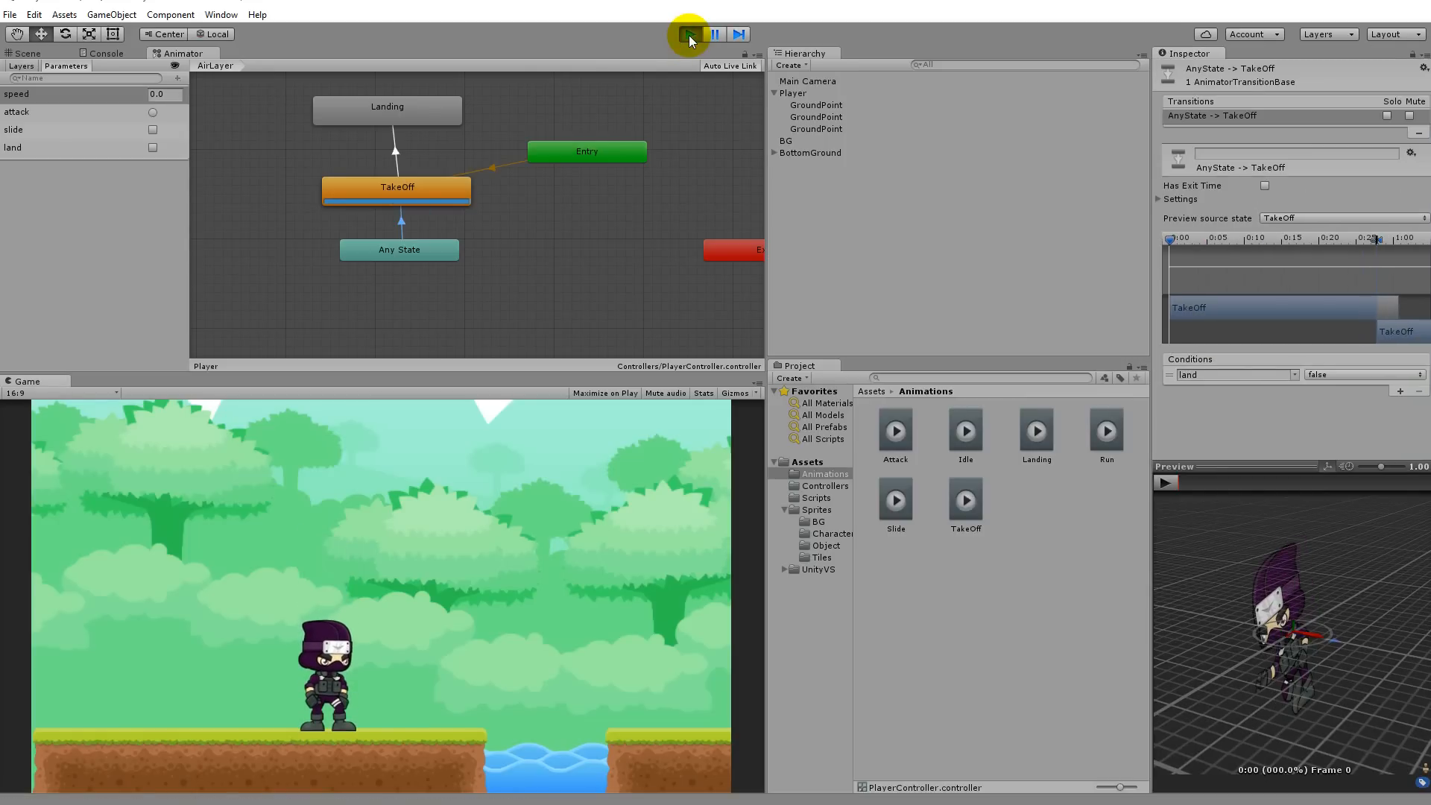
pyautogui.click(152, 148)
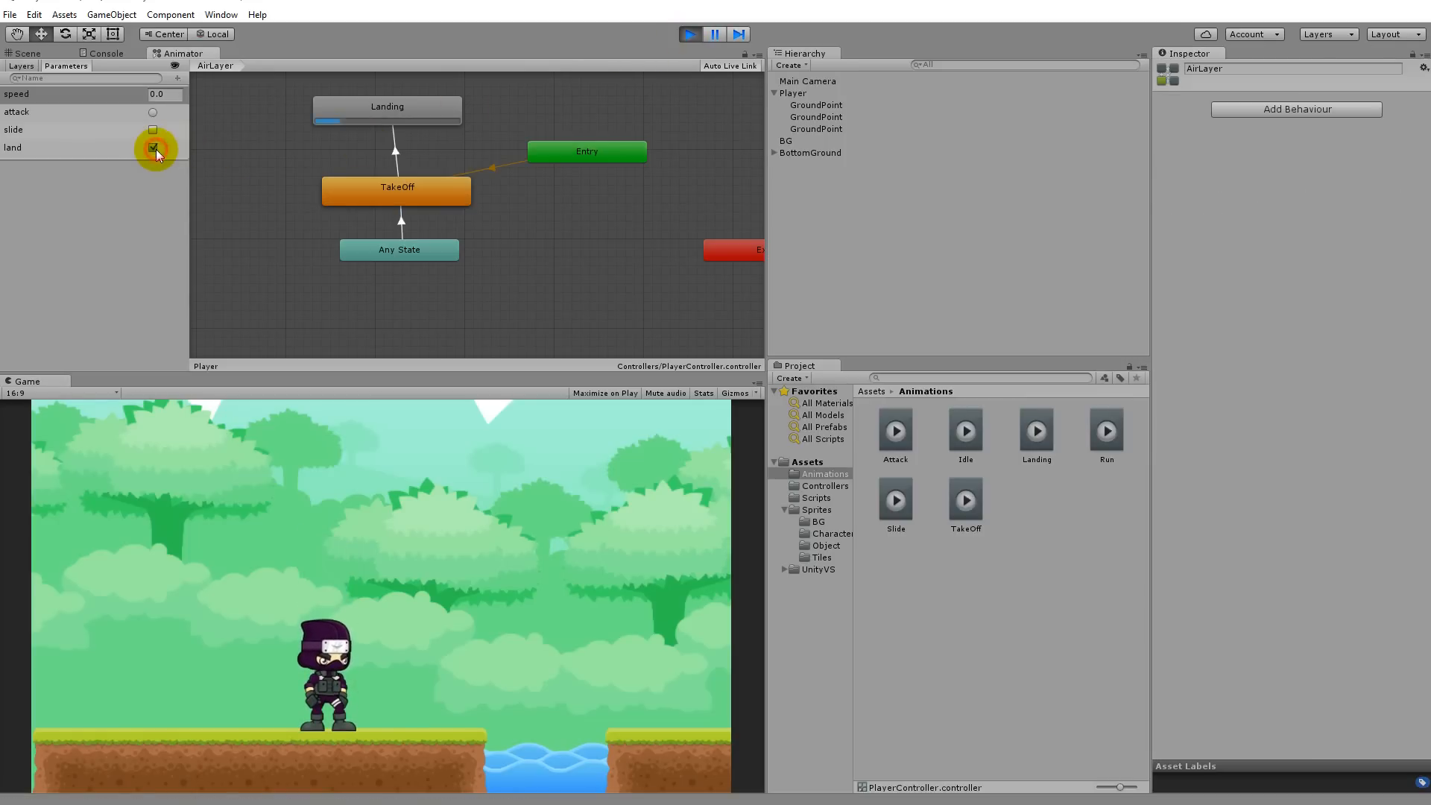
pyautogui.click(154, 147)
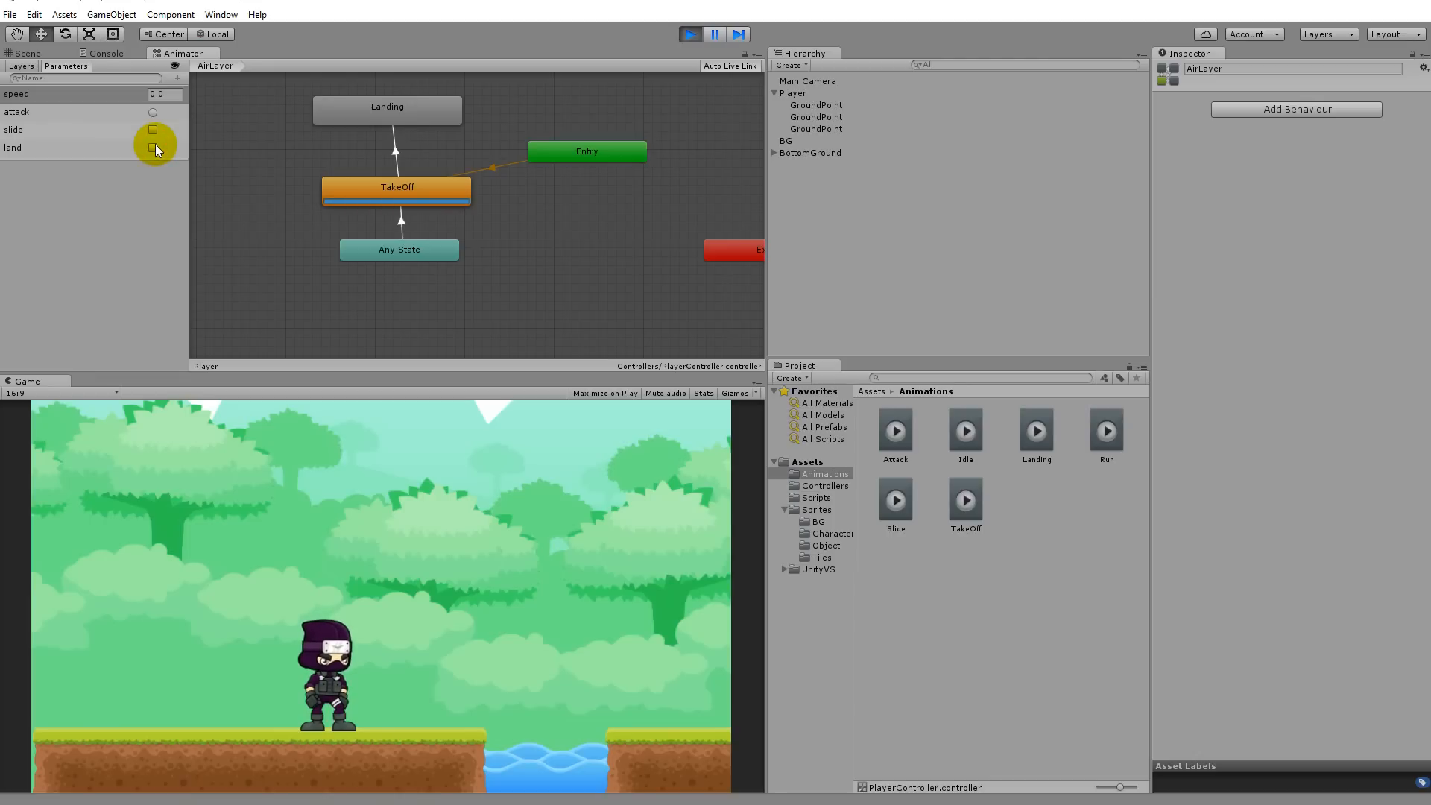
pyautogui.click(152, 149)
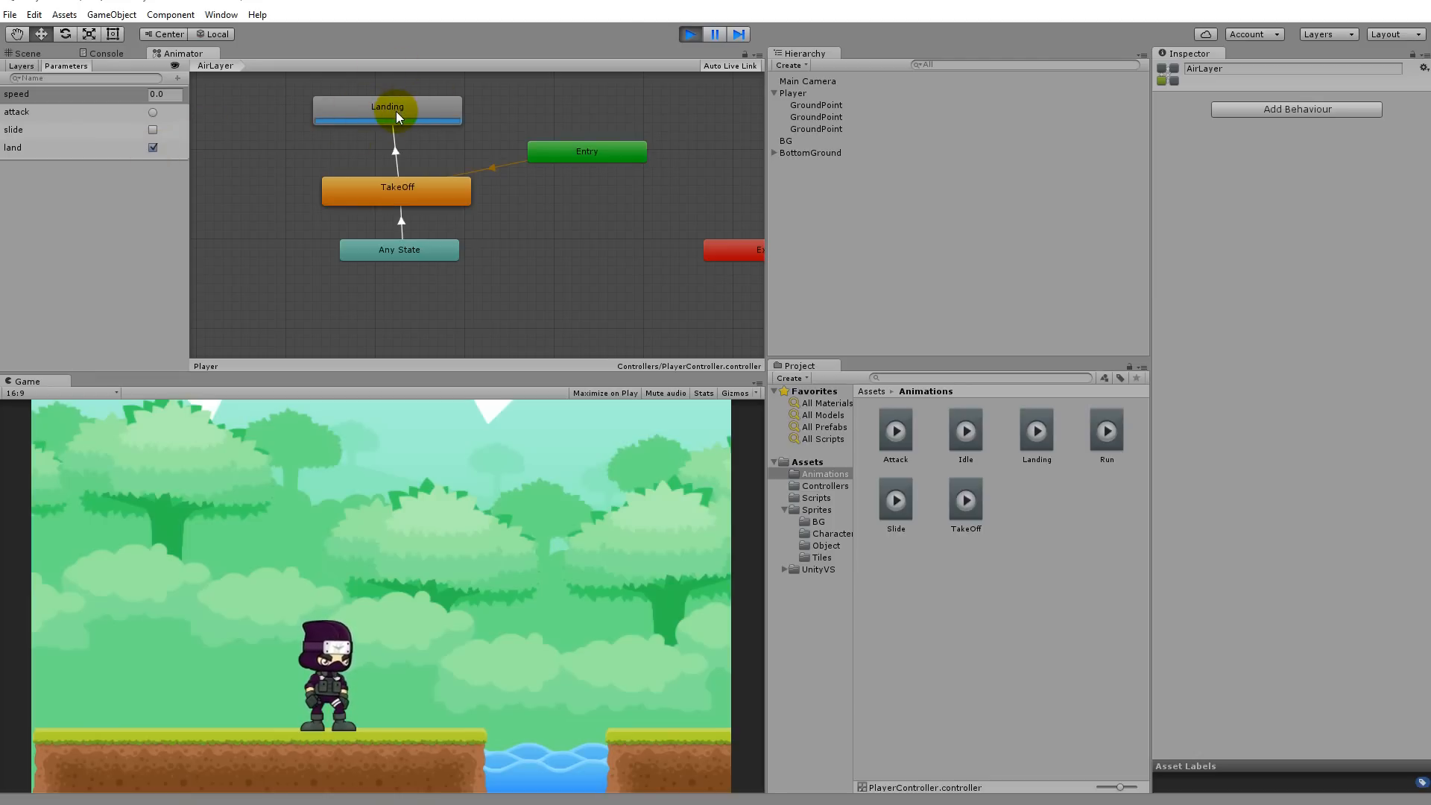
pyautogui.click(690, 33)
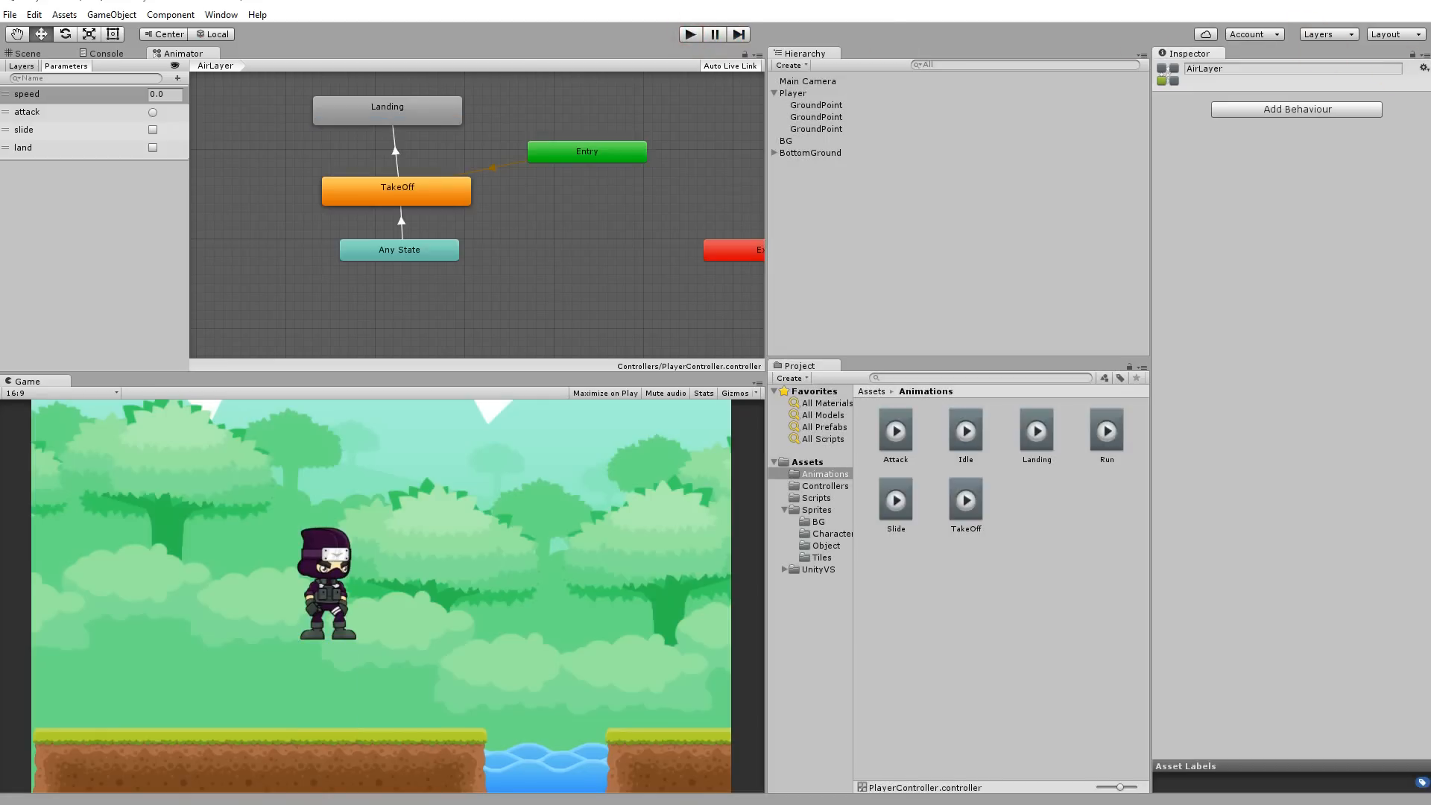
# Run the game with the AirLayer weight temporarily raised to 1 to check its effect on the player, and stop playback
pyautogui.click(21, 66)
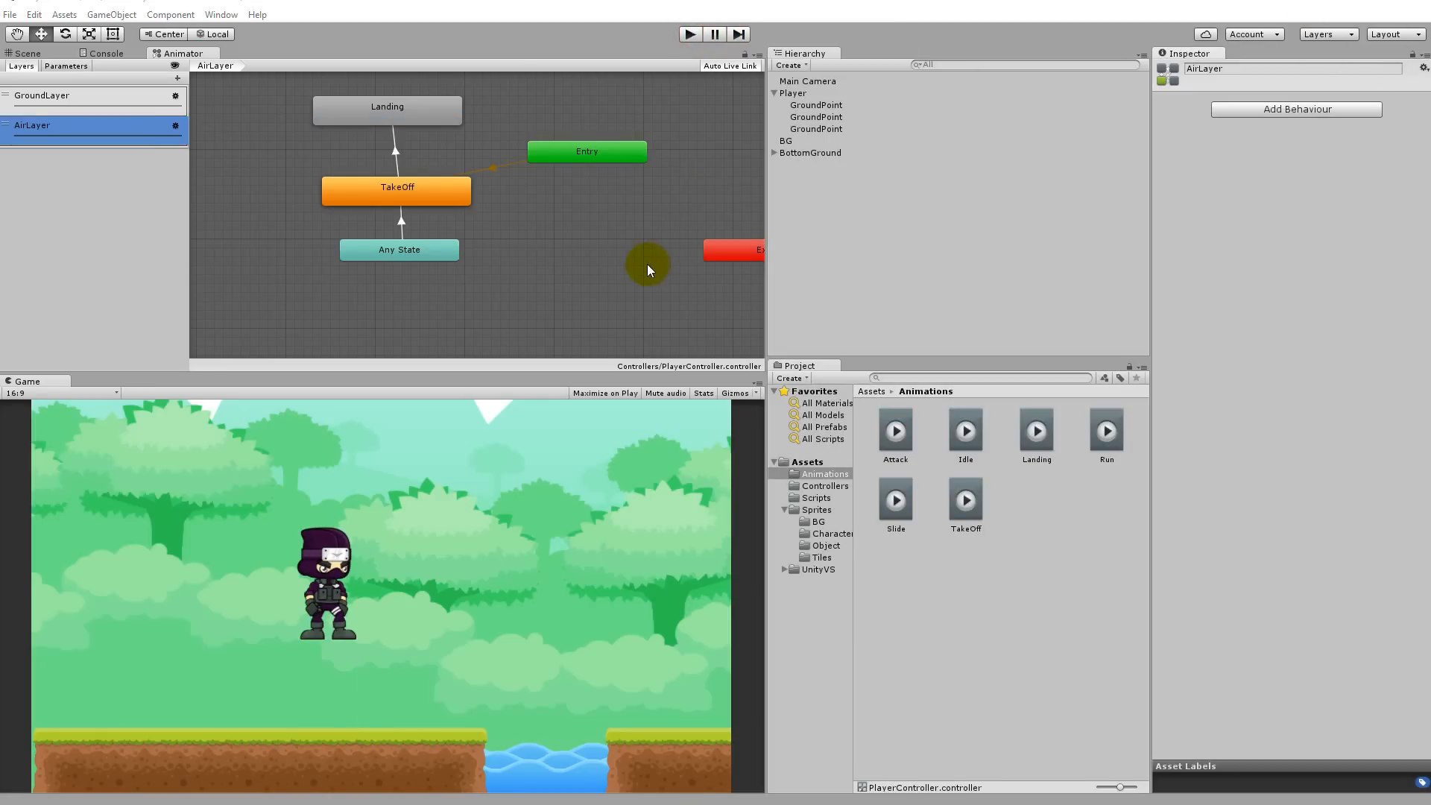
pyautogui.click(690, 34)
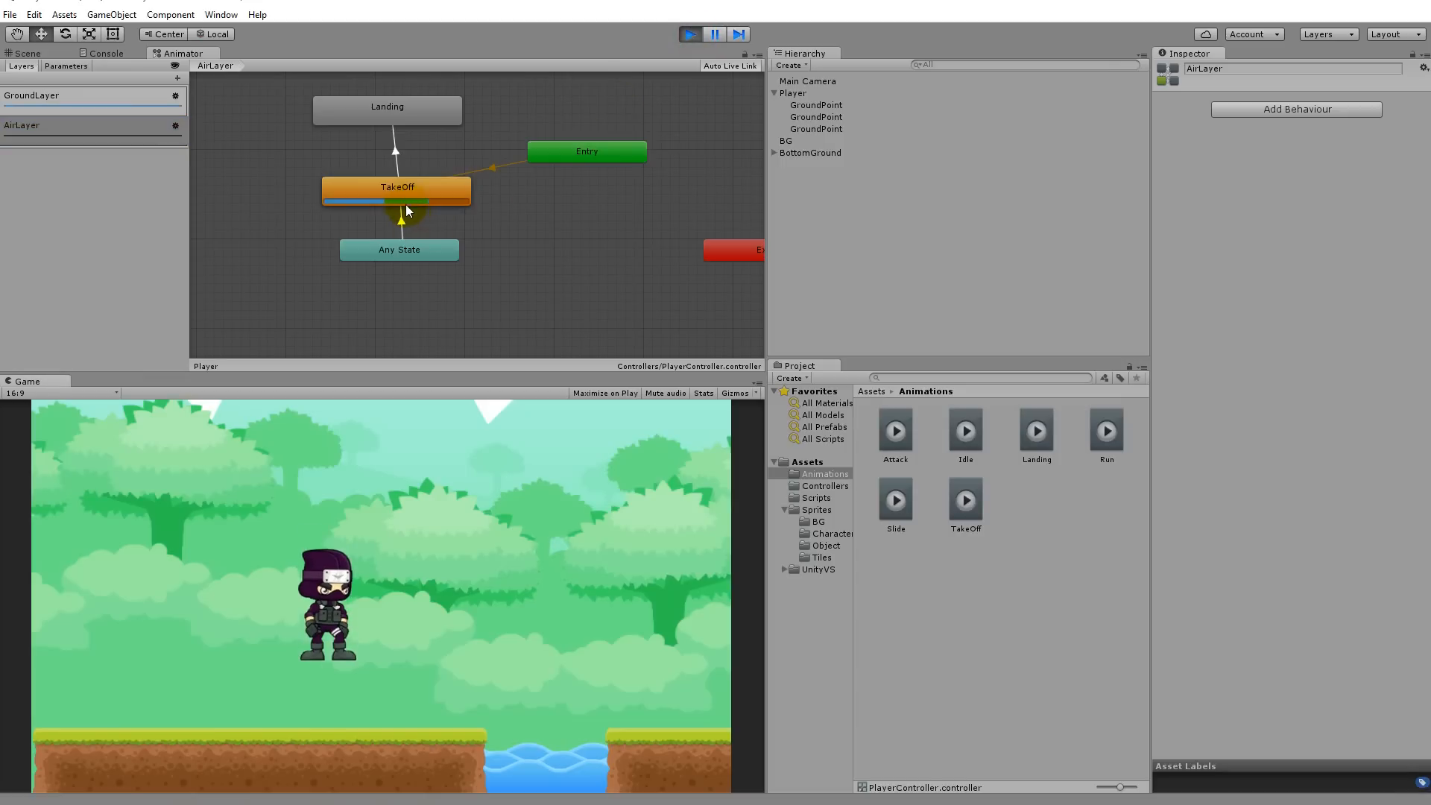
pyautogui.click(176, 126)
pyautogui.moveTo(267, 130); pyautogui.dragTo(351, 127)
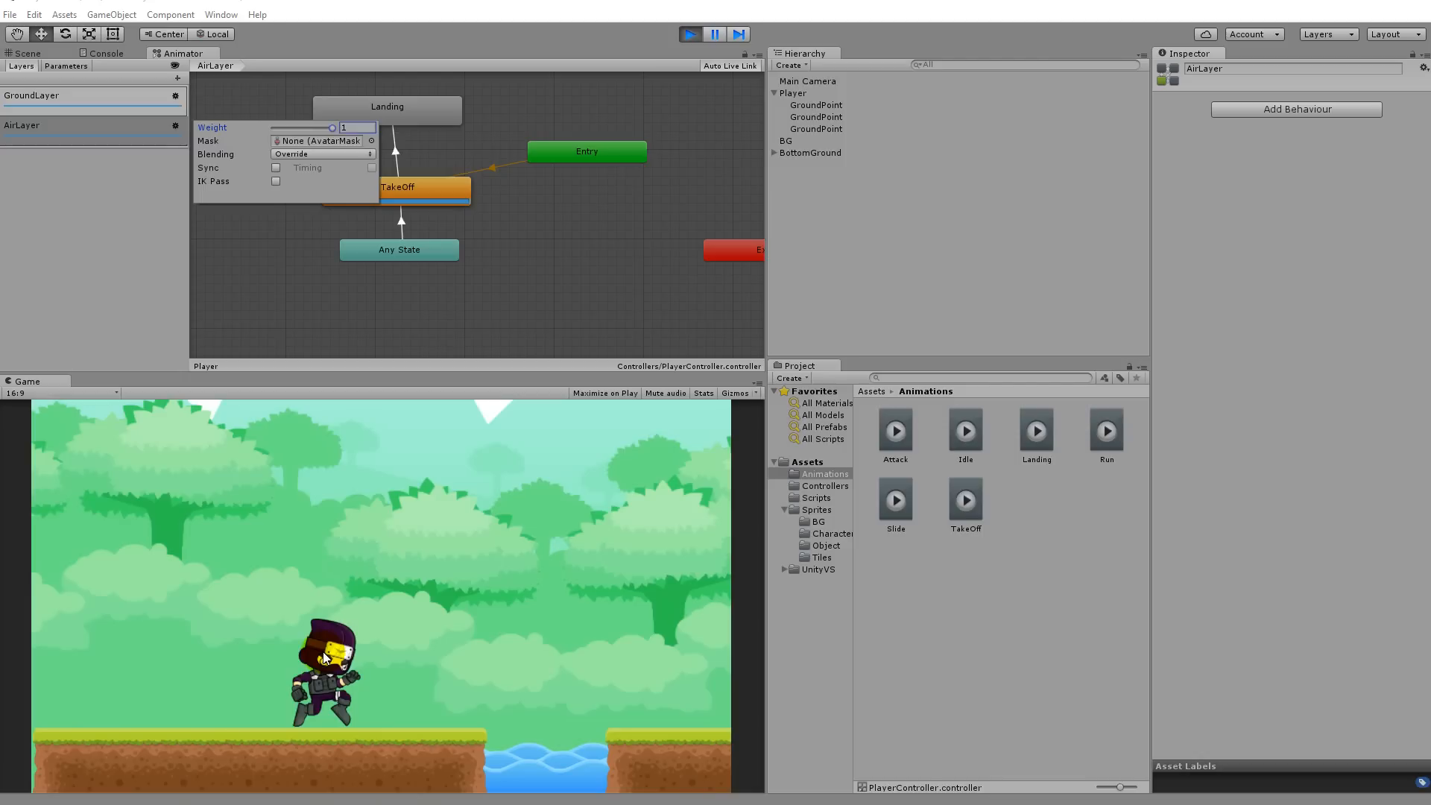
pyautogui.moveTo(333, 127)
pyautogui.mouseDown()
pyautogui.moveTo(281, 141)
pyautogui.moveTo(335, 133)
pyautogui.mouseUp()
pyautogui.click(690, 34)
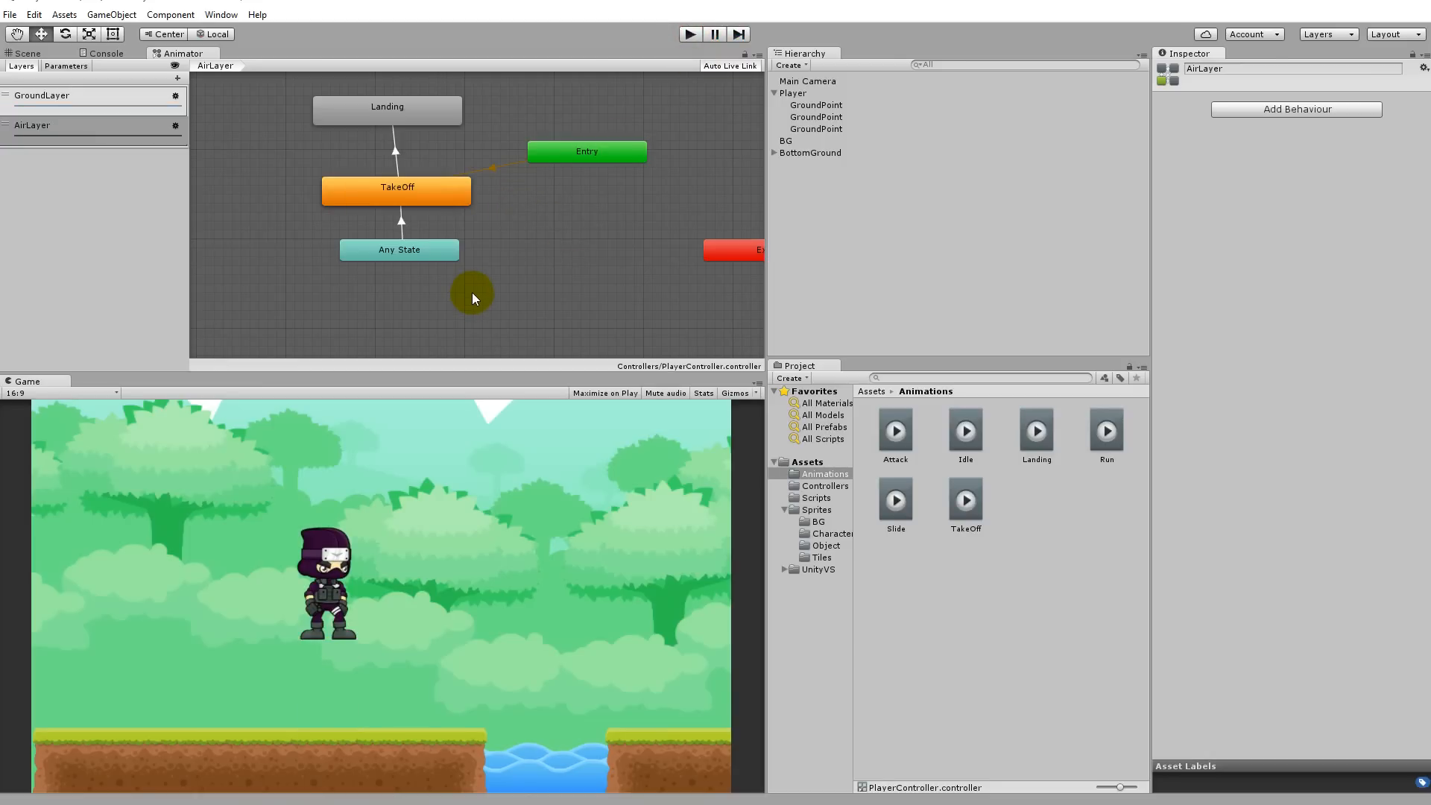
# Create an empty state in AirLayer and place it between the Entry and Any State nodes, just below TakeOff's level
pyautogui.rightClick(509, 222)
pyautogui.moveTo(655, 229)
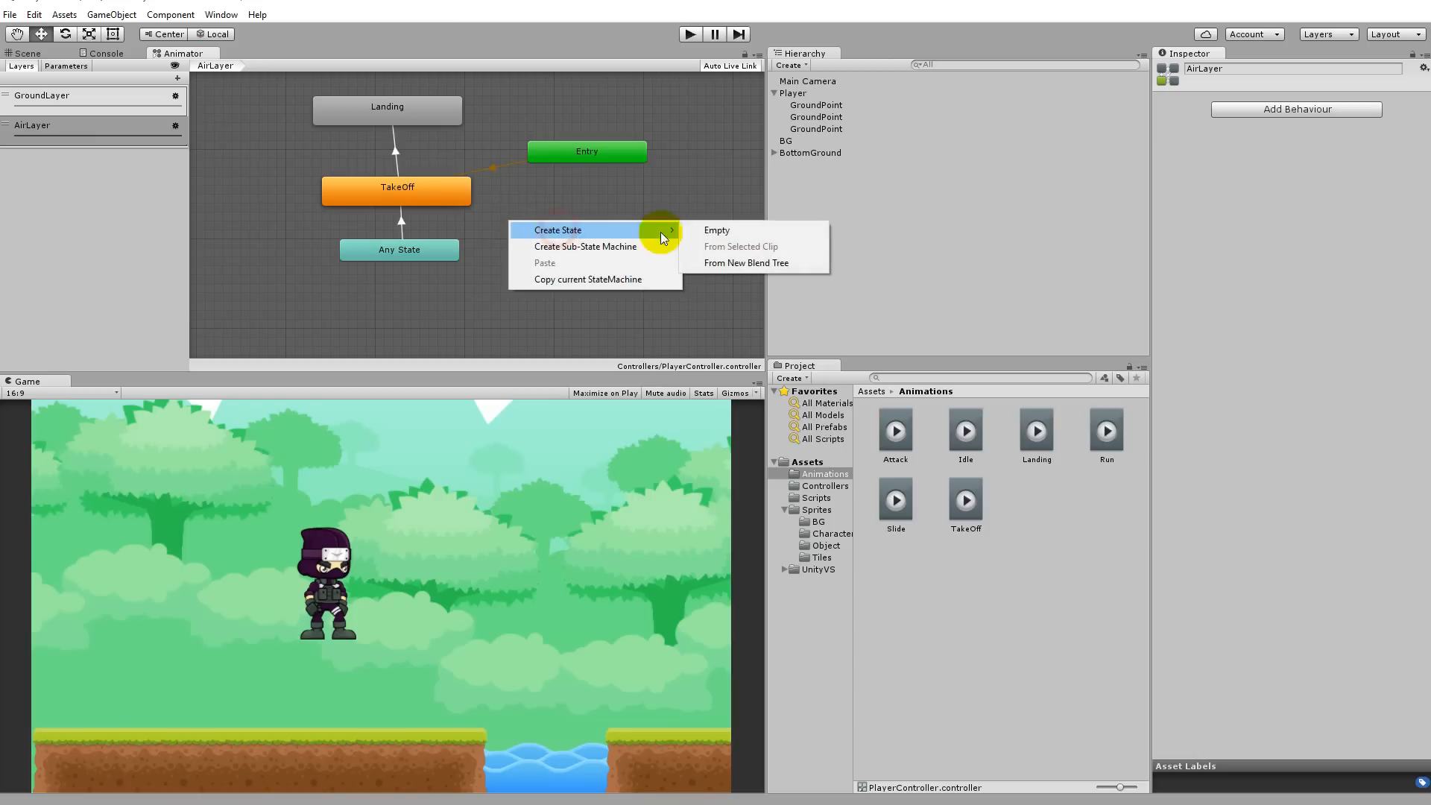
pyautogui.click(705, 229)
pyautogui.moveTo(558, 237); pyautogui.dragTo(504, 230)
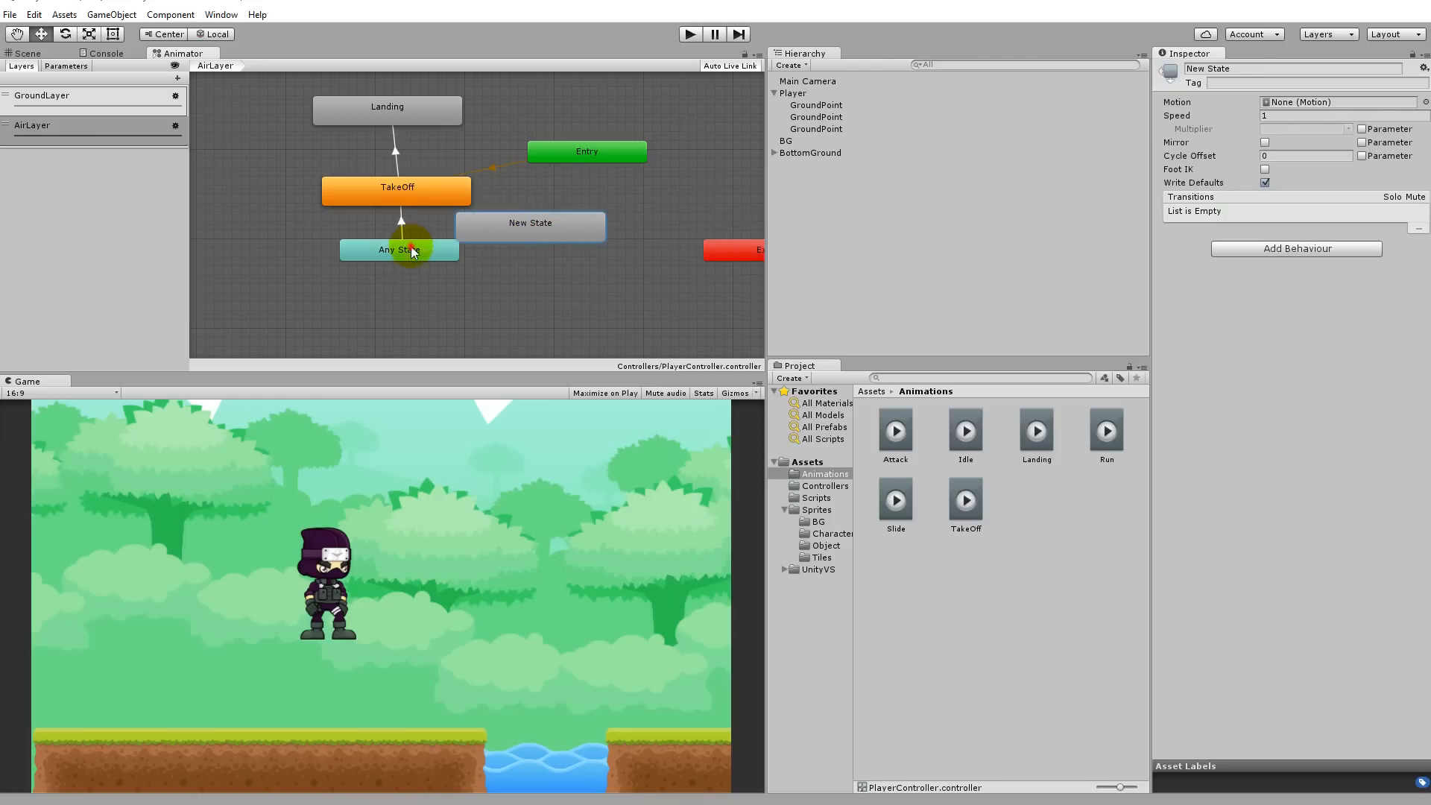
pyautogui.moveTo(425, 254); pyautogui.dragTo(415, 289)
pyautogui.rightClick(417, 285)
pyautogui.click(481, 296)
pyautogui.click(494, 230)
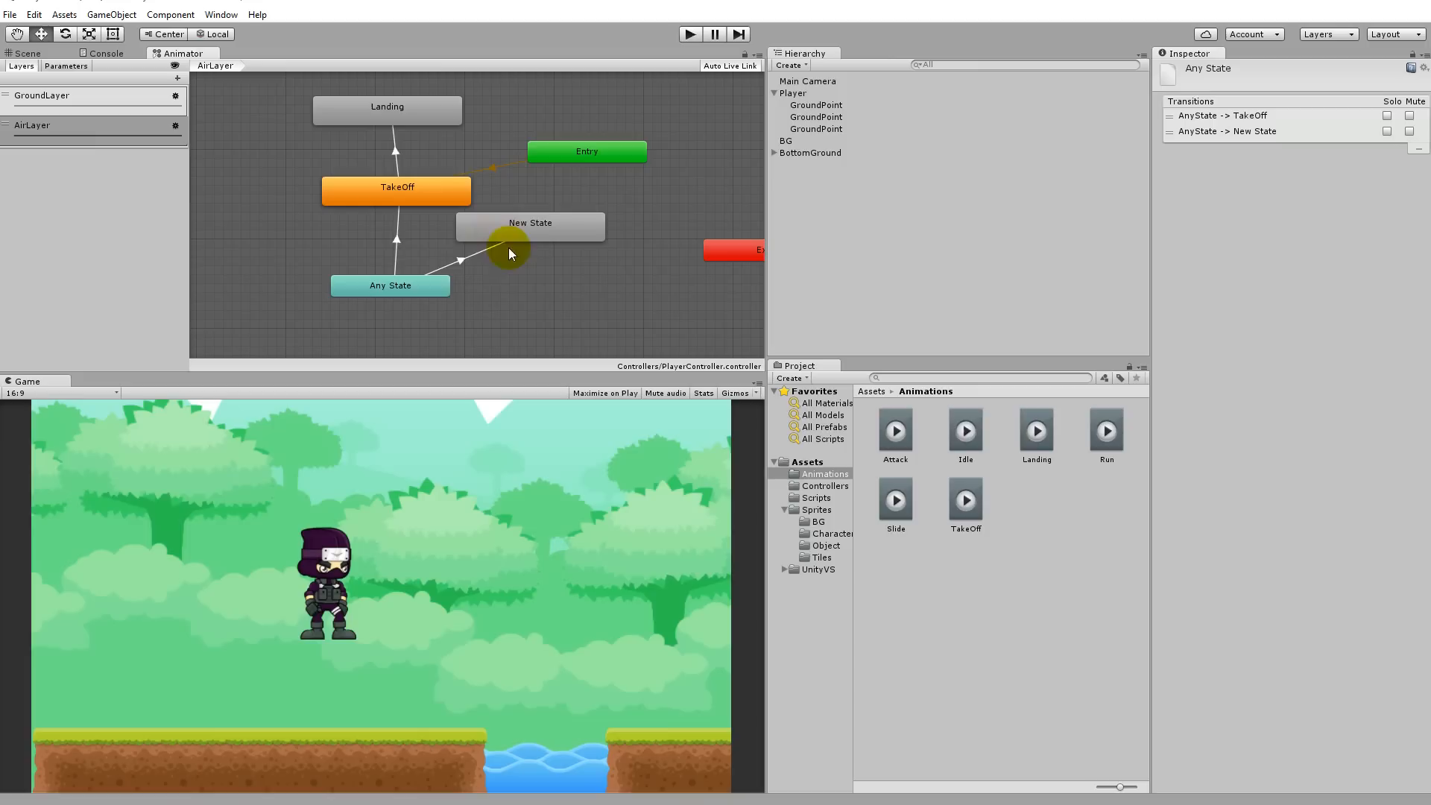
pyautogui.click(458, 259)
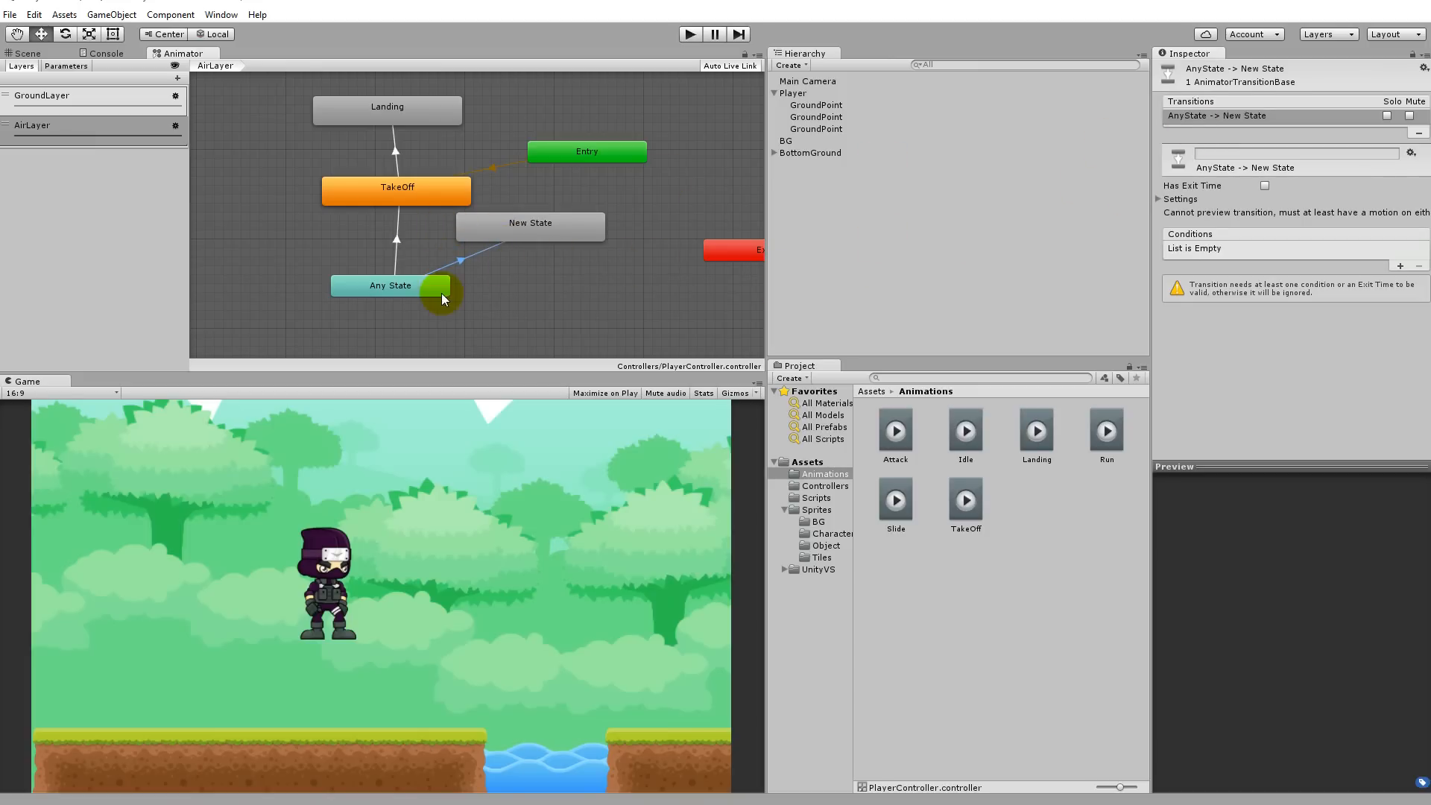
pyautogui.press('Delete')
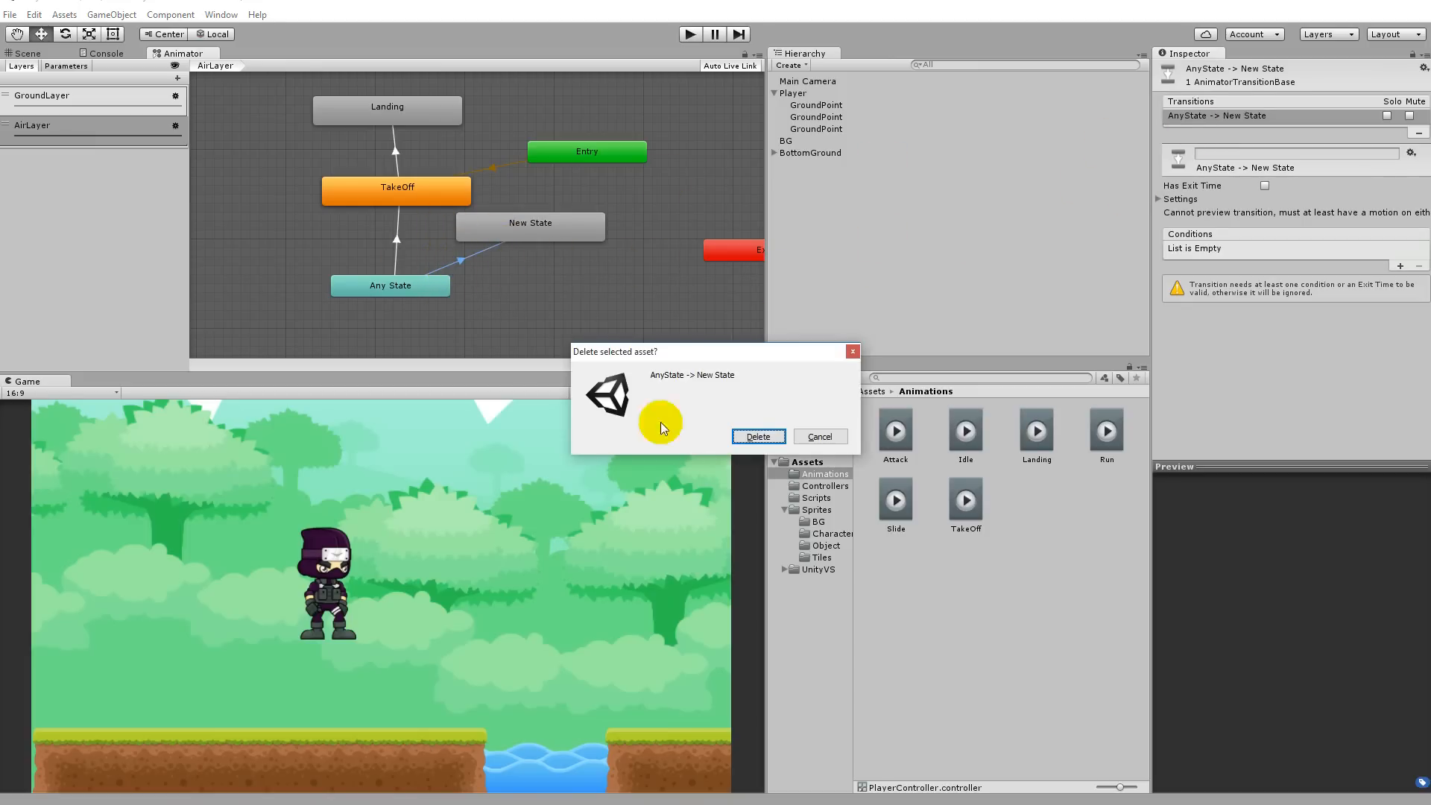
pyautogui.click(746, 435)
# Delete the transition from Any State to TakeOff
pyautogui.click(398, 240)
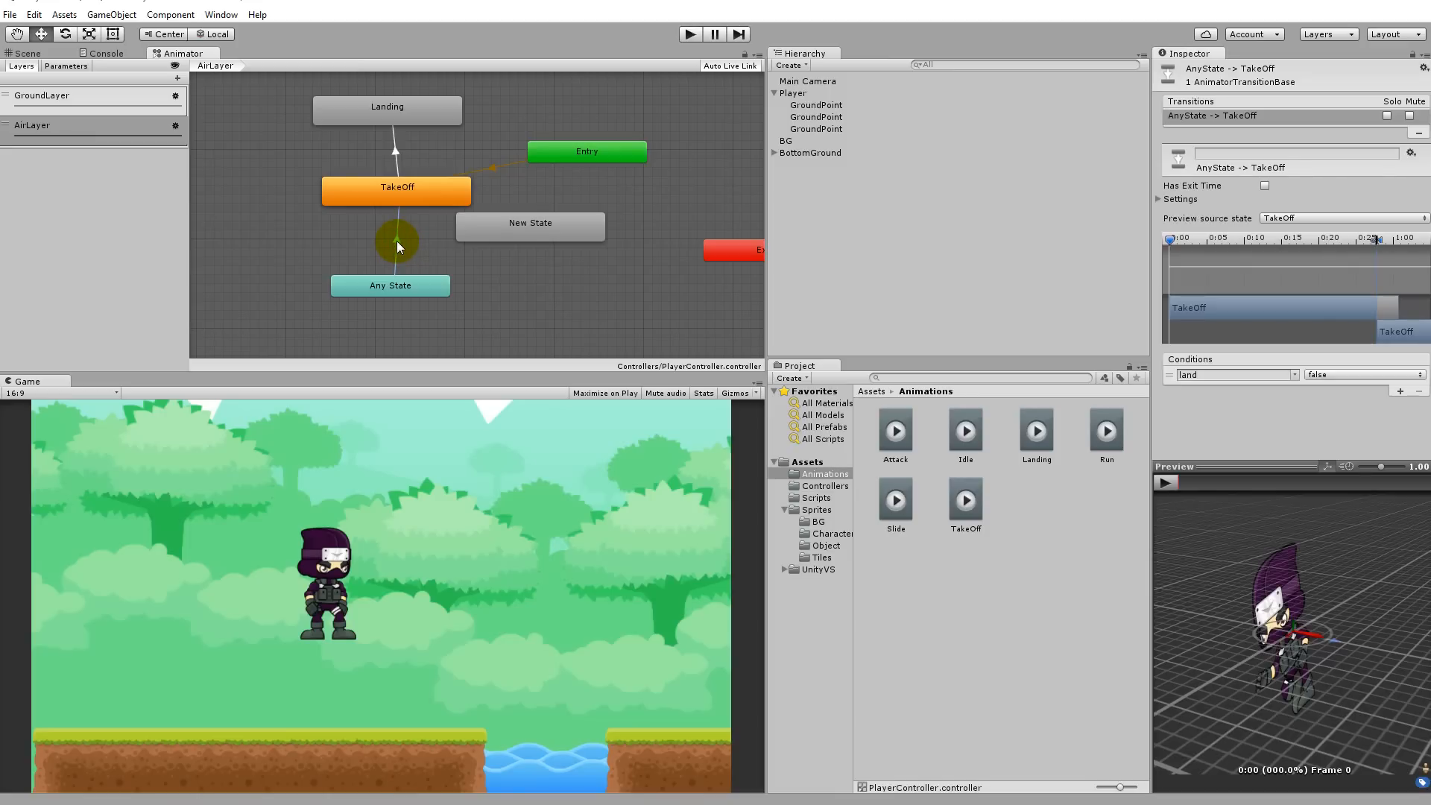
pyautogui.press('Delete')
pyautogui.click(746, 436)
# Move New State directly beneath TakeOff and shift Any State away beneath the Exit node
pyautogui.moveTo(519, 226); pyautogui.dragTo(432, 250)
pyautogui.moveTo(367, 286); pyautogui.dragTo(628, 289)
pyautogui.moveTo(422, 257); pyautogui.dragTo(401, 263)
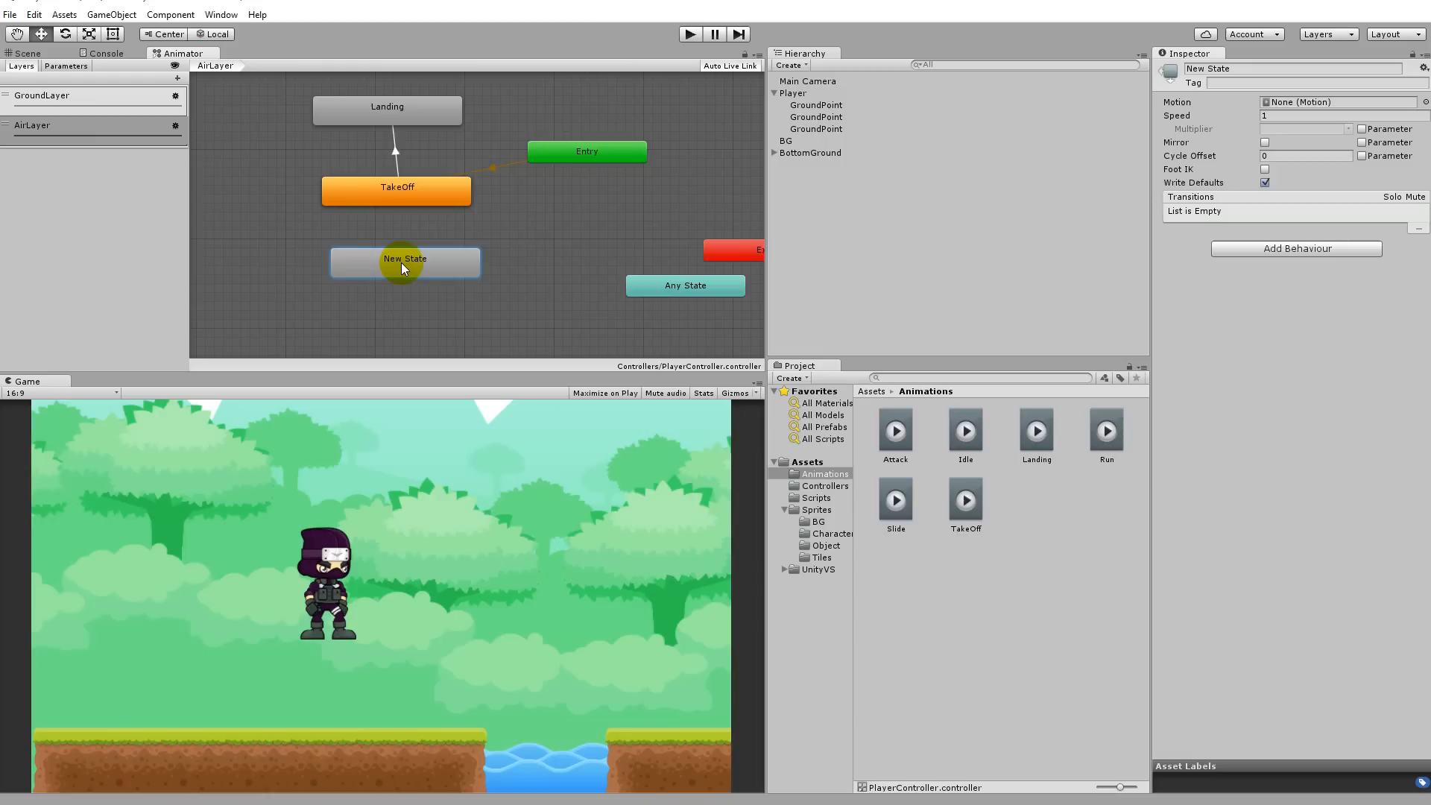
# Create a transition from New State to TakeOff and select it
pyautogui.rightClick(401, 263)
pyautogui.click(443, 273)
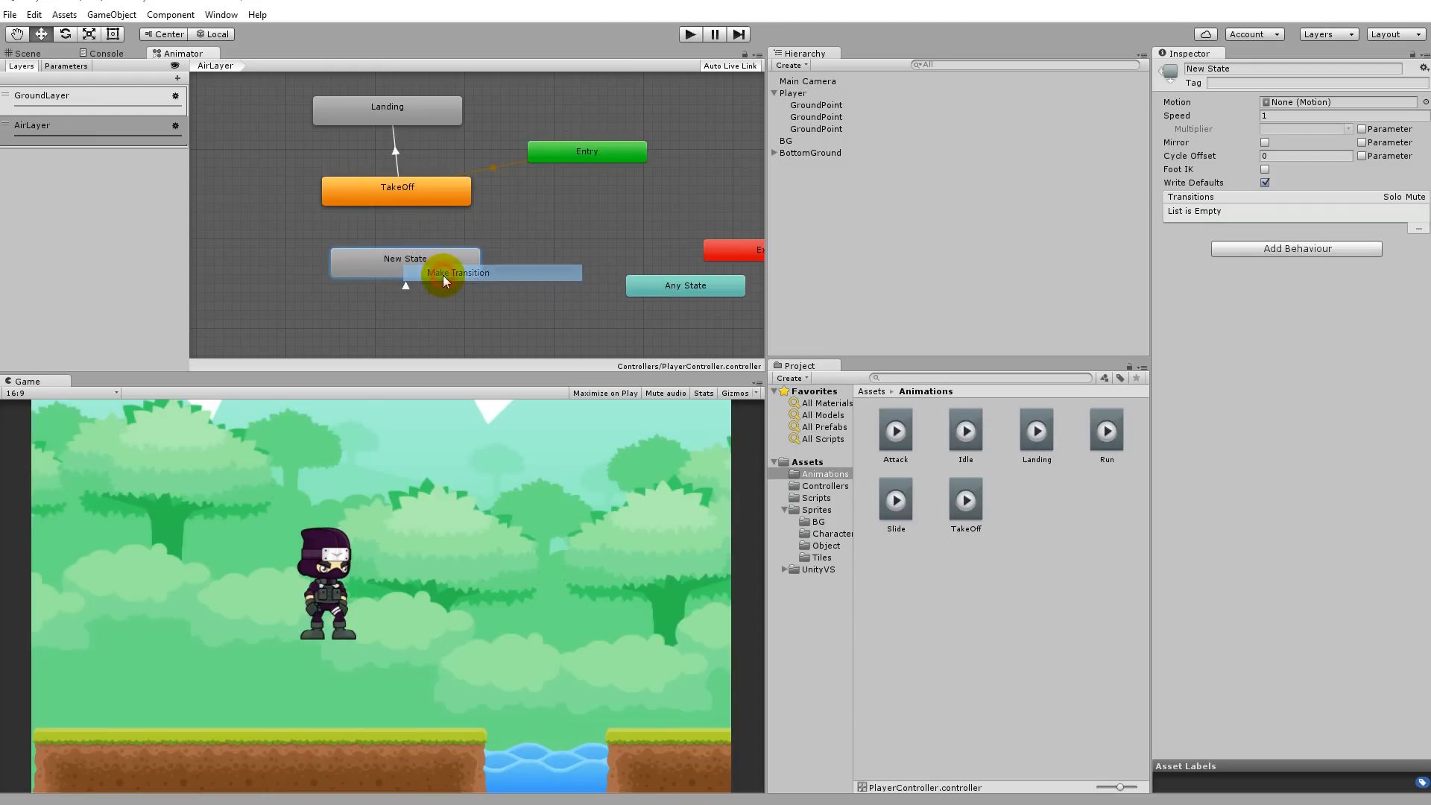
pyautogui.click(414, 188)
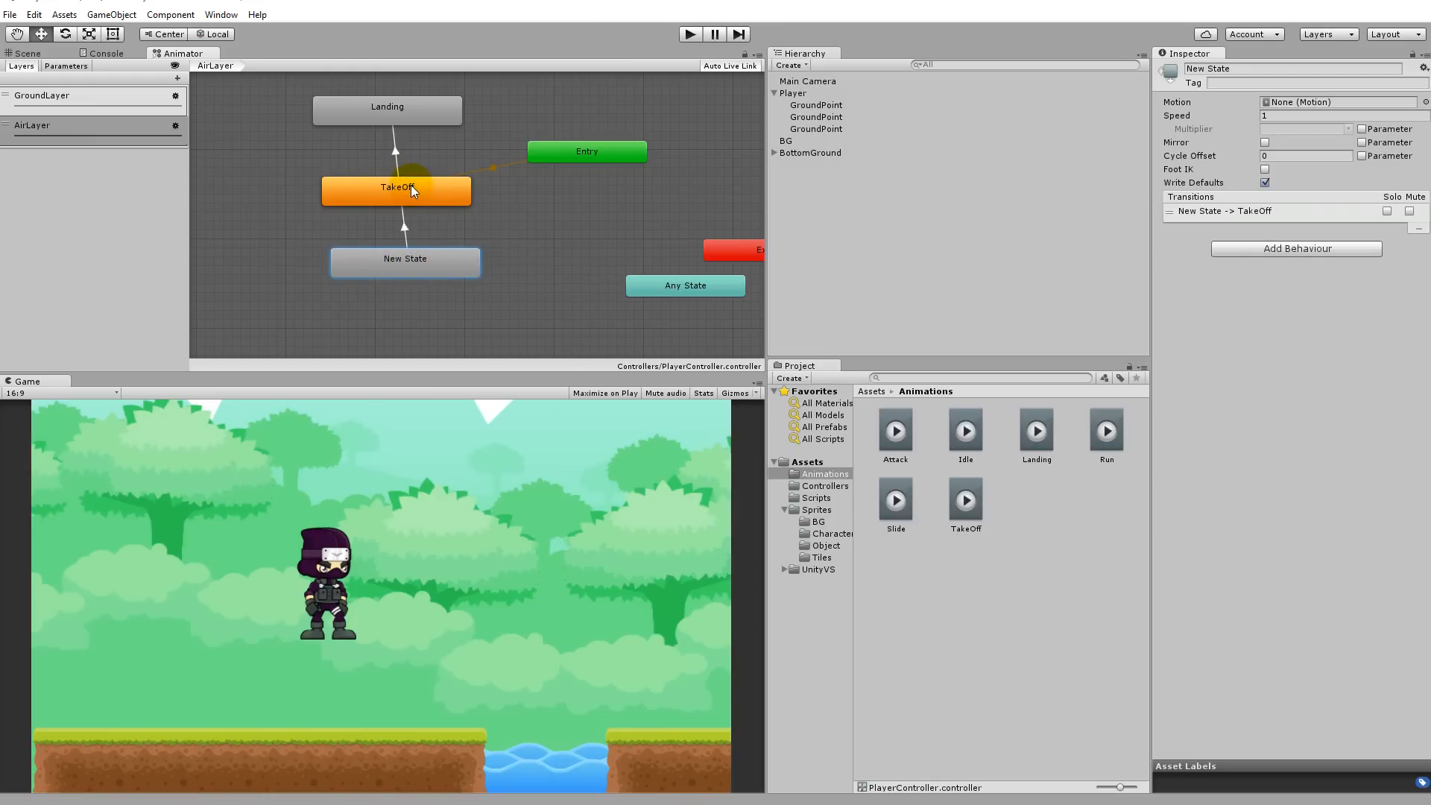
pyautogui.click(403, 226)
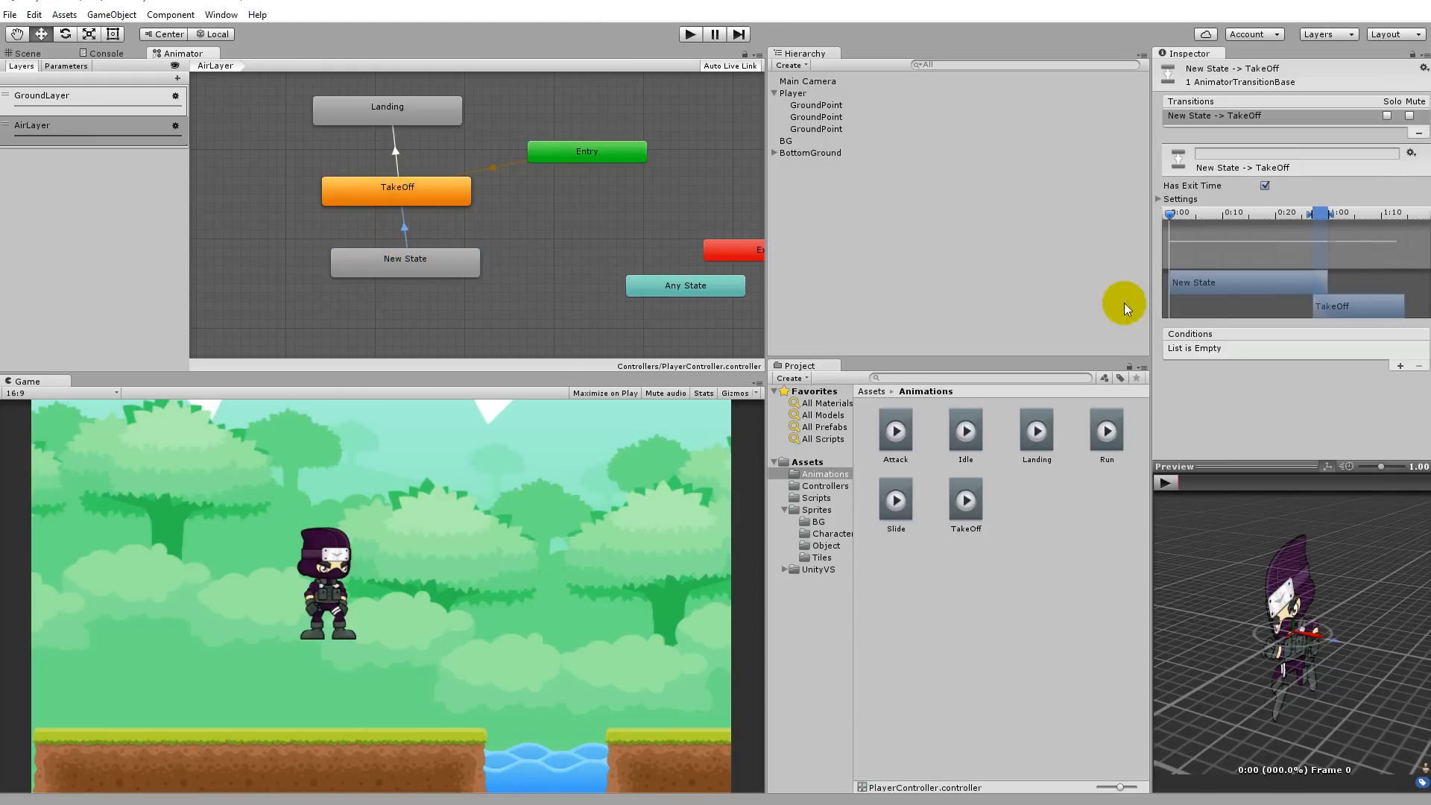
# Add a Trigger parameter named jump to the animator controller
pyautogui.click(75, 66)
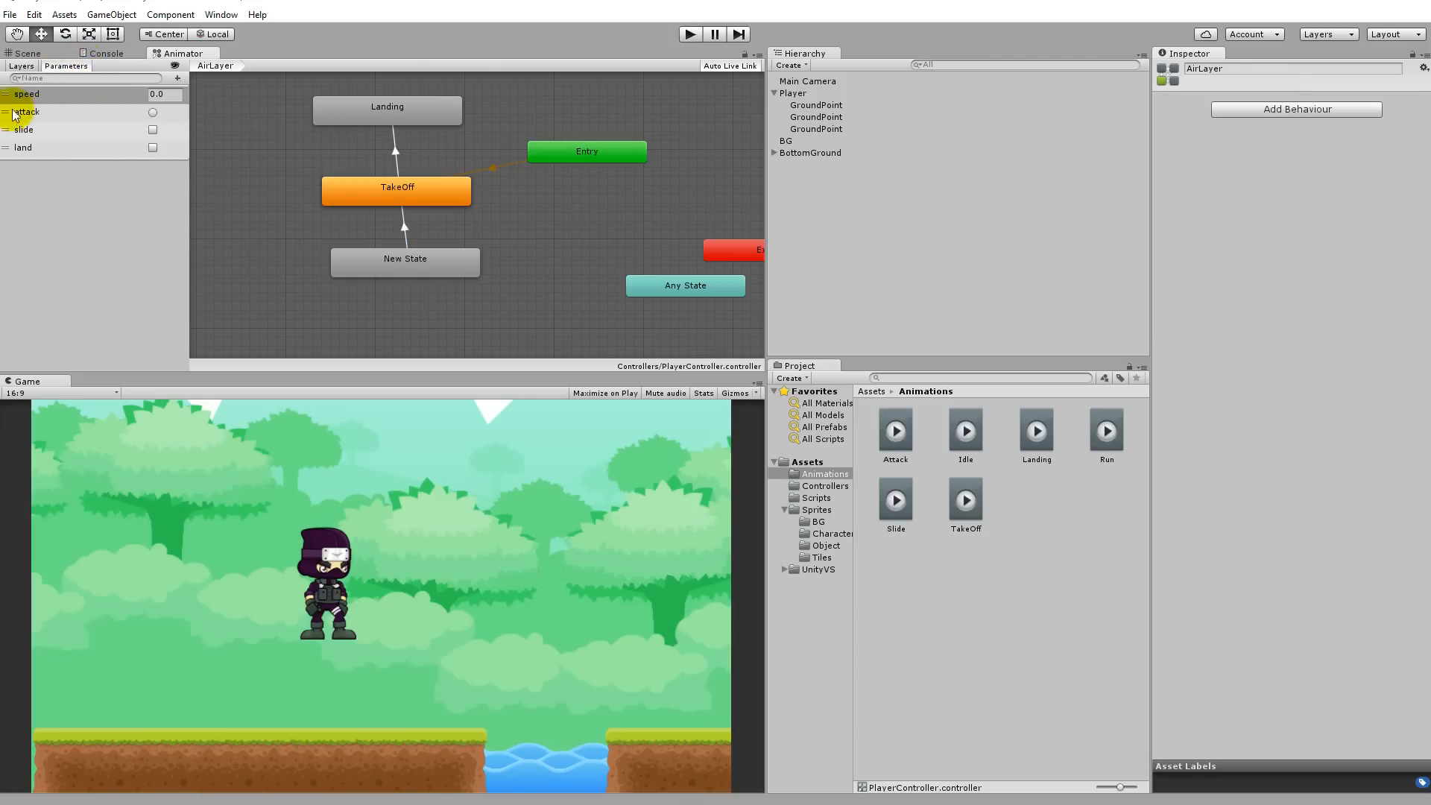
pyautogui.click(177, 79)
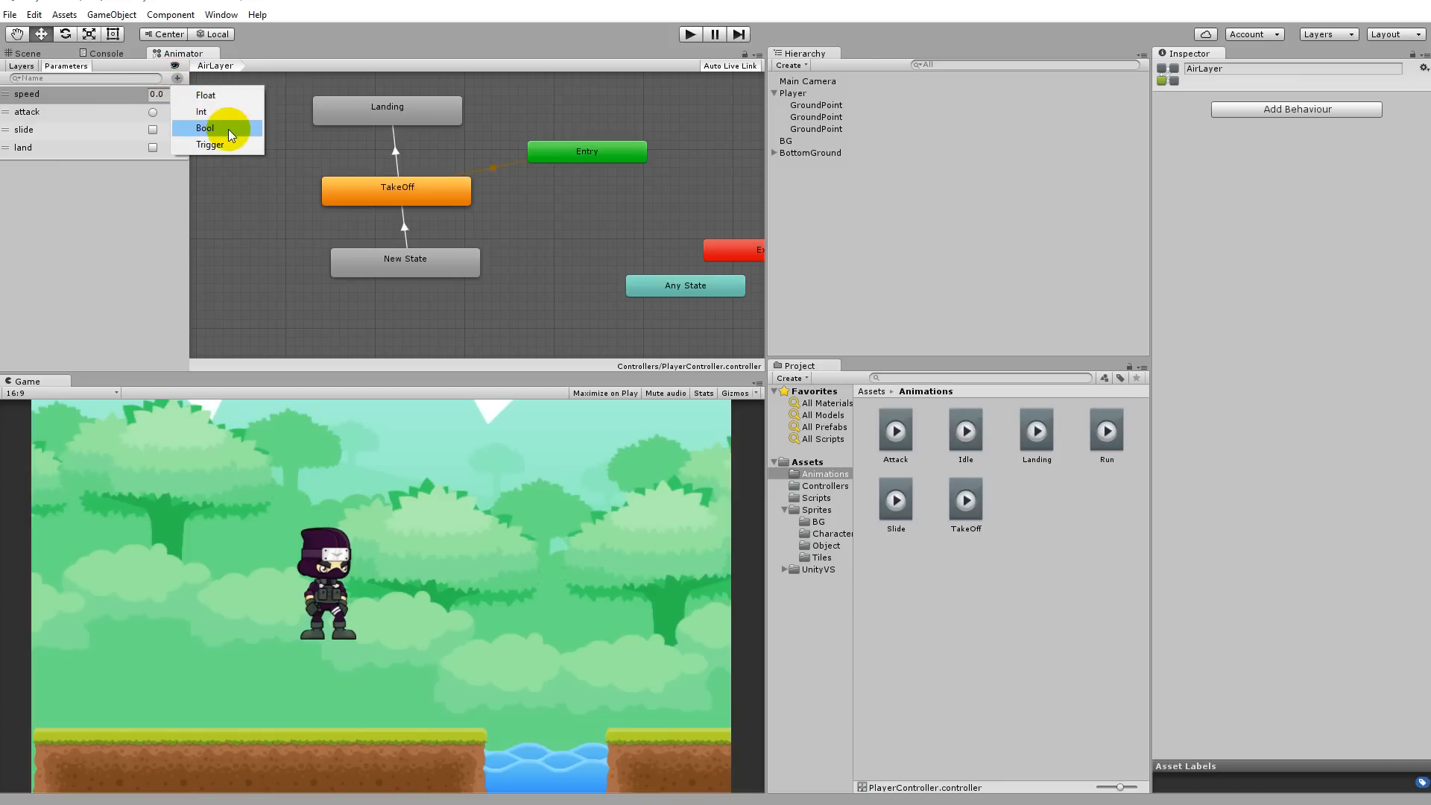
pyautogui.click(216, 144)
pyautogui.write('jump')
pyautogui.press('Return')
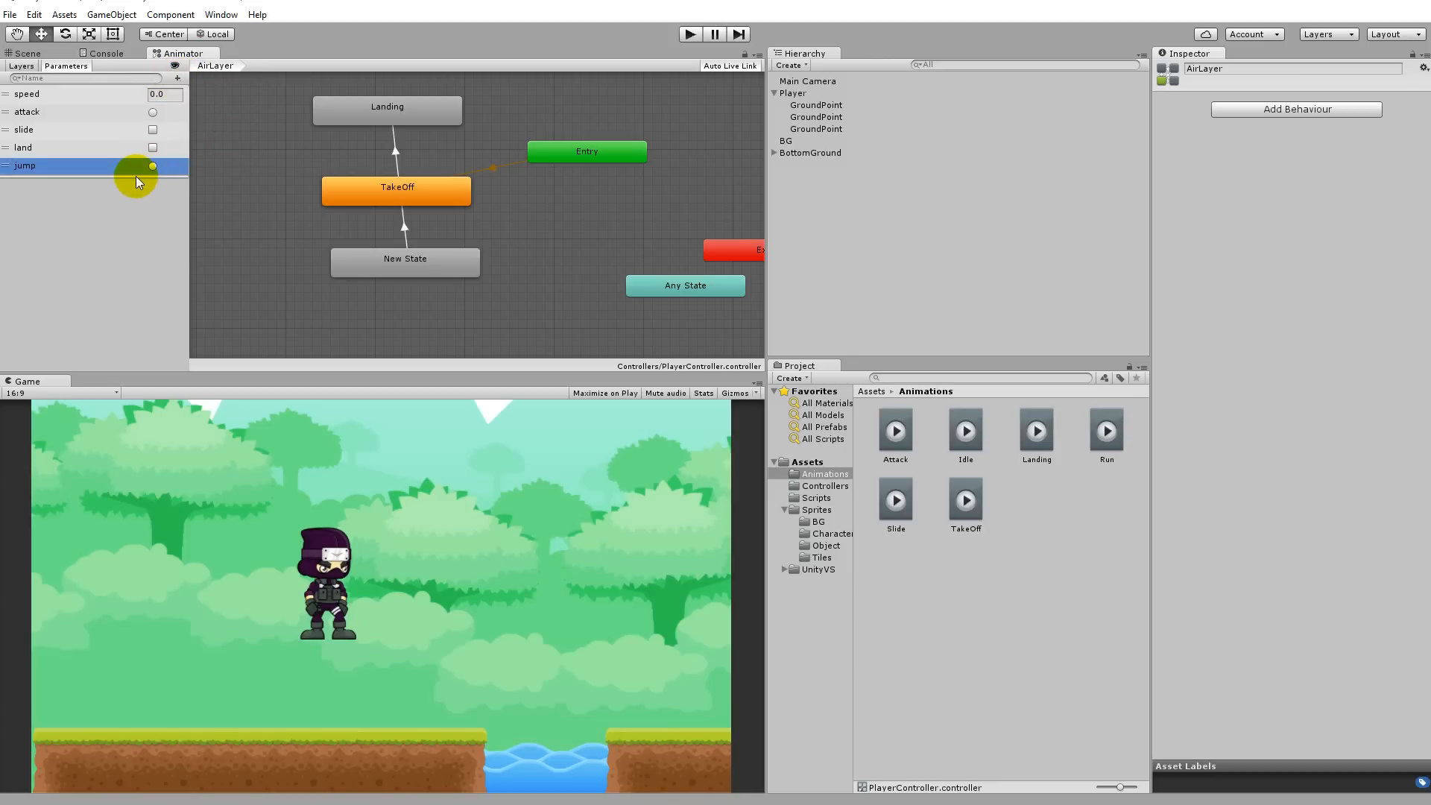
# Make New State the default state of AirLayer and rename it DefaultState
pyautogui.rightClick(409, 260)
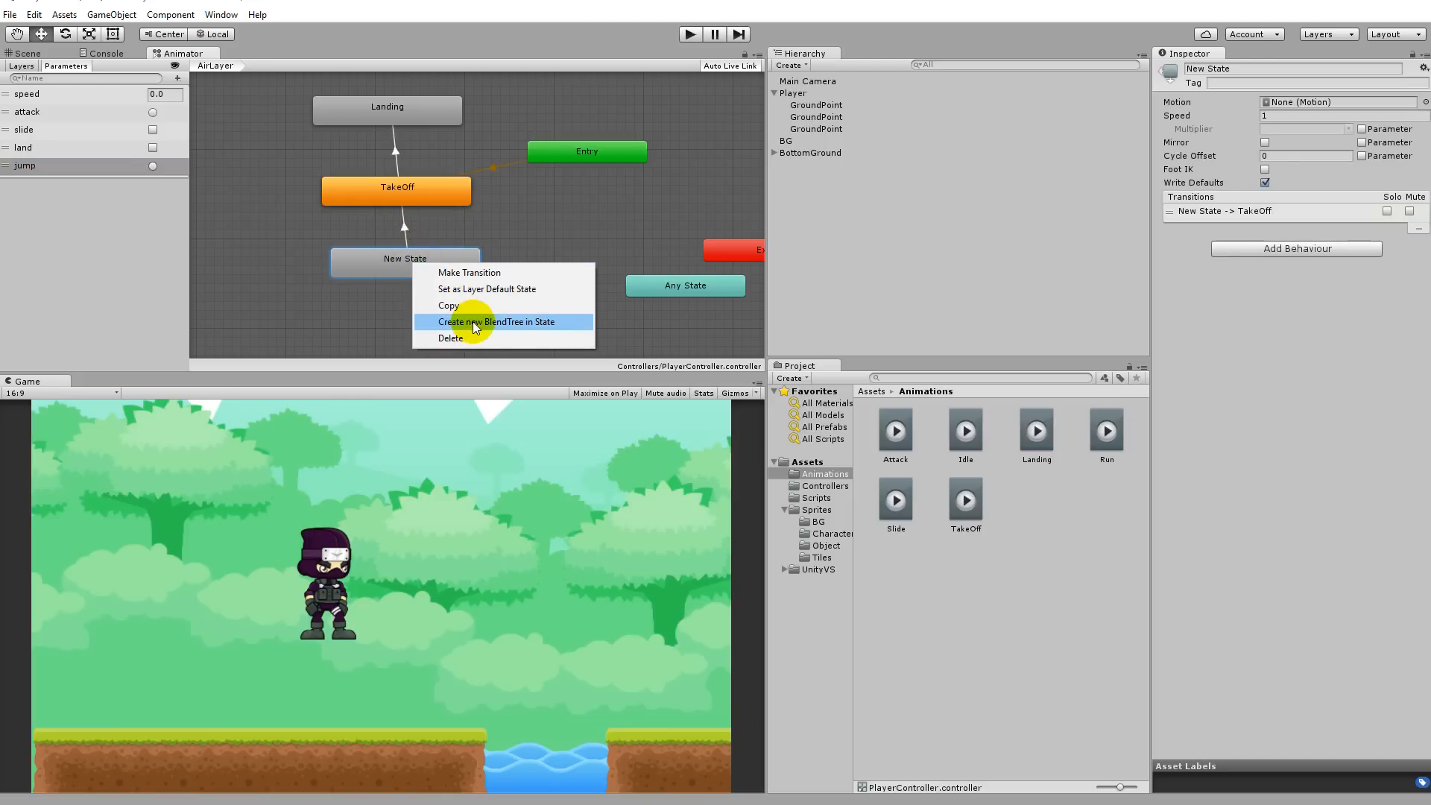
pyautogui.click(480, 289)
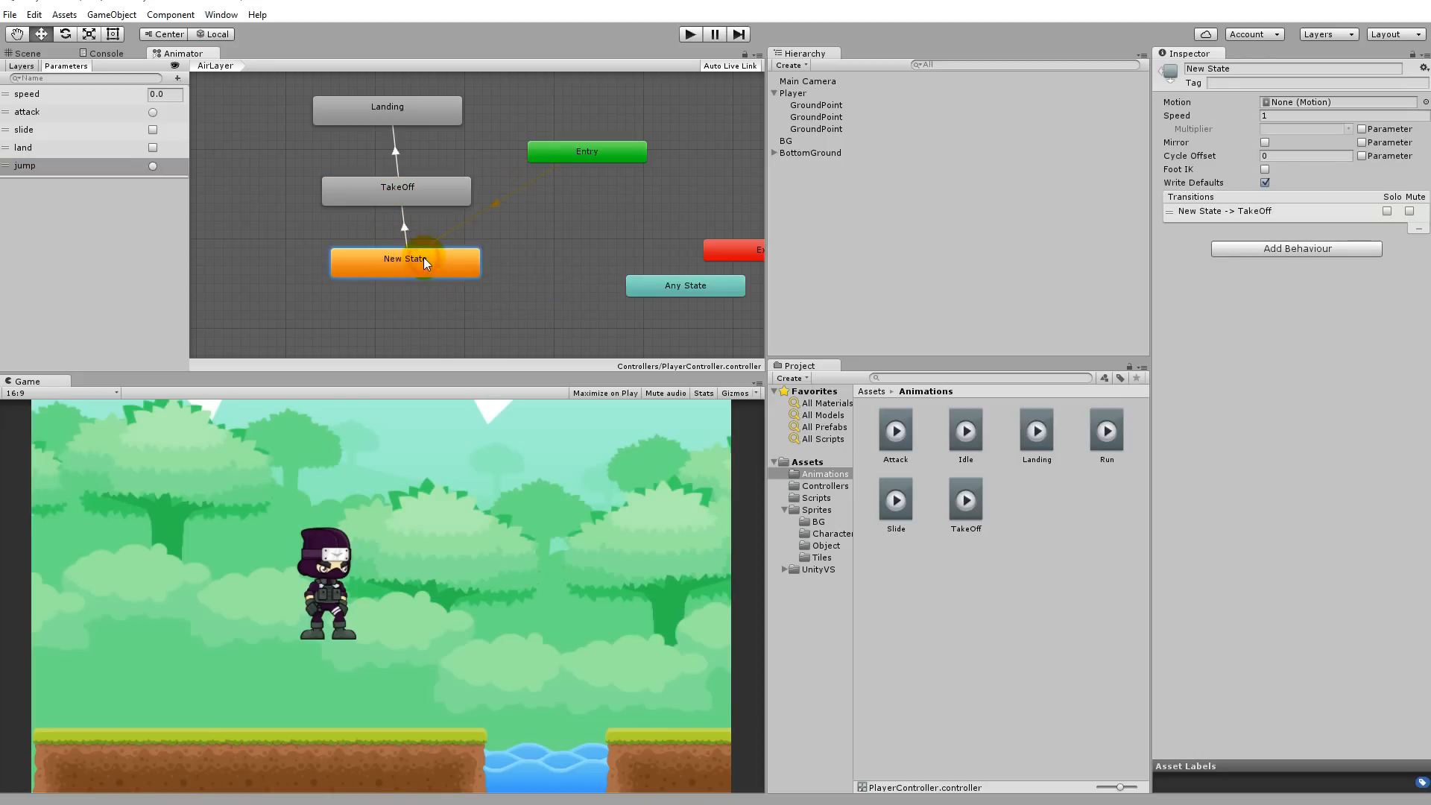
pyautogui.click(1220, 69)
pyautogui.write('DefaultState')
pyautogui.press('Return')
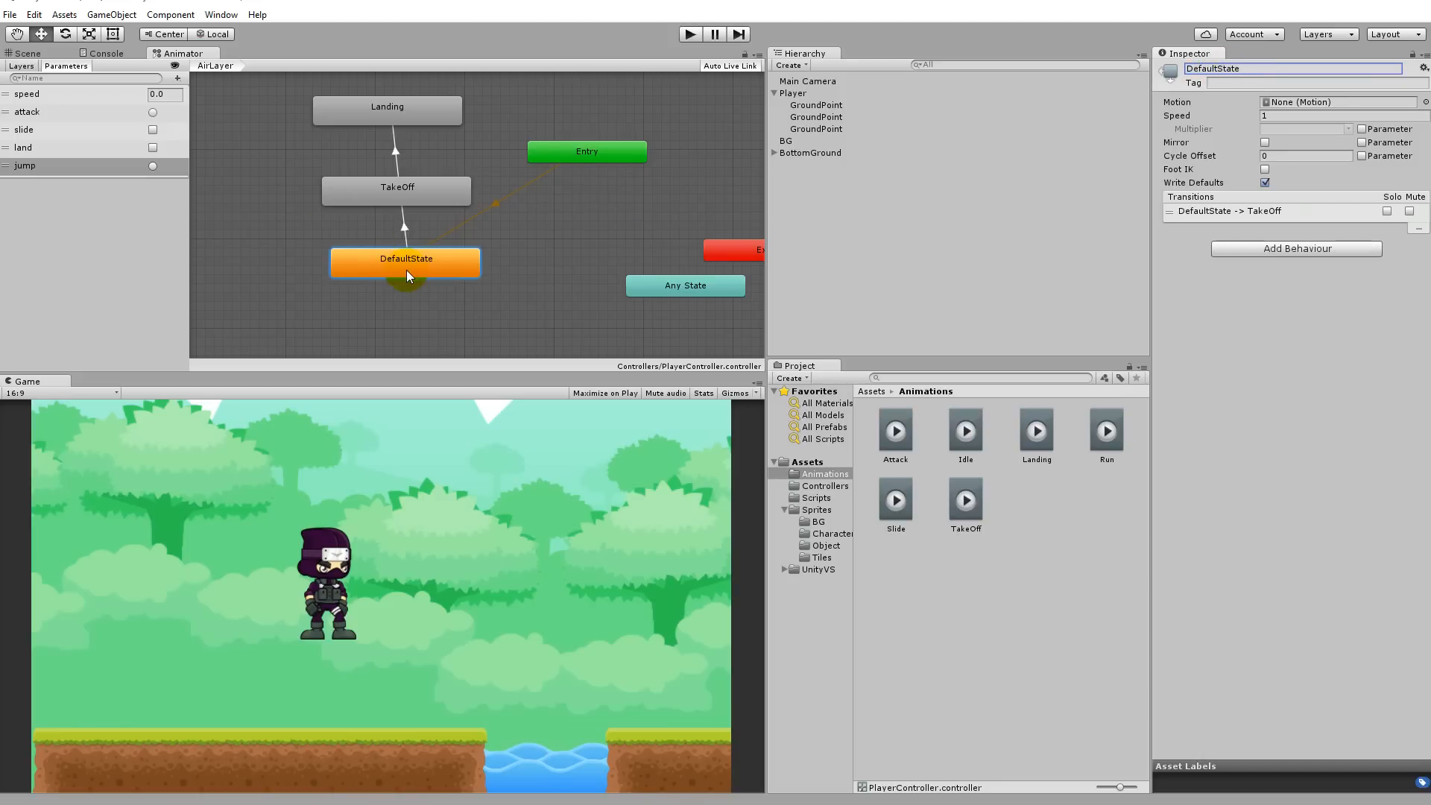
# On the DefaultState to TakeOff transition, disable Has Exit Time and Fixed Duration and set Transition Duration to 0
pyautogui.click(404, 231)
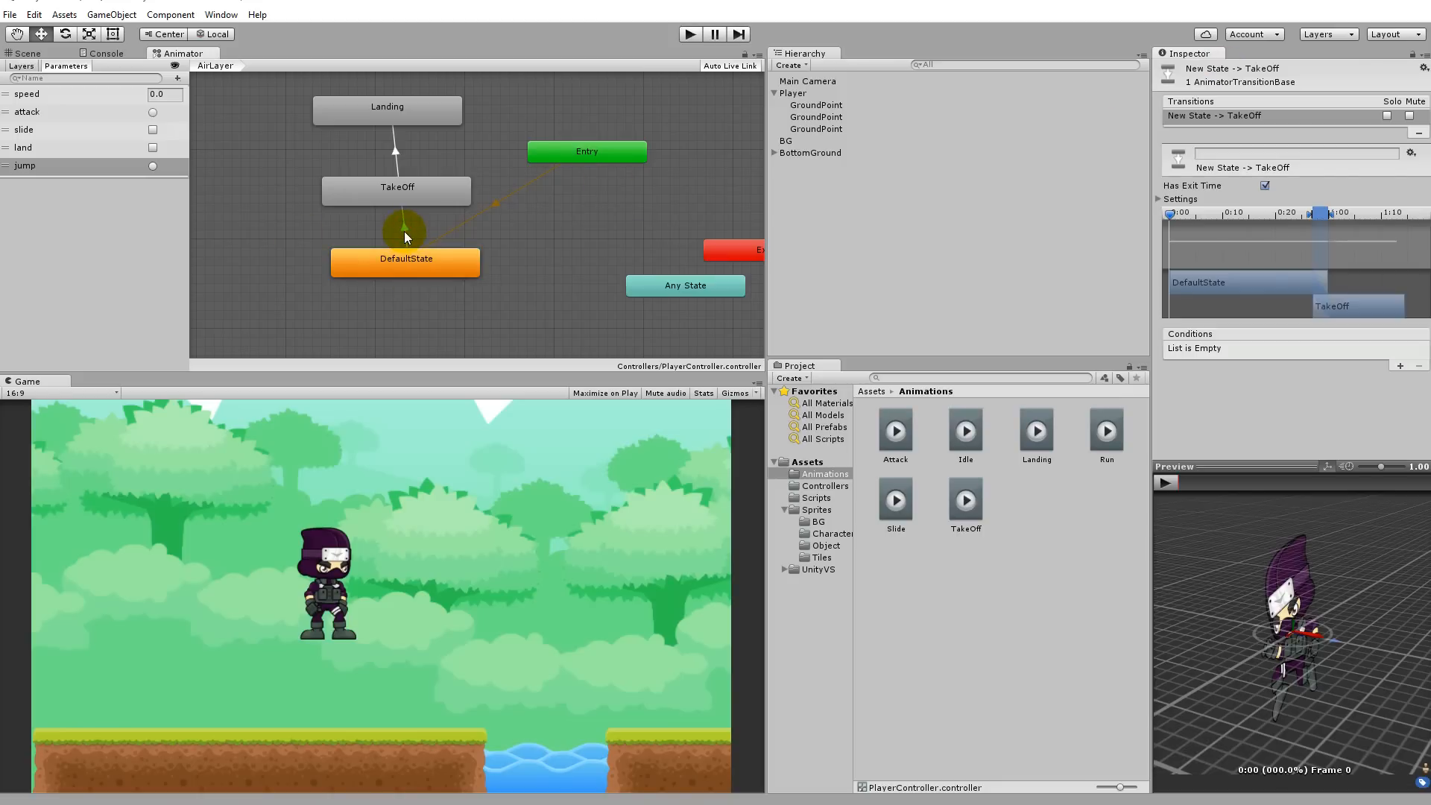
pyautogui.click(401, 192)
pyautogui.click(395, 154)
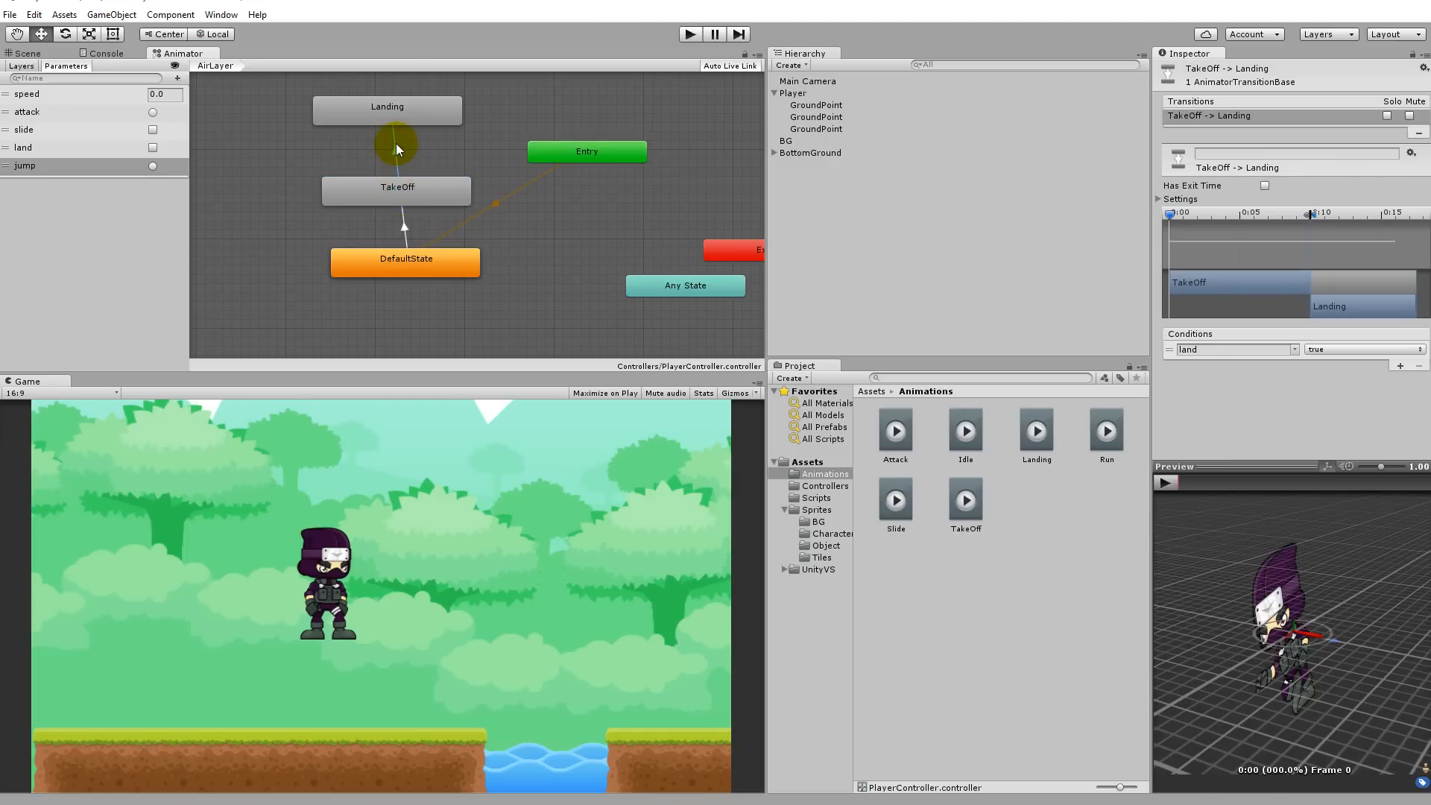
pyautogui.click(404, 232)
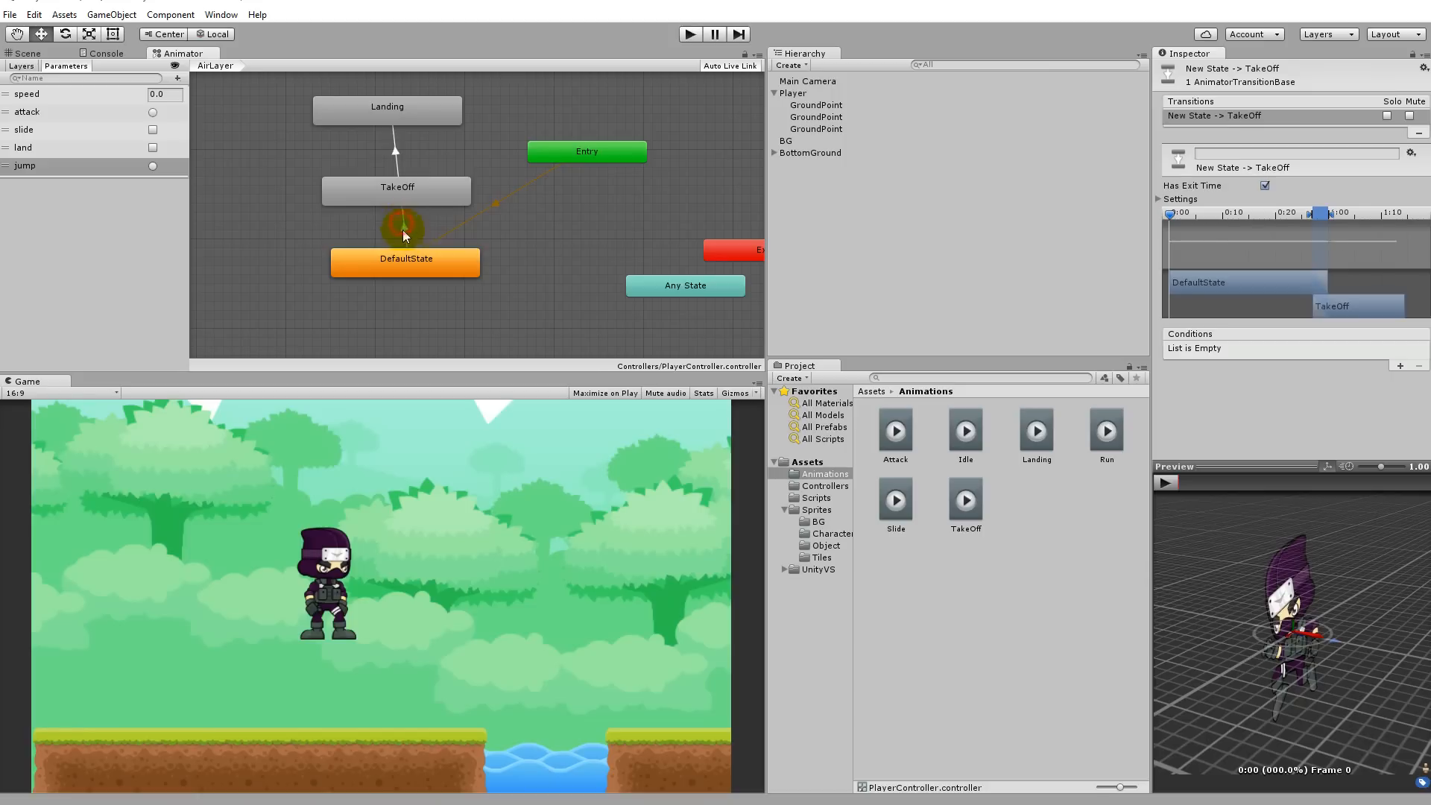
pyautogui.click(1265, 186)
pyautogui.click(1157, 198)
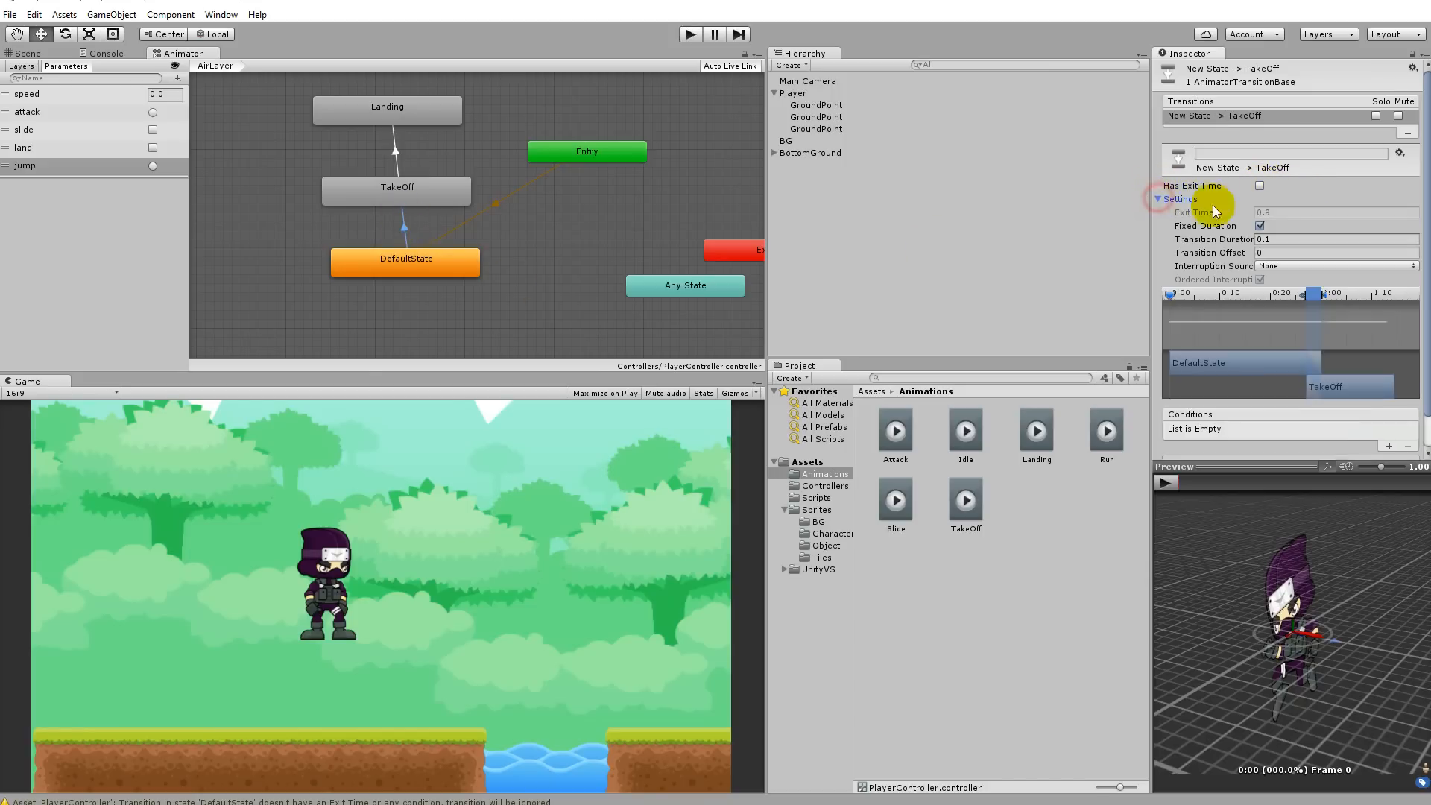
pyautogui.click(1259, 226)
pyautogui.click(1273, 239)
pyautogui.write('0')
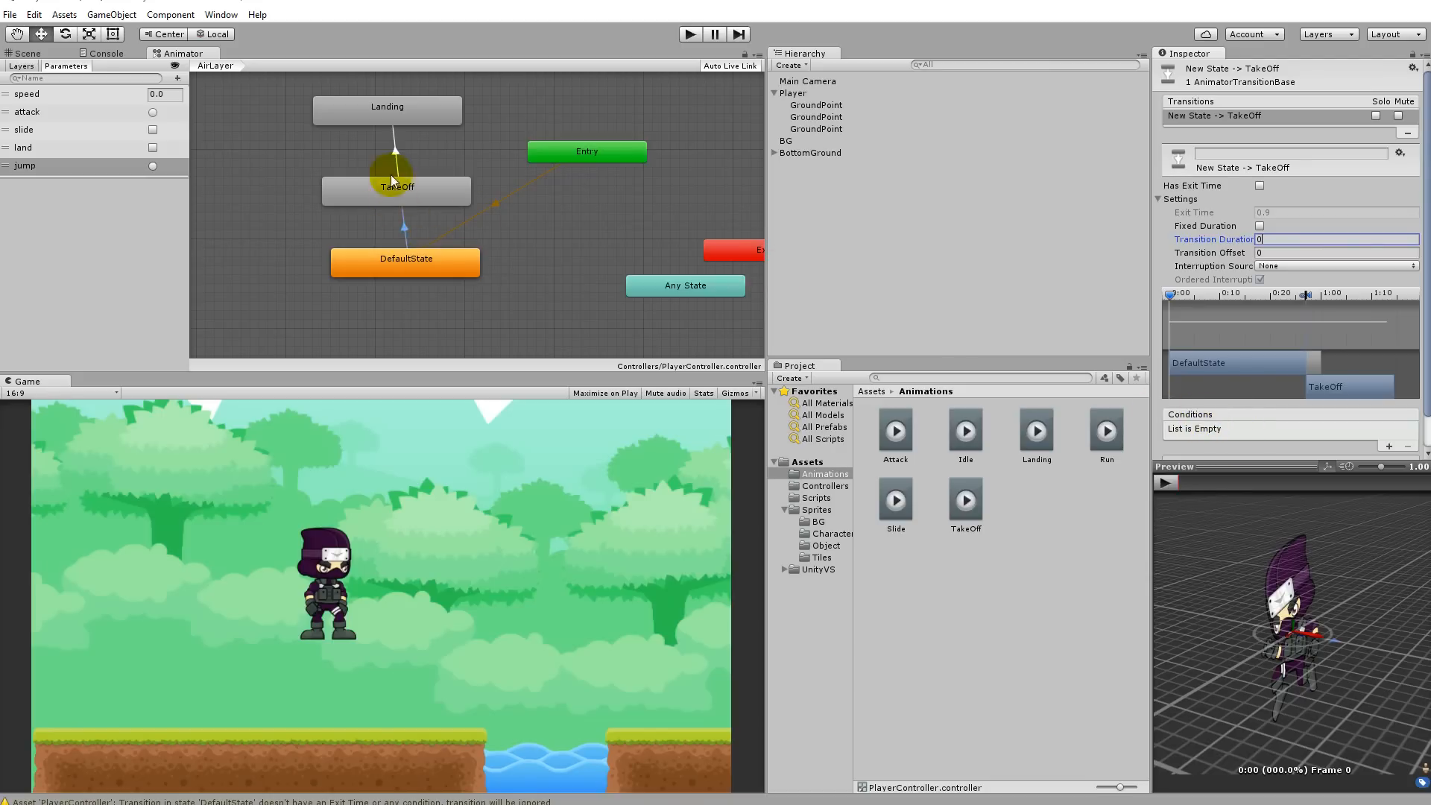
# Add a jump condition to the DefaultState to TakeOff transition
pyautogui.click(1388, 446)
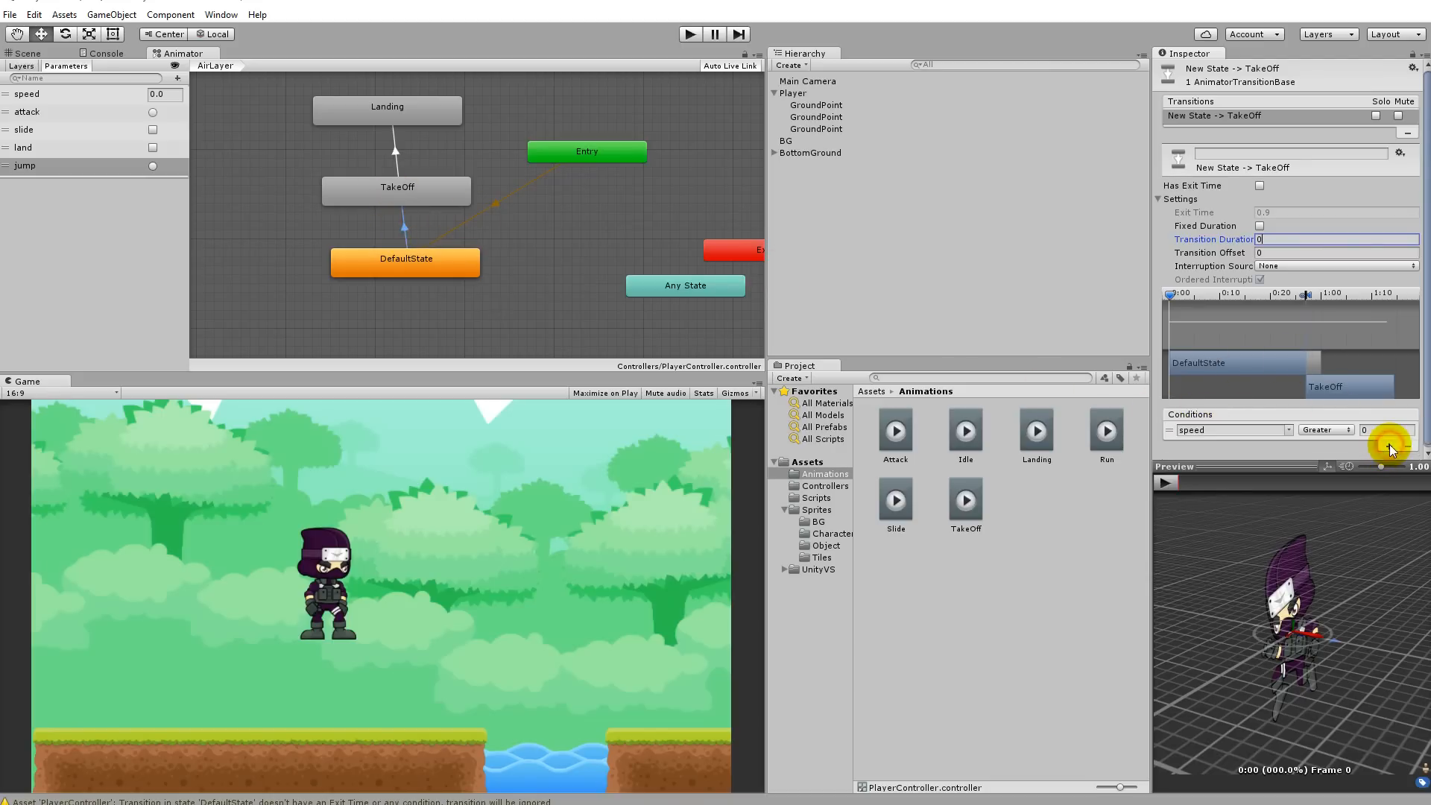
pyautogui.click(1289, 431)
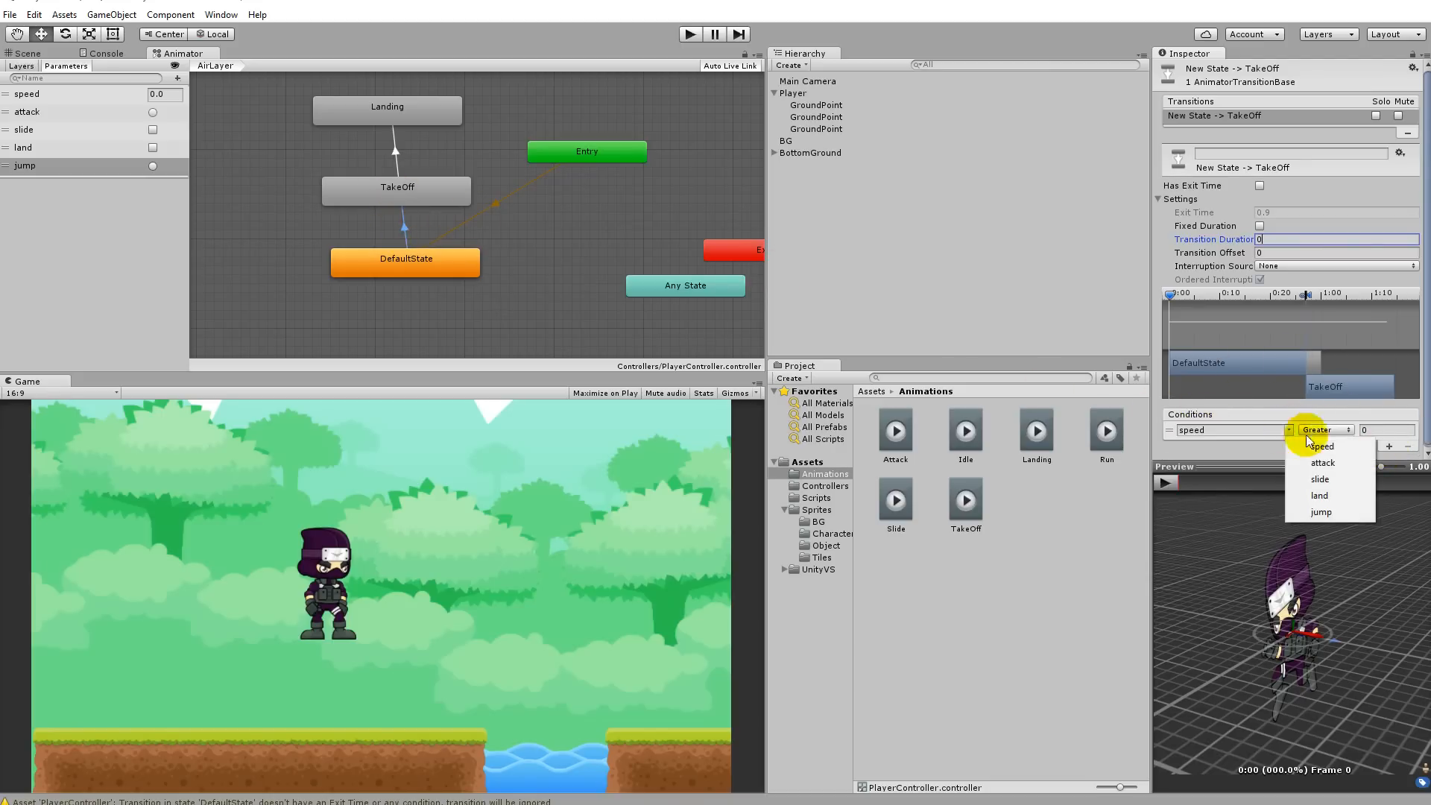
pyautogui.click(1322, 512)
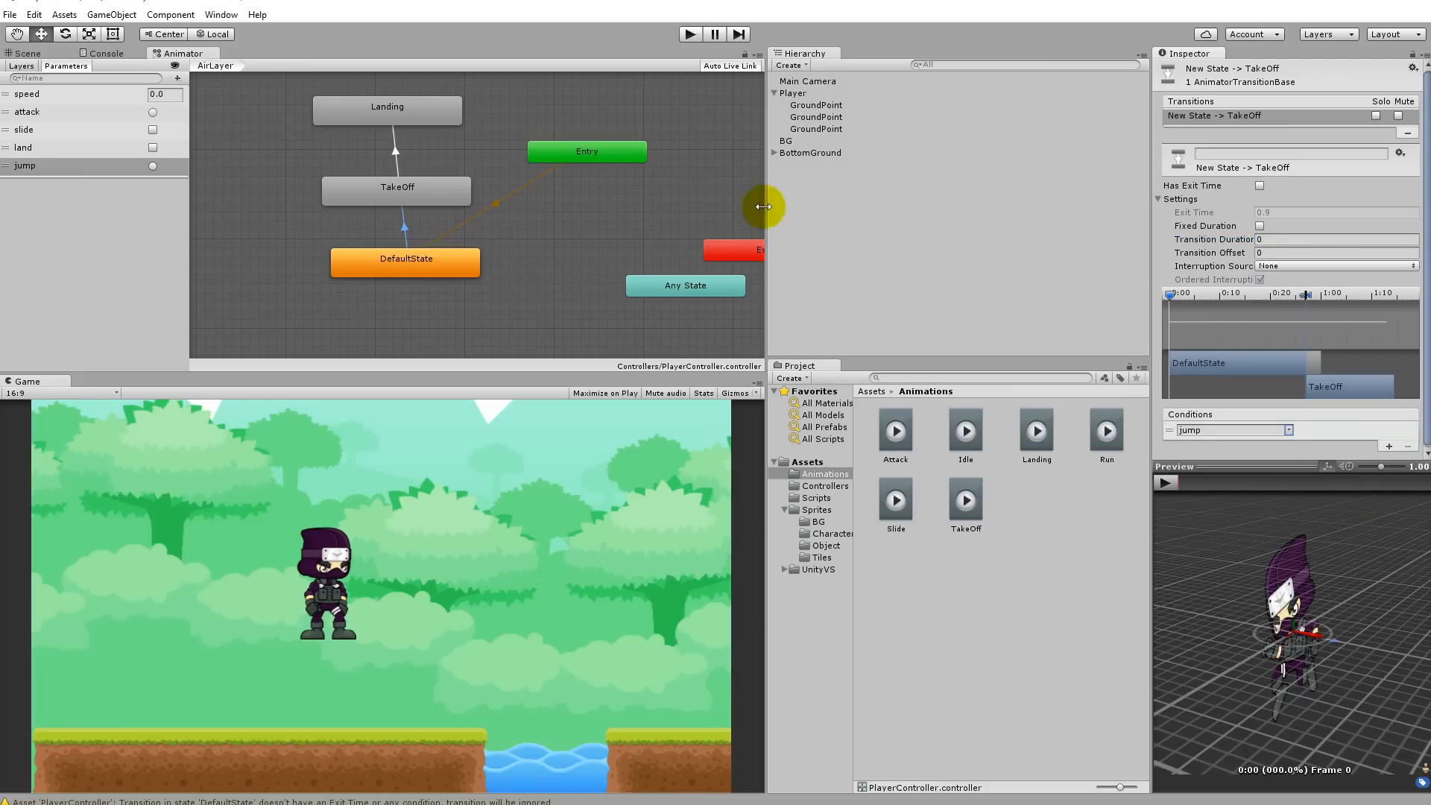
# Run the game and set AirLayer's weight to 1 while it plays
pyautogui.click(689, 35)
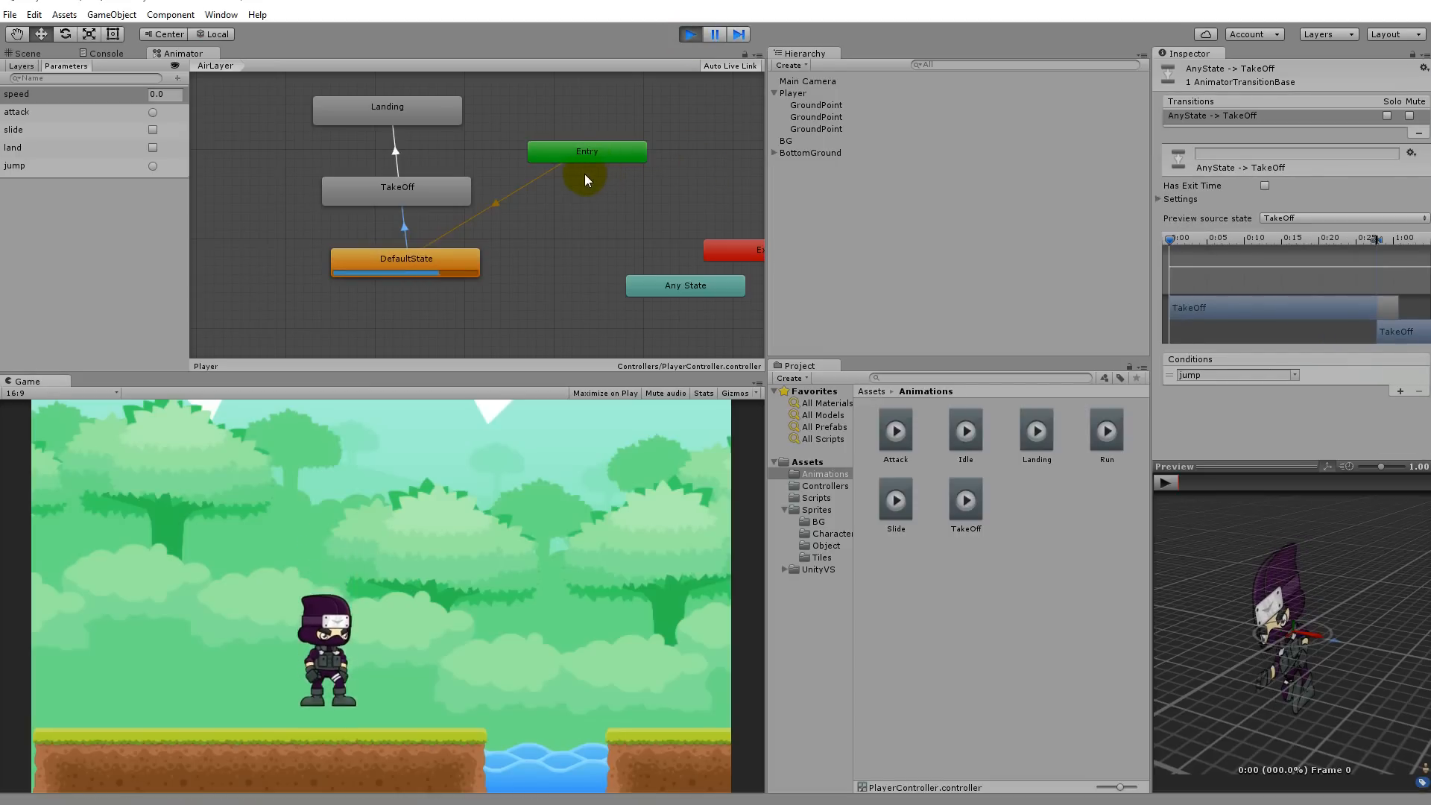
pyautogui.click(22, 66)
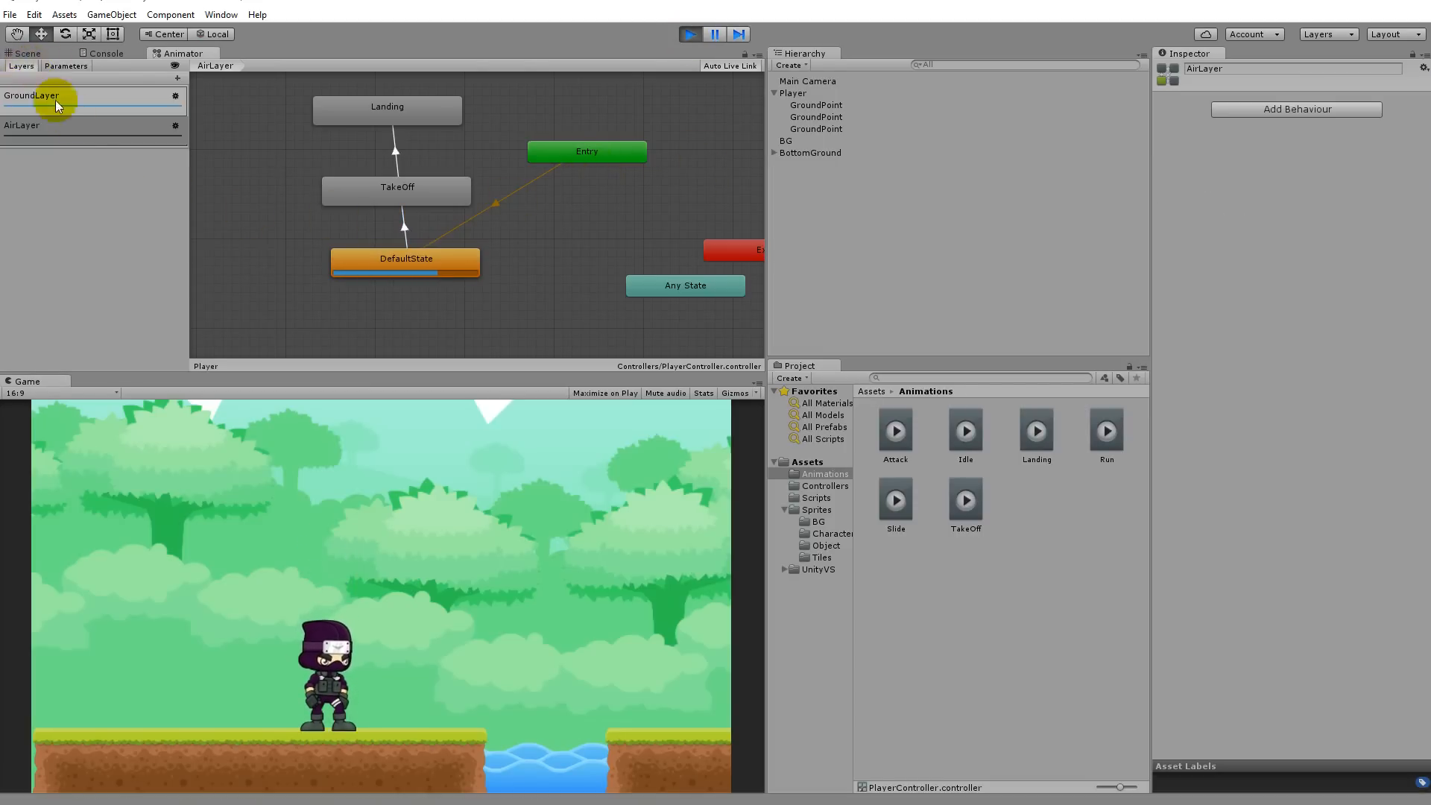
pyautogui.click(175, 125)
pyautogui.moveTo(274, 128); pyautogui.dragTo(386, 132)
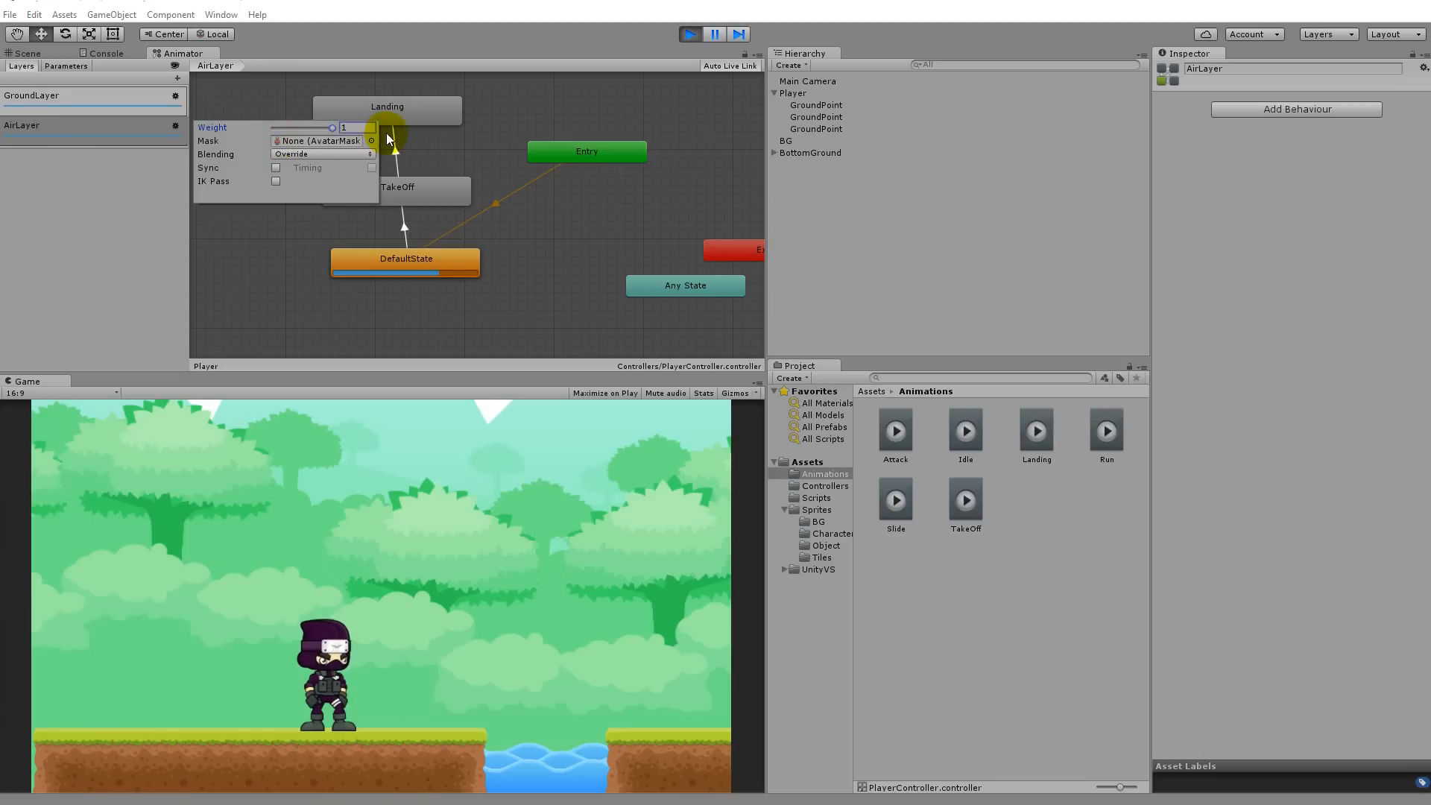
# Fire the jump trigger and enable land in the running game to test TakeOff and Landing, and stop playing
pyautogui.click(61, 66)
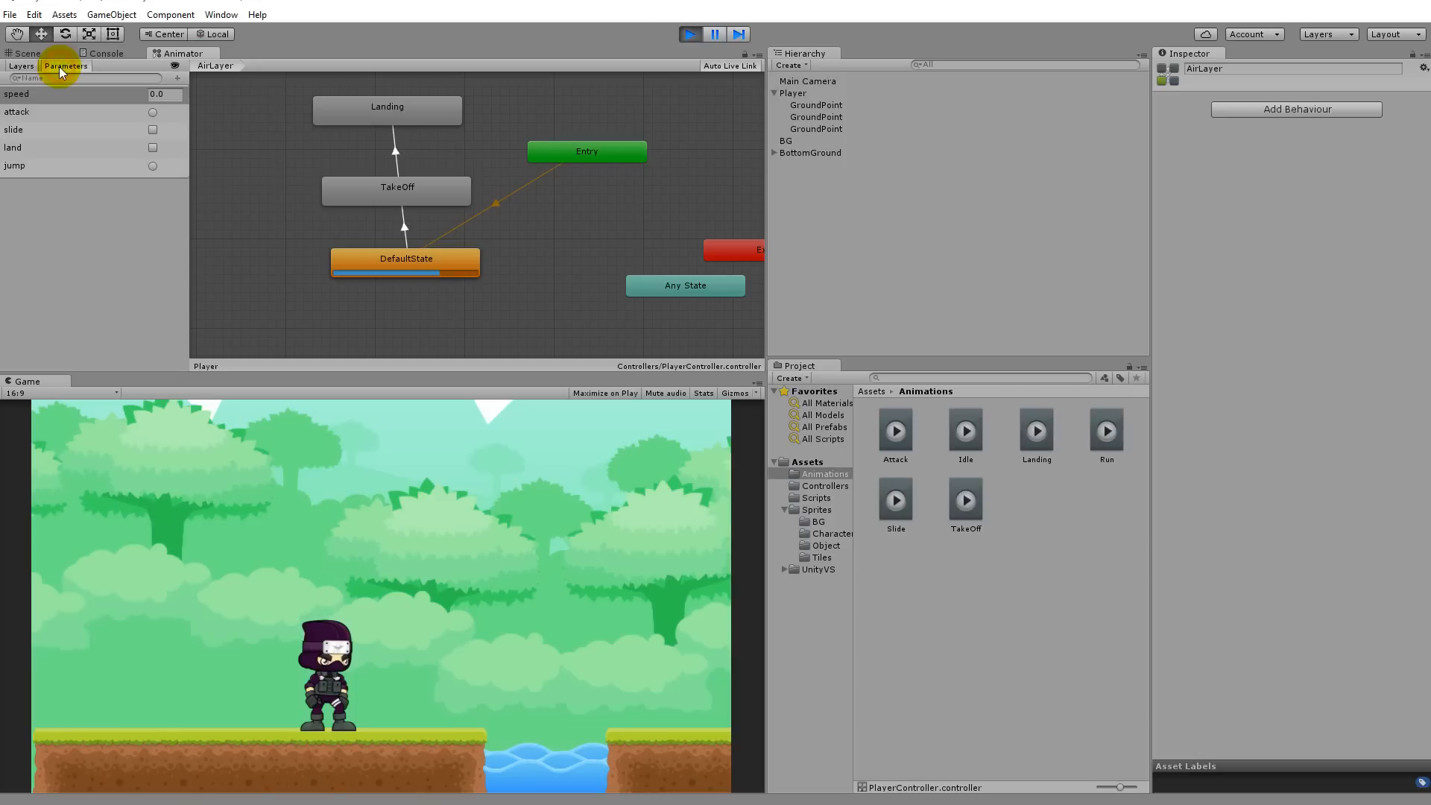
pyautogui.click(154, 166)
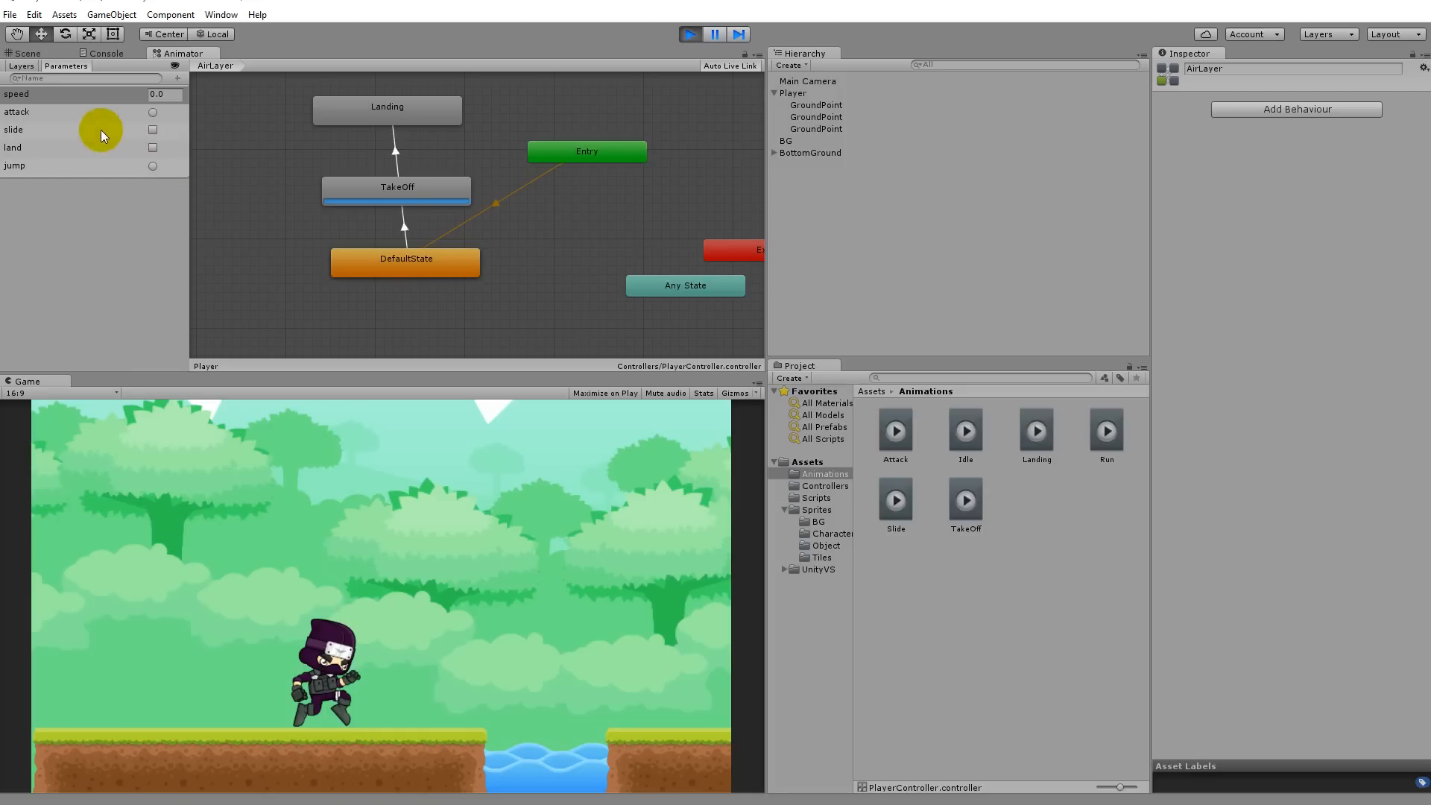
pyautogui.click(152, 148)
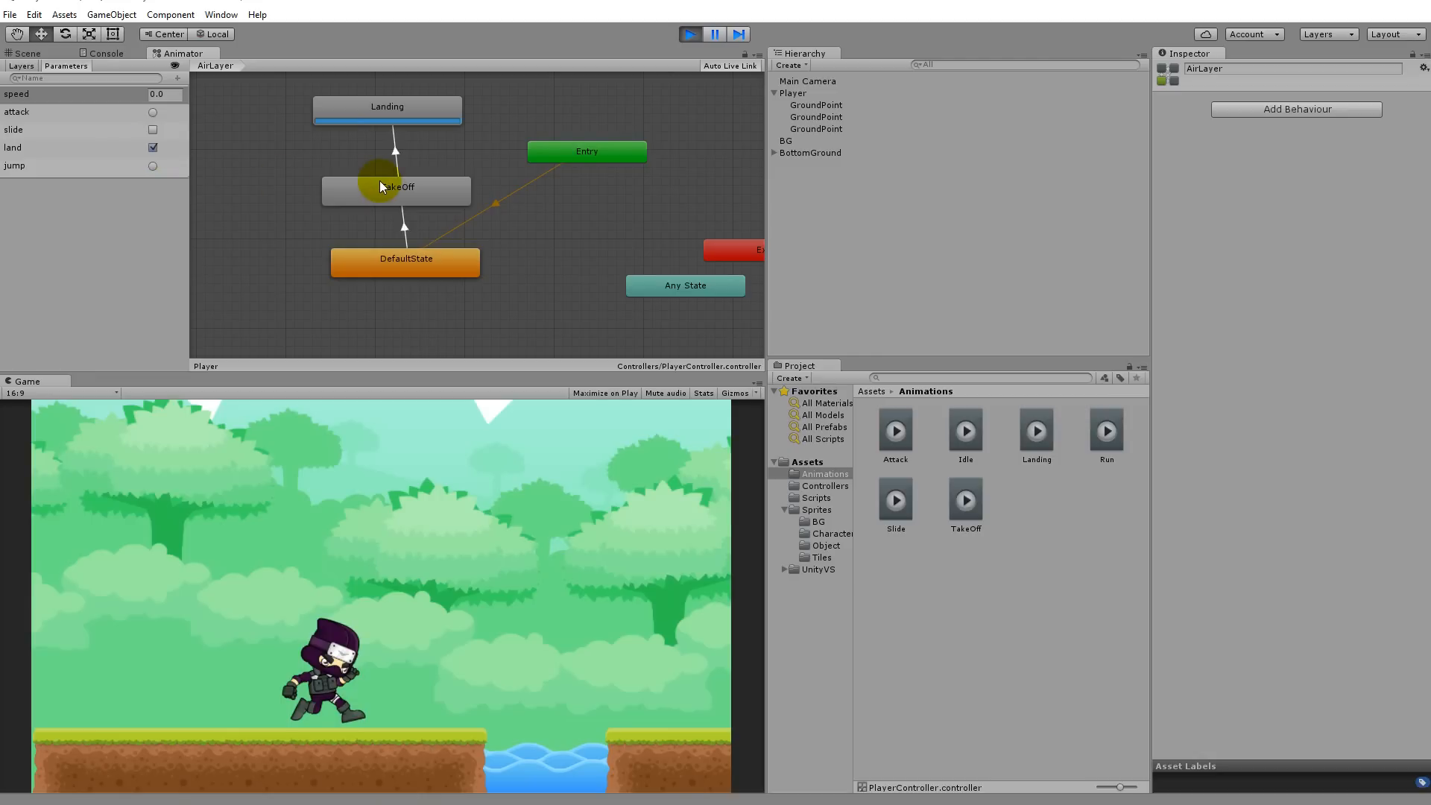
pyautogui.click(690, 34)
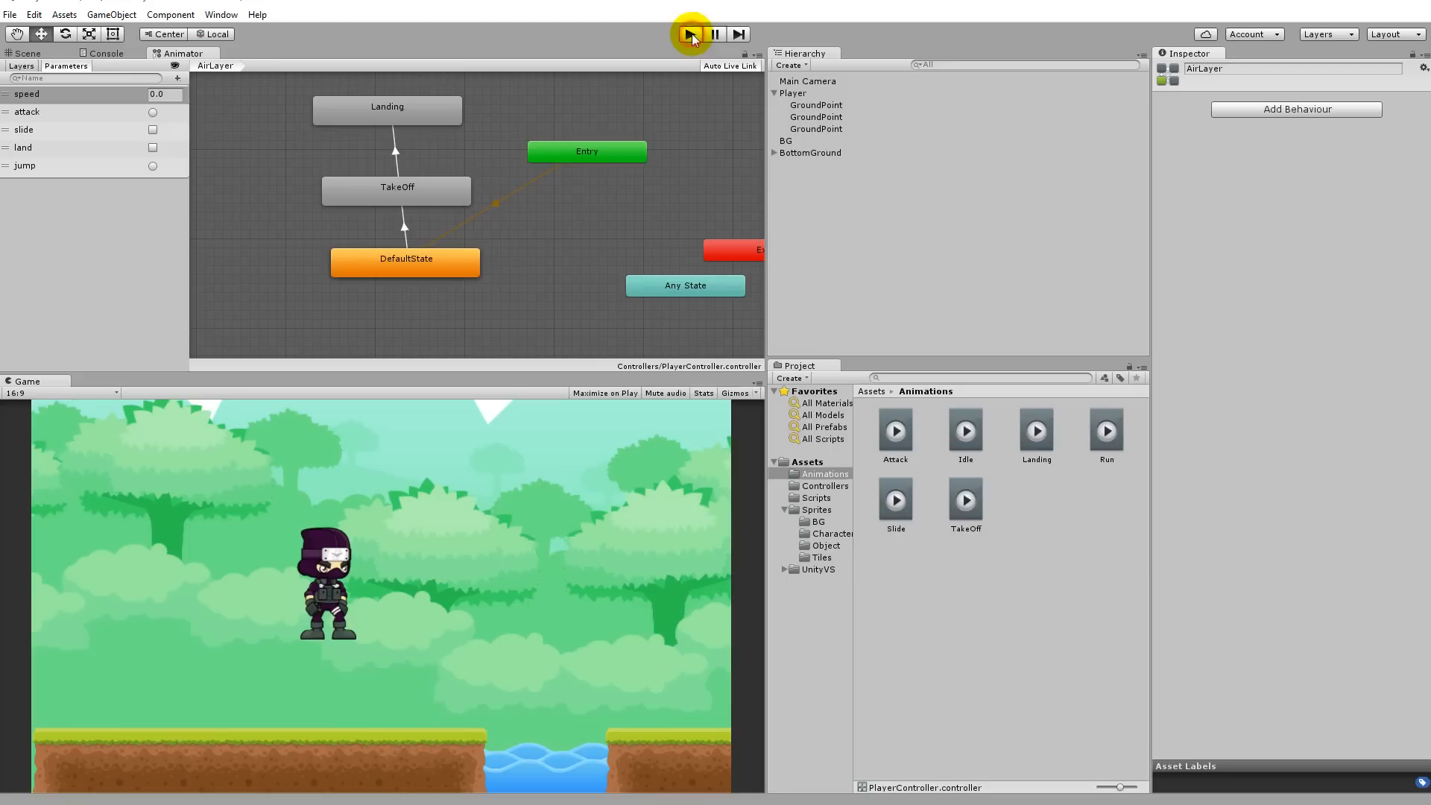
# Move the Any State node directly beneath DefaultState
pyautogui.moveTo(663, 285); pyautogui.dragTo(413, 312)
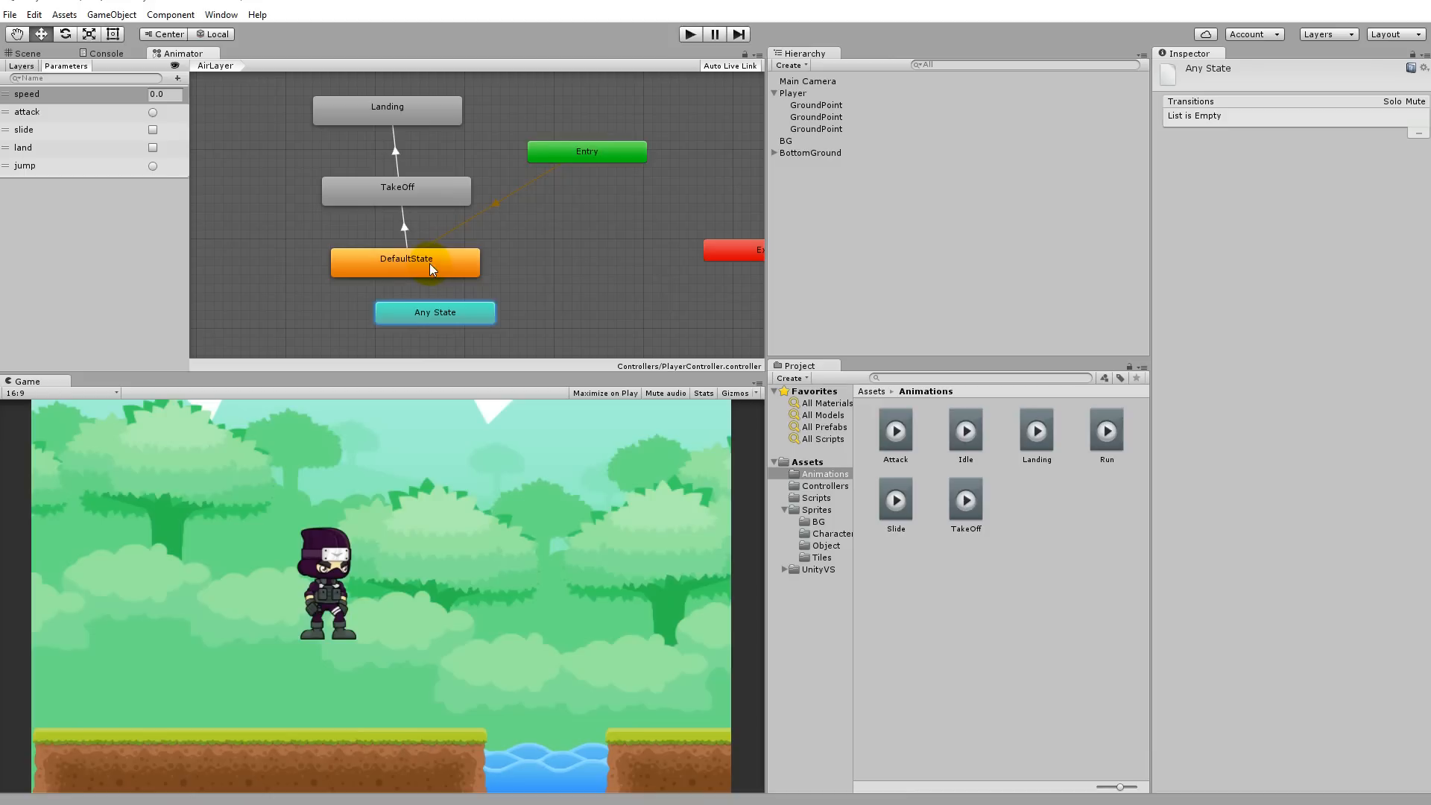
# Retest the game with AirLayer's weight raised, firing jump and switching land on and off, and stop playing
pyautogui.click(691, 34)
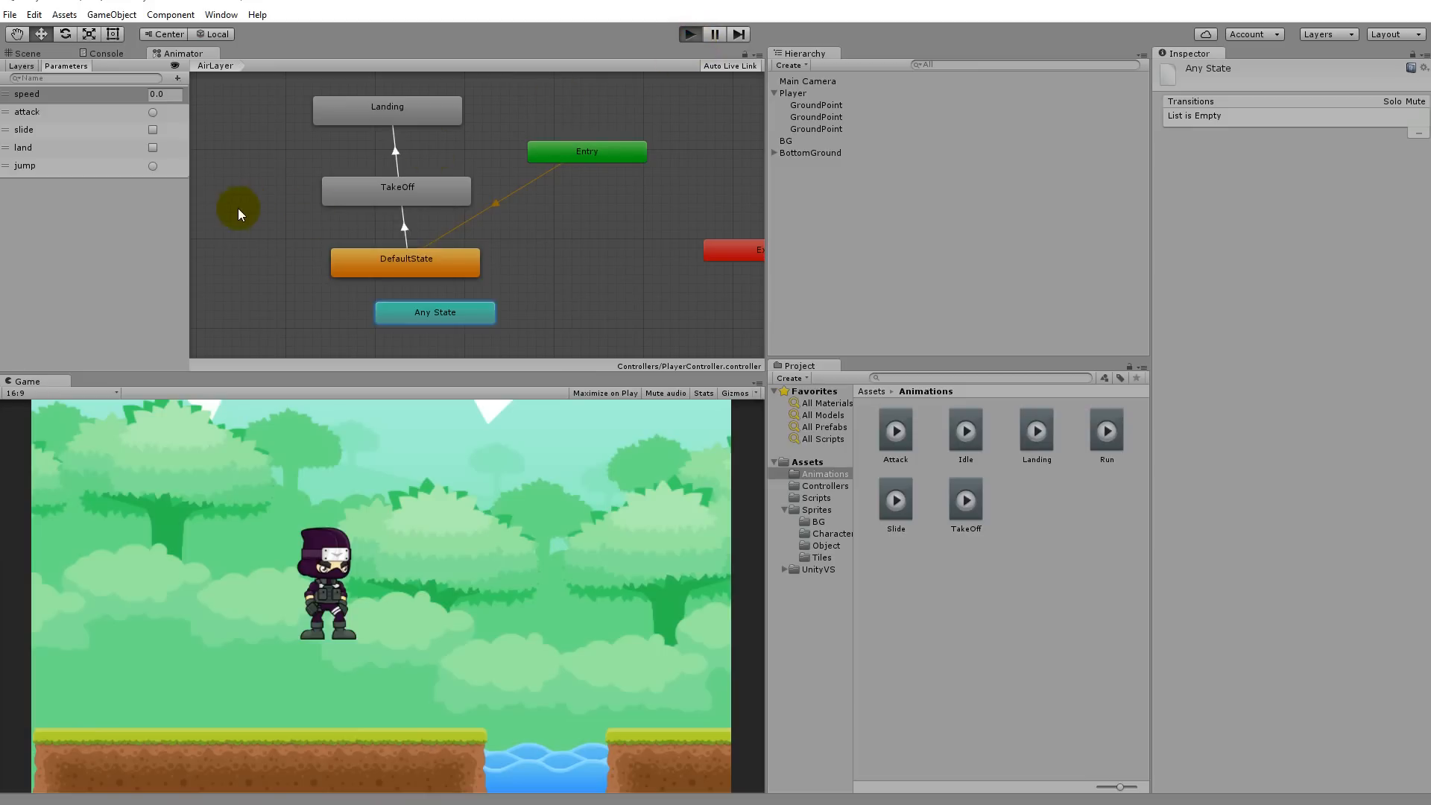
pyautogui.click(21, 66)
pyautogui.click(175, 125)
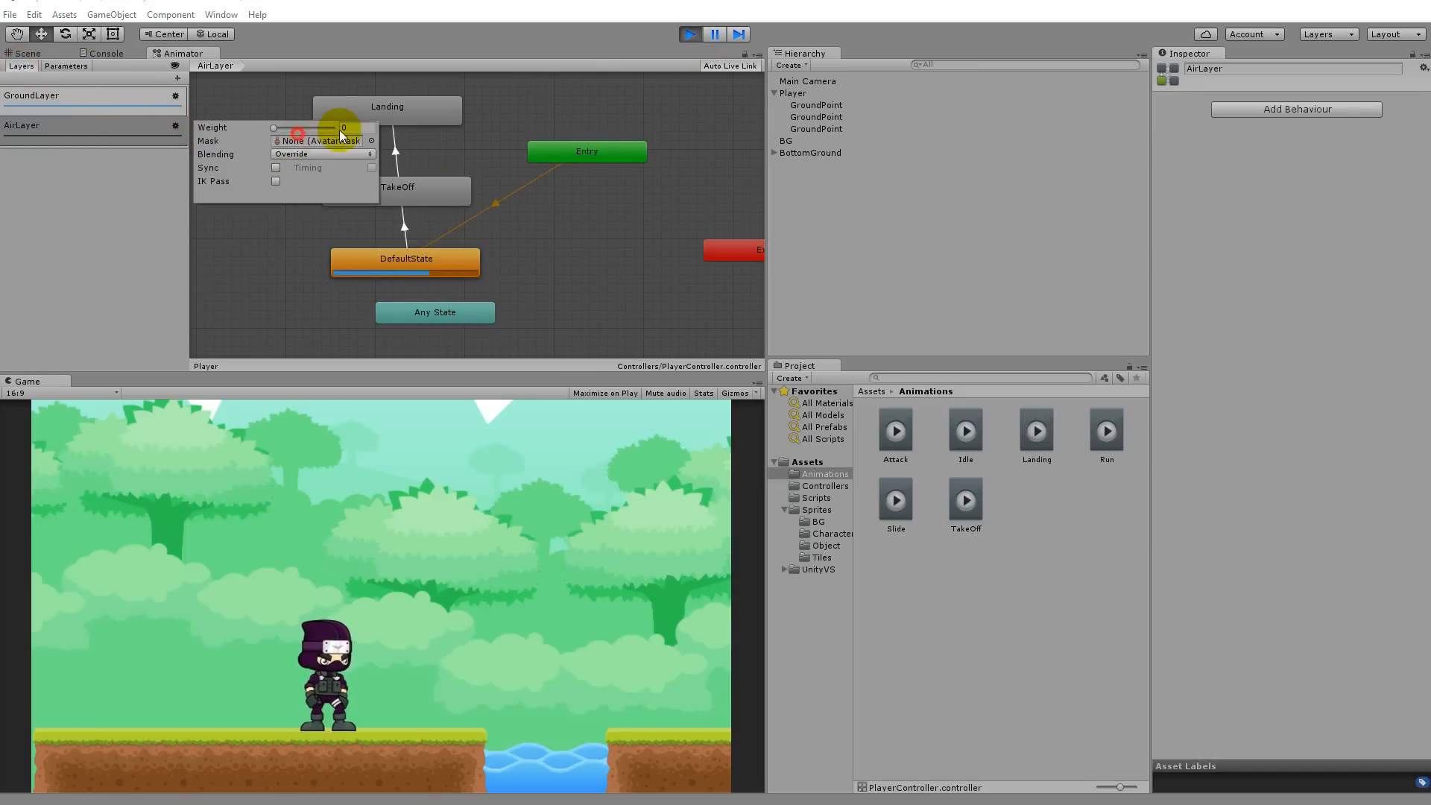
pyautogui.click(66, 66)
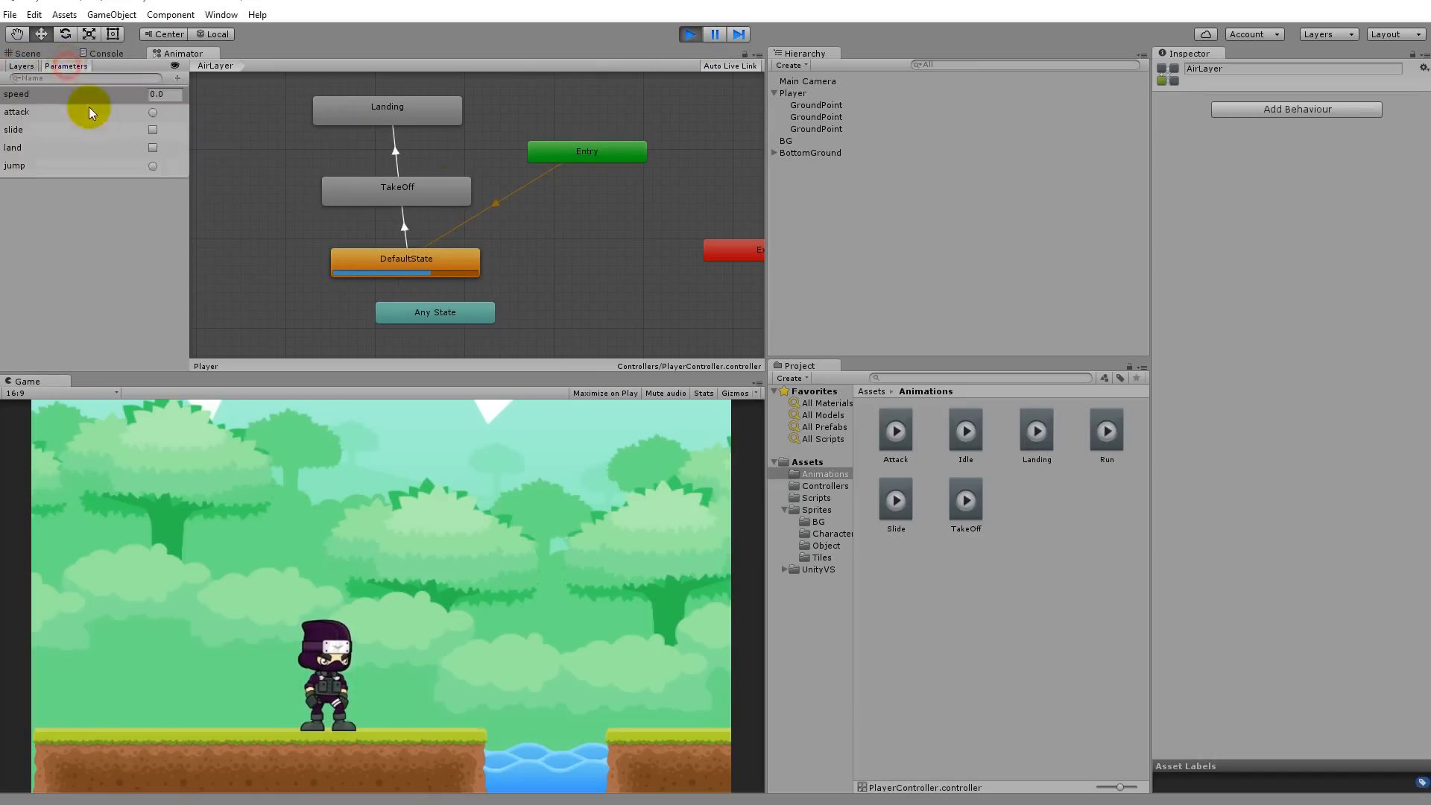
pyautogui.click(152, 166)
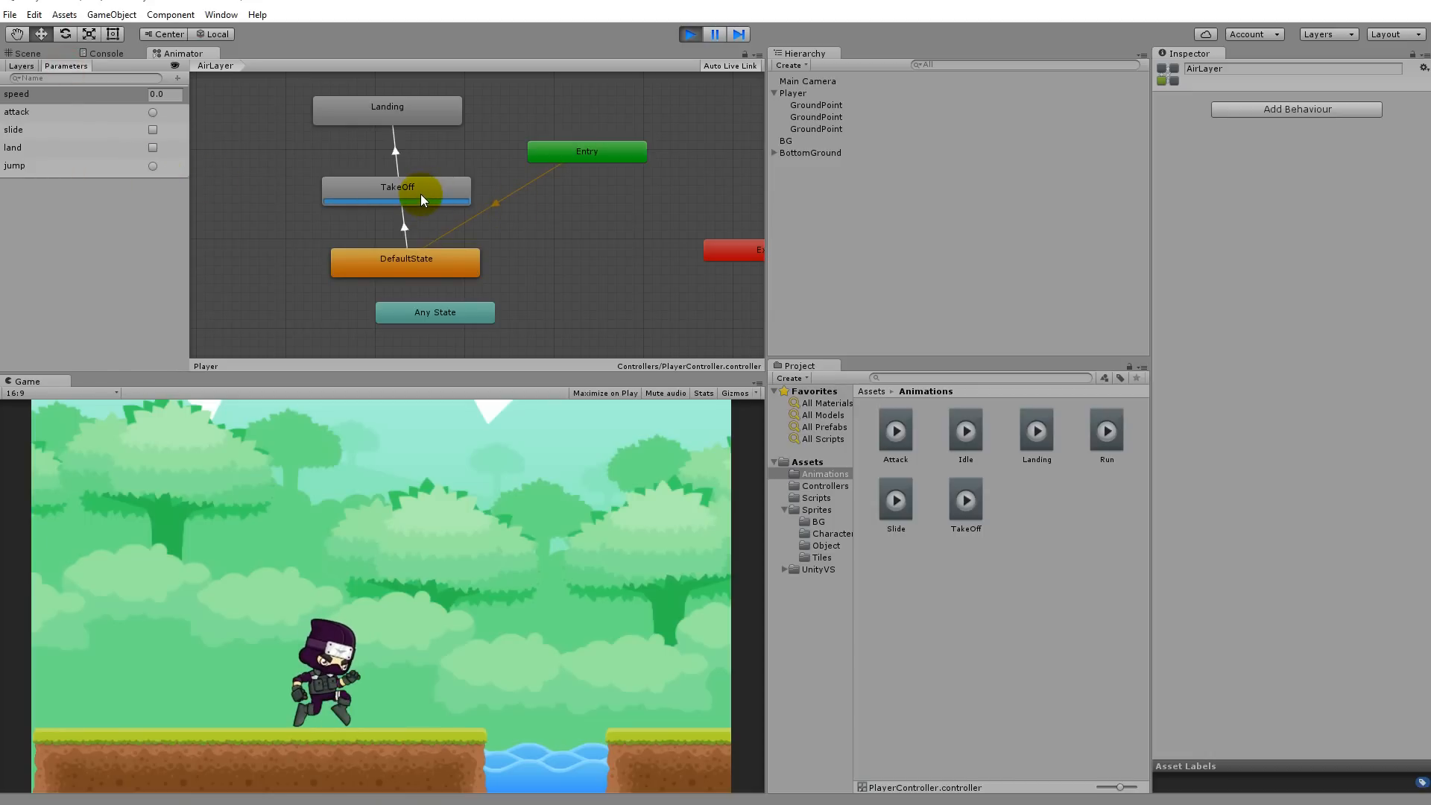
pyautogui.click(153, 148)
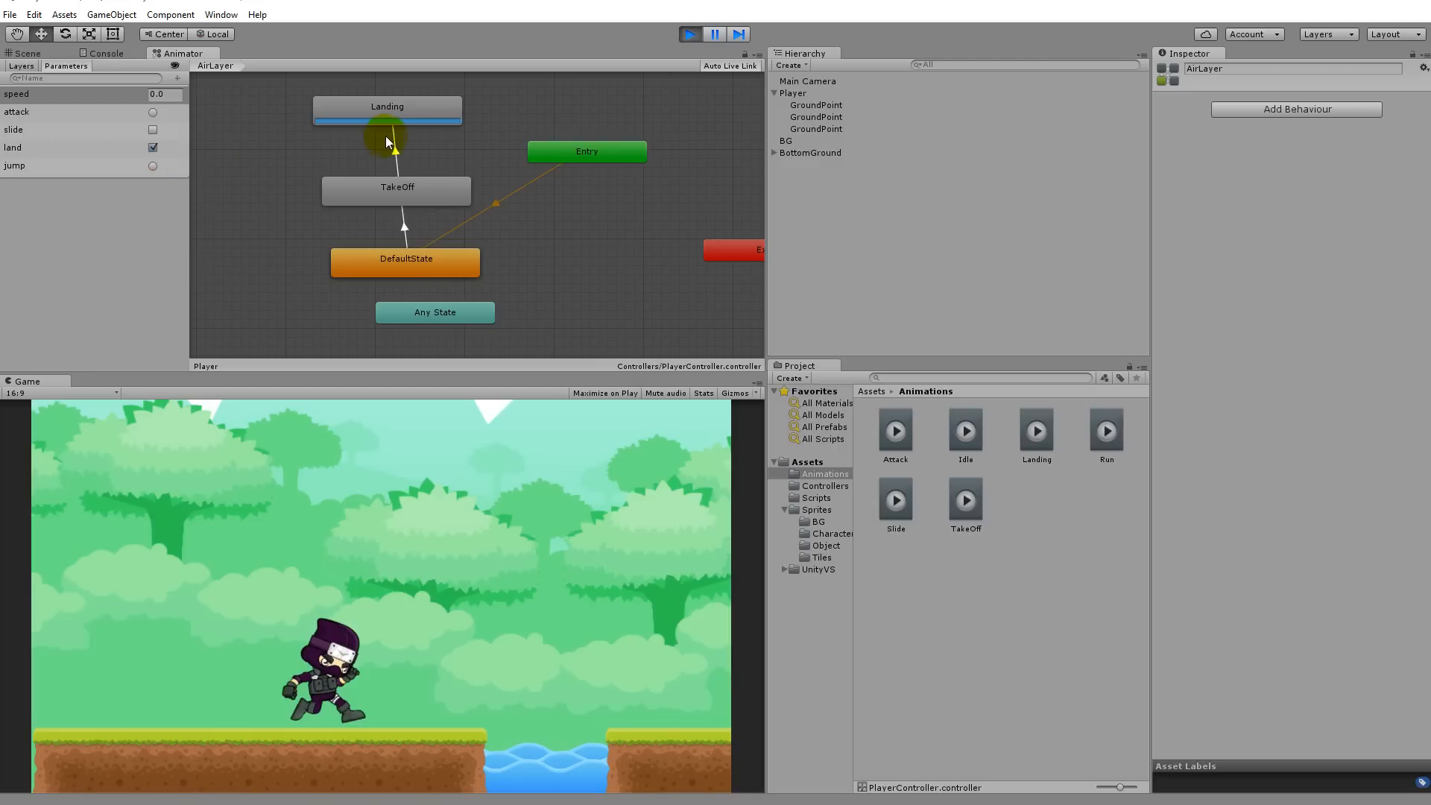
pyautogui.click(152, 148)
pyautogui.click(690, 34)
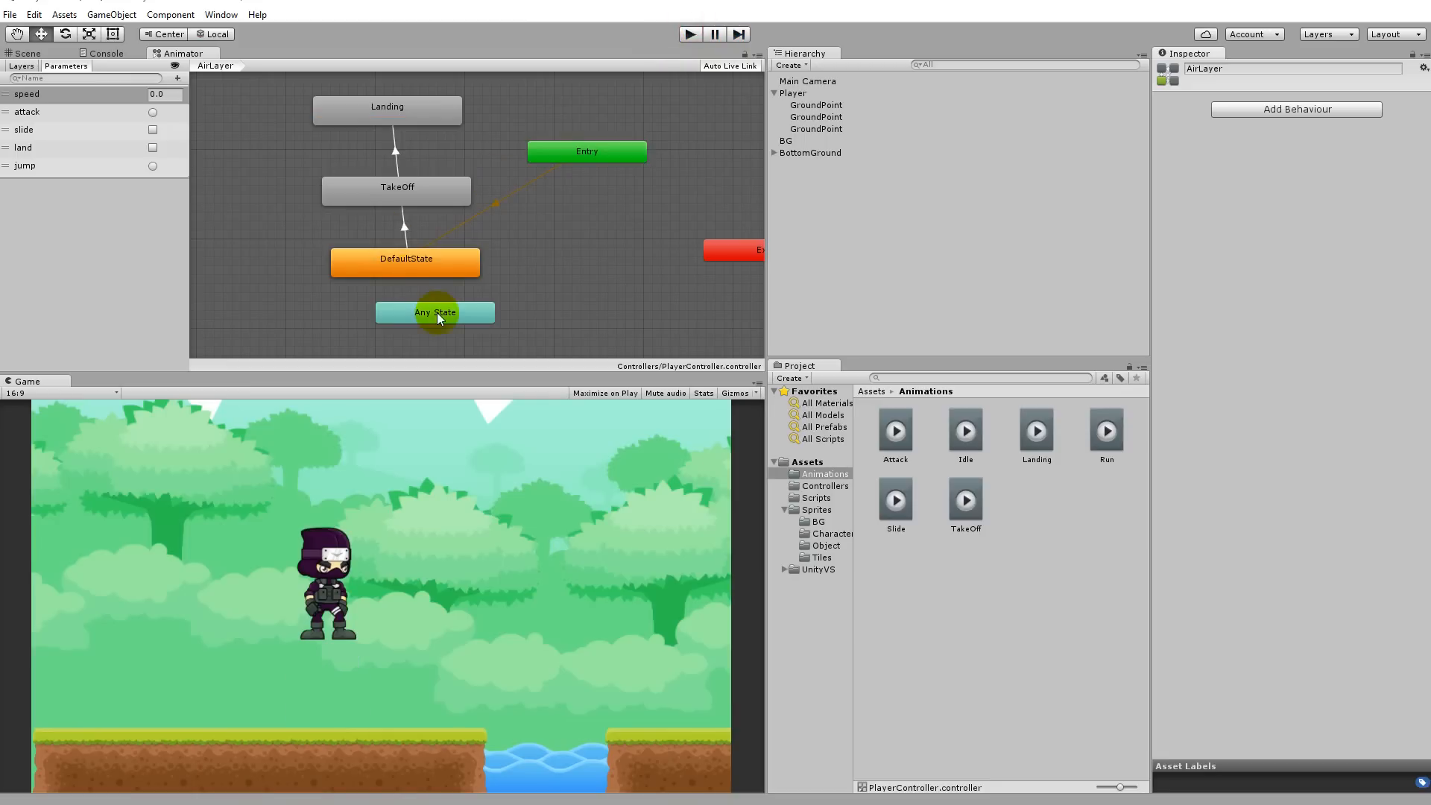
# Create a transition from Any State to DefaultState and shift Any State slightly so it lines up beneath DefaultState
pyautogui.rightClick(437, 310)
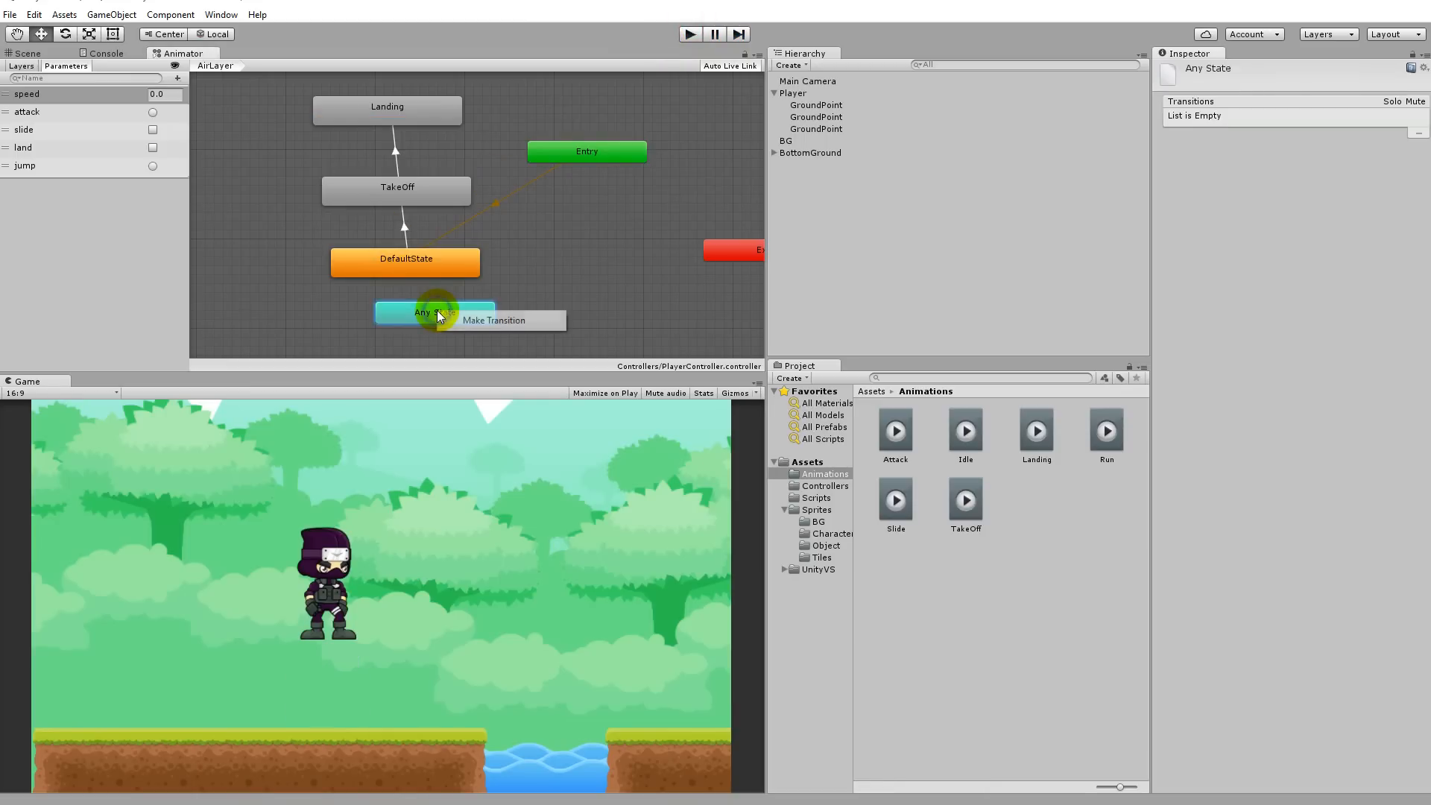
pyautogui.click(464, 320)
pyautogui.click(437, 269)
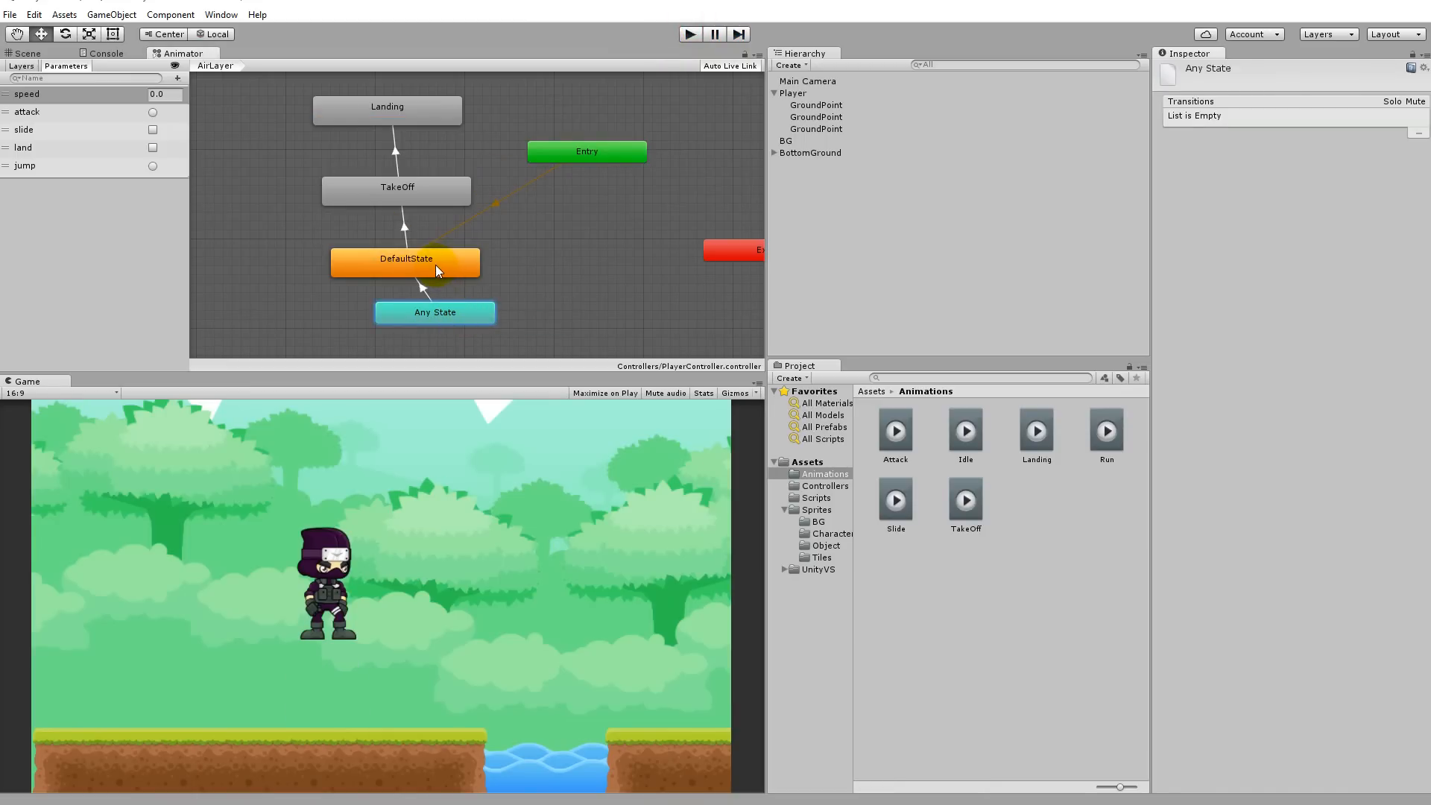
pyautogui.moveTo(418, 320); pyautogui.dragTo(401, 330)
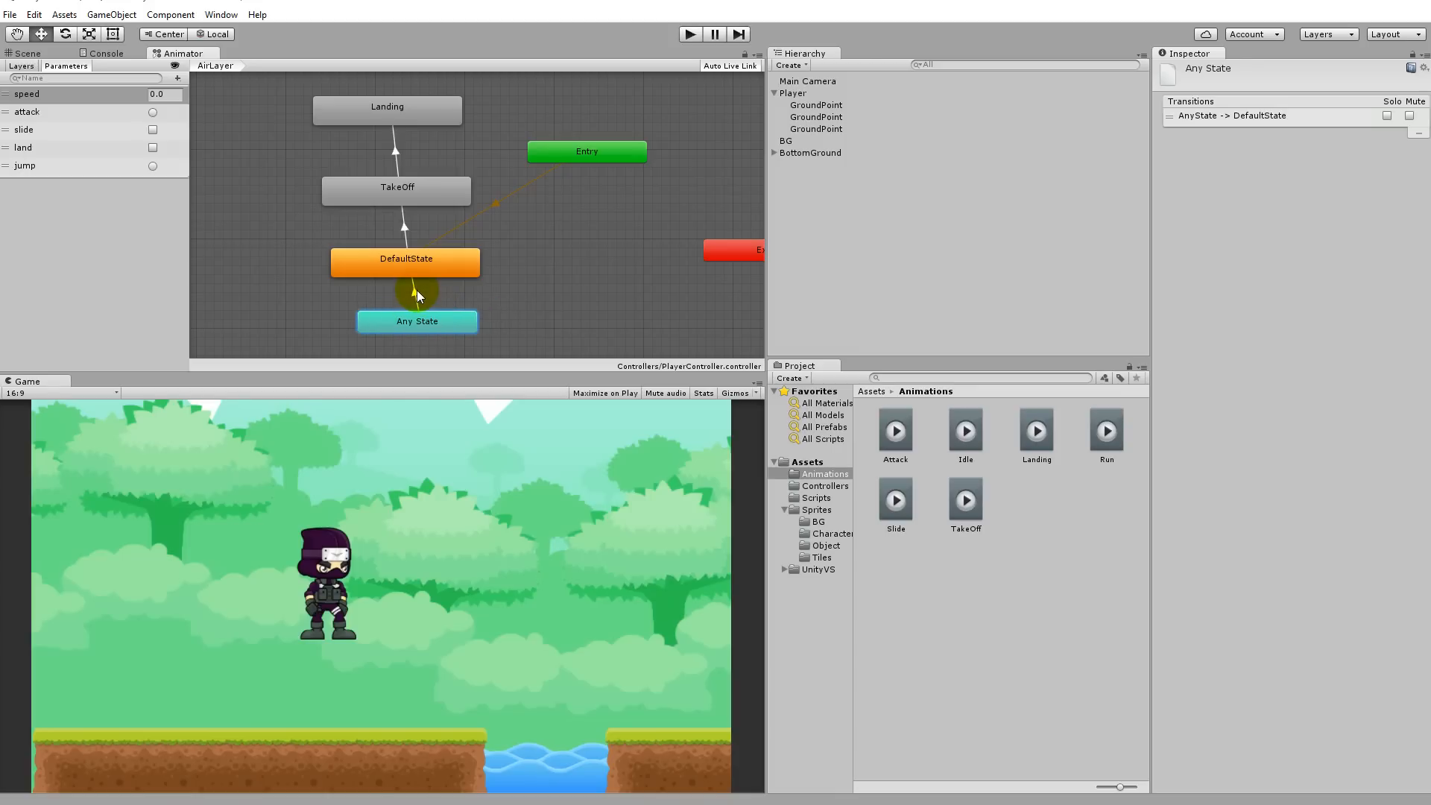
# Add a condition to the Any State to DefaultState transition requiring land to be false
pyautogui.click(415, 293)
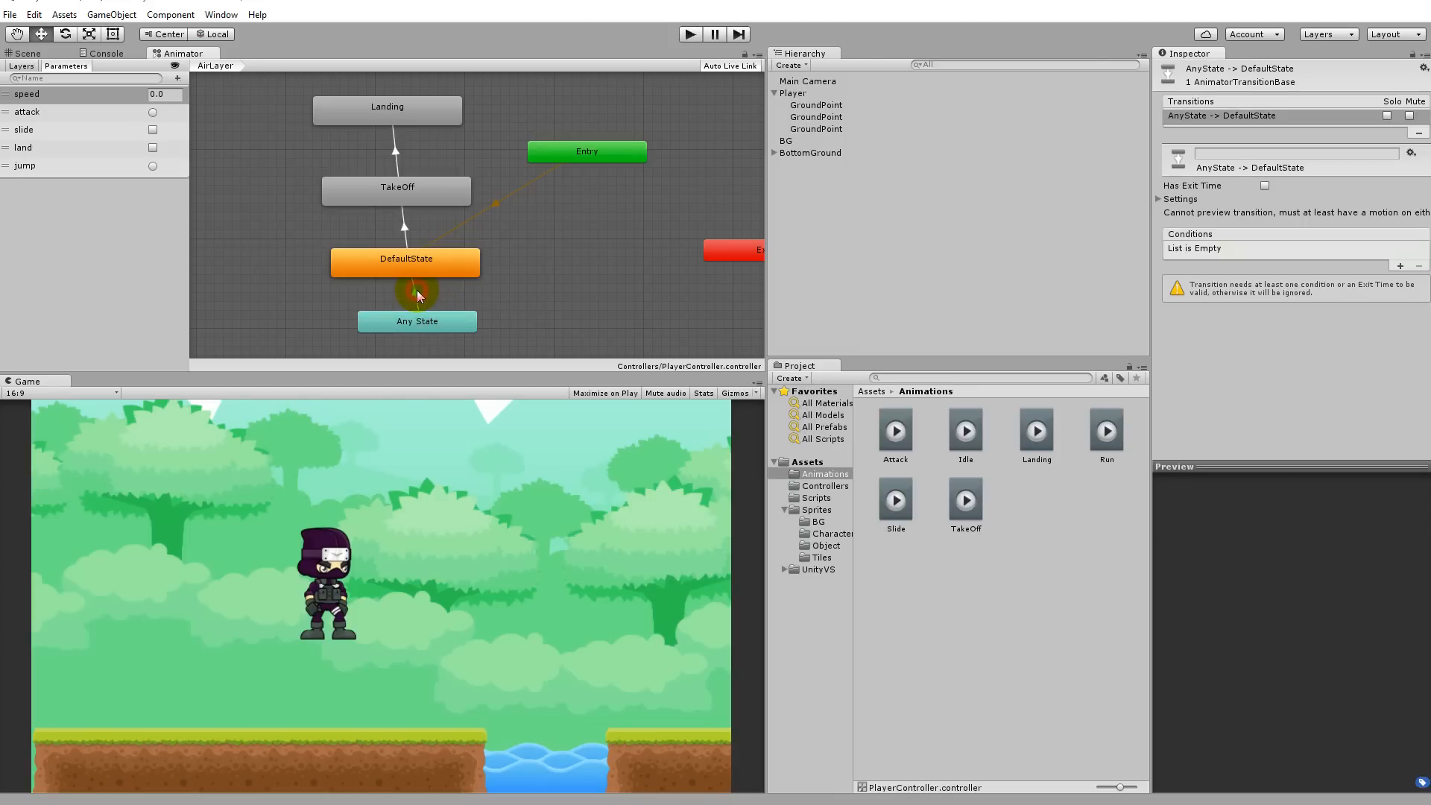
pyautogui.click(1400, 266)
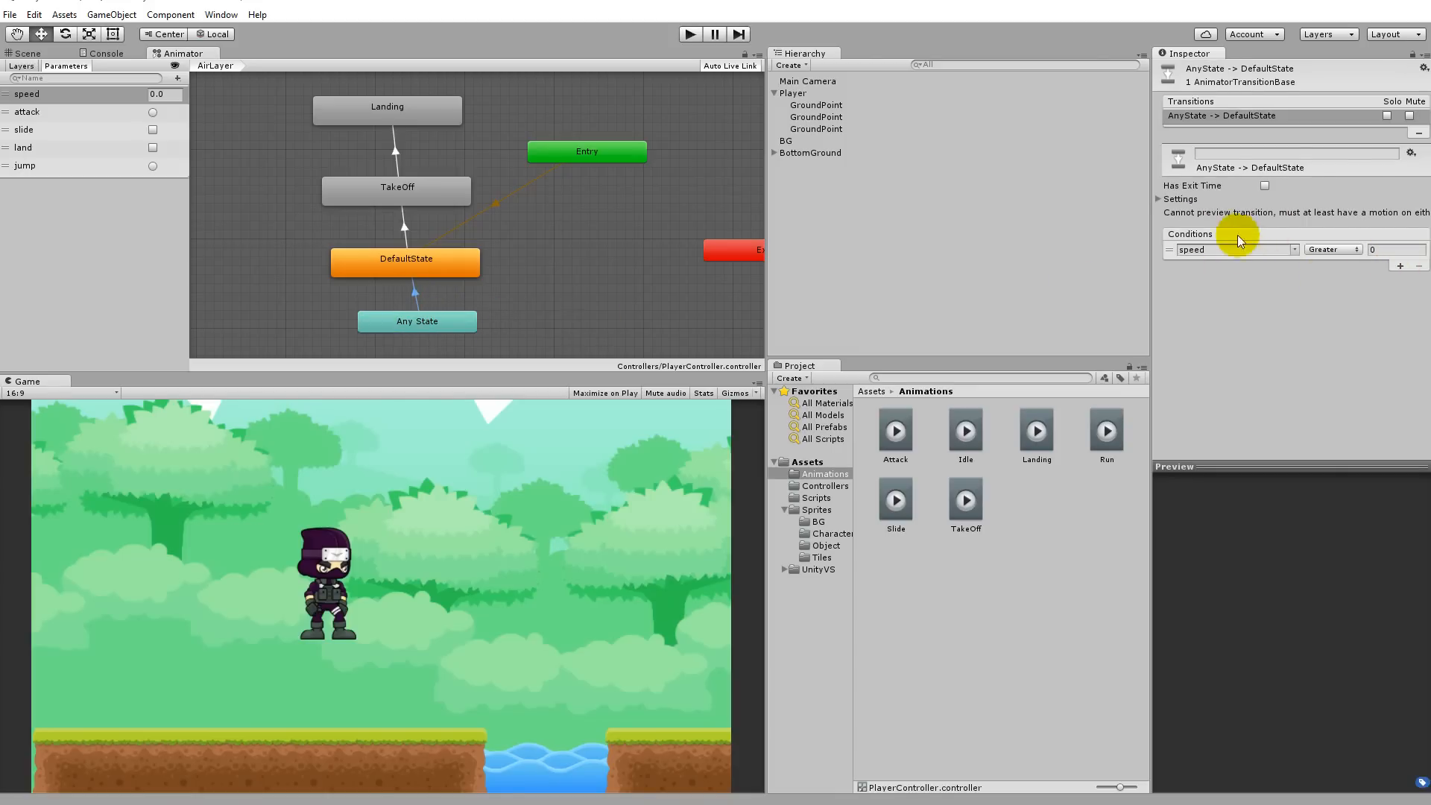
pyautogui.click(1295, 251)
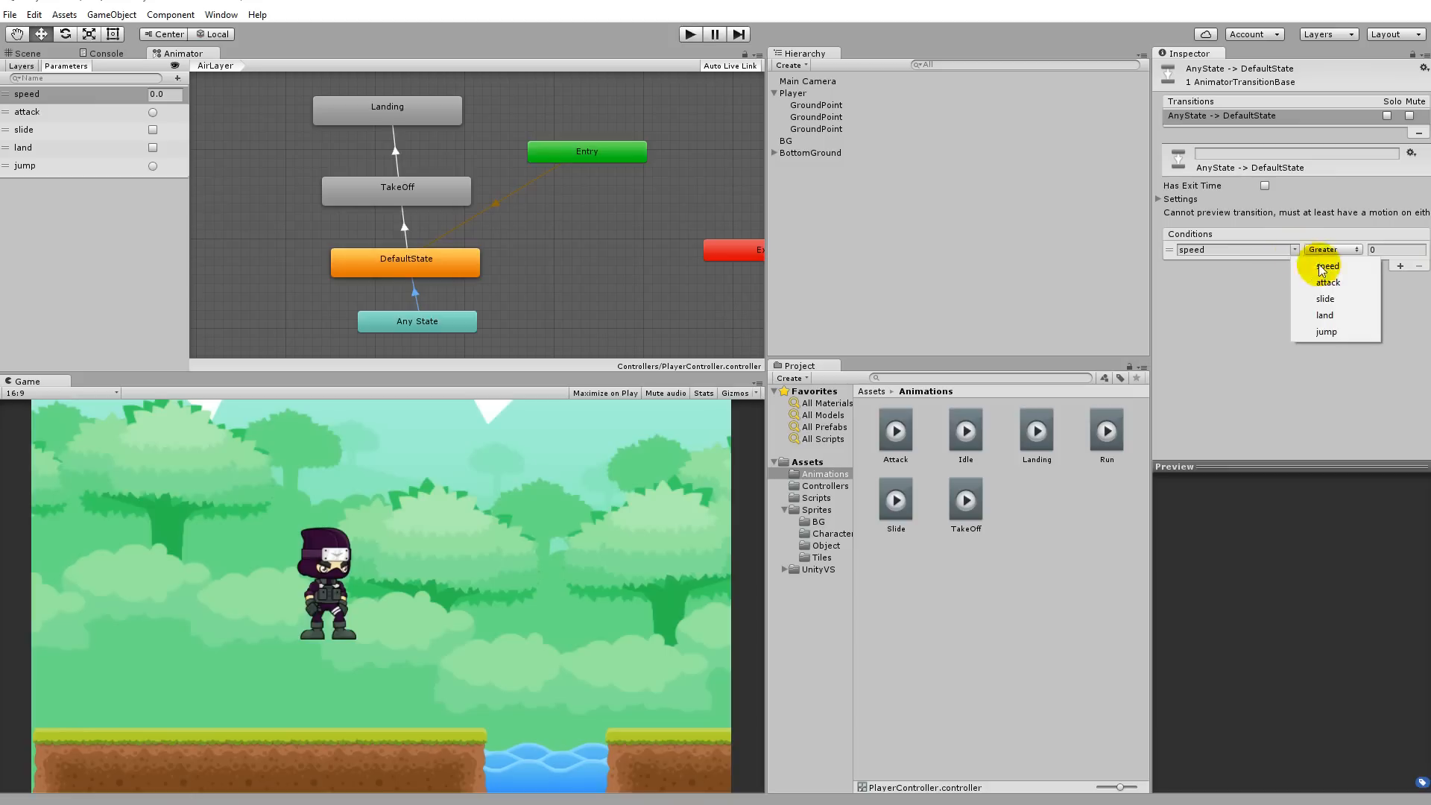
pyautogui.click(1348, 320)
pyautogui.click(1338, 250)
pyautogui.click(1348, 285)
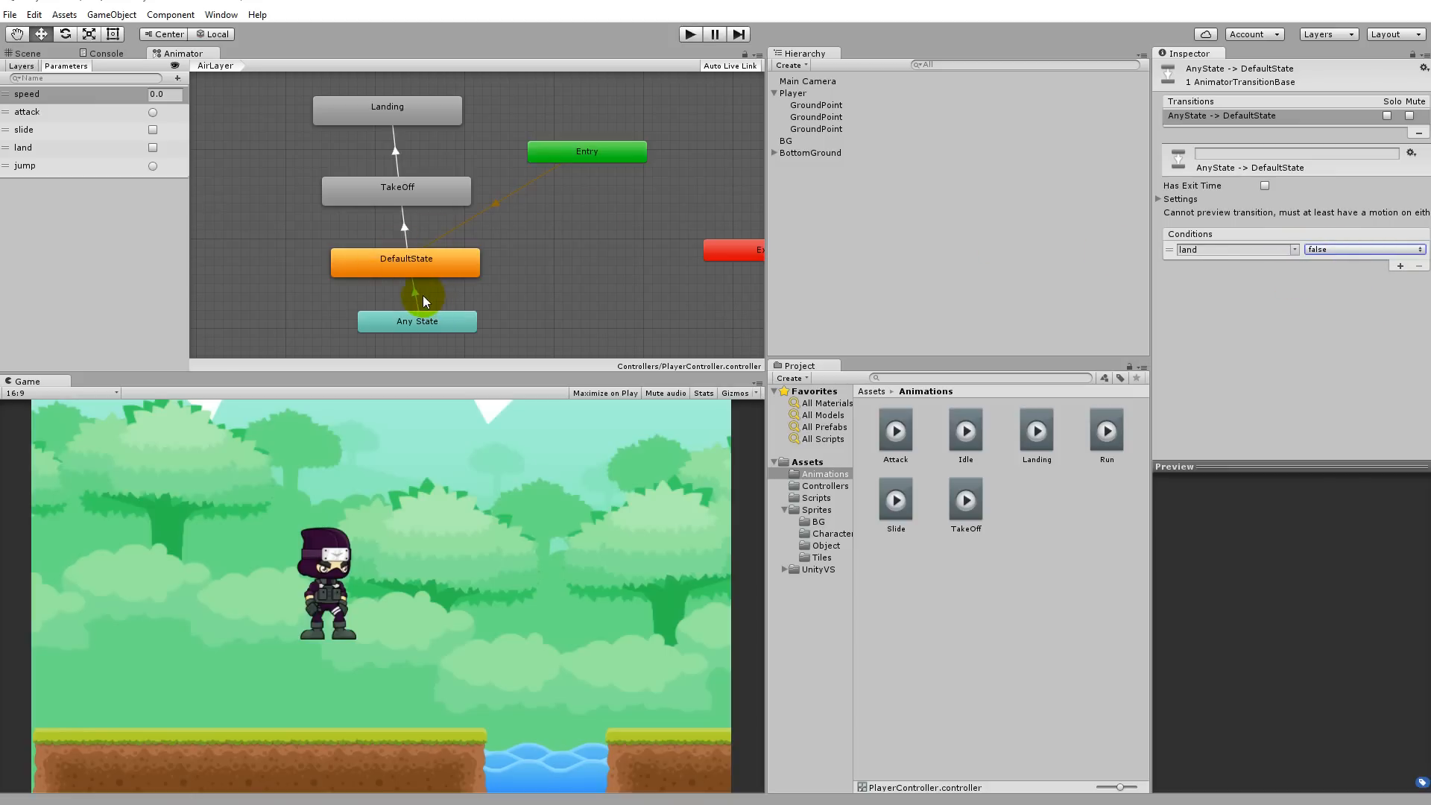
# Review the TakeOff, DefaultState and Any State nodes and the condition on the Any State to DefaultState transition
pyautogui.click(422, 272)
pyautogui.click(425, 200)
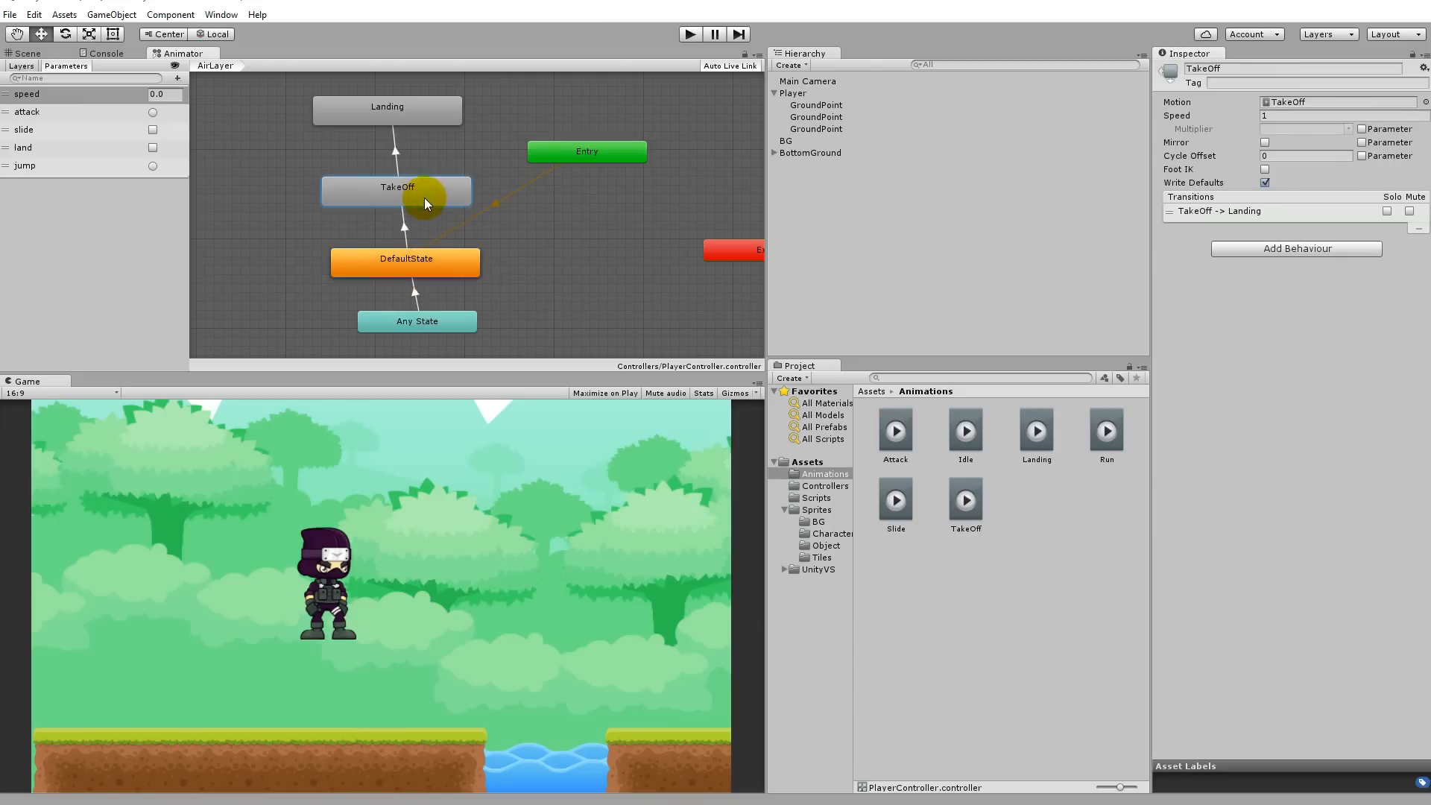
pyautogui.click(416, 296)
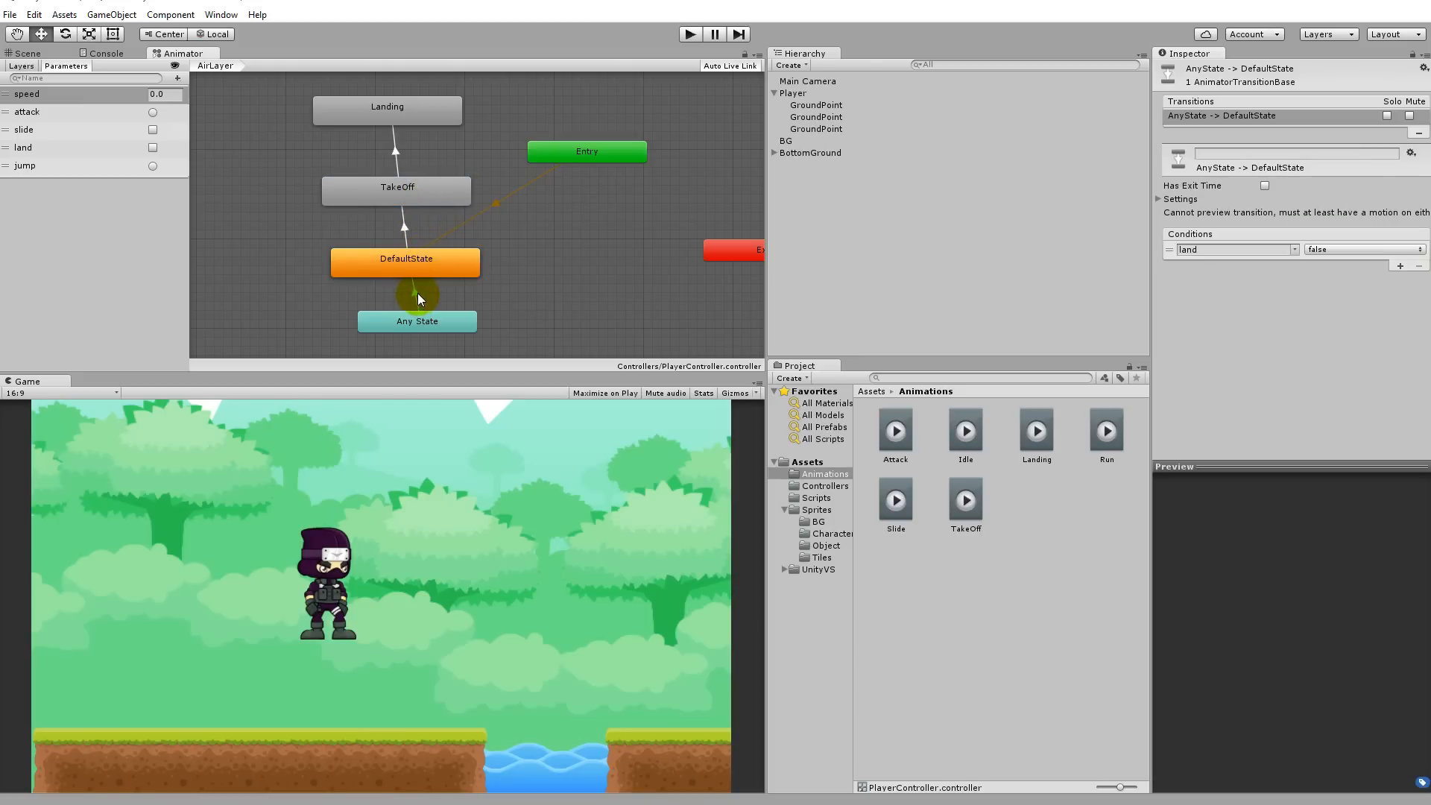
pyautogui.click(411, 202)
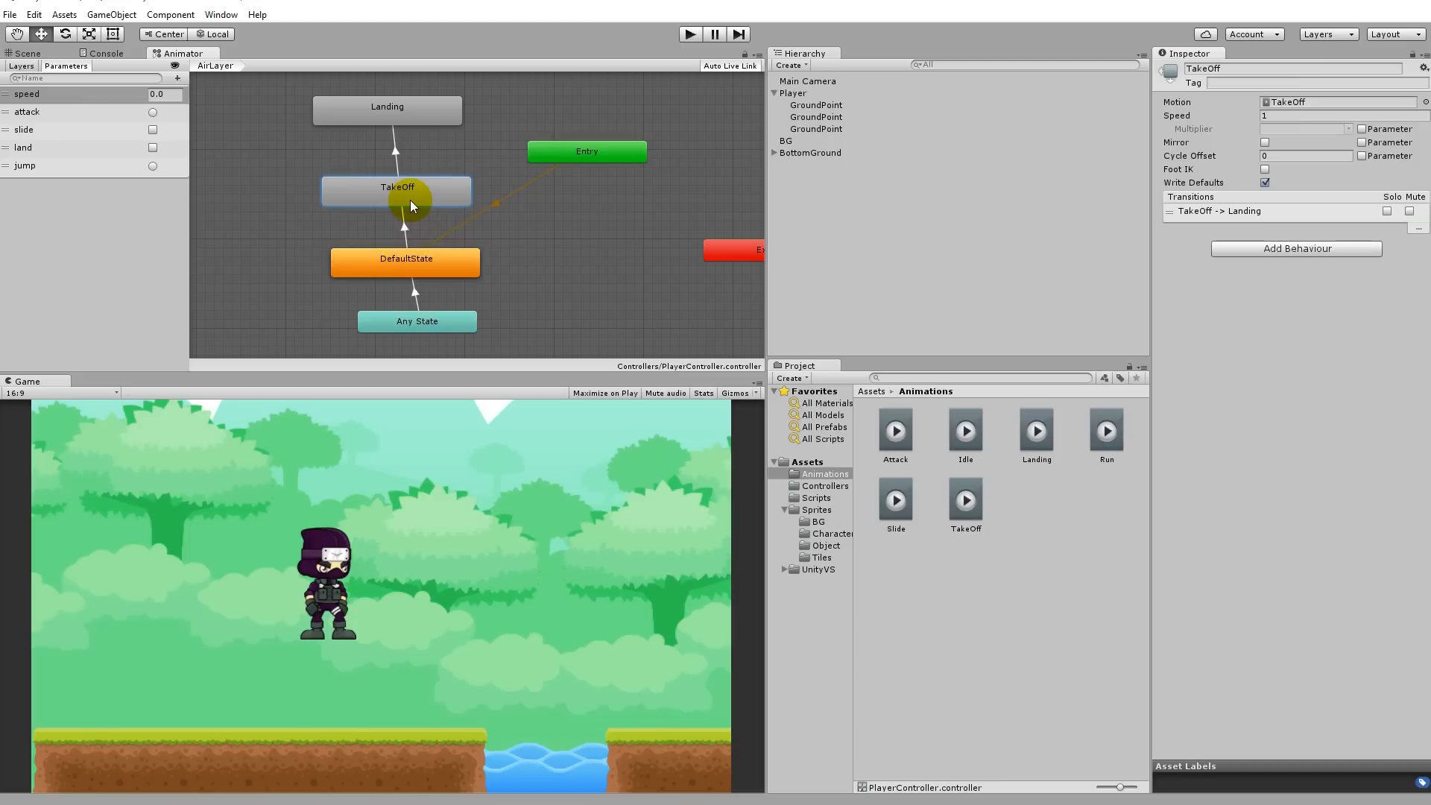
pyautogui.click(420, 261)
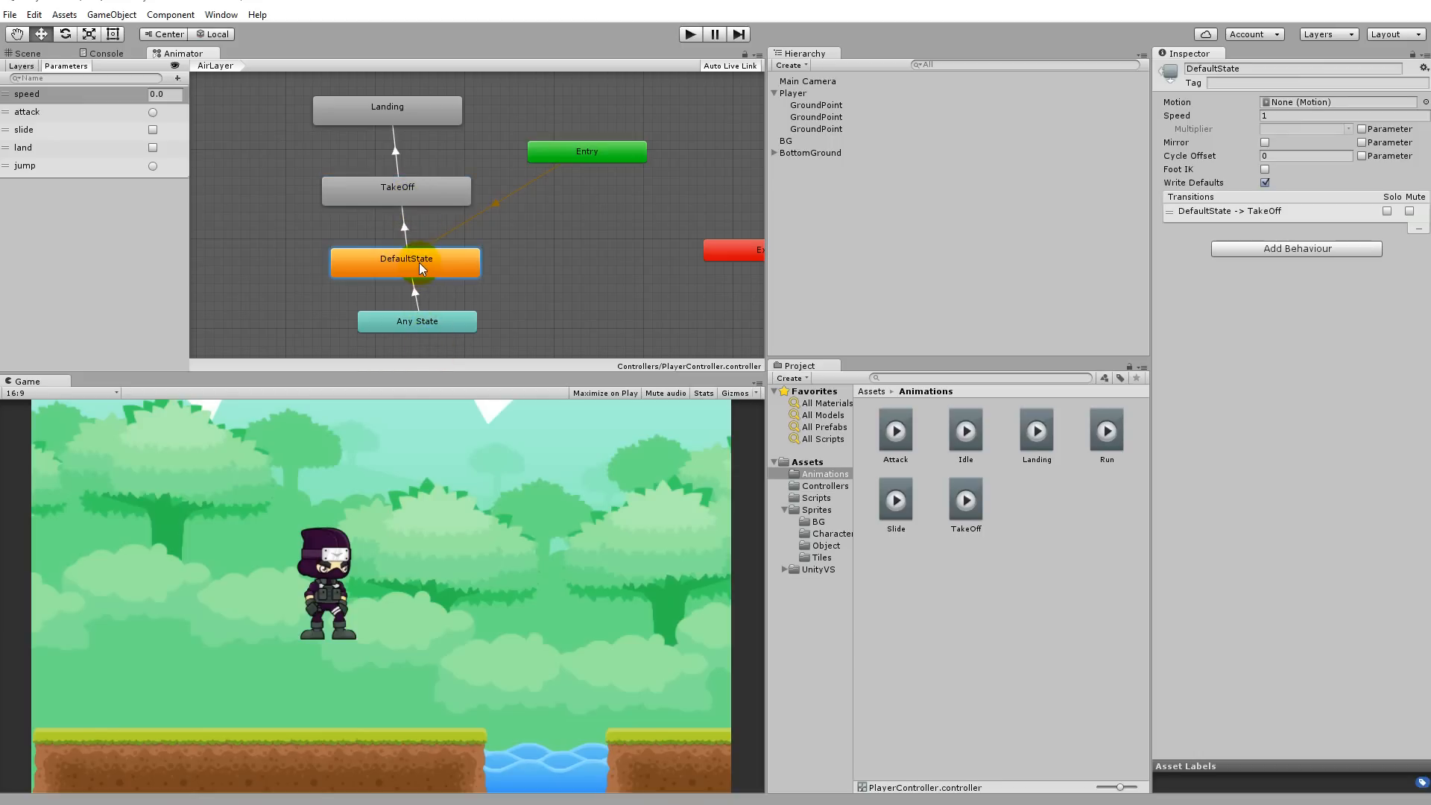
pyautogui.click(422, 328)
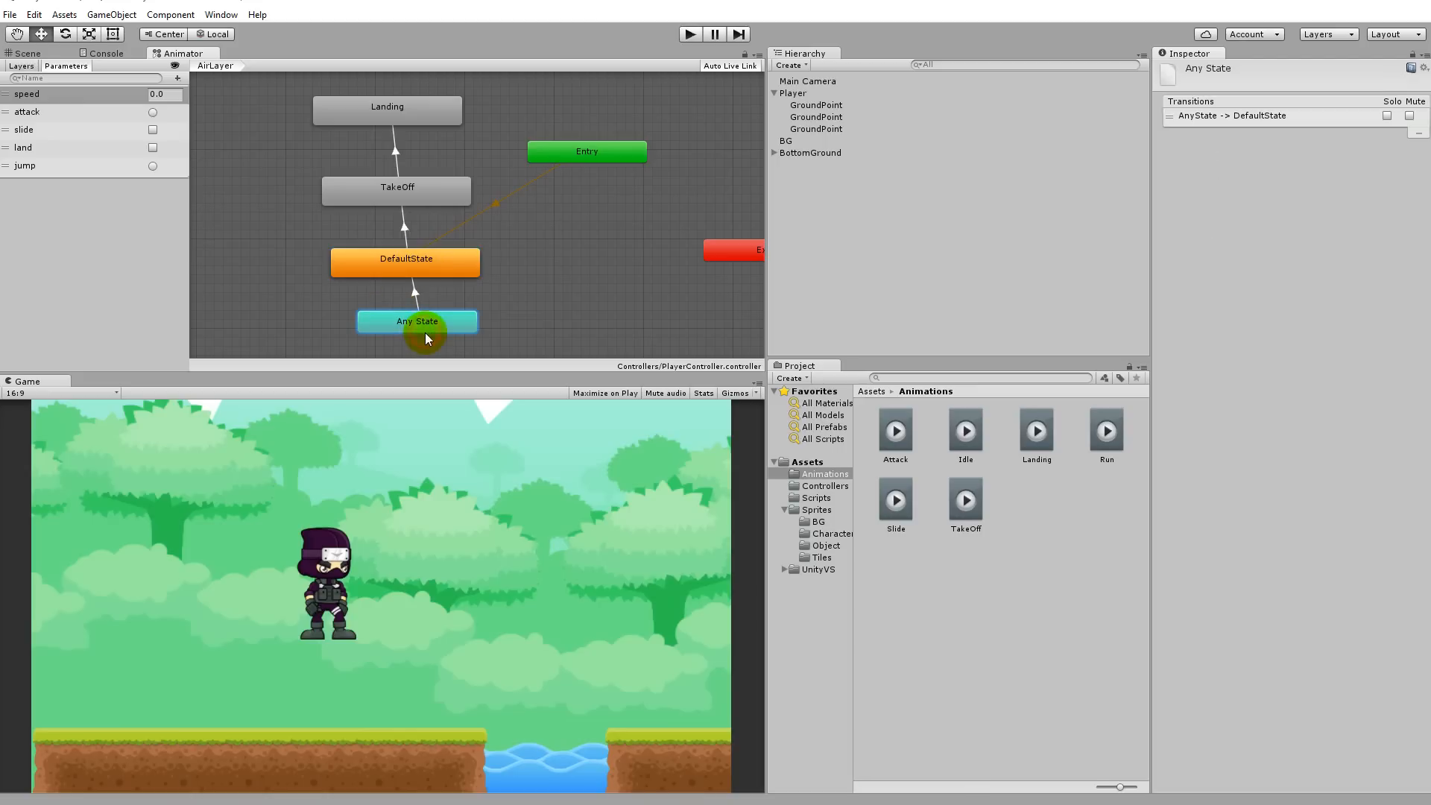
pyautogui.click(417, 292)
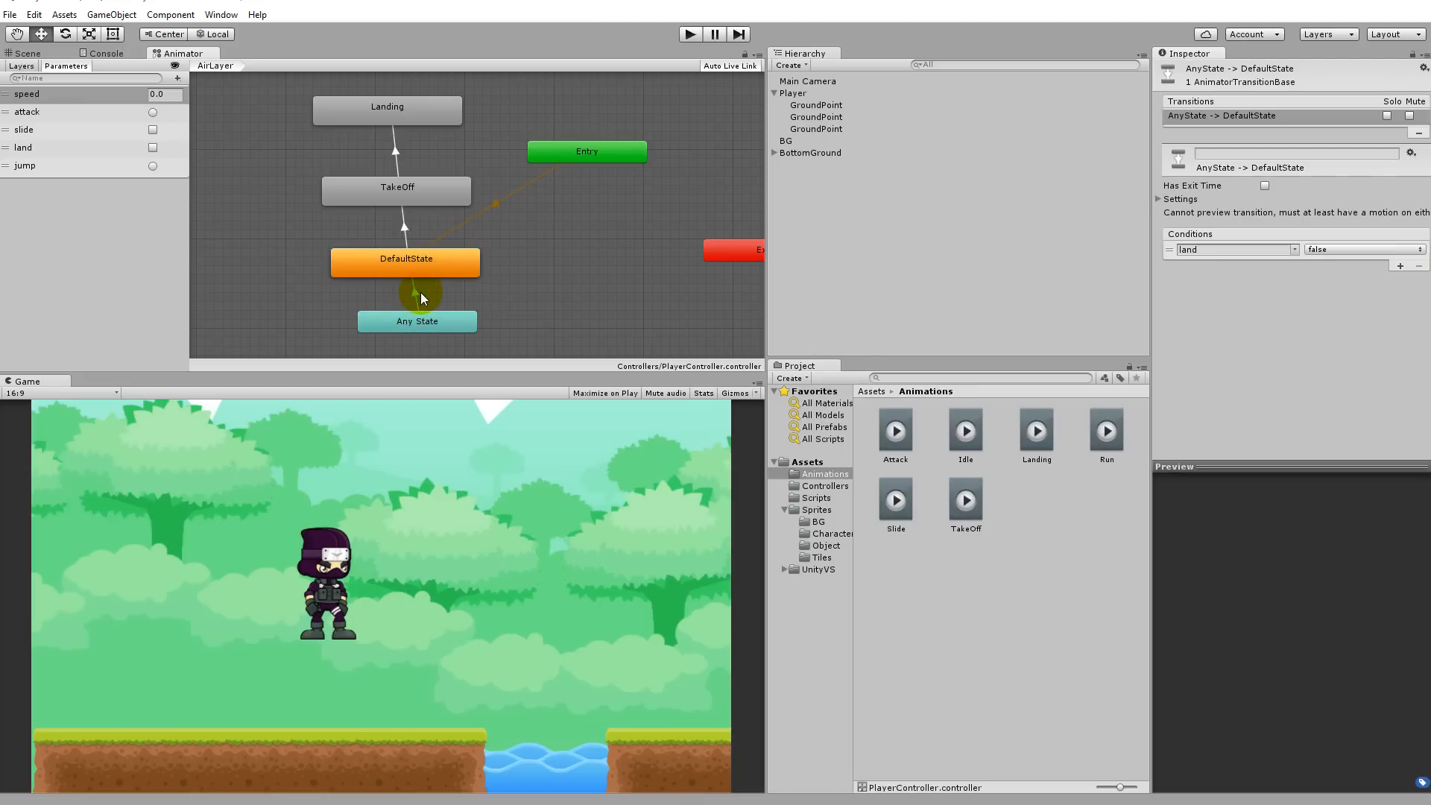
# Delete the Any State to DefaultState transition and create a transition from Landing to DefaultState
pyautogui.press('Delete')
pyautogui.click(768, 437)
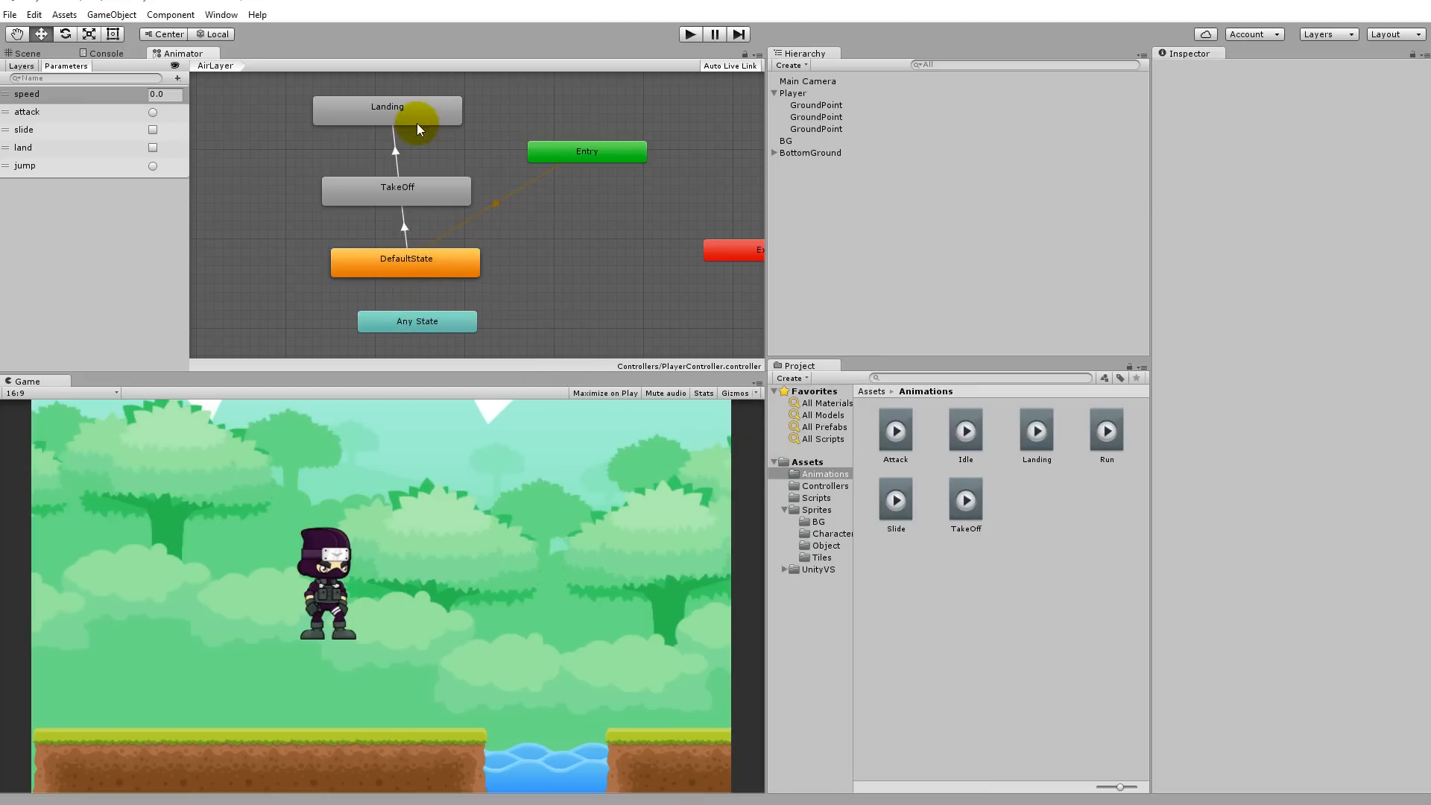
pyautogui.rightClick(388, 110)
pyautogui.click(445, 119)
pyautogui.click(391, 257)
# Move DefaultState beside Landing and TakeOff so the three form a loop, and check the TakeOff and Landing states
pyautogui.moveTo(391, 256); pyautogui.dragTo(207, 150)
pyautogui.moveTo(297, 243); pyautogui.dragTo(462, 254, button='middle')
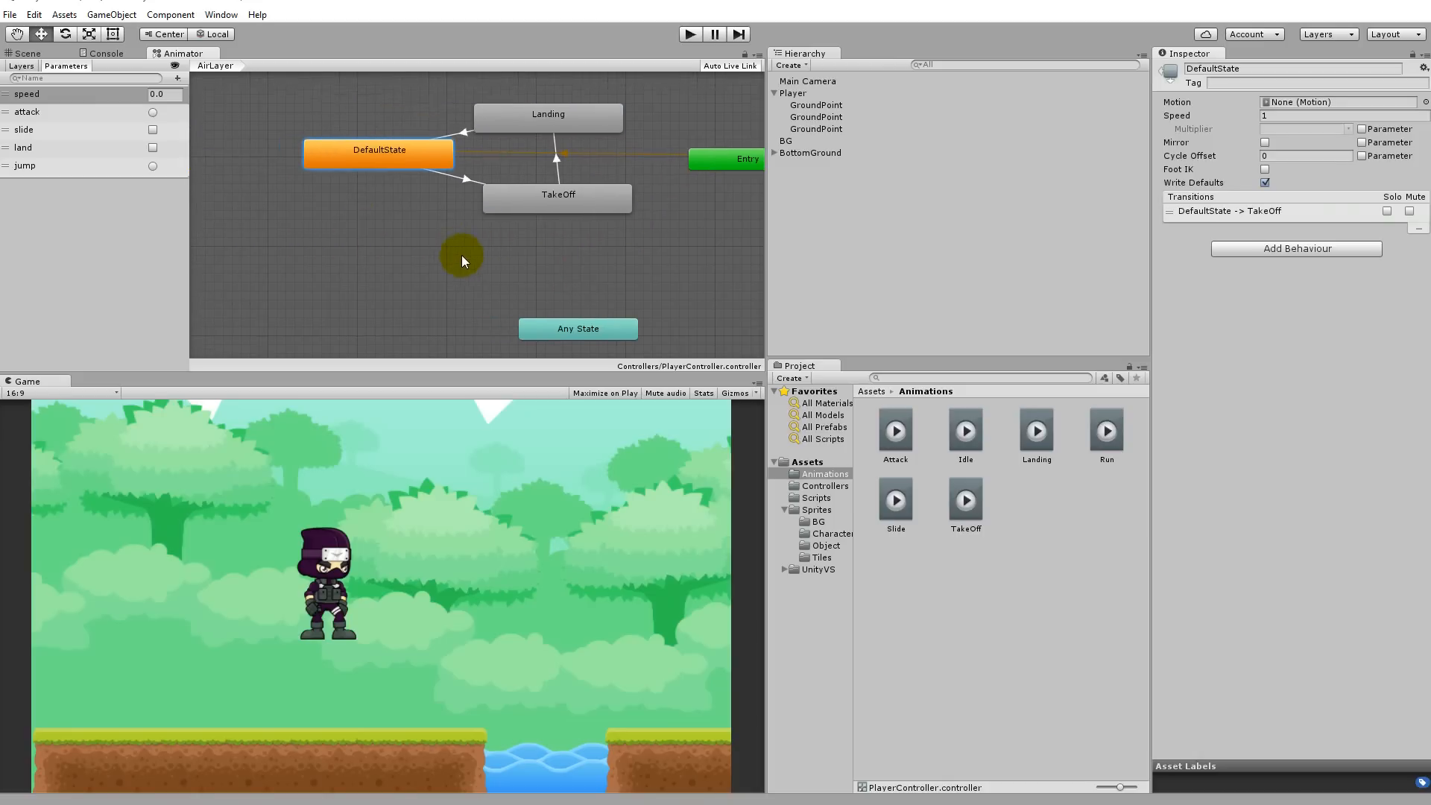
pyautogui.moveTo(405, 161); pyautogui.dragTo(397, 160)
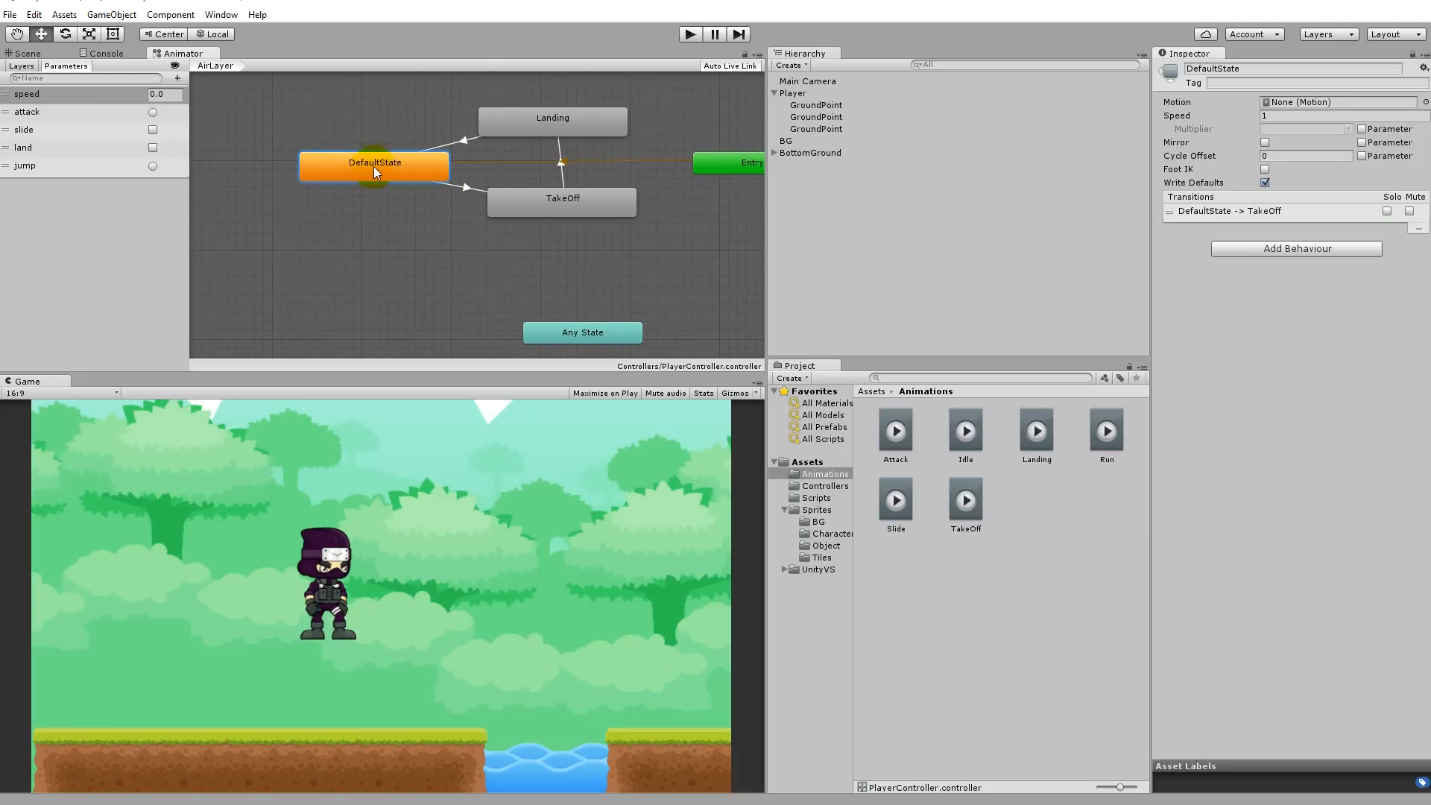
pyautogui.click(575, 201)
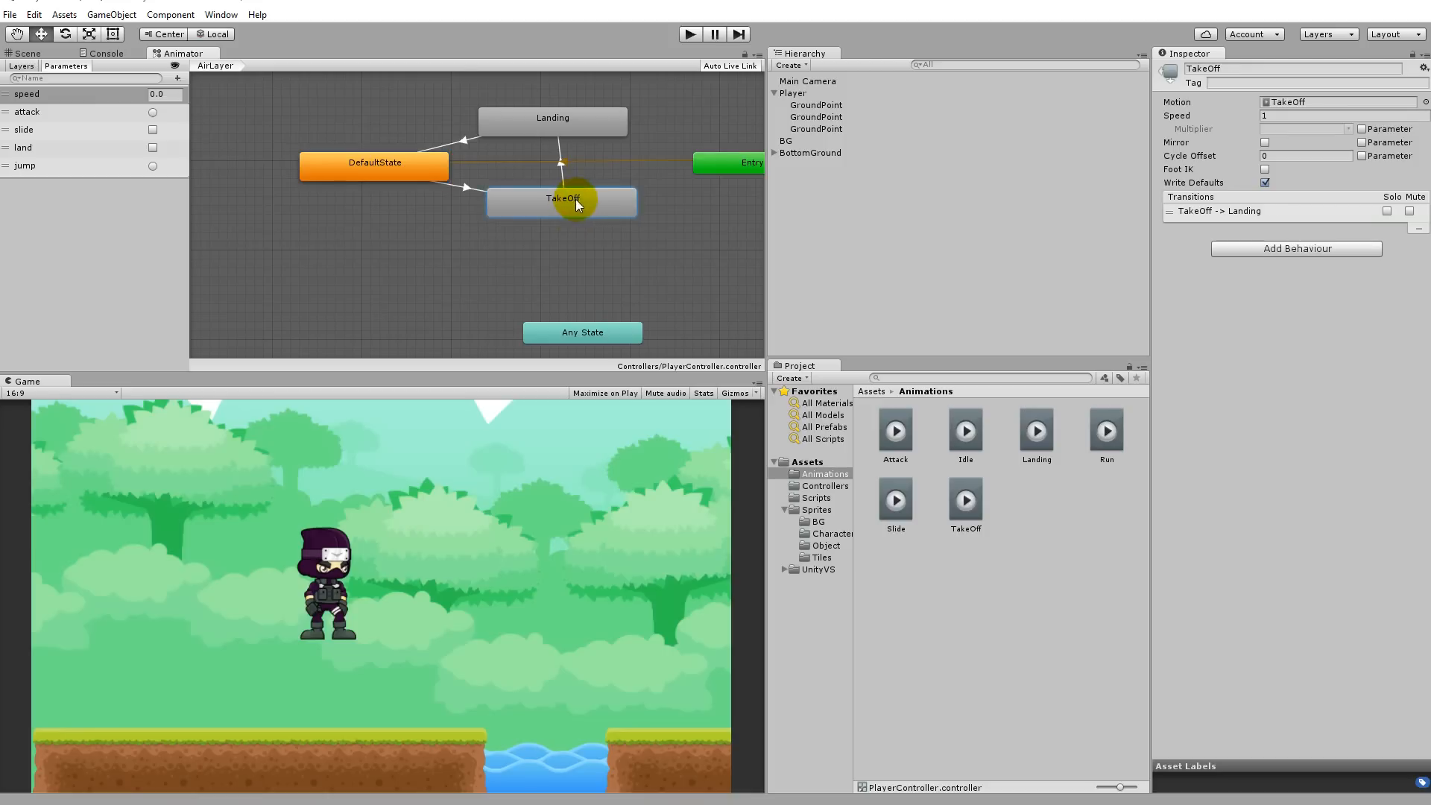
pyautogui.click(579, 125)
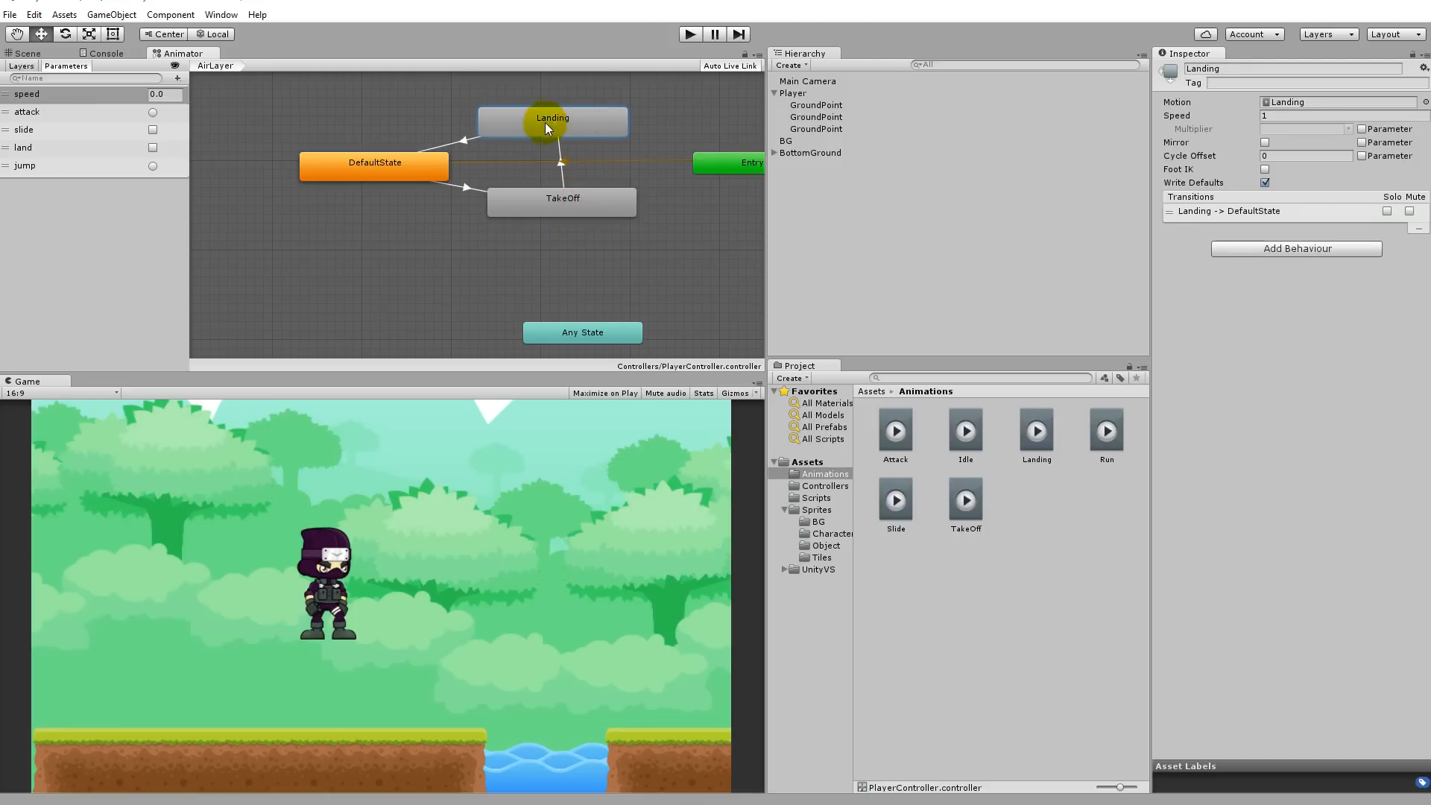
# Turn off Has Exit Time and Fixed Duration on the Landing to DefaultState transition and set its Transition Duration to 0
pyautogui.click(468, 138)
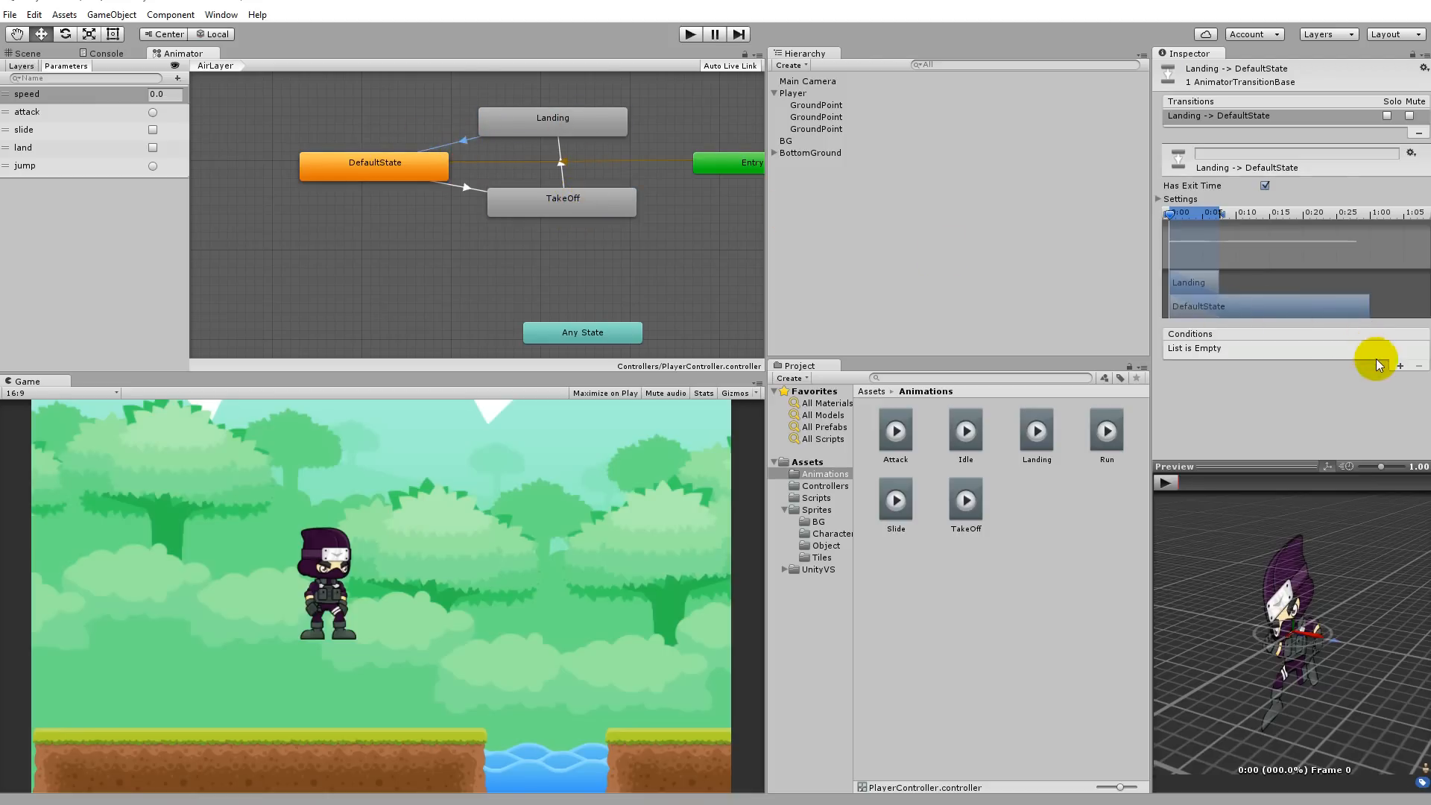
pyautogui.click(1264, 185)
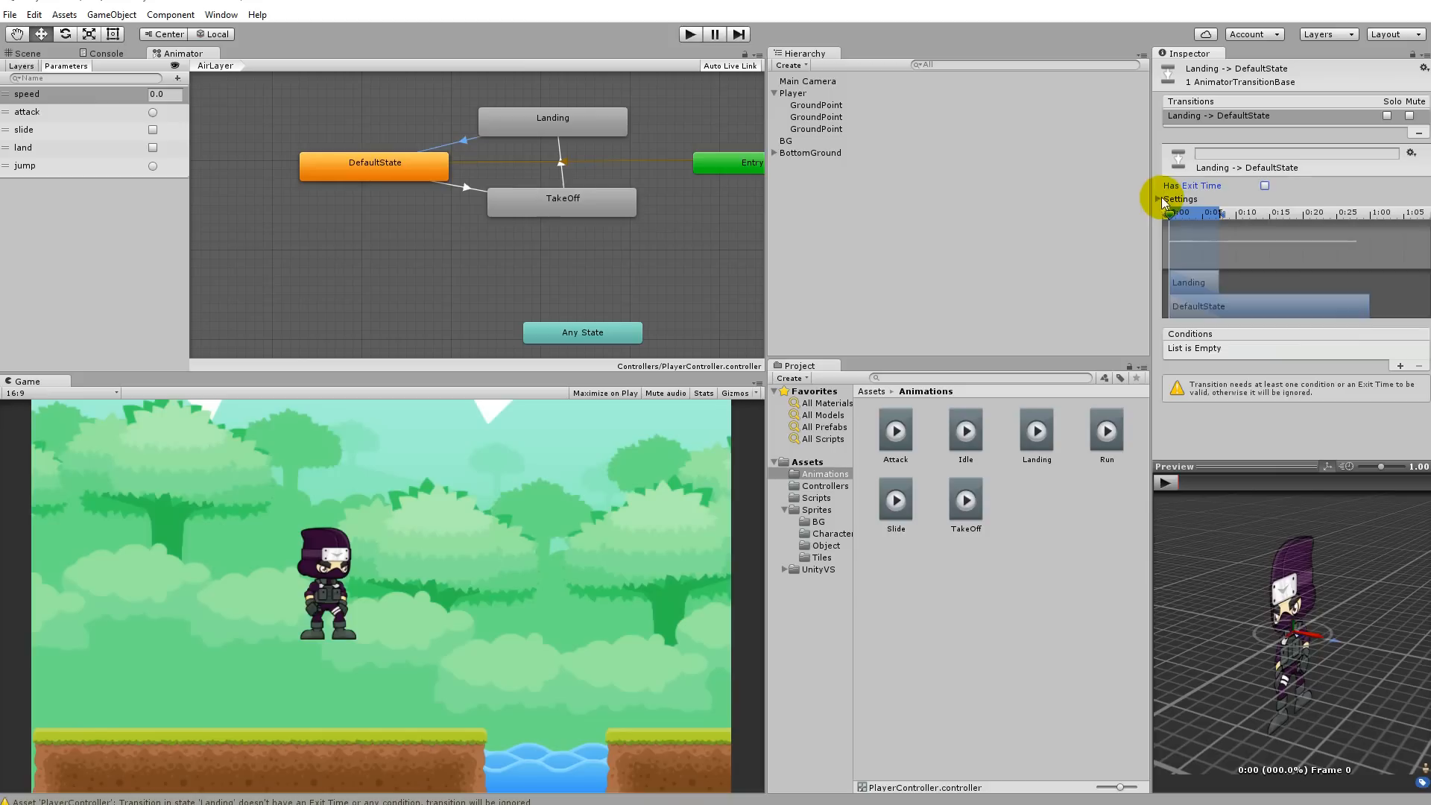
pyautogui.click(1161, 199)
pyautogui.click(1279, 239)
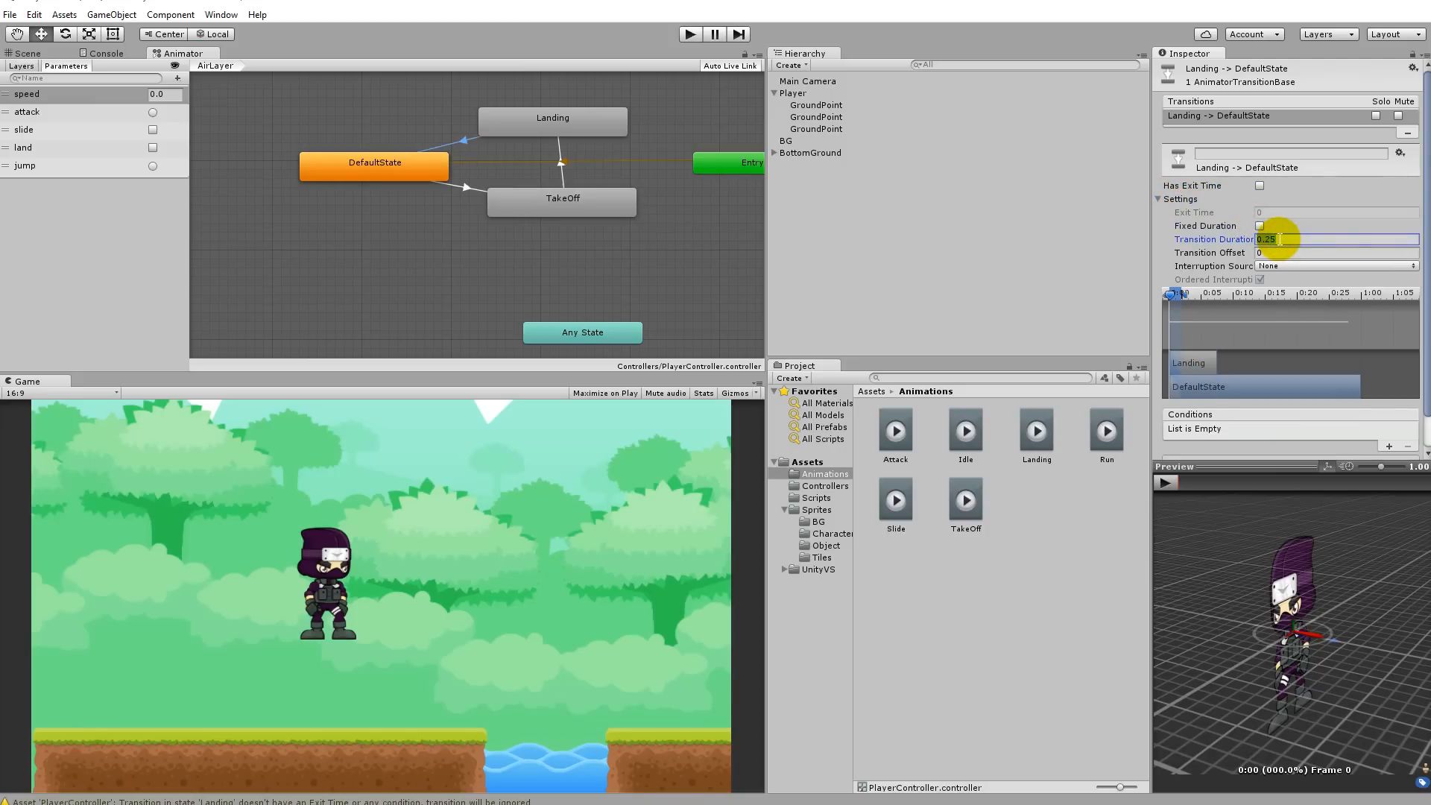
pyautogui.click(984, 176)
pyautogui.click(463, 141)
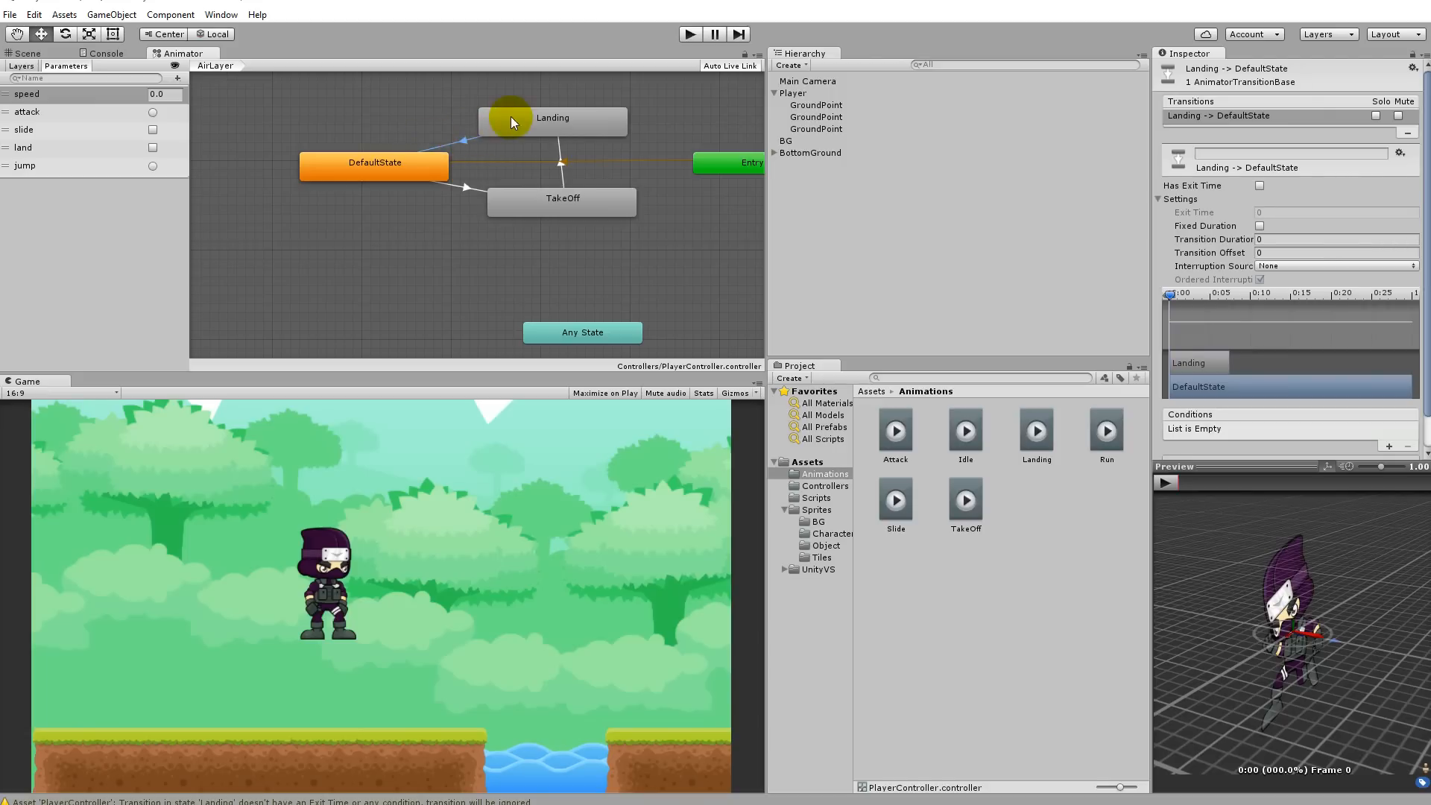
# Add a condition to the Landing to DefaultState transition requiring land to be false
pyautogui.click(1388, 446)
pyautogui.click(1288, 430)
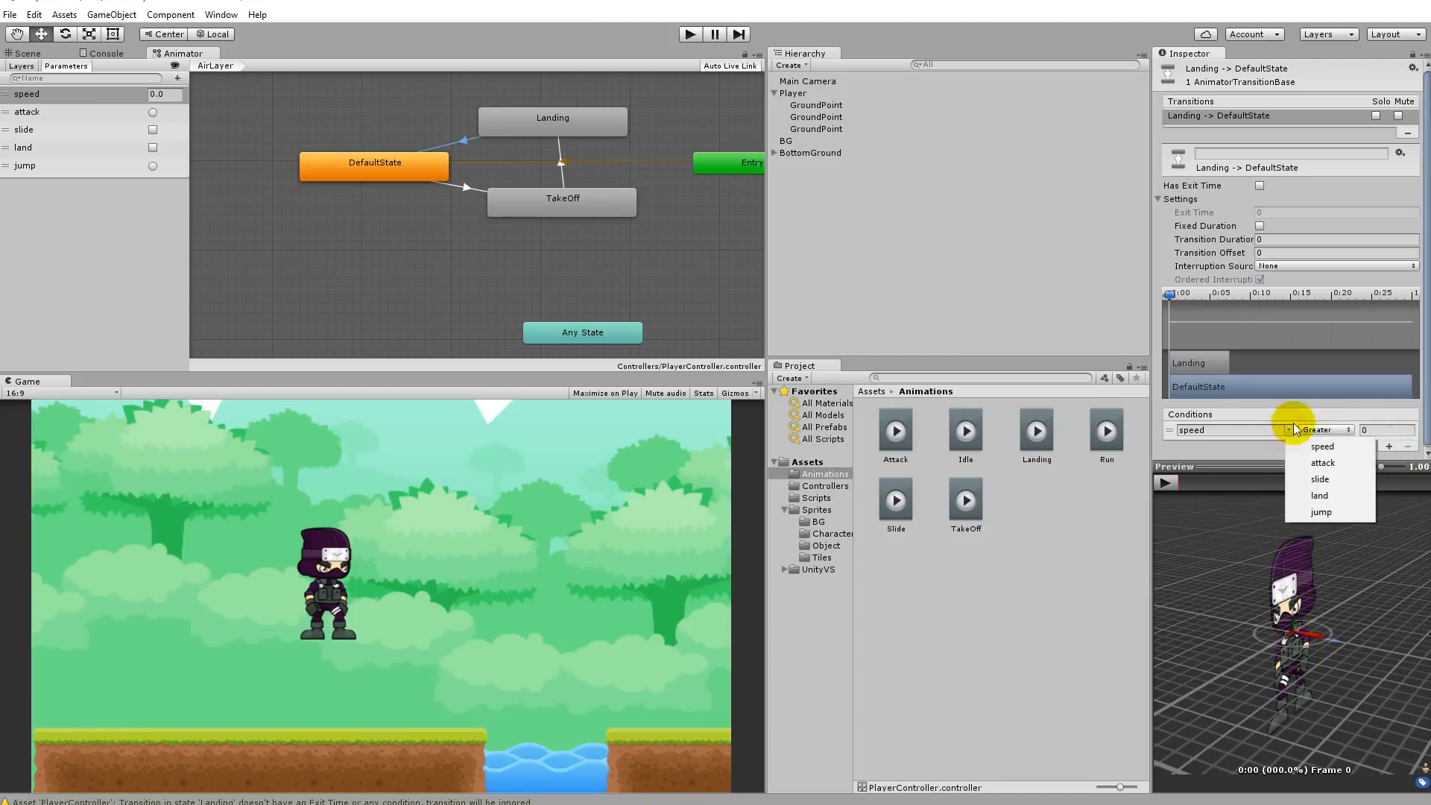
pyautogui.click(1323, 489)
pyautogui.click(1335, 429)
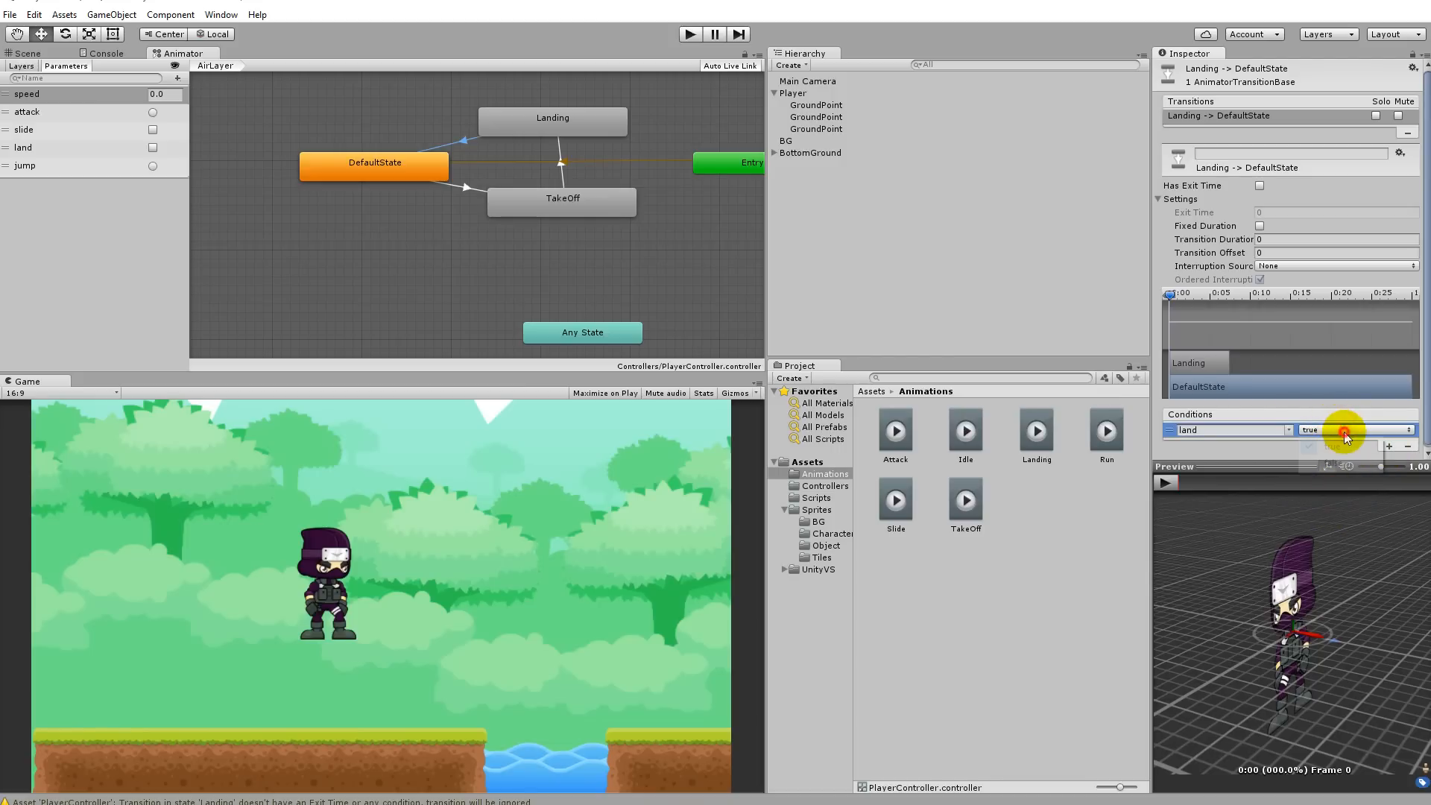
pyautogui.click(1340, 462)
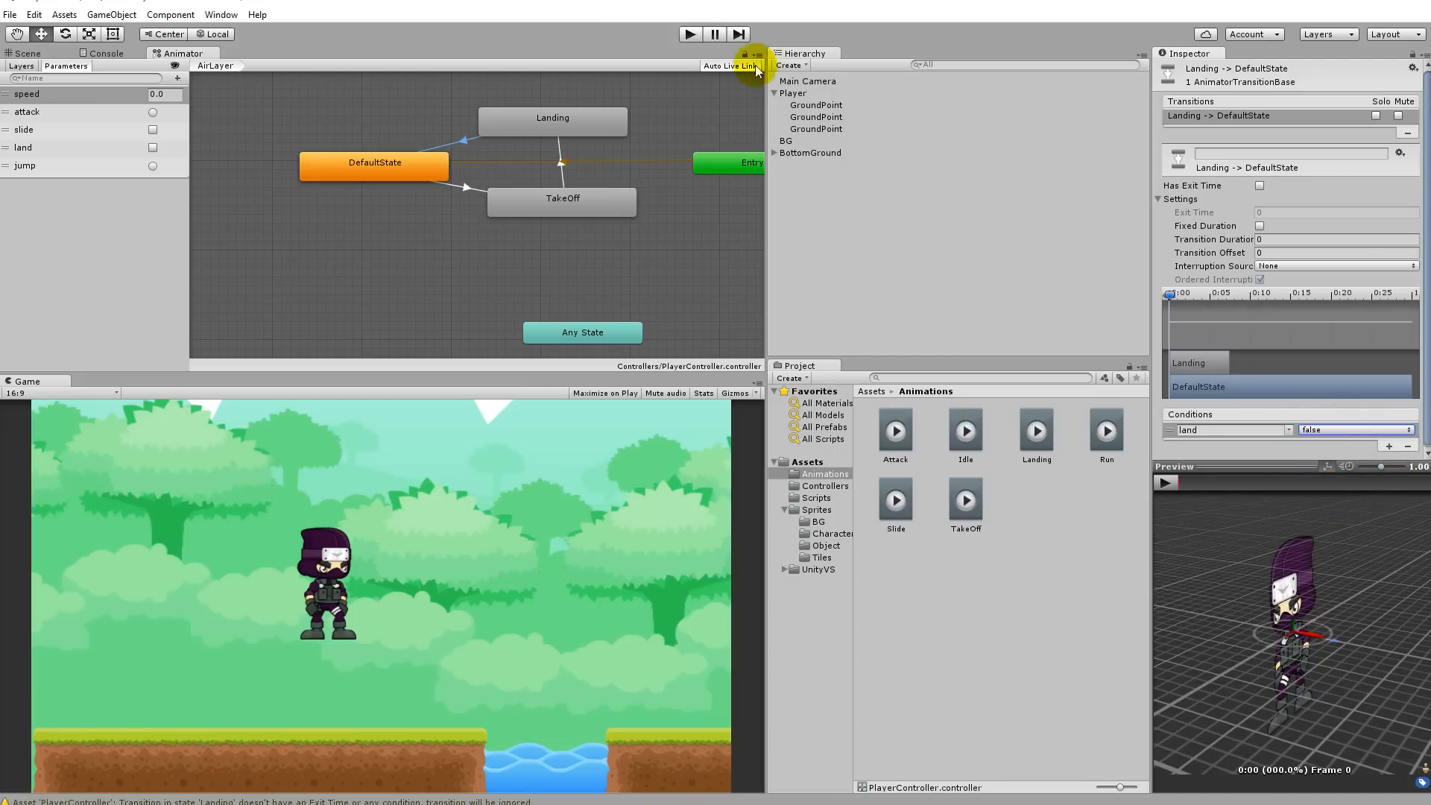
# Play the game, fire the jump trigger, check the animator layers and stop playing
pyautogui.click(691, 33)
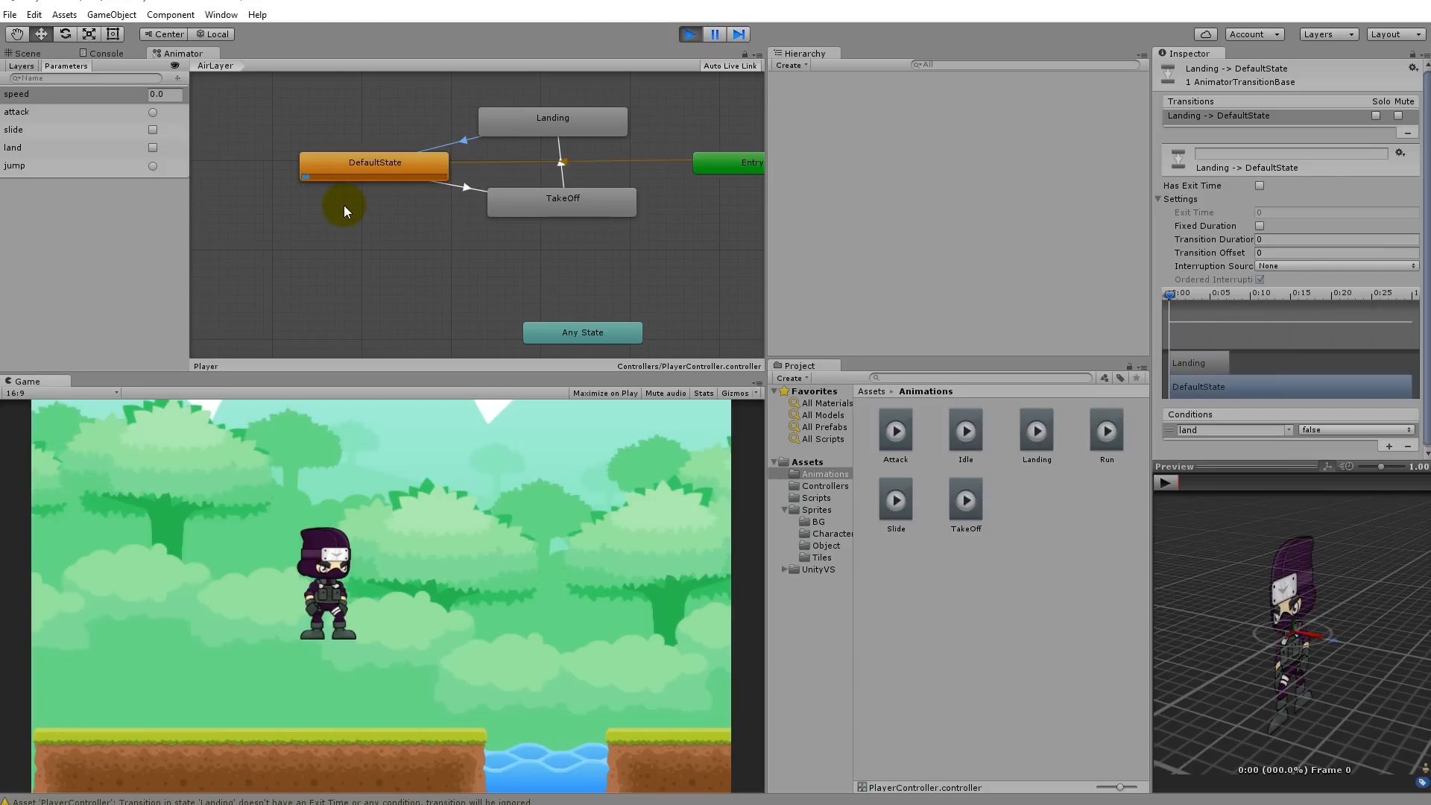
pyautogui.click(154, 167)
pyautogui.click(146, 172)
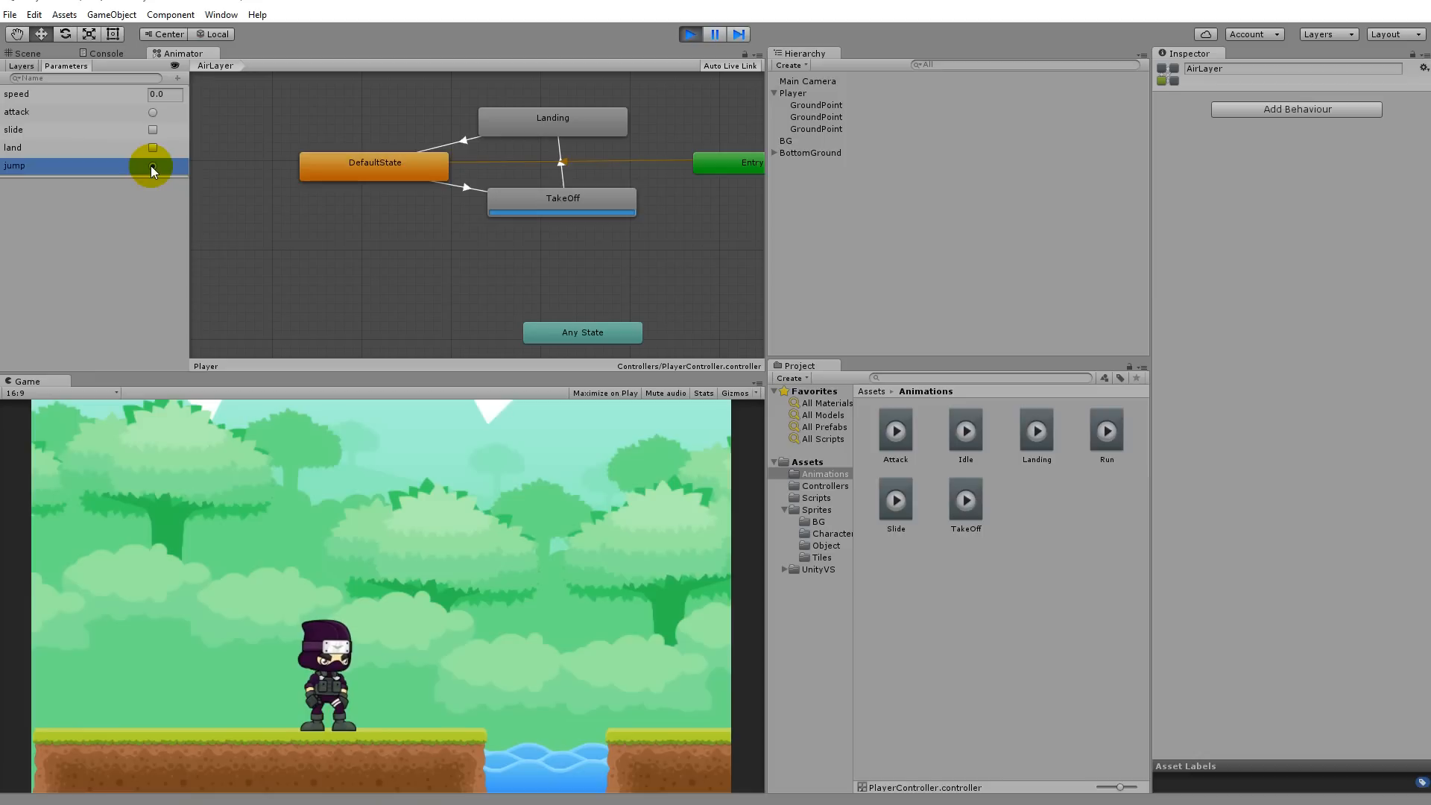
pyautogui.click(21, 66)
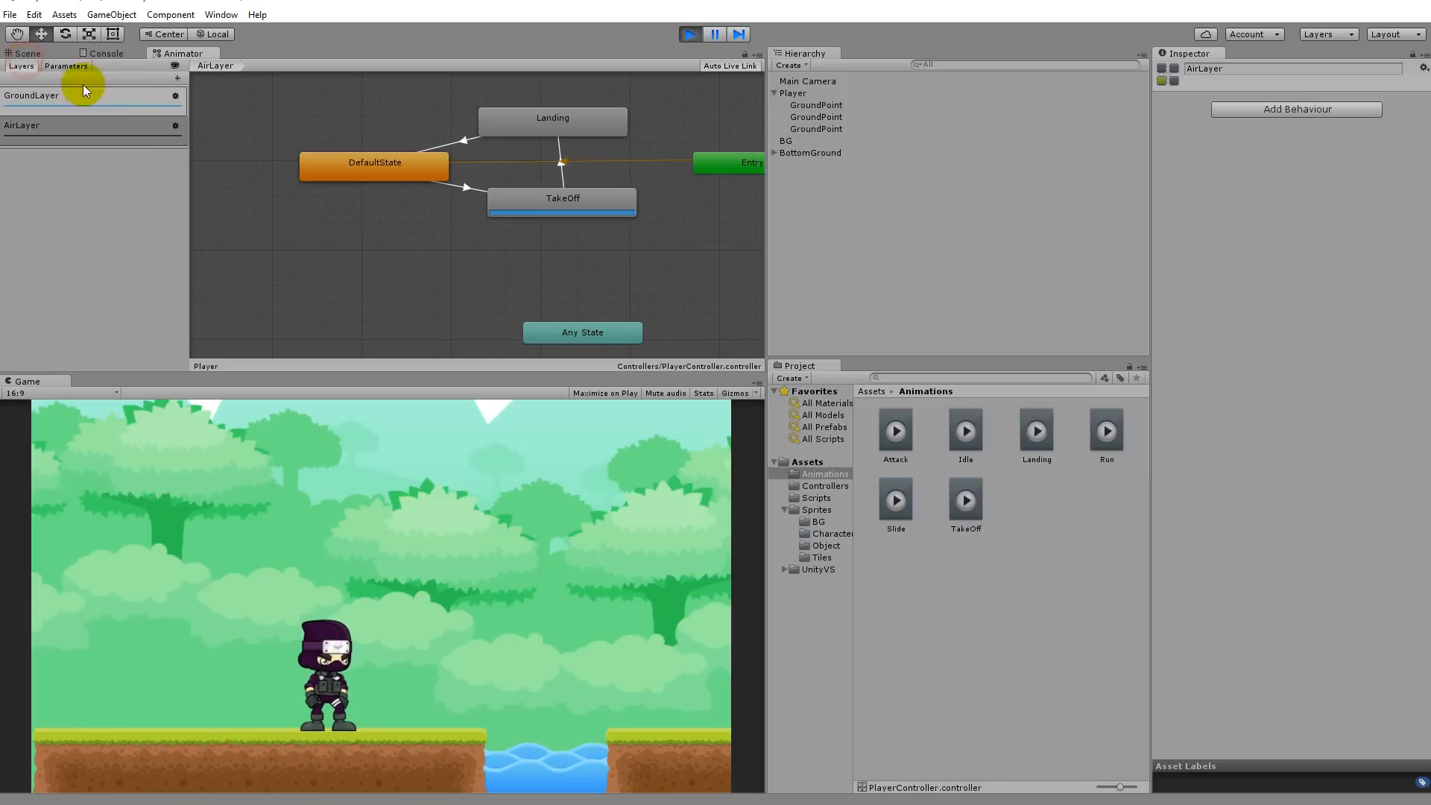
pyautogui.click(687, 34)
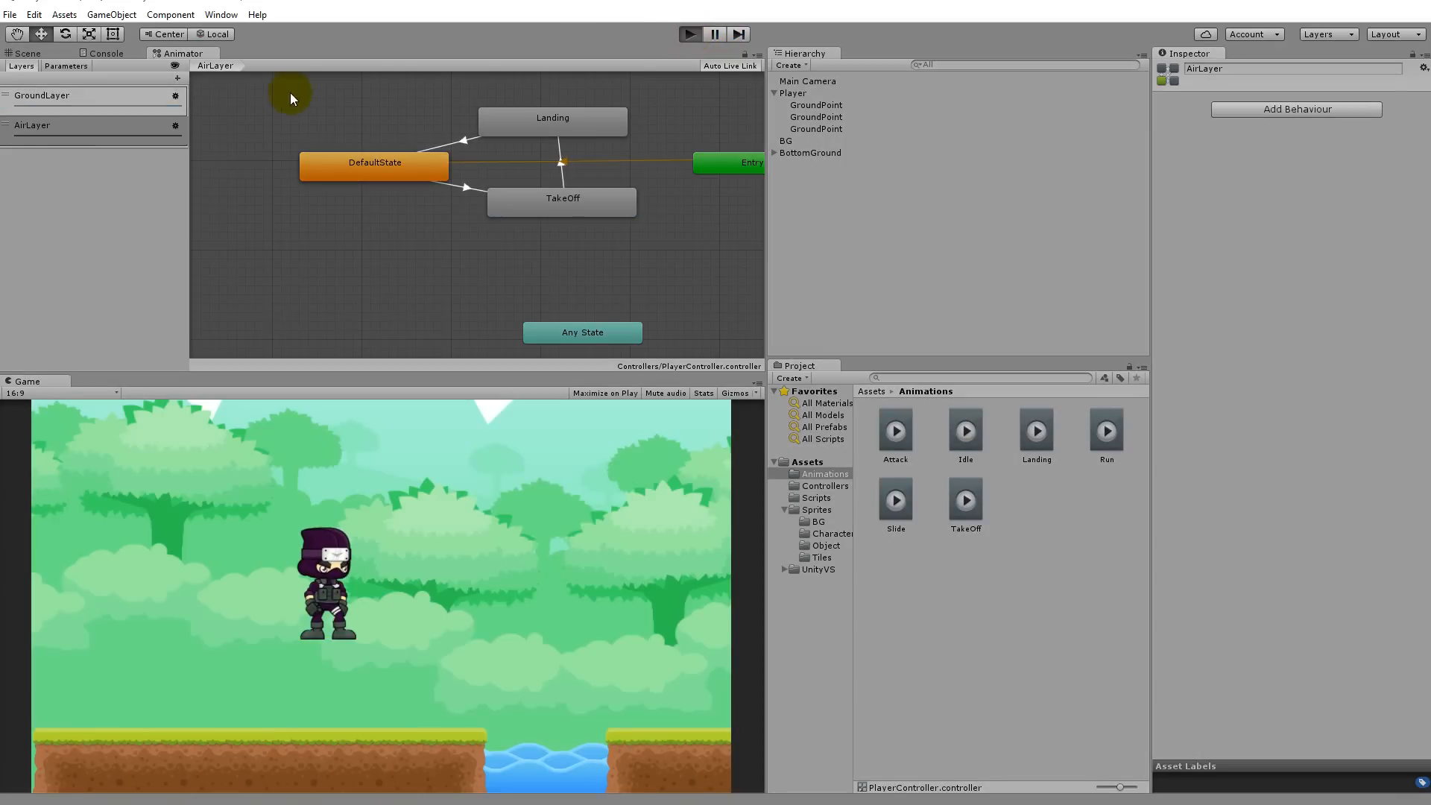
# Retest the game with AirLayer's weight at 1, firing jump and switching land on and off, and stop playing
pyautogui.click(176, 125)
pyautogui.moveTo(295, 131); pyautogui.dragTo(338, 128)
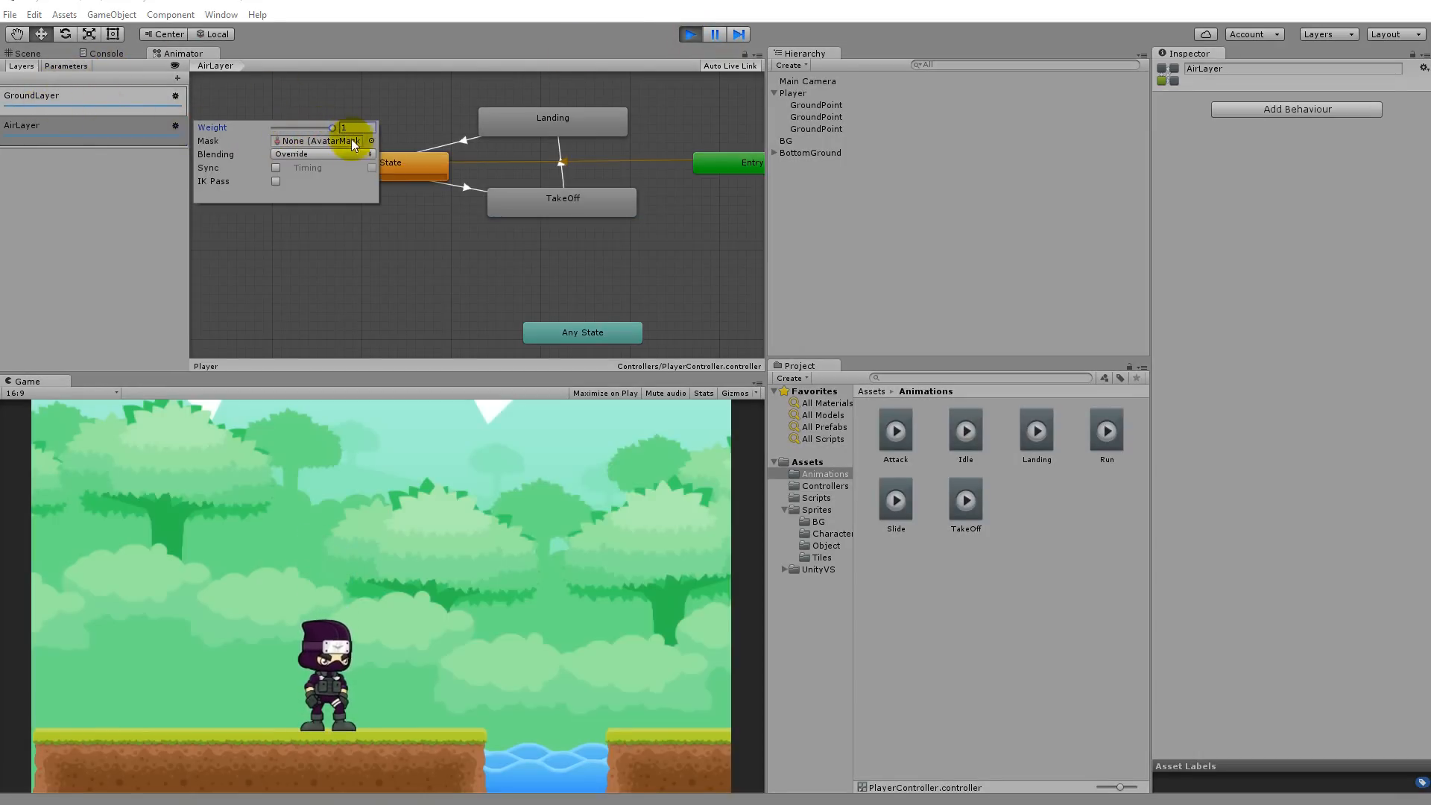
pyautogui.click(56, 65)
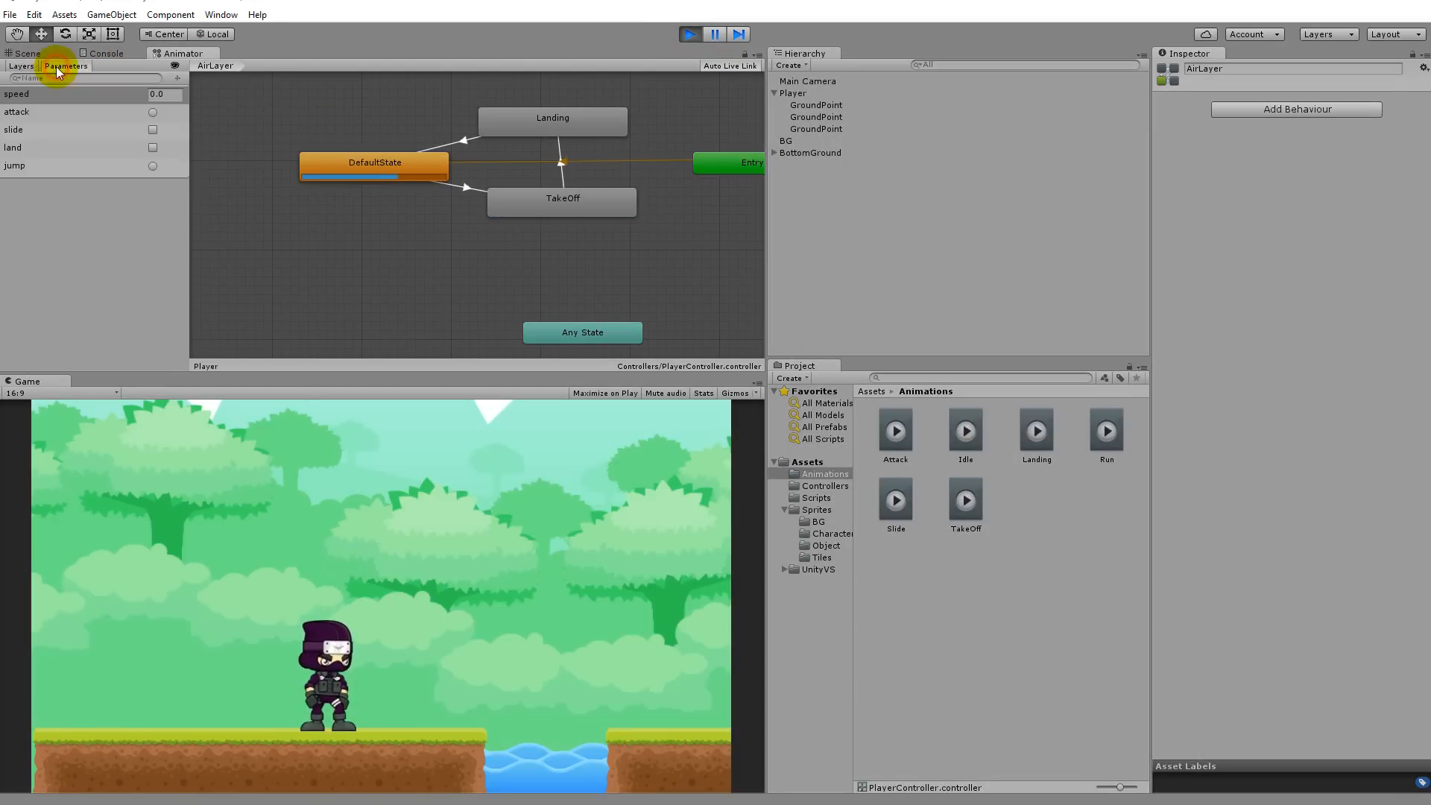
pyautogui.click(153, 165)
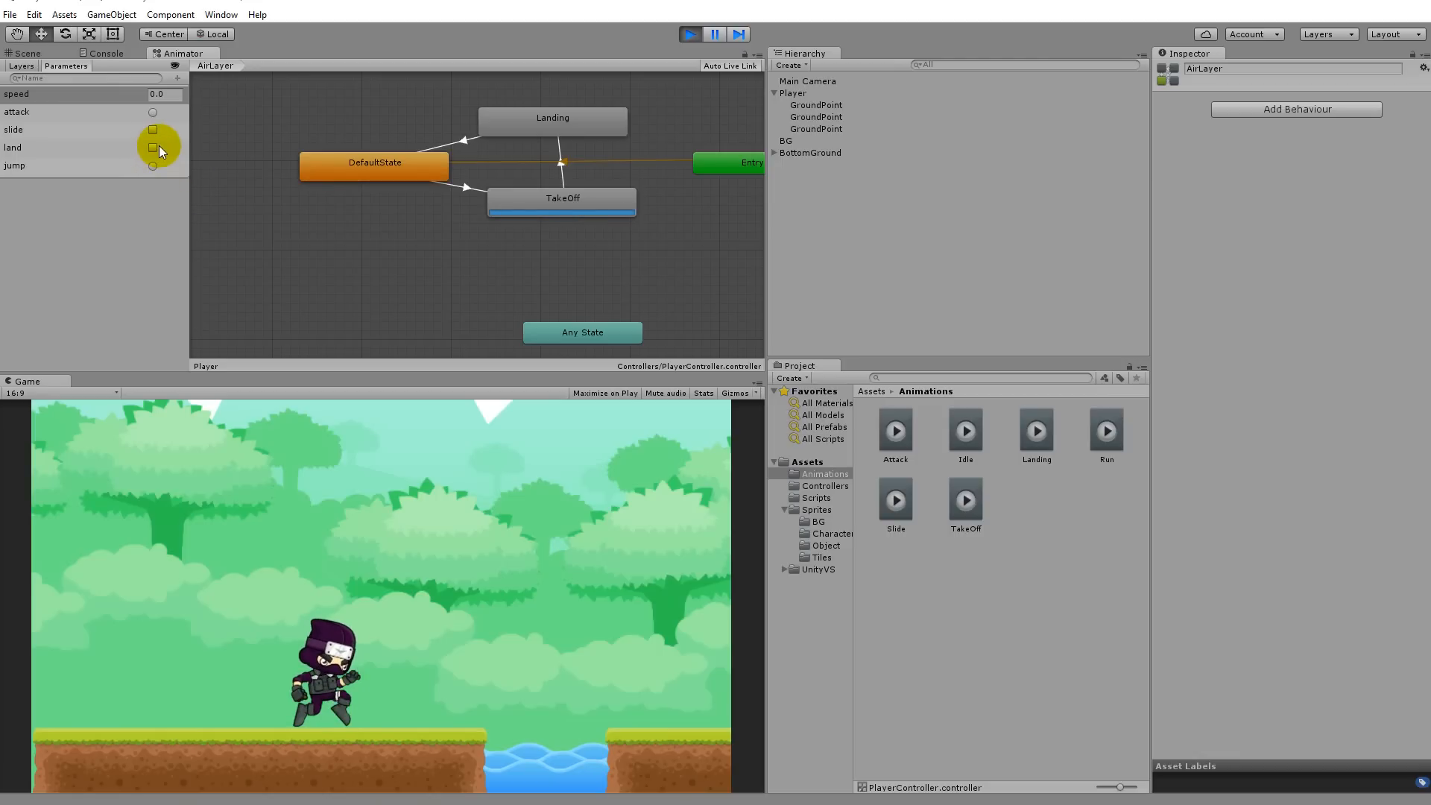
pyautogui.click(153, 148)
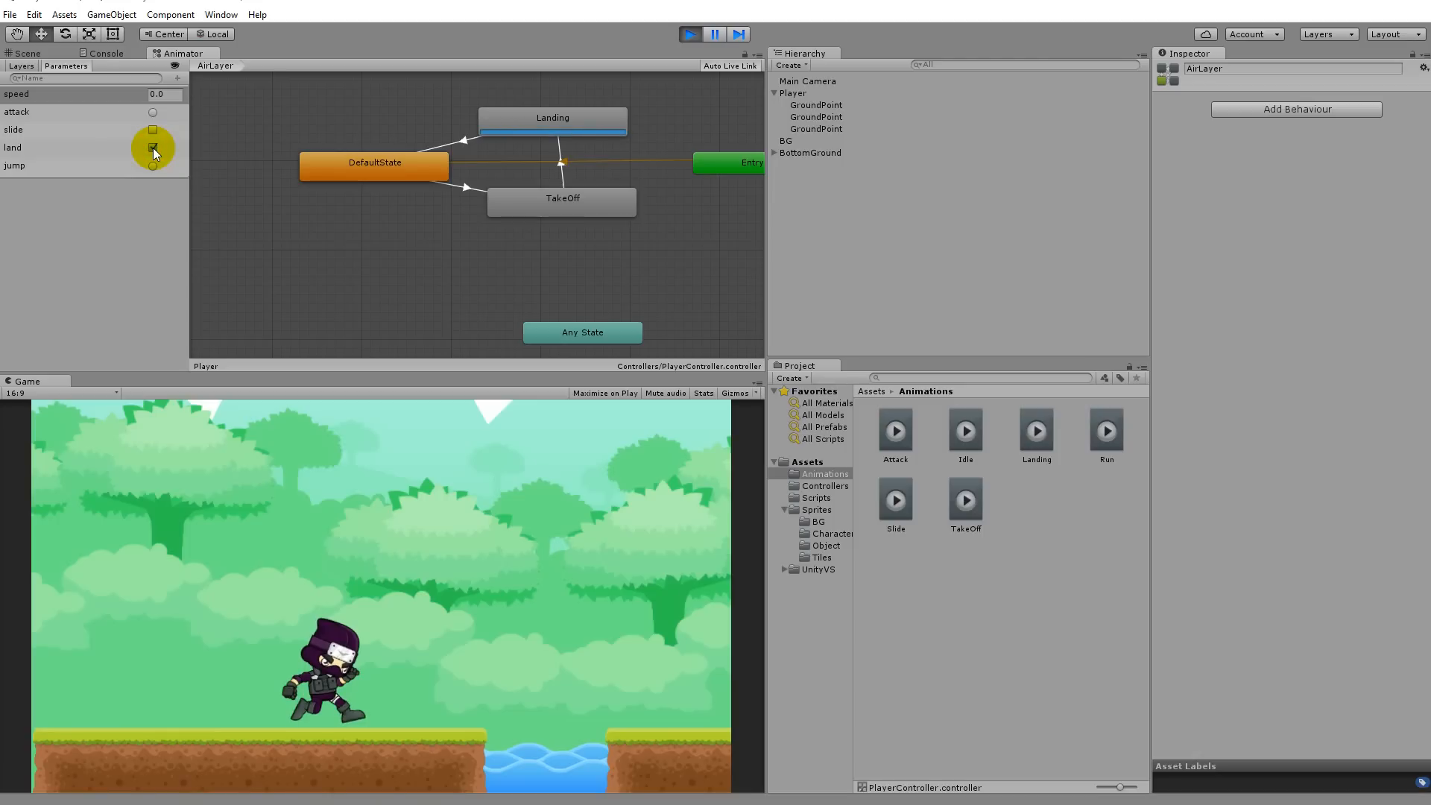
pyautogui.click(153, 148)
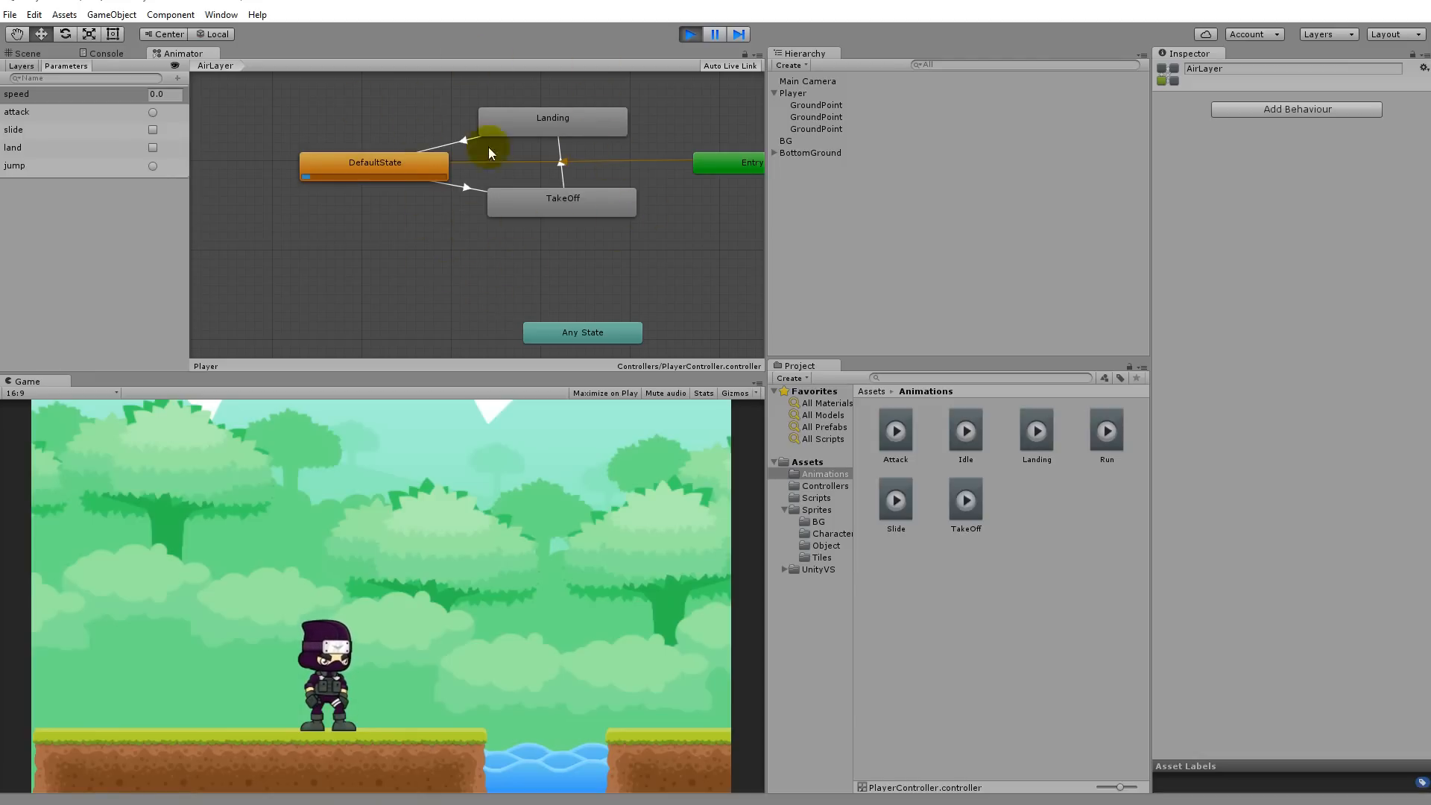
pyautogui.click(688, 35)
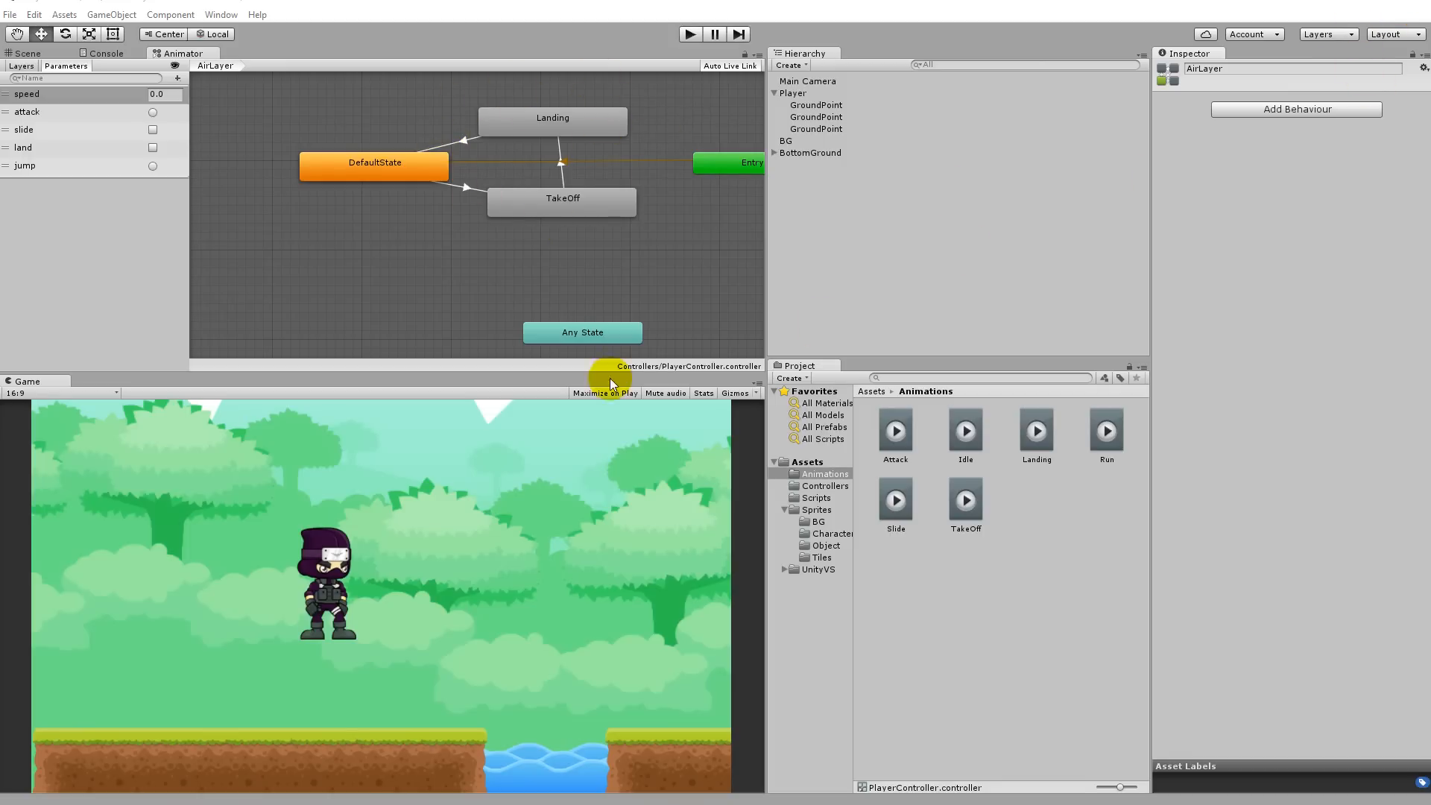
# Switch to Visual Studio and make room for a new method after the ground-check method at the end of Player.cs
pyautogui.click(630, 802)
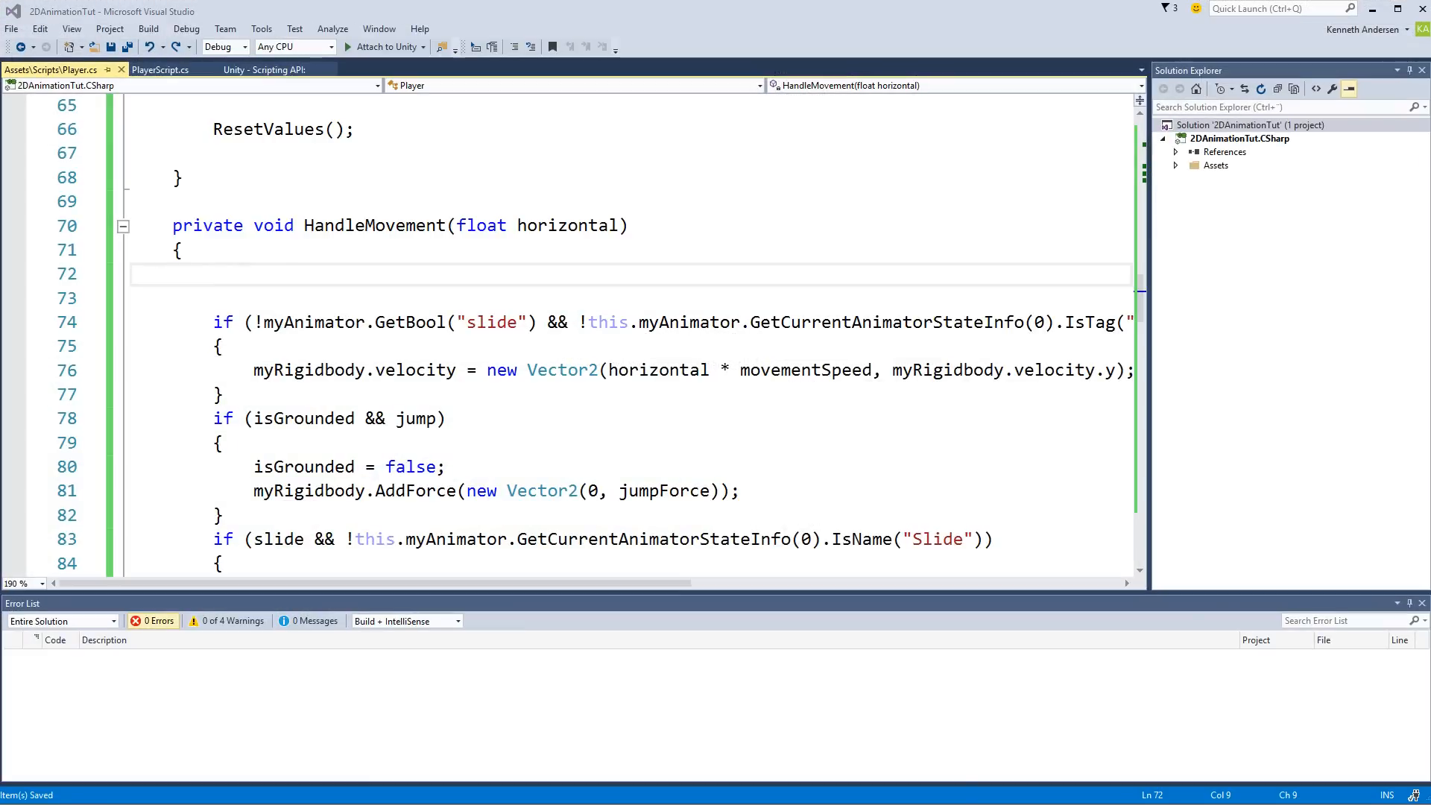
pyautogui.click(637, 418)
pyautogui.scroll(-6, 655, 384)
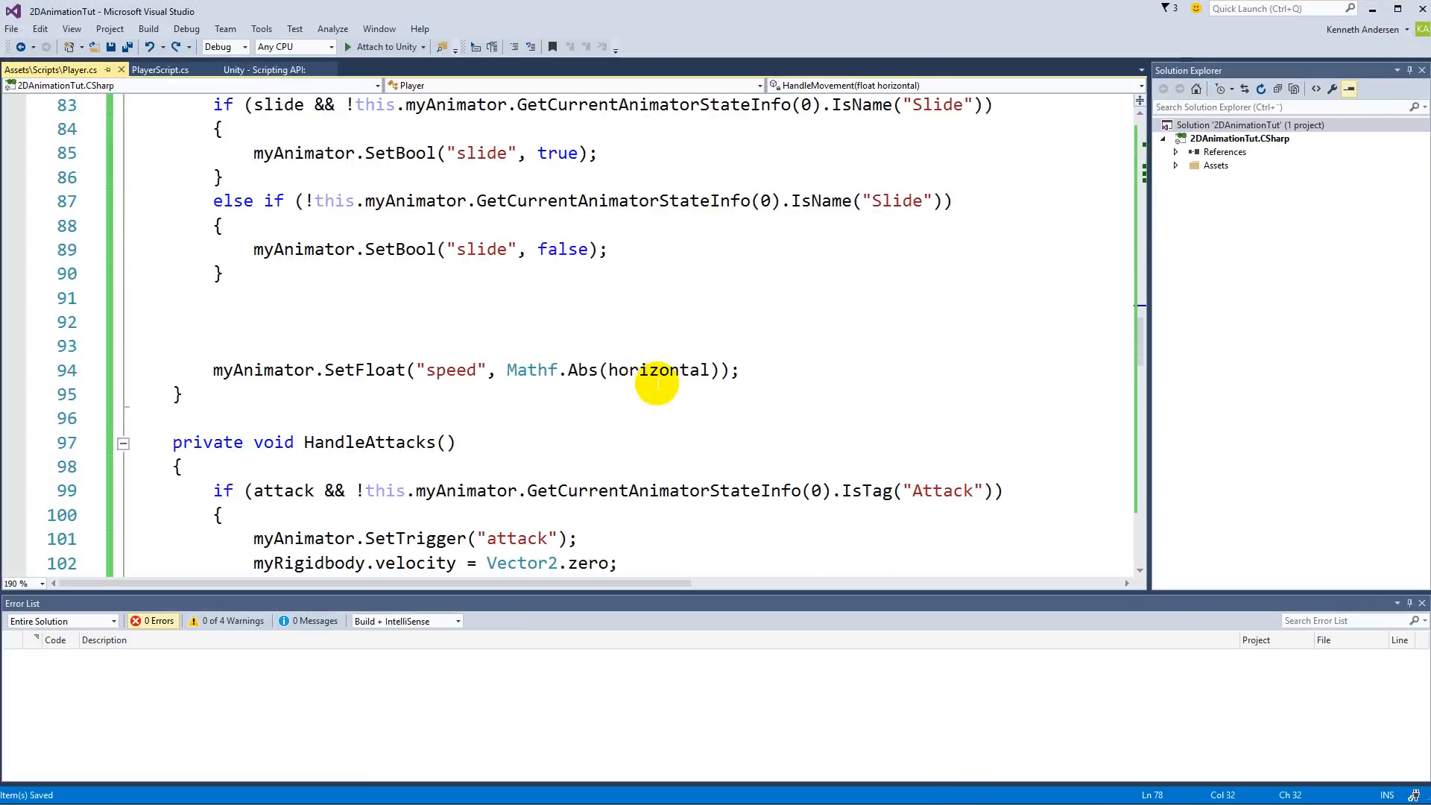
pyautogui.scroll(-20, 492, 432)
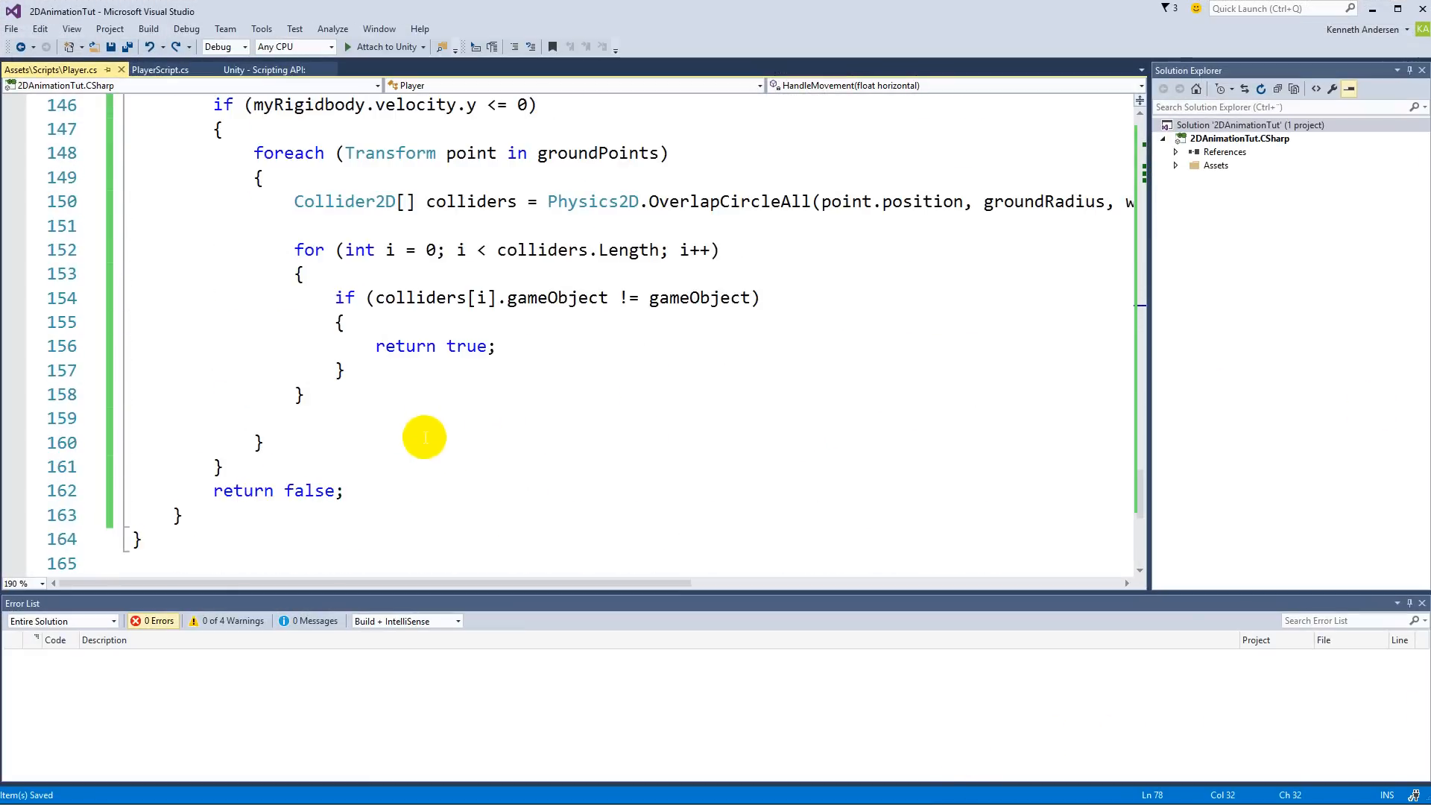
pyautogui.scroll(-2, 424, 438)
pyautogui.click(220, 386)
pyautogui.click(224, 370)
pyautogui.press('Return')
pyautogui.press('Return')
pyautogui.write('DeviceOrientation')
pyautogui.press('BackSpace')
pyautogui.press('BackSpace')
pyautogui.press('BackSpace')
pyautogui.press('BackSpace')
pyautogui.press('BackSpace')
pyautogui.press('BackSpace')
pyautogui.press('BackSpace')
pyautogui.press('BackSpace')
pyautogui.press('BackSpace')
pyautogui.press('BackSpace')
pyautogui.press('BackSpace')
pyautogui.press('BackSpace')
pyautogui.press('BackSpace')
pyautogui.press('BackSpace')
pyautogui.press('BackSpace')
pyautogui.press('BackSpace')
pyautogui.press('BackSpace')
pyautogui.press('BackSpace')
# Add an empty private void HandleLayers() method to the end of the Player class
pyautogui.write('private void Handle')
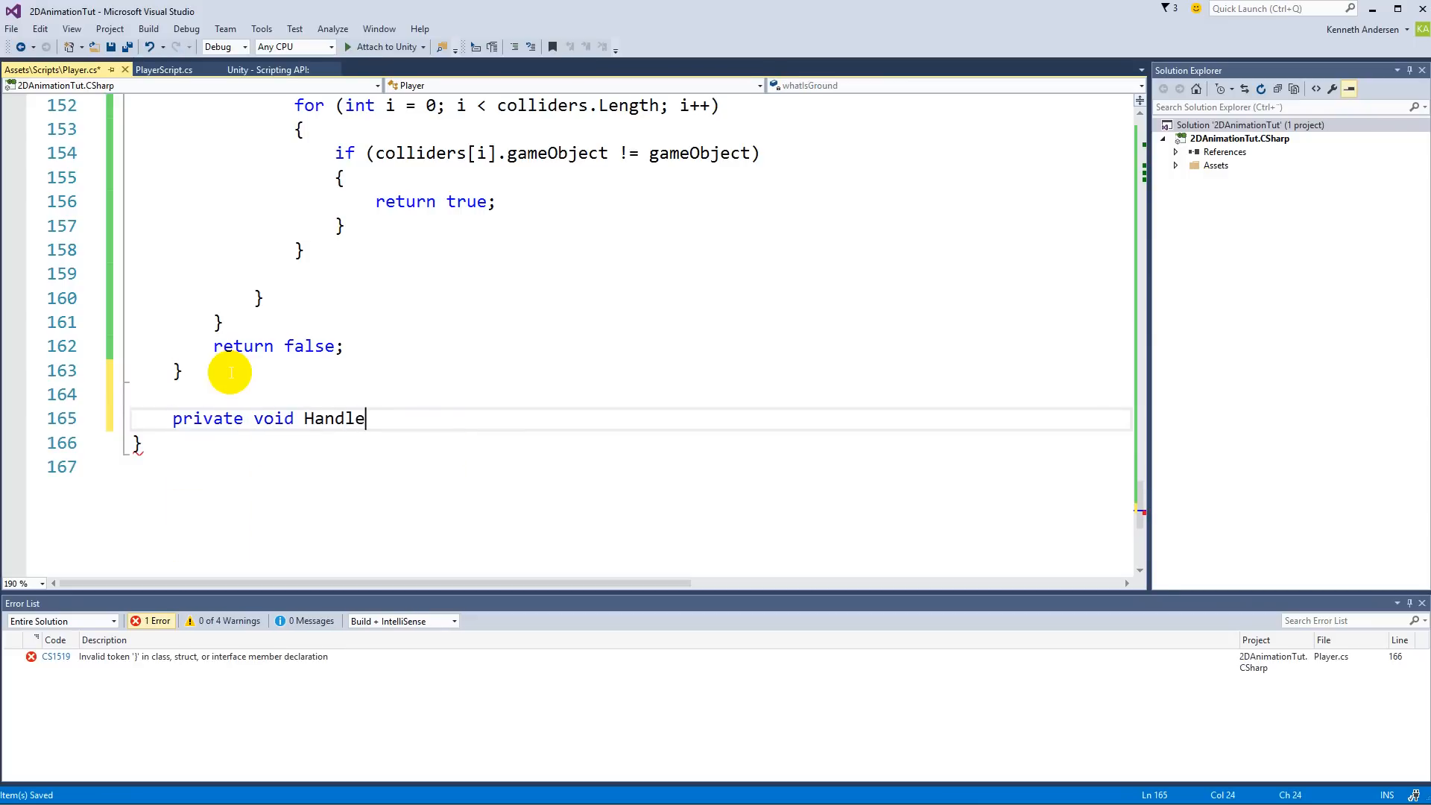
pyautogui.write('Layers()')
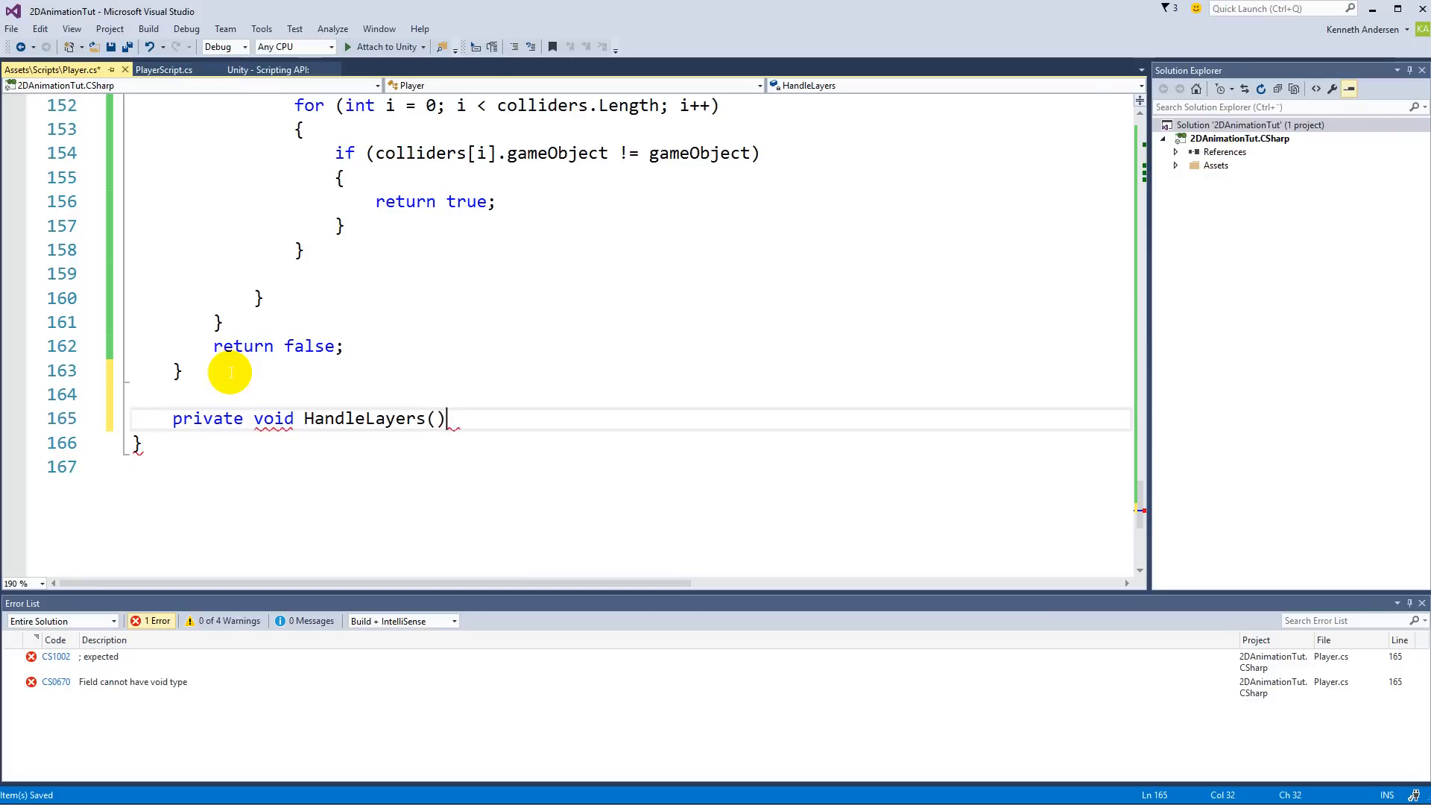
pyautogui.press('Return')
pyautogui.write('{')
pyautogui.press('Return')
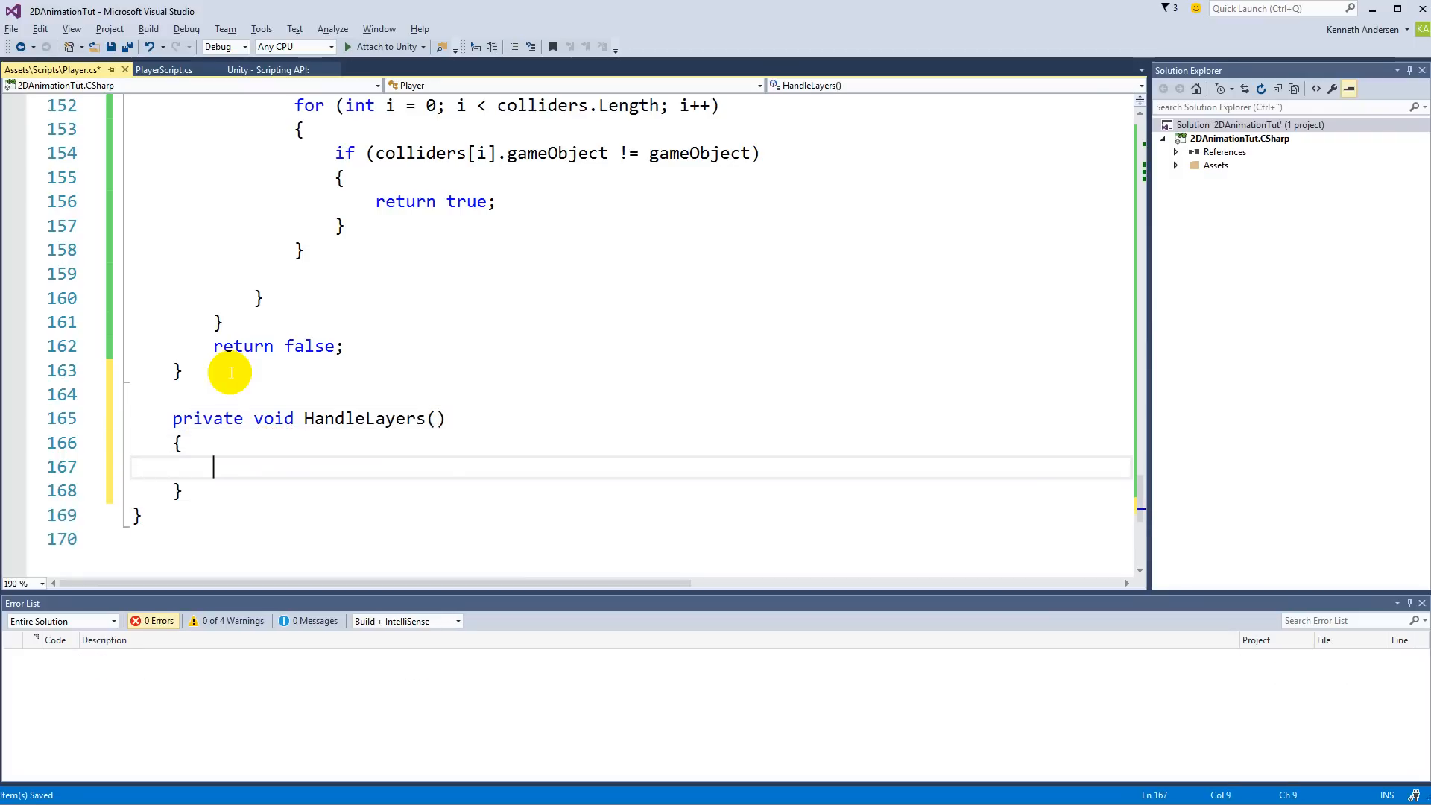
# Add an if (!isGrounded) block inside HandleLayers
pyautogui.write('if')
pyautogui.press('Tab')
pyautogui.press('Tab')
pyautogui.write('isgho')
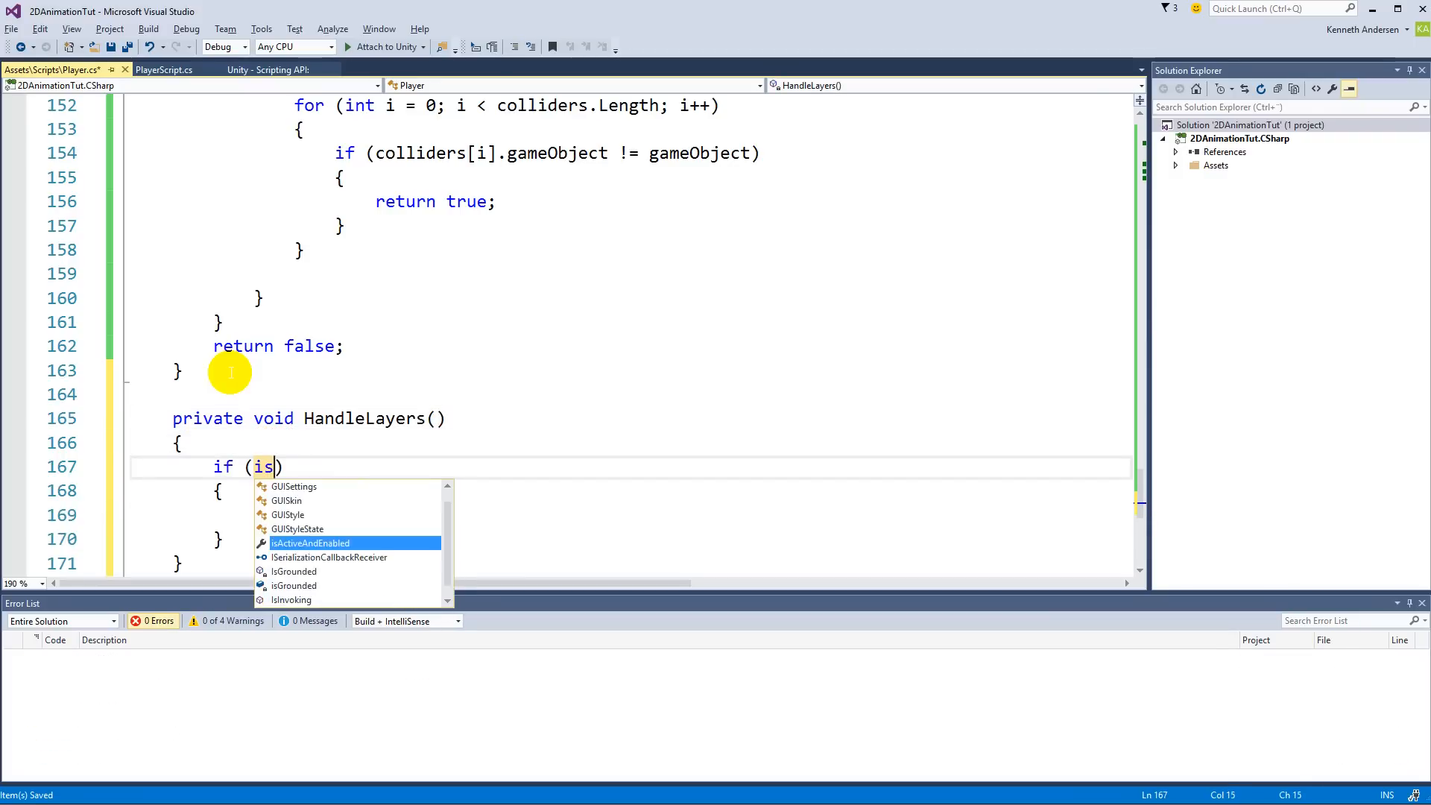
pyautogui.press('Down')
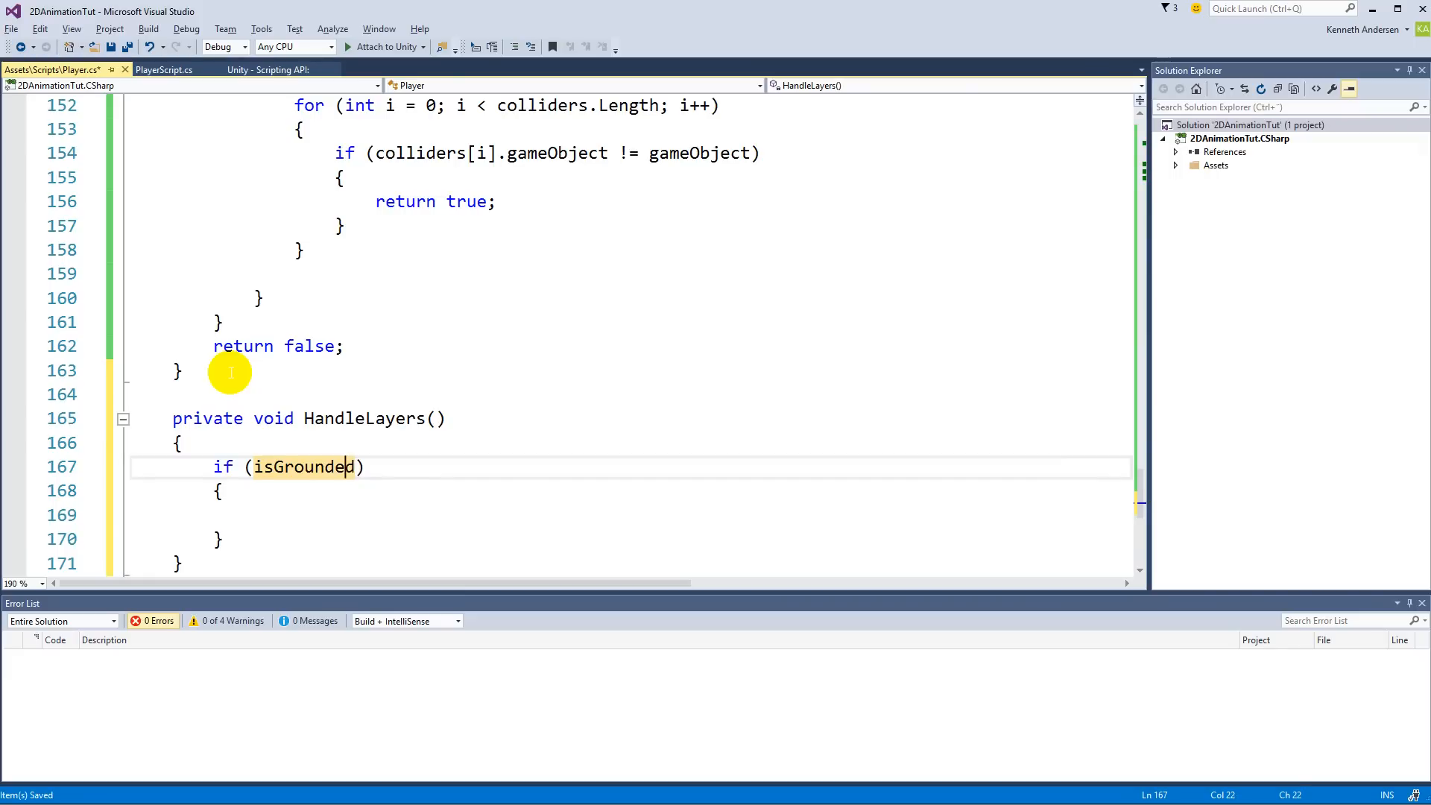
pyautogui.press('Down')
pyautogui.press('Down')
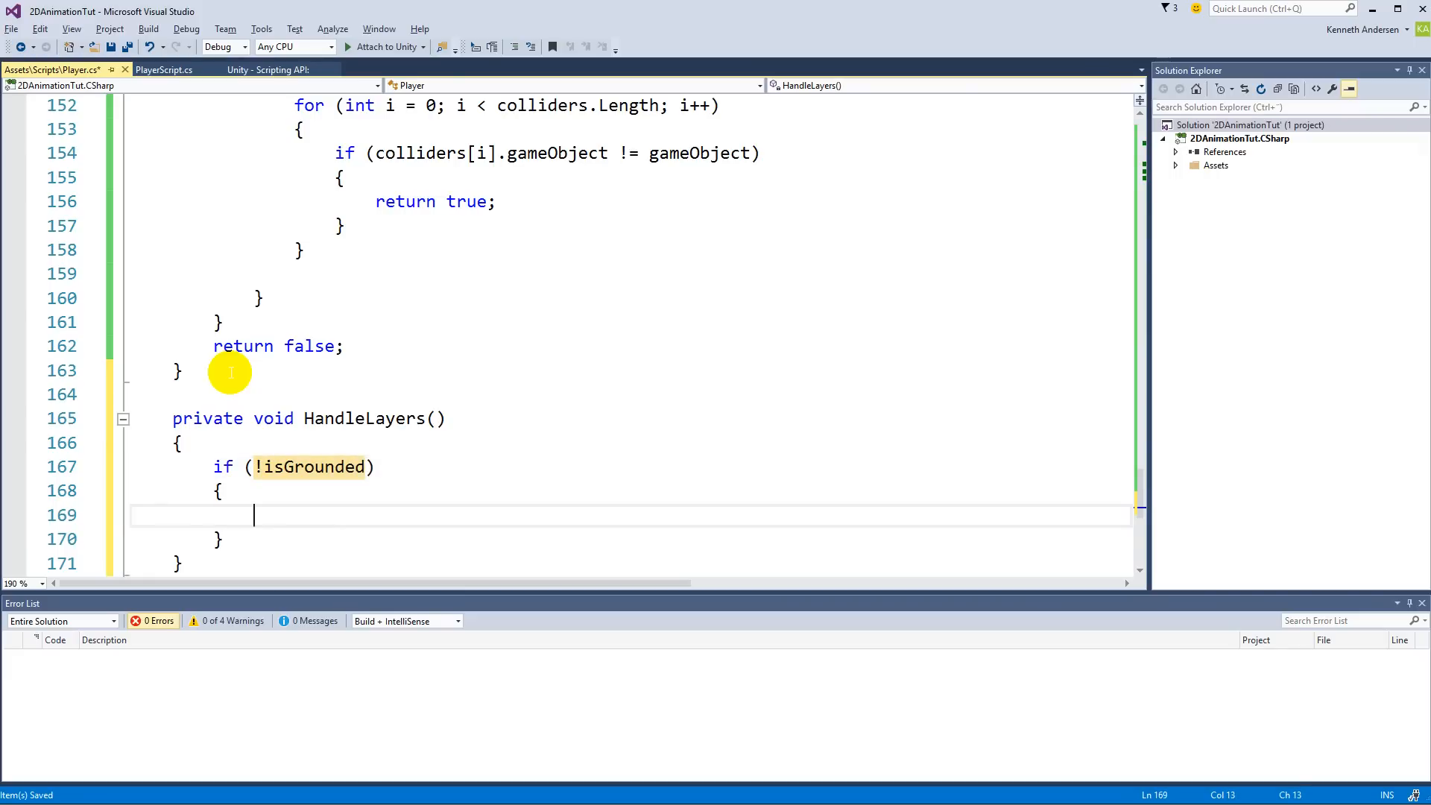
pyautogui.write('animator')
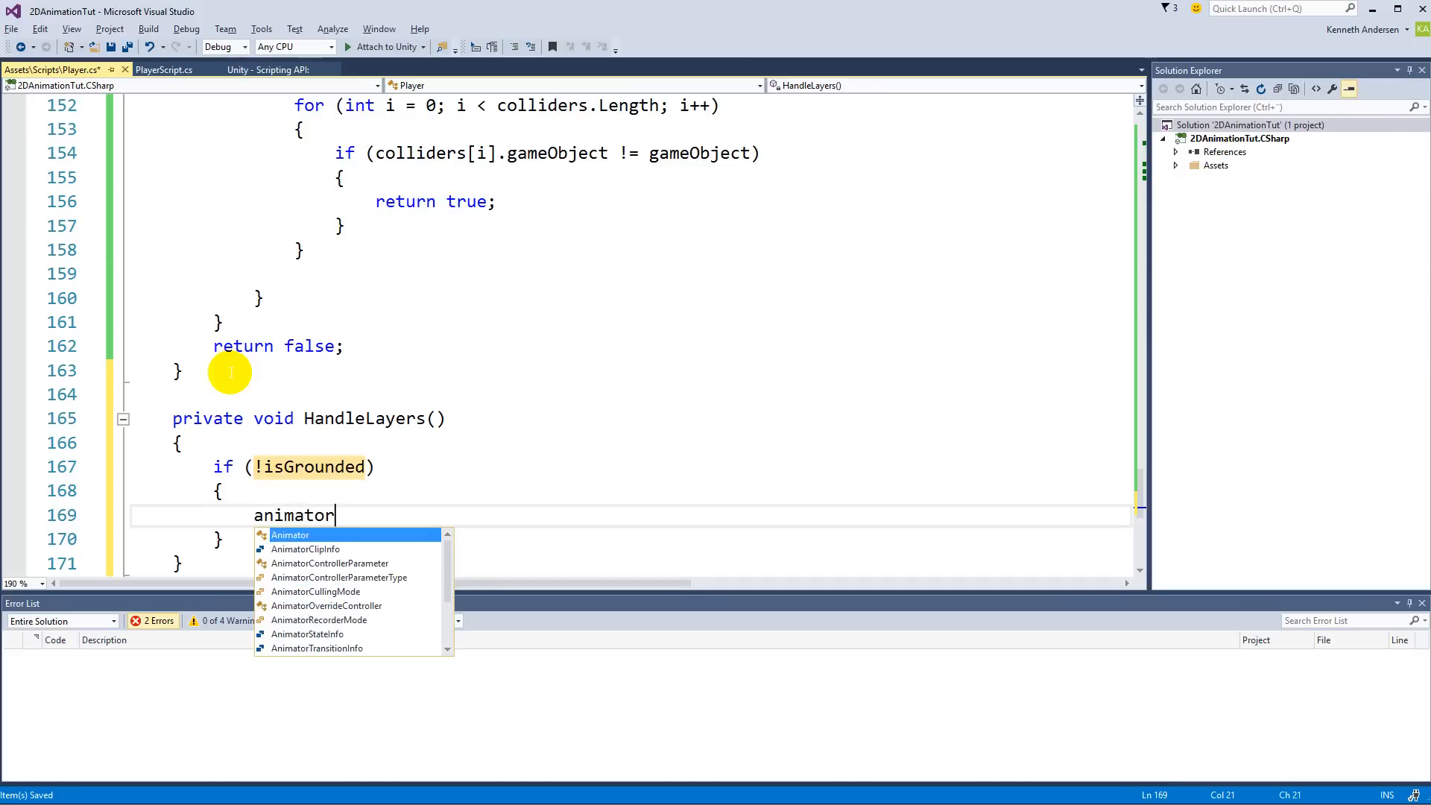
pyautogui.press('BackSpace')
pyautogui.press('BackSpace')
pyautogui.press('BackSpace')
pyautogui.press('BackSpace')
pyautogui.press('BackSpace')
pyautogui.press('BackSpace')
pyautogui.press('BackSpace')
pyautogui.press('BackSpace')
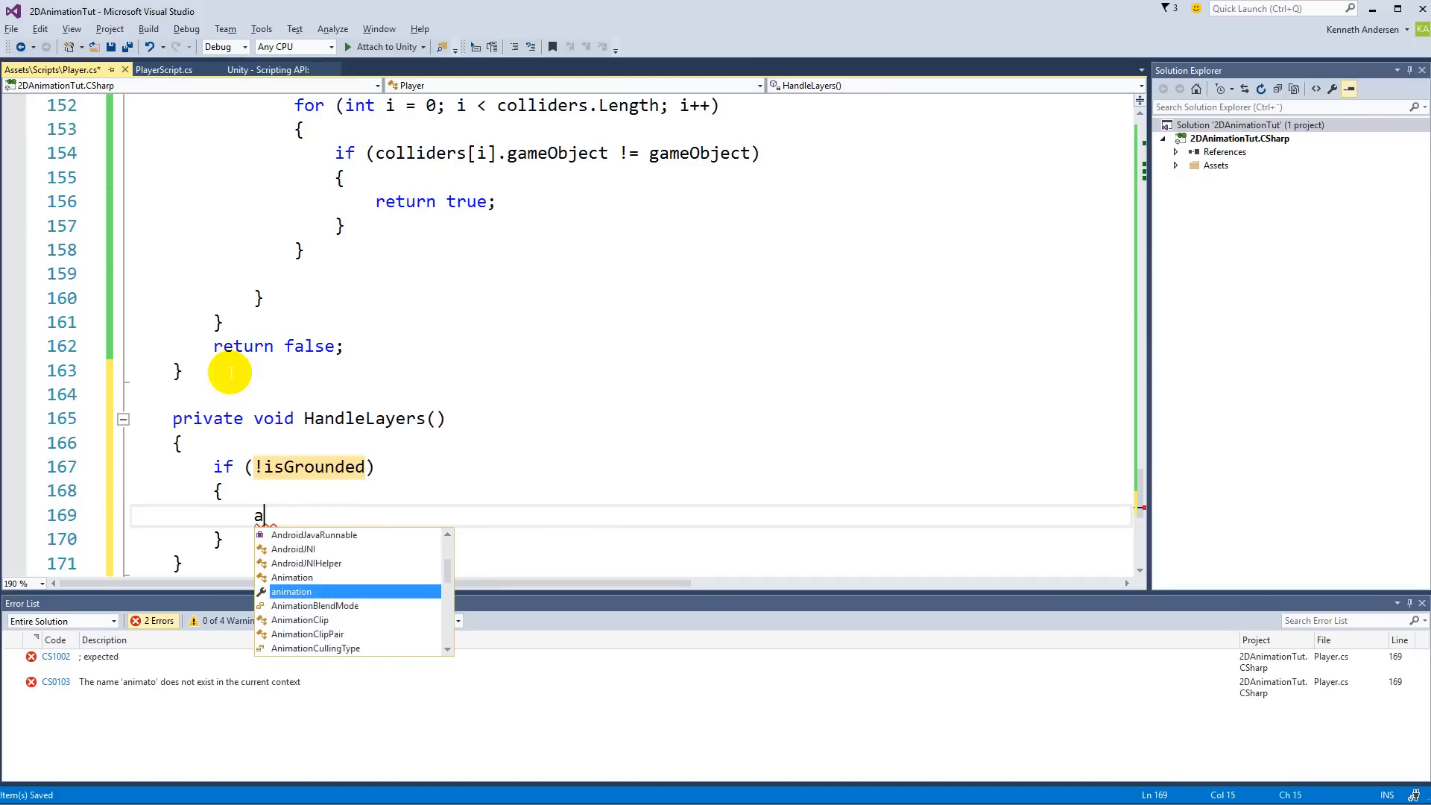
# Add the statement myAnimator.SetLayerWeight(1, 1); inside the if (!isGrounded) block of HandleLayers
pyautogui.write('myan')
pyautogui.press('Tab')
pyautogui.write('.setal')
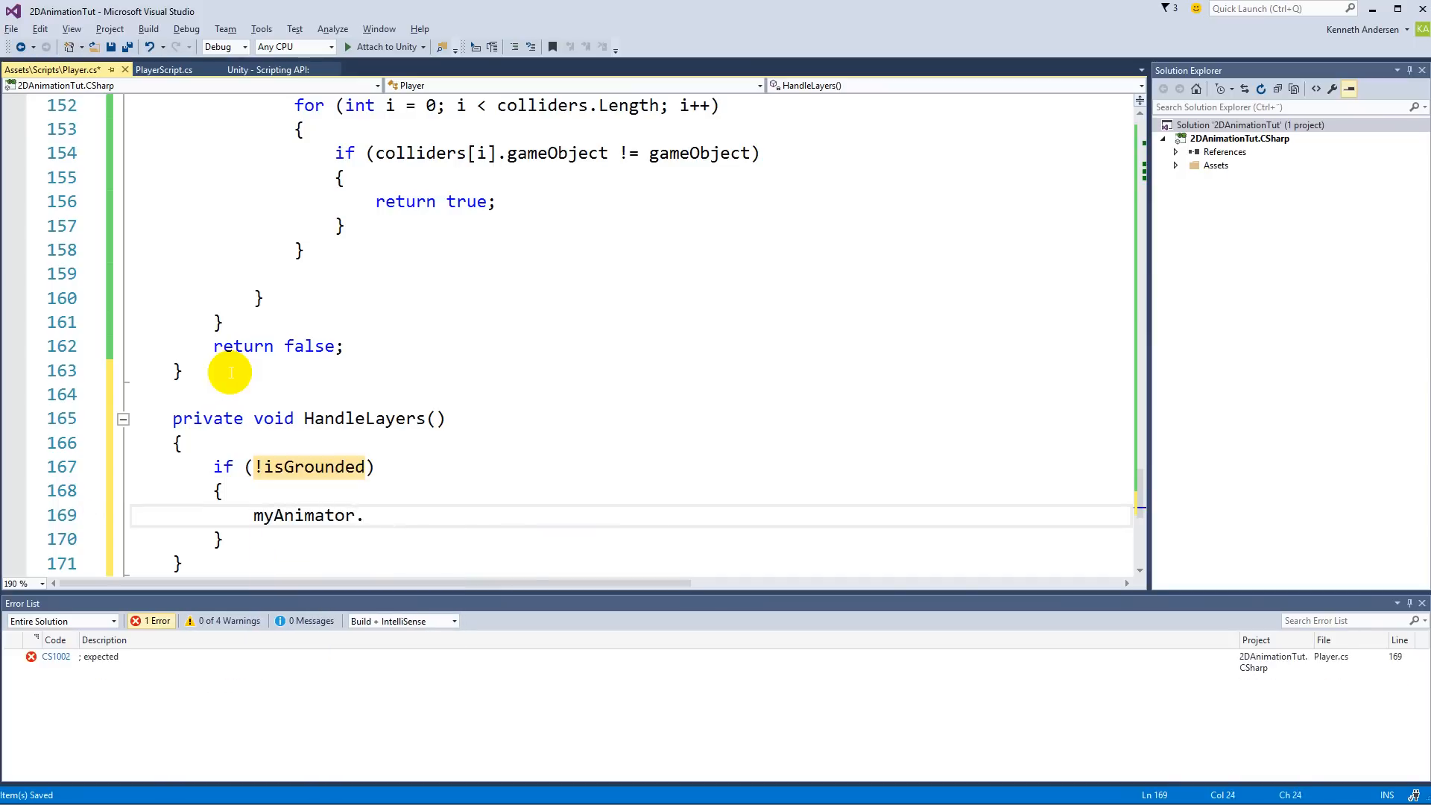
pyautogui.press('BackSpace')
pyautogui.press('BackSpace')
pyautogui.press('BackSpace')
pyautogui.press('BackSpace')
pyautogui.press('BackSpace')
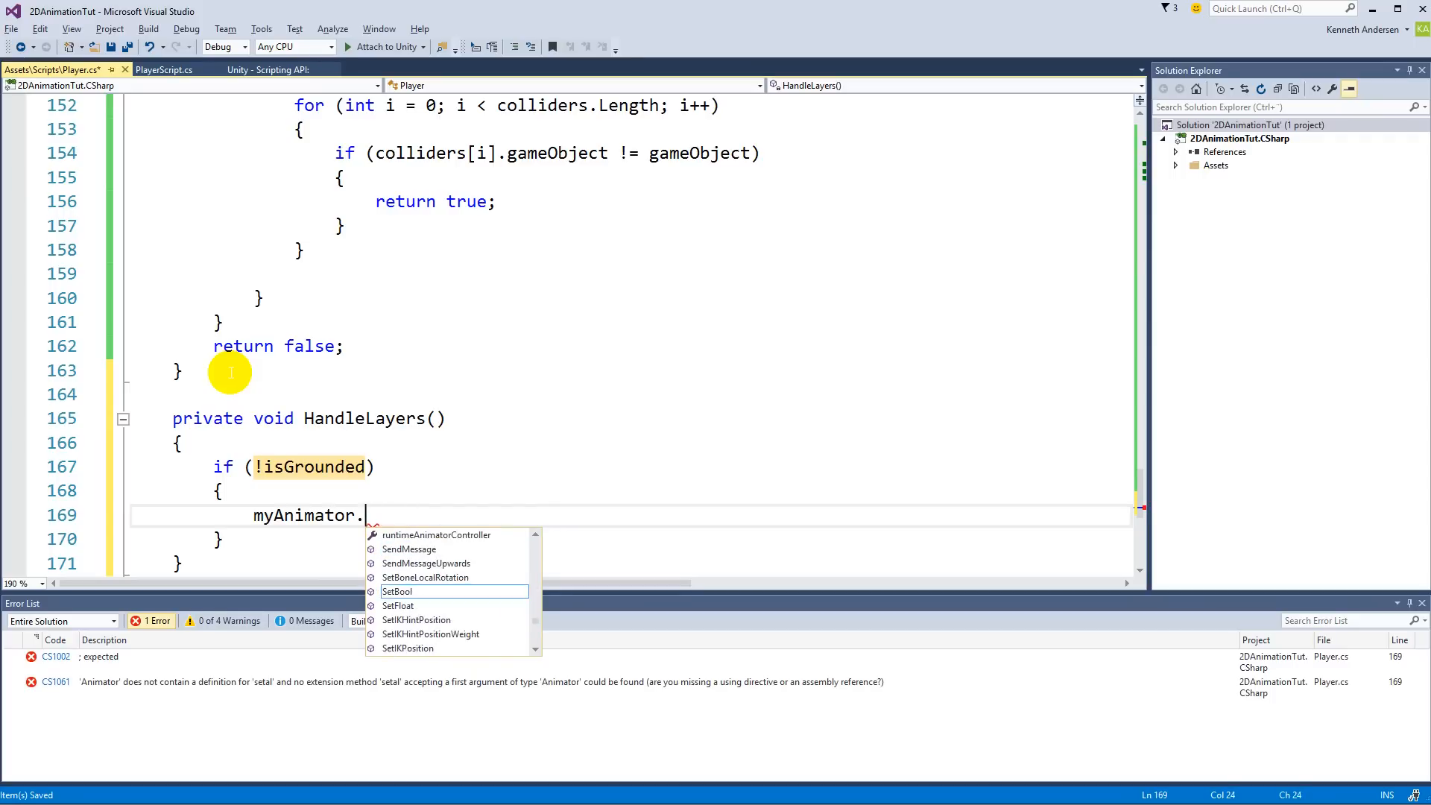
pyautogui.write('setlaye')
pyautogui.press('Tab')
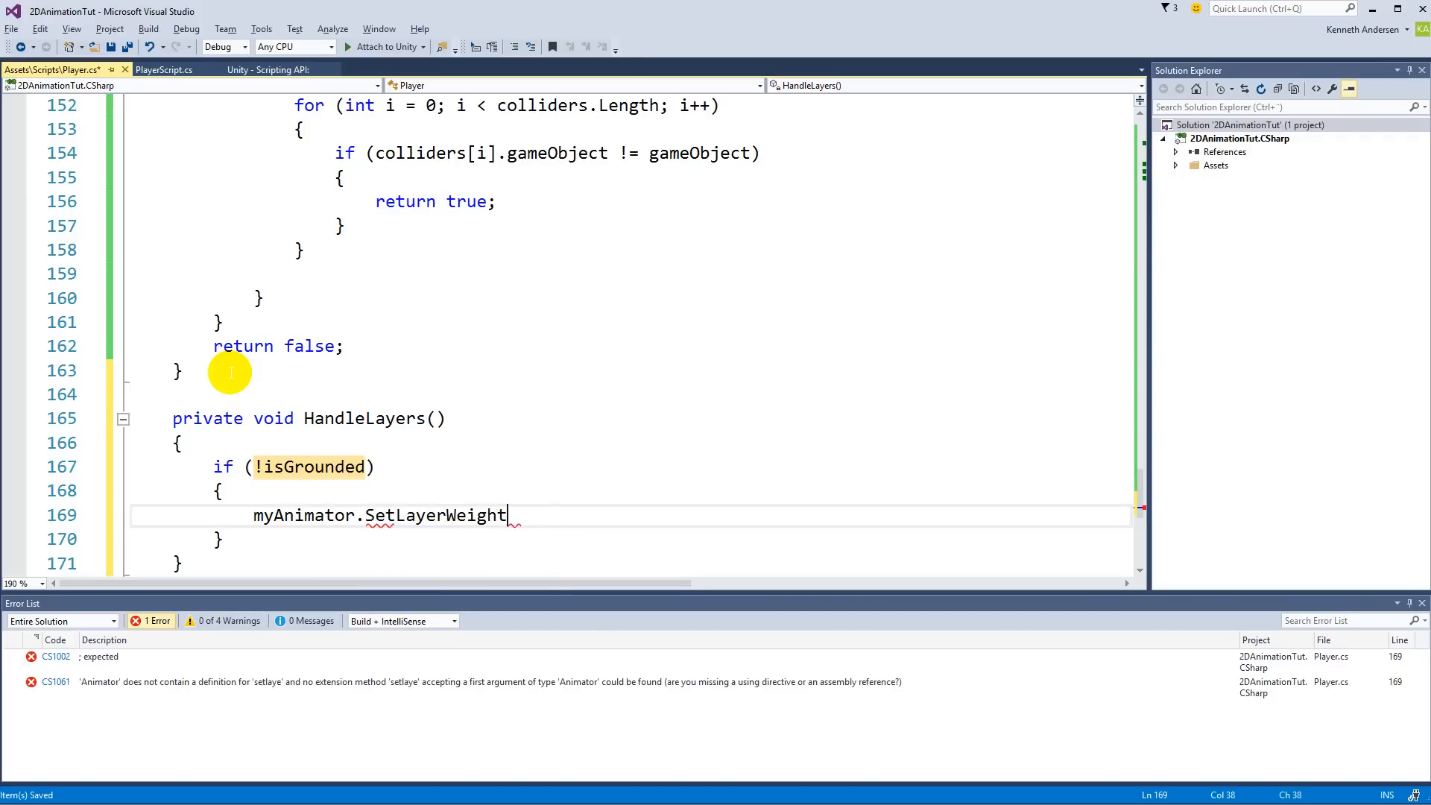
pyautogui.write('(1, ')
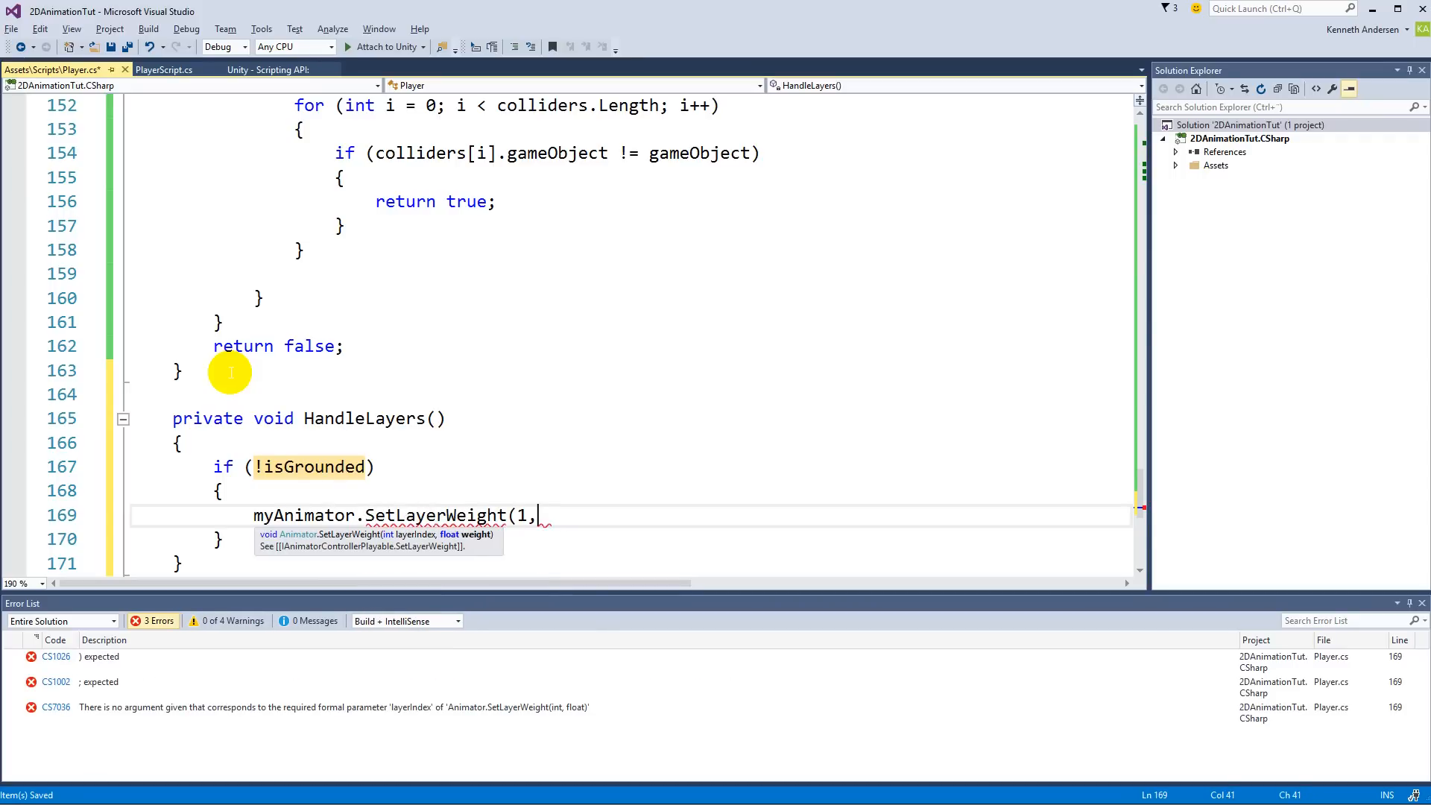
pyautogui.write('1')
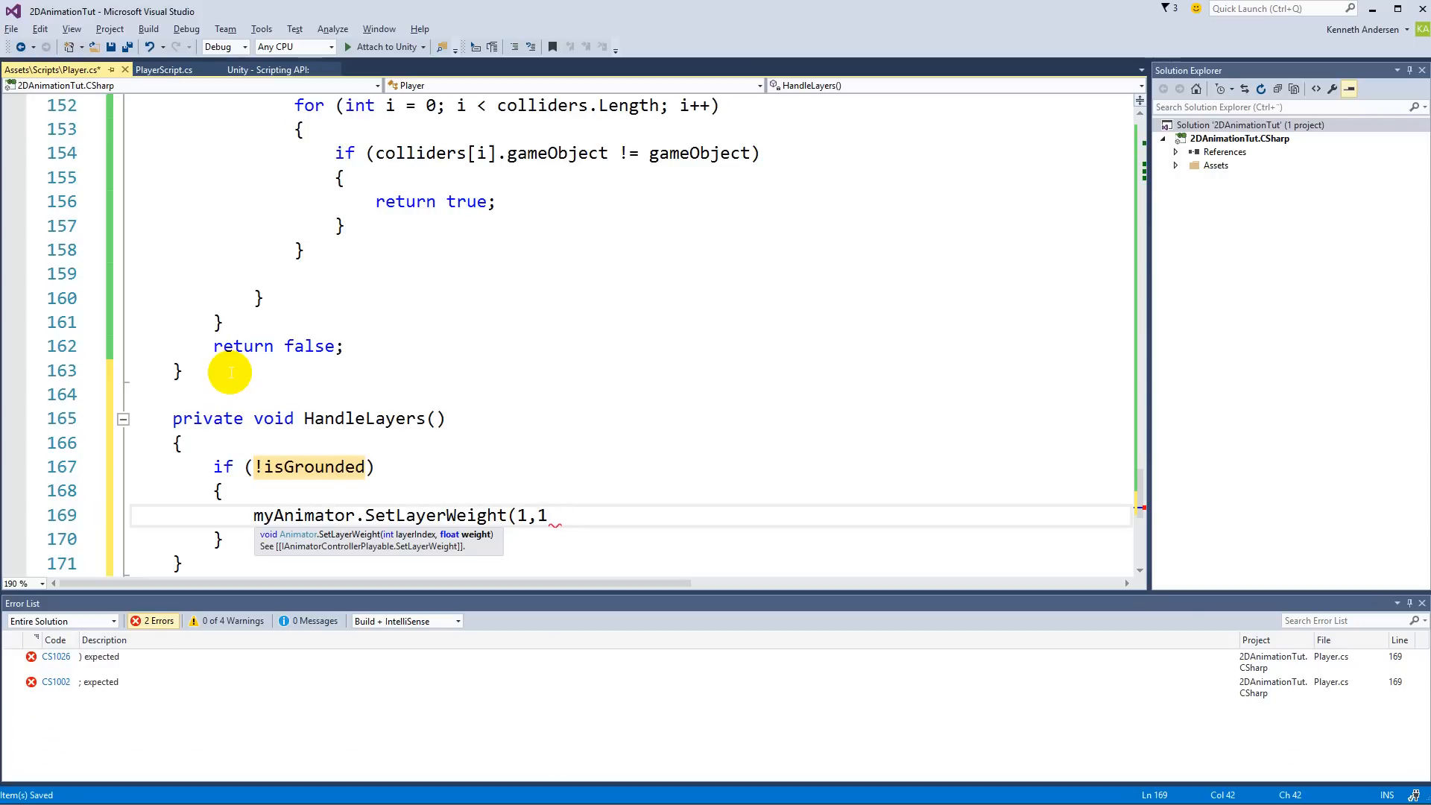
pyautogui.write(');')
# Switch to Unity and review the animator's GroundLayer and AirLayer, including AirLayer's weight setting
pyautogui.doubleClick(328, 469)
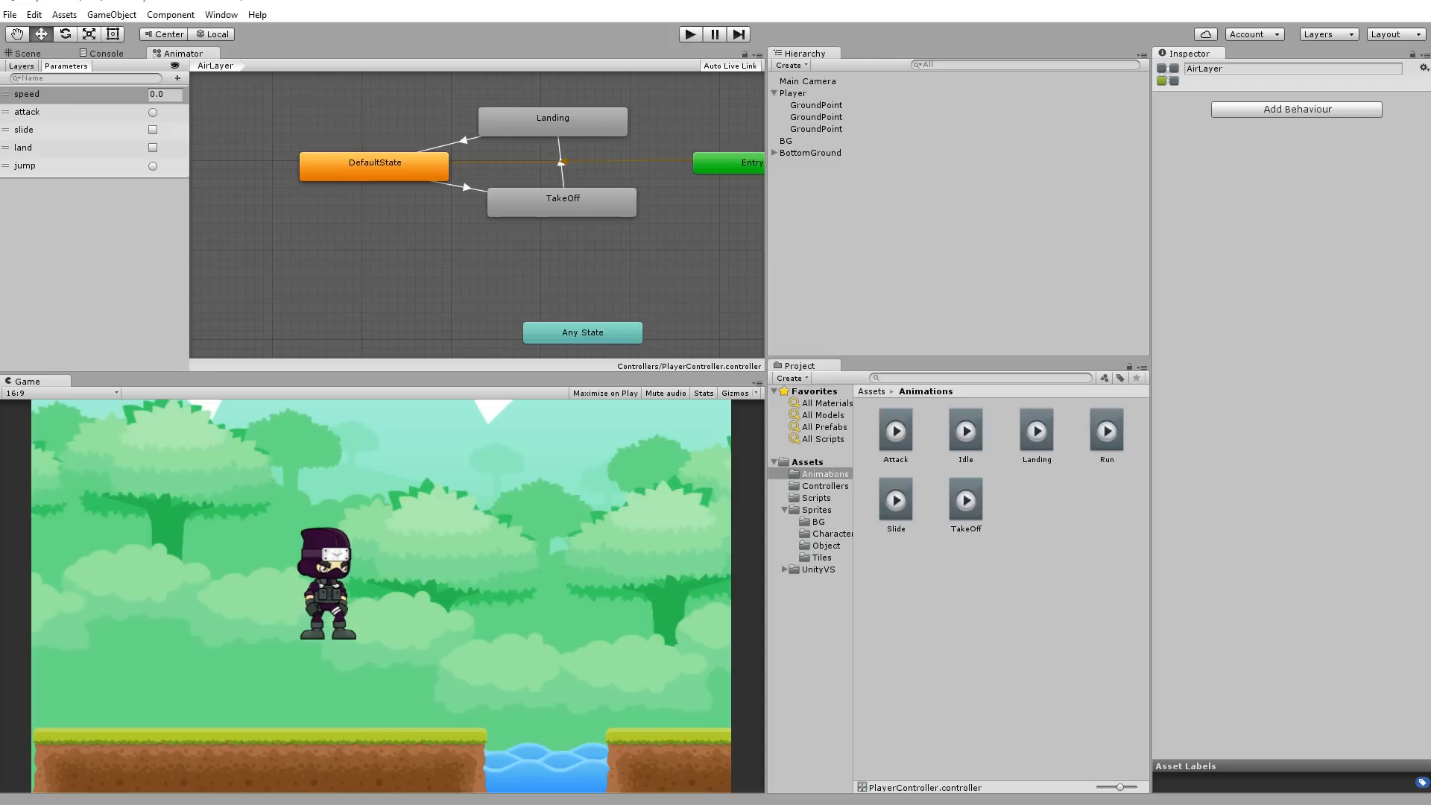
pyautogui.click(20, 66)
pyautogui.click(60, 98)
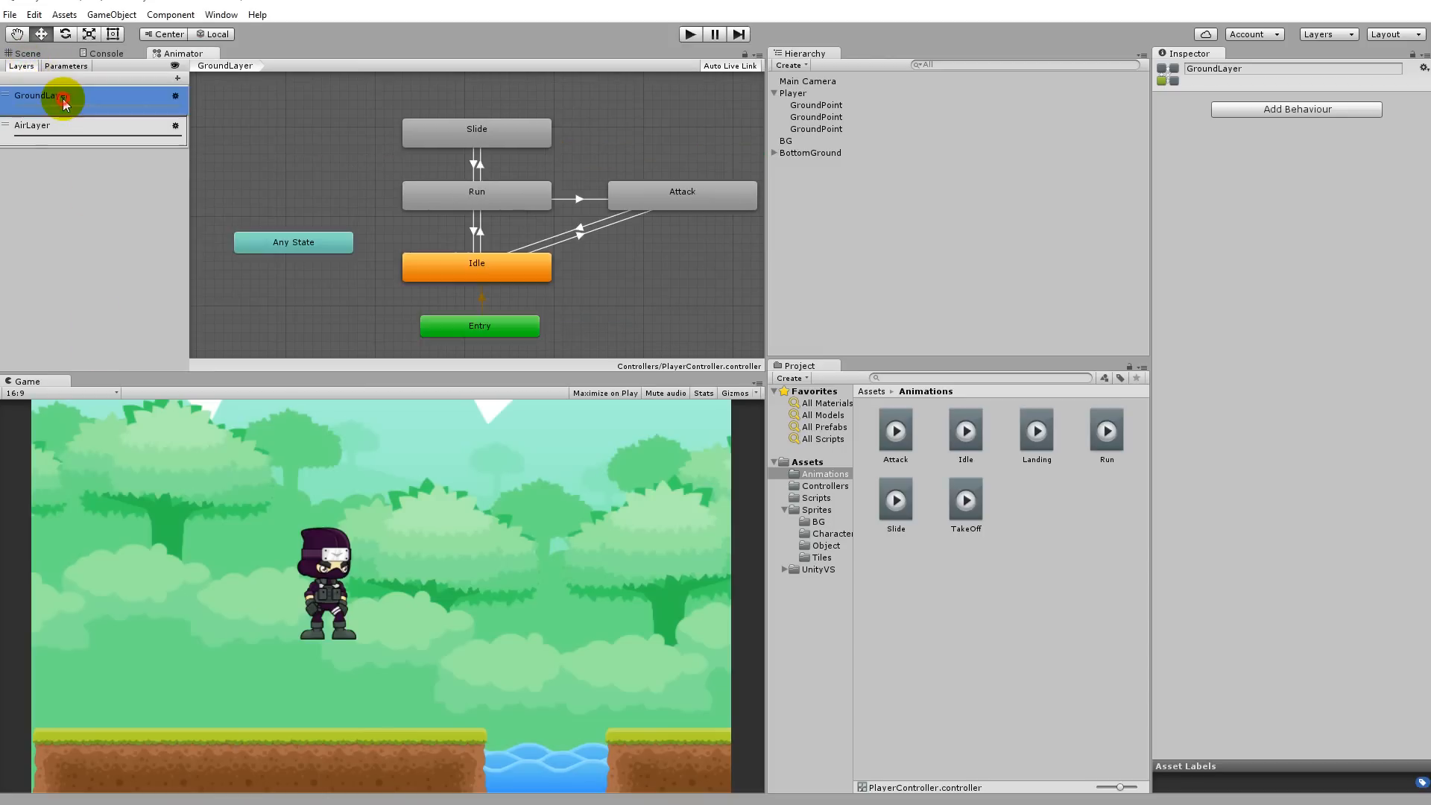
pyautogui.click(68, 128)
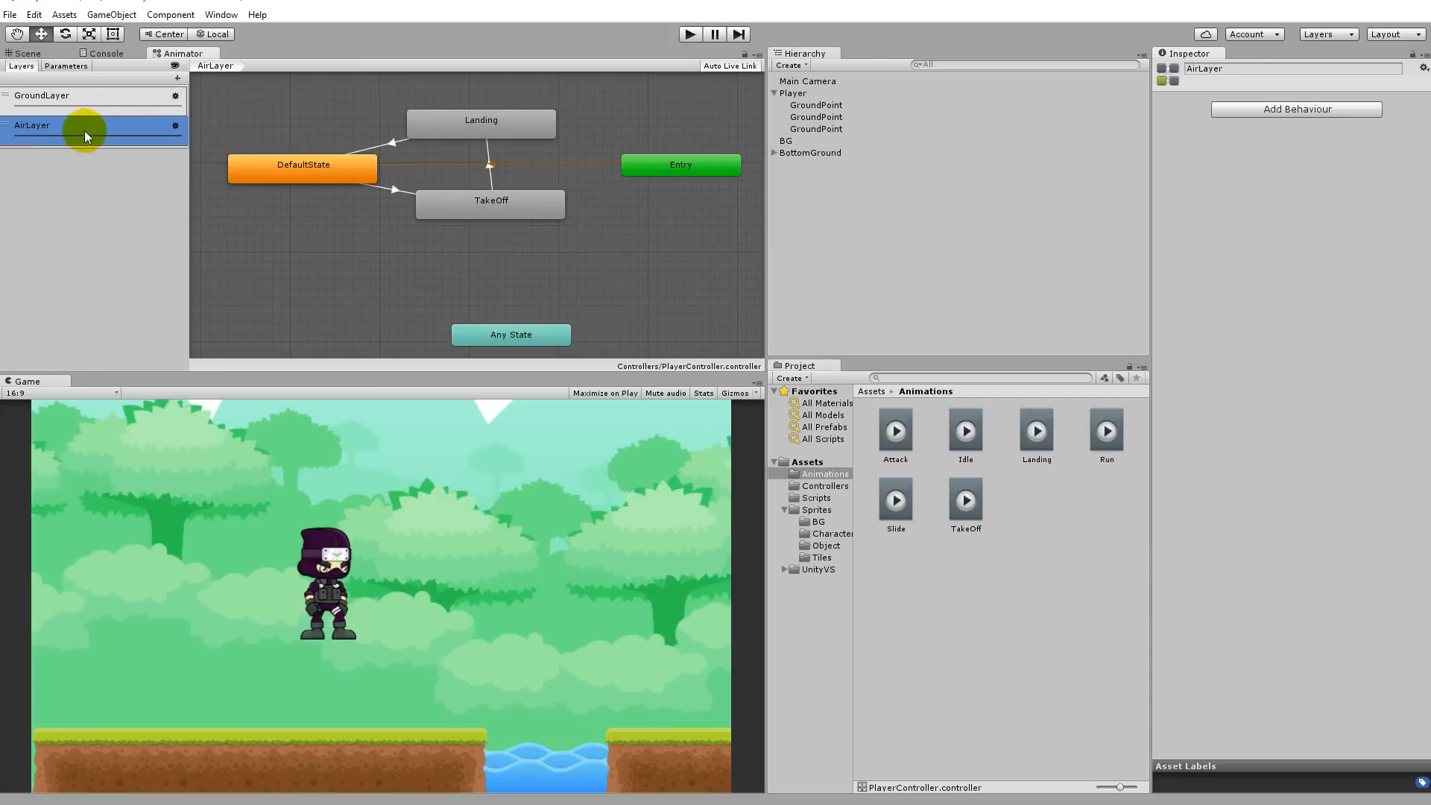
pyautogui.click(176, 126)
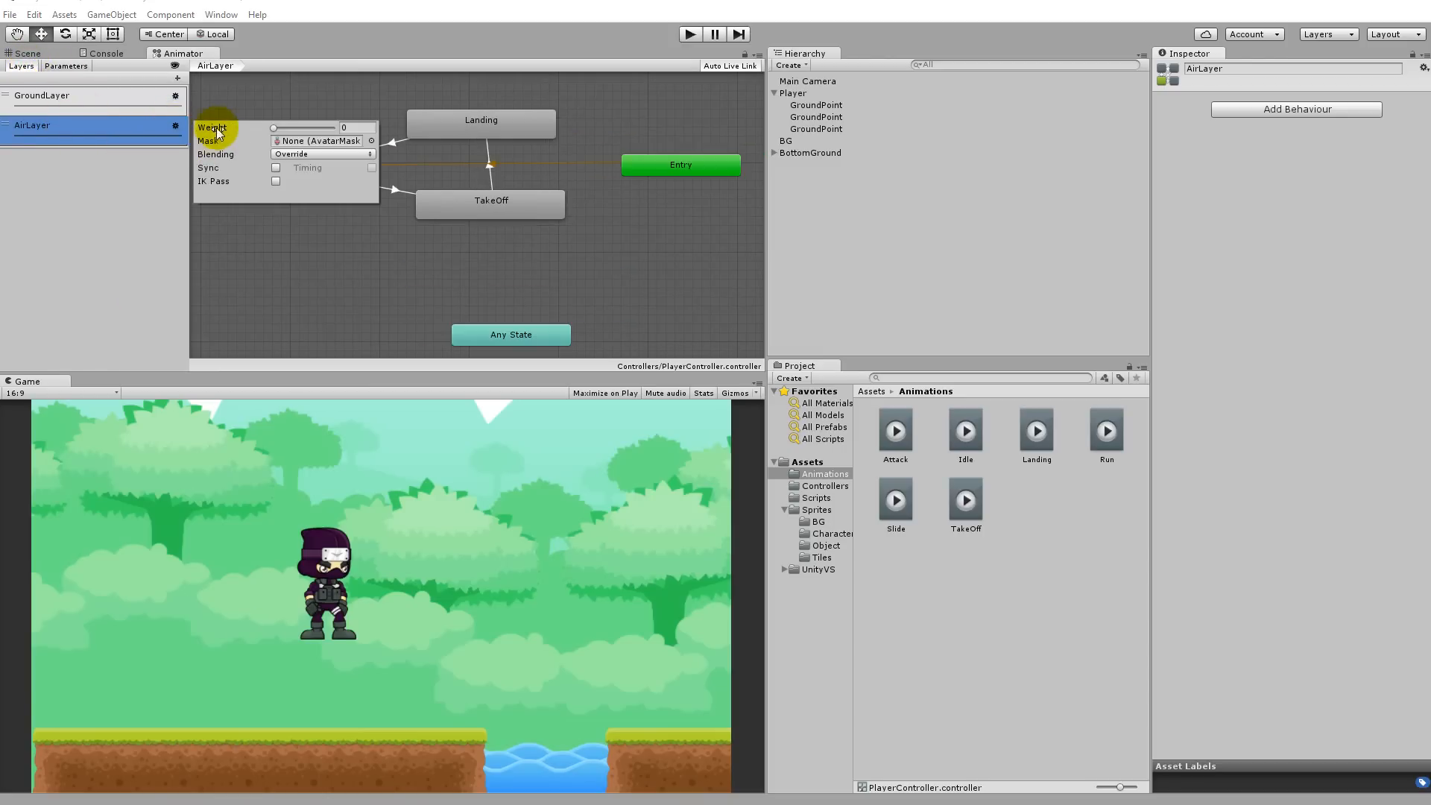
pyautogui.moveTo(275, 127); pyautogui.dragTo(239, 122)
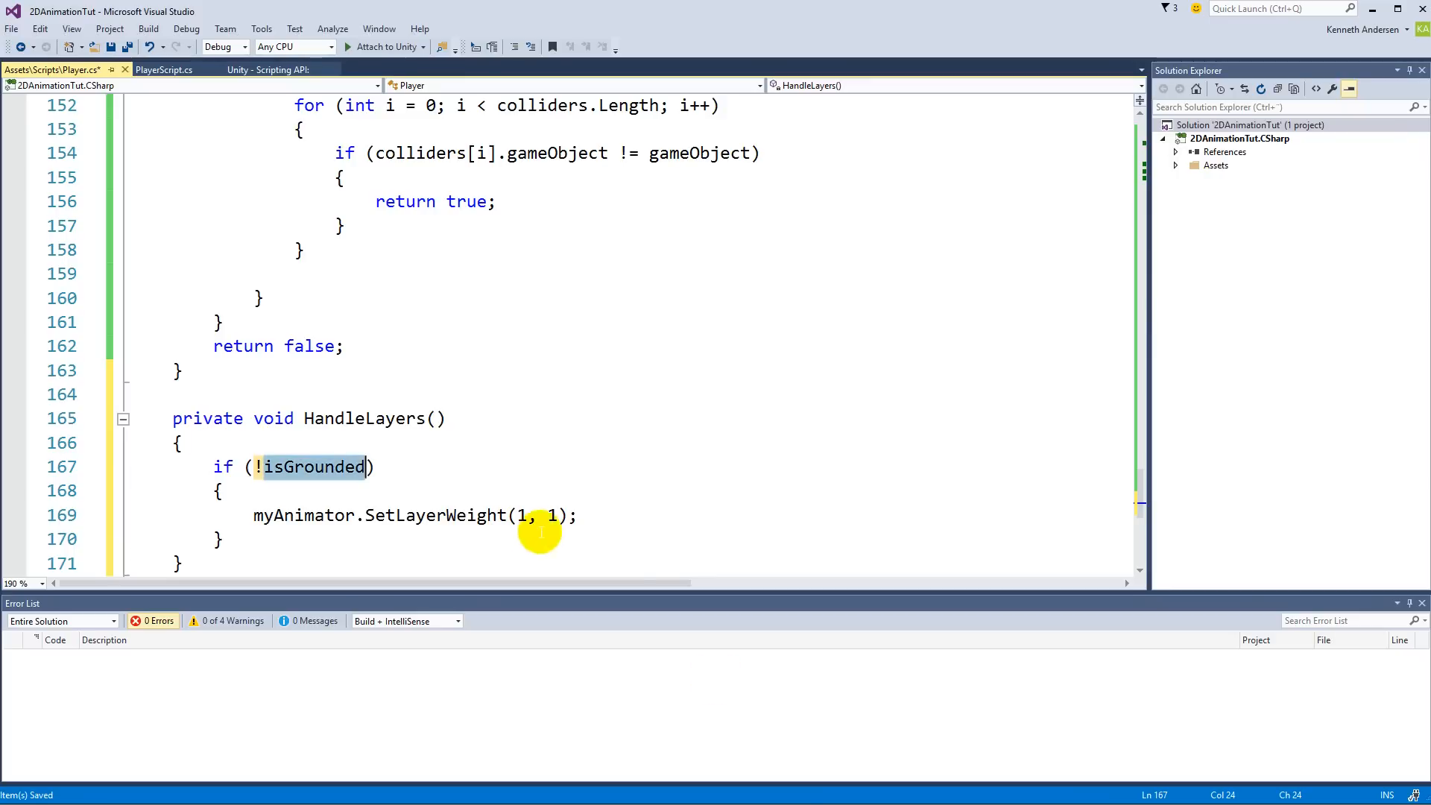
# Switch back to Visual Studio and add an empty else block after the if (!isGrounded) block in HandleLayers
pyautogui.click(466, 506)
pyautogui.click(249, 546)
pyautogui.press('Up')
pyautogui.press('End')
pyautogui.write('el')
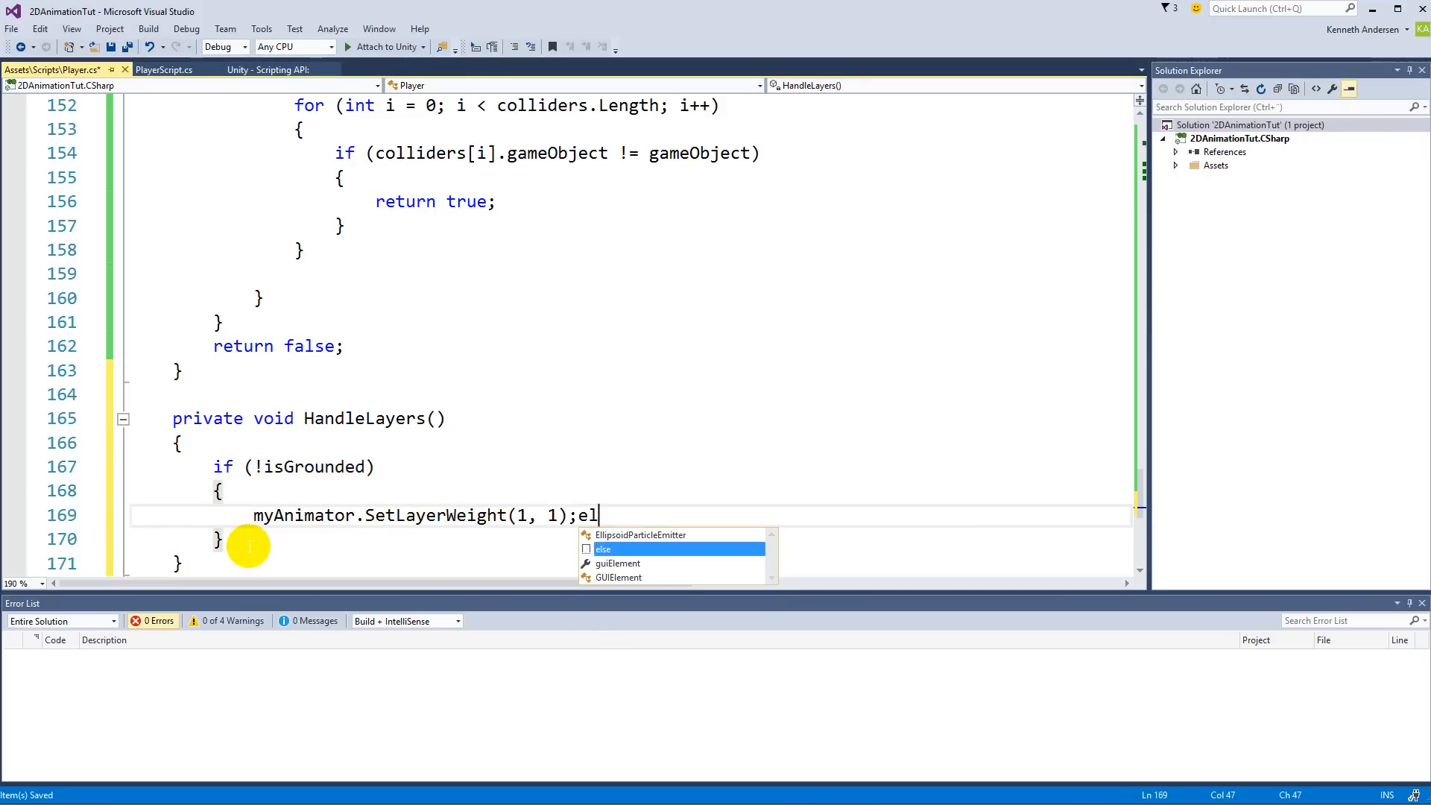
pyautogui.press('BackSpace')
pyautogui.press('BackSpace')
pyautogui.click(253, 542)
pyautogui.press('Return')
pyautogui.write('else')
pyautogui.press('Return')
pyautogui.write('{')
pyautogui.press('Return')
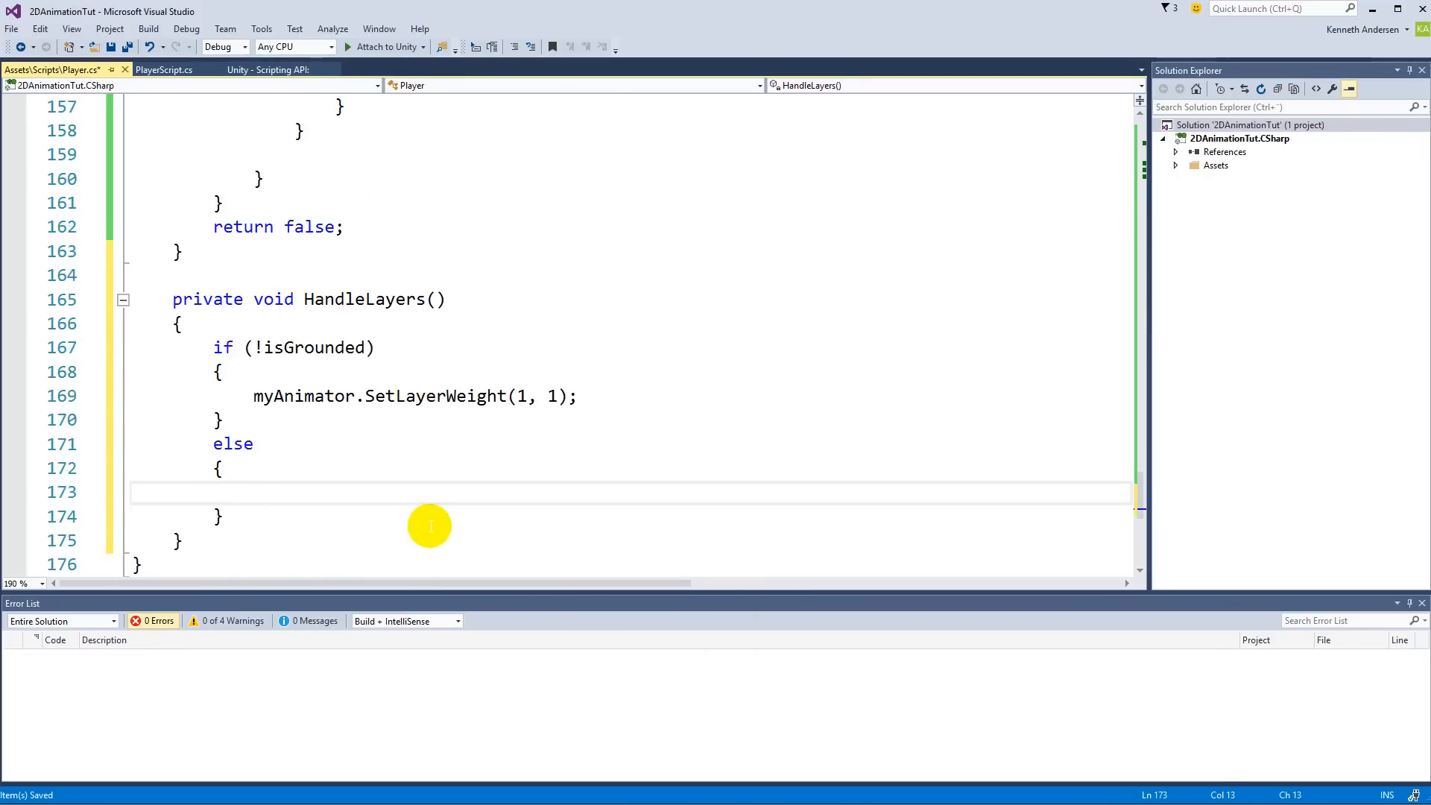
# Add myAnimator.SetLayerWeight(1, 0); inside the else block of HandleLayers and save the script
pyautogui.write('myAnimator.')
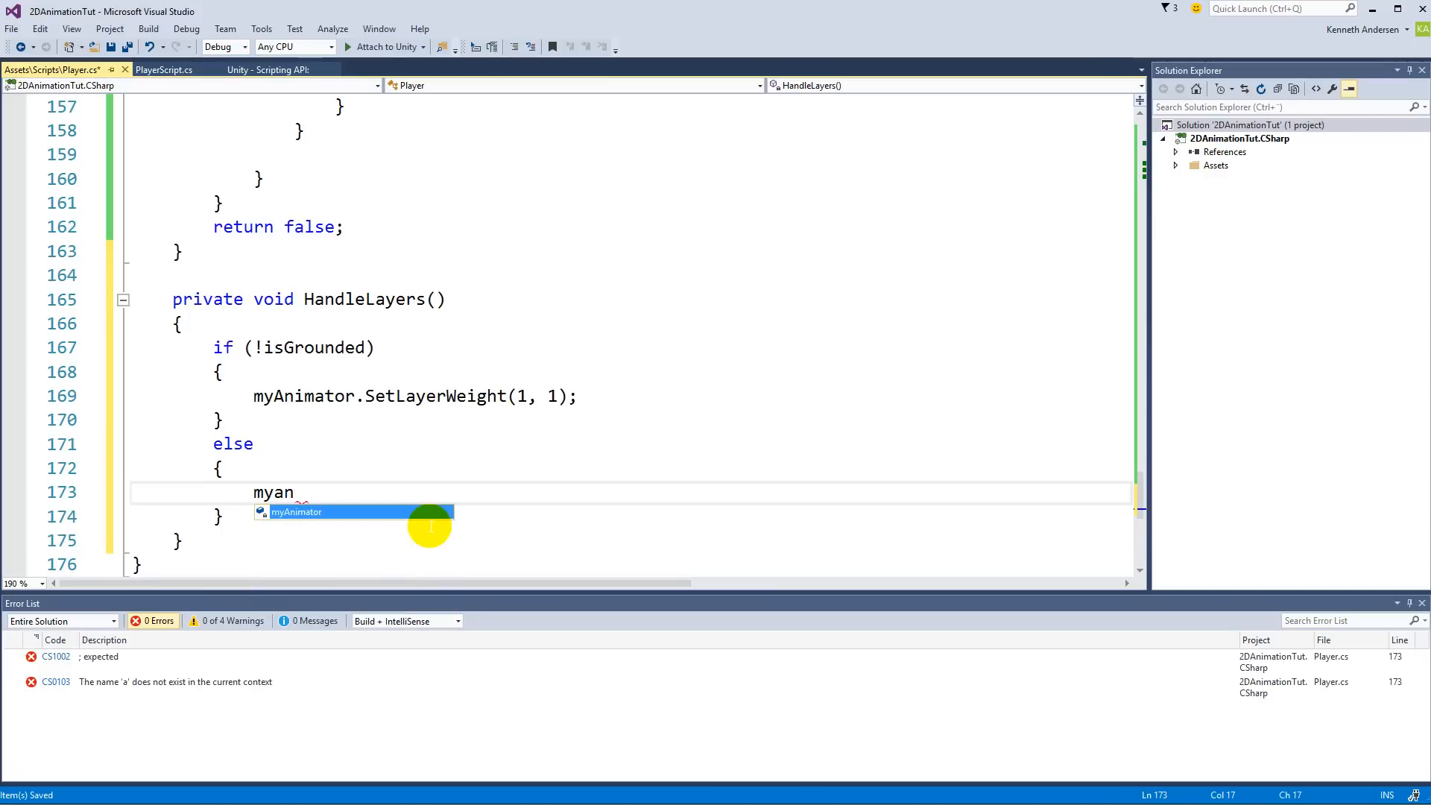
pyautogui.write('setla')
pyautogui.press('Tab')
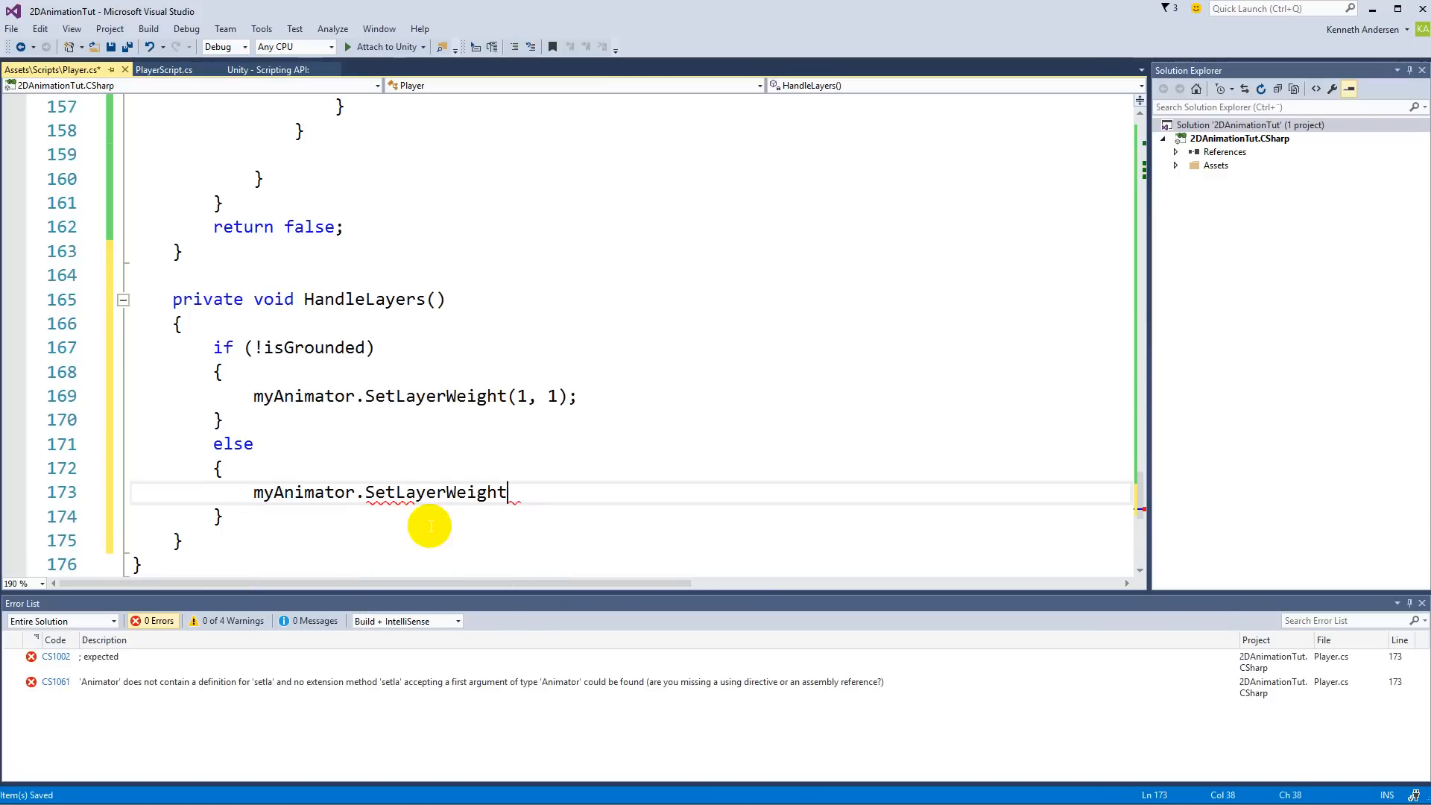
pyautogui.write('(1,1')
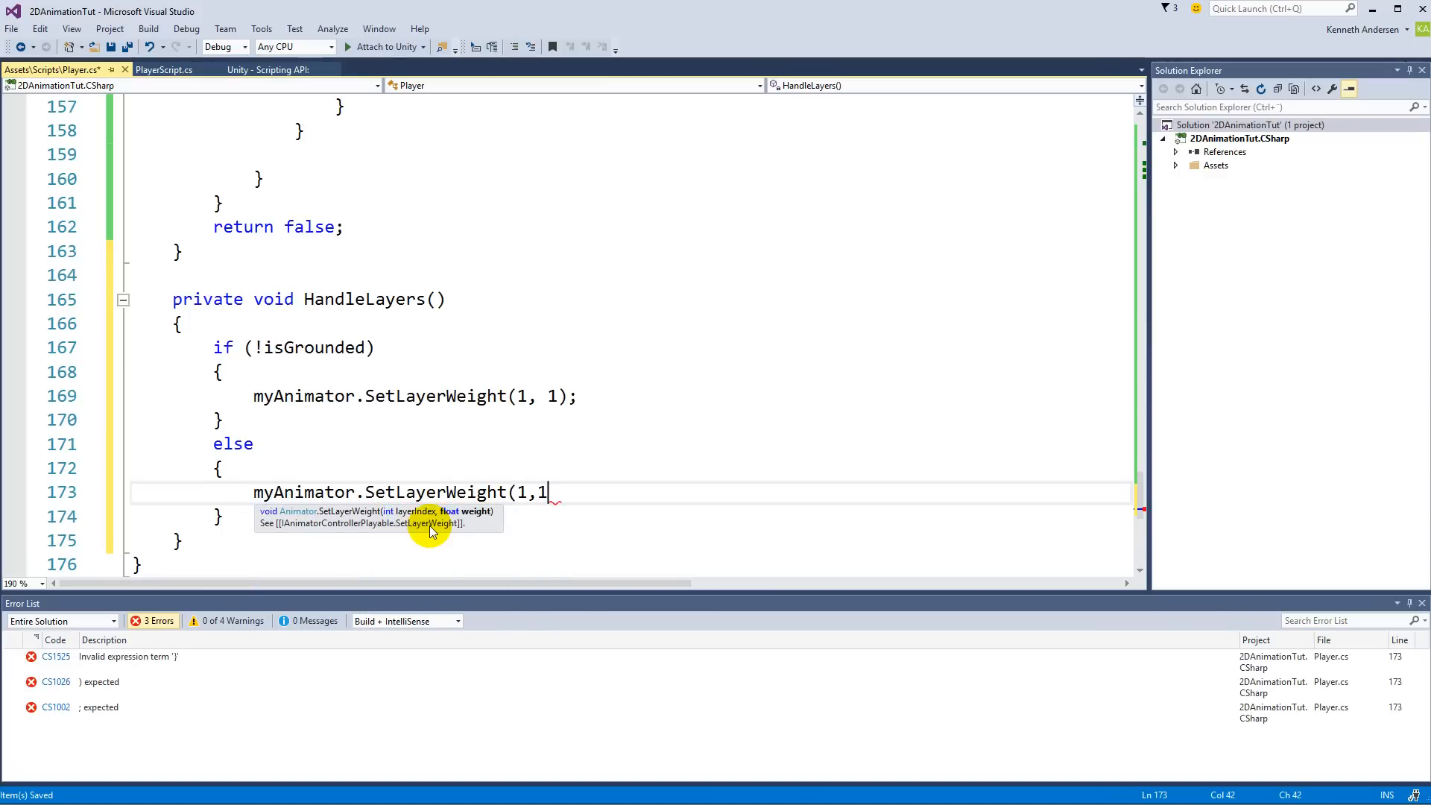
pyautogui.press('BackSpace')
pyautogui.write('0')
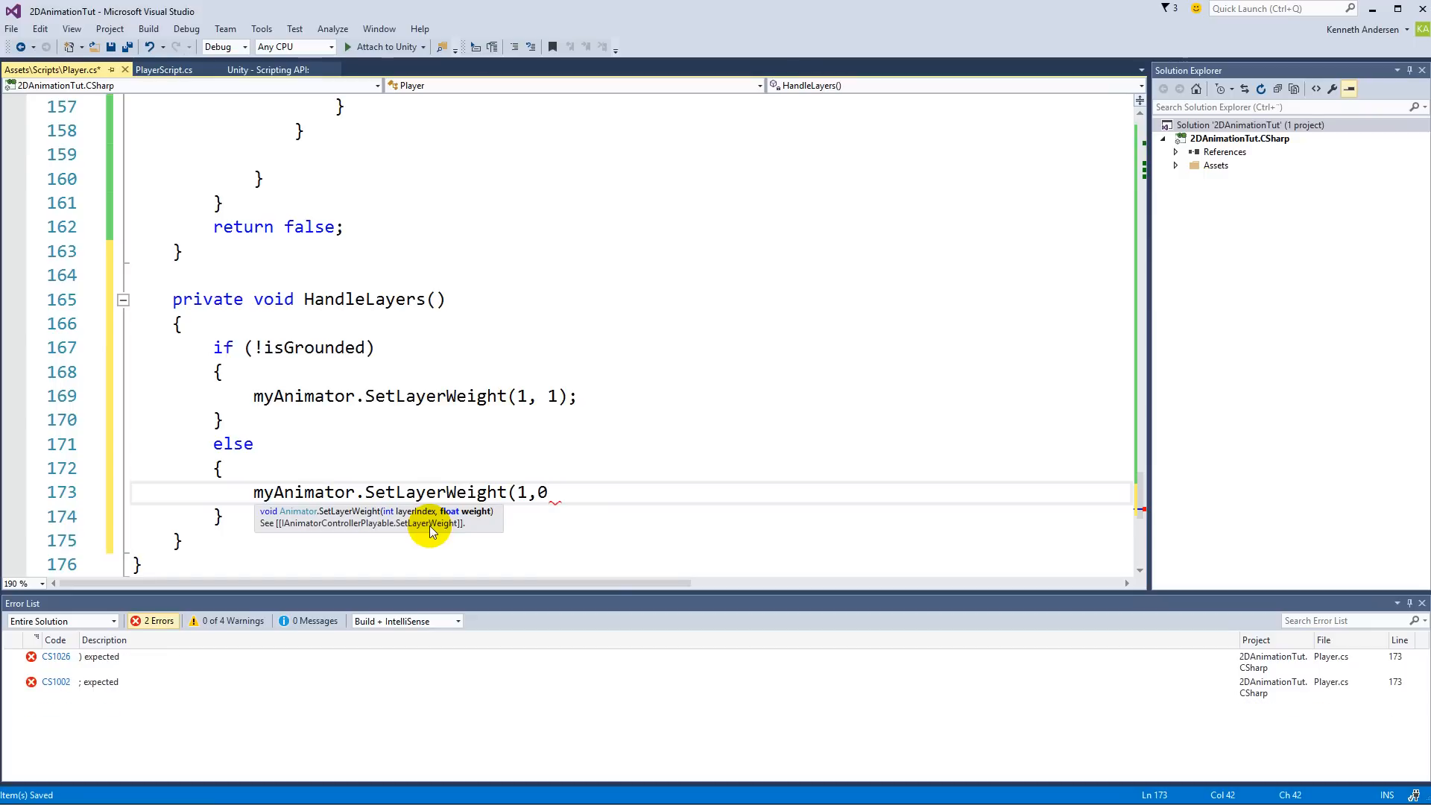
pyautogui.write(');')
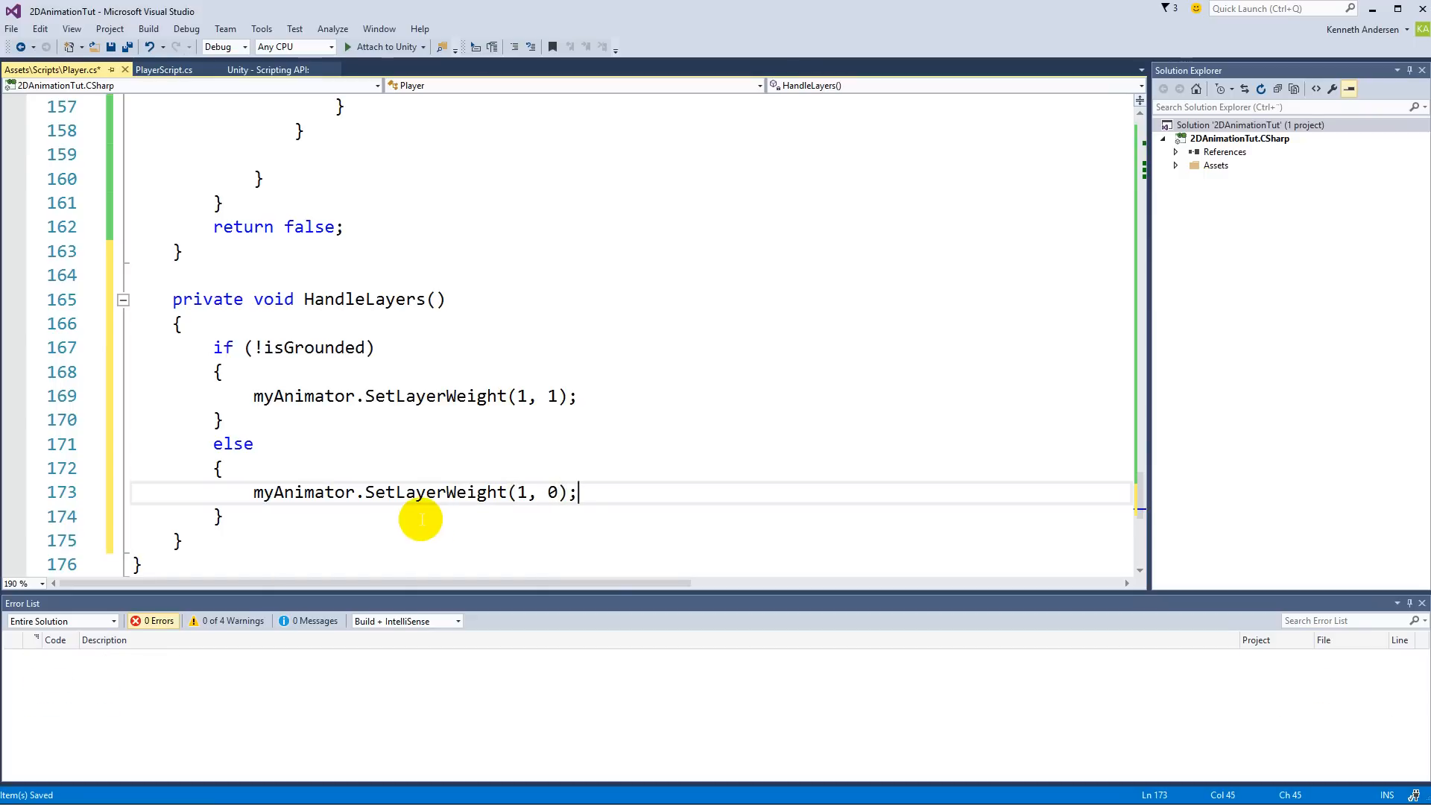
pyautogui.click(127, 47)
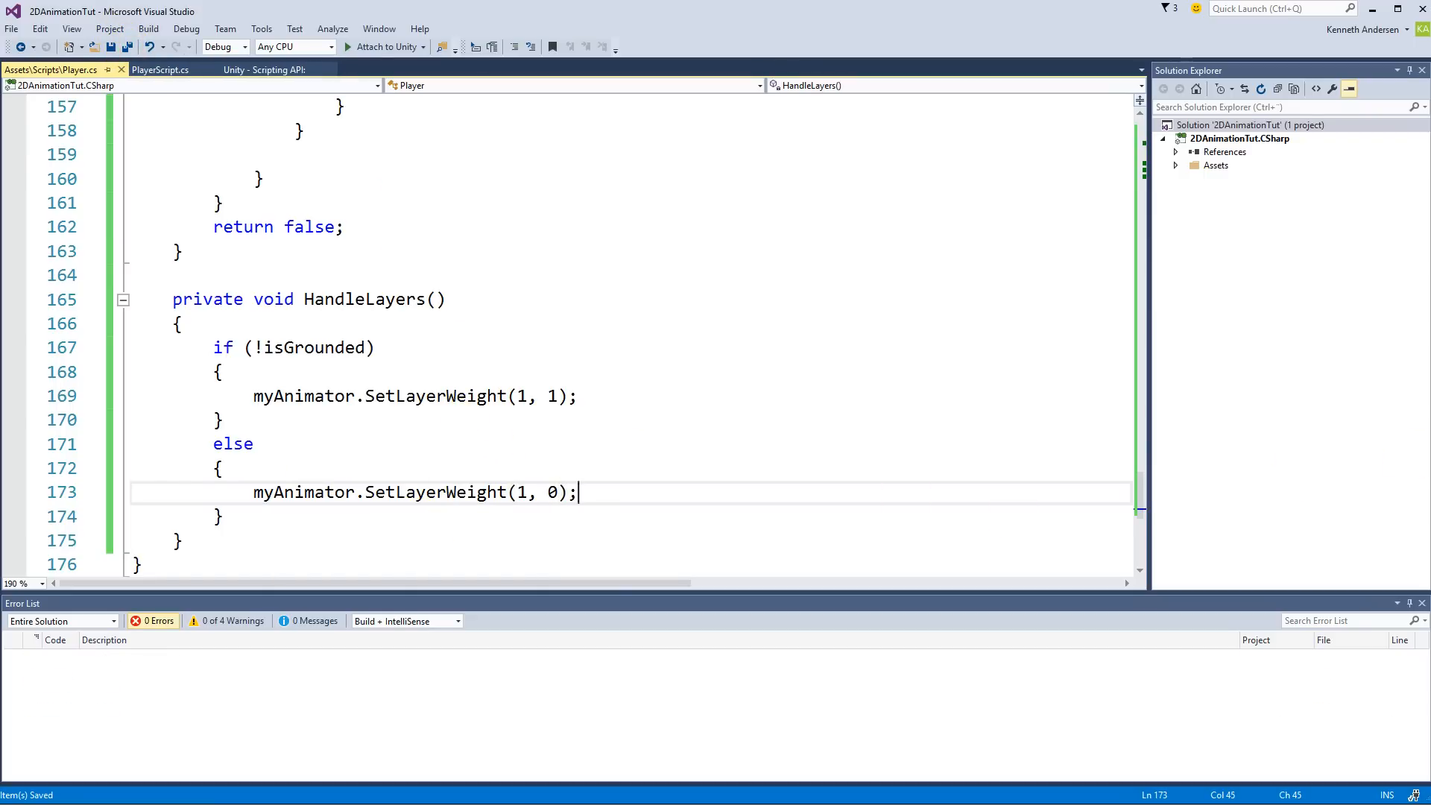
# Call HandleLayers(); in FixedUpdate between HandleAttacks() and ResetValues(), and save the script
pyautogui.click(693, 364)
pyautogui.scroll(20, 731, 395)
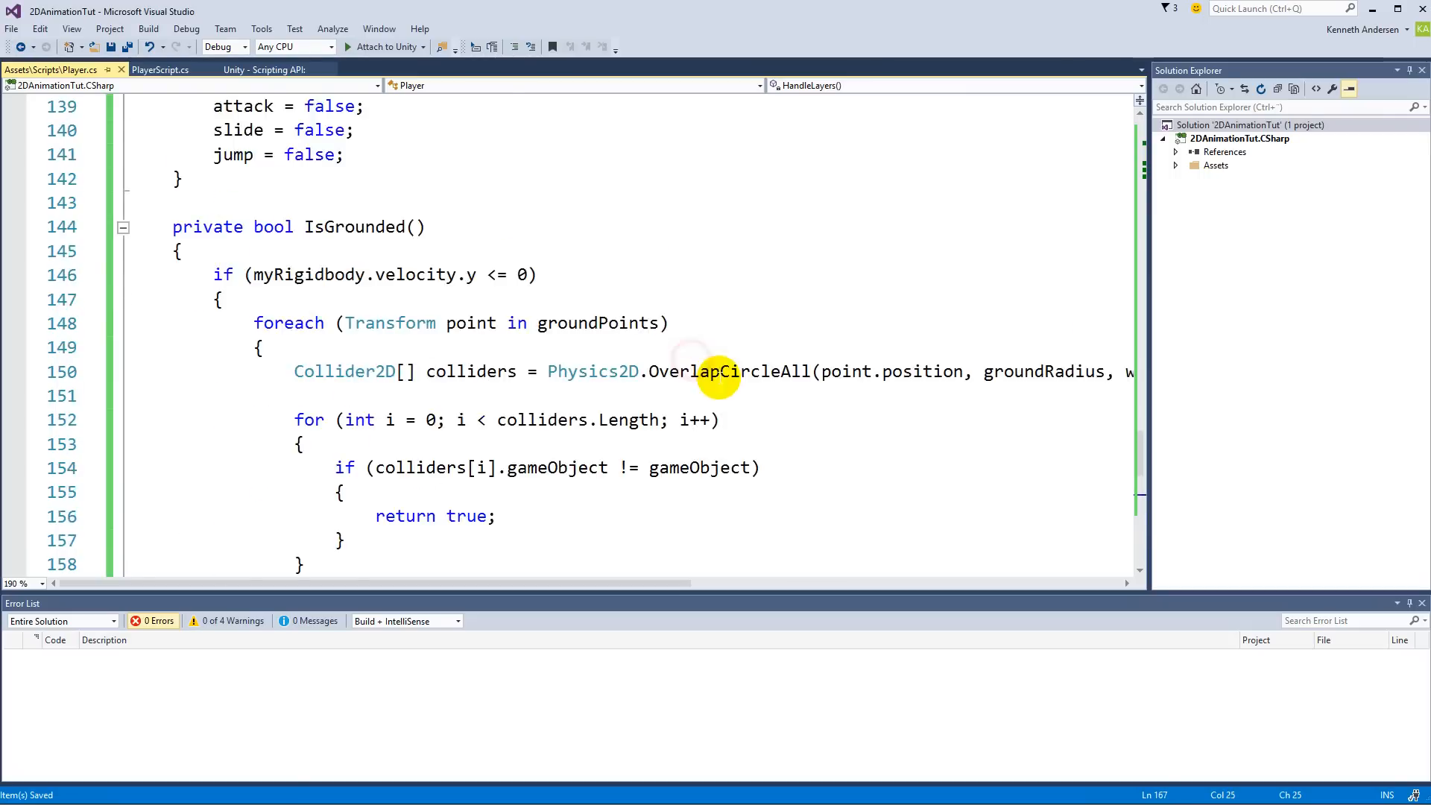
pyautogui.scroll(17, 733, 395)
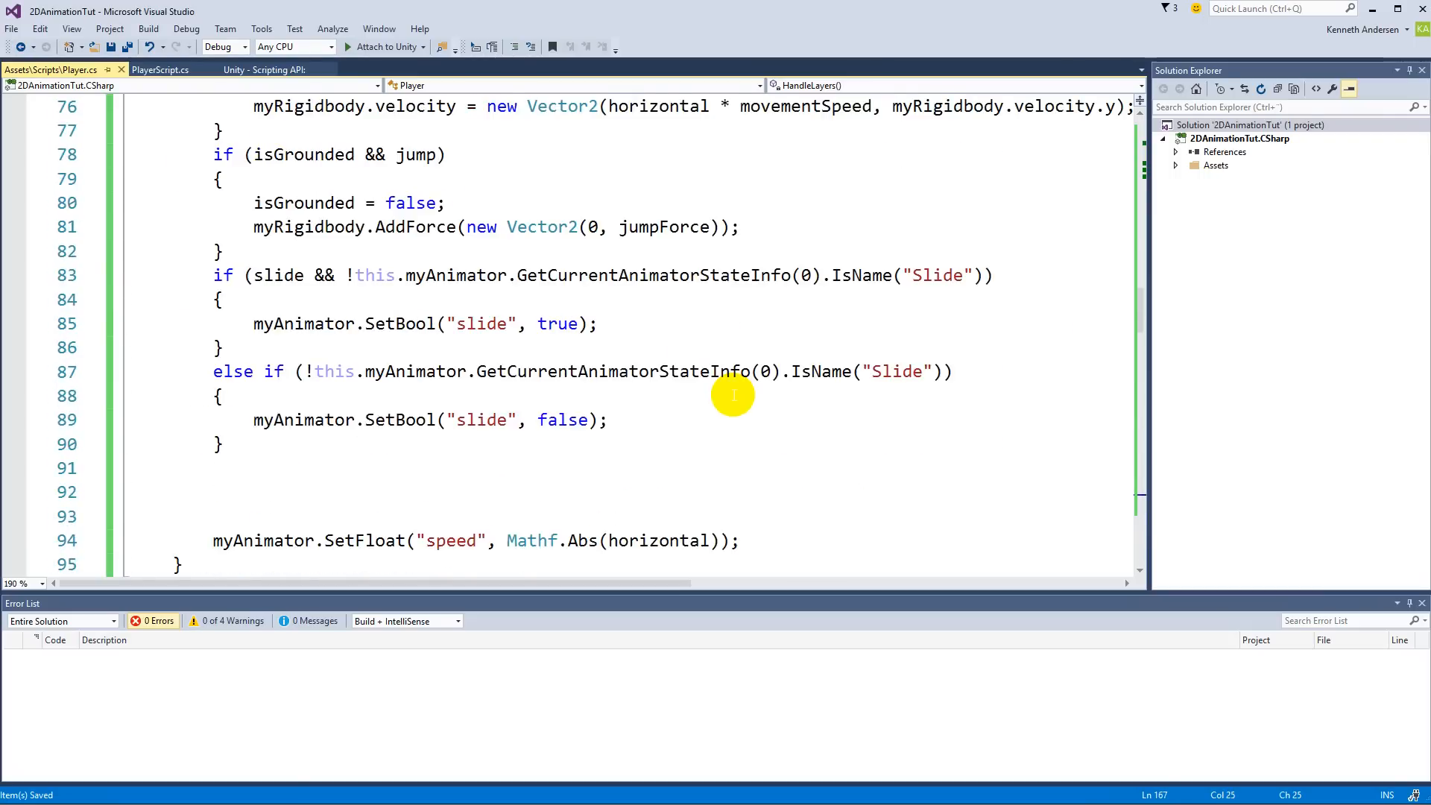
pyautogui.scroll(-2, 699, 395)
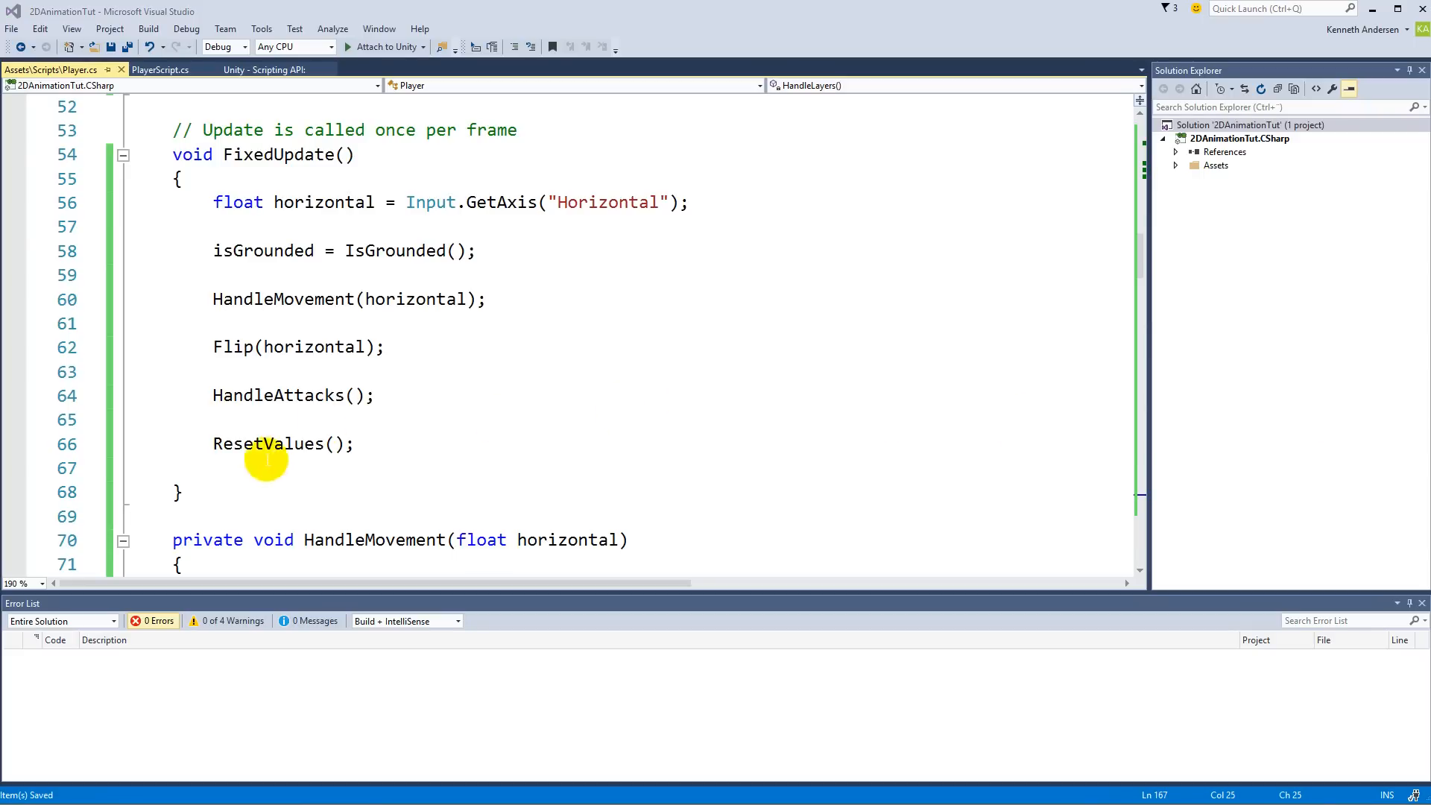
pyautogui.click(395, 383)
pyautogui.click(412, 392)
pyautogui.press('Return')
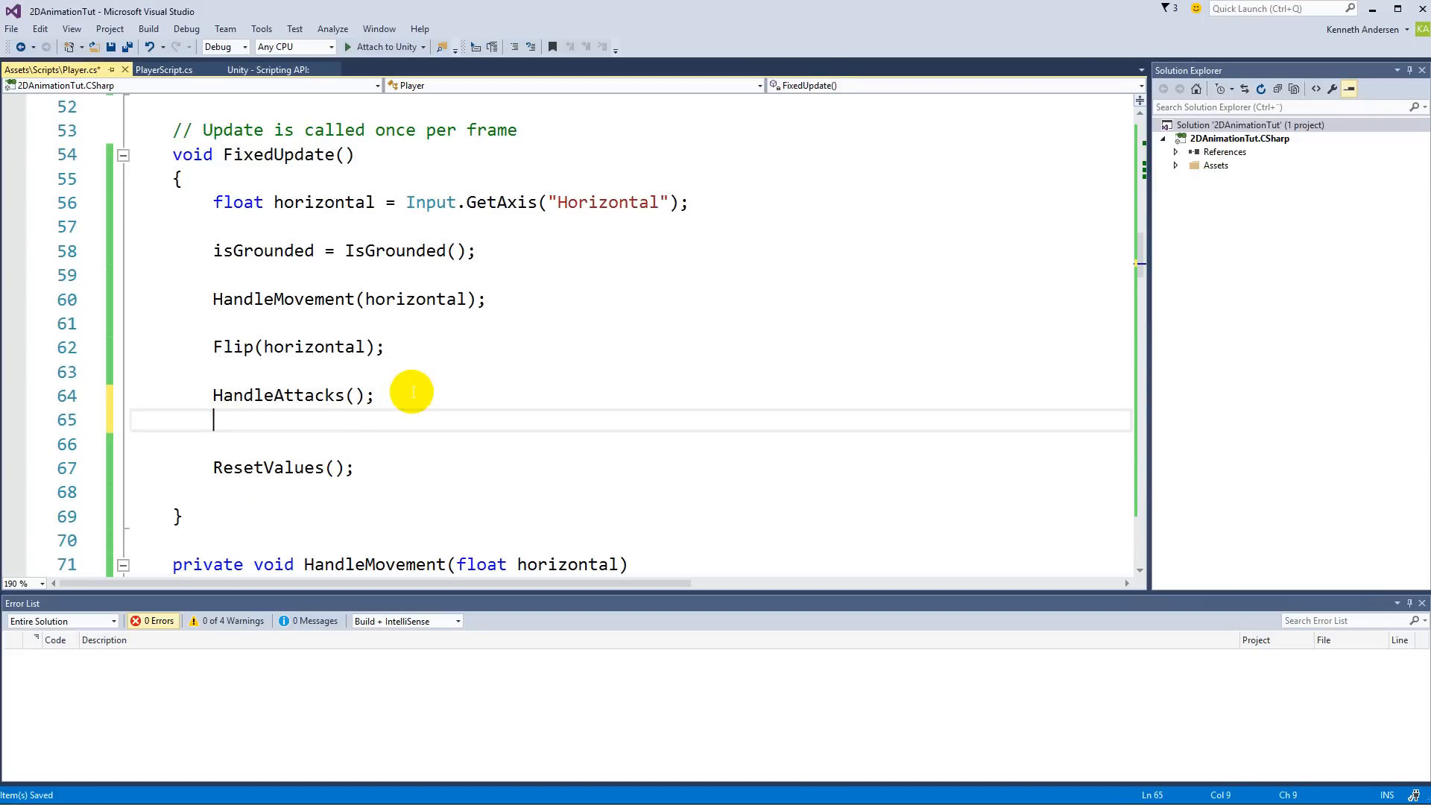
pyautogui.press('Return')
pyautogui.write('ha')
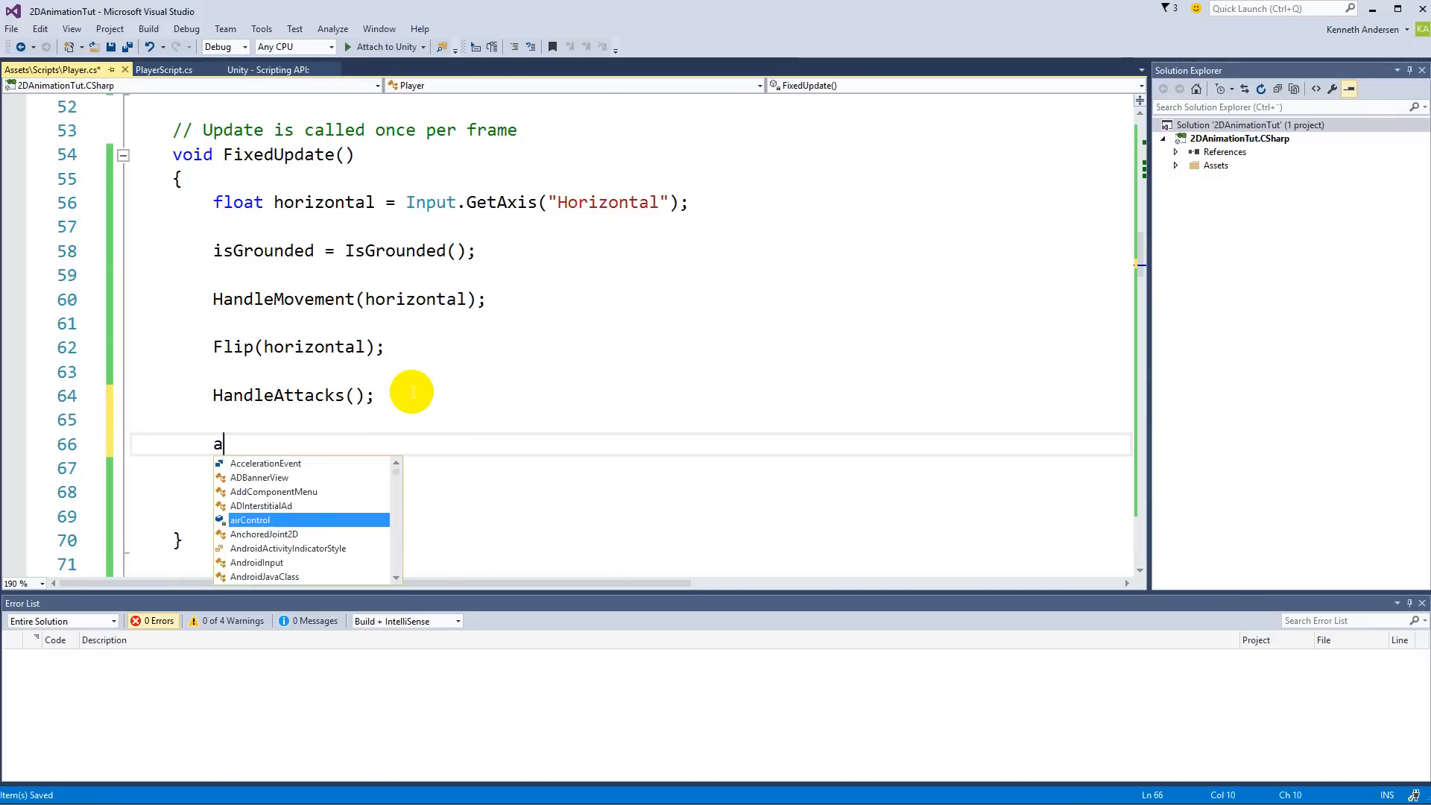
pyautogui.write('ndlel')
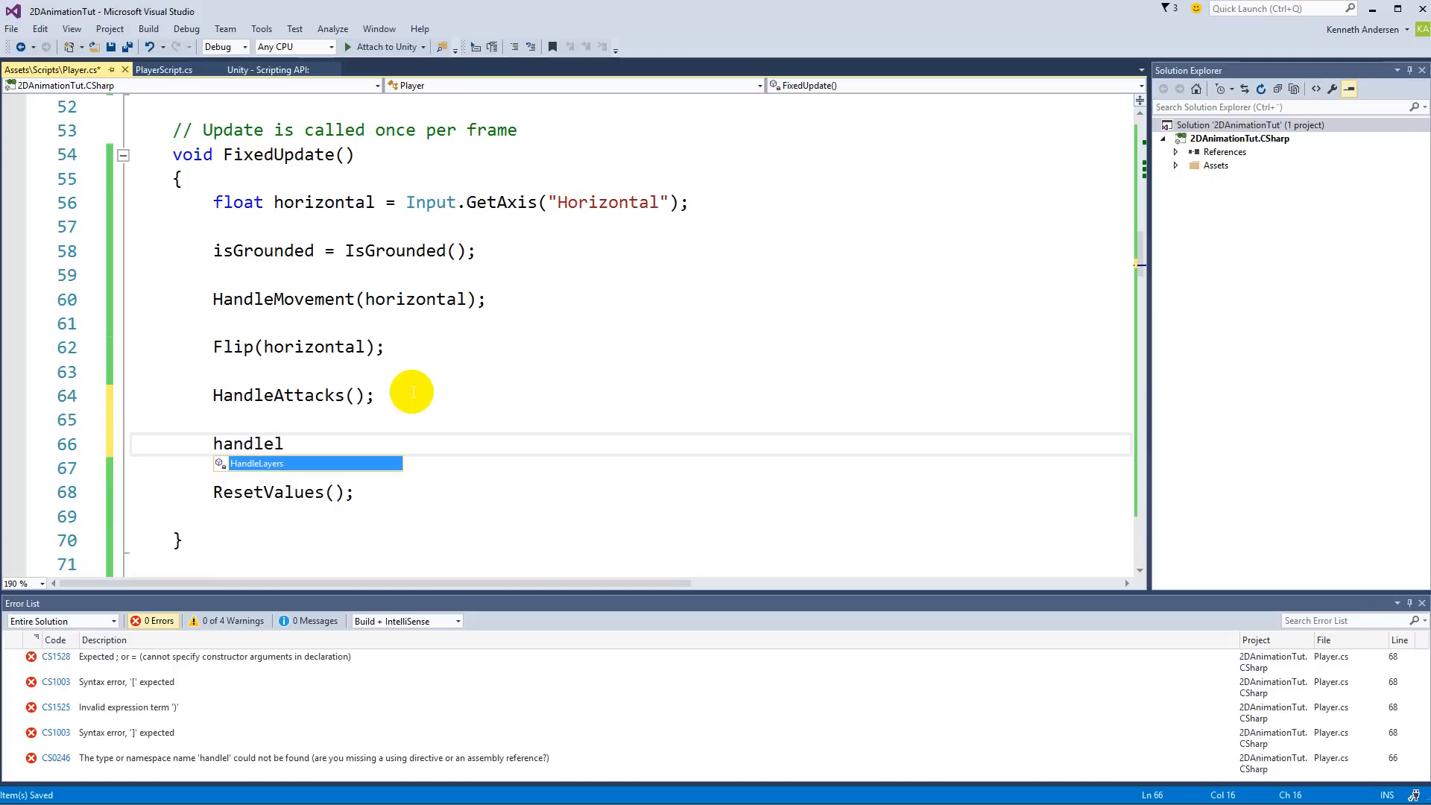
pyautogui.press('Tab')
pyautogui.write('();')
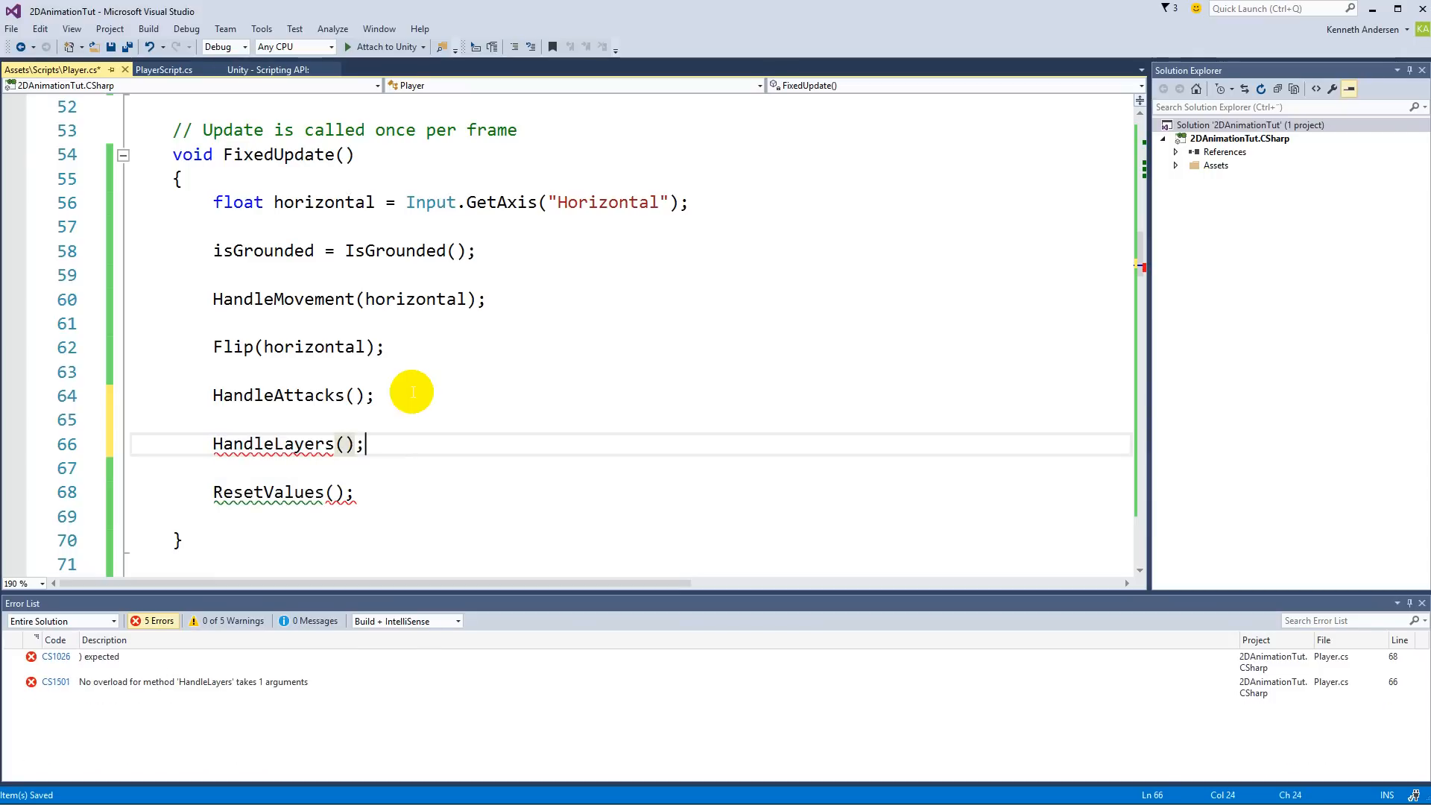
pyautogui.click(132, 52)
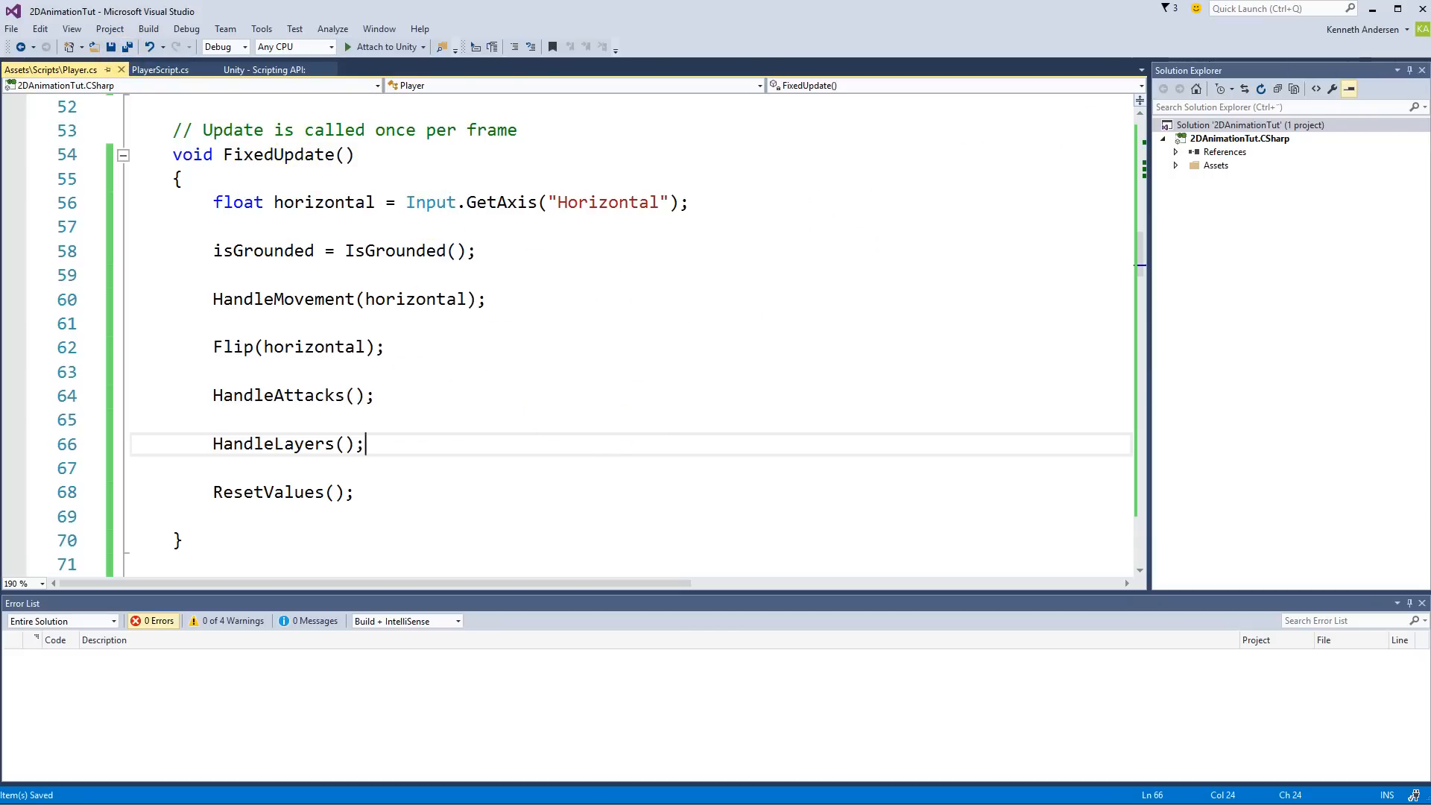
# Play-test jumping in Unity while watching AirLayer, check the condition of the DefaultState to TakeOff transition, and stop playing
pyautogui.click(1375, 12)
pyautogui.click(694, 31)
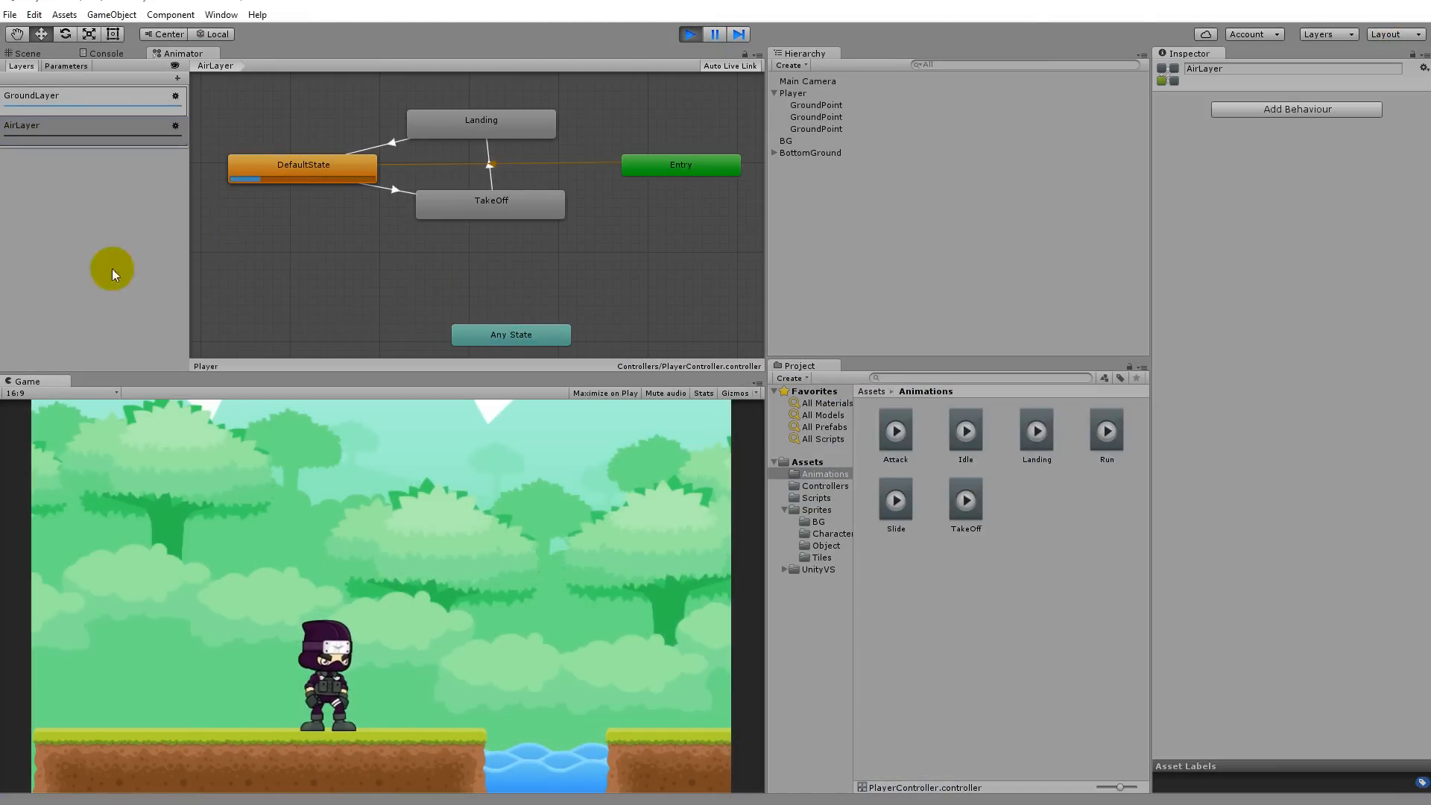
pyautogui.click(175, 127)
pyautogui.click(235, 493)
pyautogui.press('space')
pyautogui.press('space')
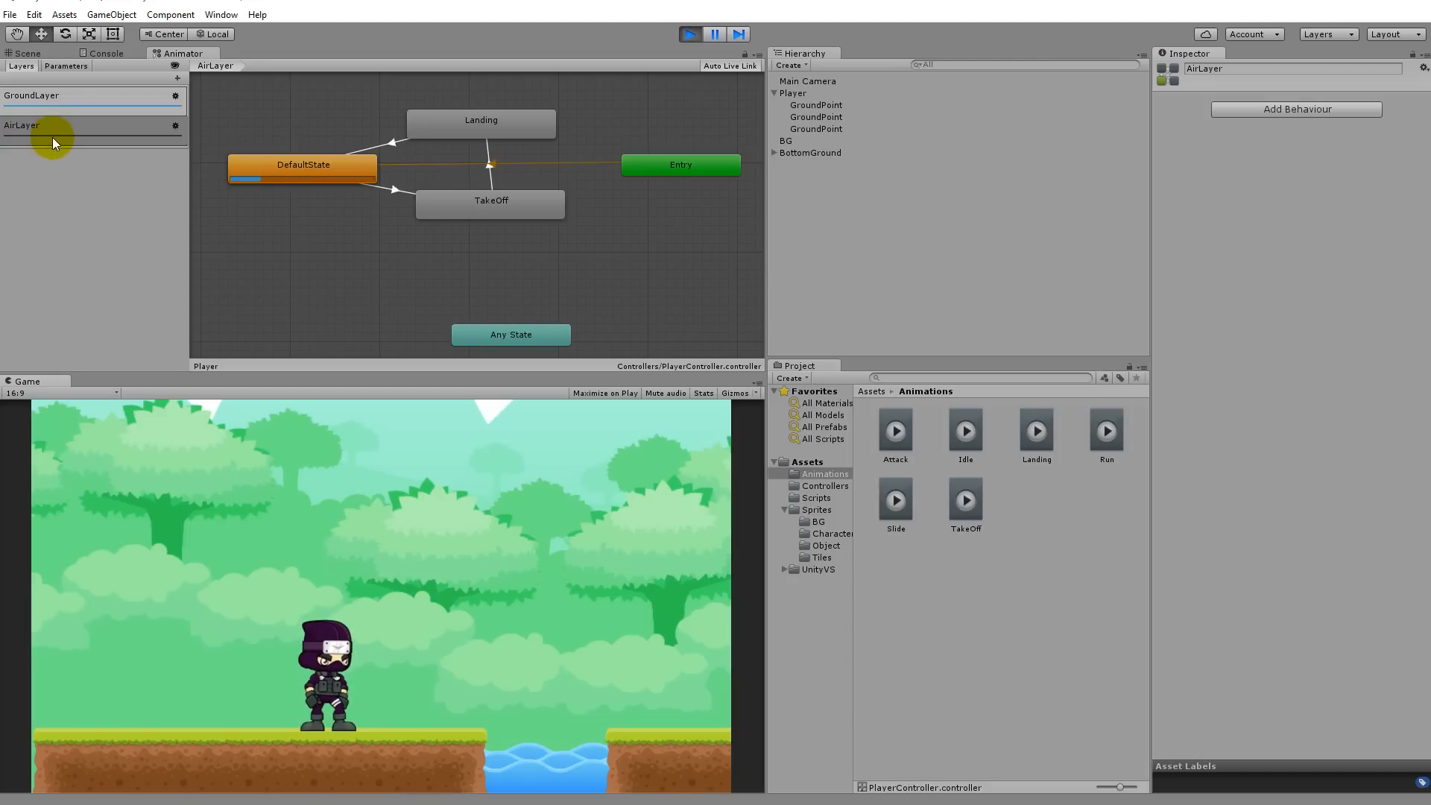
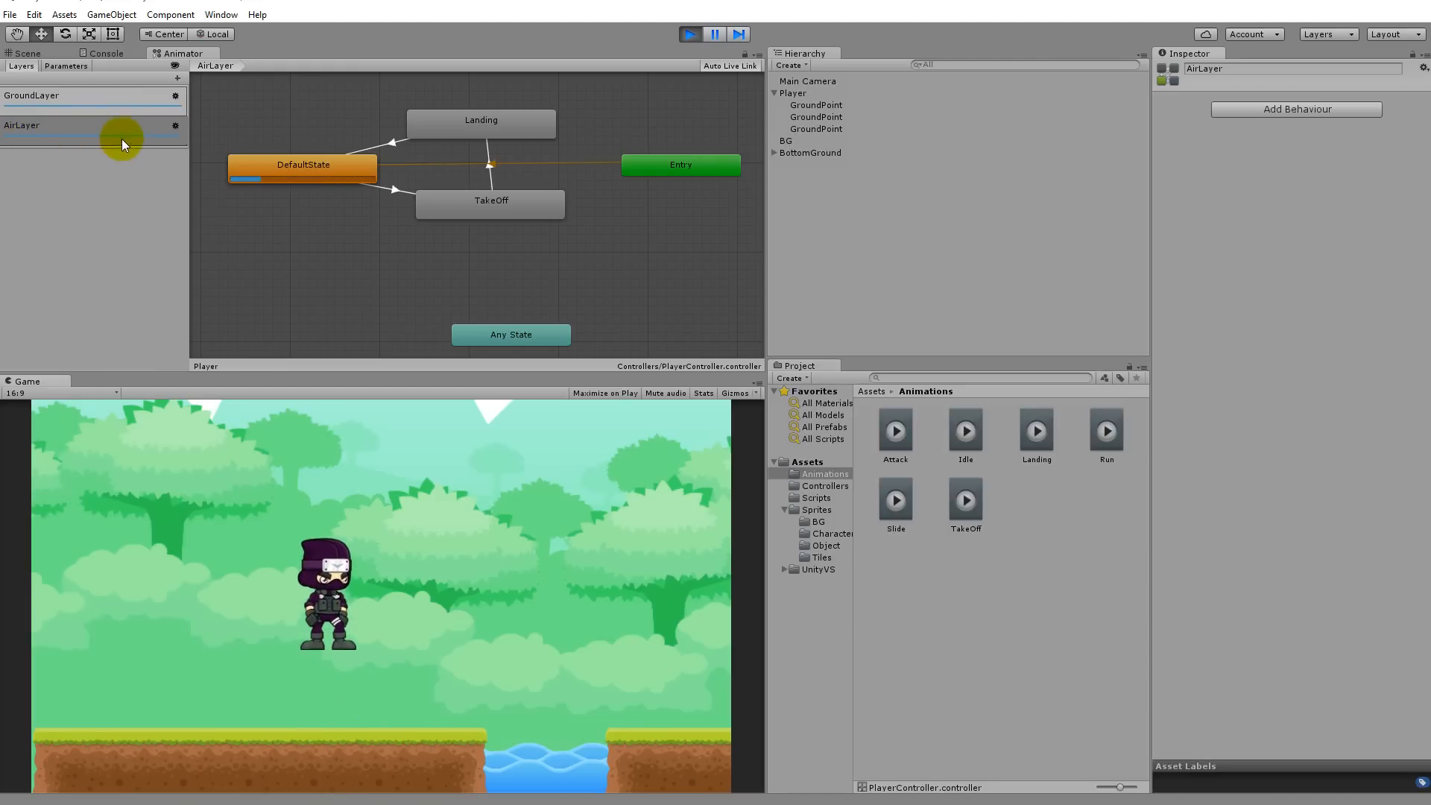
pyautogui.press('space')
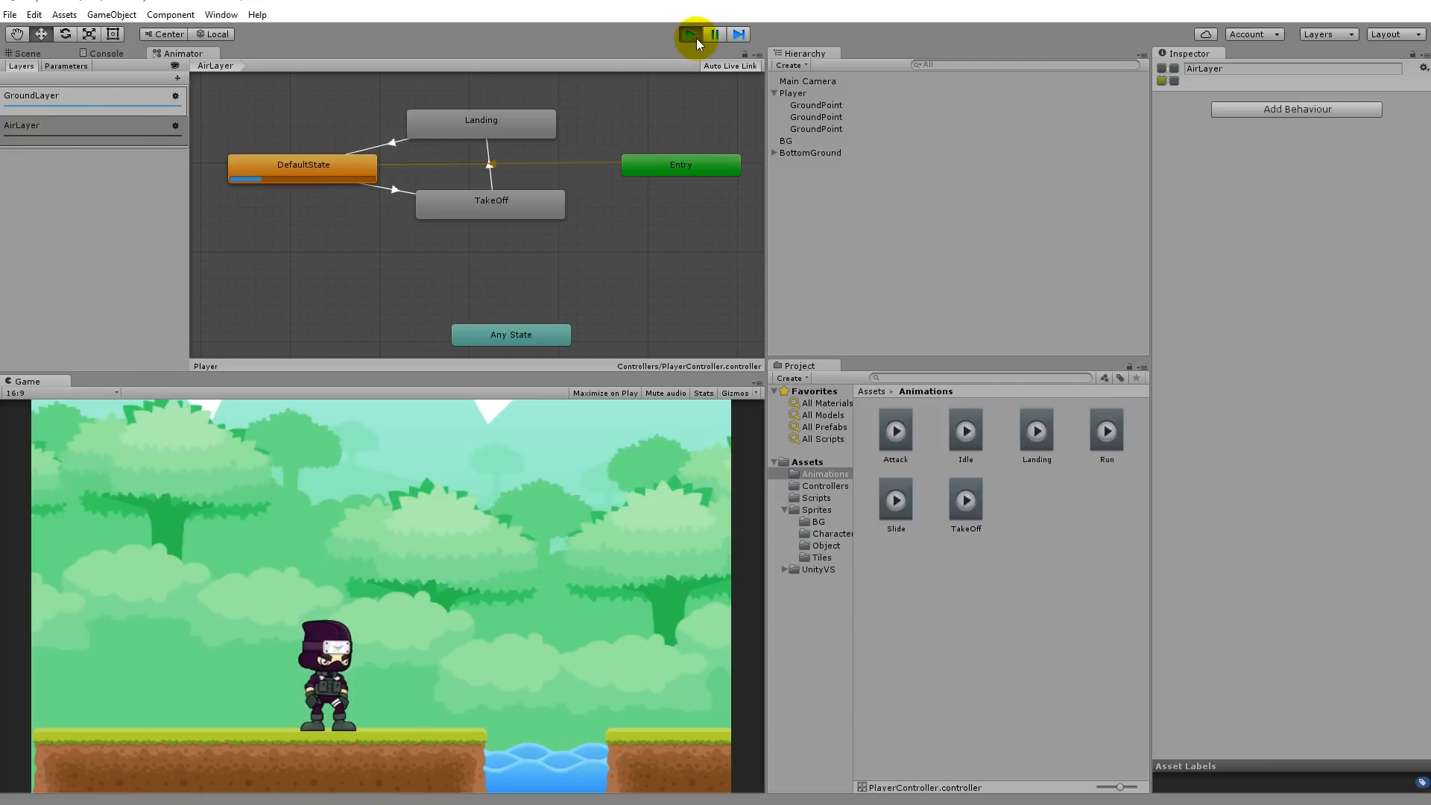
pyautogui.click(395, 190)
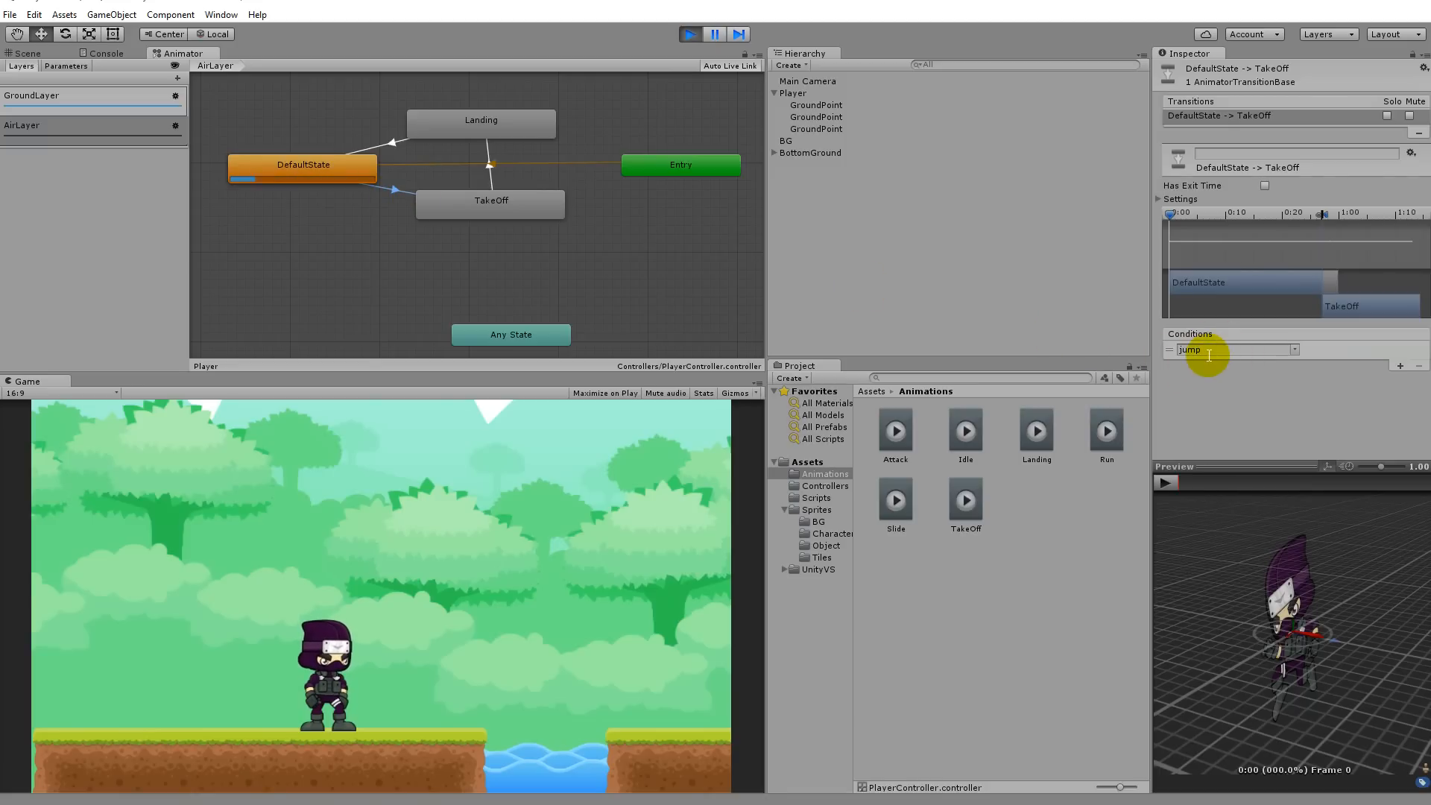
pyautogui.click(690, 34)
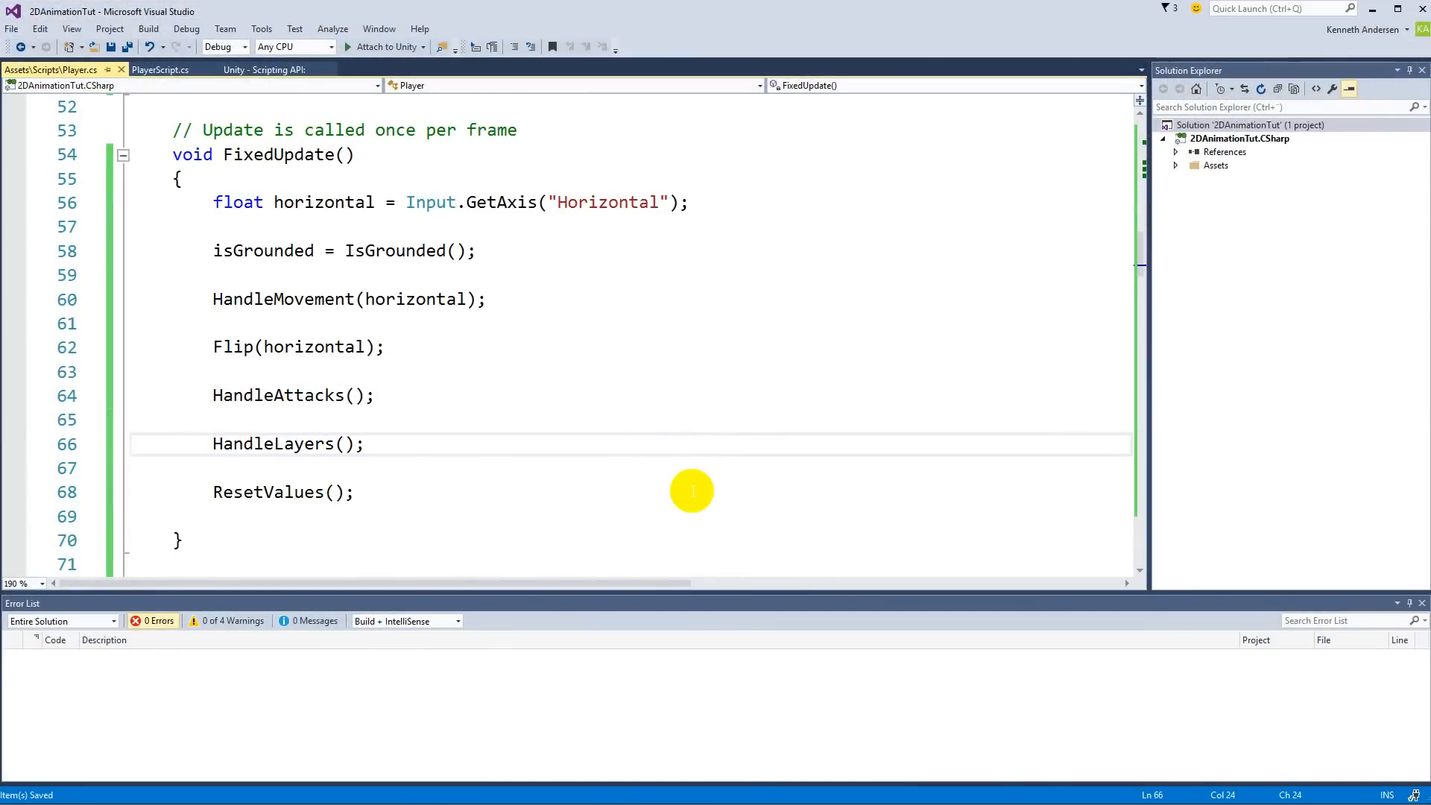
# Add myAnimator.SetTrigger("Jump"); after the AddForce line in HandleMovement's if (isGrounded && jump) block and save the script
pyautogui.click(594, 328)
pyautogui.scroll(1, 615, 369)
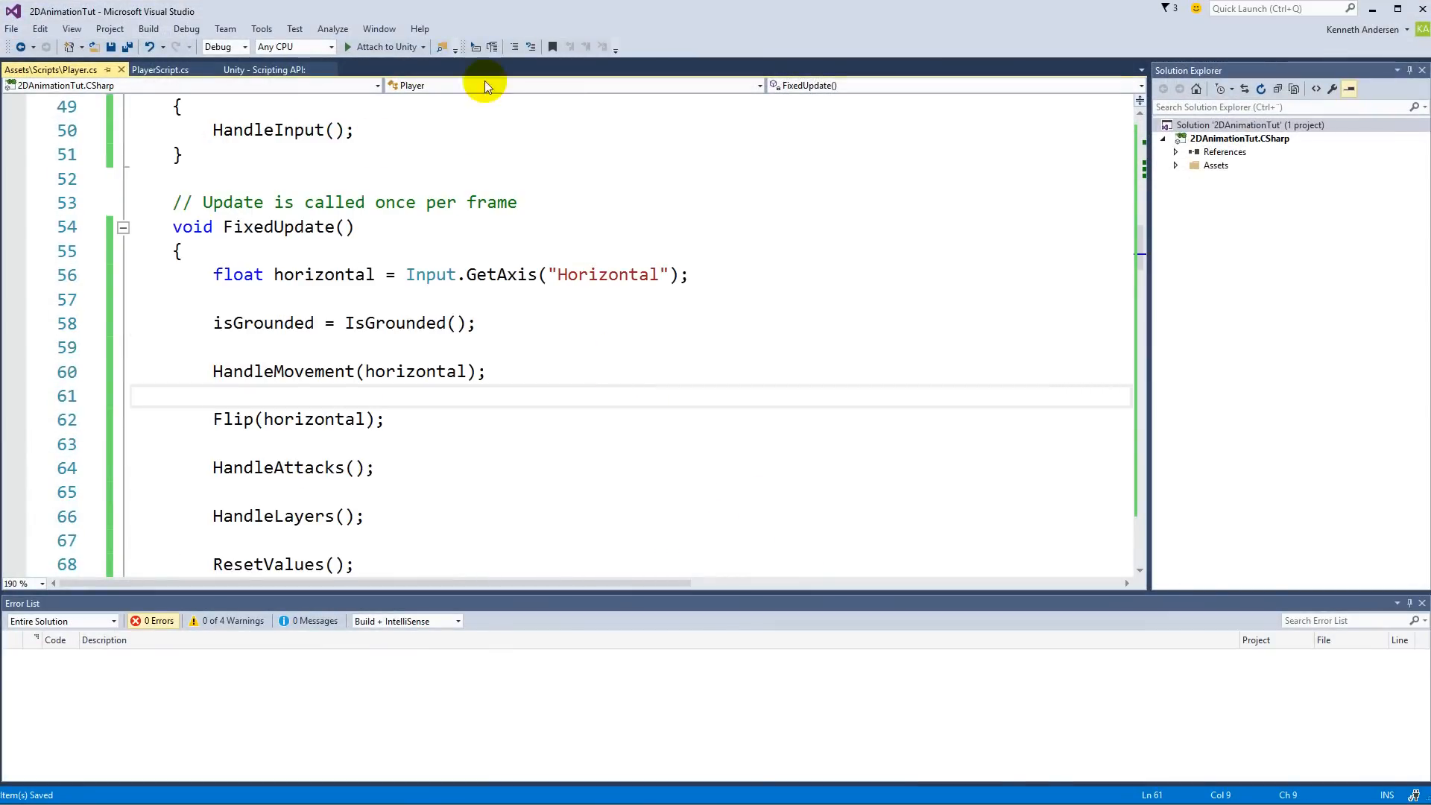
pyautogui.click(713, 250)
pyautogui.scroll(-4, 712, 247)
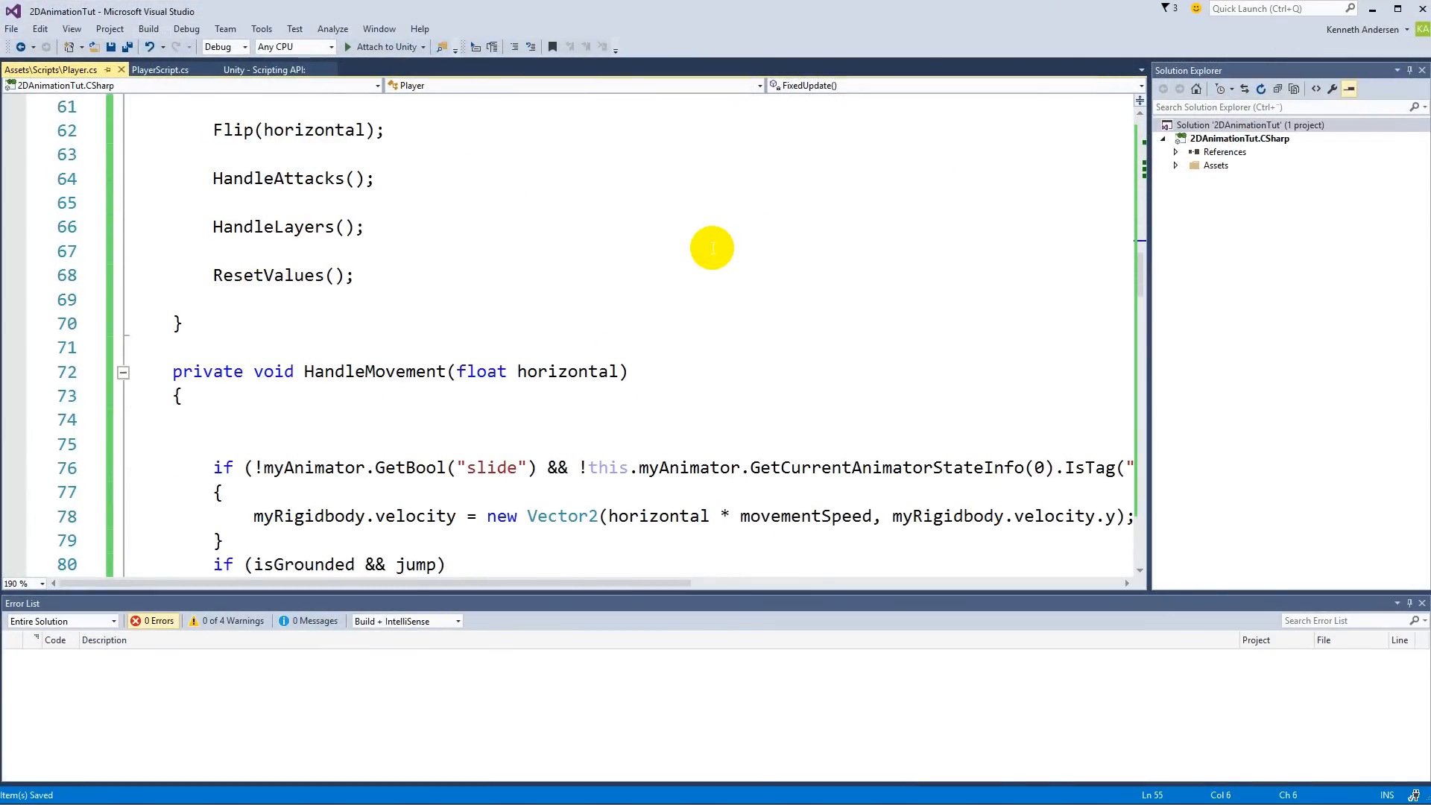
pyautogui.scroll(-3, 712, 247)
pyautogui.click(326, 348)
pyautogui.doubleClick(328, 349)
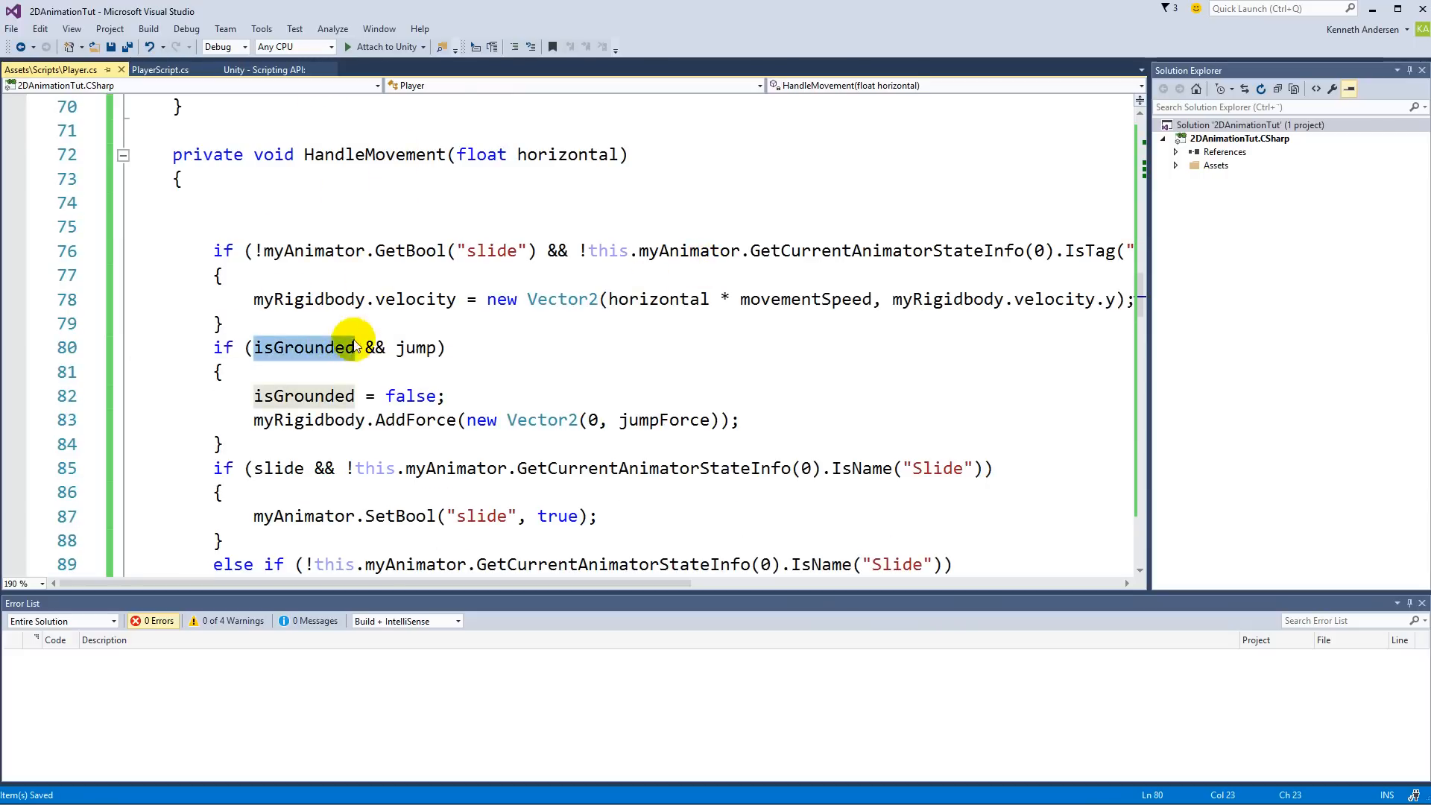
pyautogui.click(436, 348)
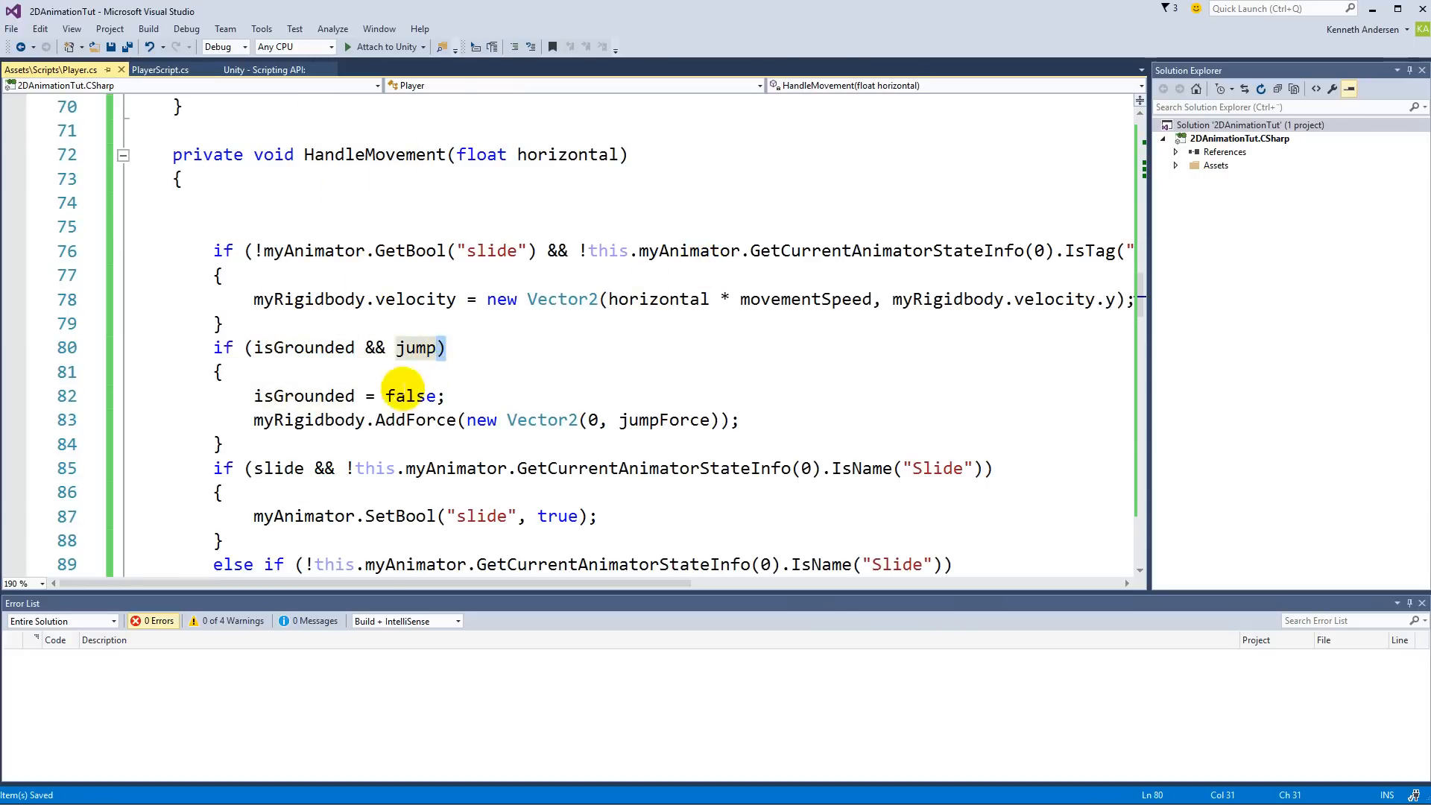
pyautogui.click(765, 421)
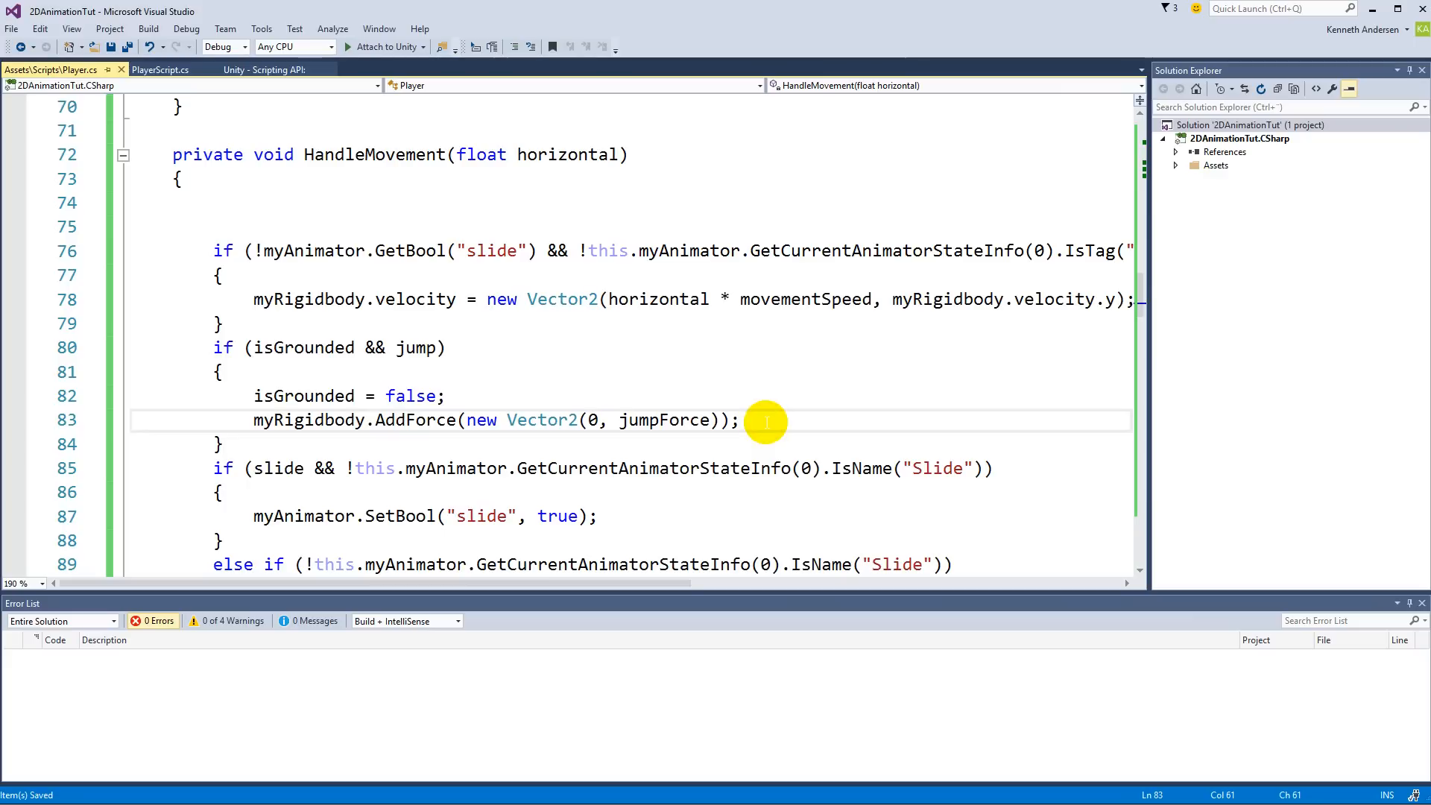
pyautogui.press('Return')
pyautogui.write('myAnimator.s')
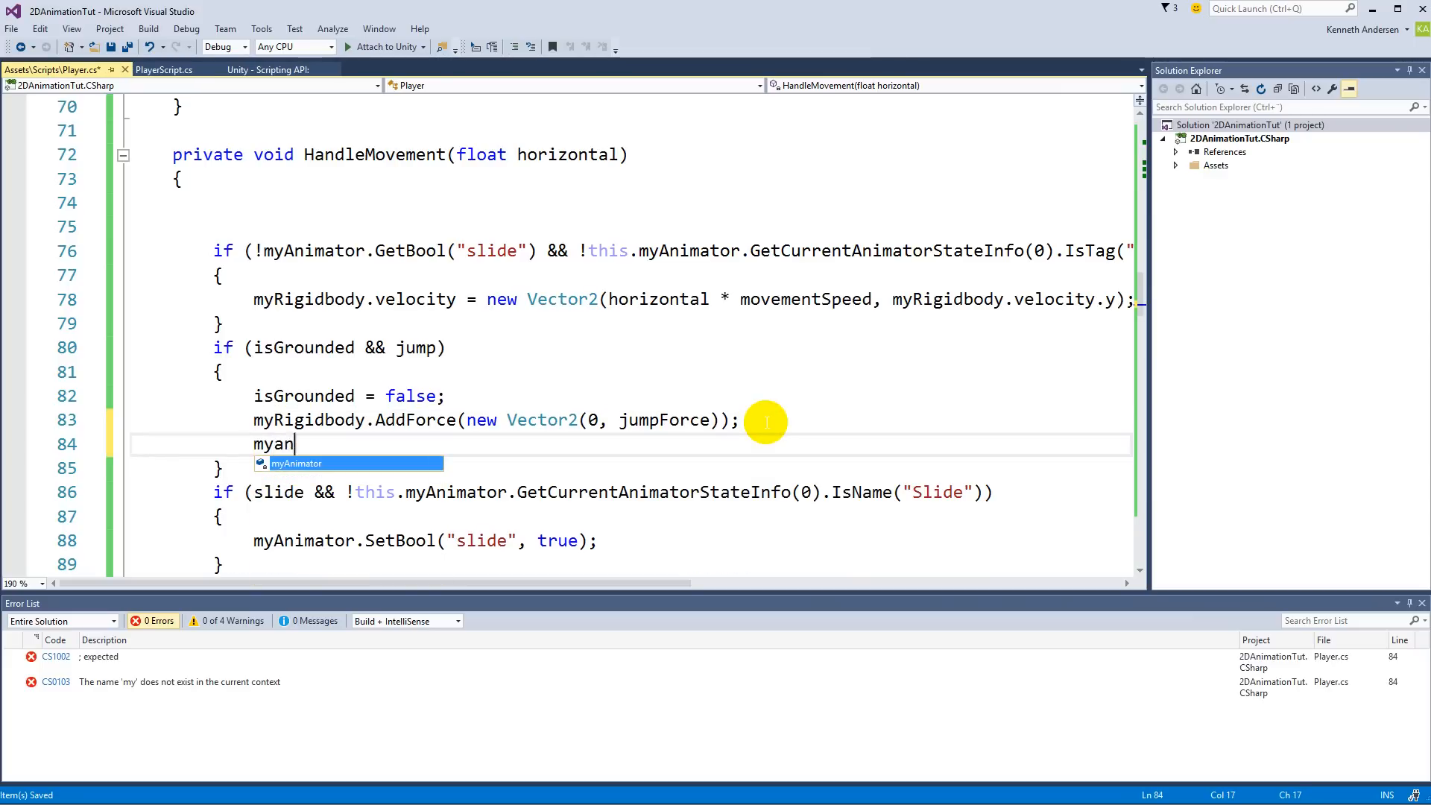
pyautogui.write('ettr')
pyautogui.press('Tab')
pyautogui.write('("Jump");')
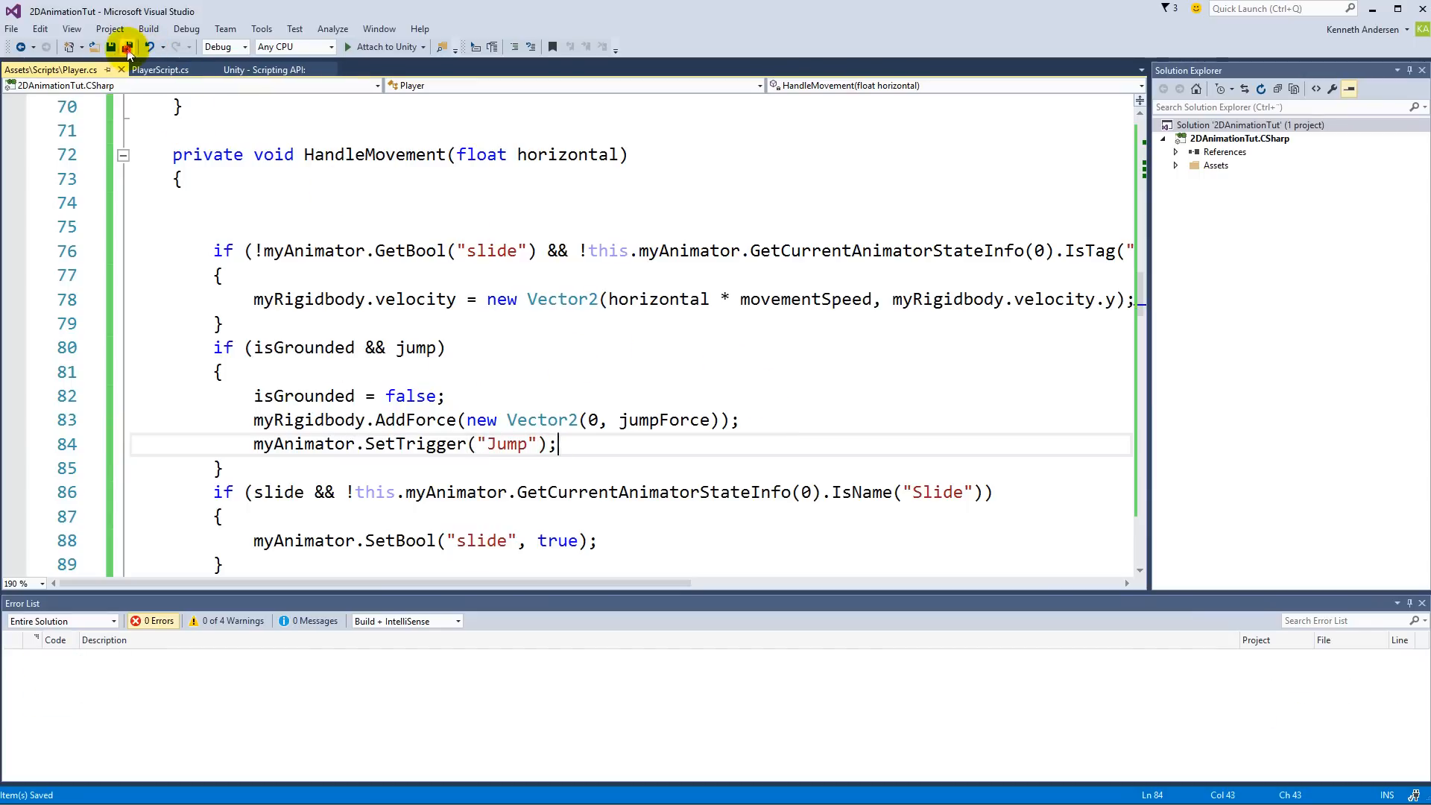
# Change the trigger name in HandleMovement's new SetTrigger call to lowercase "jump" and save the script
pyautogui.doubleClick(423, 352)
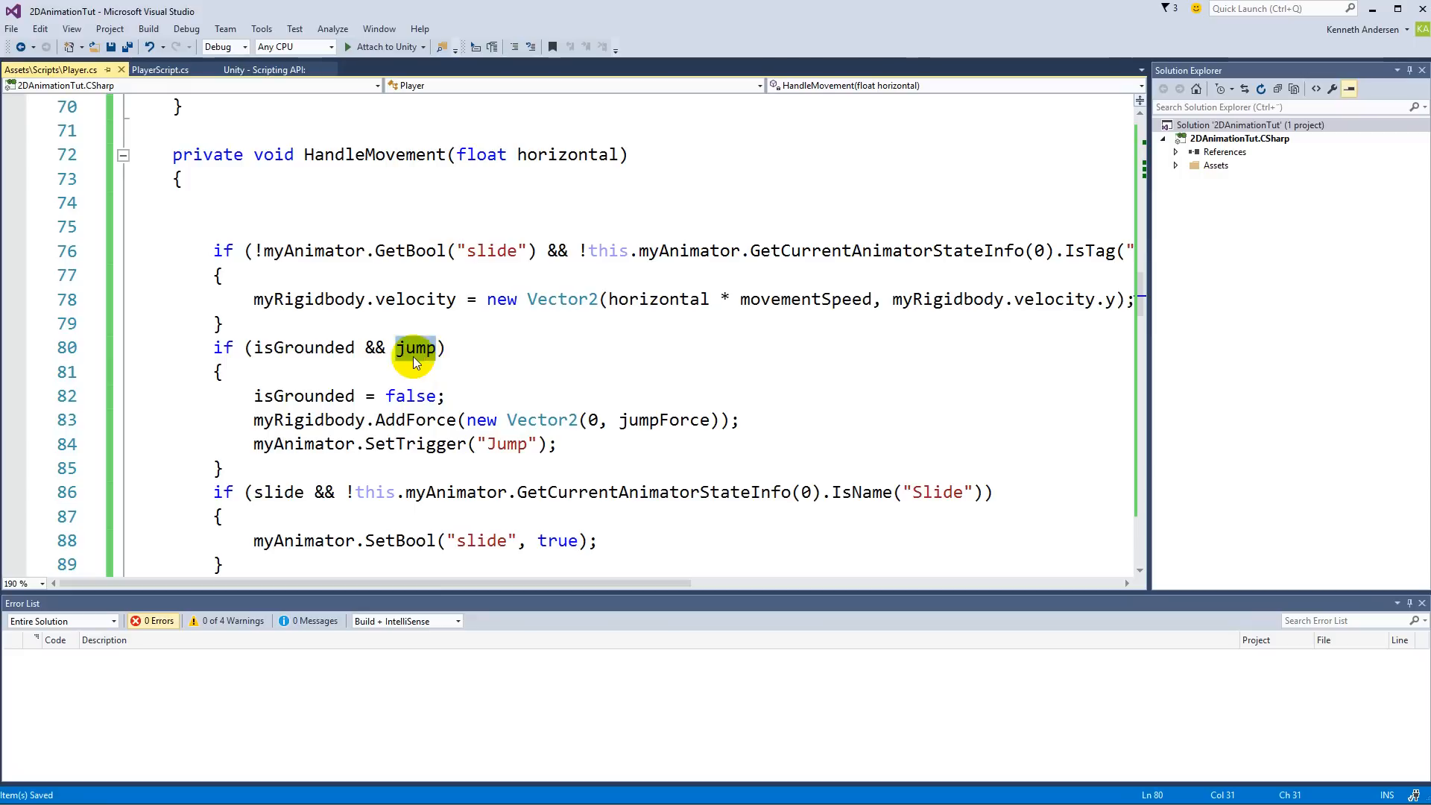
pyautogui.doubleClick(445, 445)
pyautogui.doubleClick(508, 445)
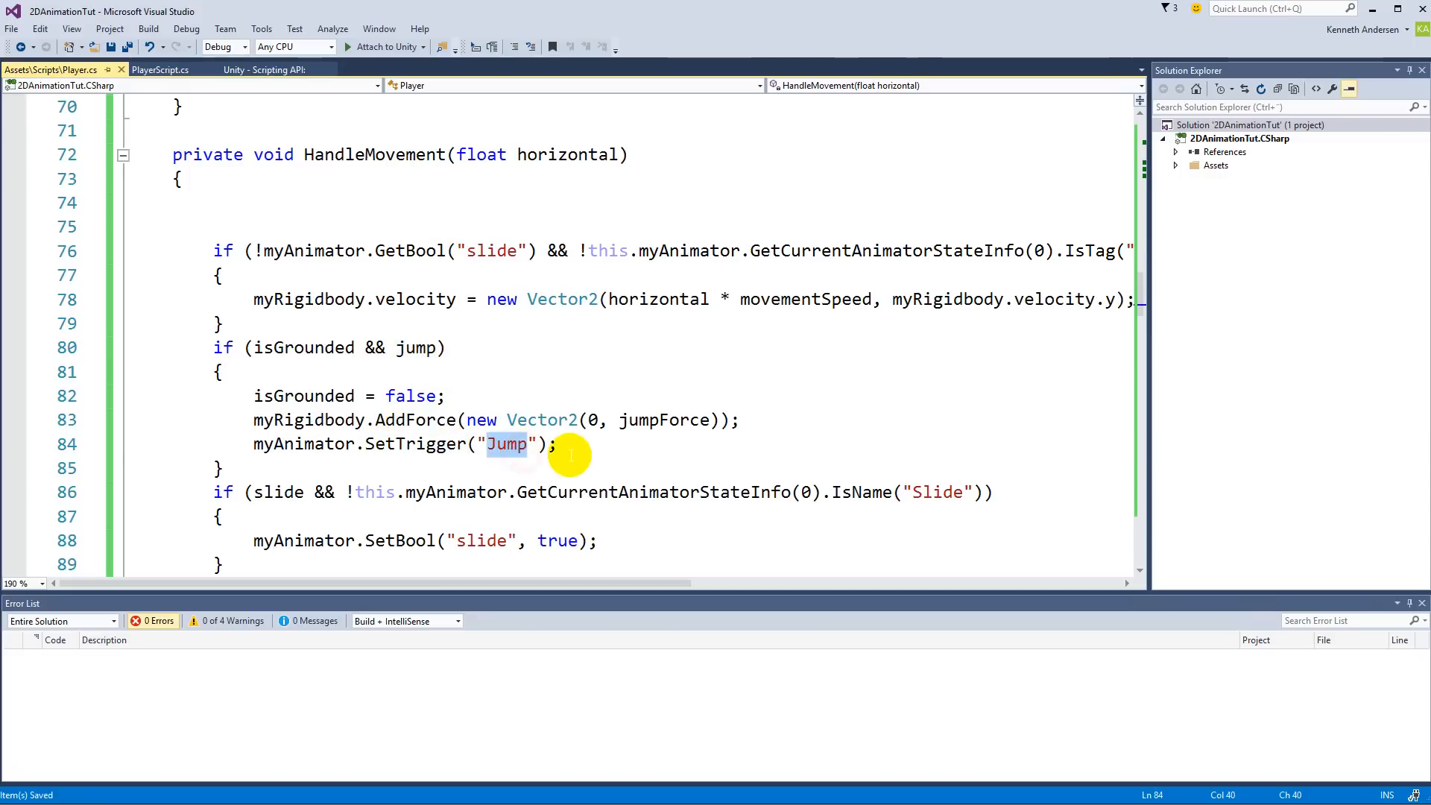
pyautogui.doubleClick(639, 420)
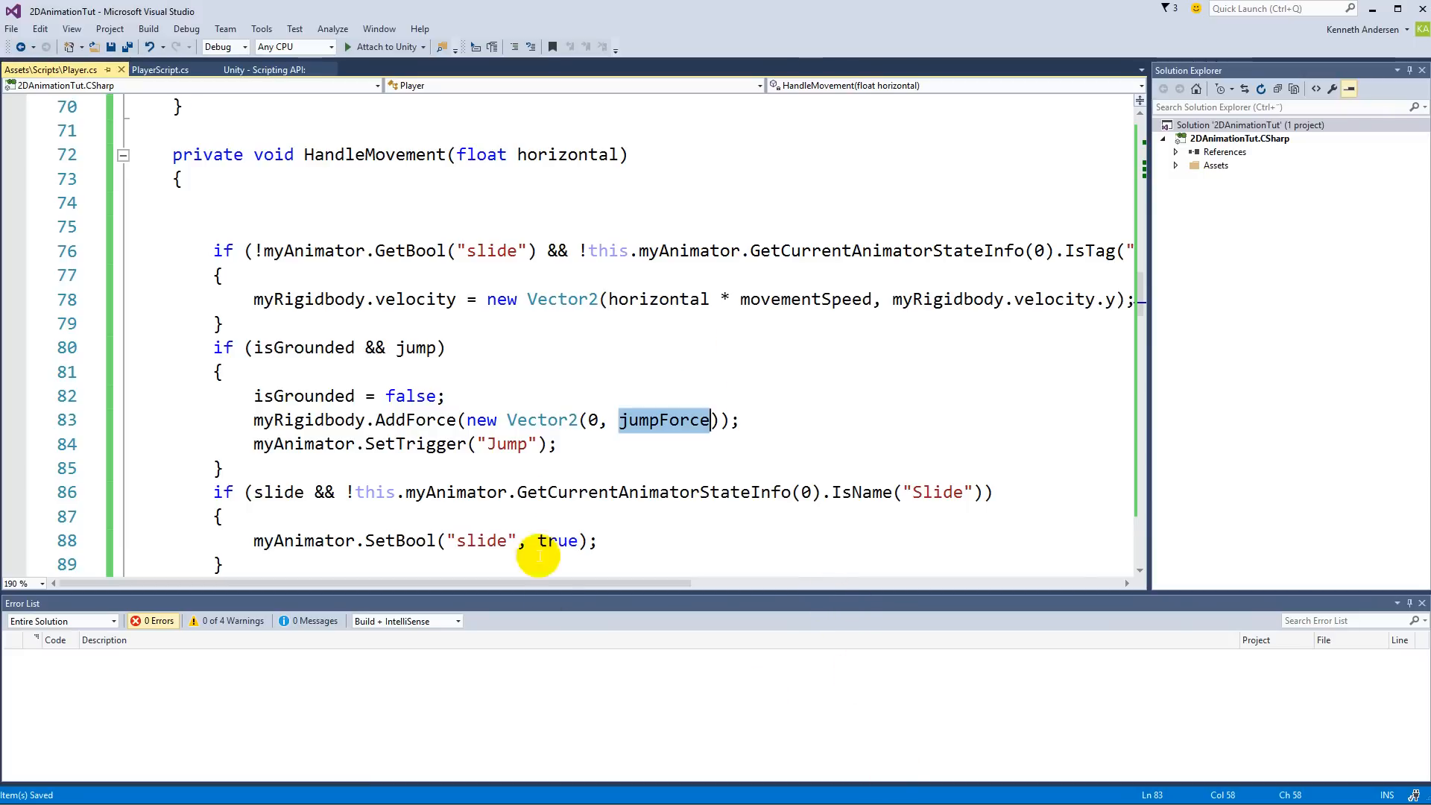
pyautogui.click(498, 445)
pyautogui.press('BackSpace')
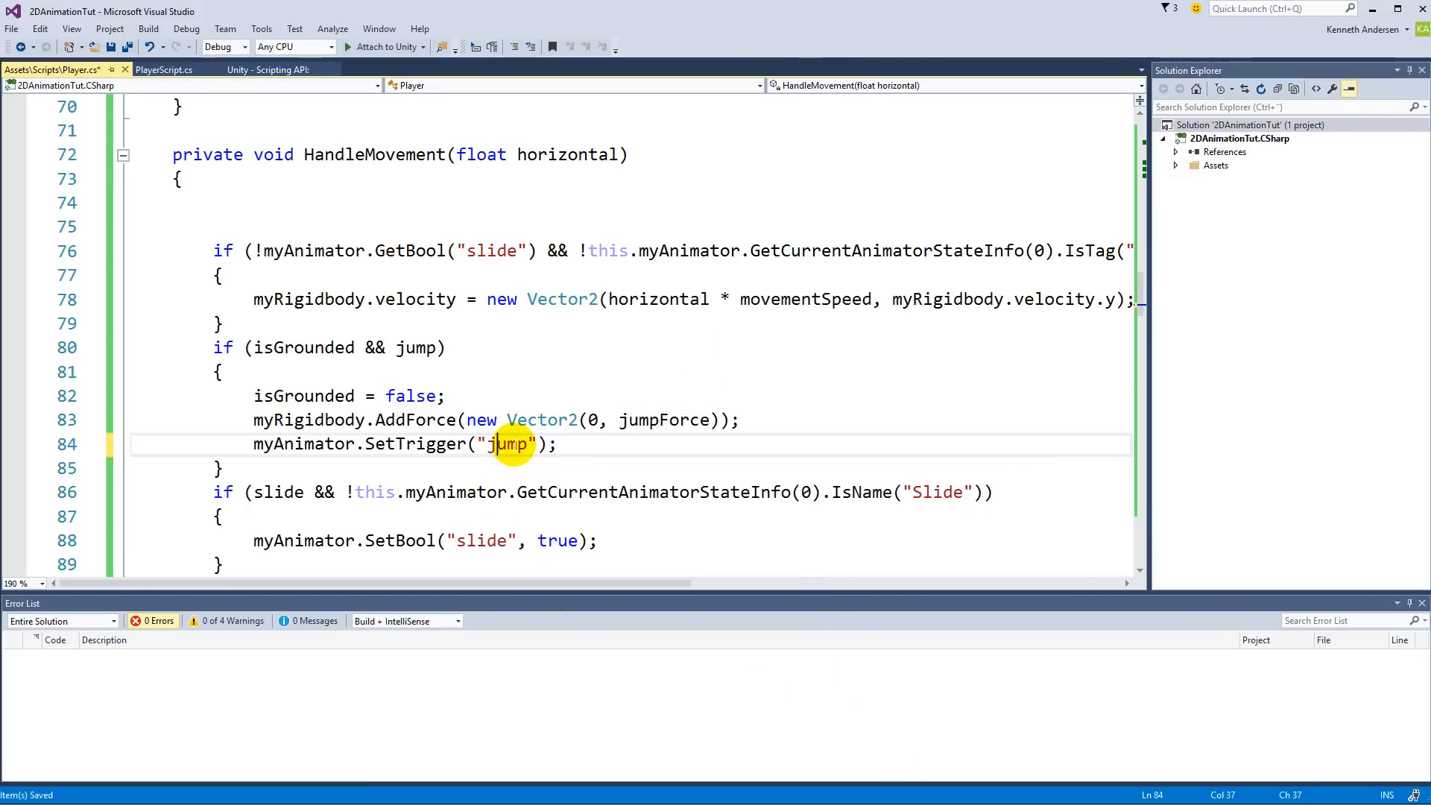
pyautogui.click(128, 46)
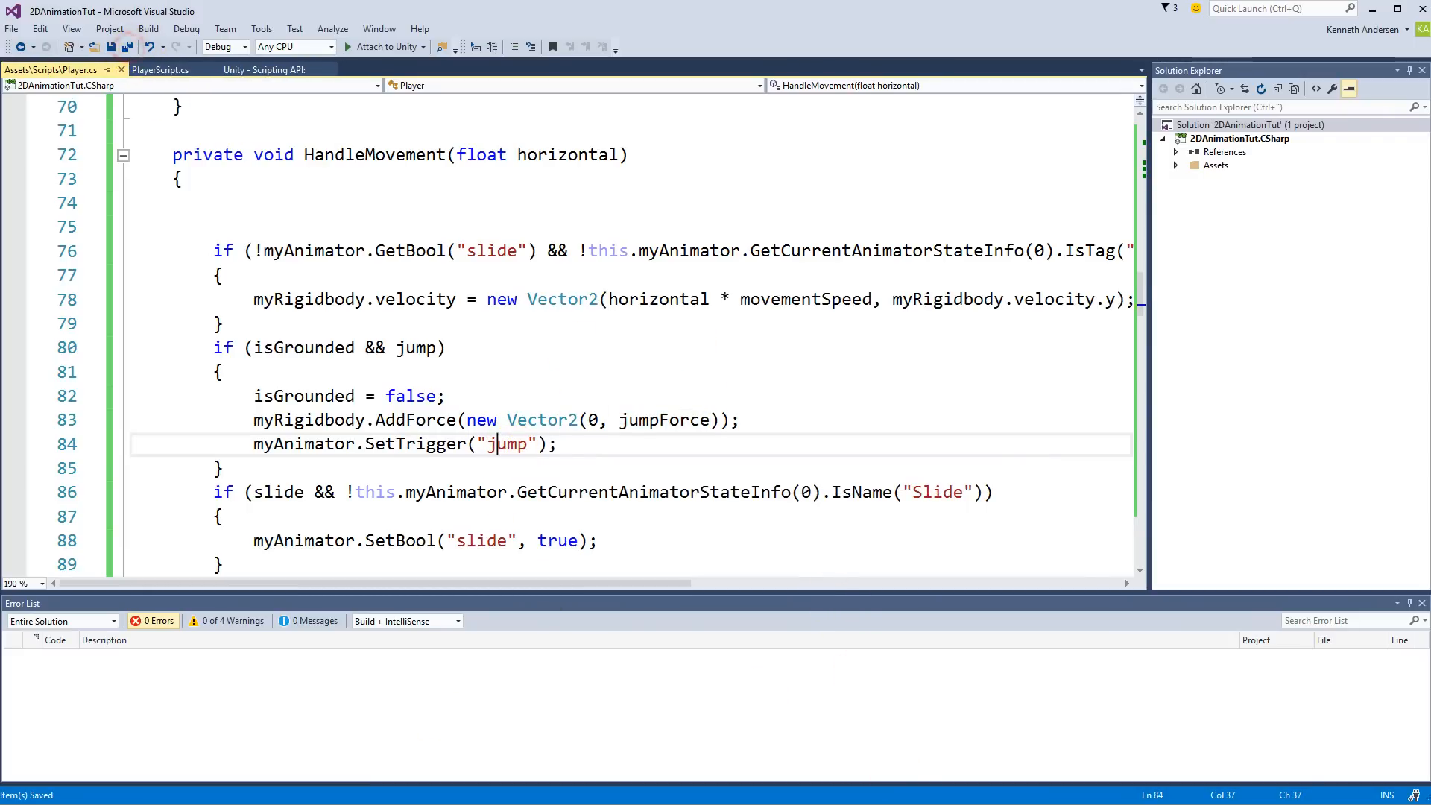
# Switch to Unity, show the Animator parameters, play-test several jumps while watching the jump trigger and AirLayer states, and stop playing
pyautogui.hotkey('alt', 'Tab')
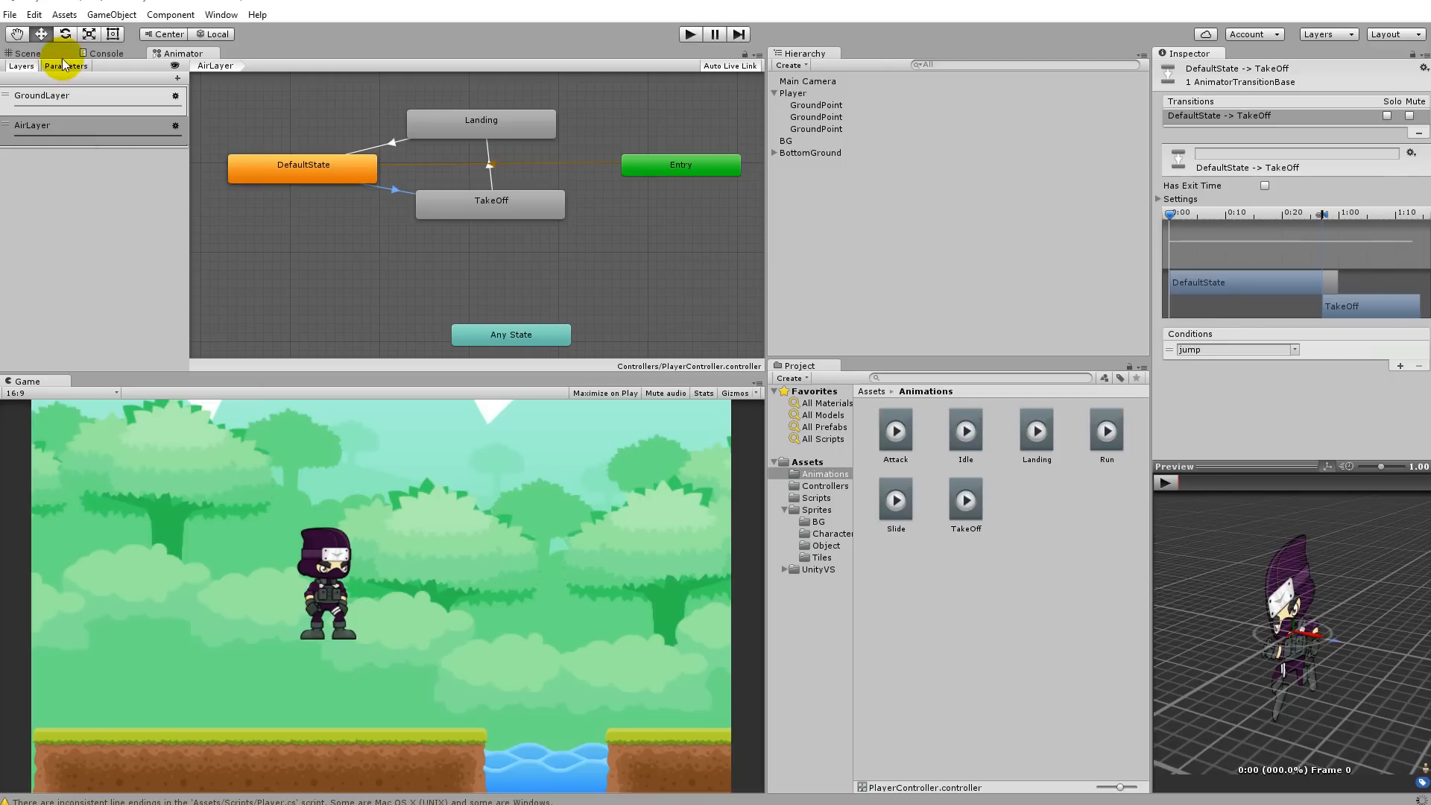
pyautogui.click(74, 66)
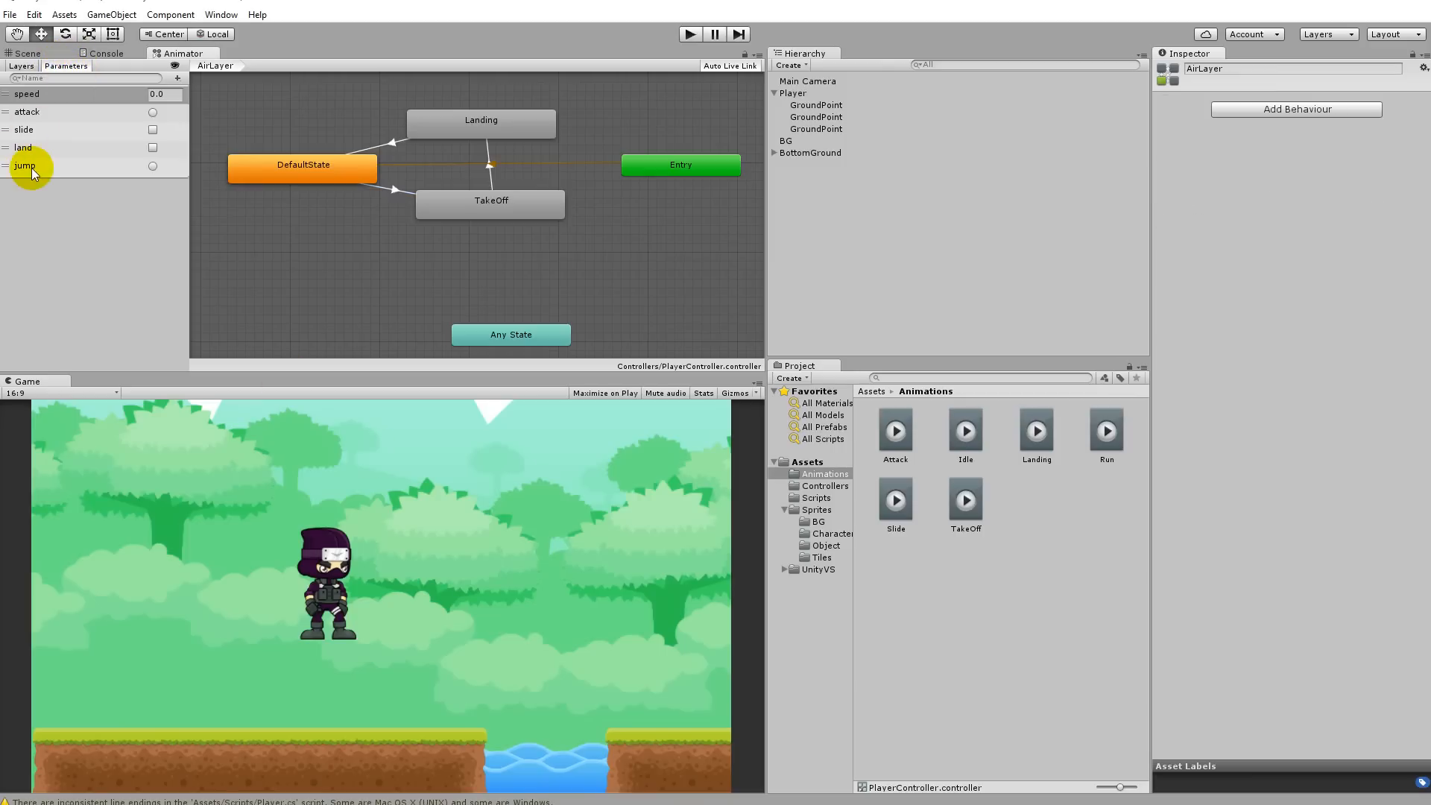
pyautogui.click(690, 35)
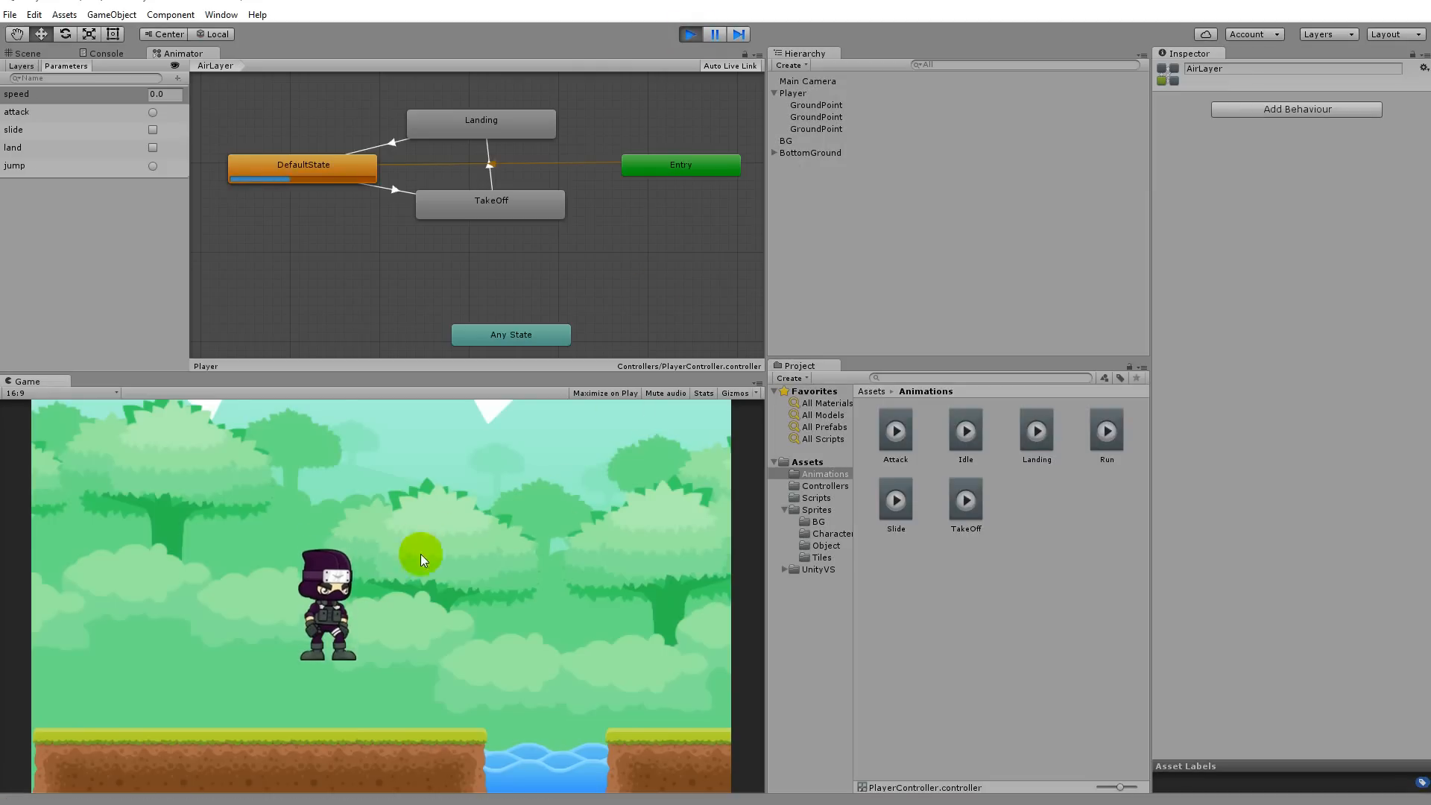
pyautogui.press('space')
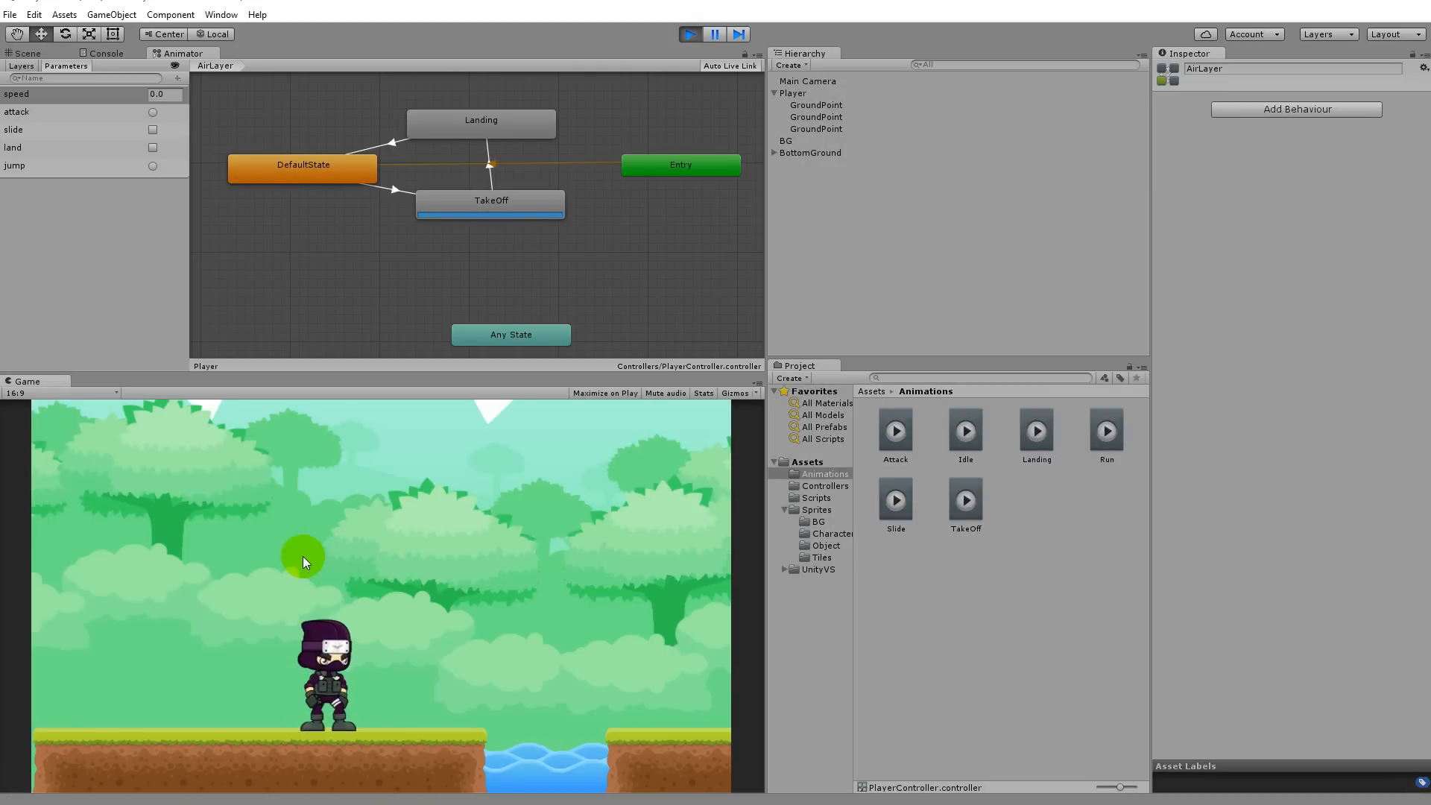
pyautogui.press('space')
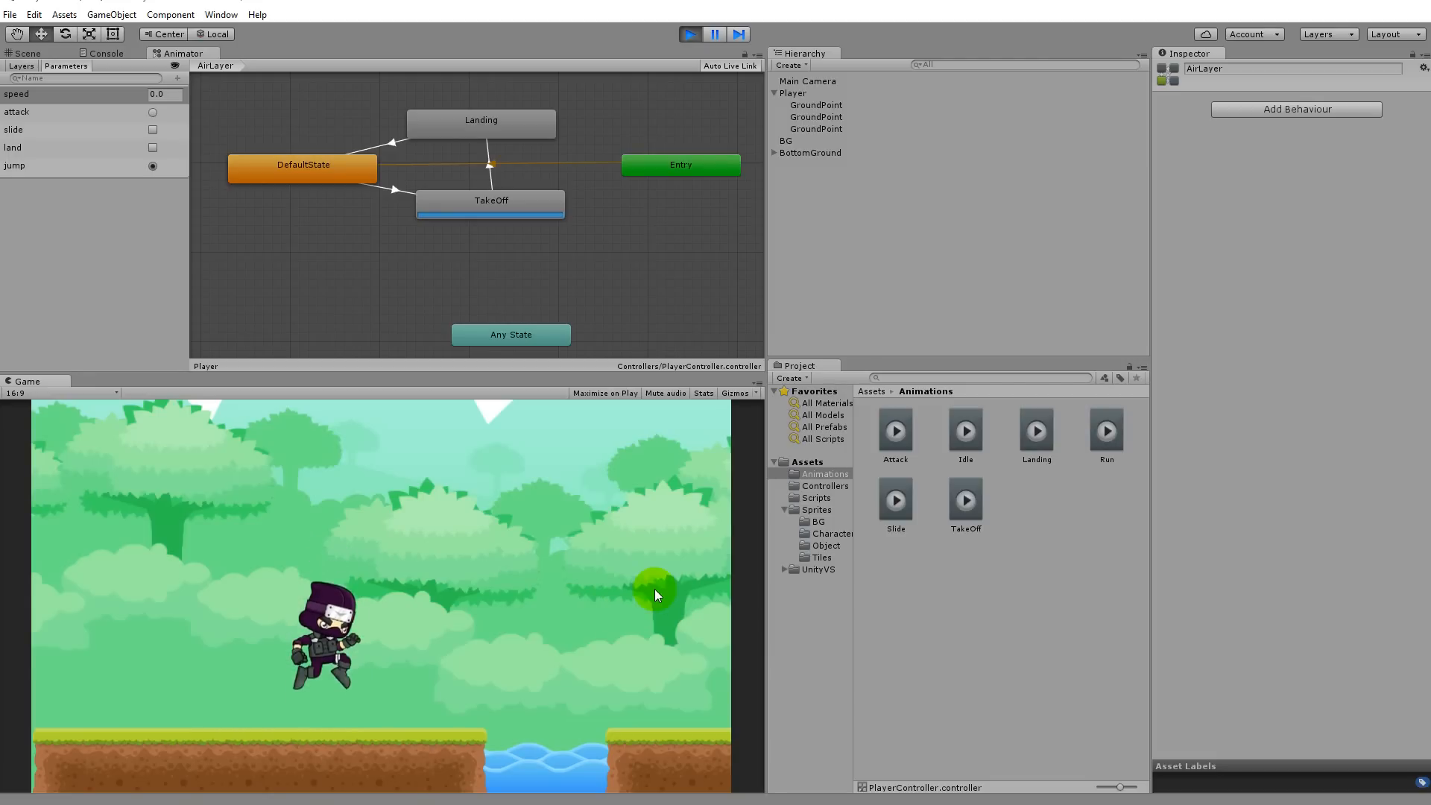
pyautogui.press('space')
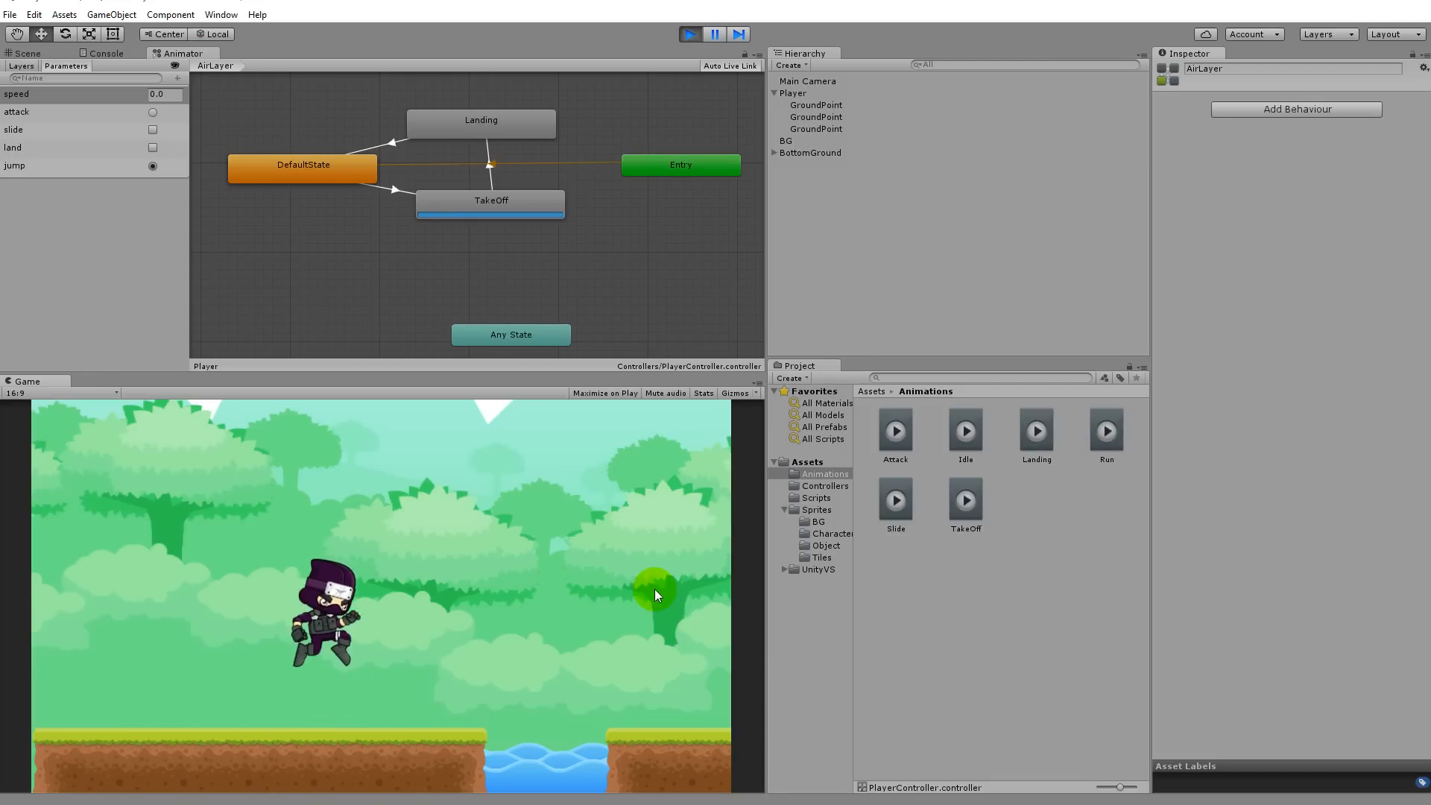
pyautogui.press('space')
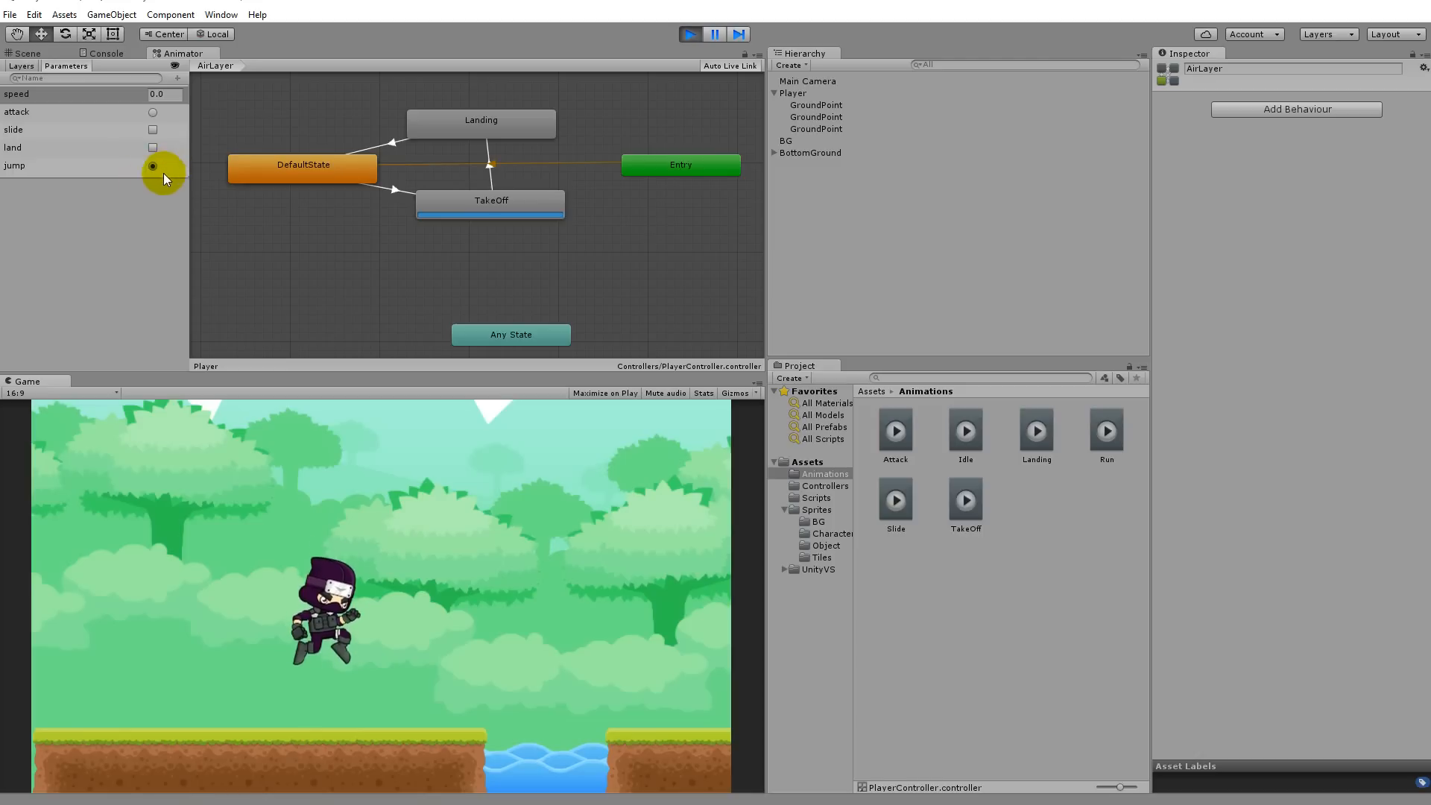
pyautogui.press('space')
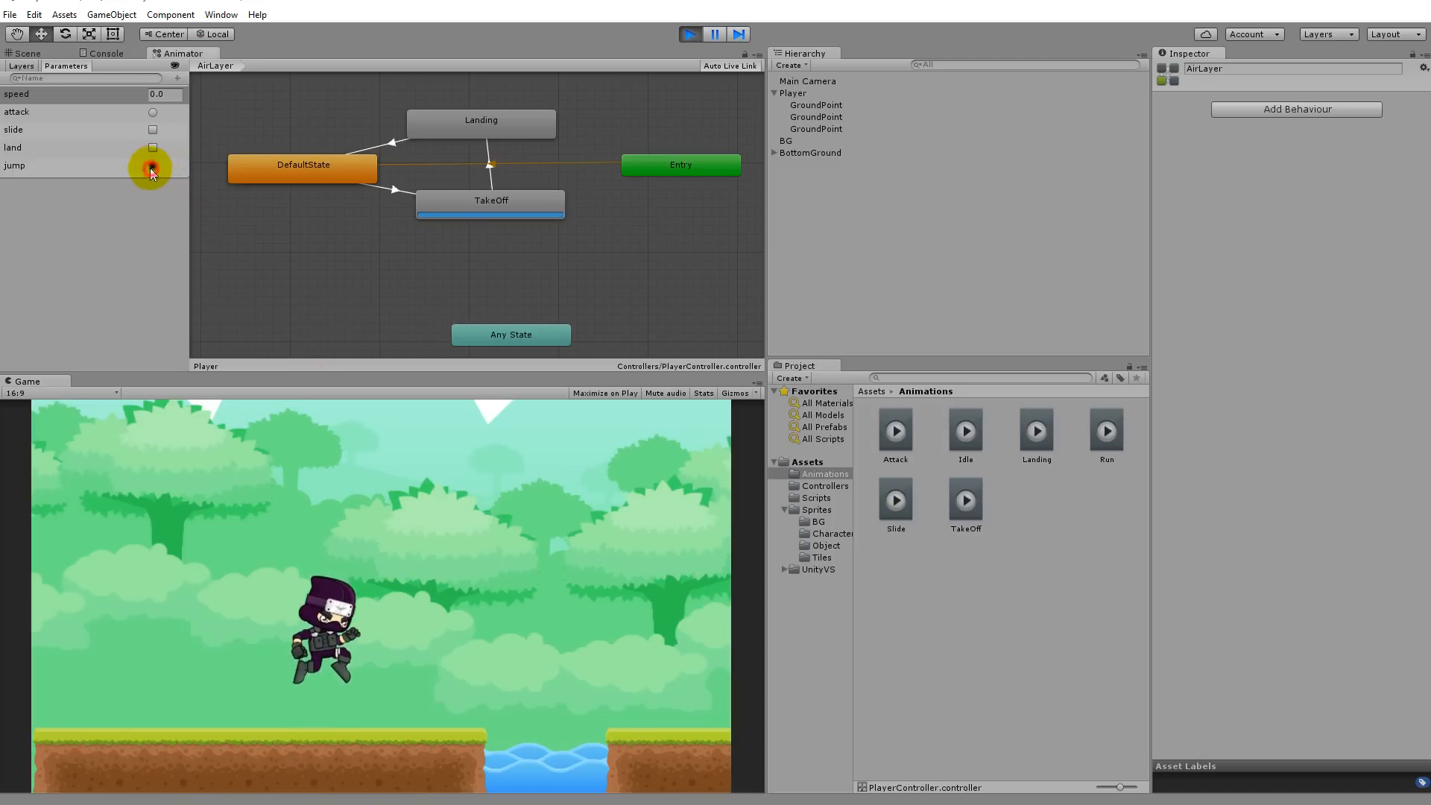
pyautogui.press('space')
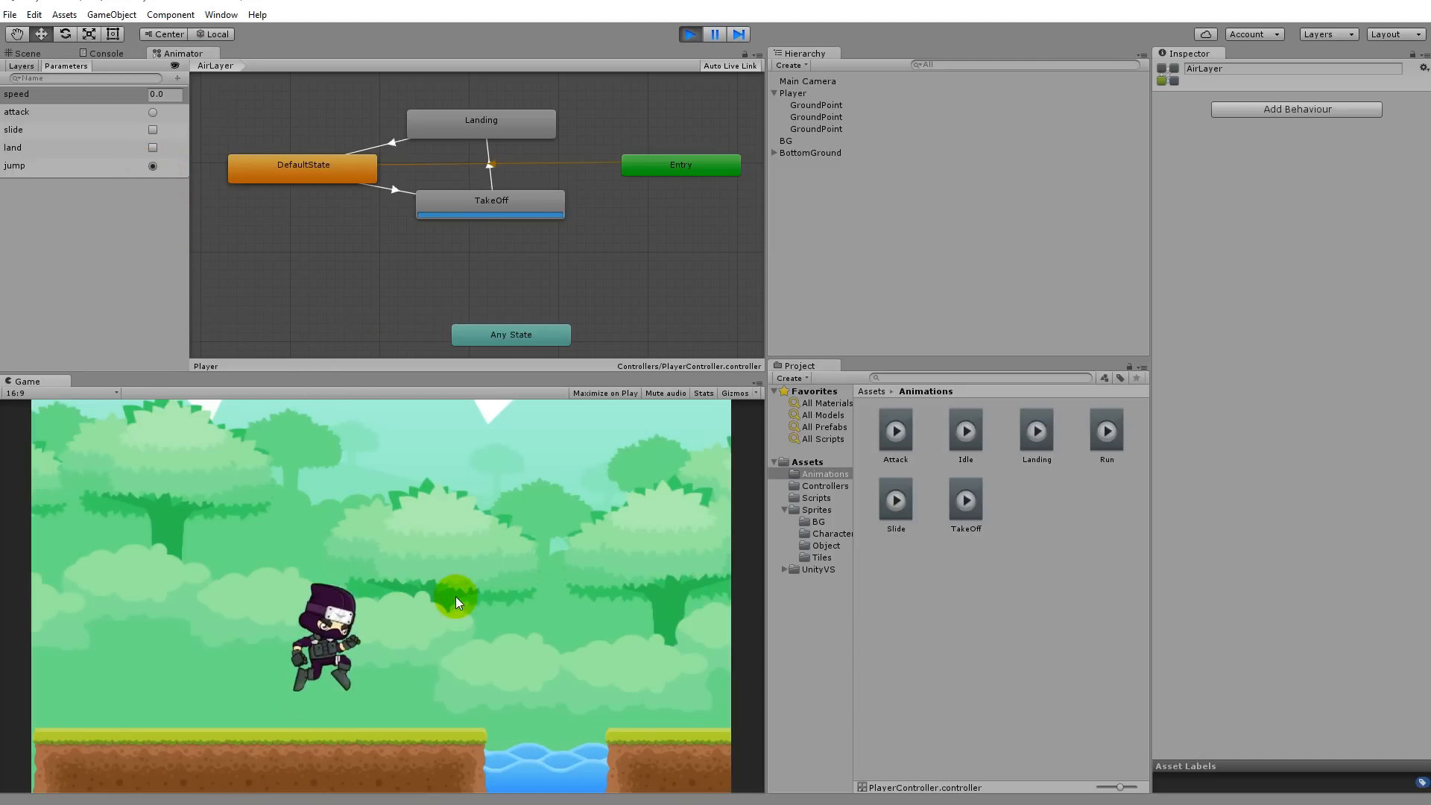
pyautogui.click(692, 34)
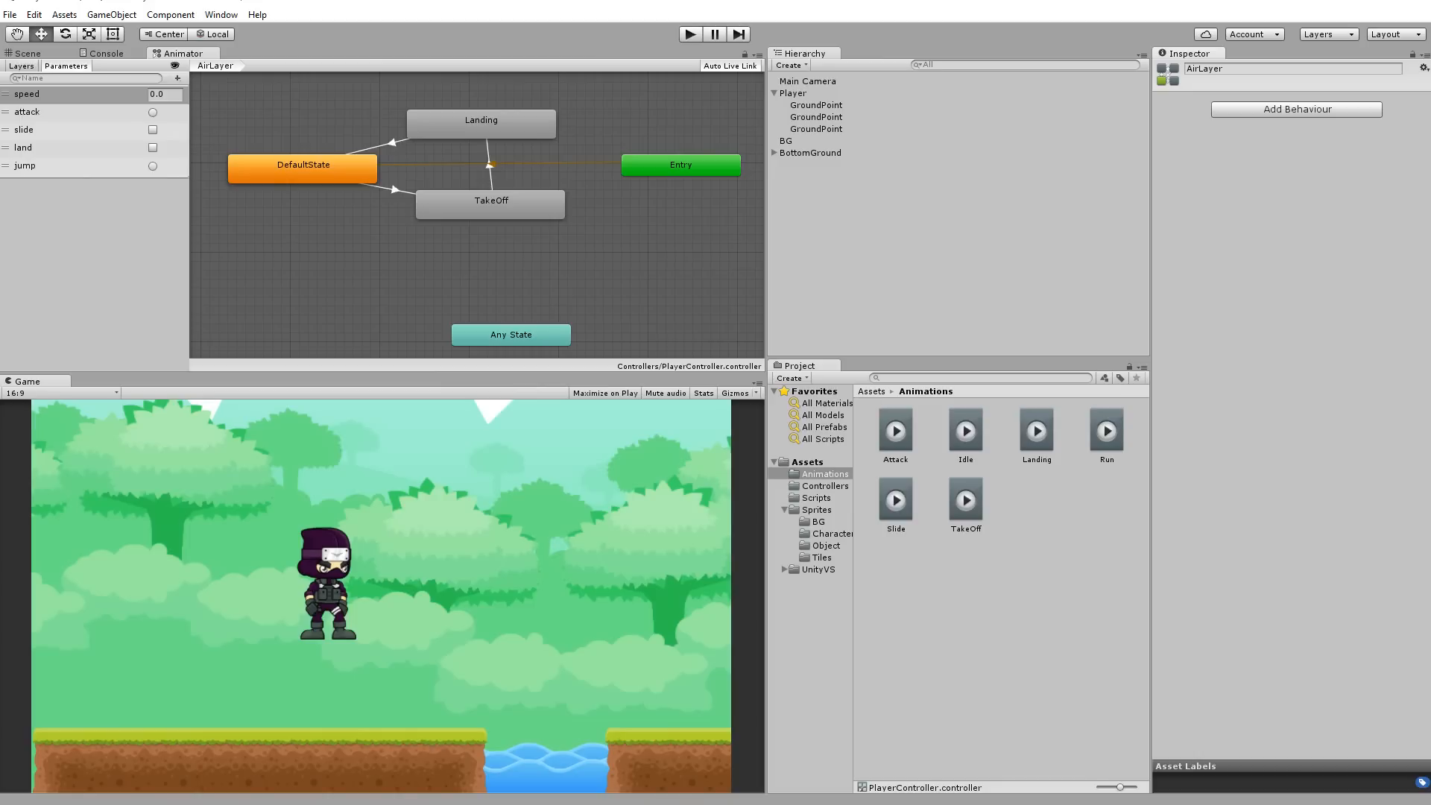
# Play the game again, try the jump trigger and turn on the land parameter to watch the AirLayer transitions, and stop playing
pyautogui.click(690, 33)
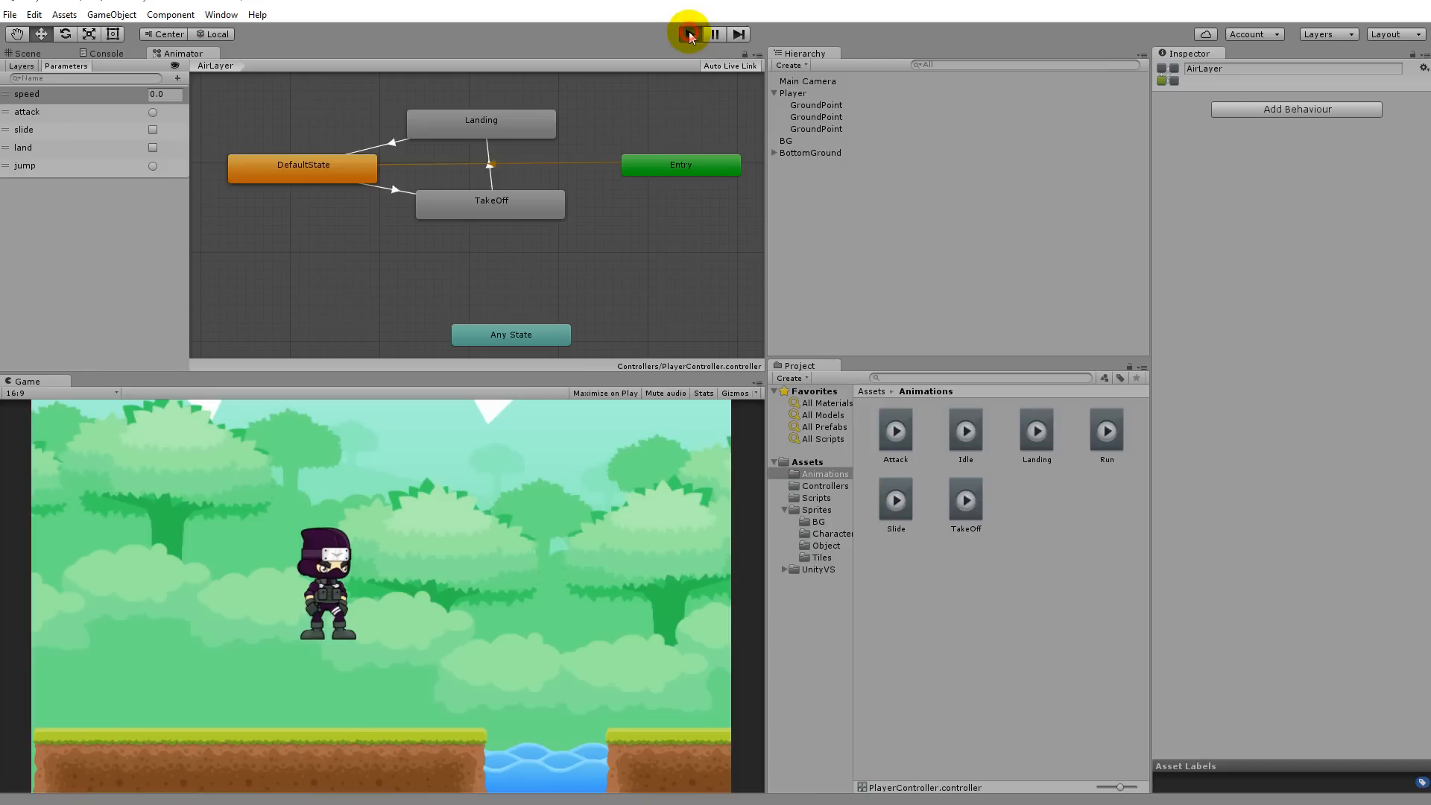
pyautogui.click(156, 165)
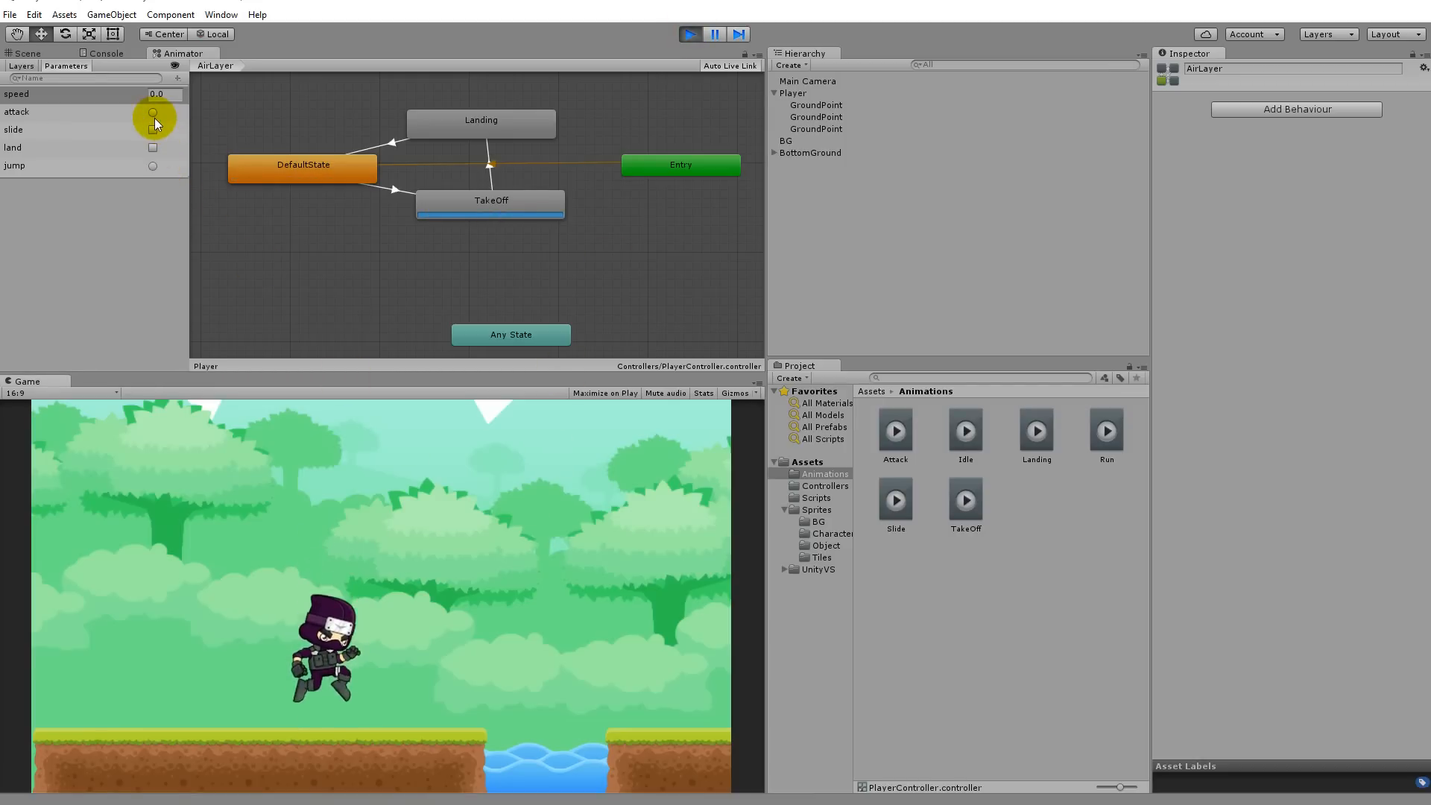
pyautogui.click(155, 147)
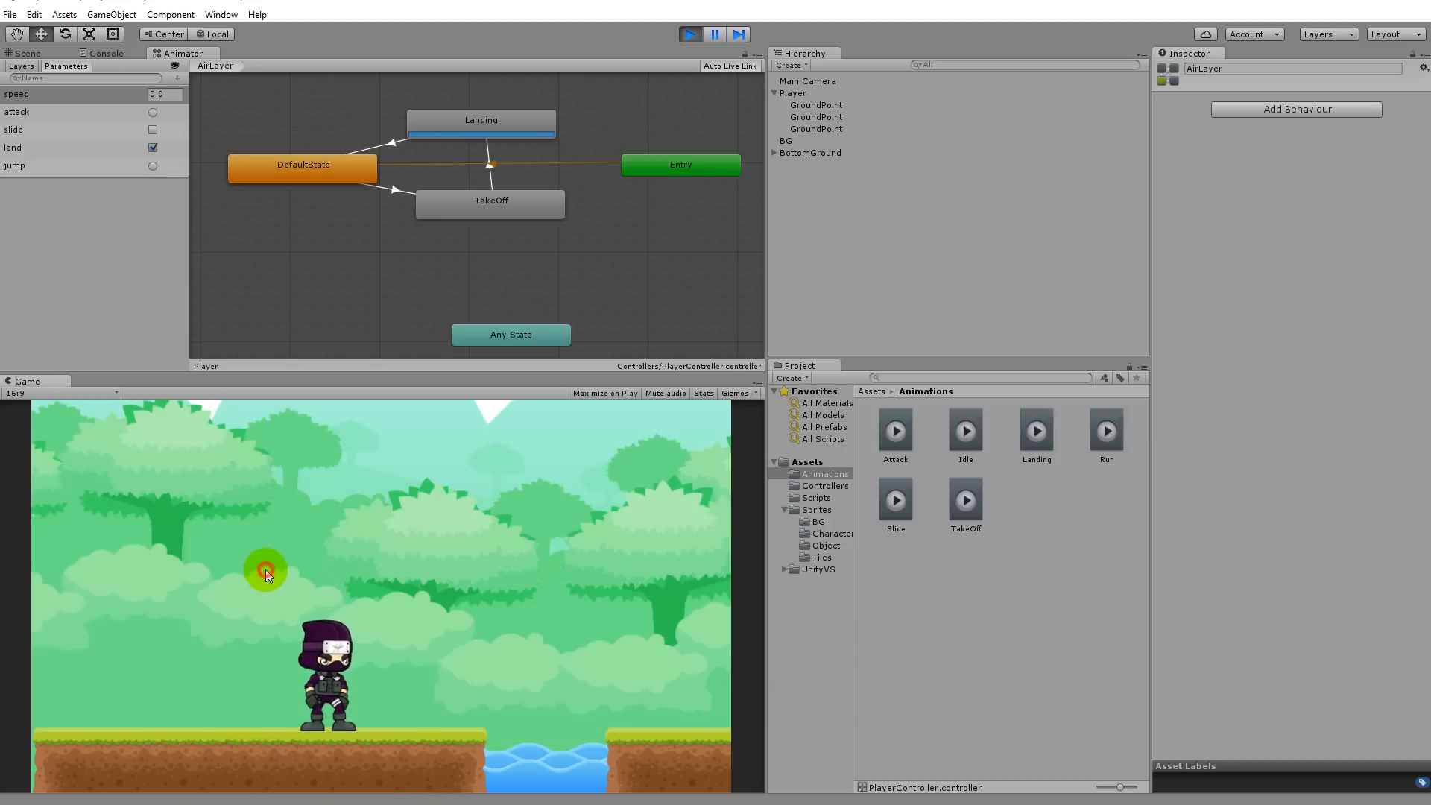
pyautogui.click(265, 569)
pyautogui.click(686, 33)
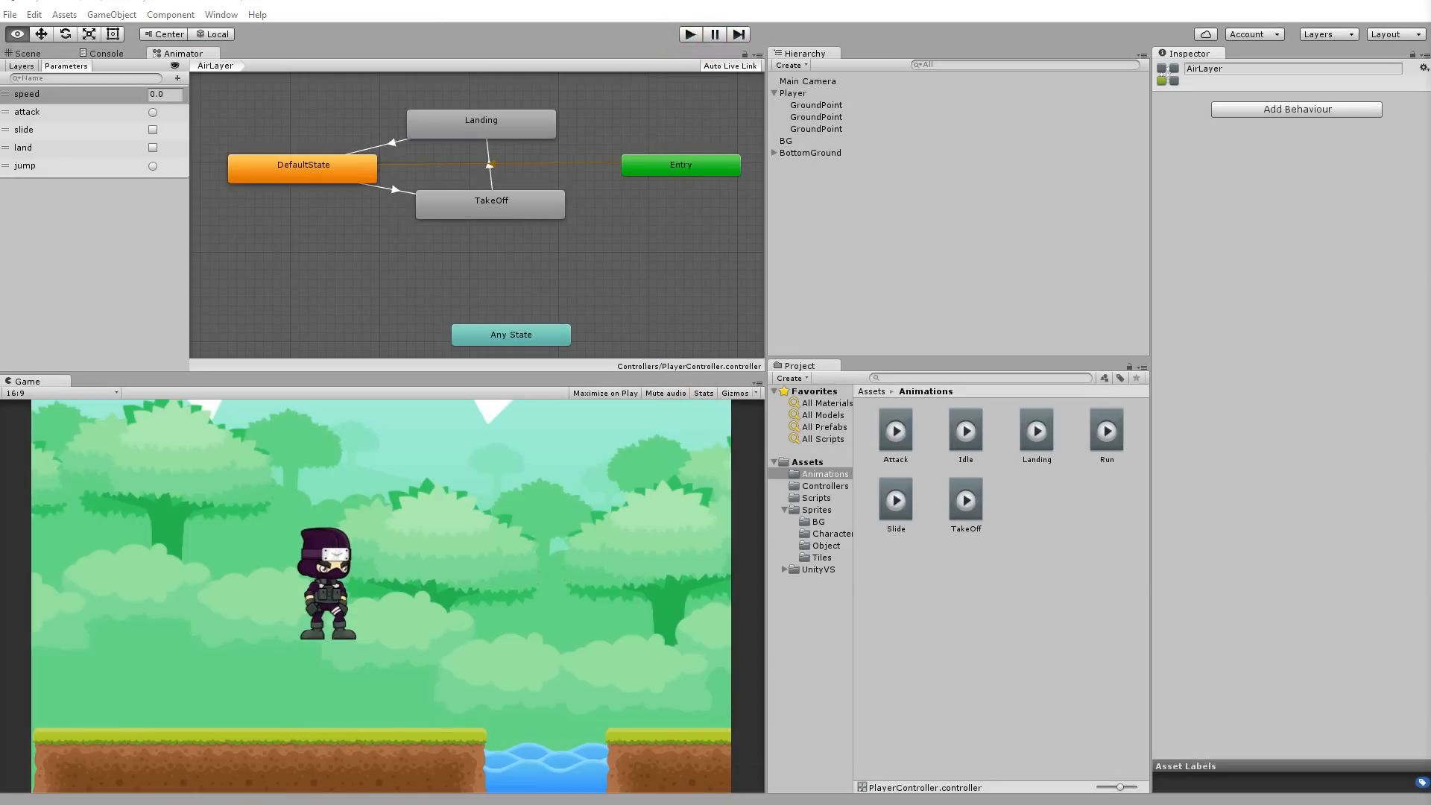
# Switch to Visual Studio, add myAnimator.ResetTrigger("jump"); before return true in IsGrounded's collider check, and save the script
pyautogui.hotkey('alt', 'Tab')
pyautogui.click(722, 371)
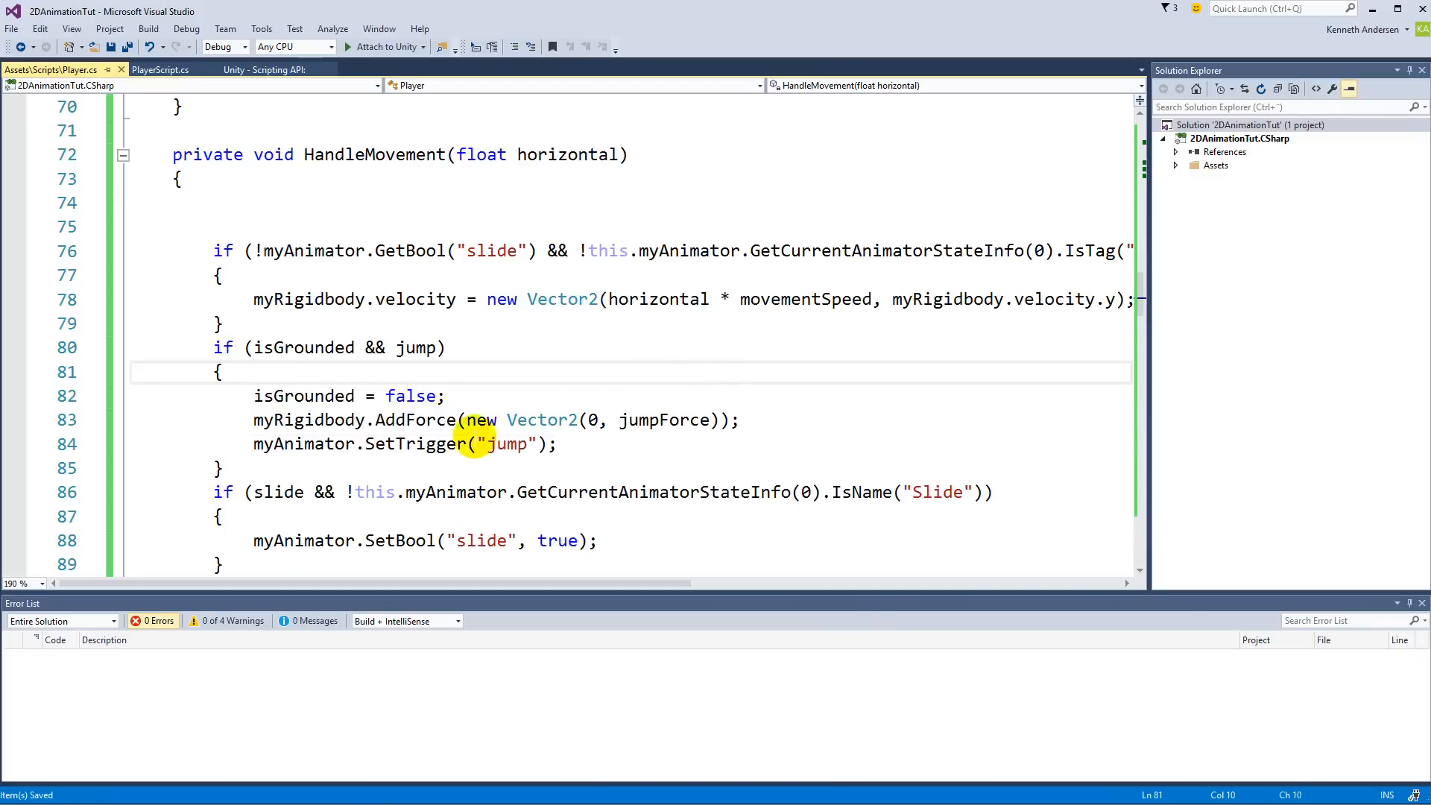
pyautogui.moveTo(464, 443); pyautogui.dragTo(253, 443)
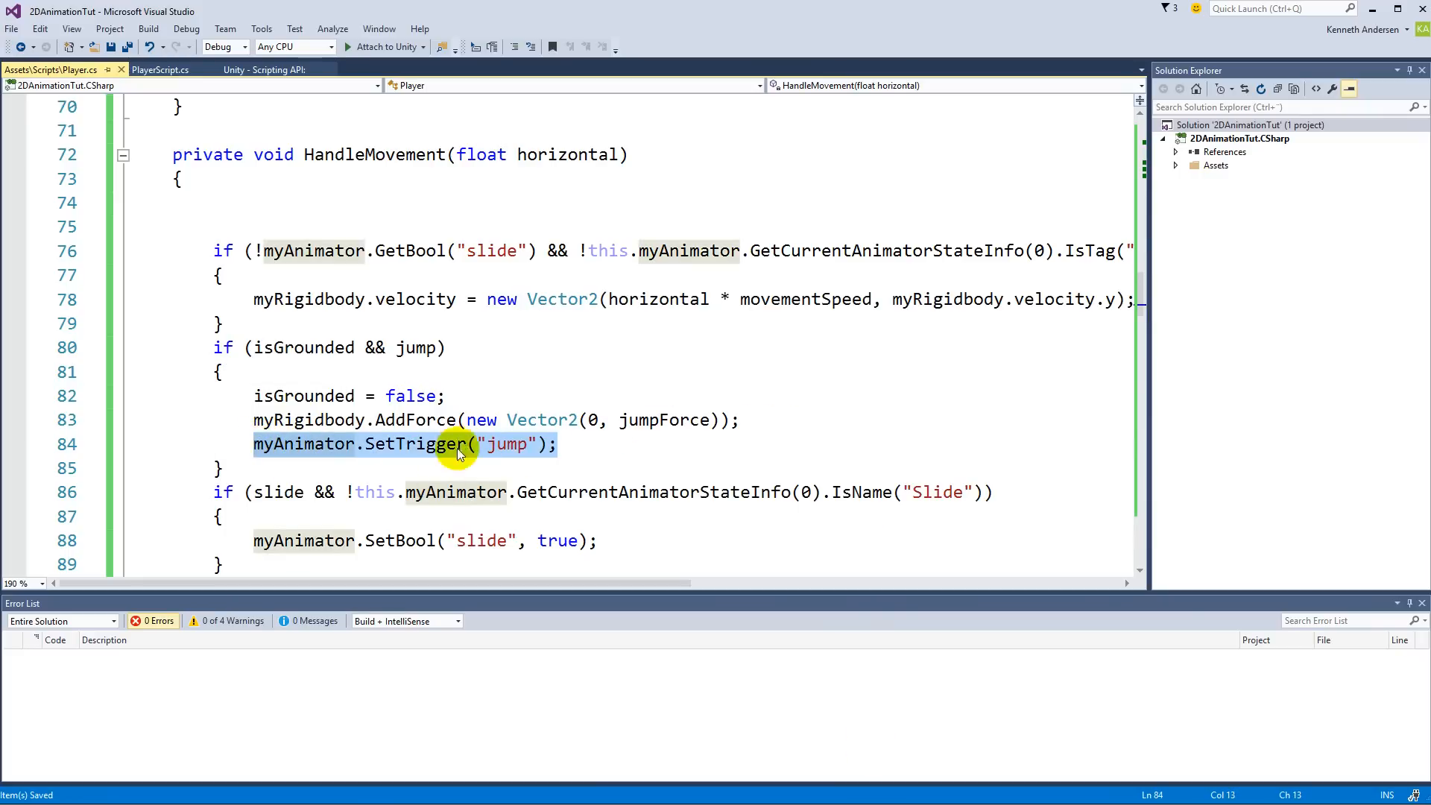
pyautogui.scroll(-11, 484, 429)
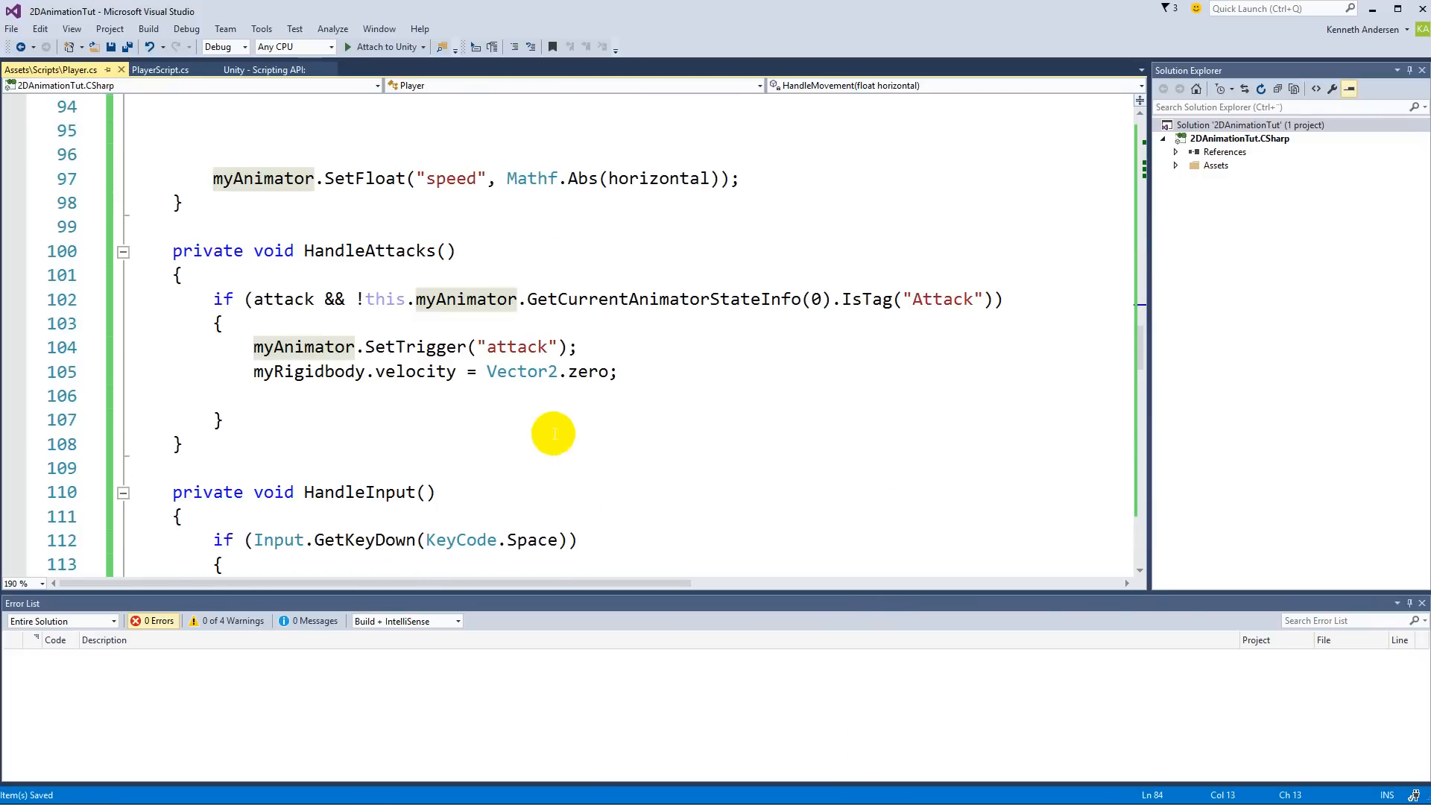
pyautogui.scroll(-12, 552, 400)
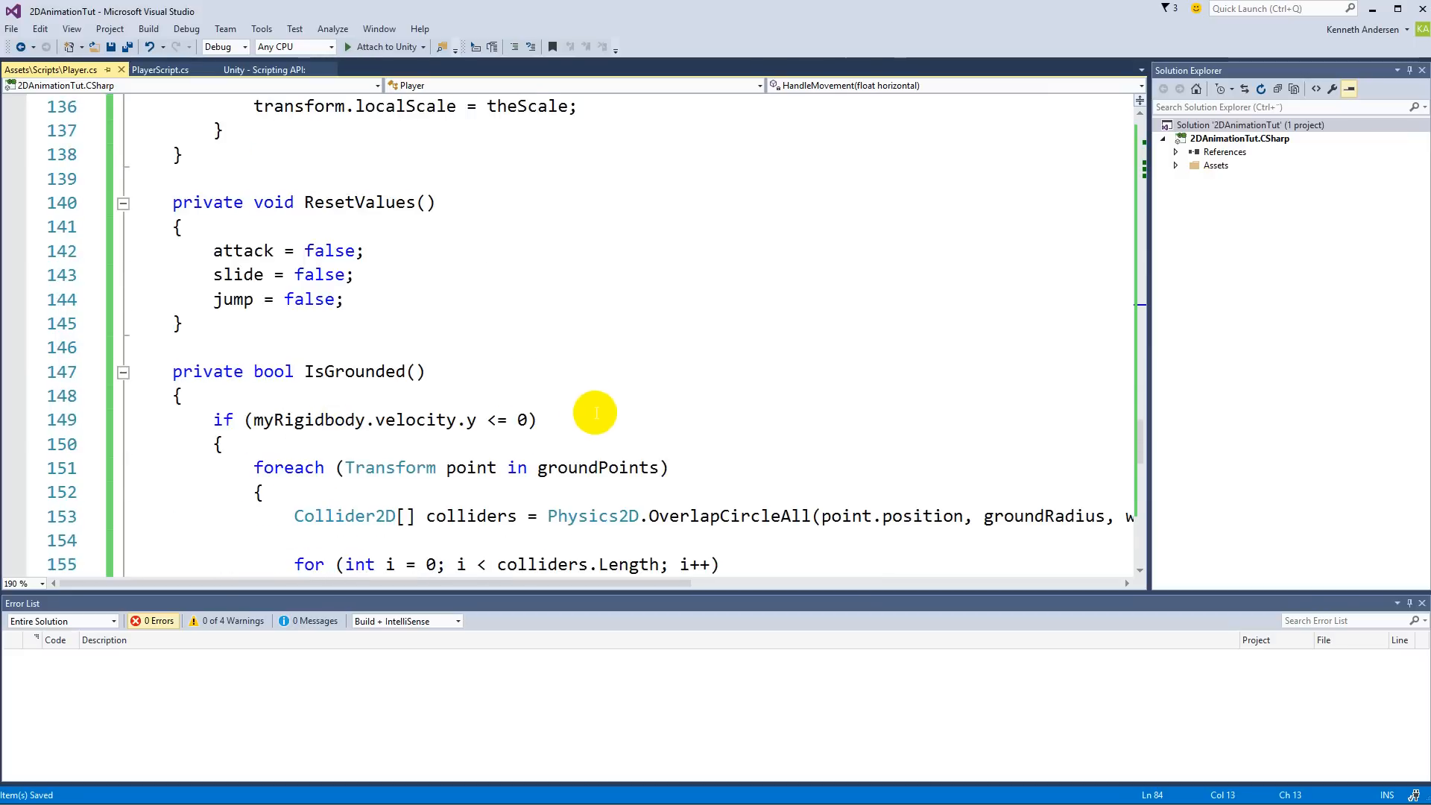
pyautogui.scroll(-2, 511, 275)
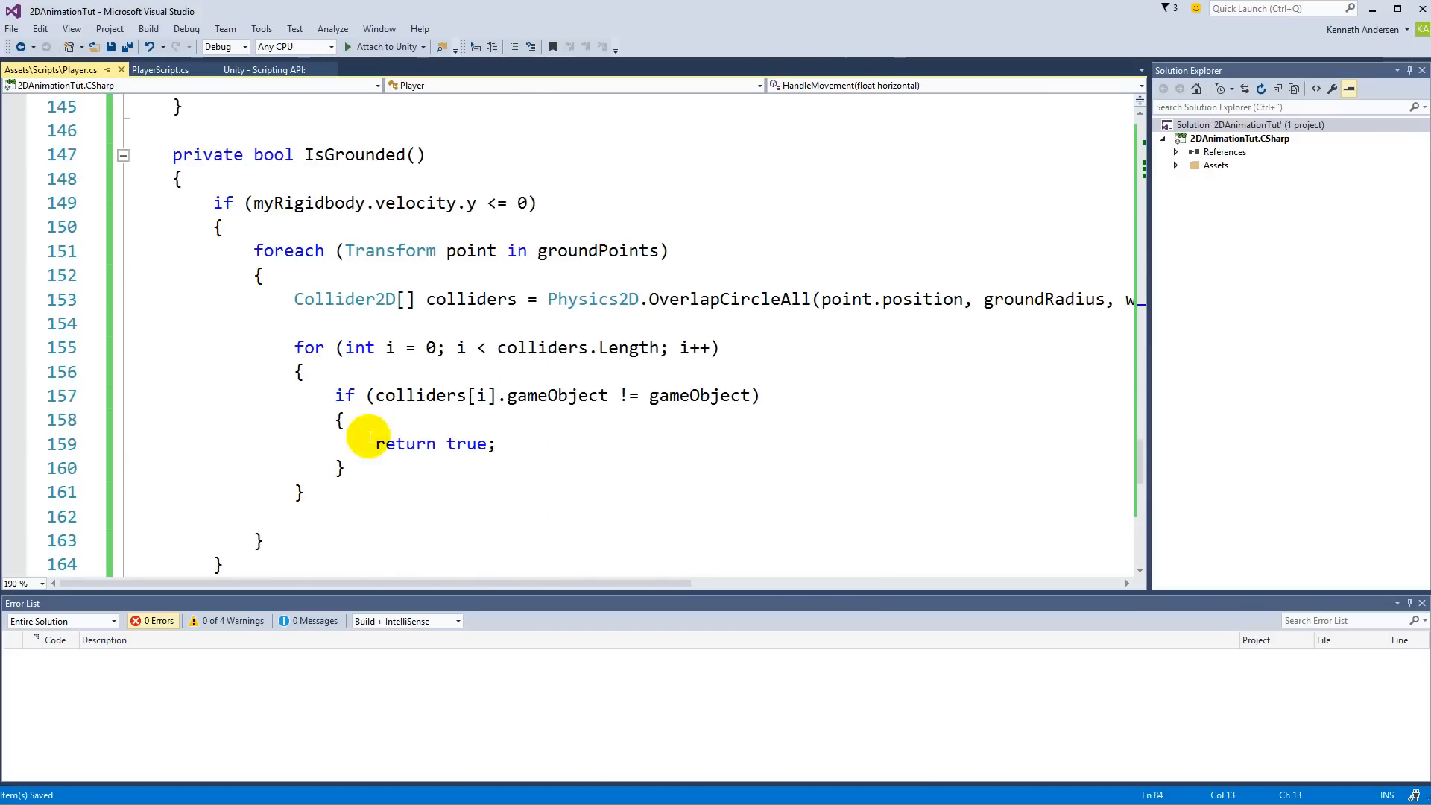
pyautogui.click(462, 422)
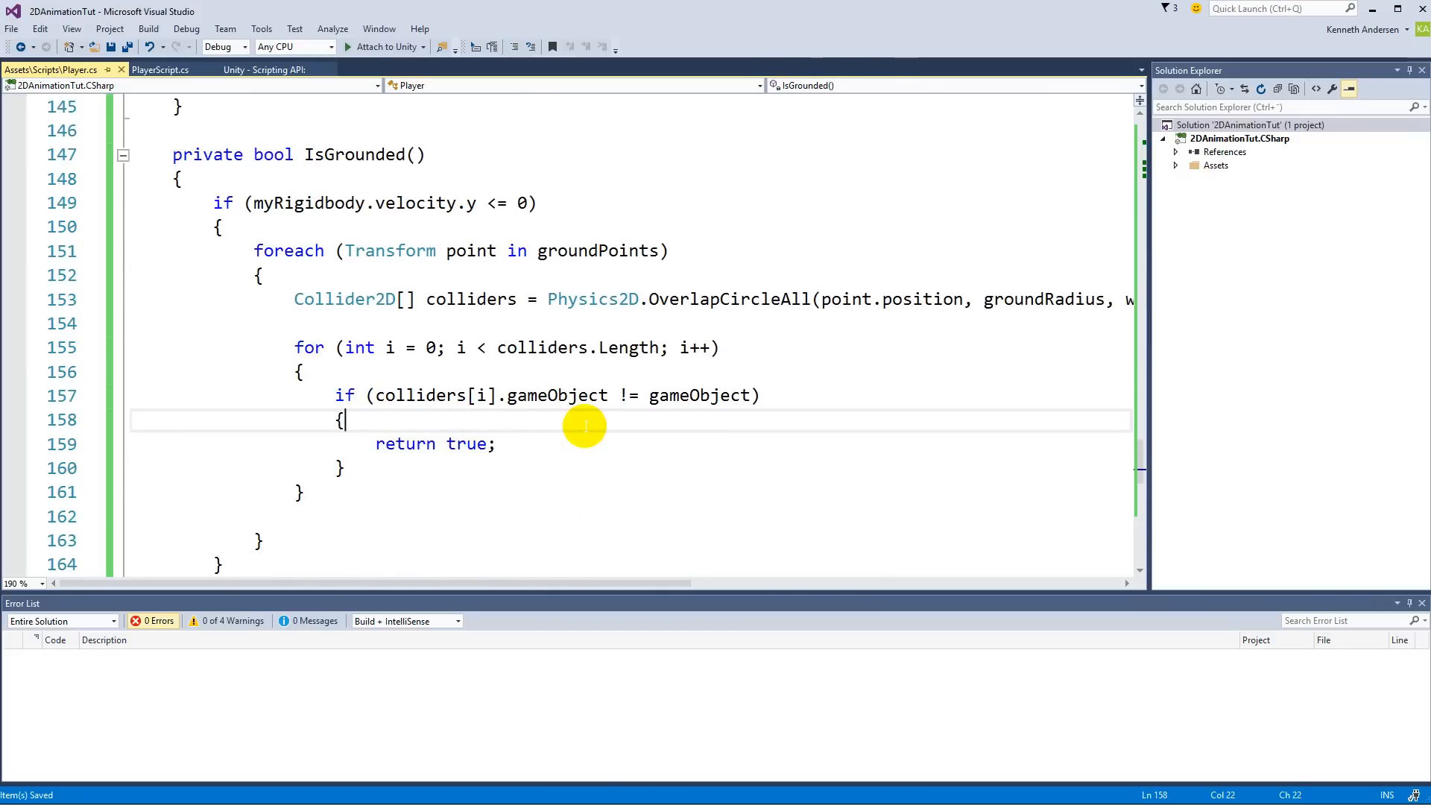
pyautogui.press('Return')
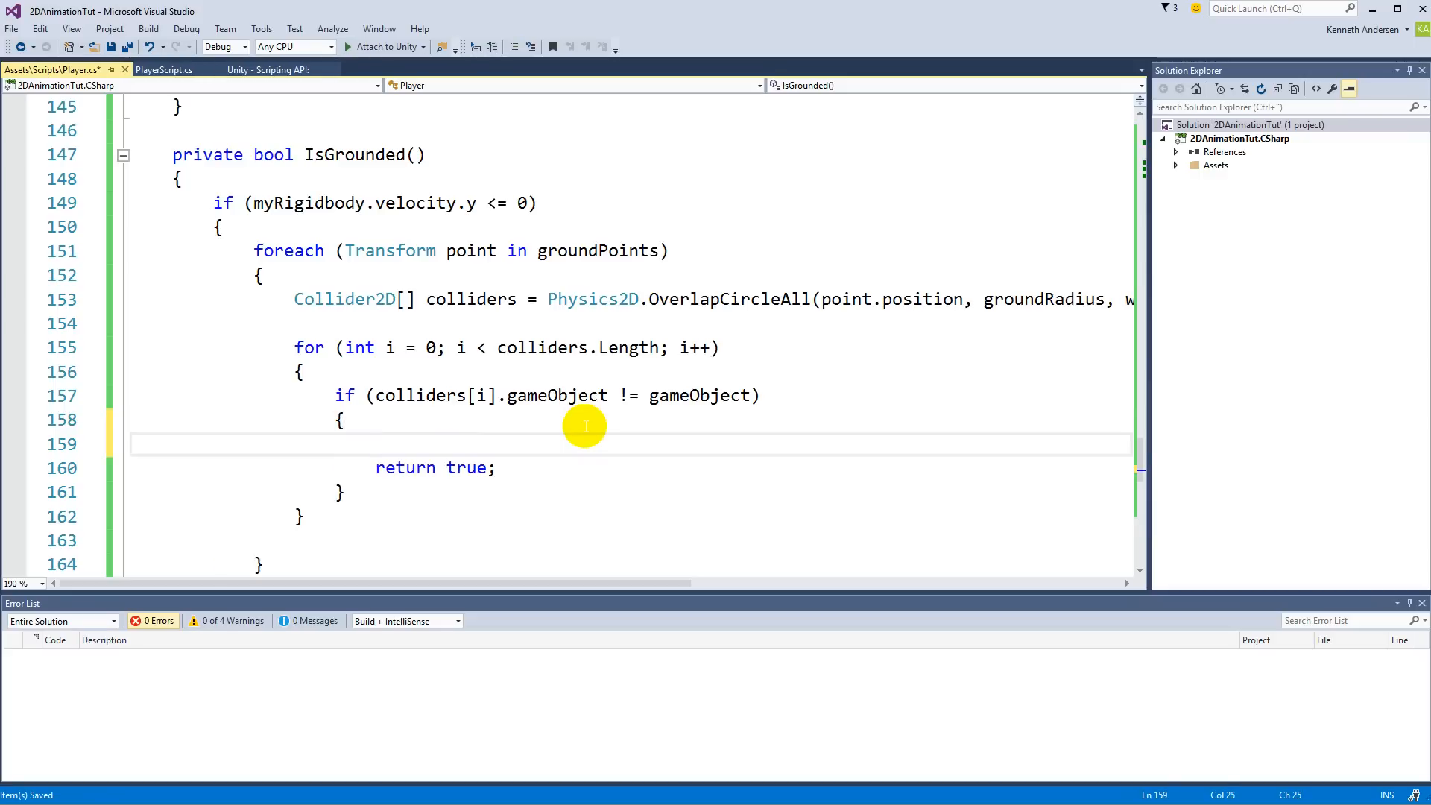
pyautogui.write('myAnimator.se')
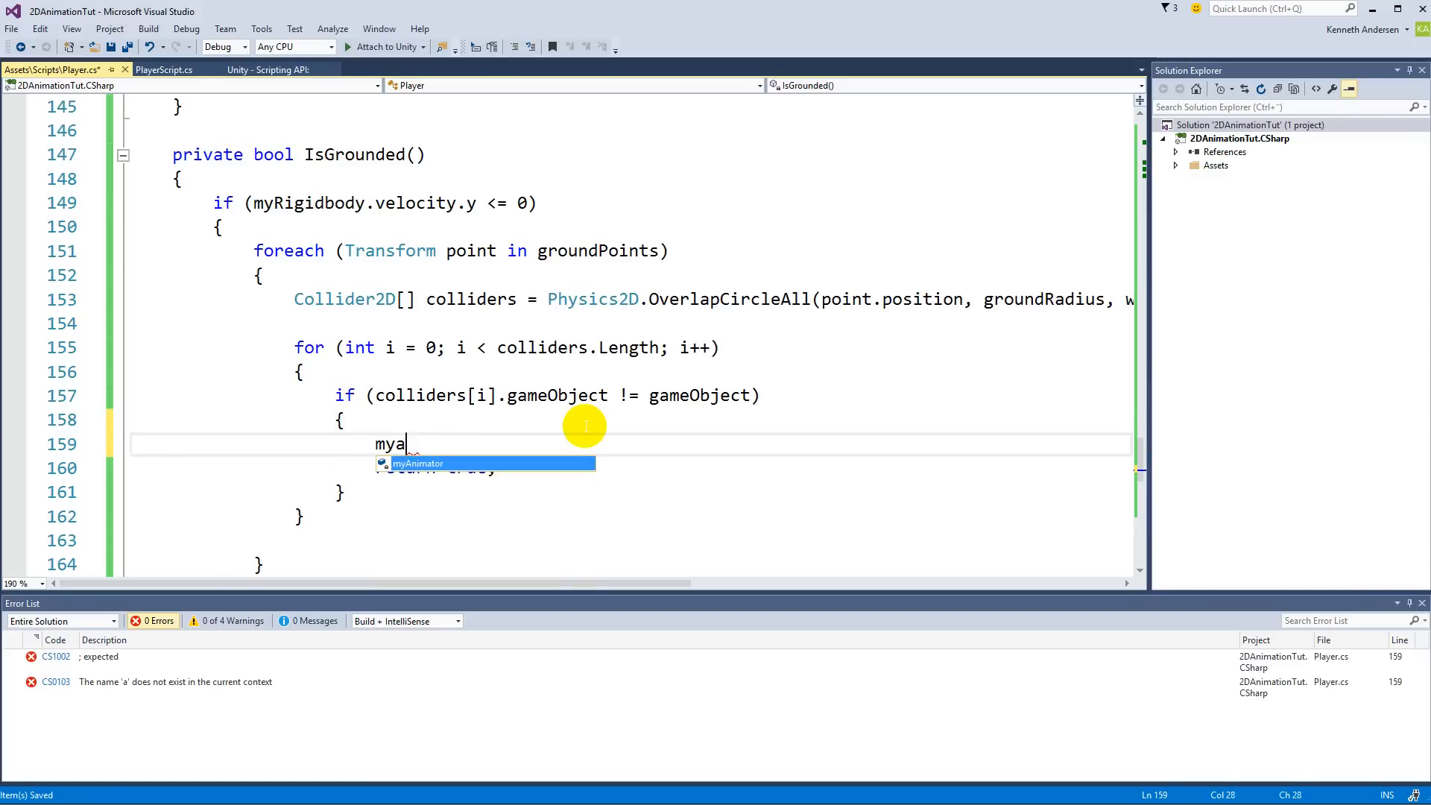
pyautogui.write('ttr')
pyautogui.press('Tab')
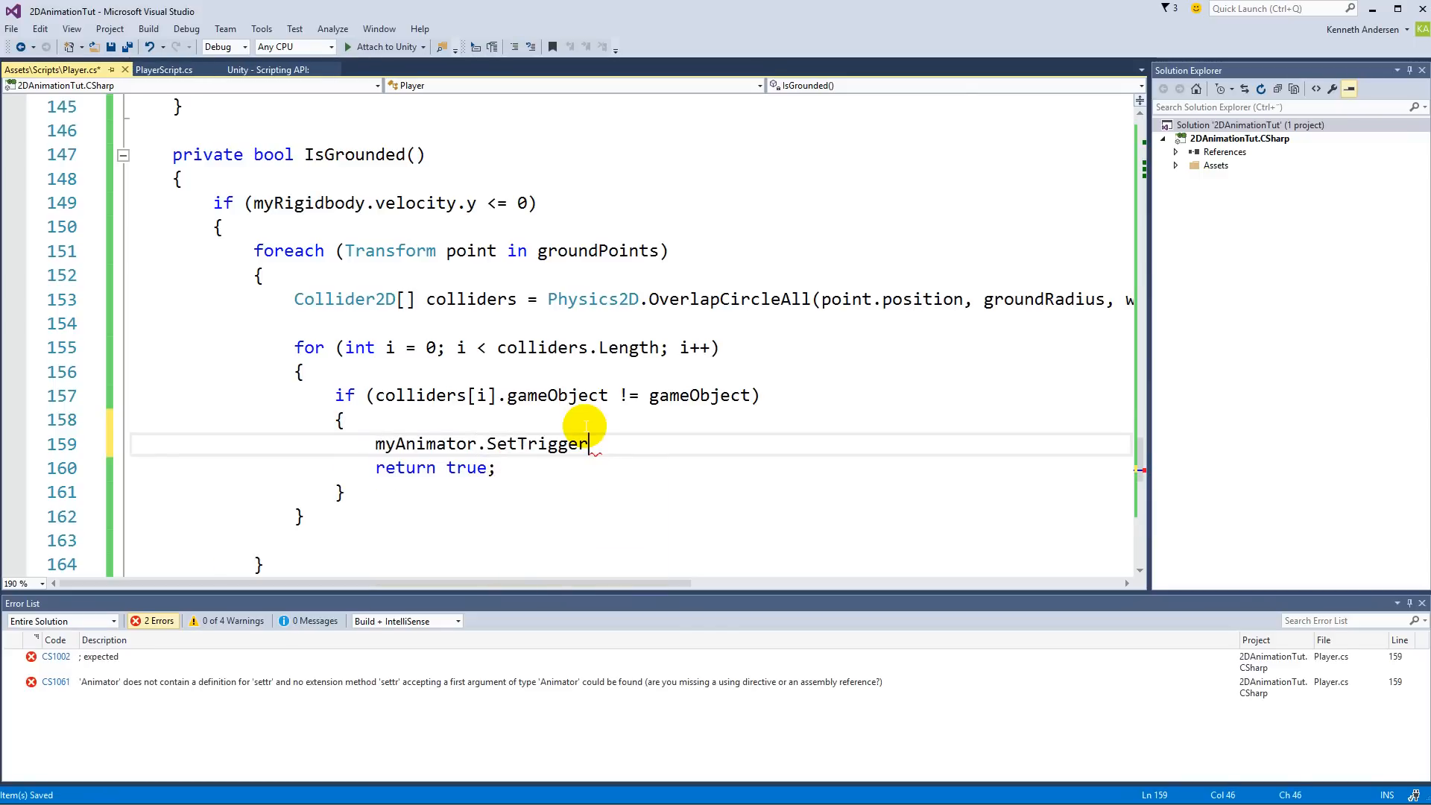
pyautogui.write('("jum')
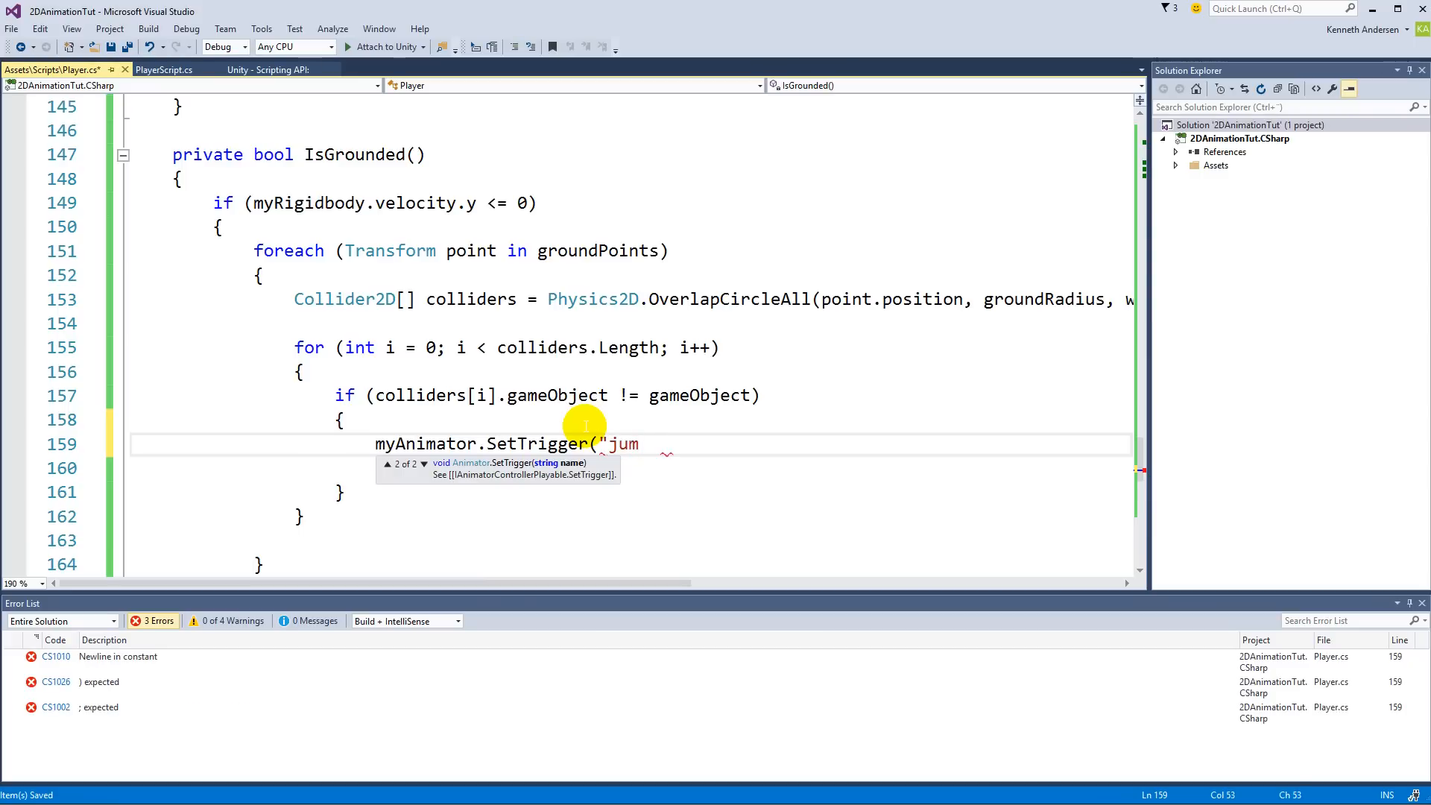
pyautogui.press('BackSpace')
pyautogui.press('BackSpace')
pyautogui.press('BackSpace')
pyautogui.press('BackSpace')
pyautogui.press('BackSpace')
pyautogui.press('BackSpace')
pyautogui.press('BackSpace')
pyautogui.press('BackSpace')
pyautogui.press('BackSpace')
pyautogui.write('.rese')
pyautogui.press('Tab')
pyautogui.write('("jump");')
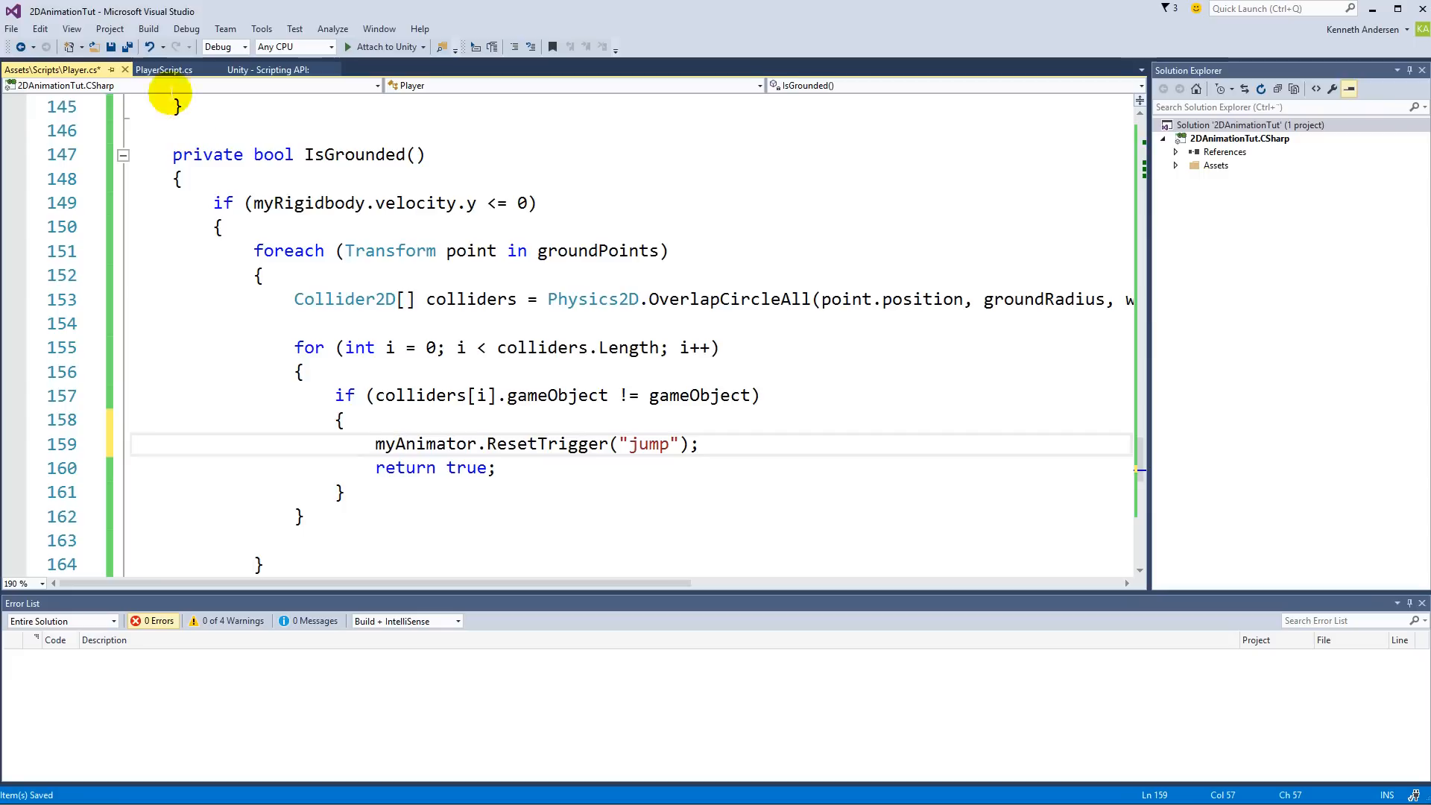
pyautogui.click(124, 46)
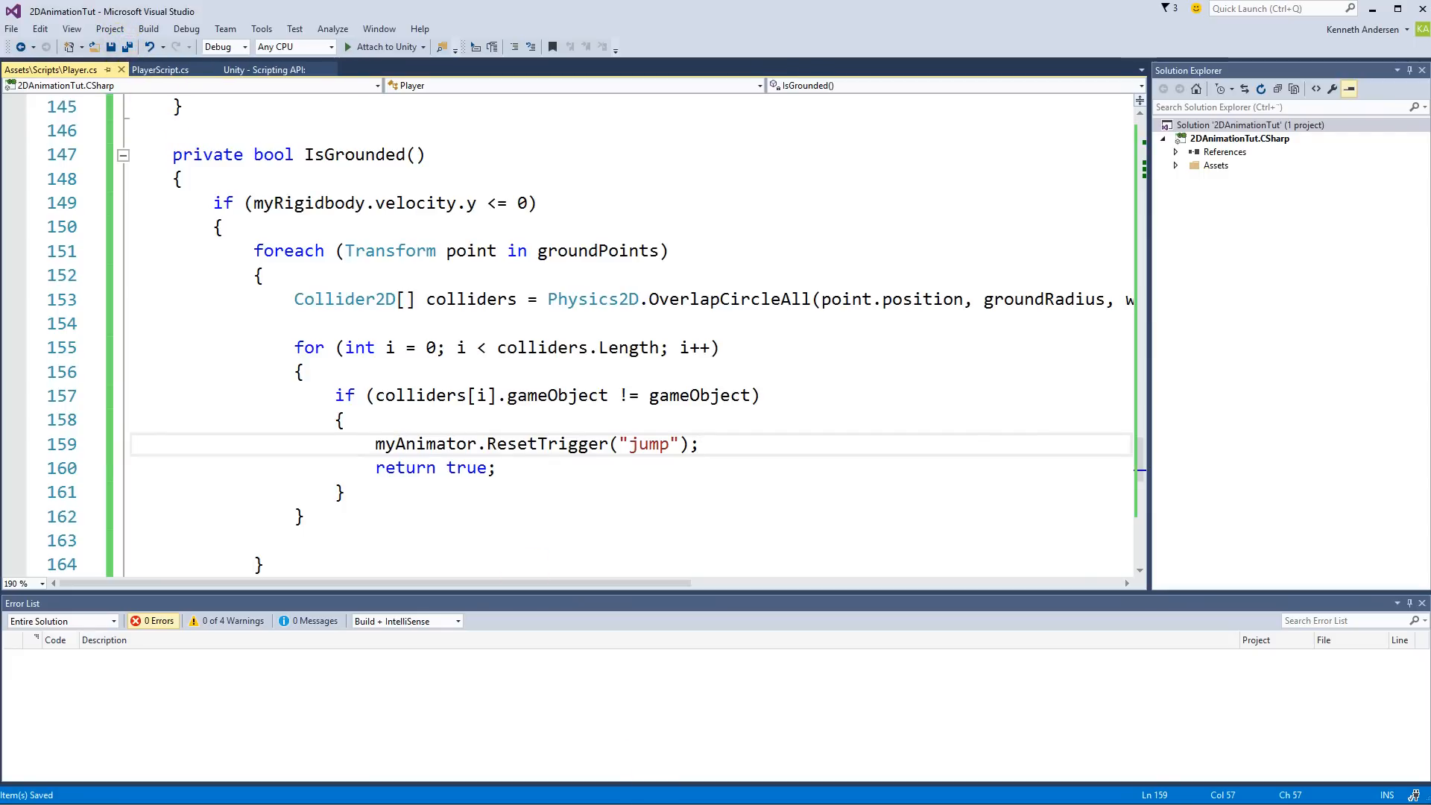
# Switch to Unity, play the game, and try several jumps and the jump trigger while watching the AirLayer states
pyautogui.hotkey('alt', 'Tab')
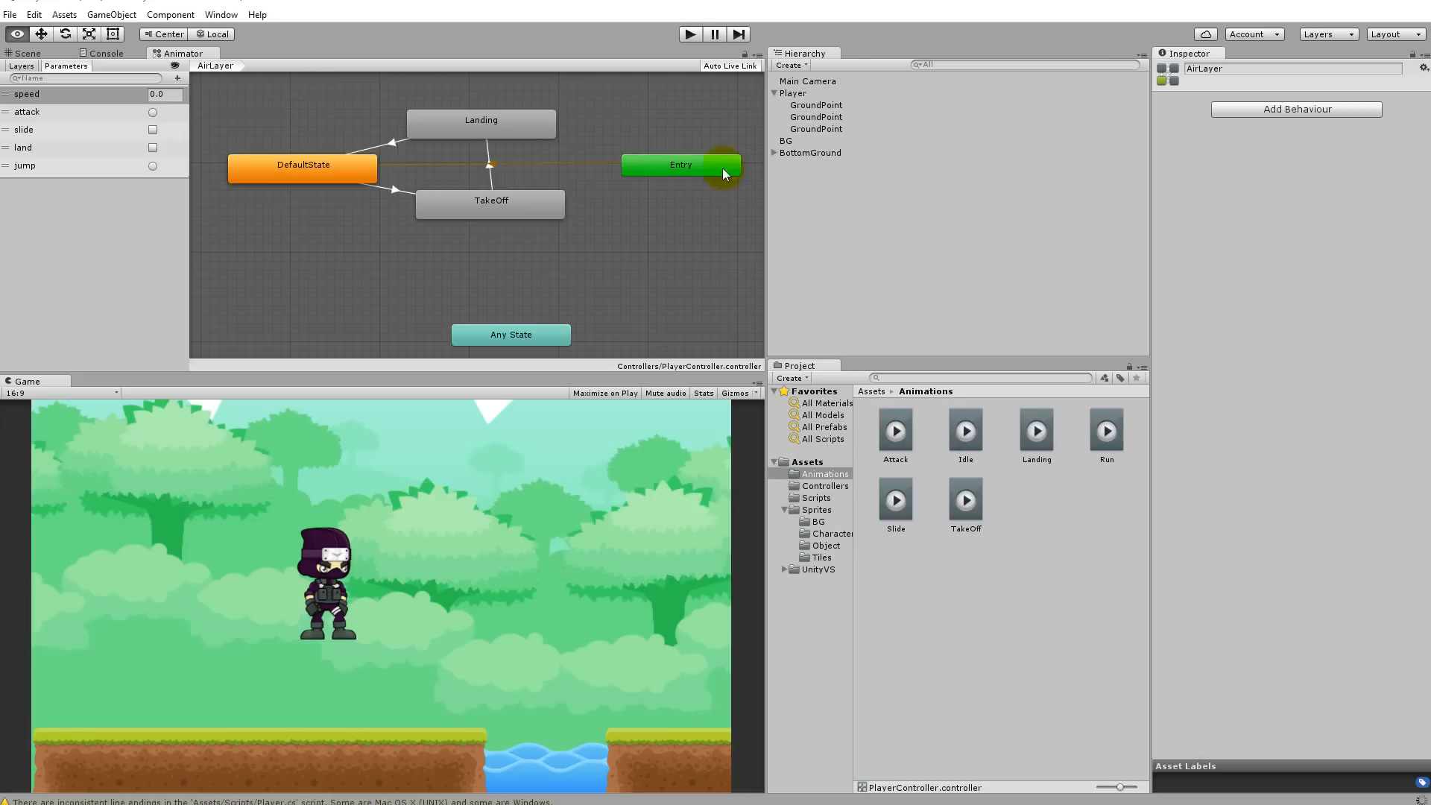
pyautogui.click(692, 35)
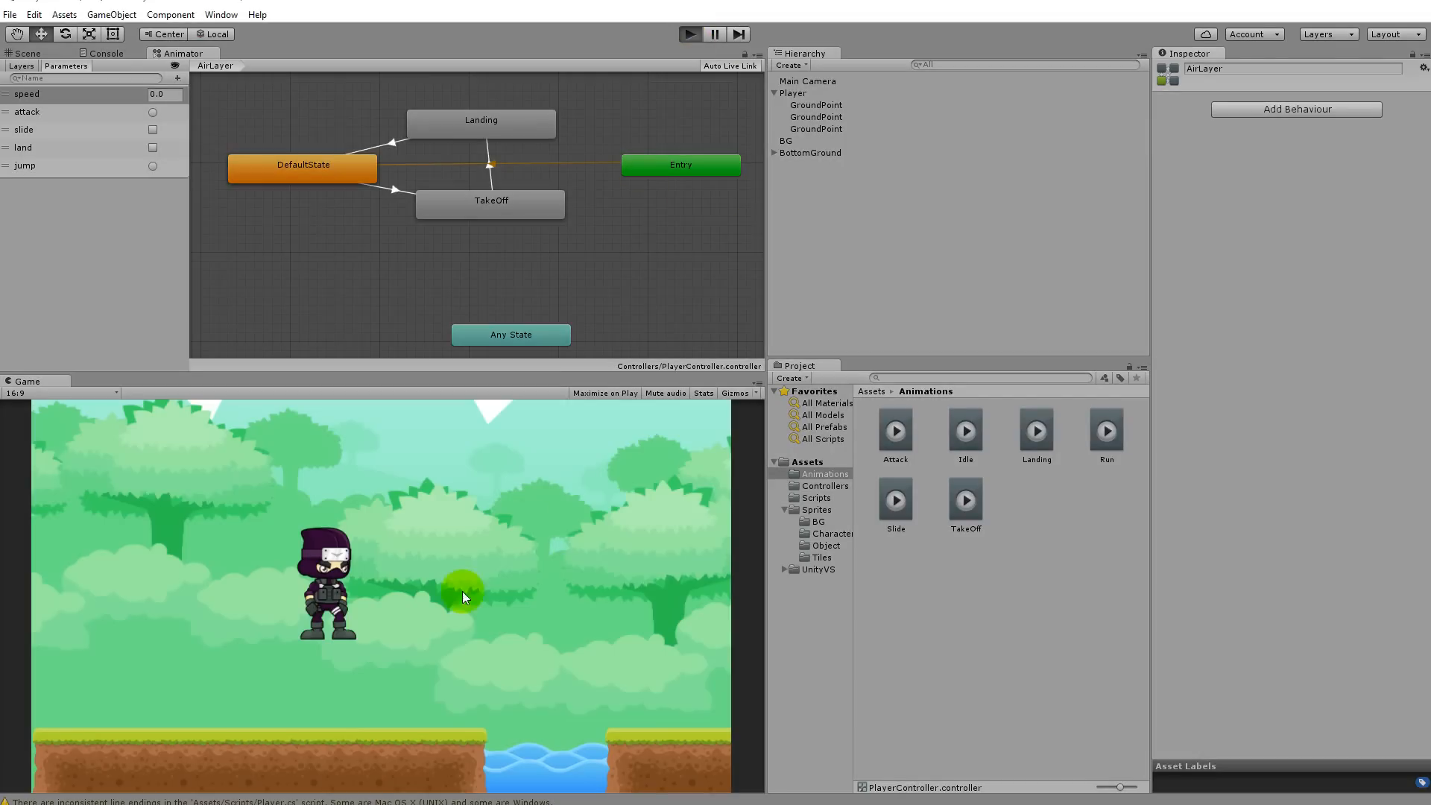
pyautogui.press('space')
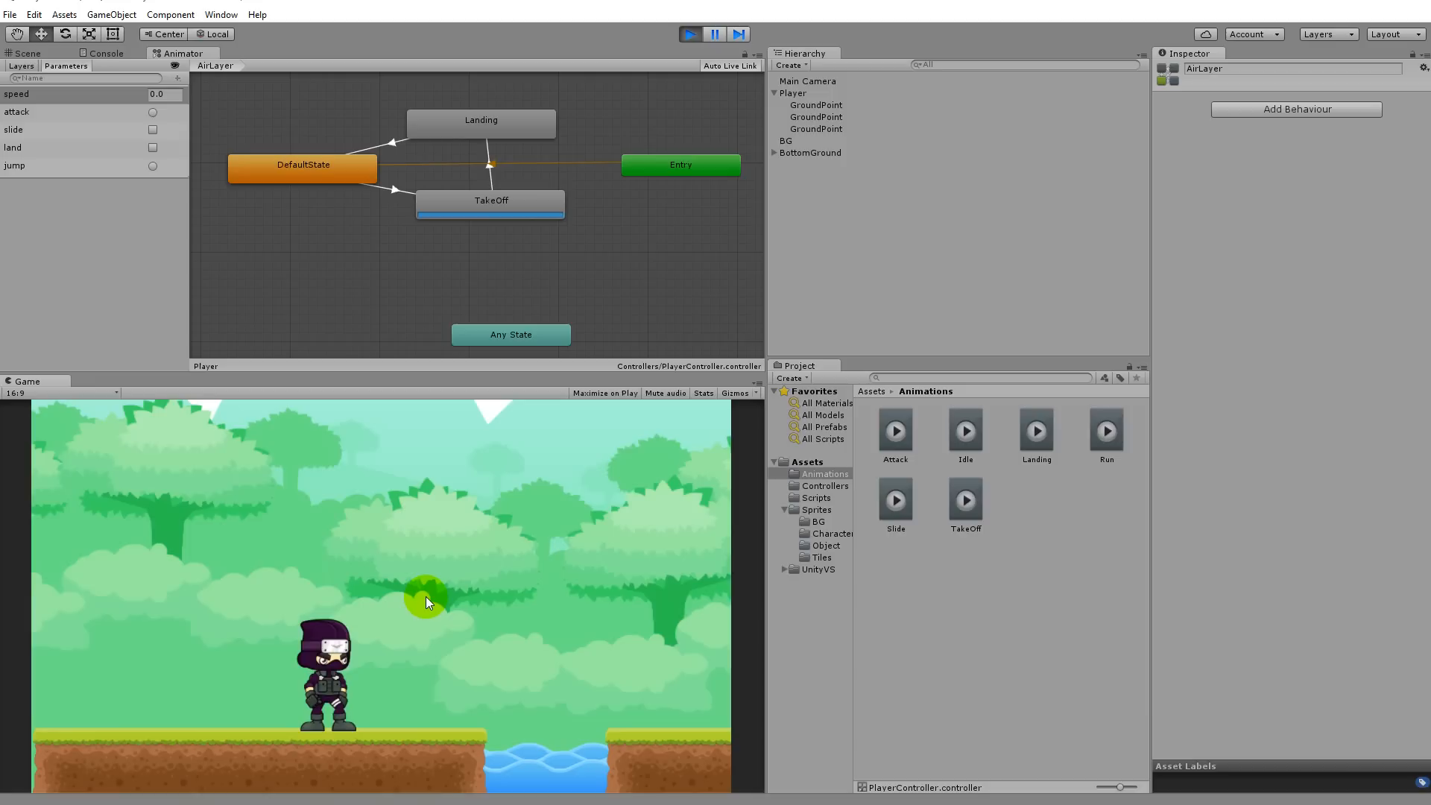
pyautogui.press('space')
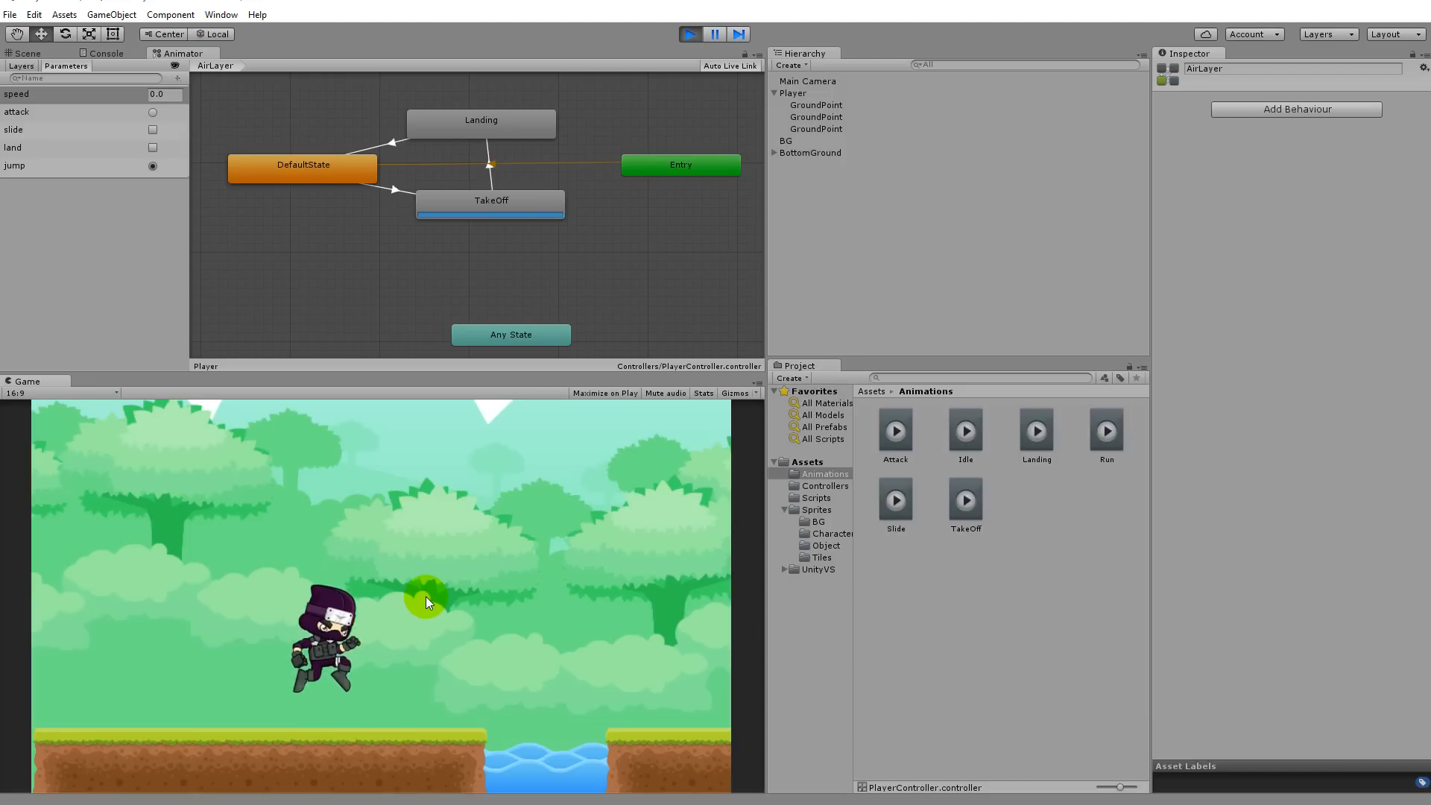
pyautogui.click(154, 166)
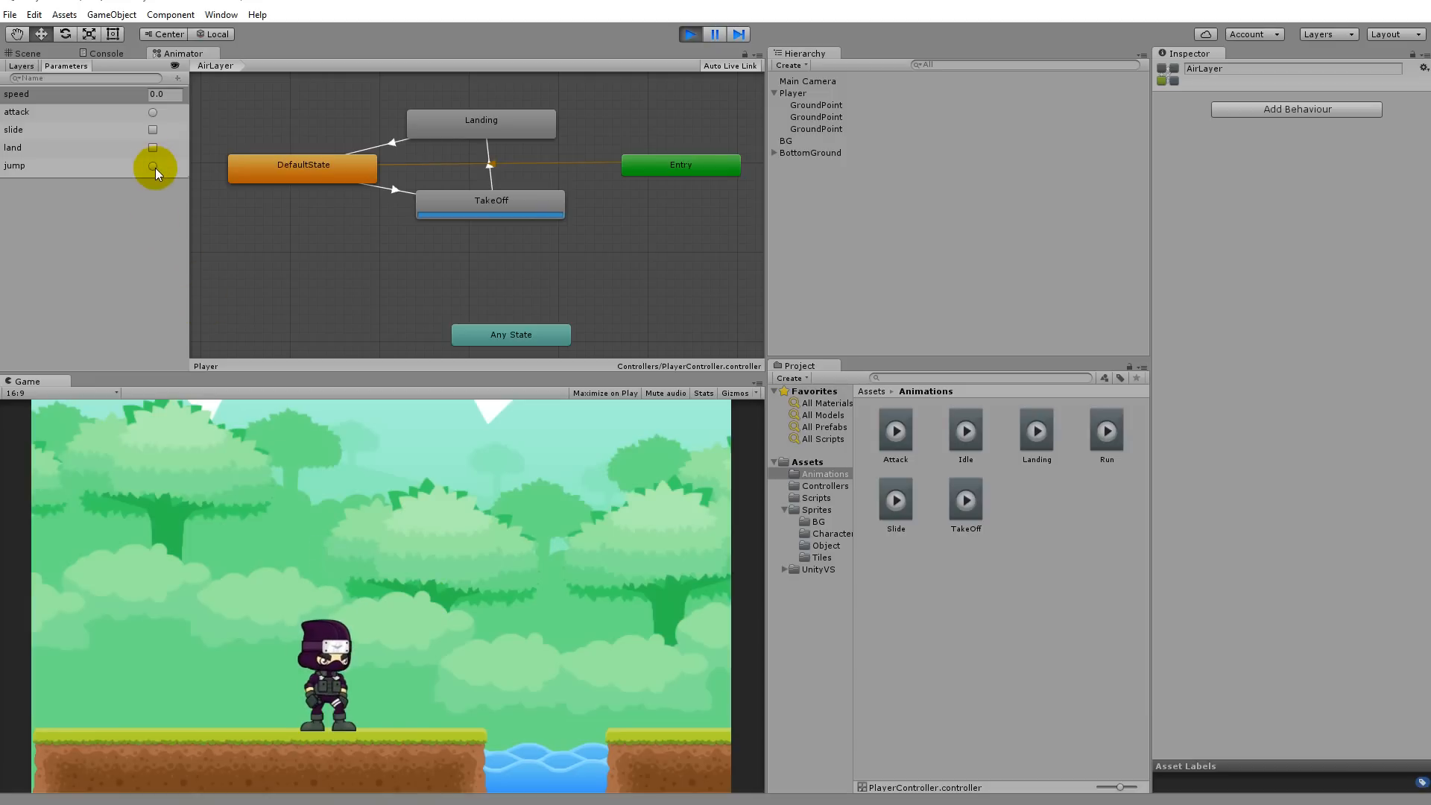
pyautogui.click(154, 167)
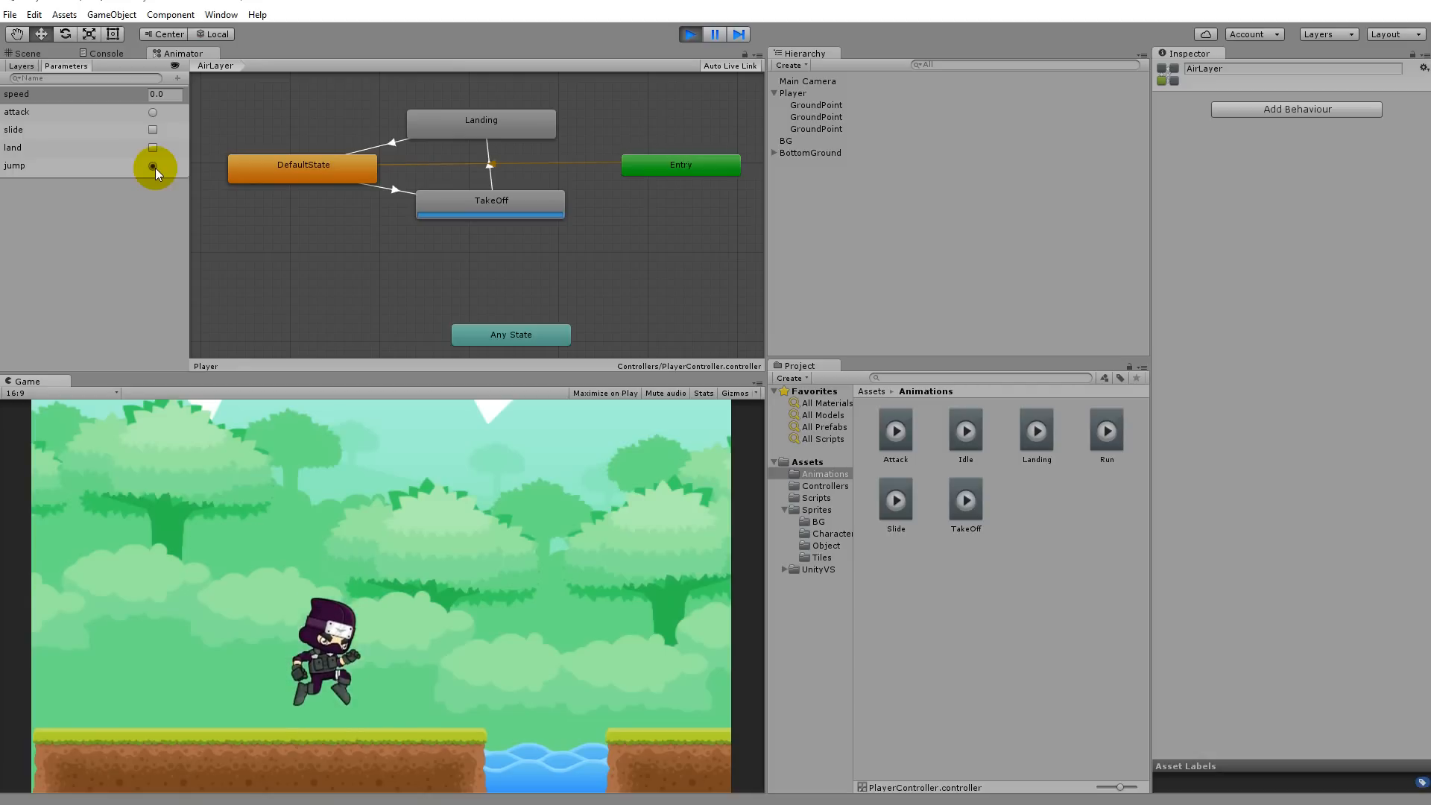
pyautogui.press('space')
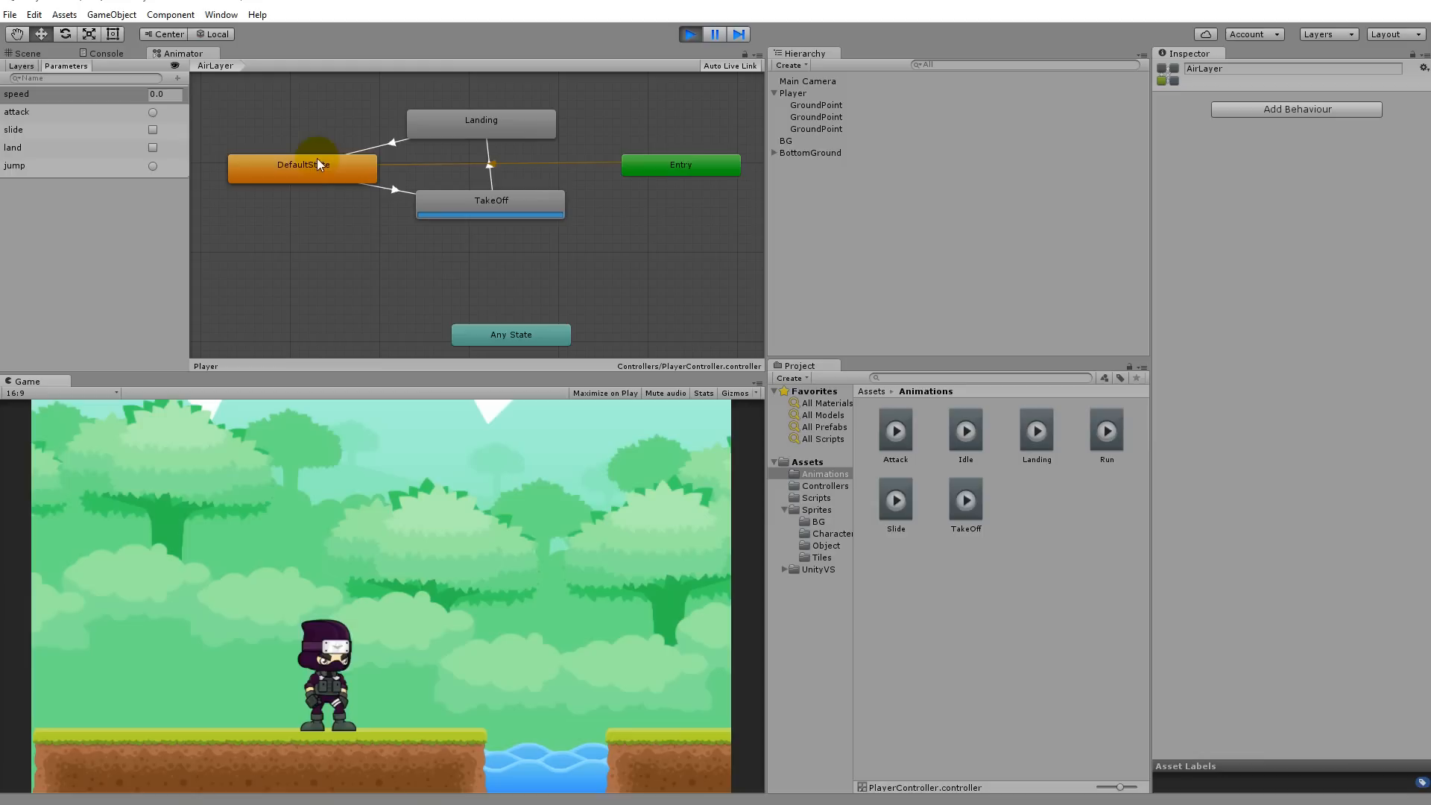
# Inspect DefaultState and, with another jump, the condition of the TakeOff to Landing transition, and stop playing
pyautogui.click(432, 130)
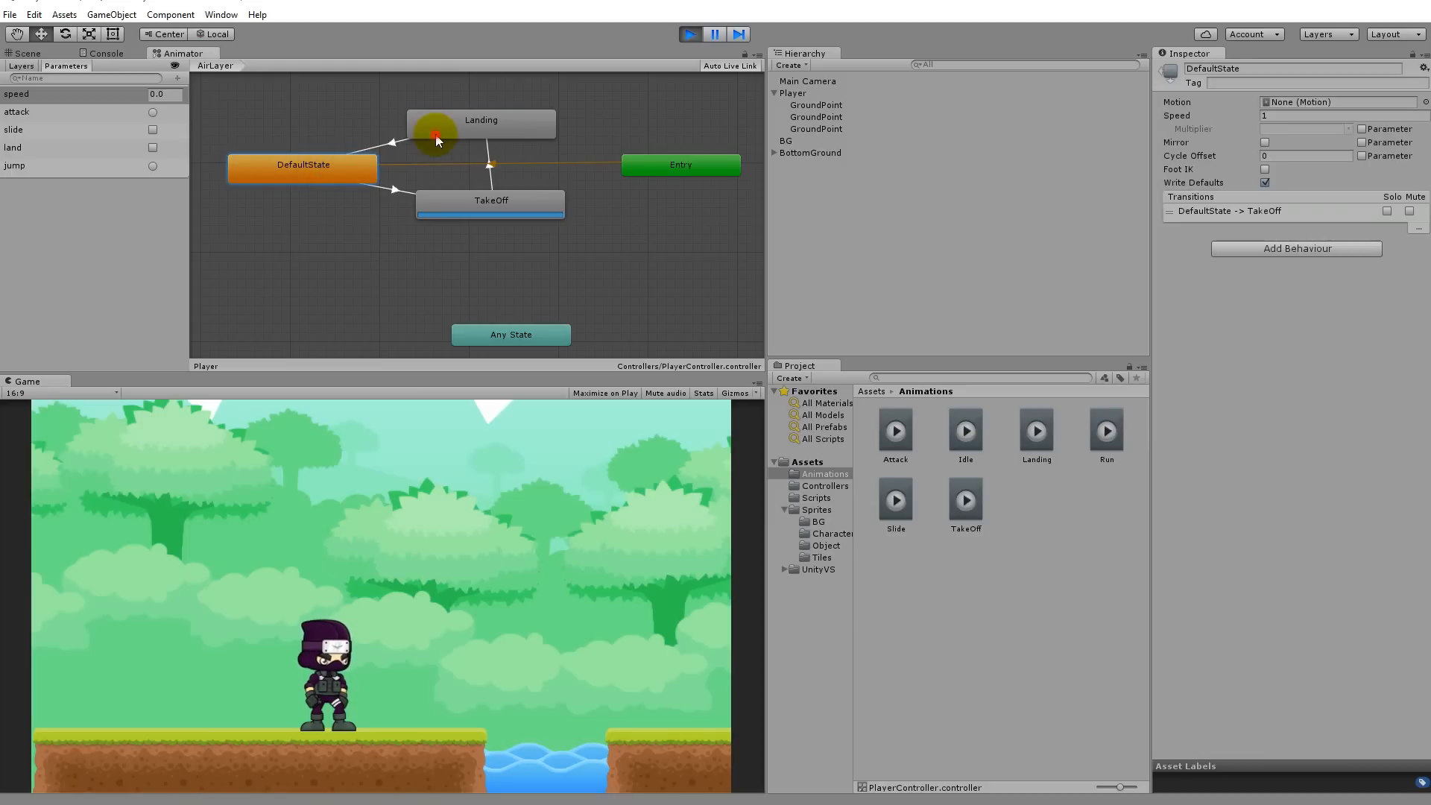
pyautogui.click(319, 167)
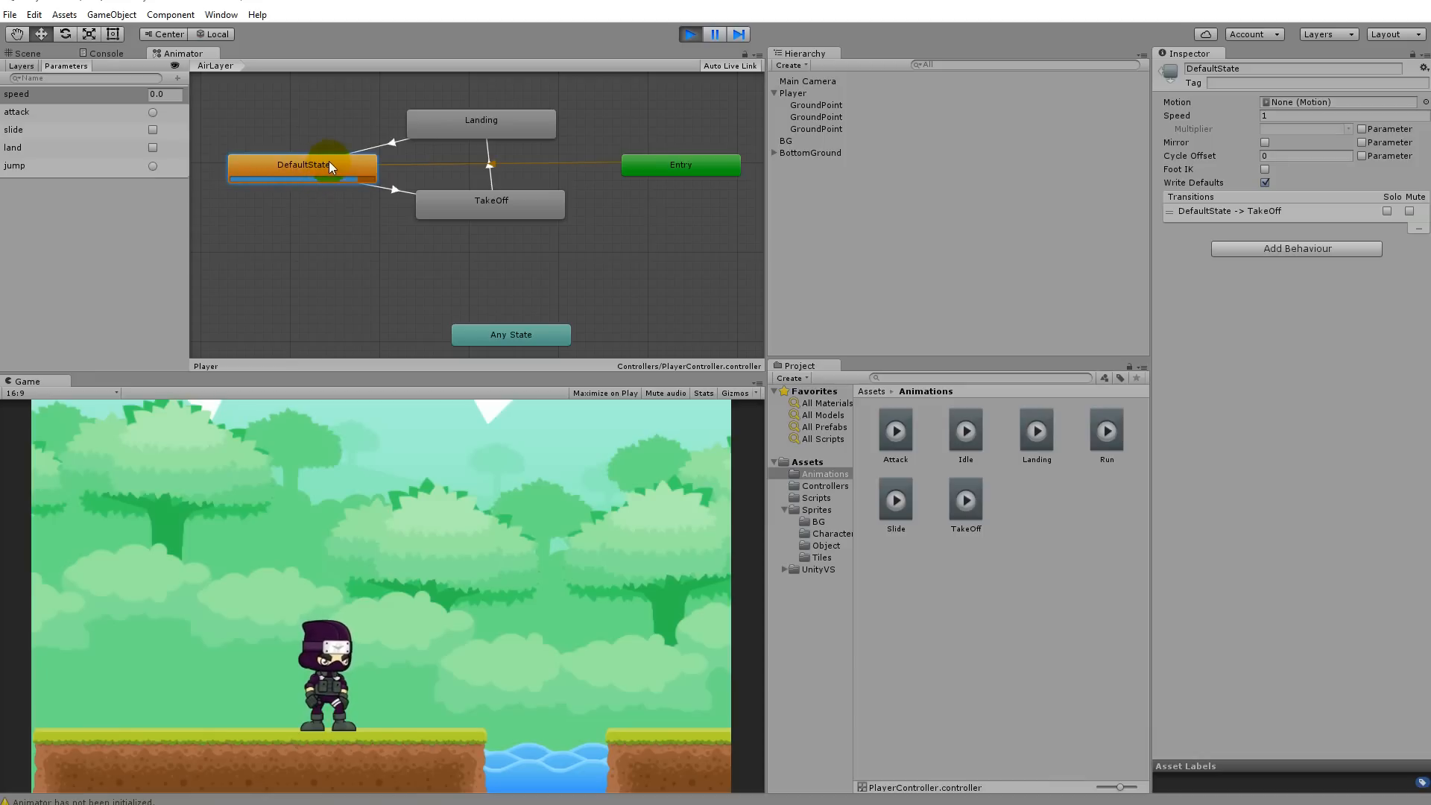
pyautogui.click(356, 495)
pyautogui.press('space')
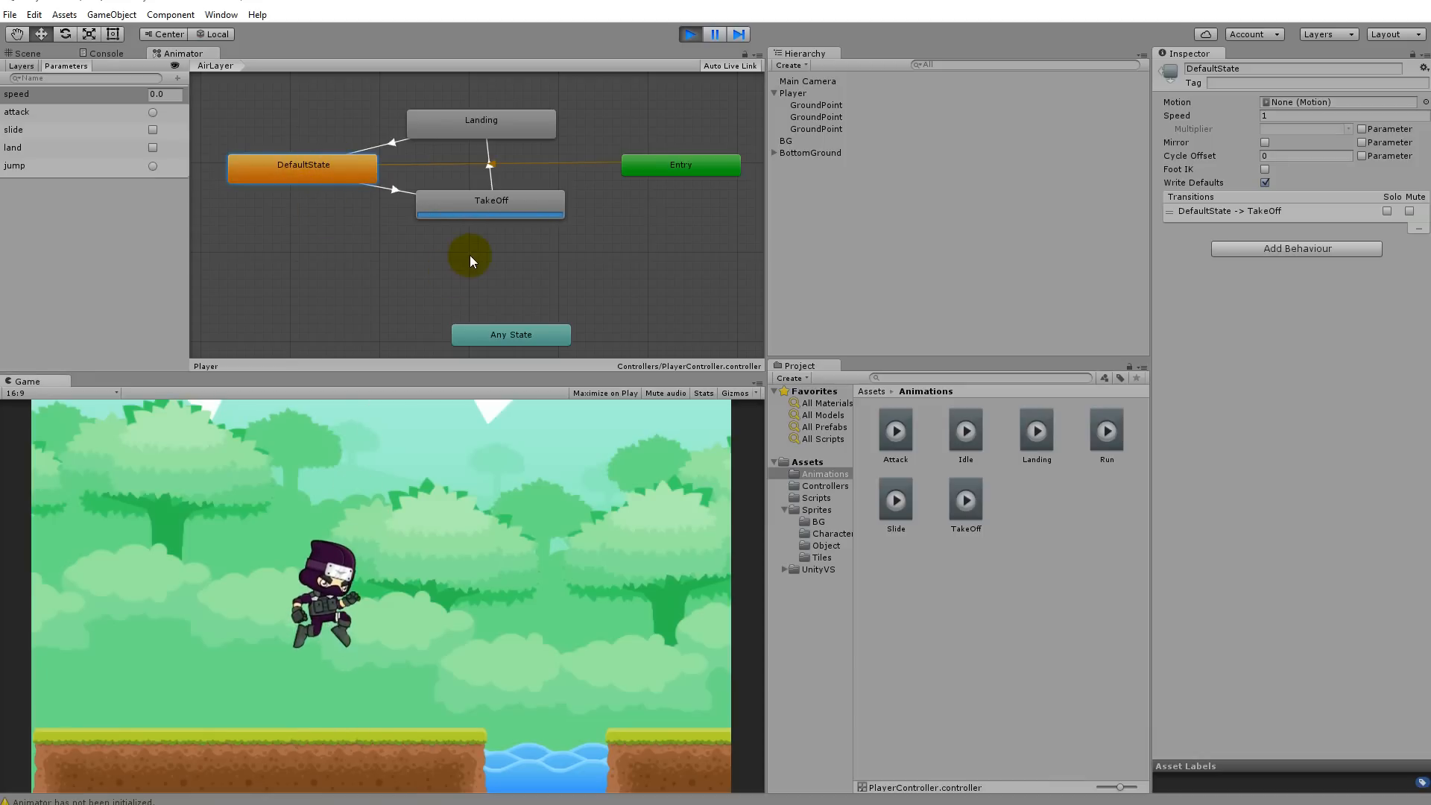
pyautogui.click(490, 172)
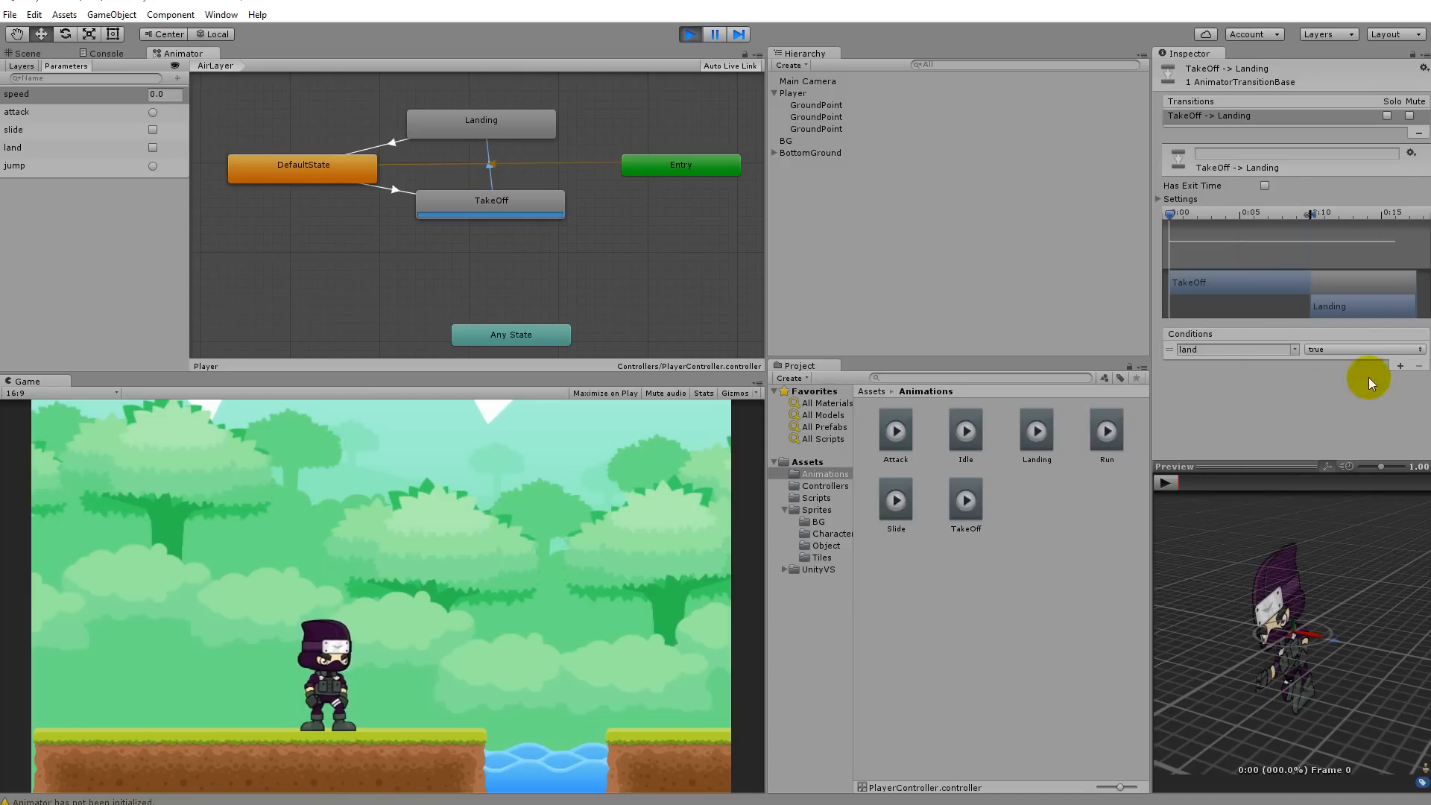
pyautogui.click(692, 34)
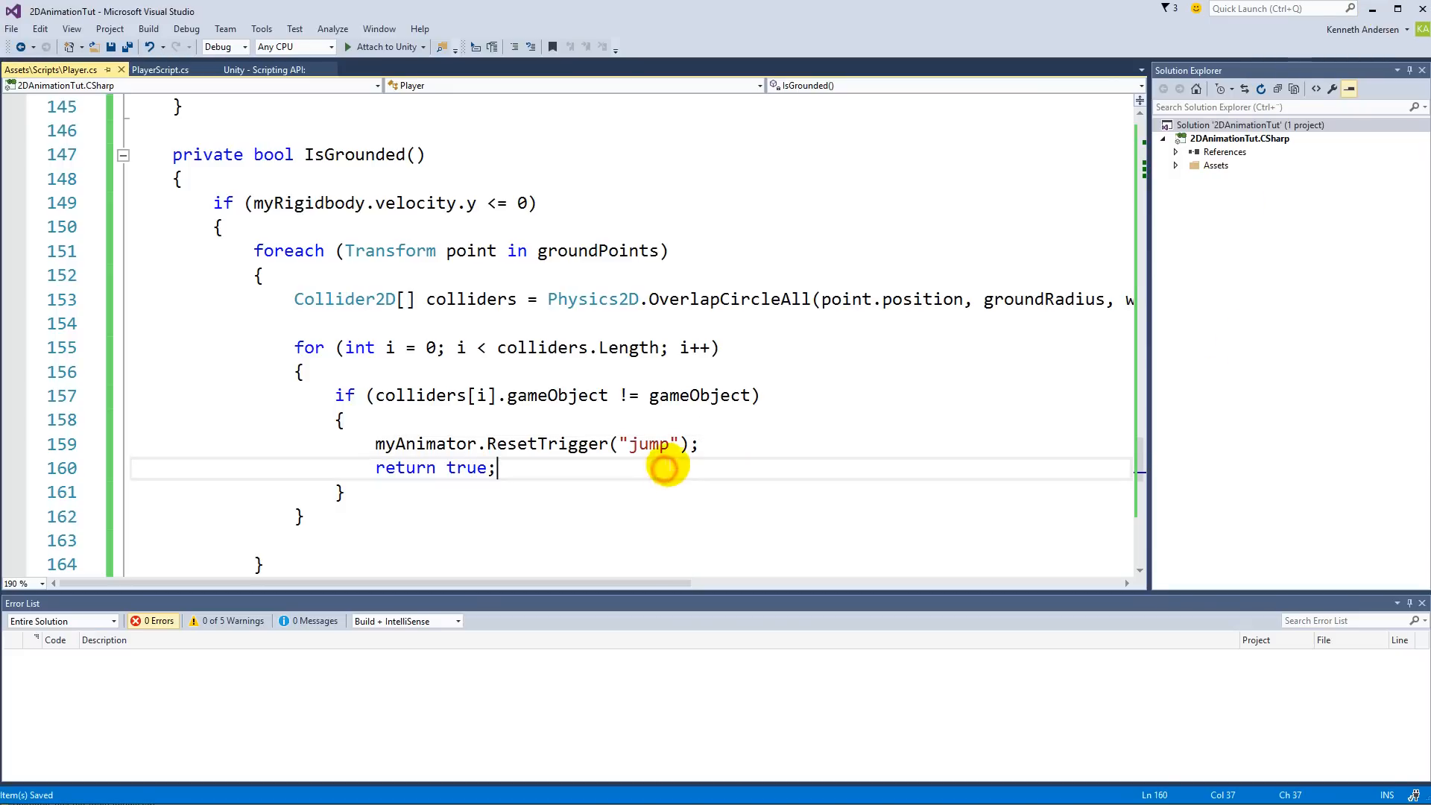
# Return to Visual Studio and add myAnimator.SetBool("land", false); below the ResetTrigger line in IsGrounded
pyautogui.click(707, 444)
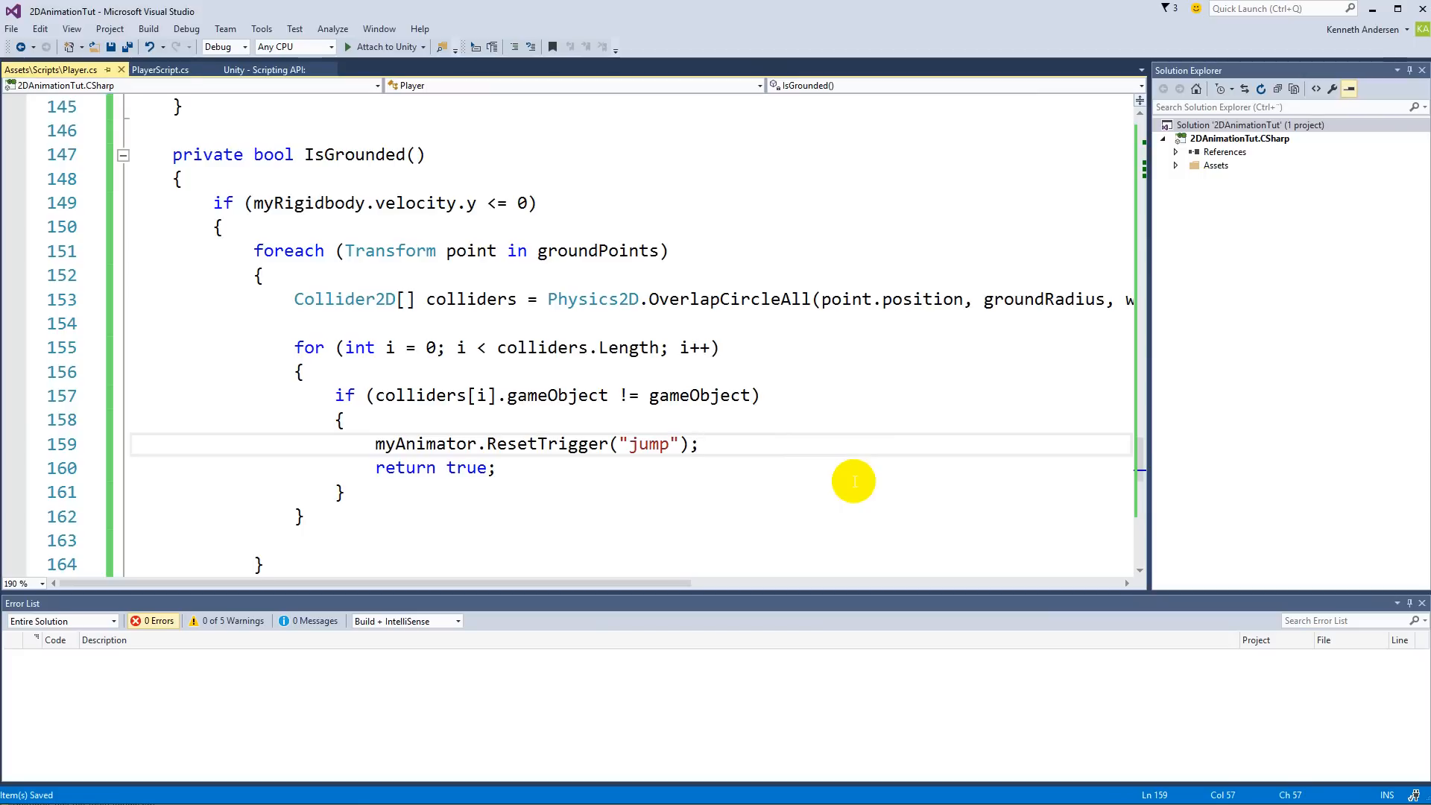
pyautogui.press('Return')
pyautogui.write('myAnimator.set')
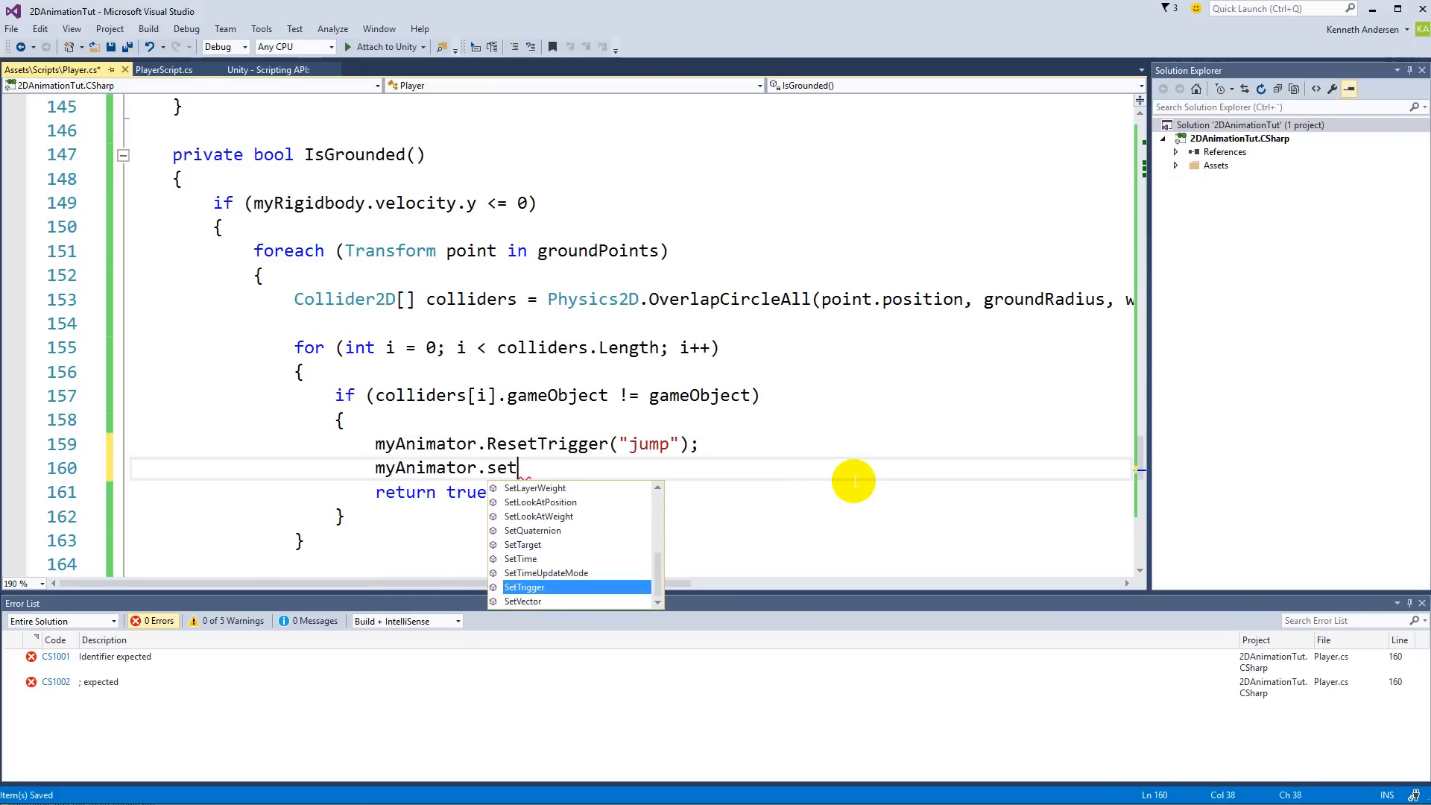
pyautogui.write('bo/')
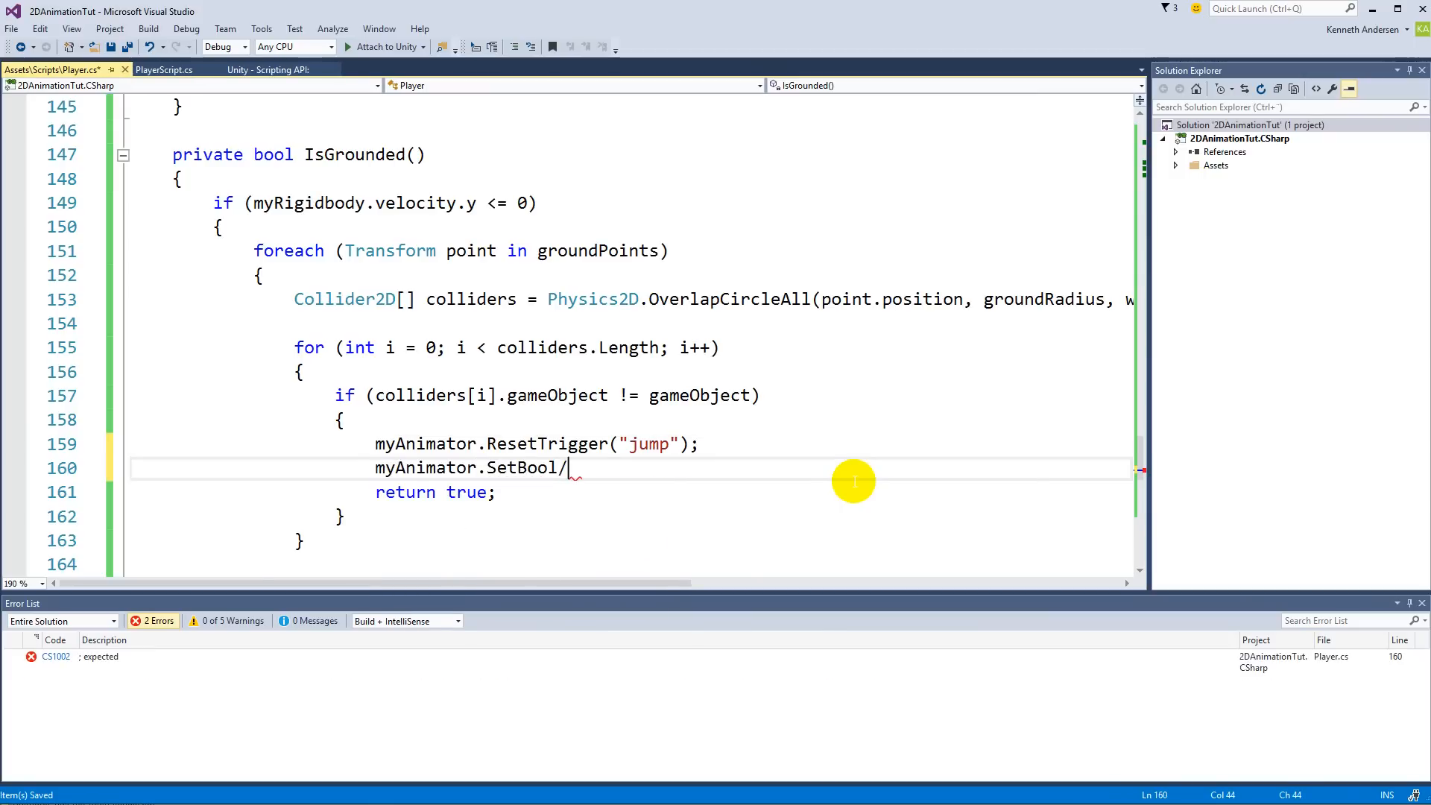
pyautogui.write('(l')
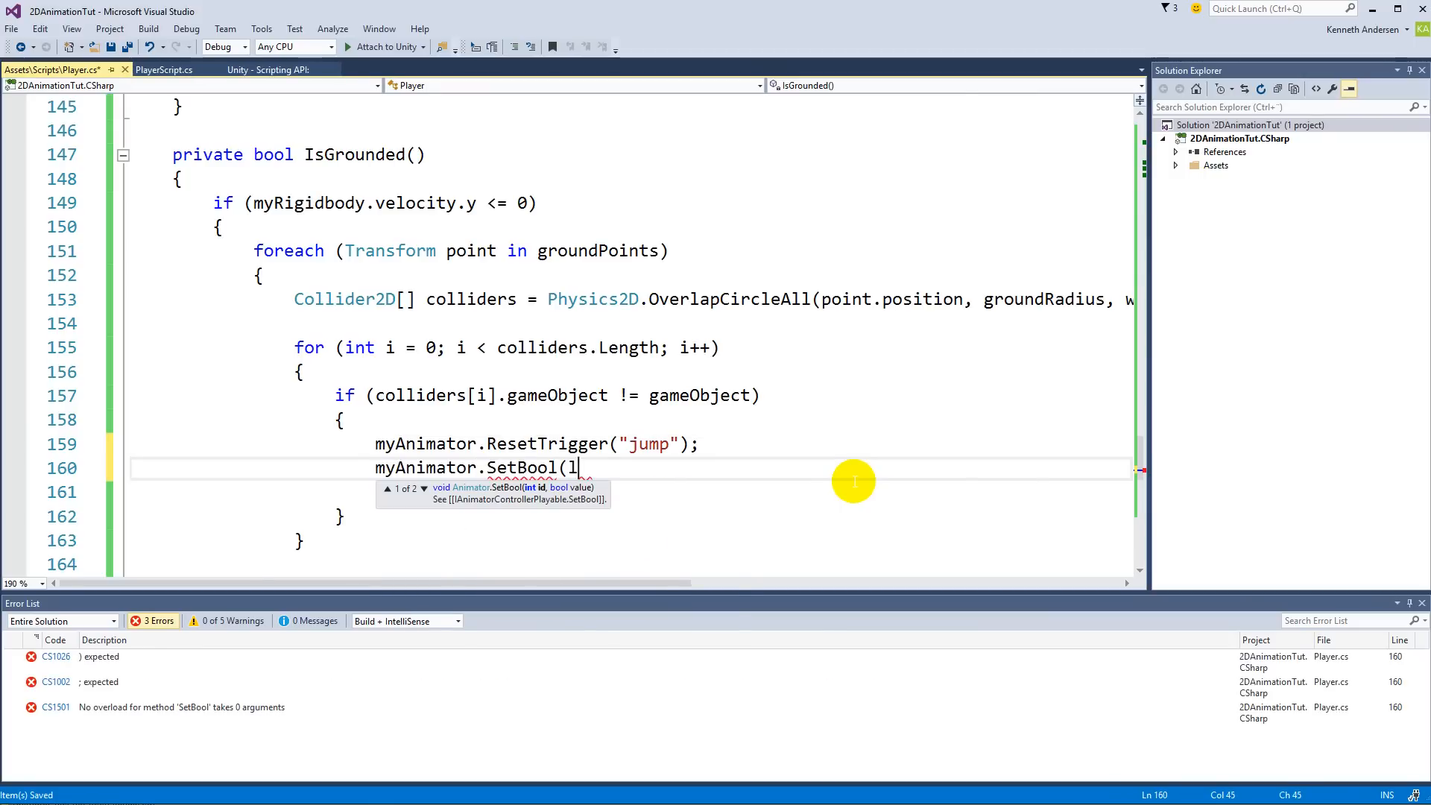
pyautogui.write('and')
pyautogui.press('BackSpace')
pyautogui.press('BackSpace')
pyautogui.press('BackSpace')
pyautogui.press('BackSpace')
pyautogui.write('"land", false);')
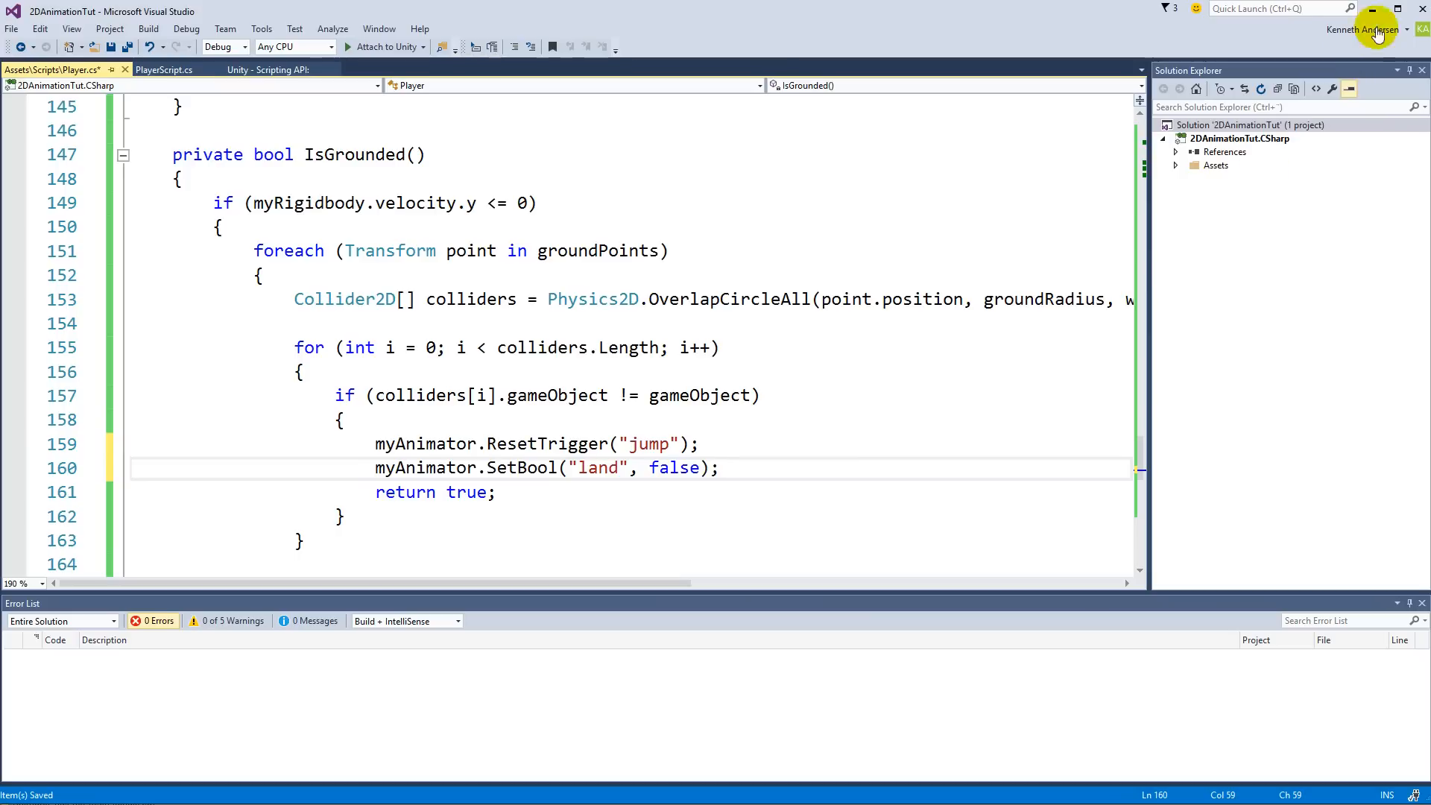
pyautogui.click(882, 372)
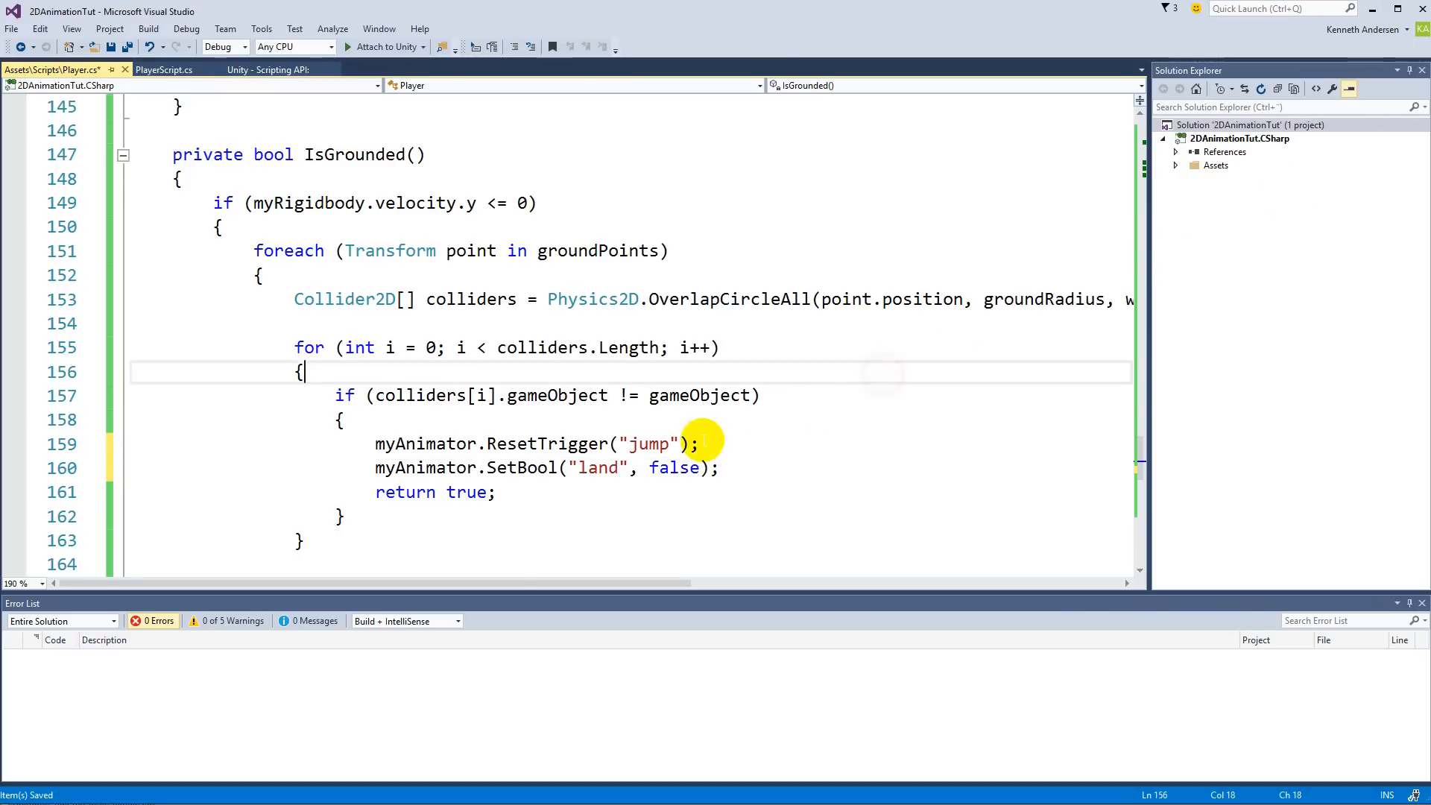
pyautogui.scroll(-1, 708, 470)
pyautogui.moveTo(723, 396); pyautogui.dragTo(345, 399)
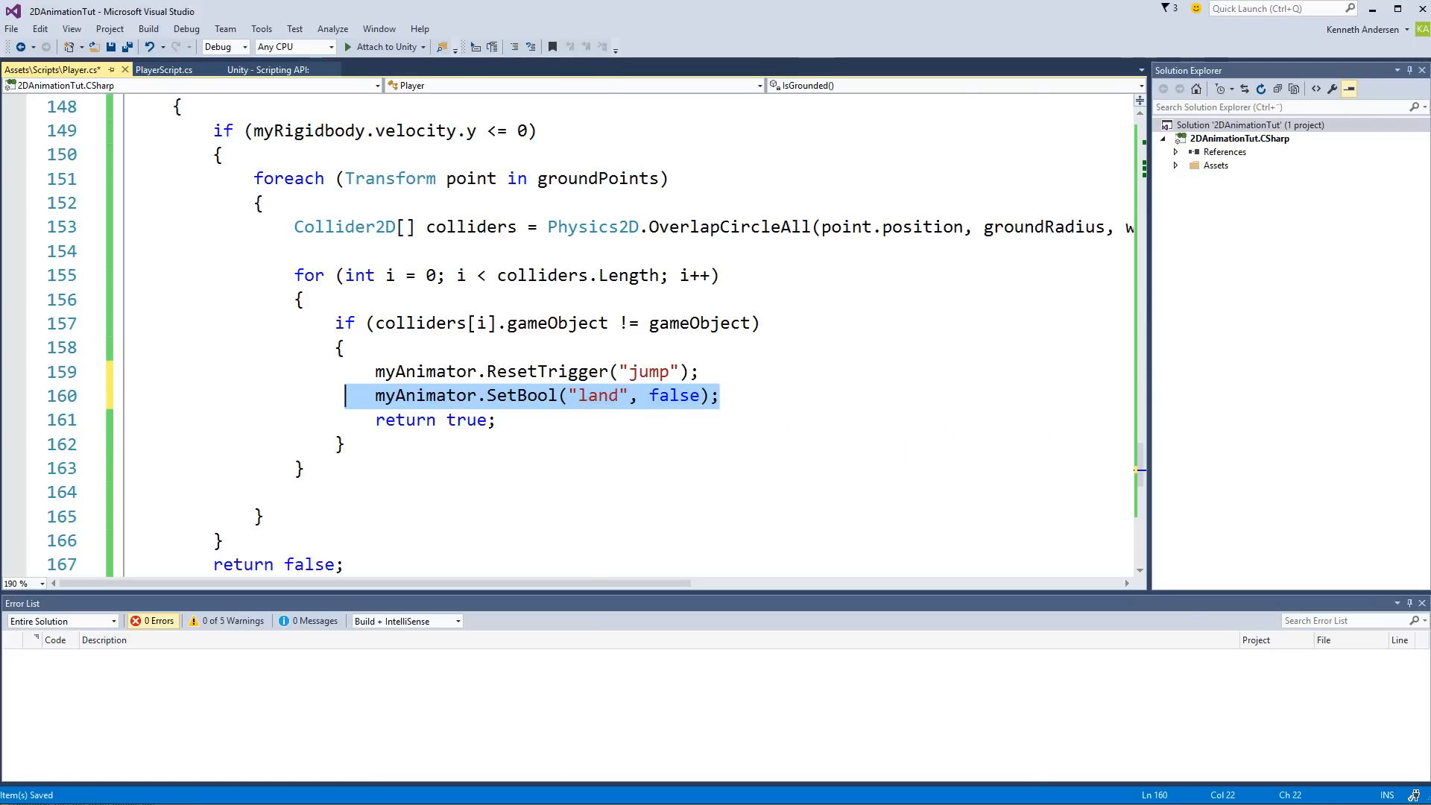
# Add an if statement checking myRigidbody.velocity.y < 0 at the start of HandleMovement
pyautogui.hotkey('alt', 'Tab')
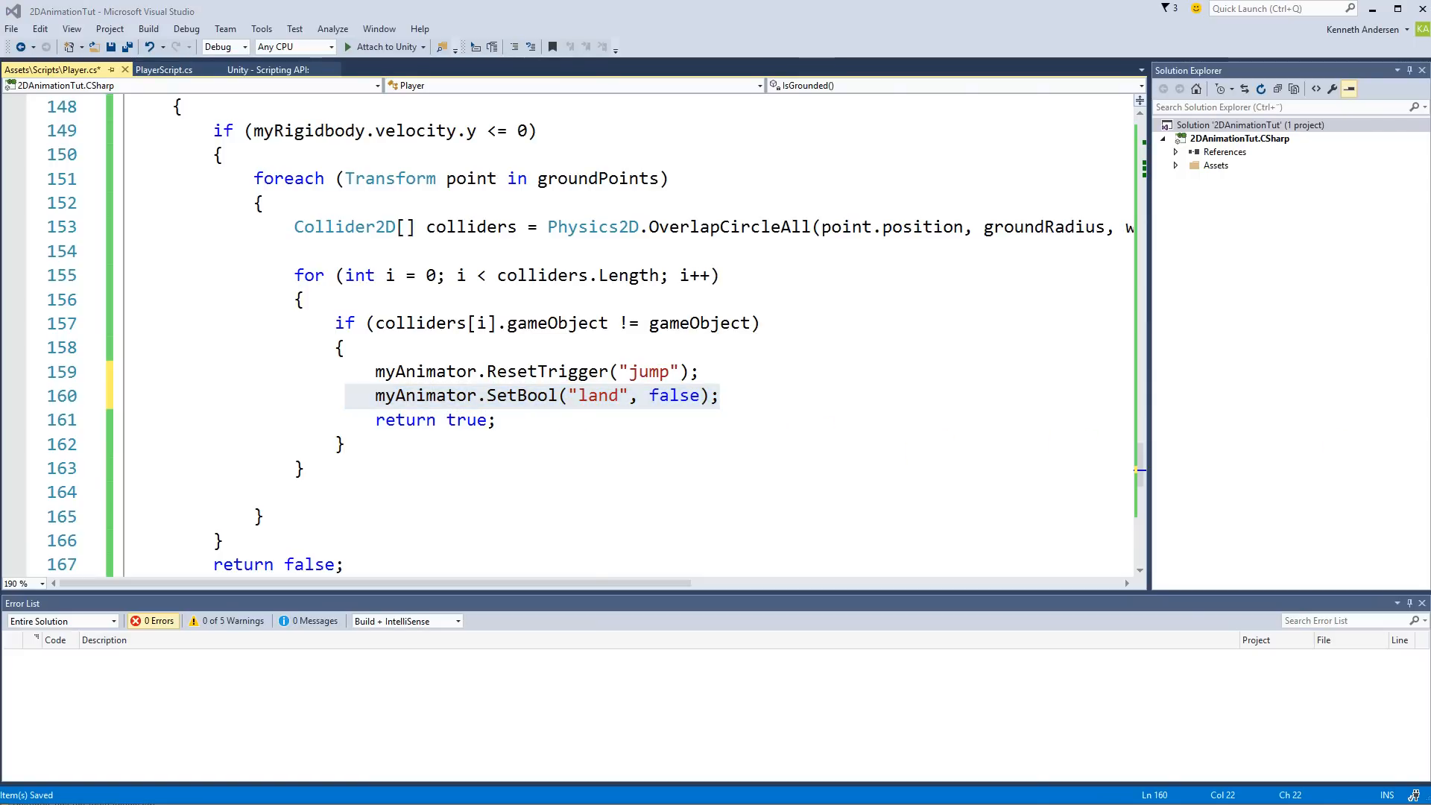
pyautogui.click(650, 347)
pyautogui.scroll(18, 652, 365)
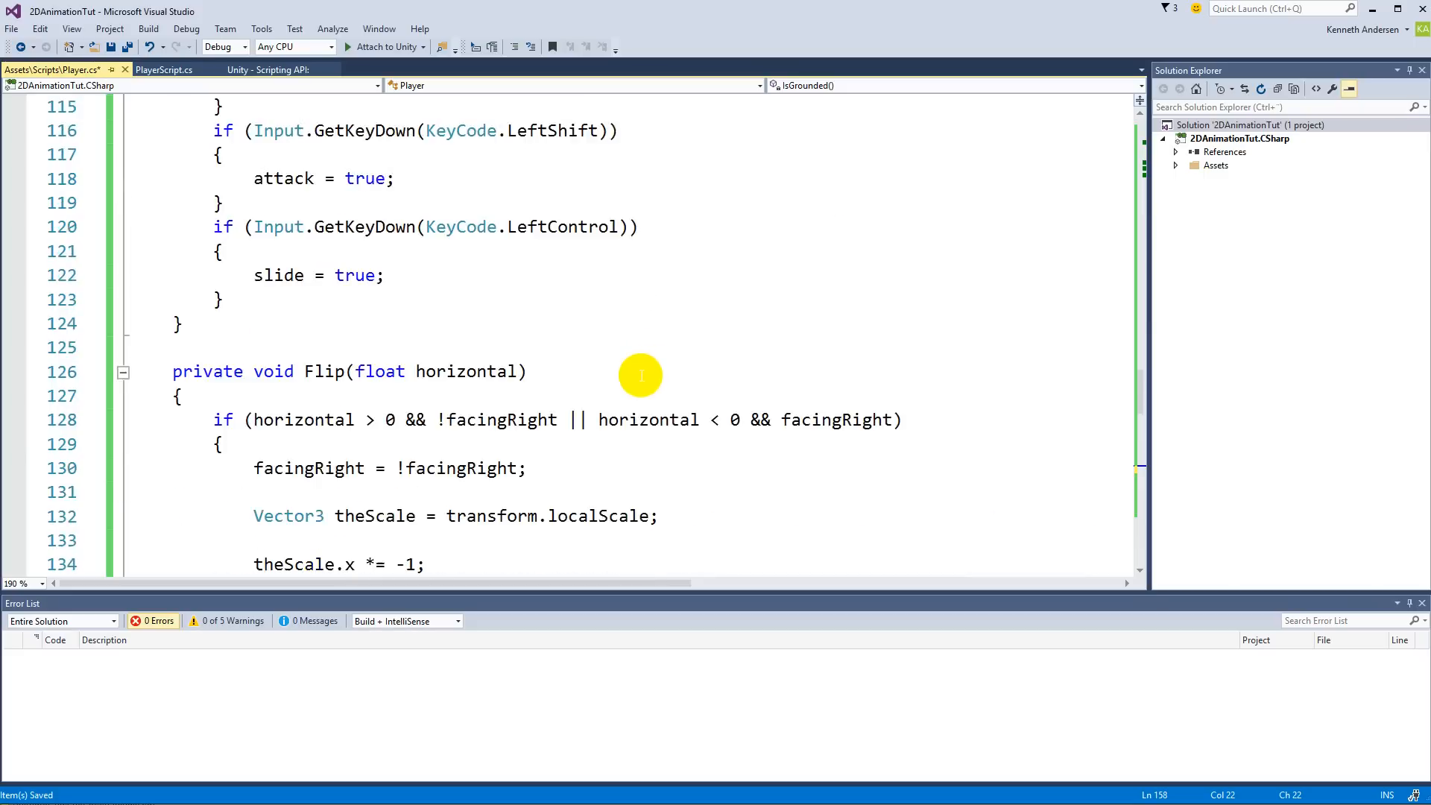
pyautogui.scroll(11, 641, 375)
pyautogui.click(412, 439)
pyautogui.scroll(-1, 452, 436)
pyautogui.write('if')
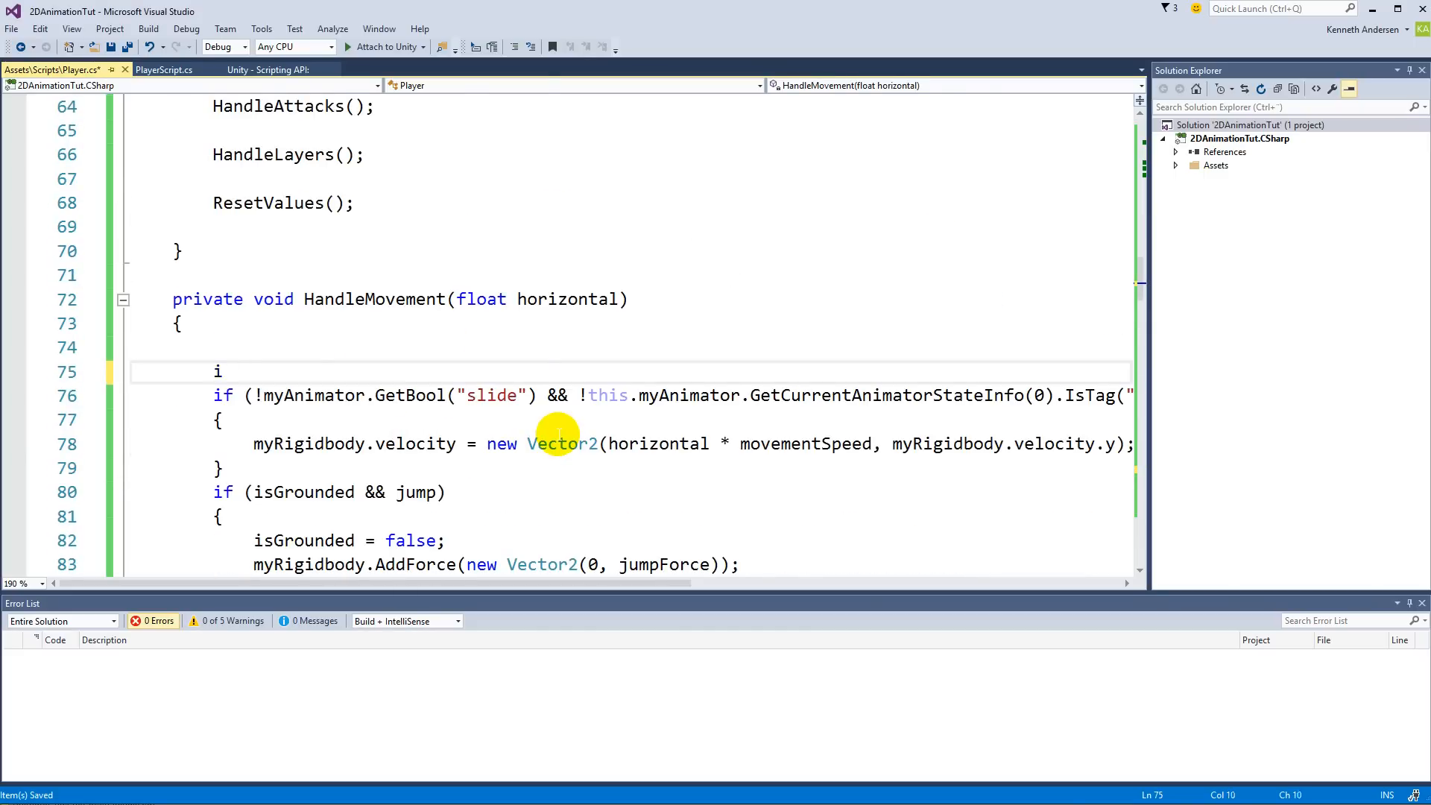
pyautogui.press('Tab')
pyautogui.press('Tab')
pyautogui.write('myRigidbody')
pyautogui.write('.velocity.y')
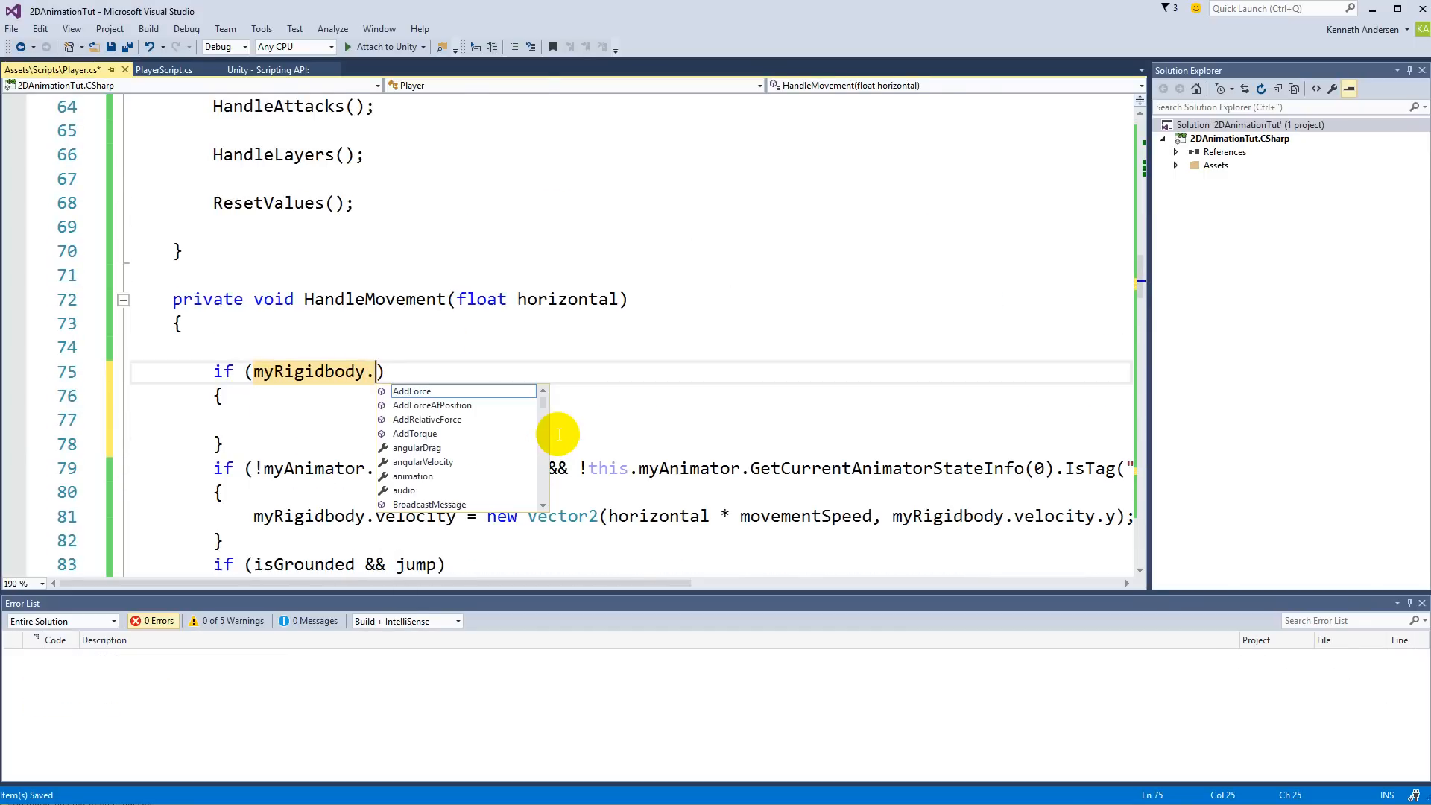
pyautogui.write(' < 0')
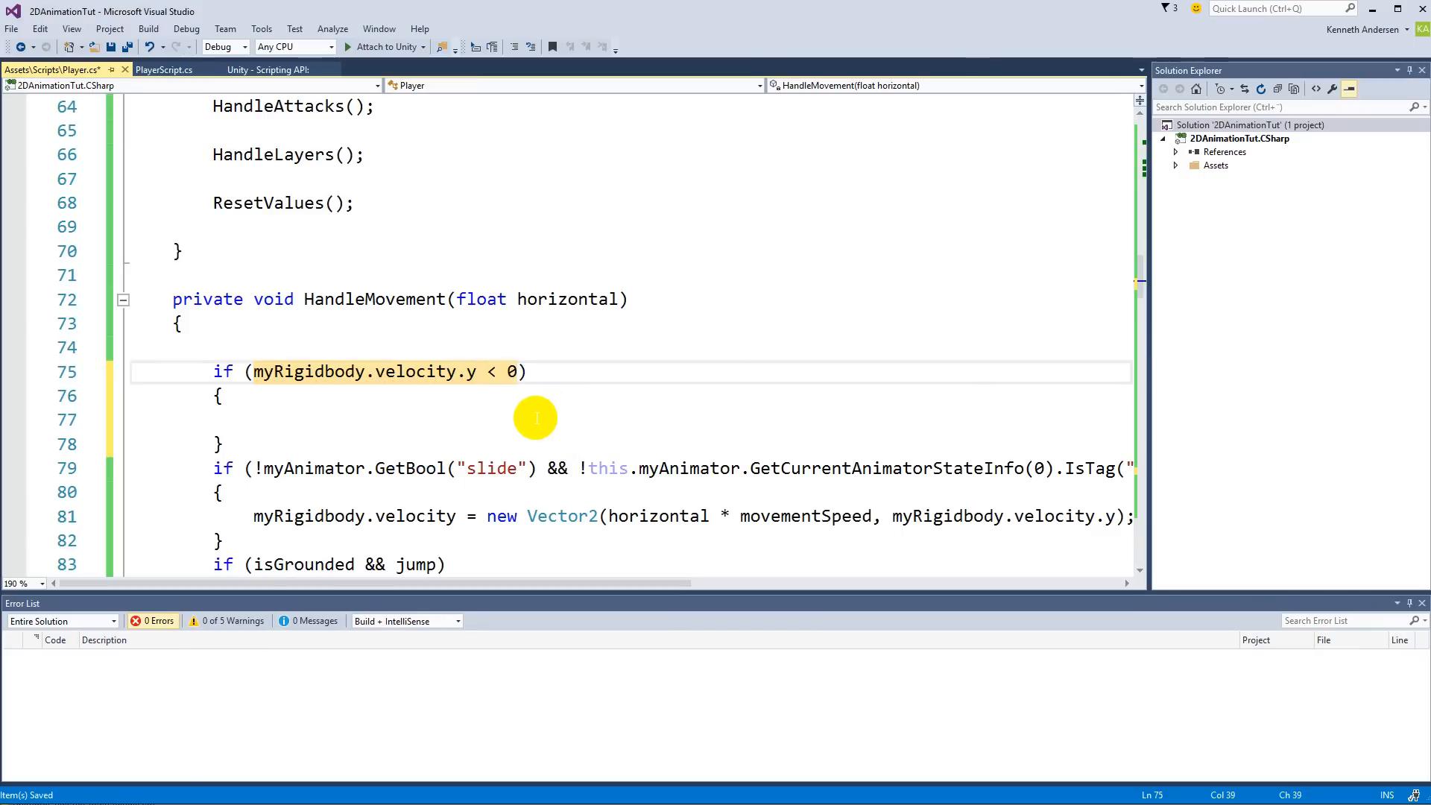
# Add myAnimator.SetBool("land", true); inside the falling-velocity check in HandleMovement and save the scripts
pyautogui.click(428, 413)
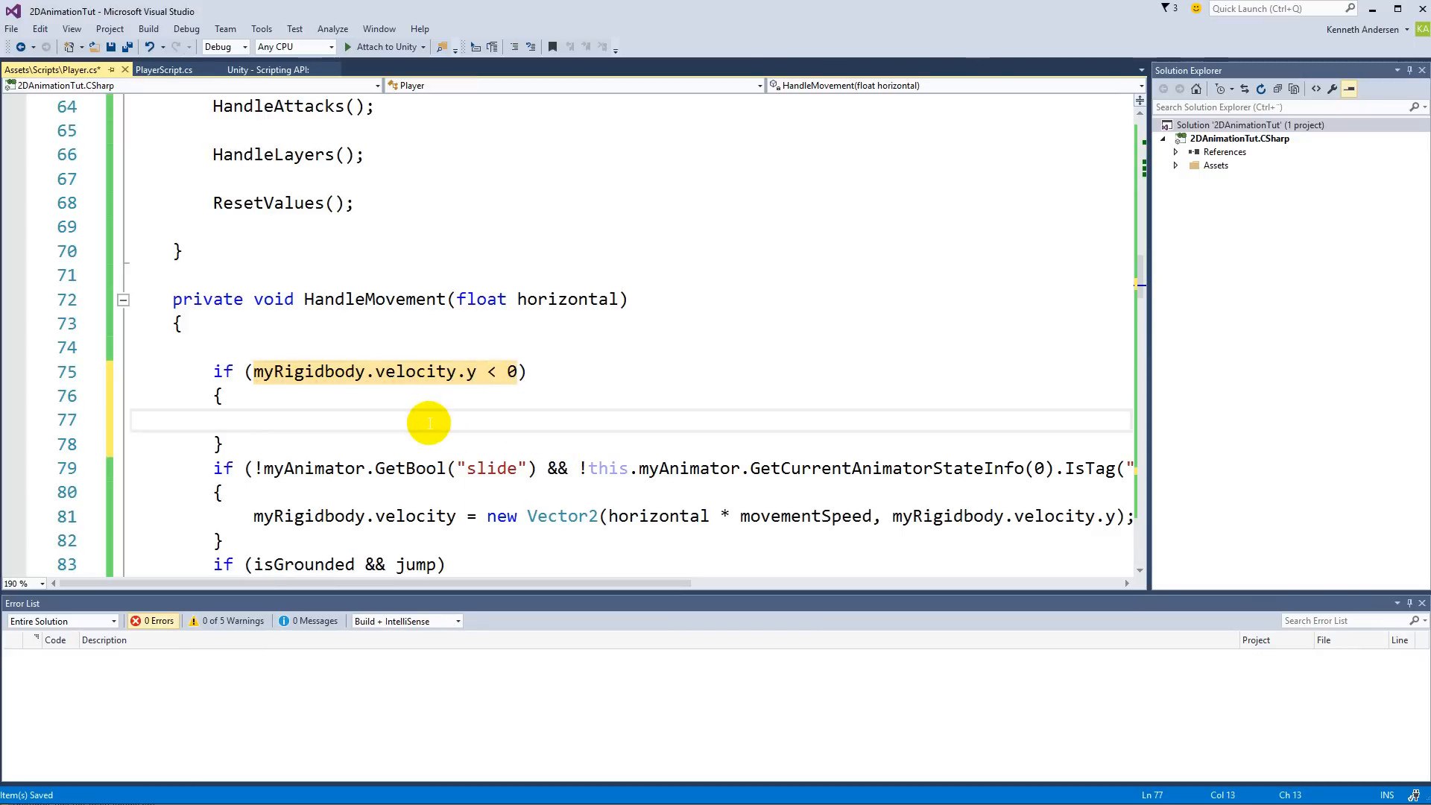
pyautogui.write('my')
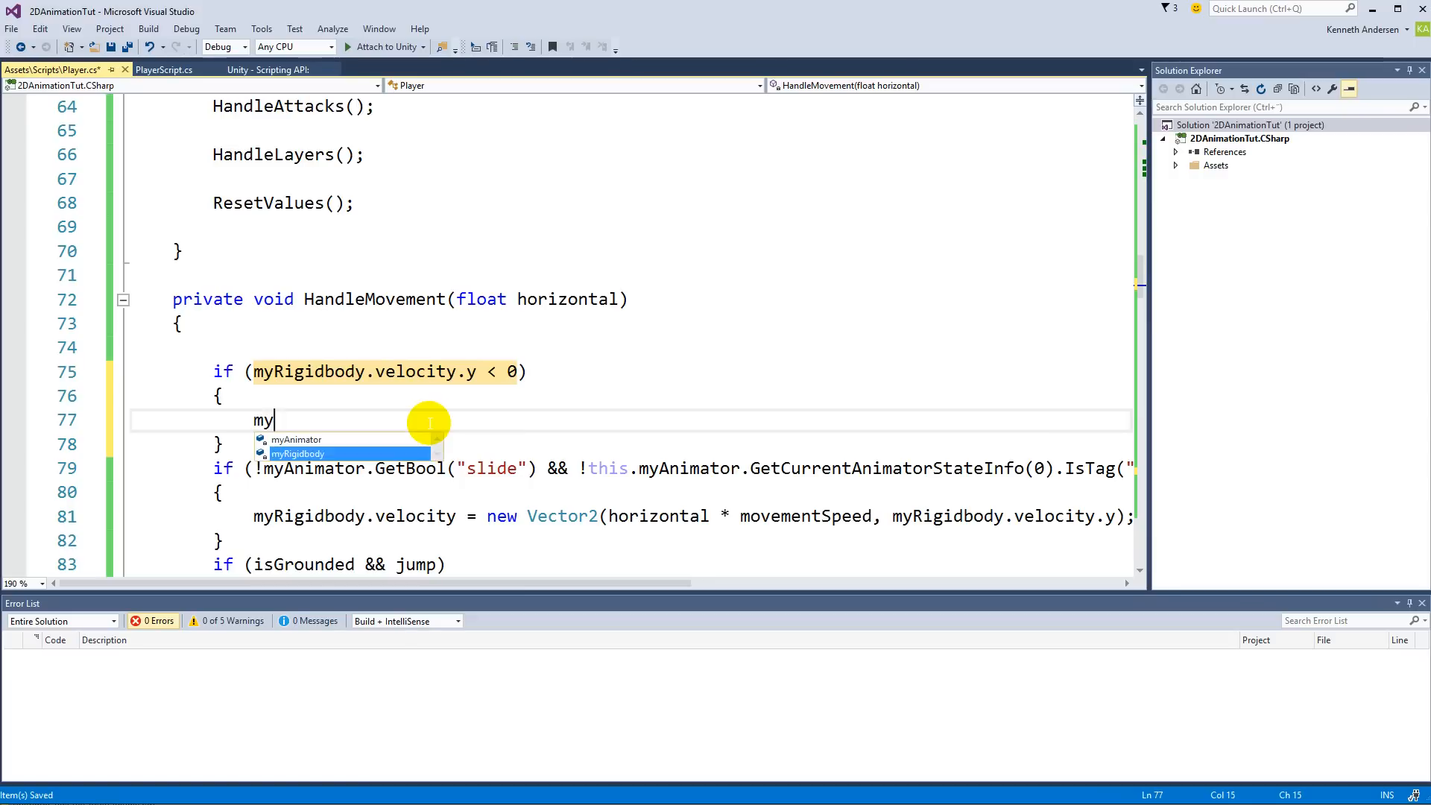
pyautogui.write('Animator.setb')
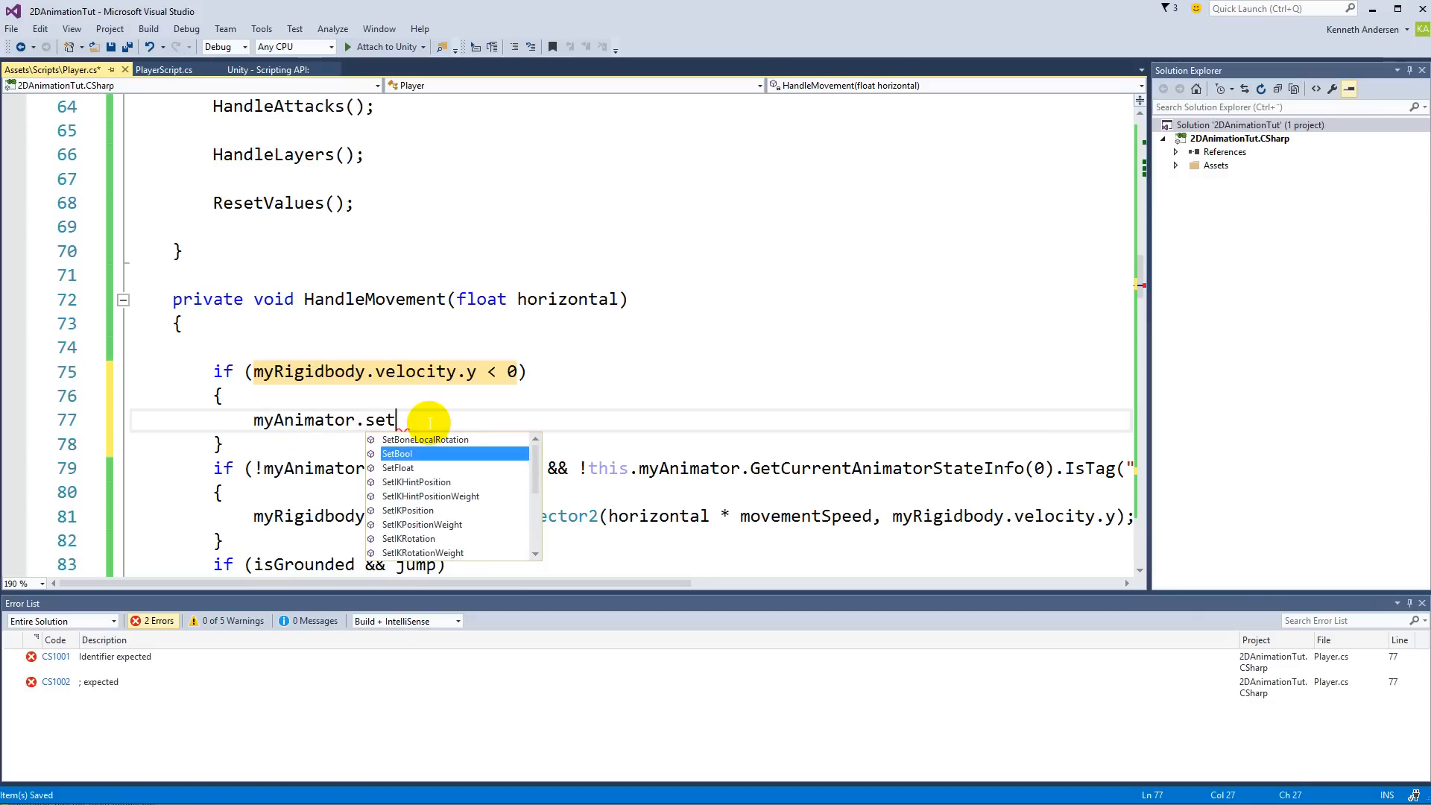
pyautogui.press('Tab')
pyautogui.write('("')
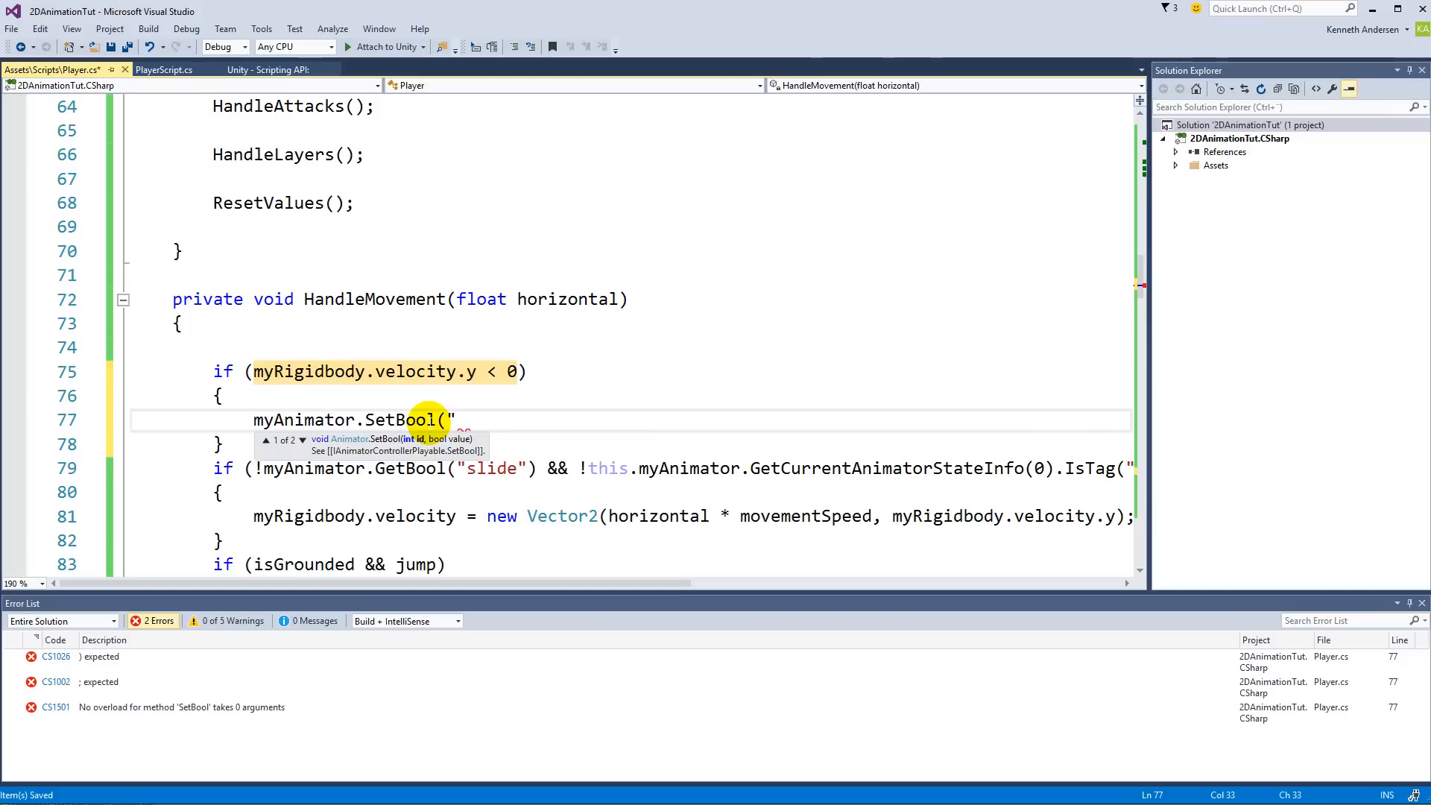
pyautogui.write('land", true);')
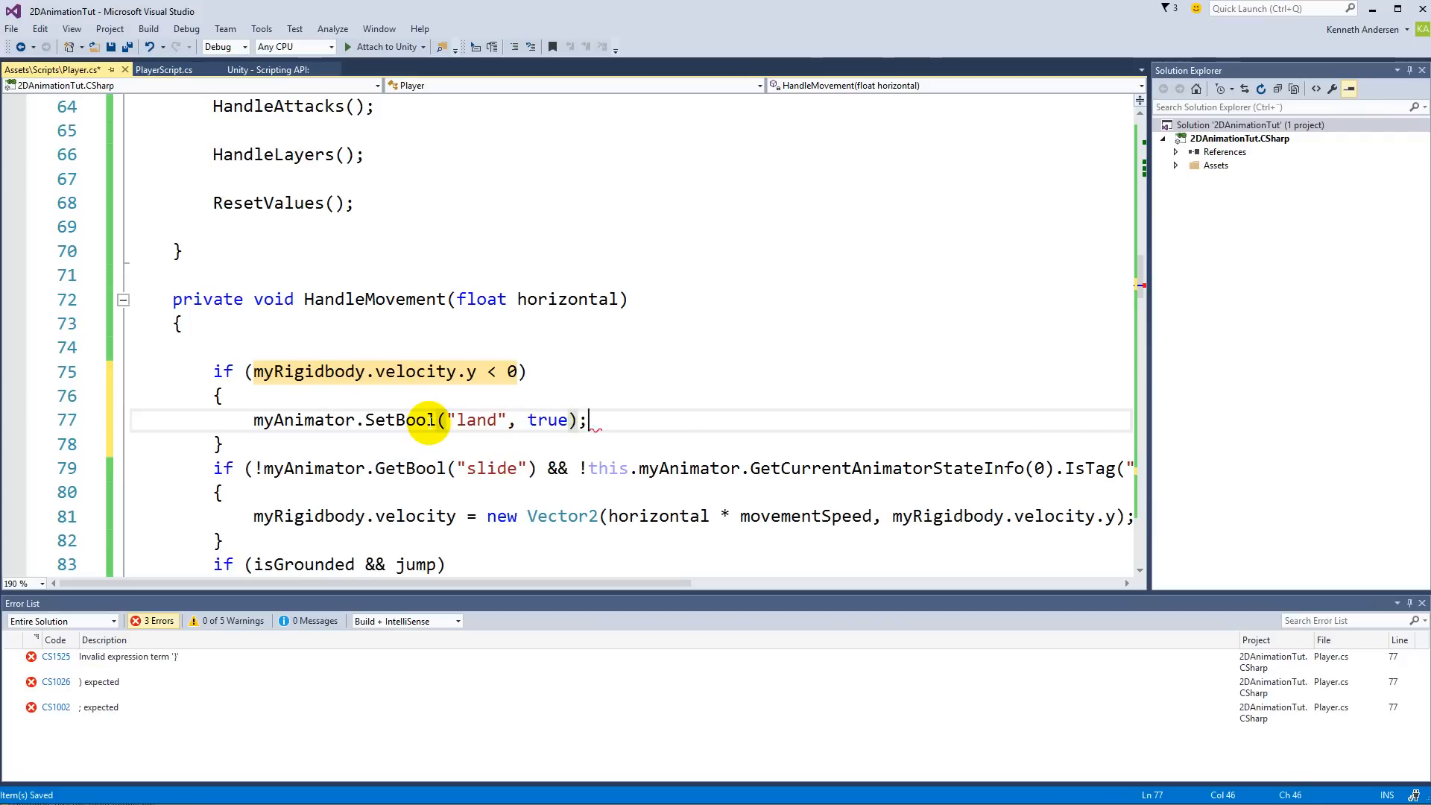
pyautogui.click(130, 47)
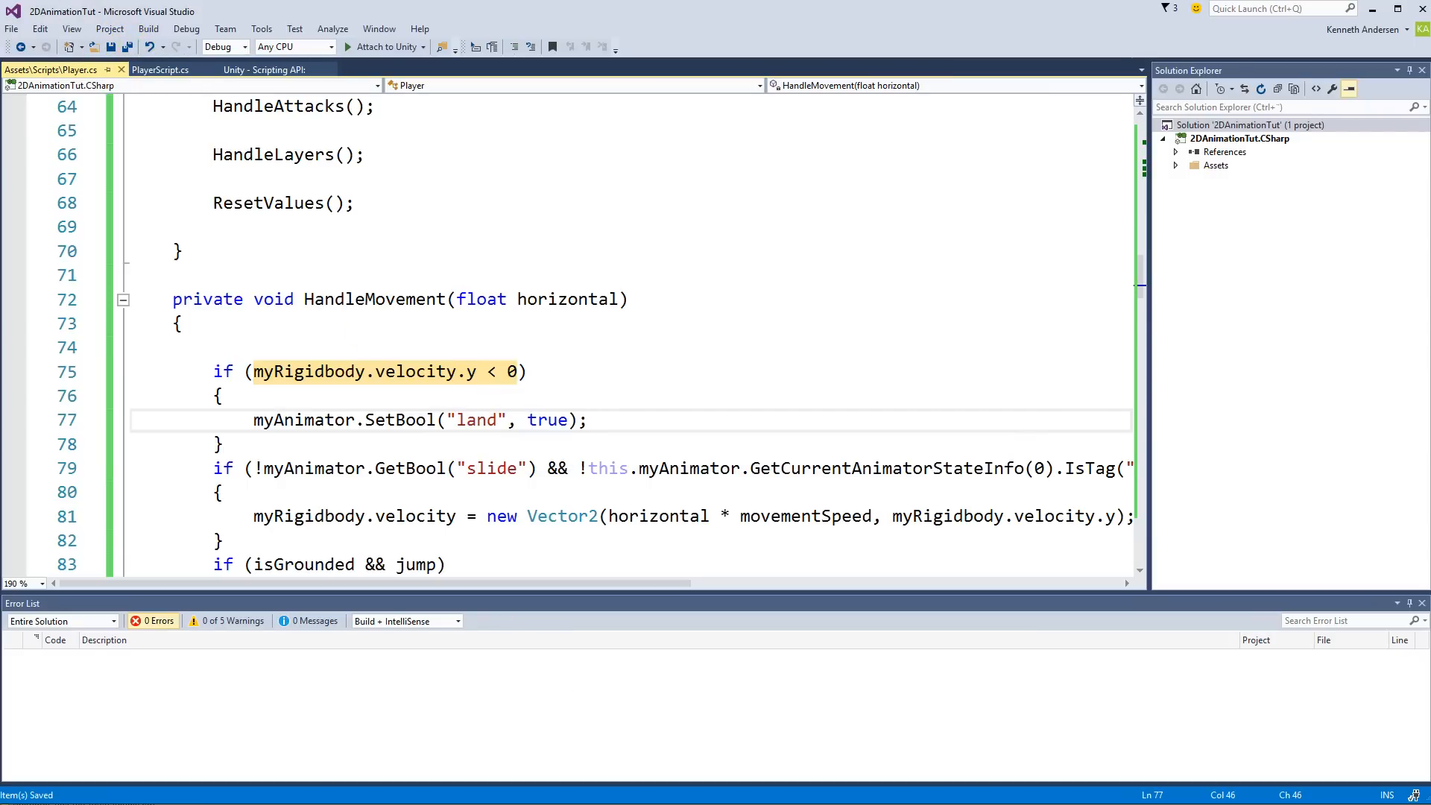
# Switch to Unity, play the game, and run and jump in both directions while watching the AirLayer states and the land parameter
pyautogui.hotkey('alt', 'Tab')
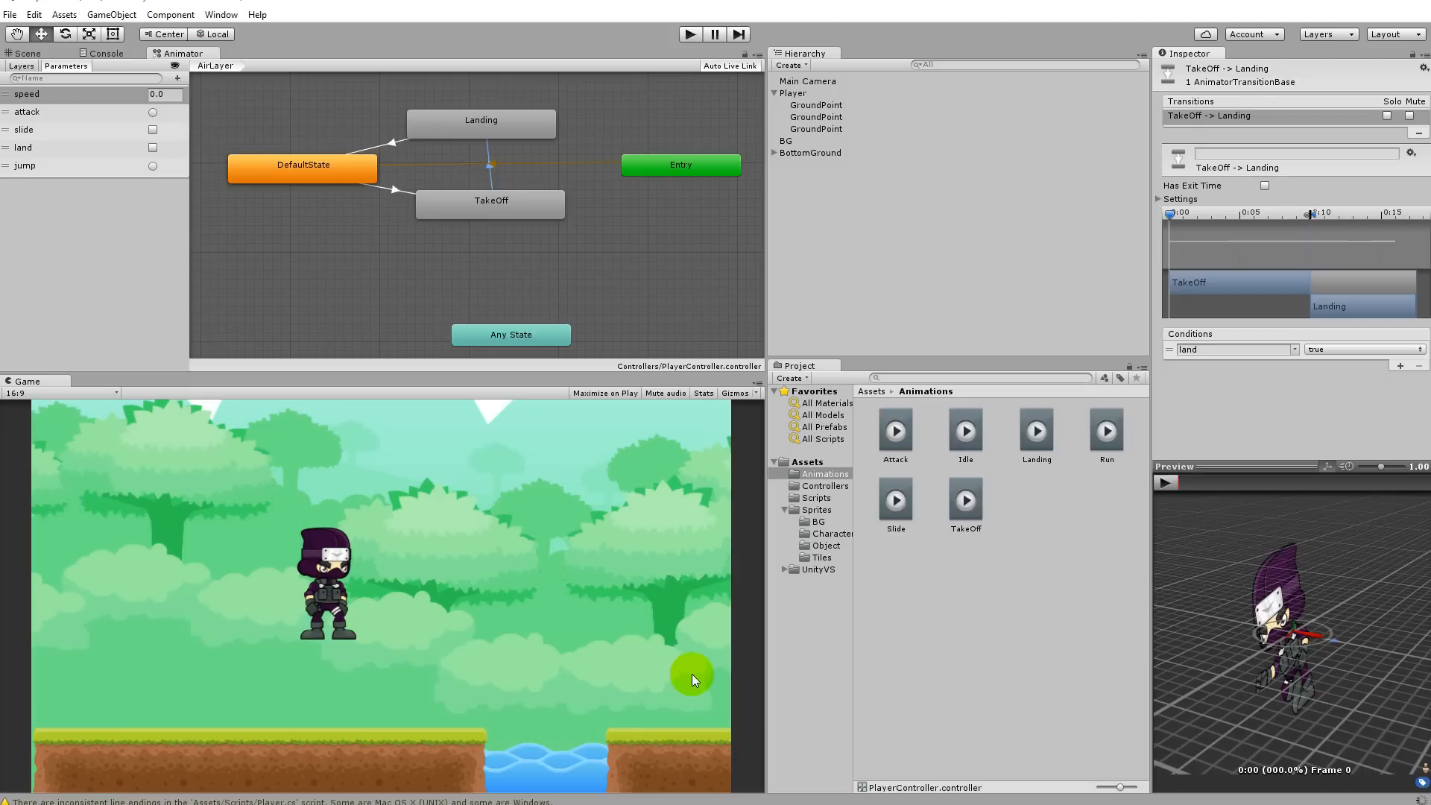
pyautogui.click(691, 35)
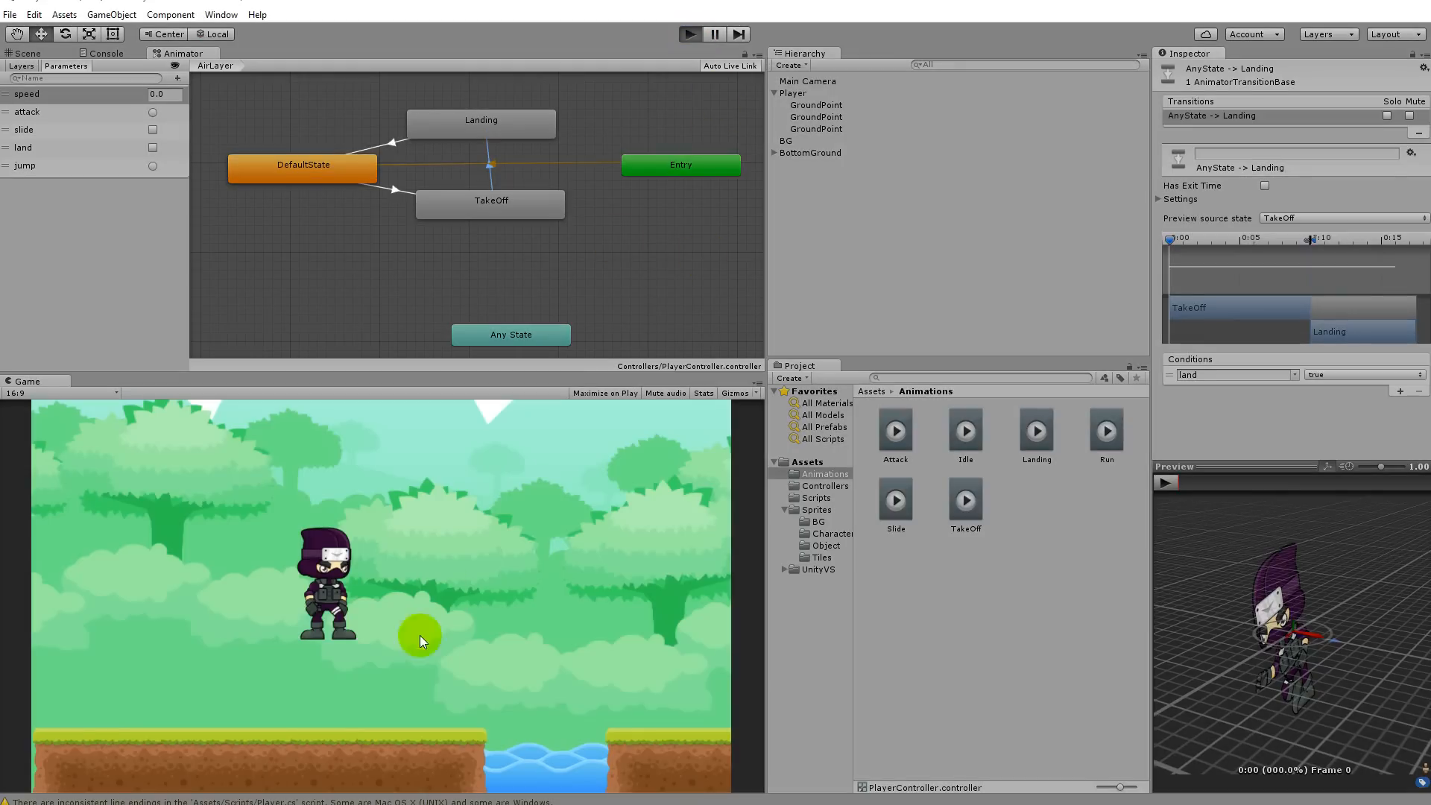
pyautogui.press('Right')
pyautogui.press('Left')
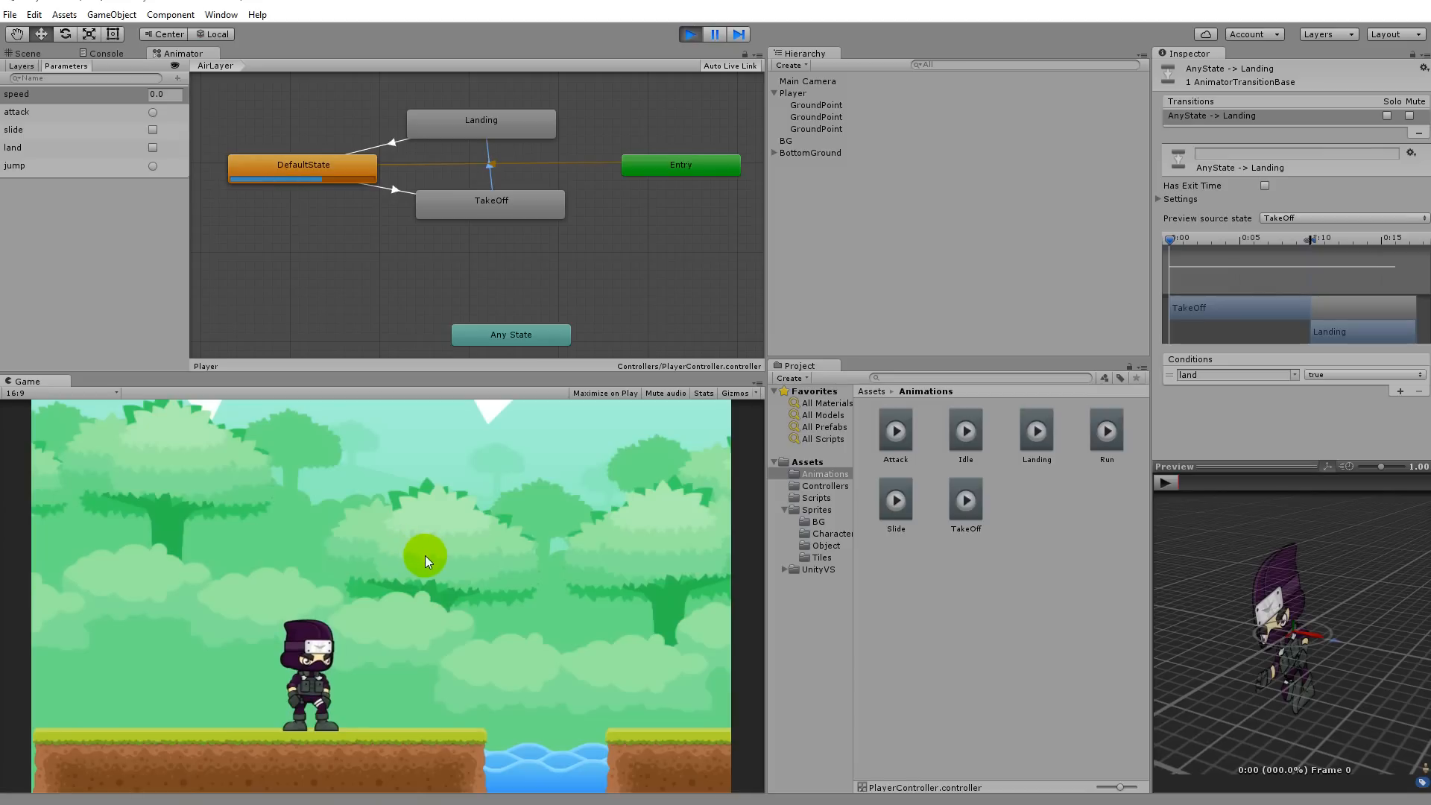
pyautogui.press('space')
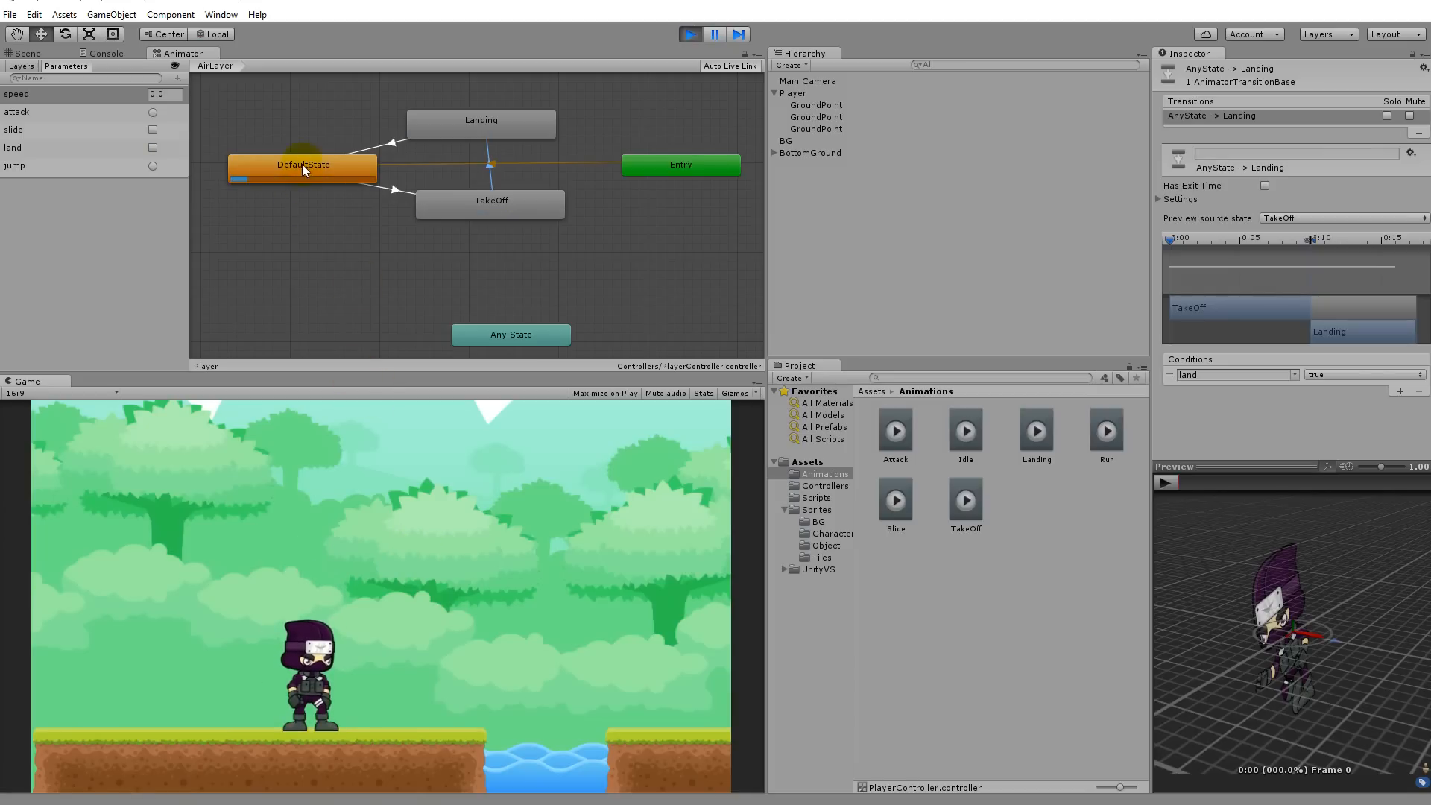
pyautogui.click(298, 543)
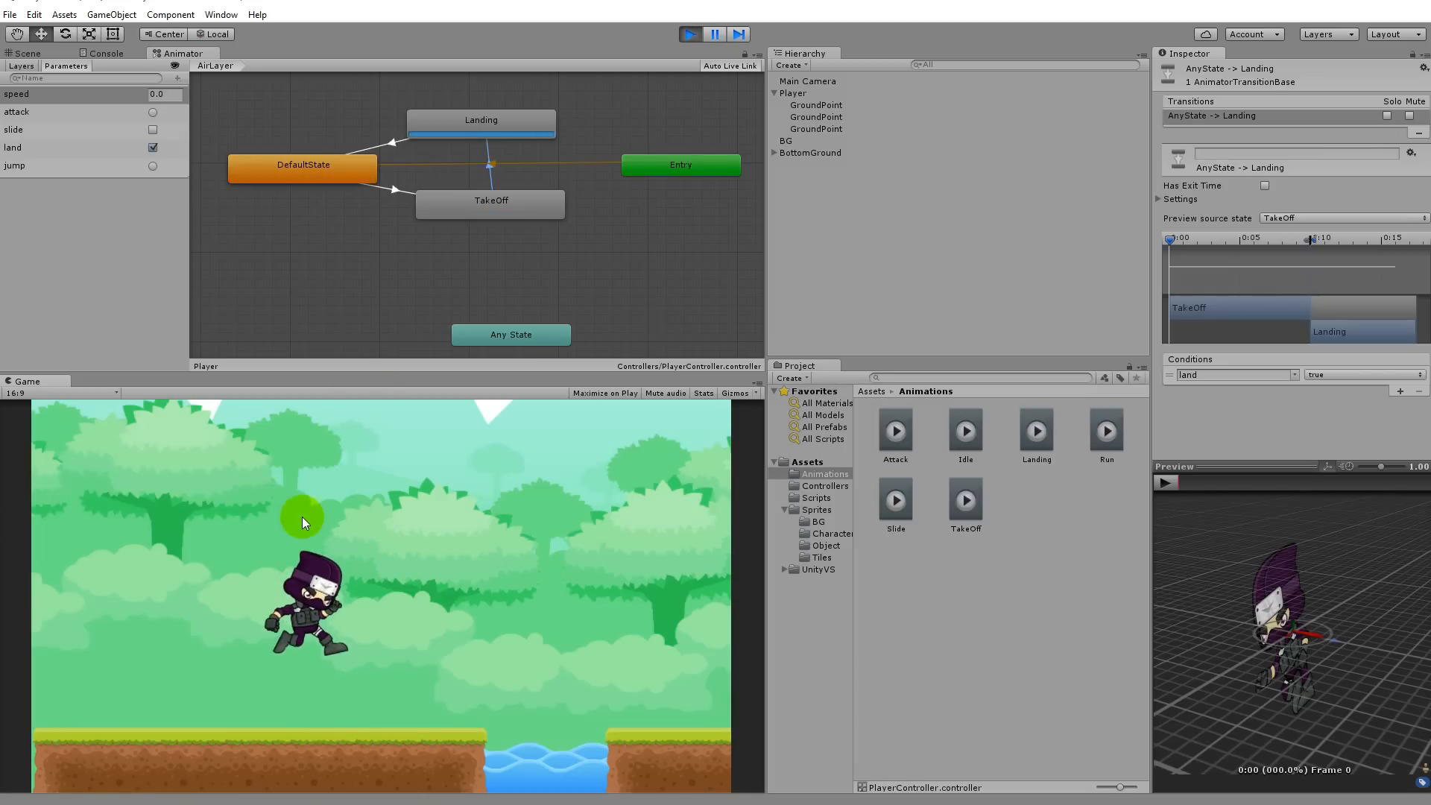
pyautogui.click(302, 517)
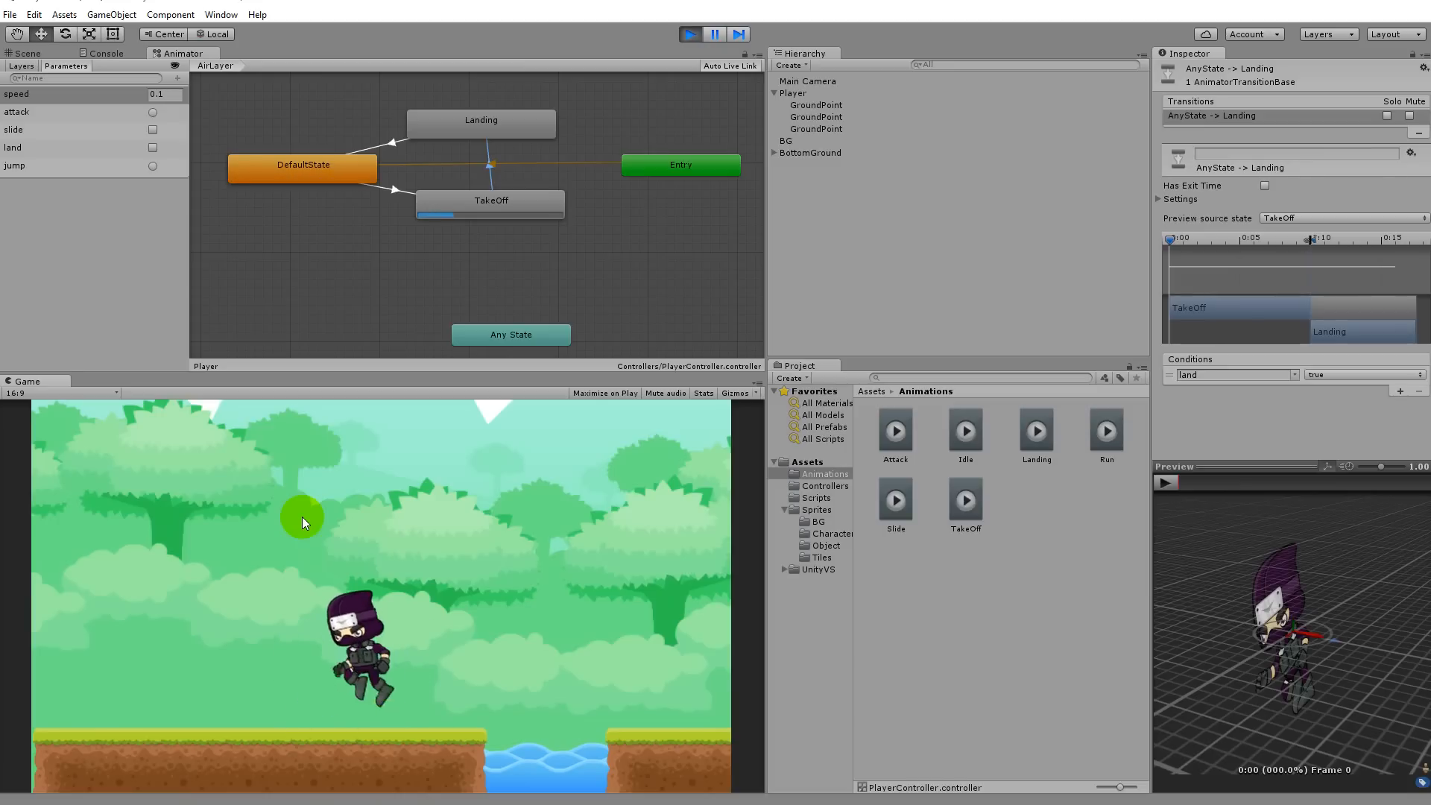
pyautogui.press('Left')
pyautogui.click(302, 517)
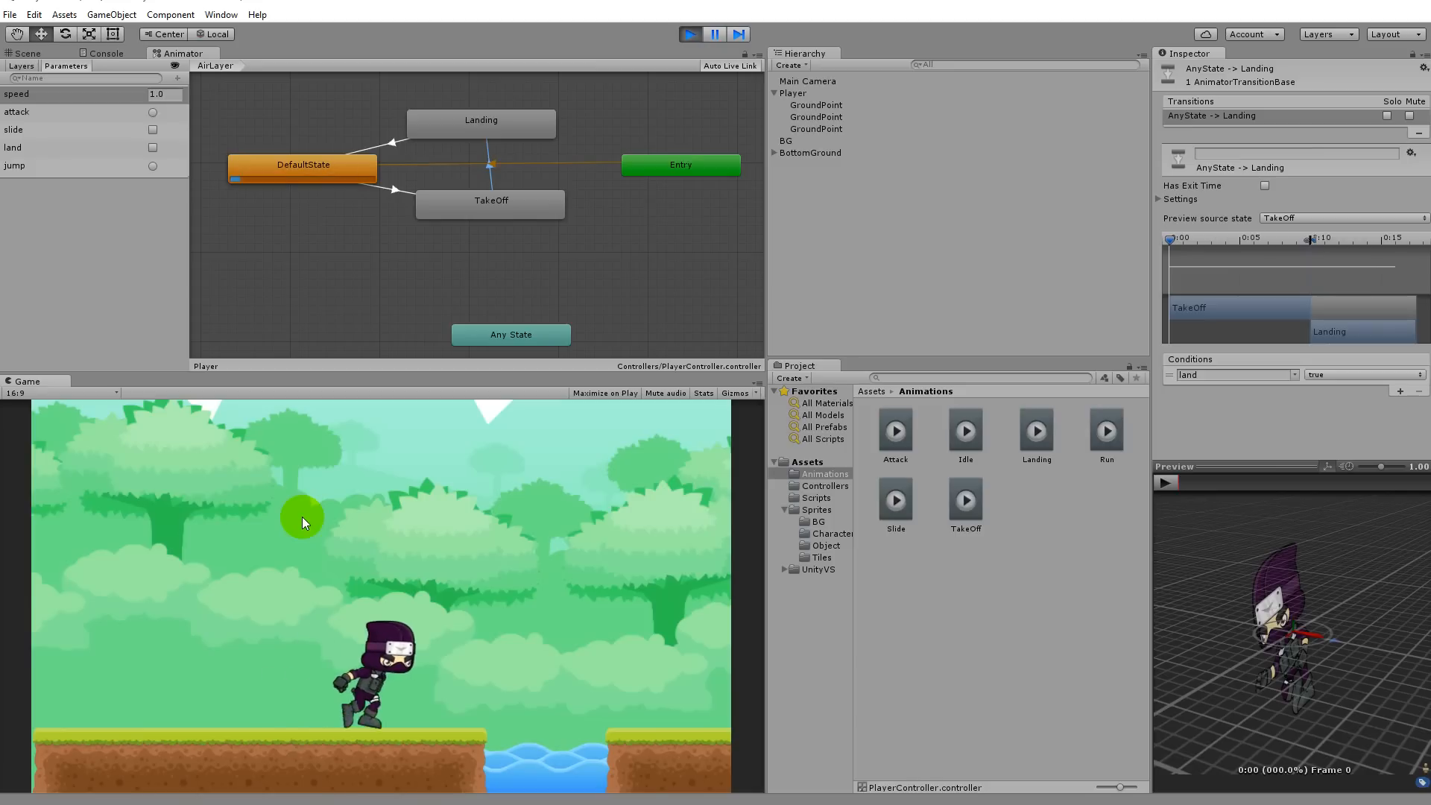
pyautogui.click(302, 517)
pyautogui.press('Left')
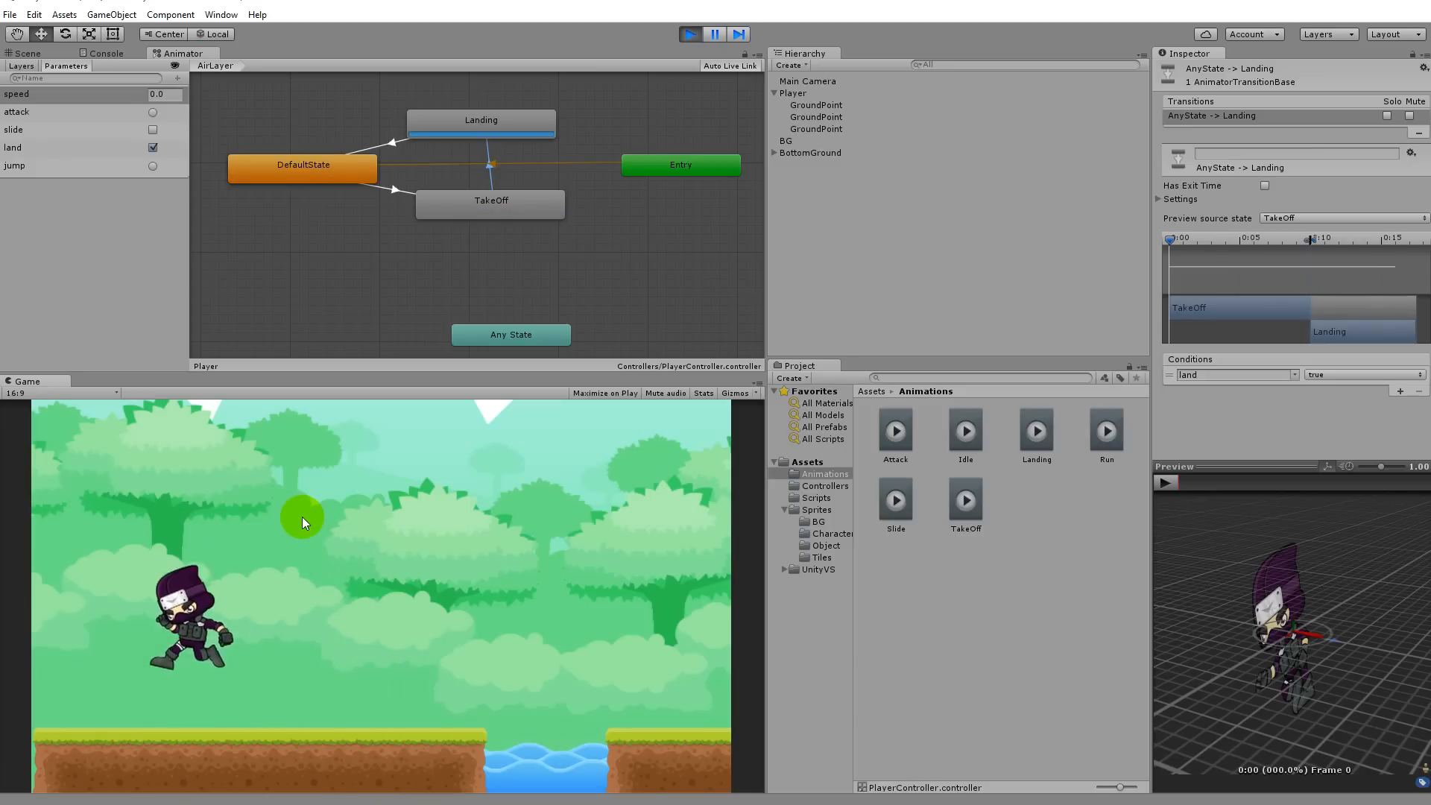
pyautogui.press('Right')
pyautogui.click(301, 517)
pyautogui.press('Left')
pyautogui.press('Right')
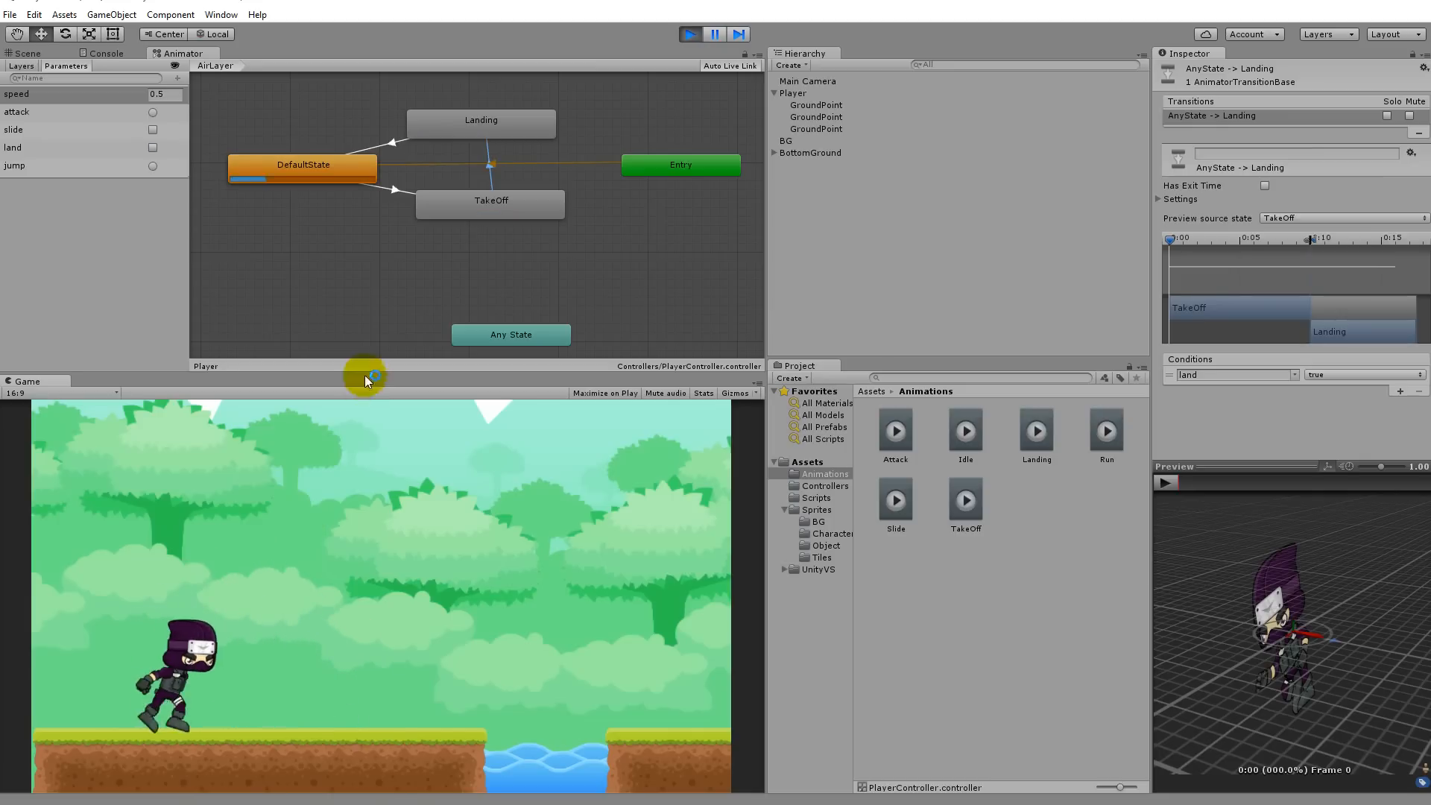
# Inspect DefaultState and its transition to TakeOff, restart the game to watch the player's initial fall, and stop playing
pyautogui.click(335, 168)
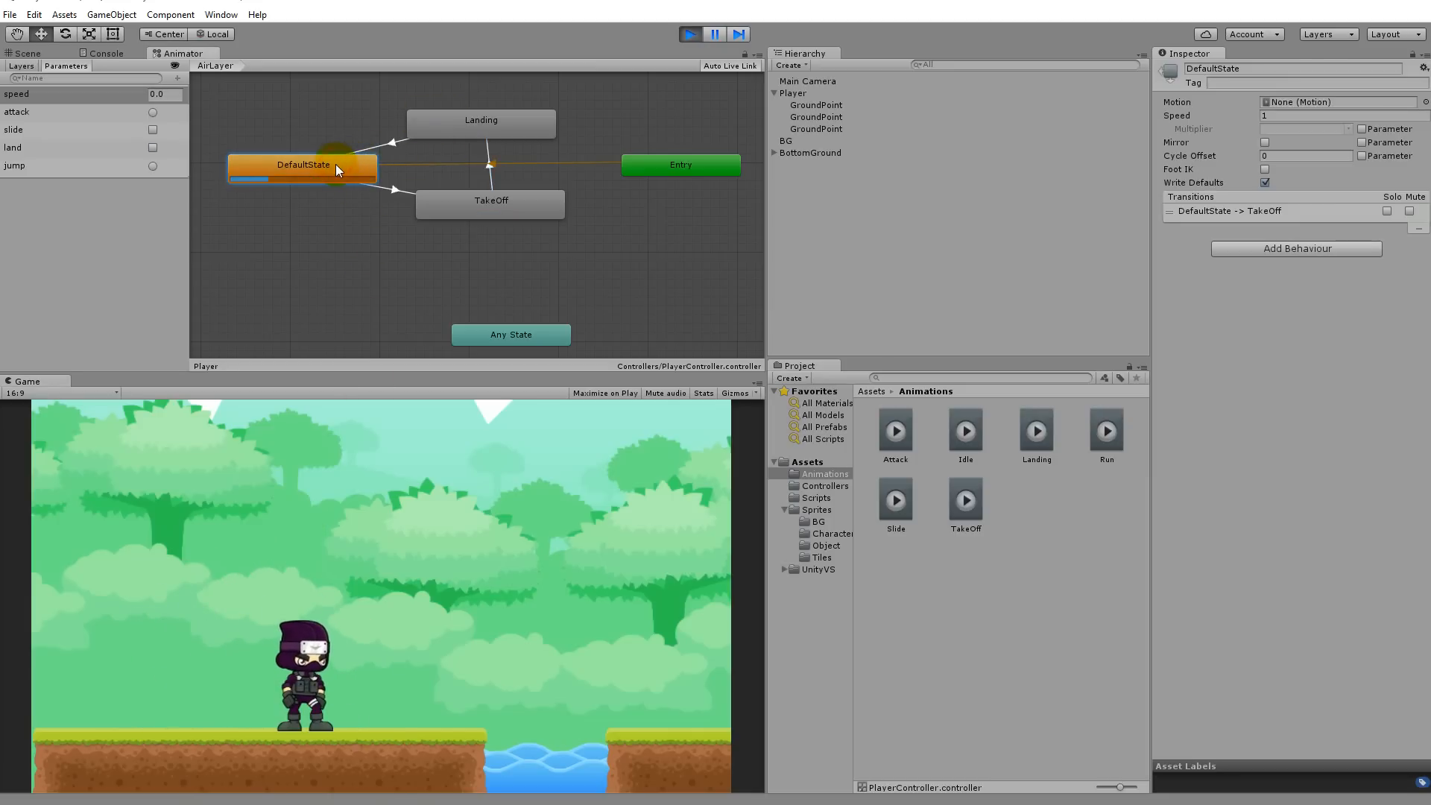
pyautogui.click(397, 195)
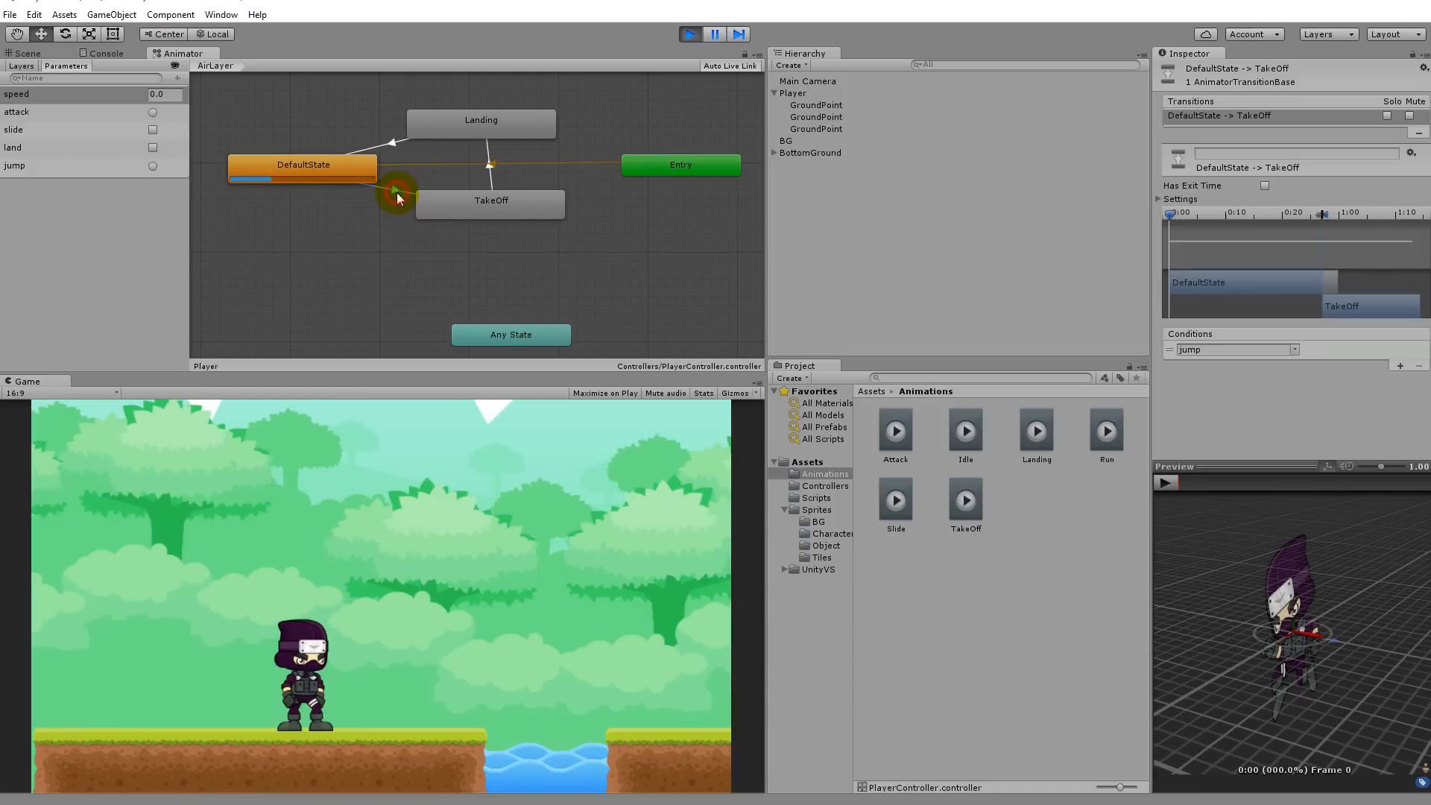
pyautogui.click(305, 163)
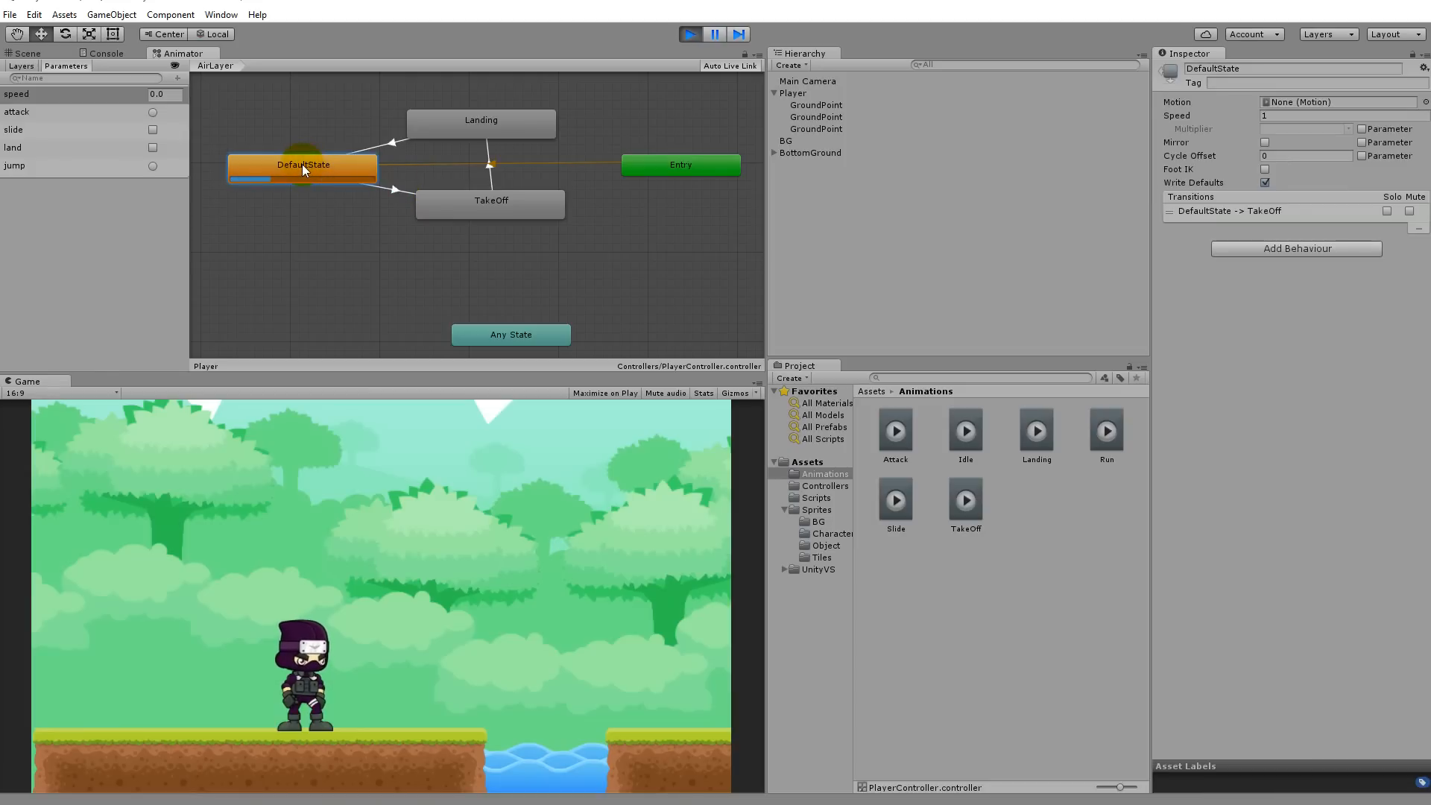
pyautogui.click(693, 34)
pyautogui.click(695, 34)
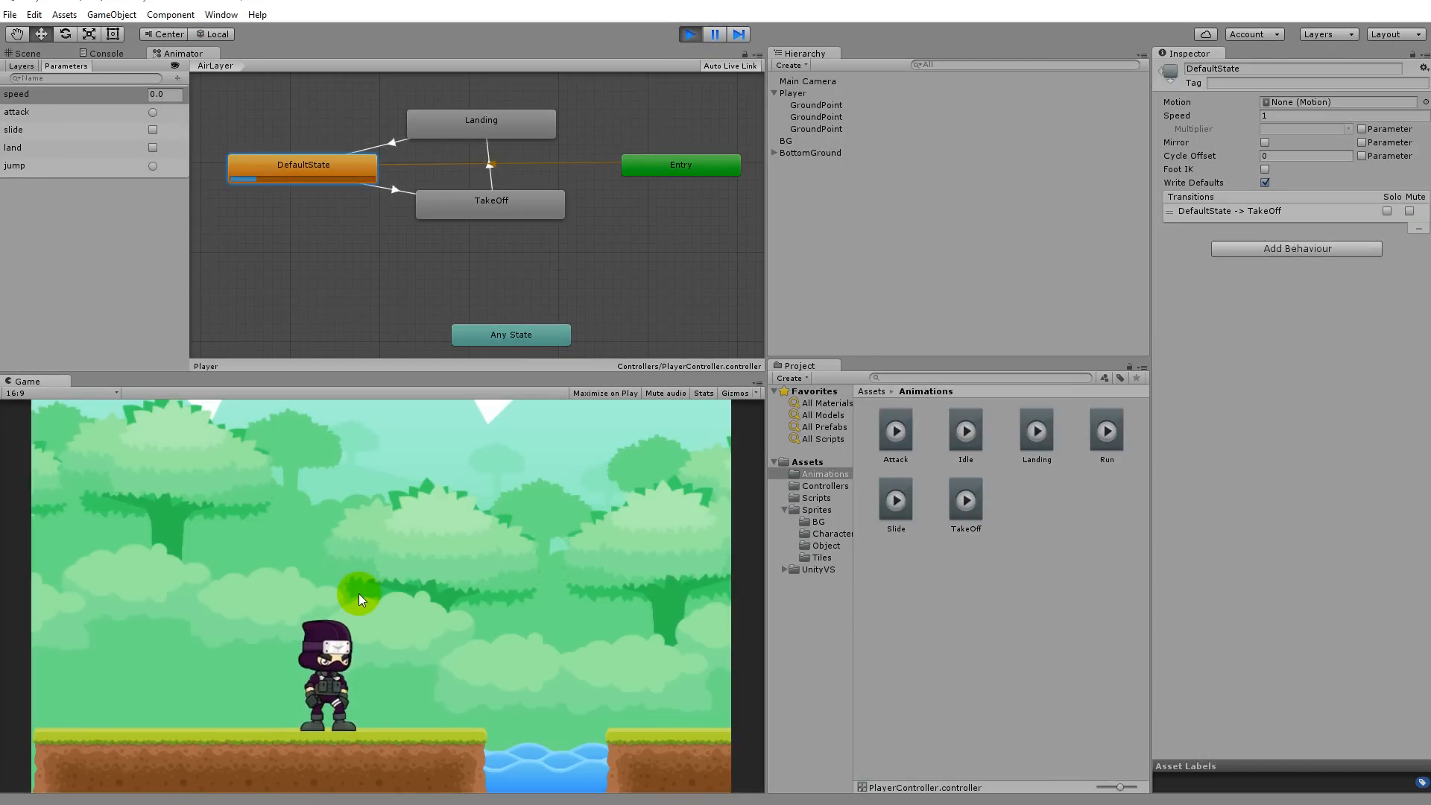
pyautogui.click(690, 34)
# Create a transition from DefaultState to Landing in the AirLayer
pyautogui.rightClick(368, 167)
pyautogui.click(404, 177)
pyautogui.click(430, 124)
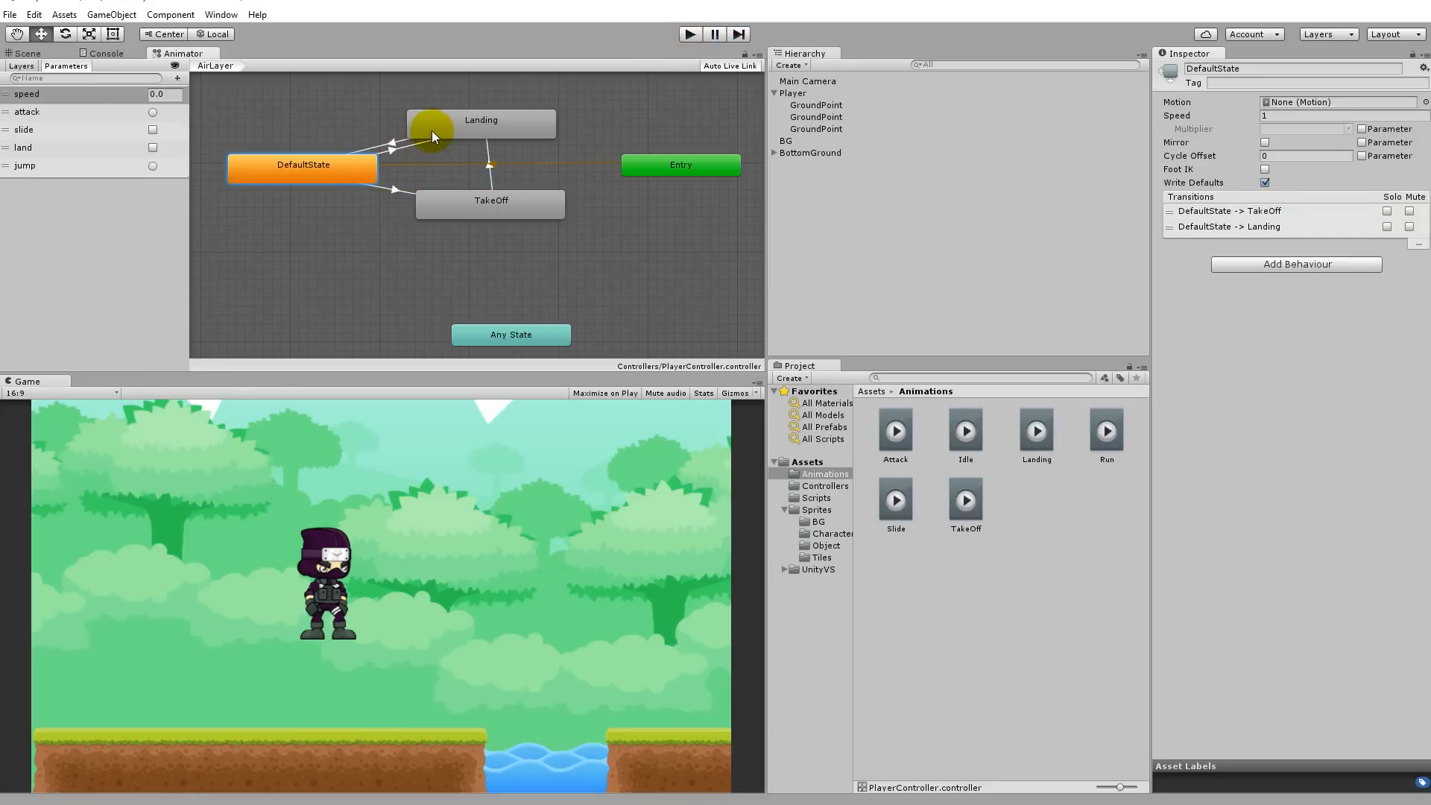
# Give the DefaultState to Landing transition the condition land true, with exit time and fixed duration off and transition duration 0
pyautogui.click(393, 149)
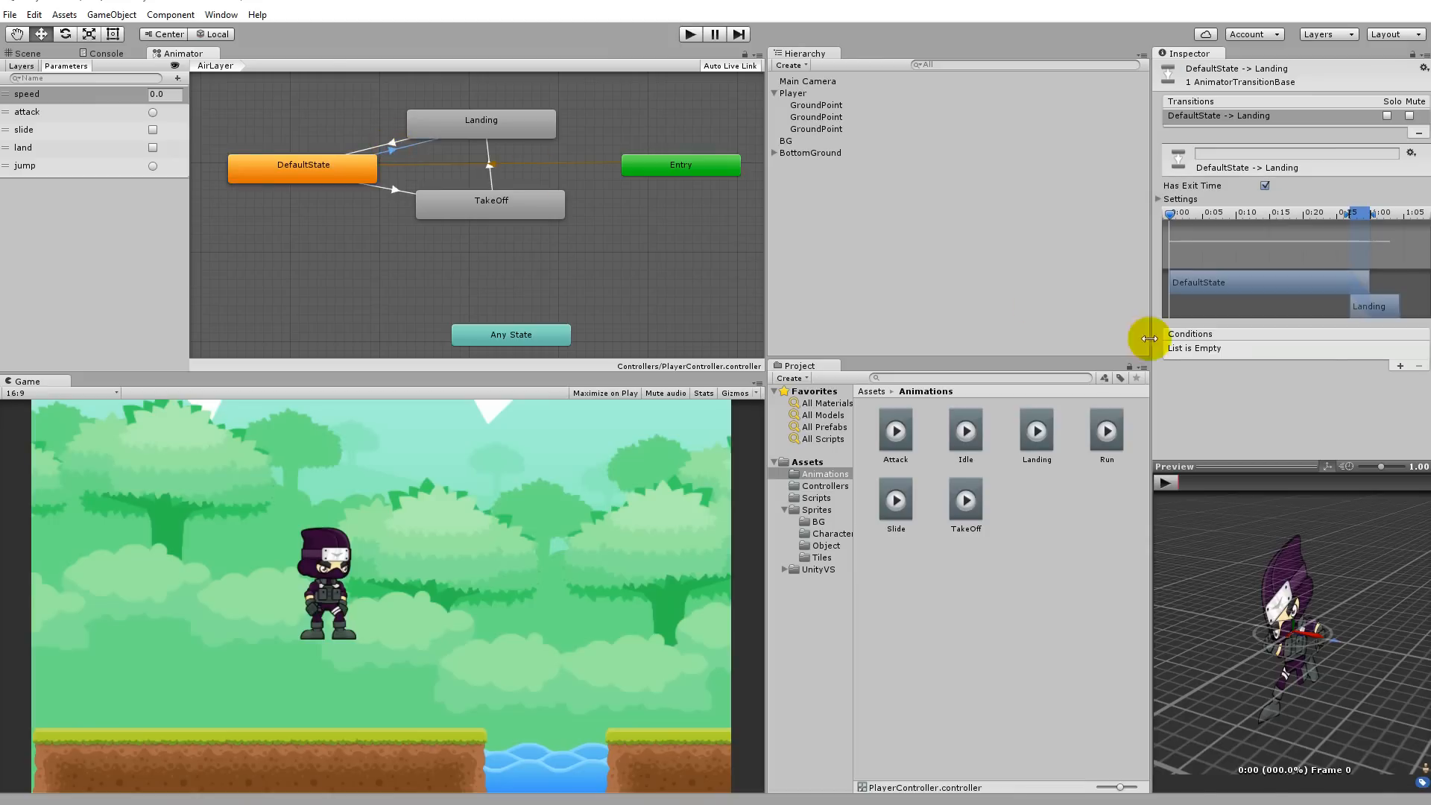
pyautogui.click(1400, 365)
pyautogui.click(1296, 349)
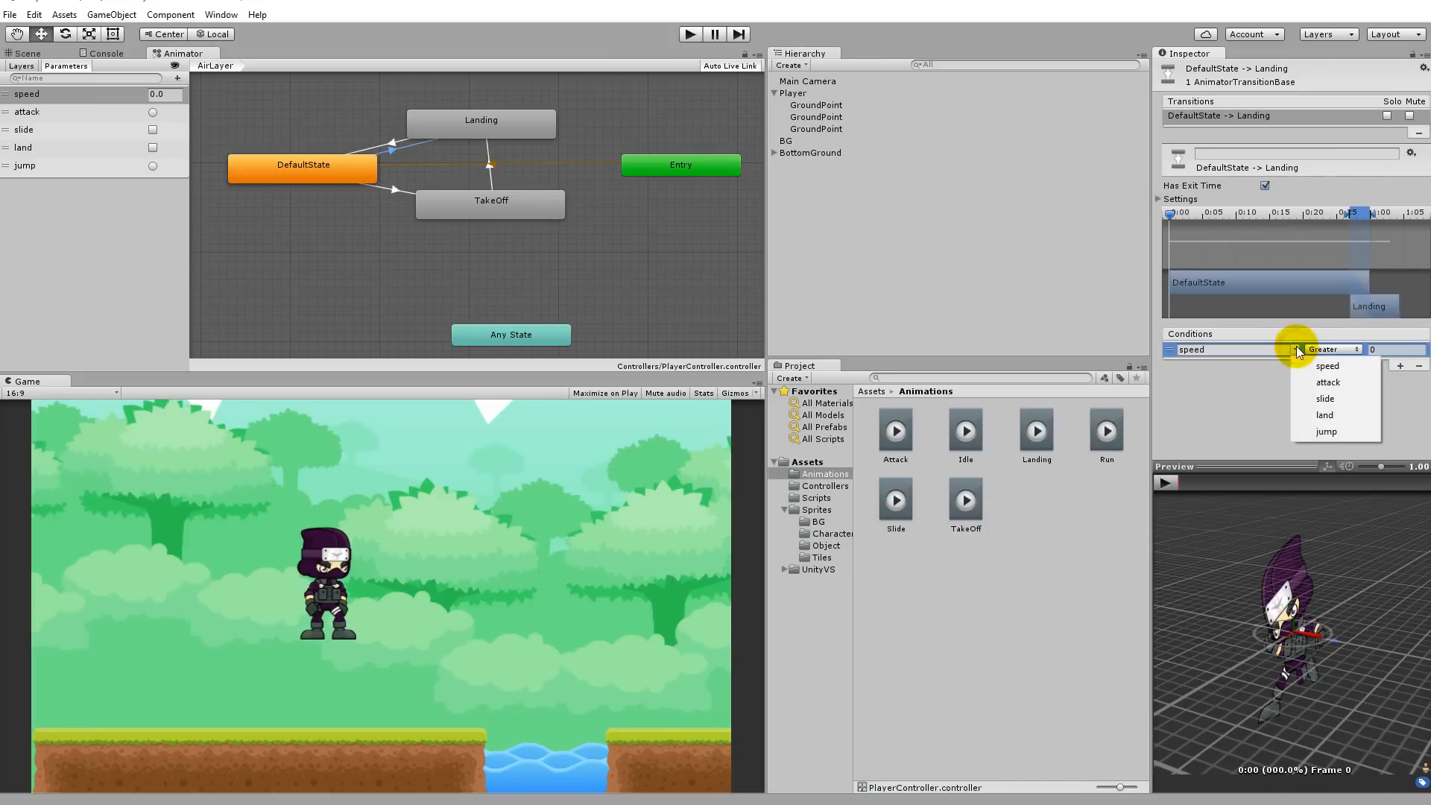
pyautogui.click(1339, 414)
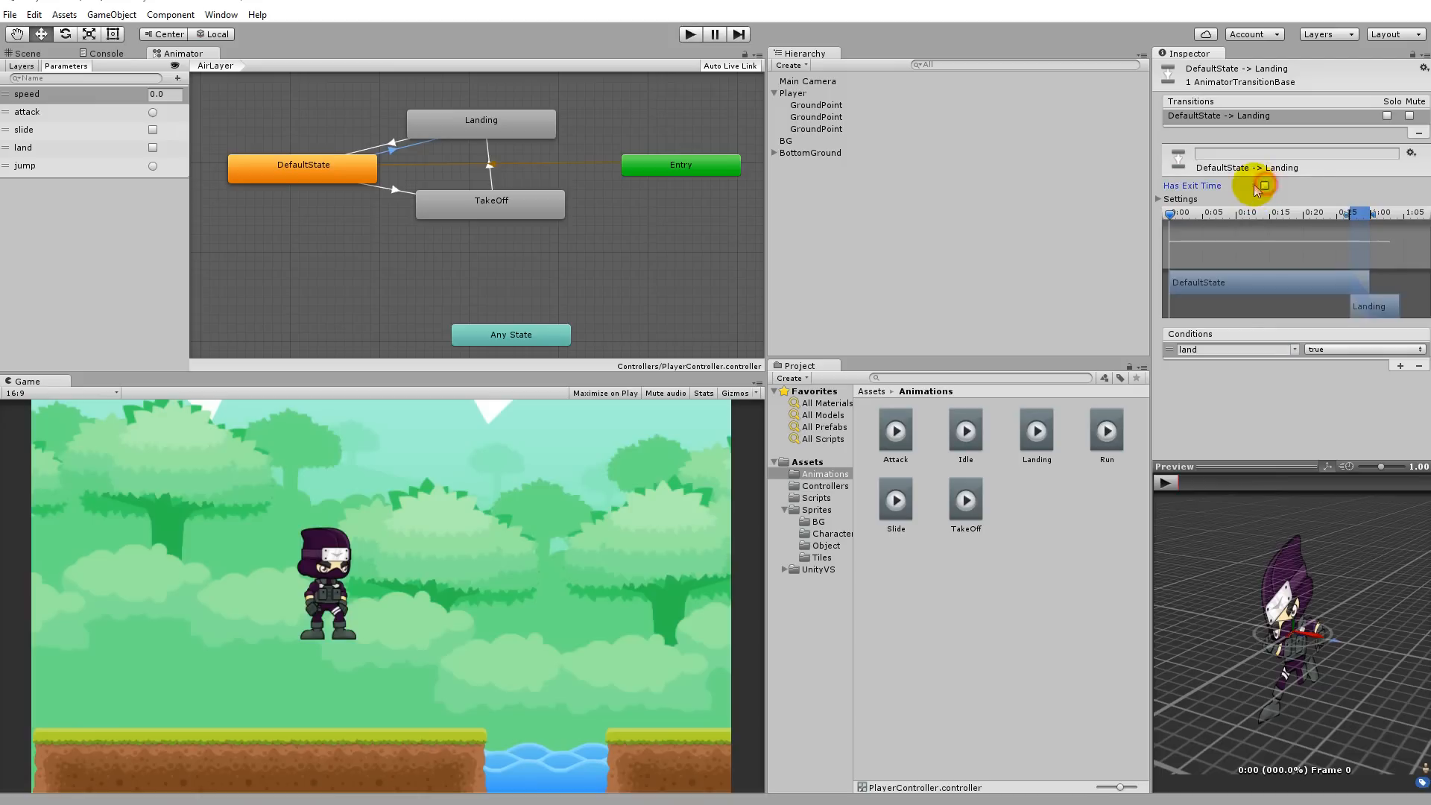
pyautogui.click(1159, 199)
pyautogui.click(1265, 238)
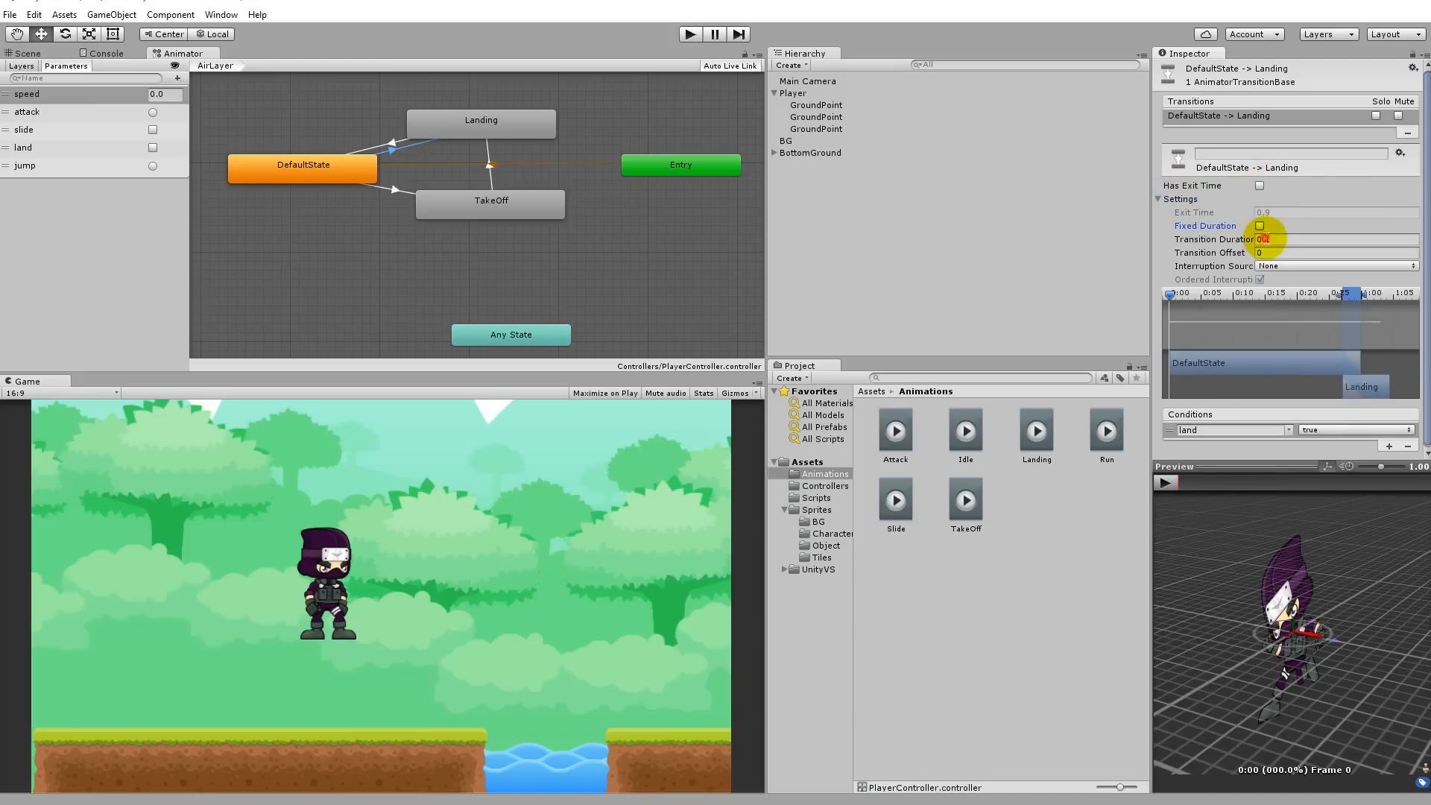
# Play the game and test the initial fall and several running jumps with the added DefaultState to Landing transition
pyautogui.click(689, 35)
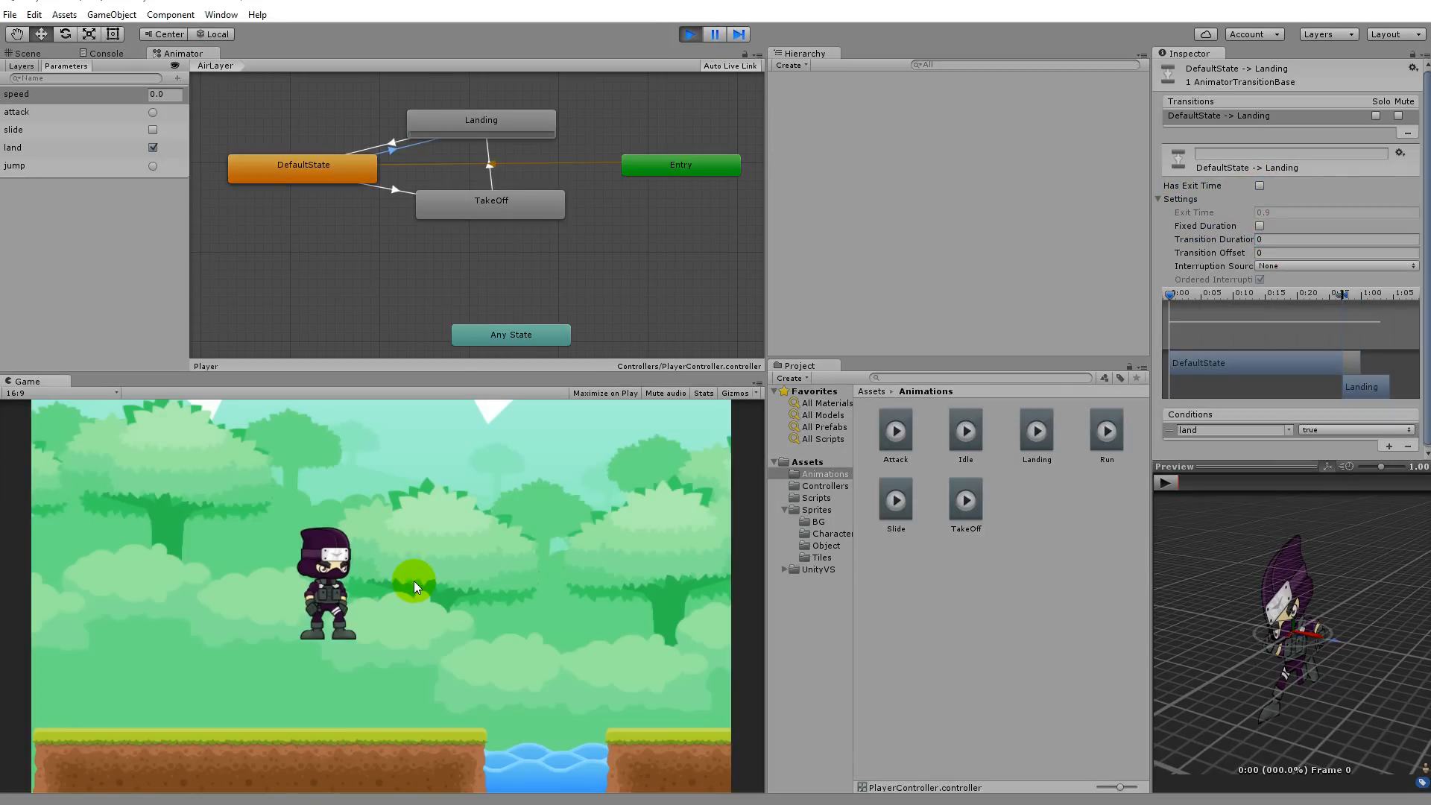
pyautogui.press('space')
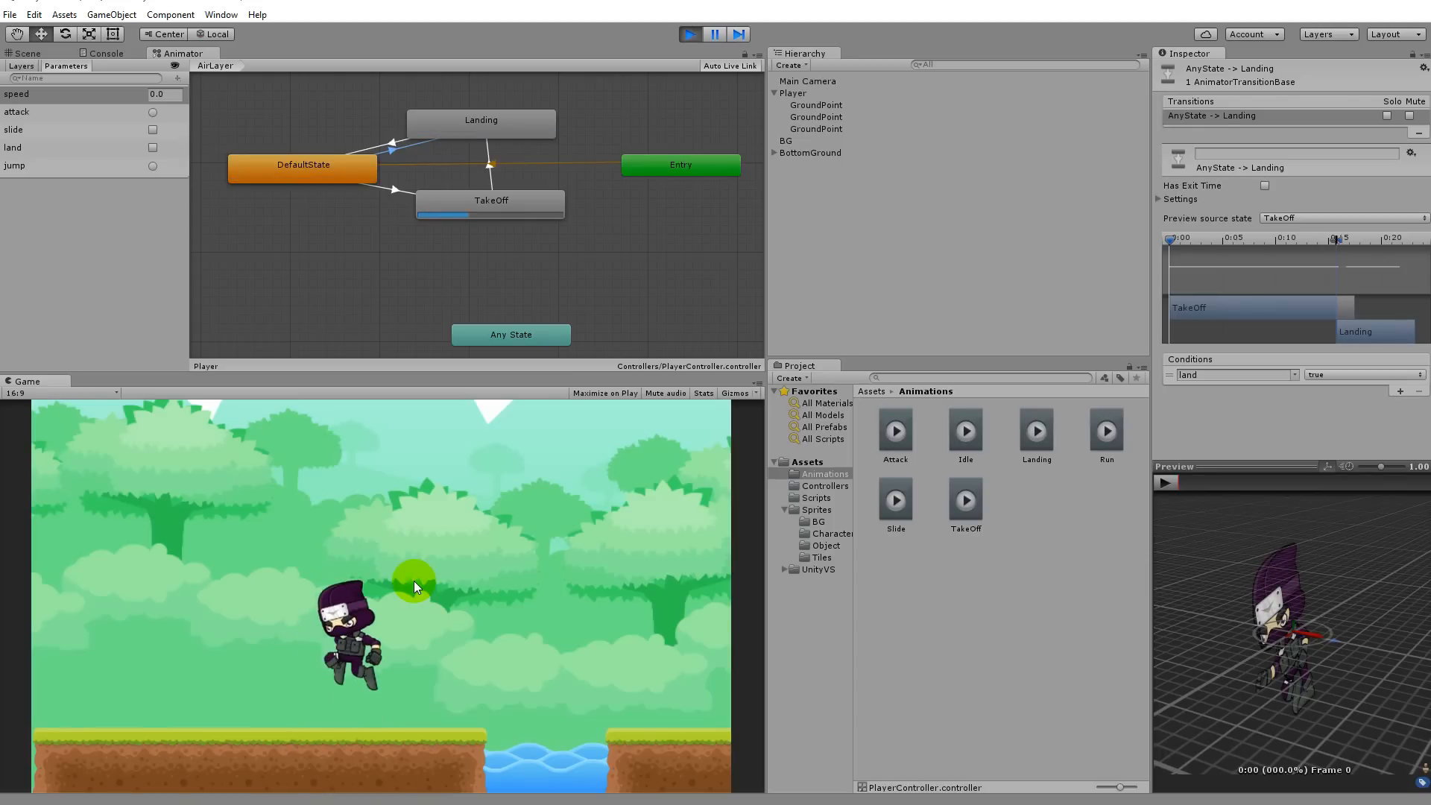
pyautogui.press('Left')
pyautogui.press('Right')
pyautogui.press('Left')
pyautogui.press('space')
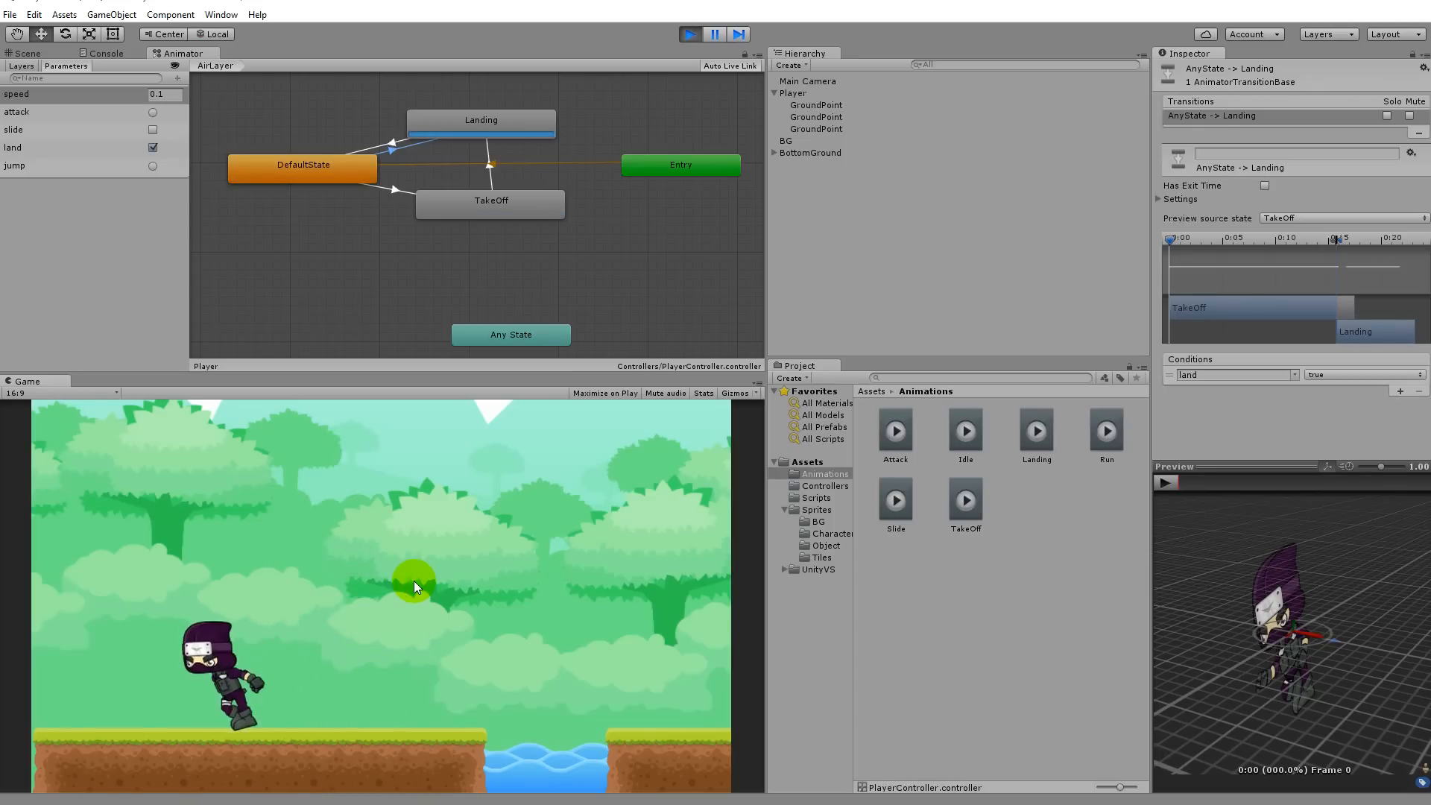
pyautogui.press('Right')
pyautogui.press('space')
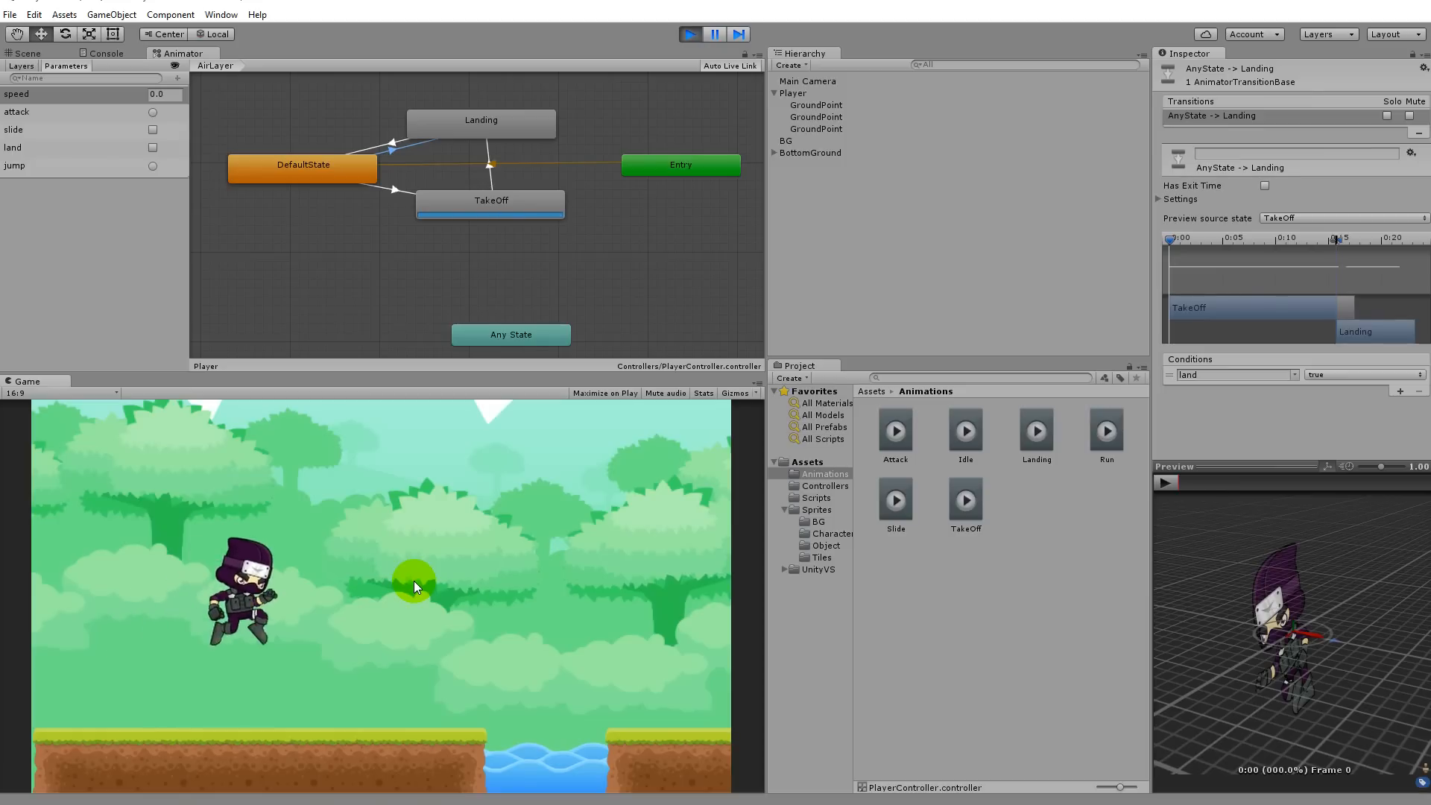
pyautogui.press('space')
pyautogui.press('Left')
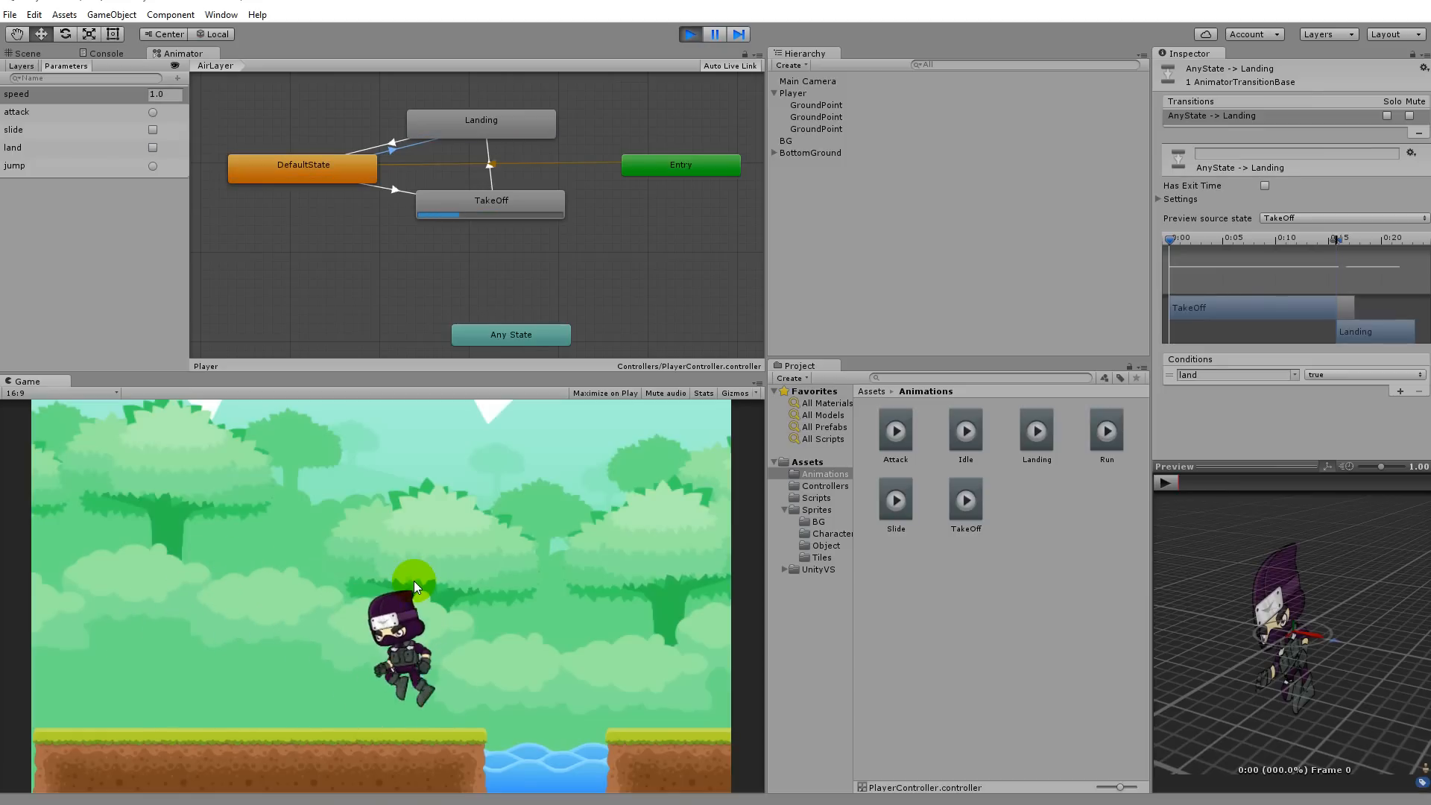
pyautogui.press('Left')
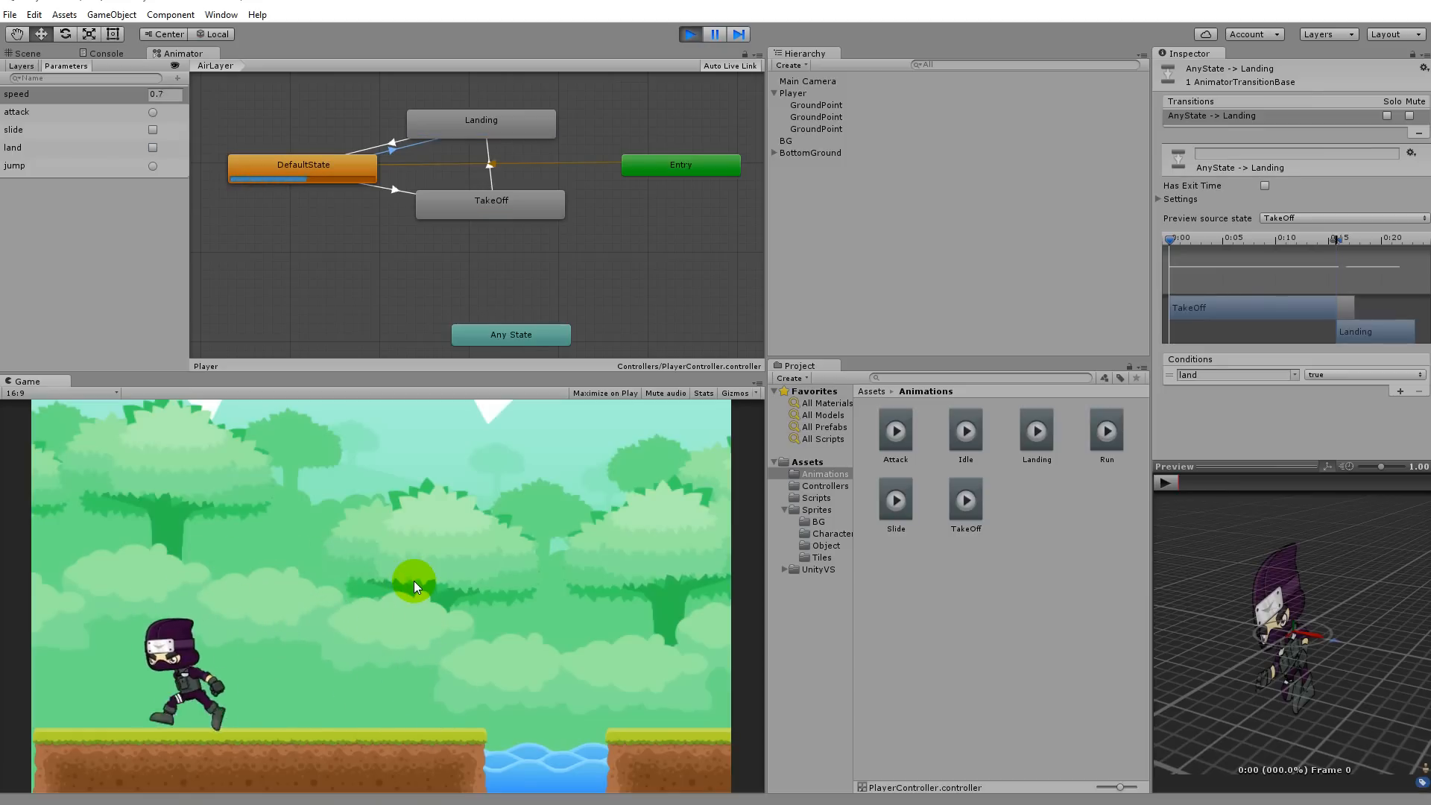
# Test further running jumps in both directions while watching the AirLayer states, and stop the game
pyautogui.press('space')
pyautogui.press('Right')
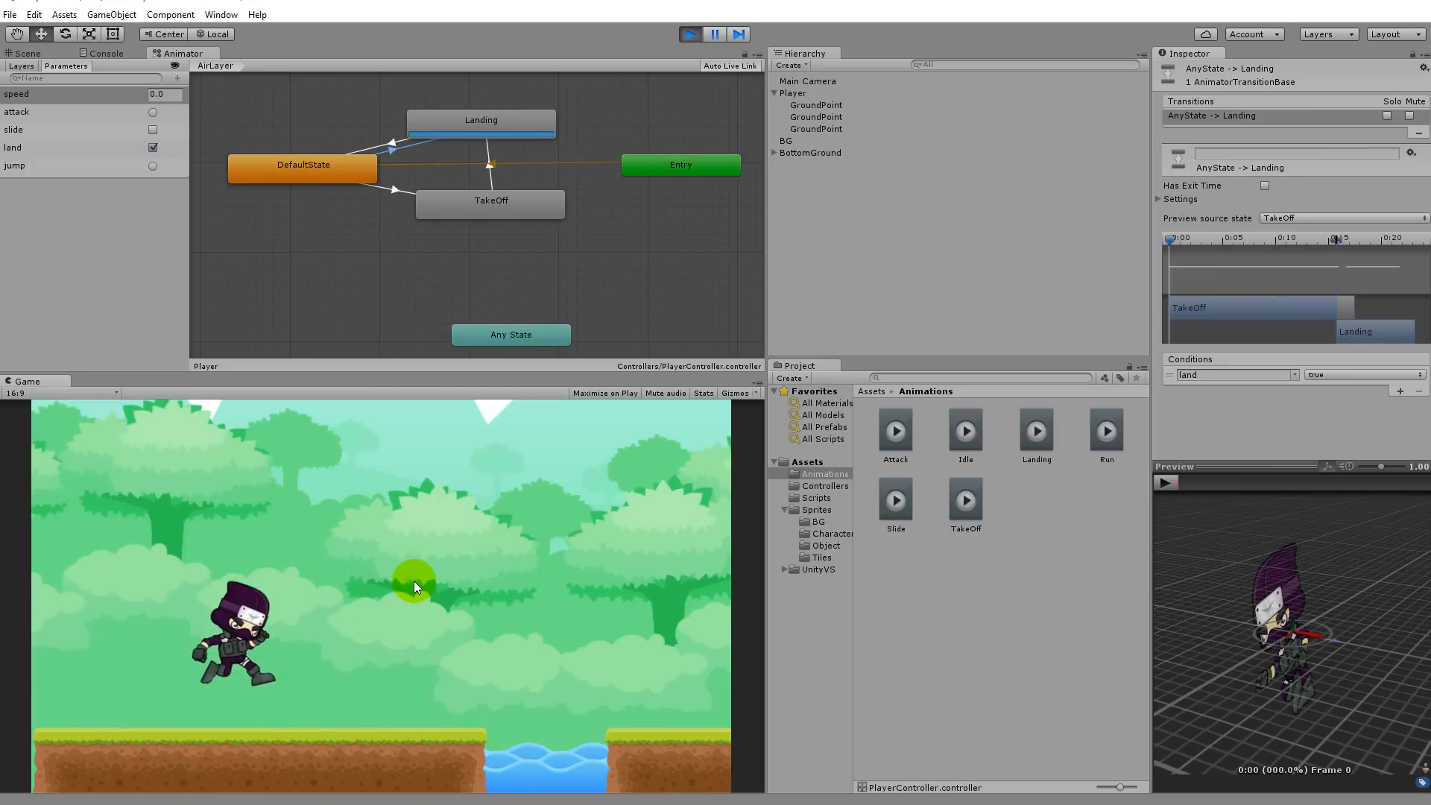
pyautogui.press('space')
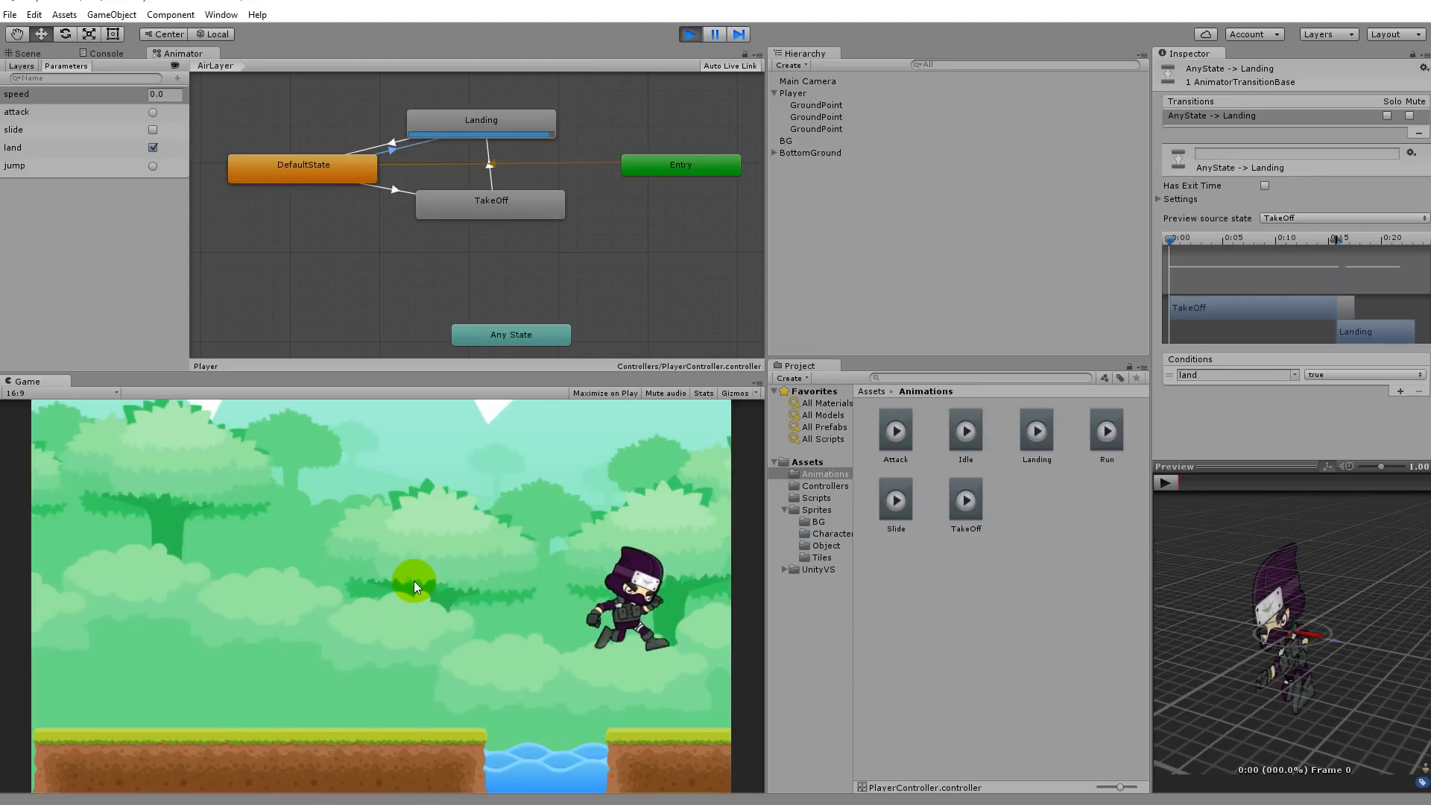
pyautogui.press('Left')
pyautogui.press('space')
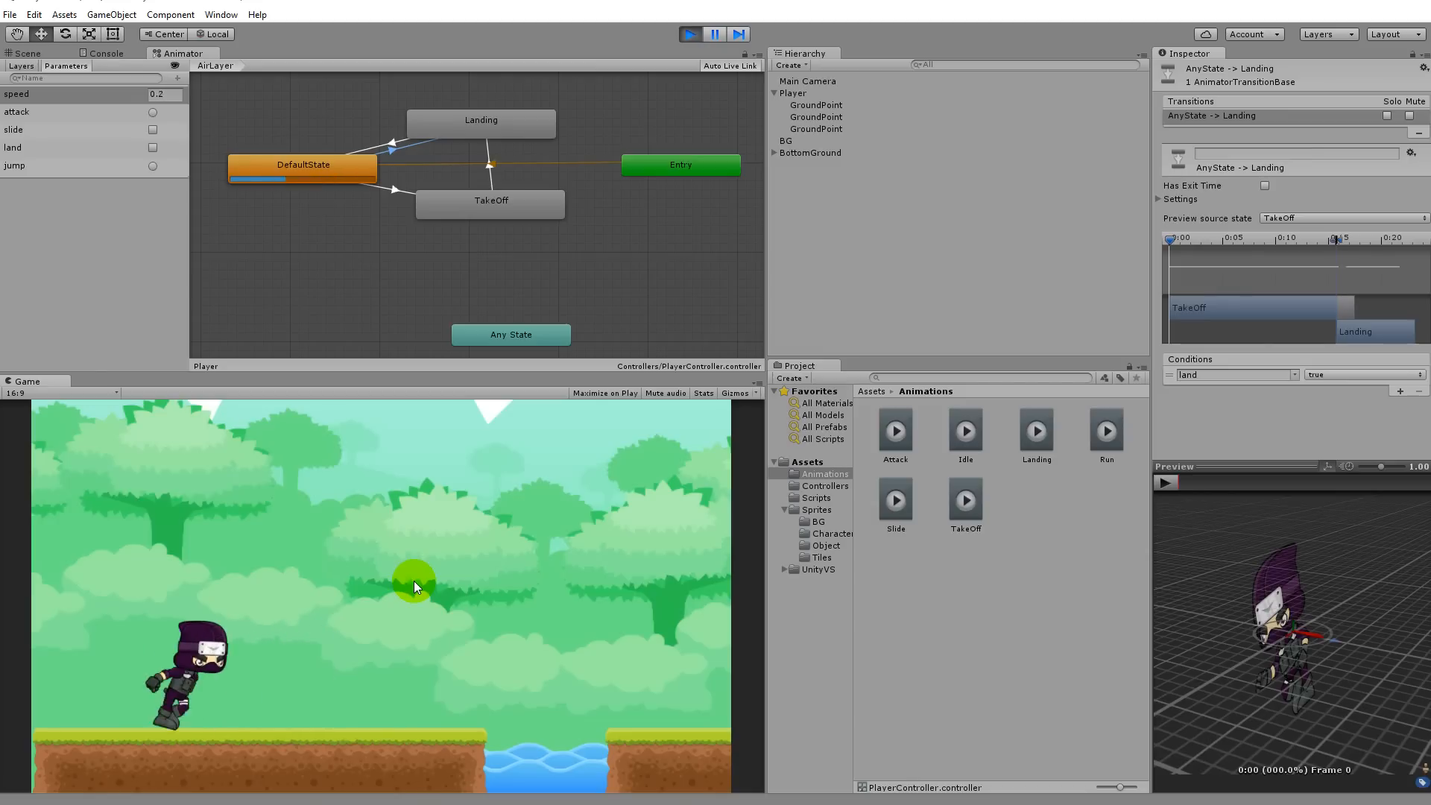
pyautogui.press('Right')
pyautogui.press('space')
pyautogui.press('Right')
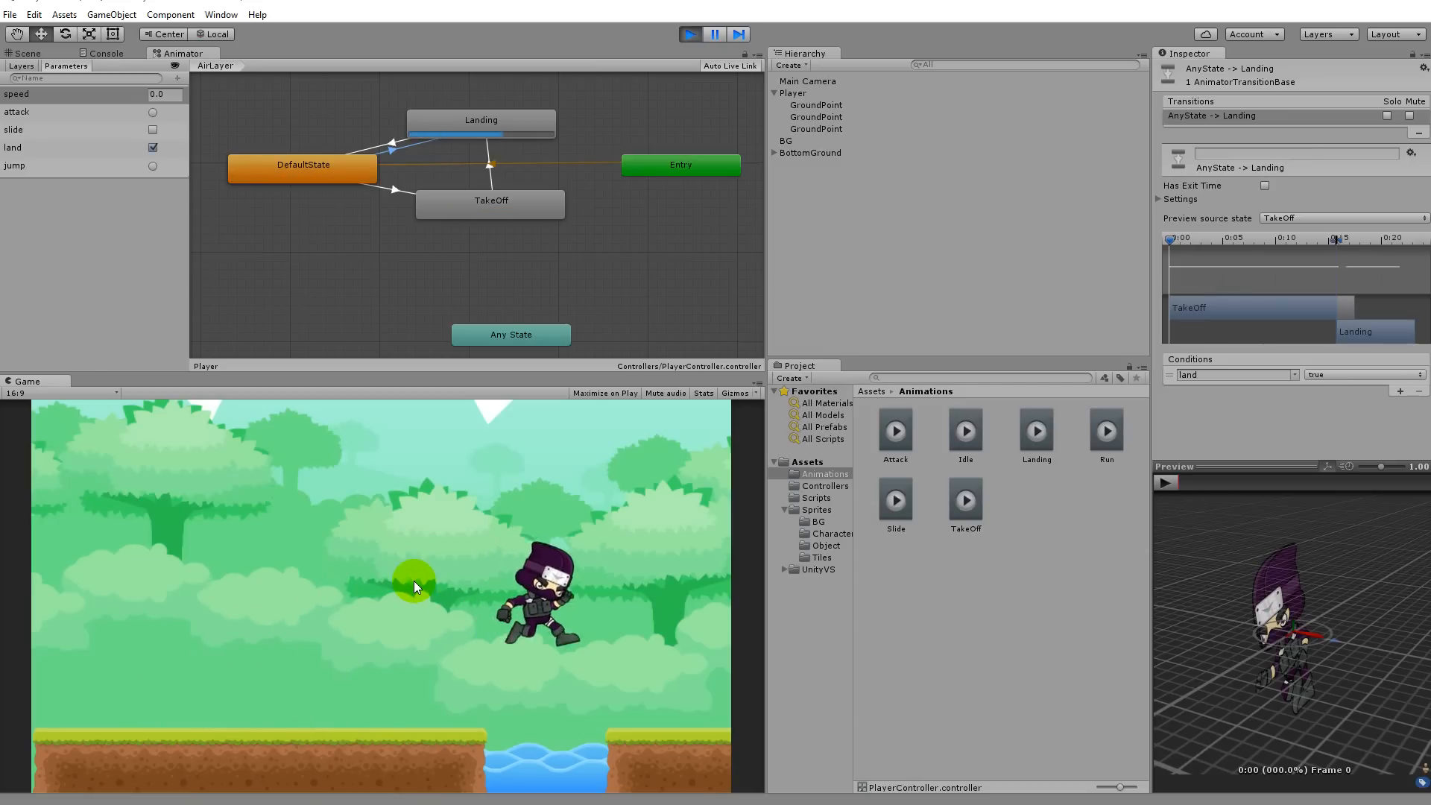
pyautogui.press('space')
pyautogui.press('Left')
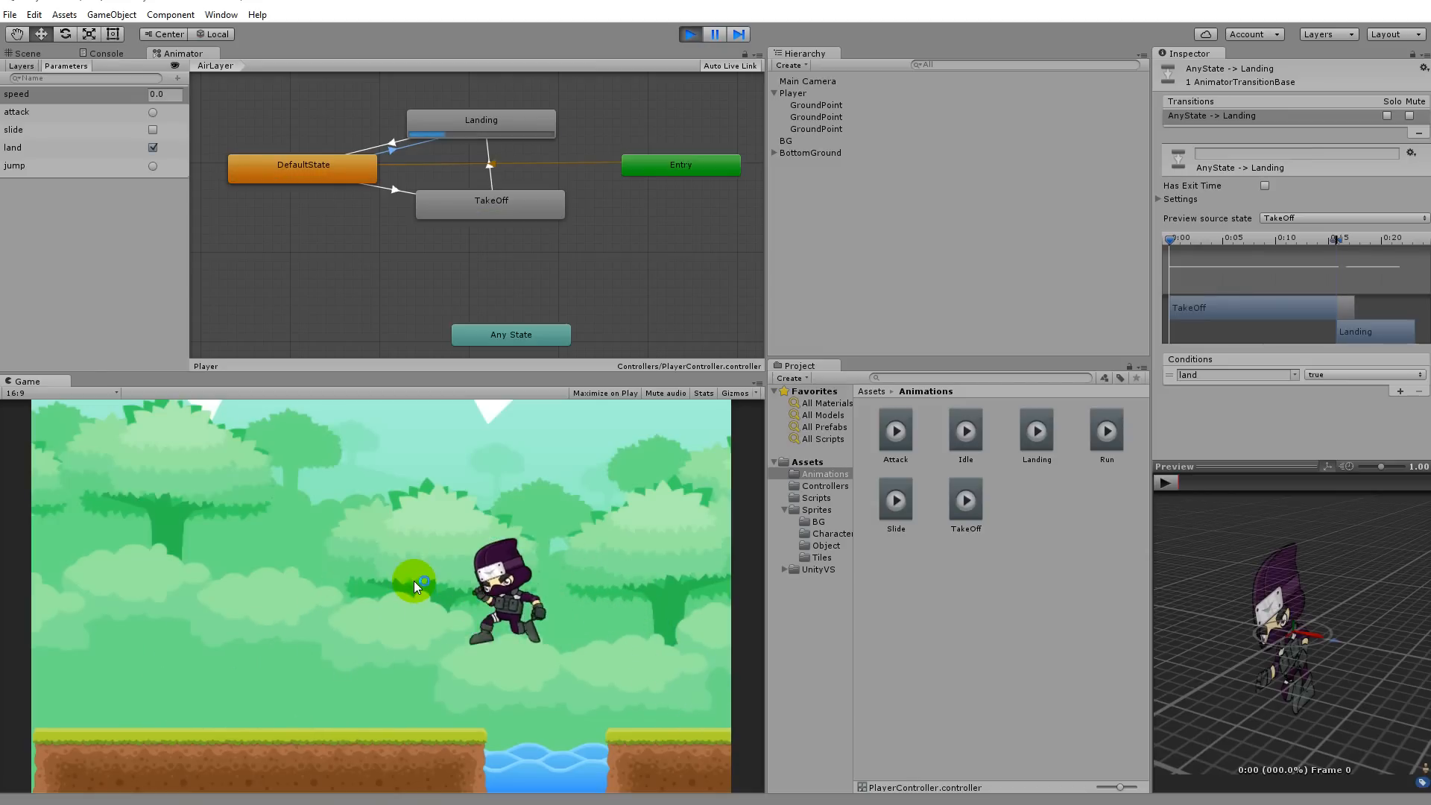
pyautogui.press('Right')
pyautogui.press('Left')
pyautogui.press('space')
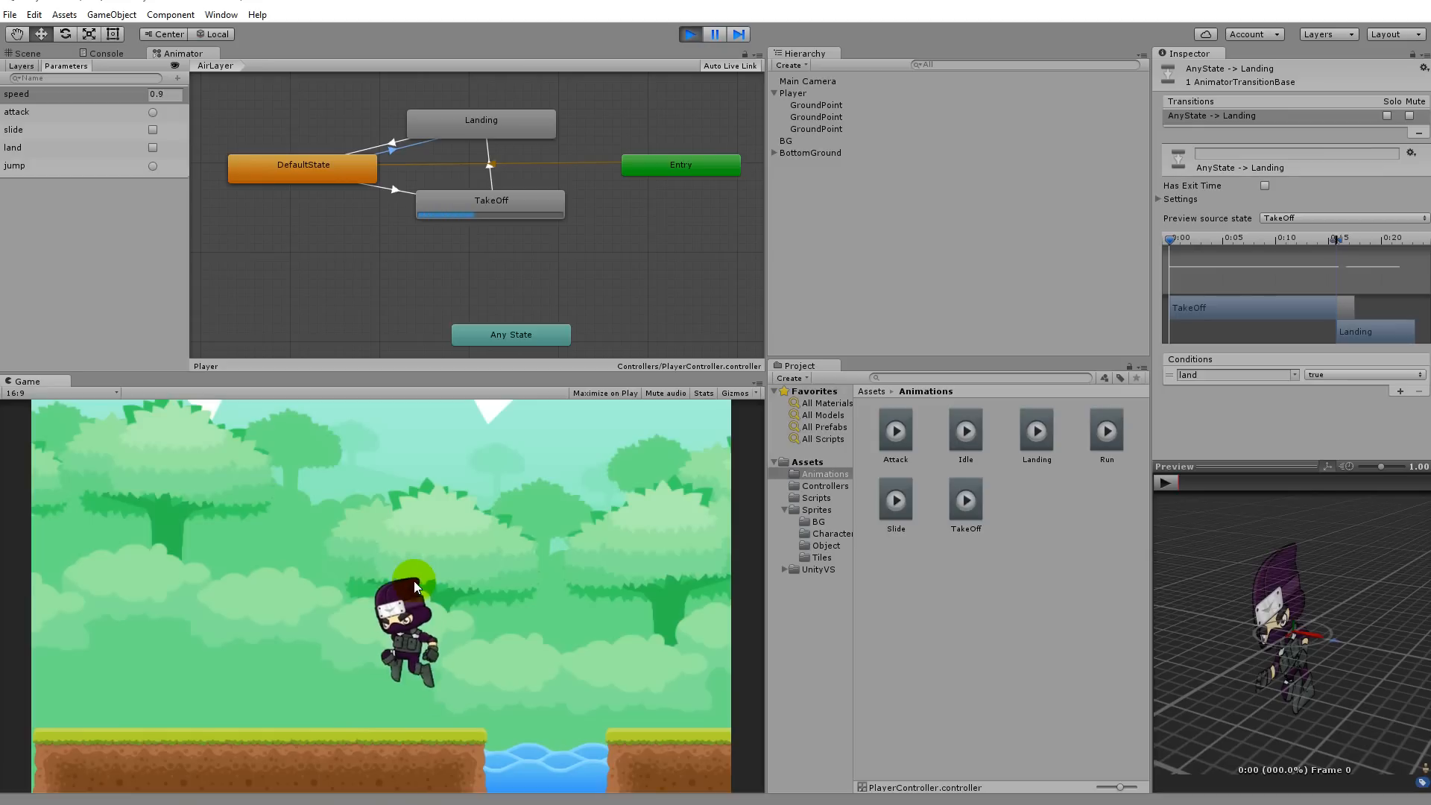
pyautogui.press('Right')
pyautogui.press('Right')
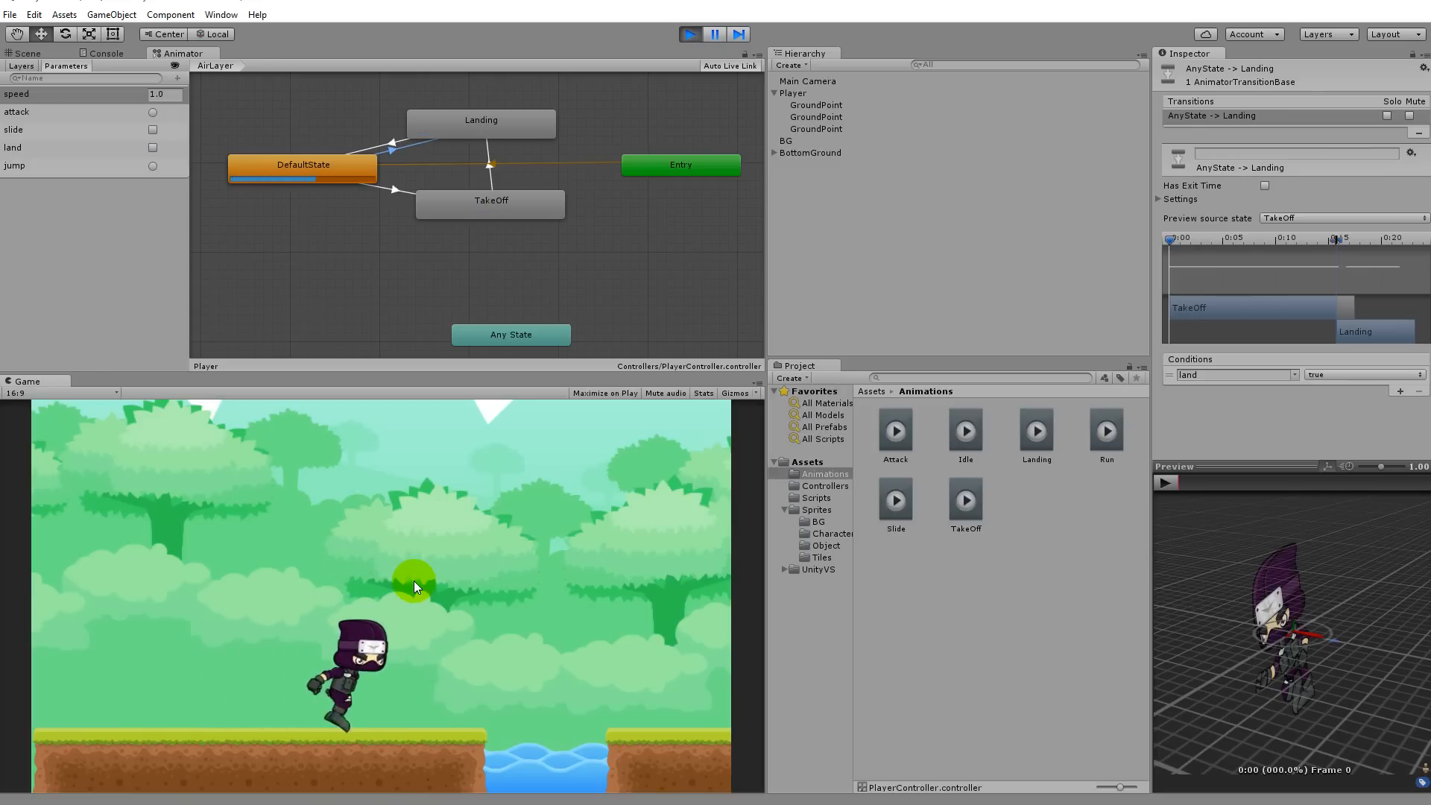
pyautogui.press('space')
pyautogui.press('Left')
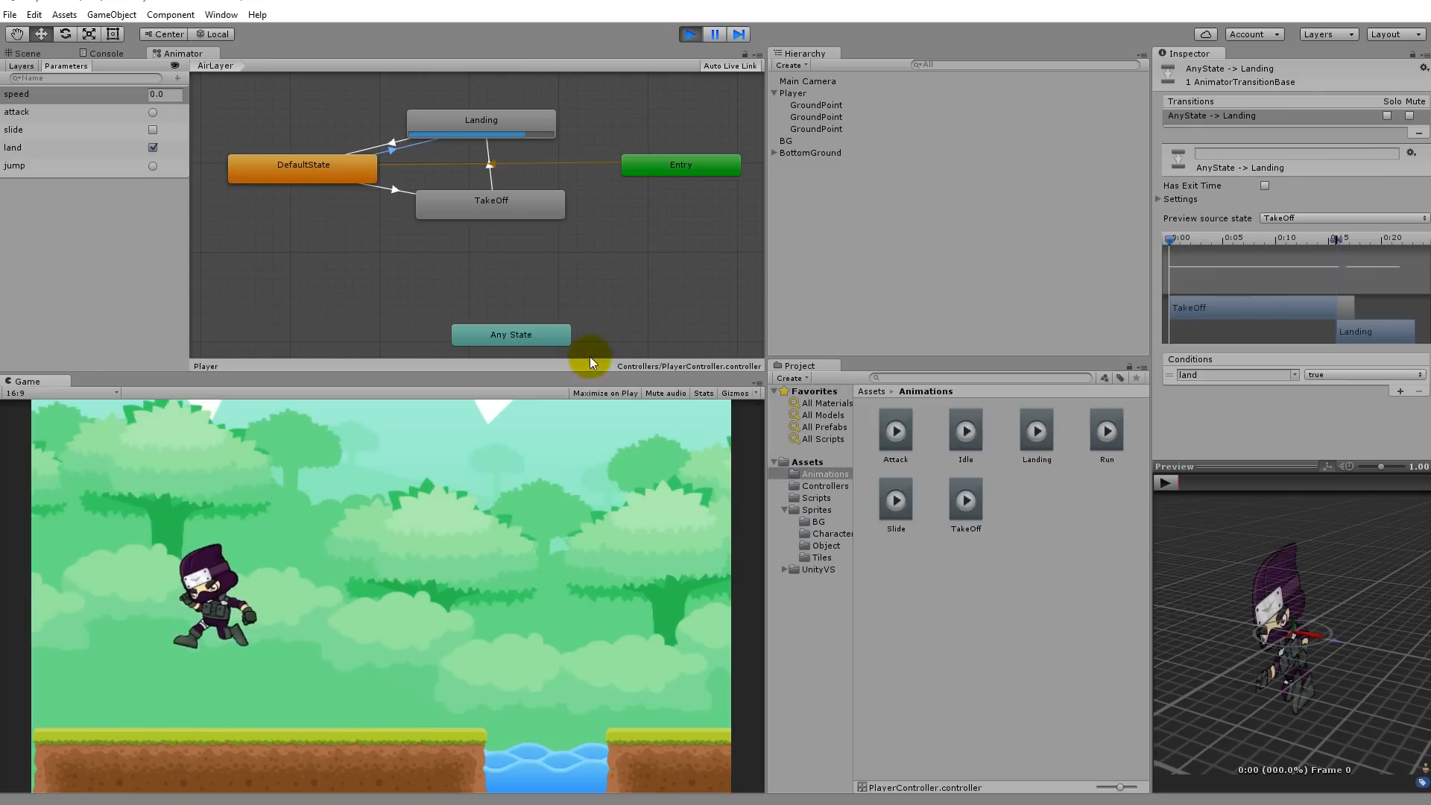
pyautogui.click(690, 34)
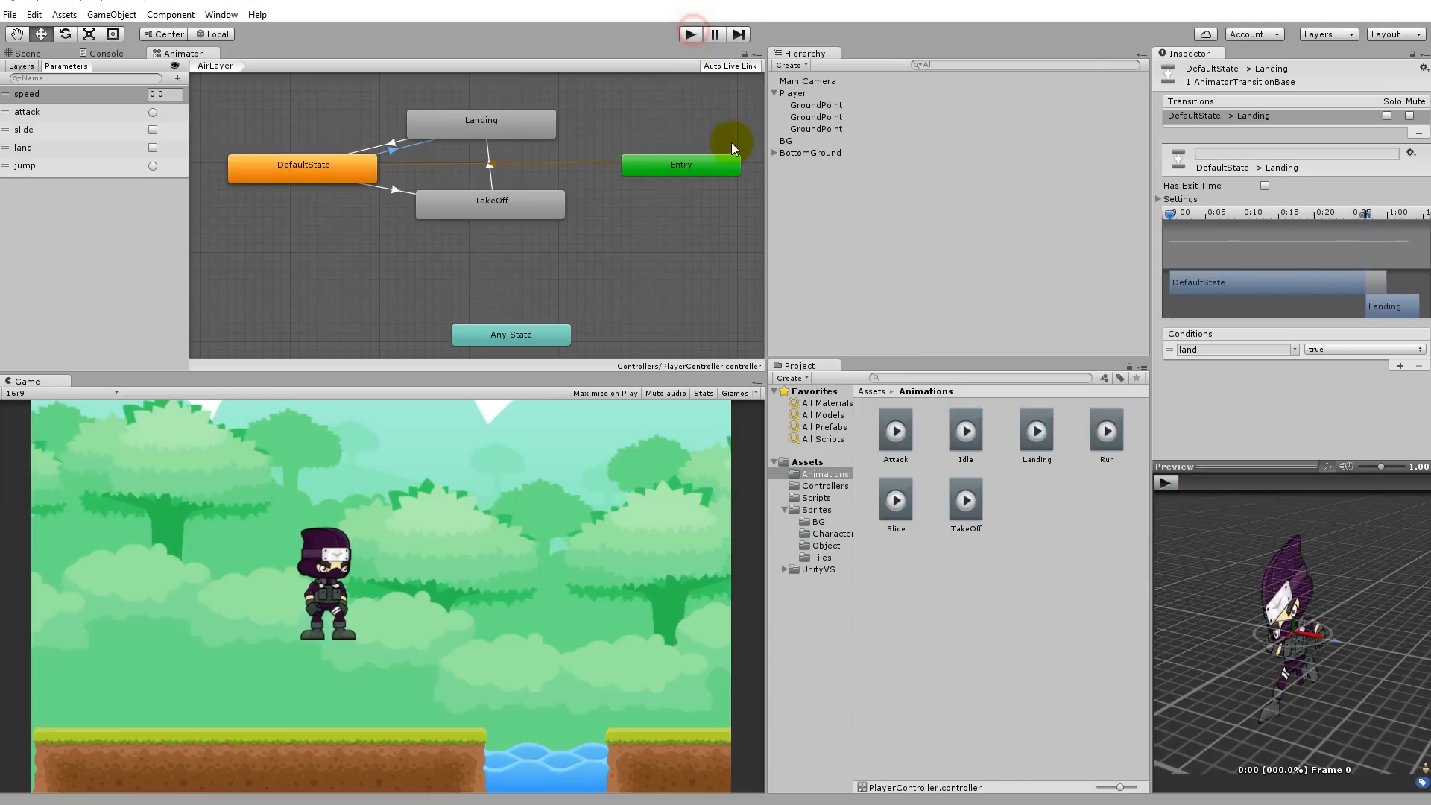
# Inspect the TakeOff animation clip and set the AirLayer's TakeOff state speed to 0.5
pyautogui.click(969, 496)
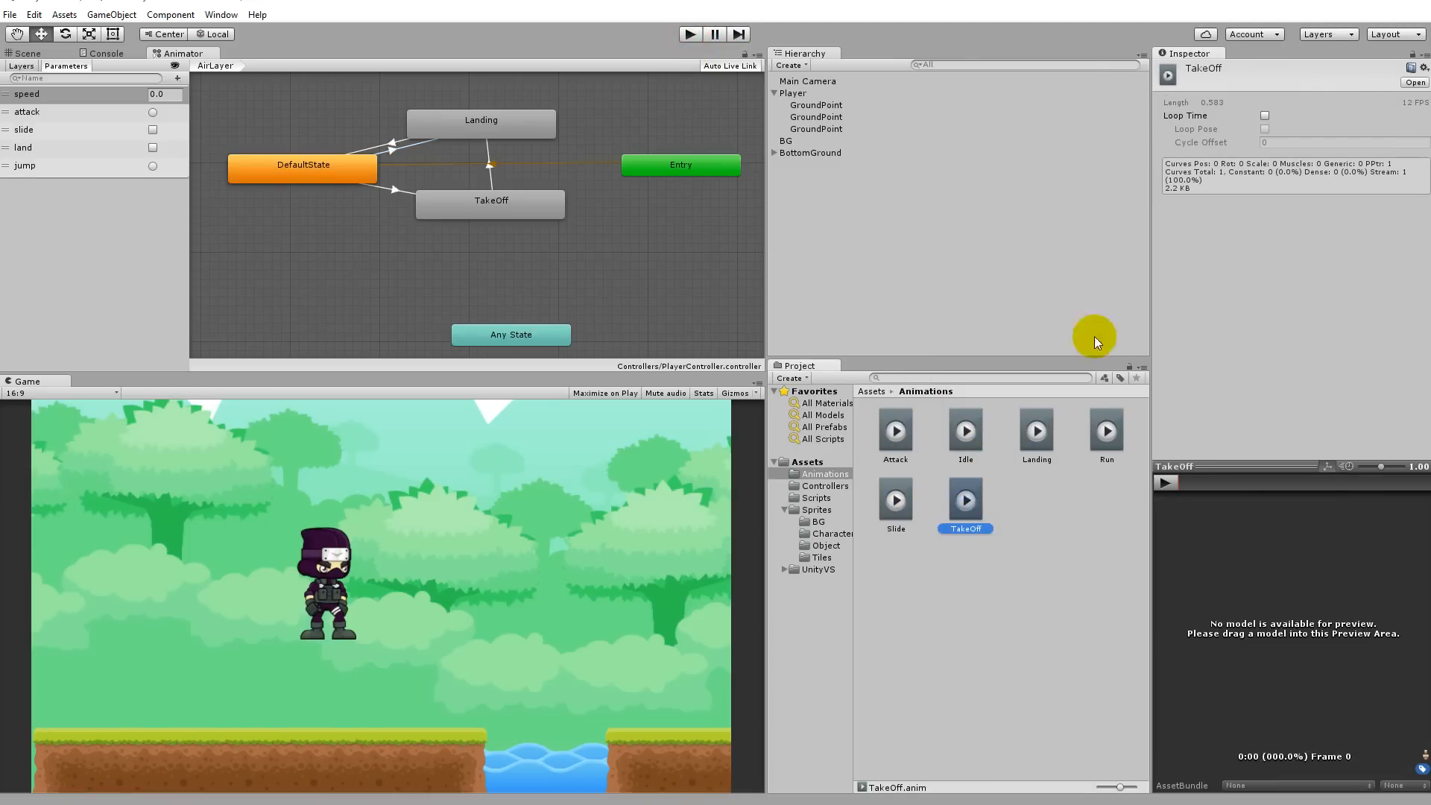
pyautogui.moveTo(492, 202); pyautogui.dragTo(496, 211)
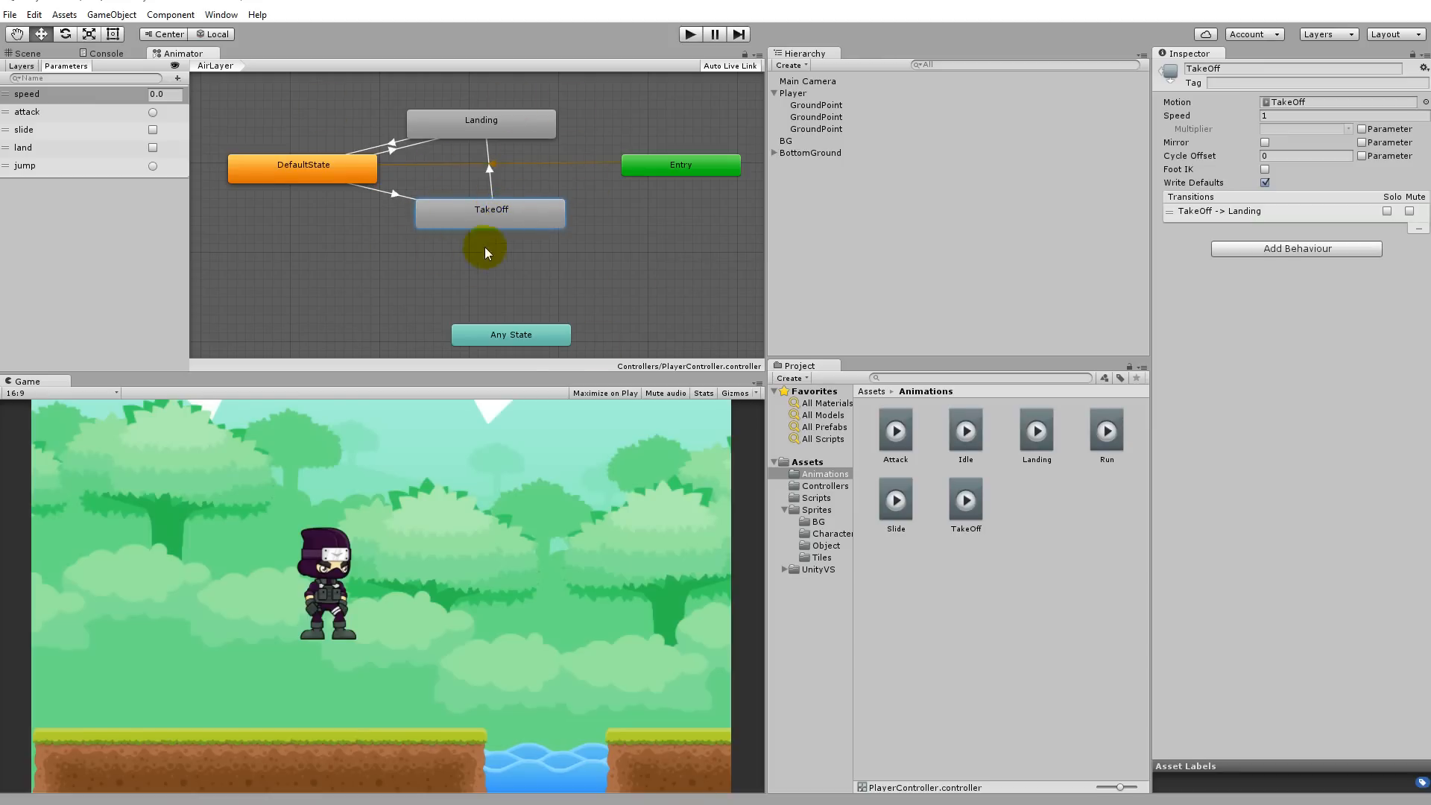
pyautogui.click(532, 212)
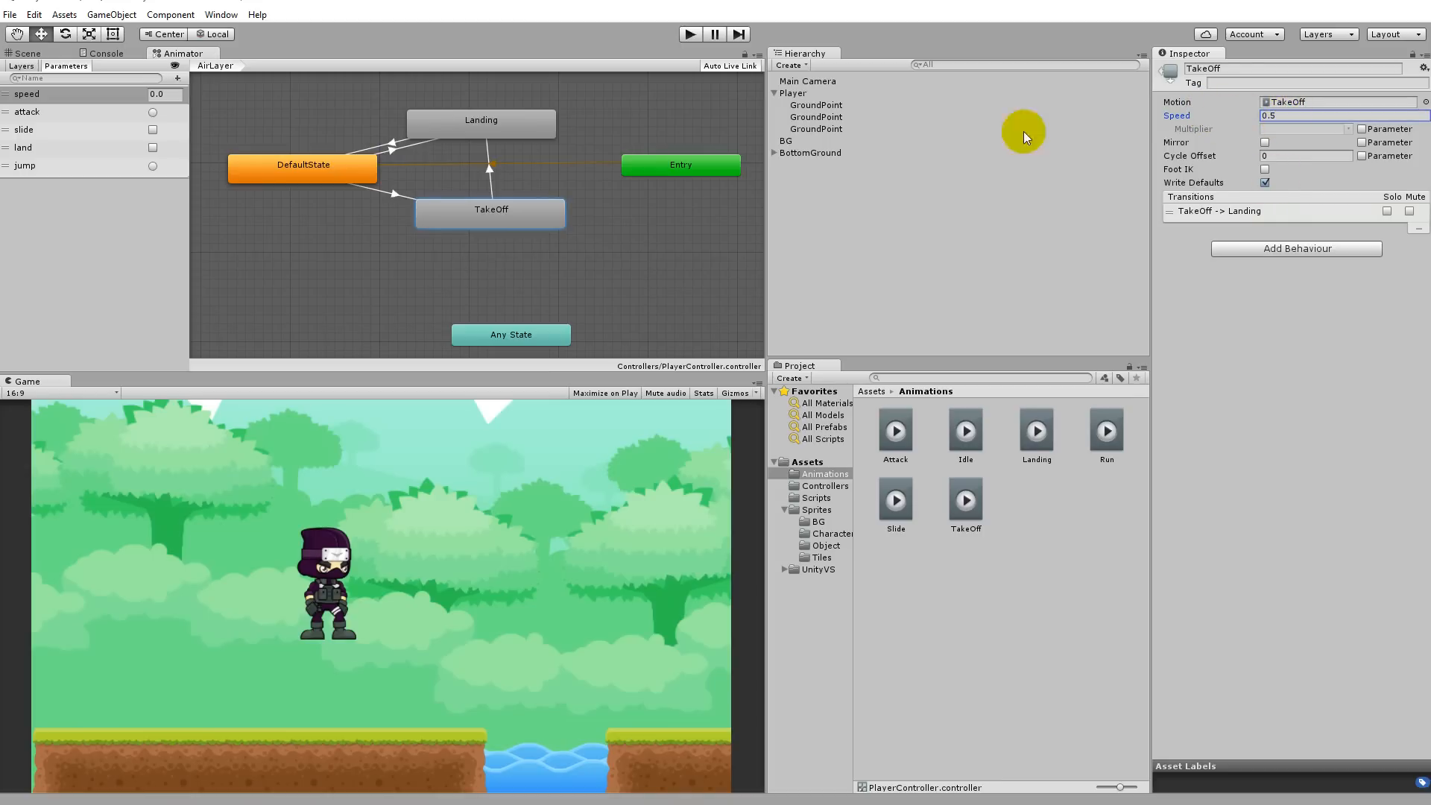
# Play the game and test running jumps in both directions with the TakeOff state speed at 0.5
pyautogui.click(691, 33)
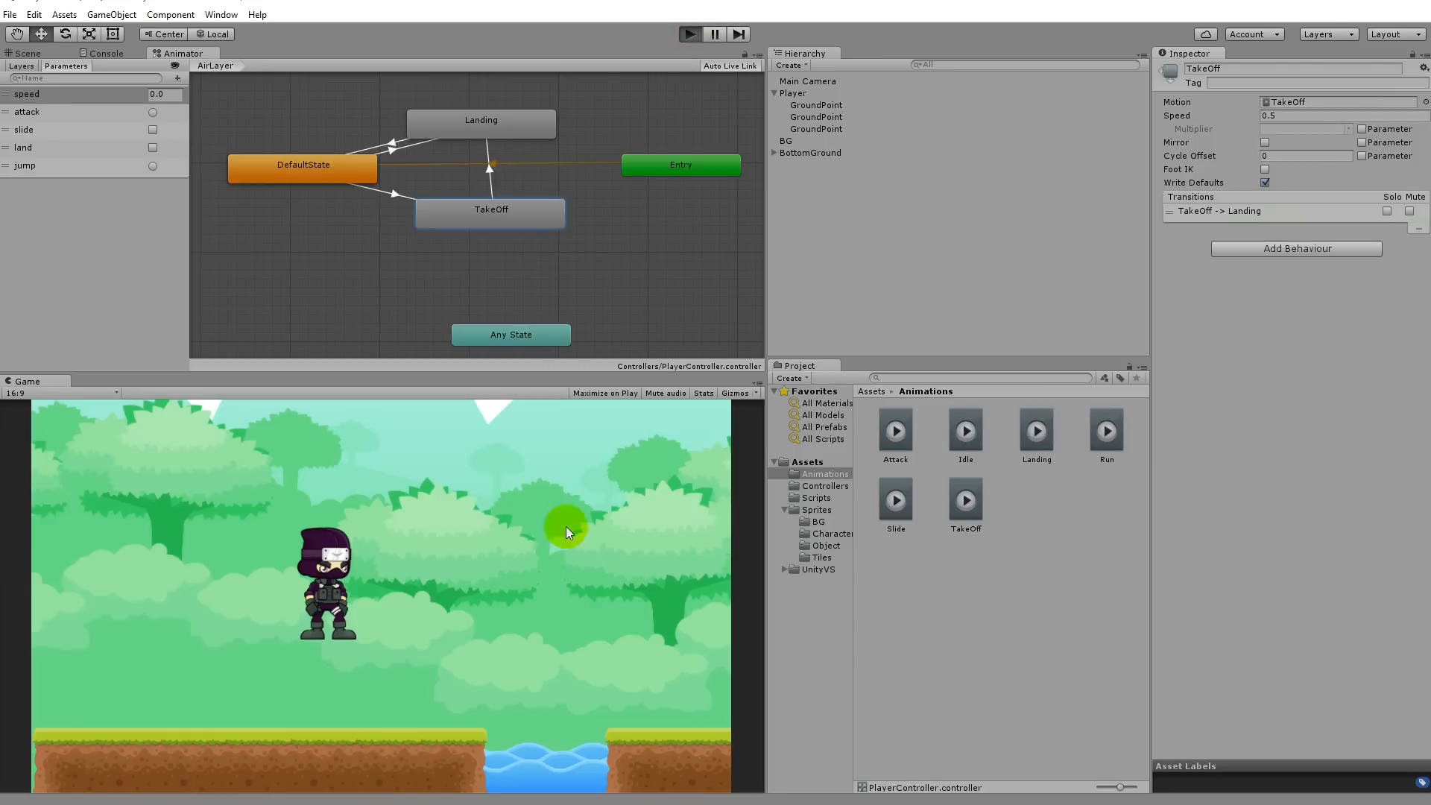
pyautogui.press('Right')
pyautogui.press('Left')
pyautogui.press('space')
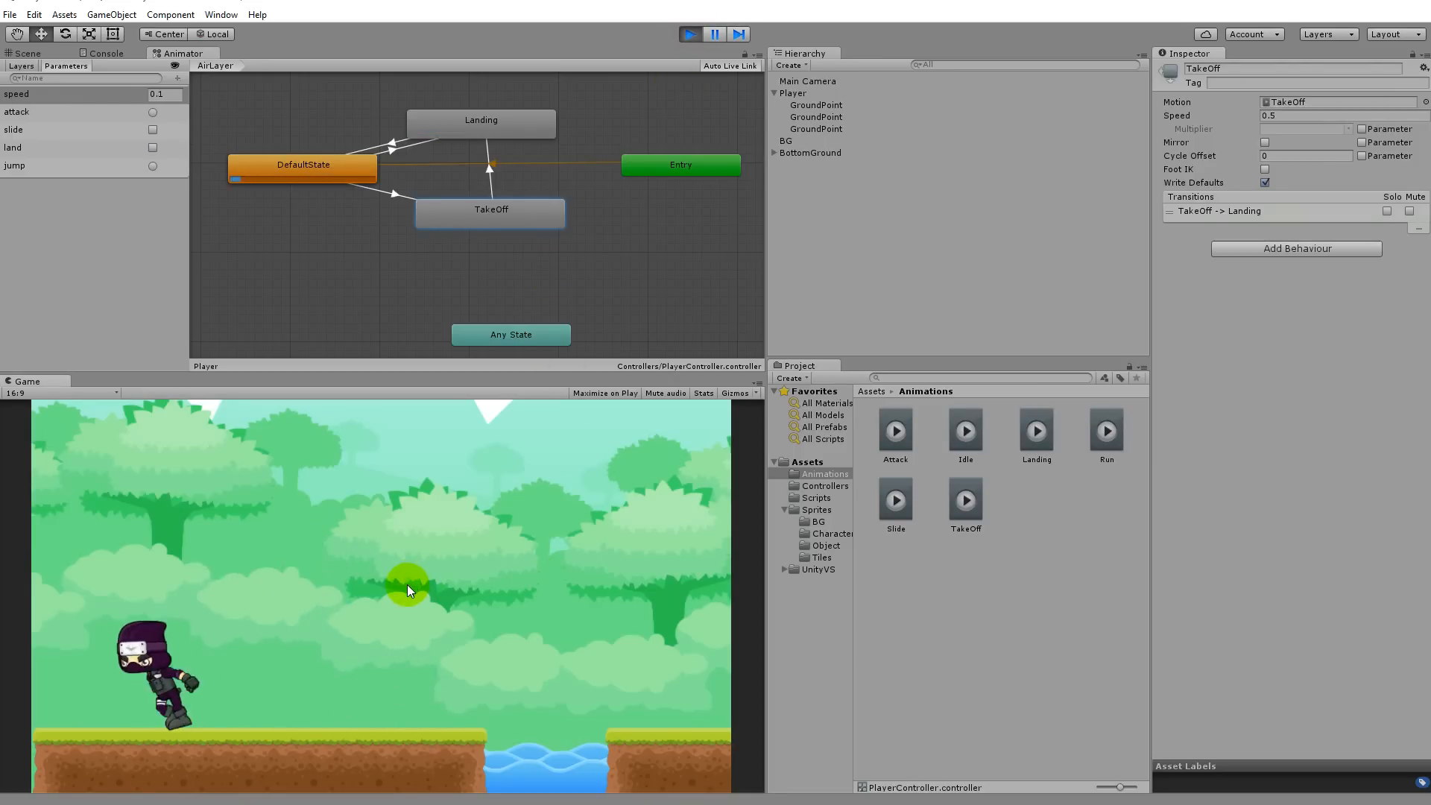
pyautogui.press('space')
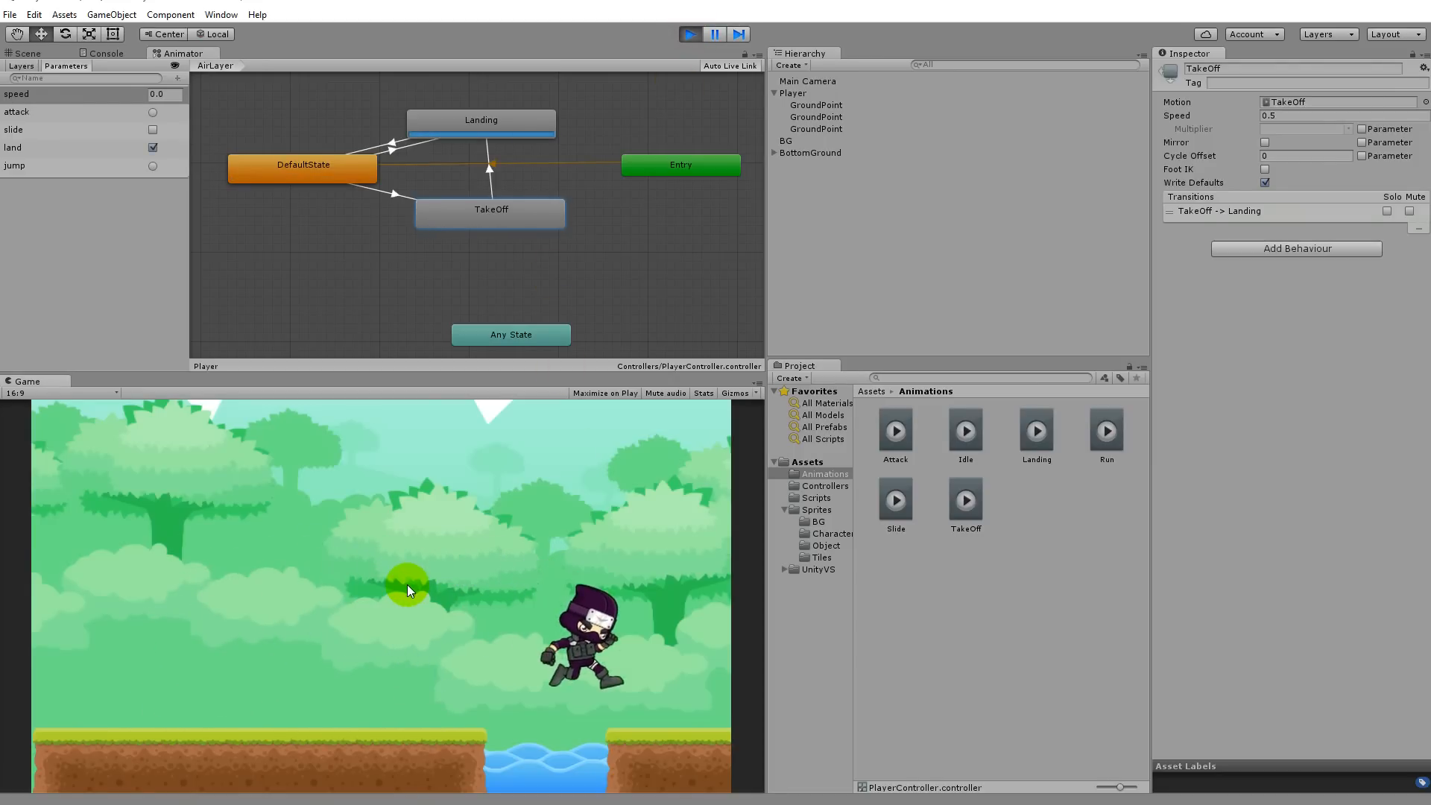
pyautogui.press('space')
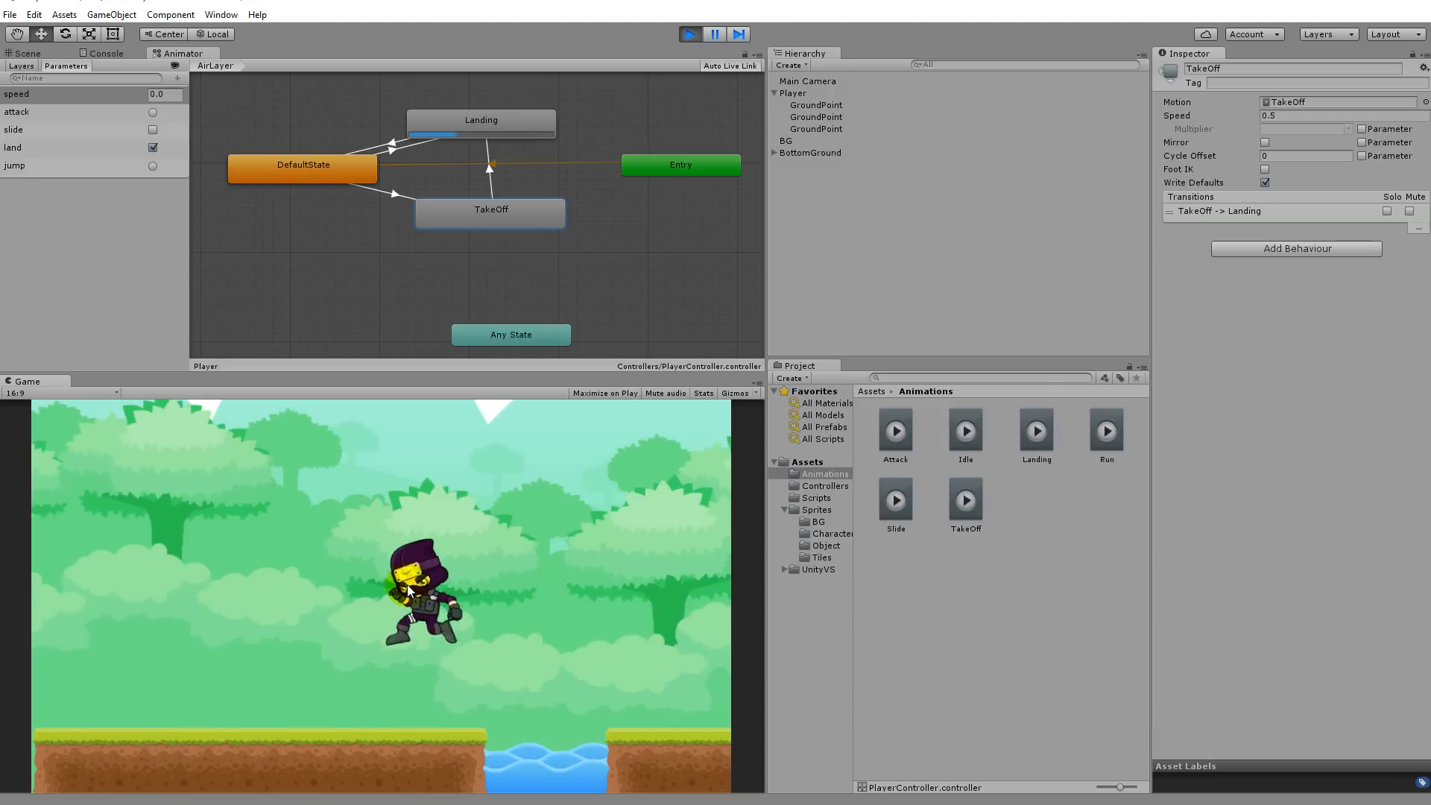
# Stop the game, set the TakeOff state's speed to 0.25, and test several running jumps in play mode
pyautogui.click(690, 34)
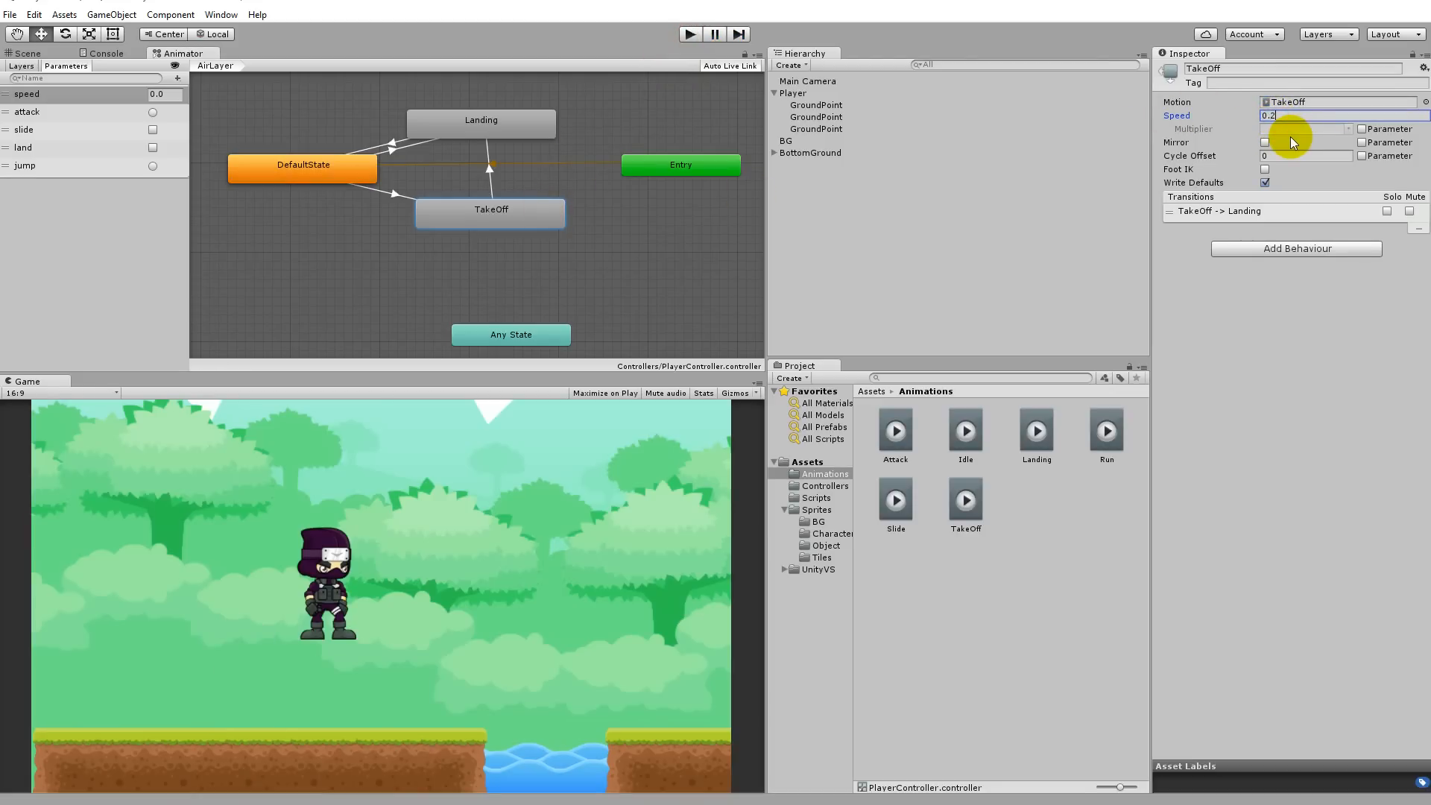
pyautogui.click(696, 35)
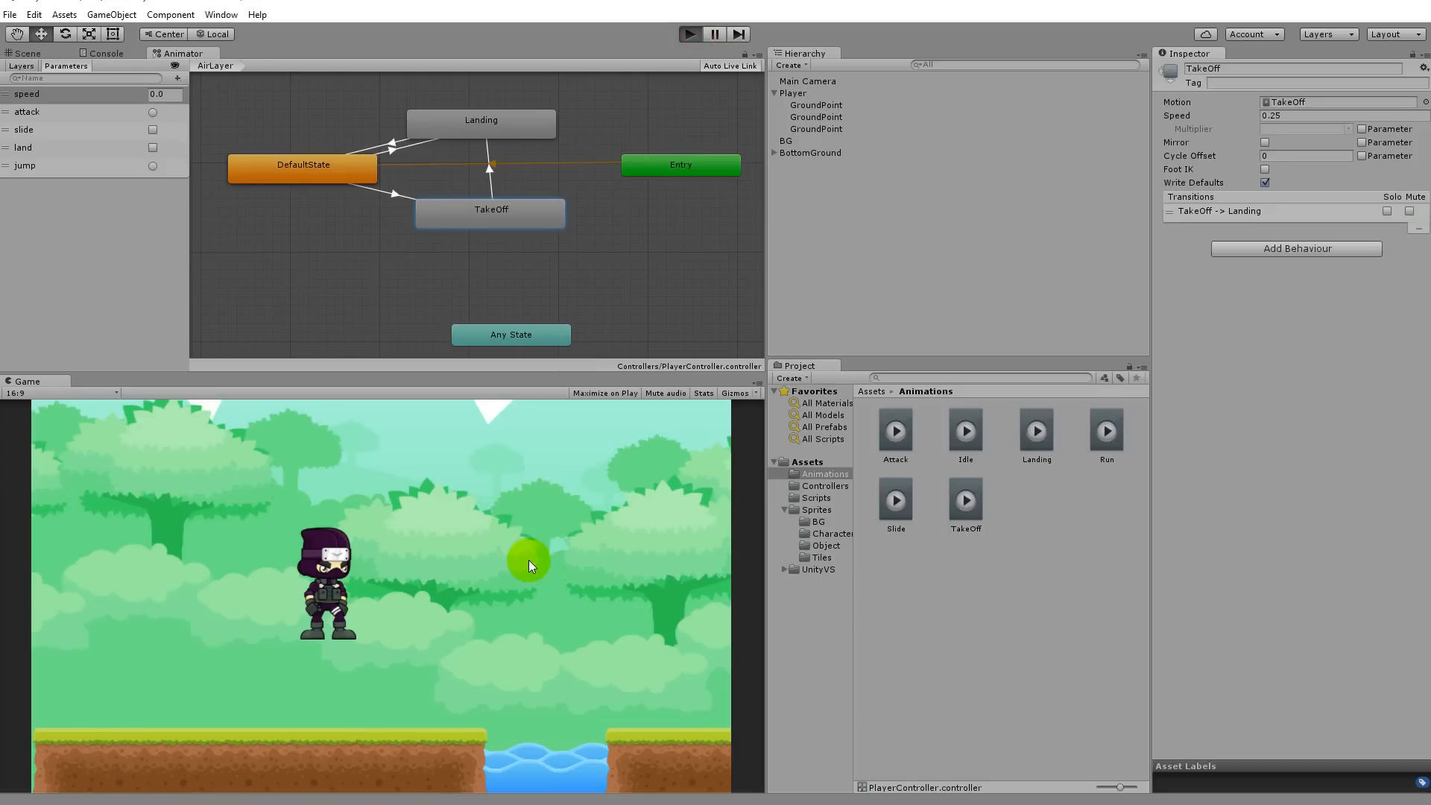
pyautogui.press('Right')
pyautogui.press('space')
pyautogui.press('Left')
pyautogui.press('space')
pyautogui.press('Left')
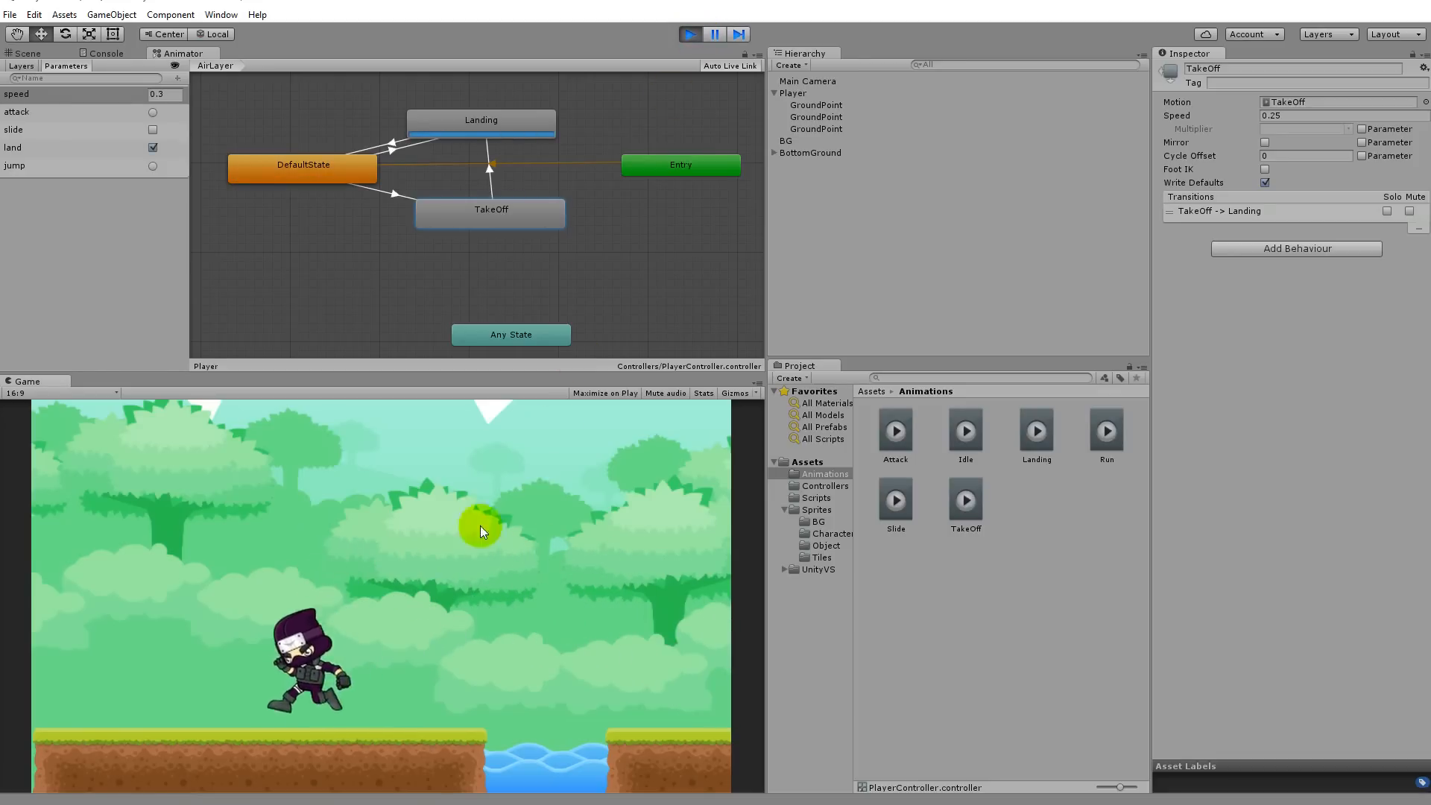
pyautogui.press('space')
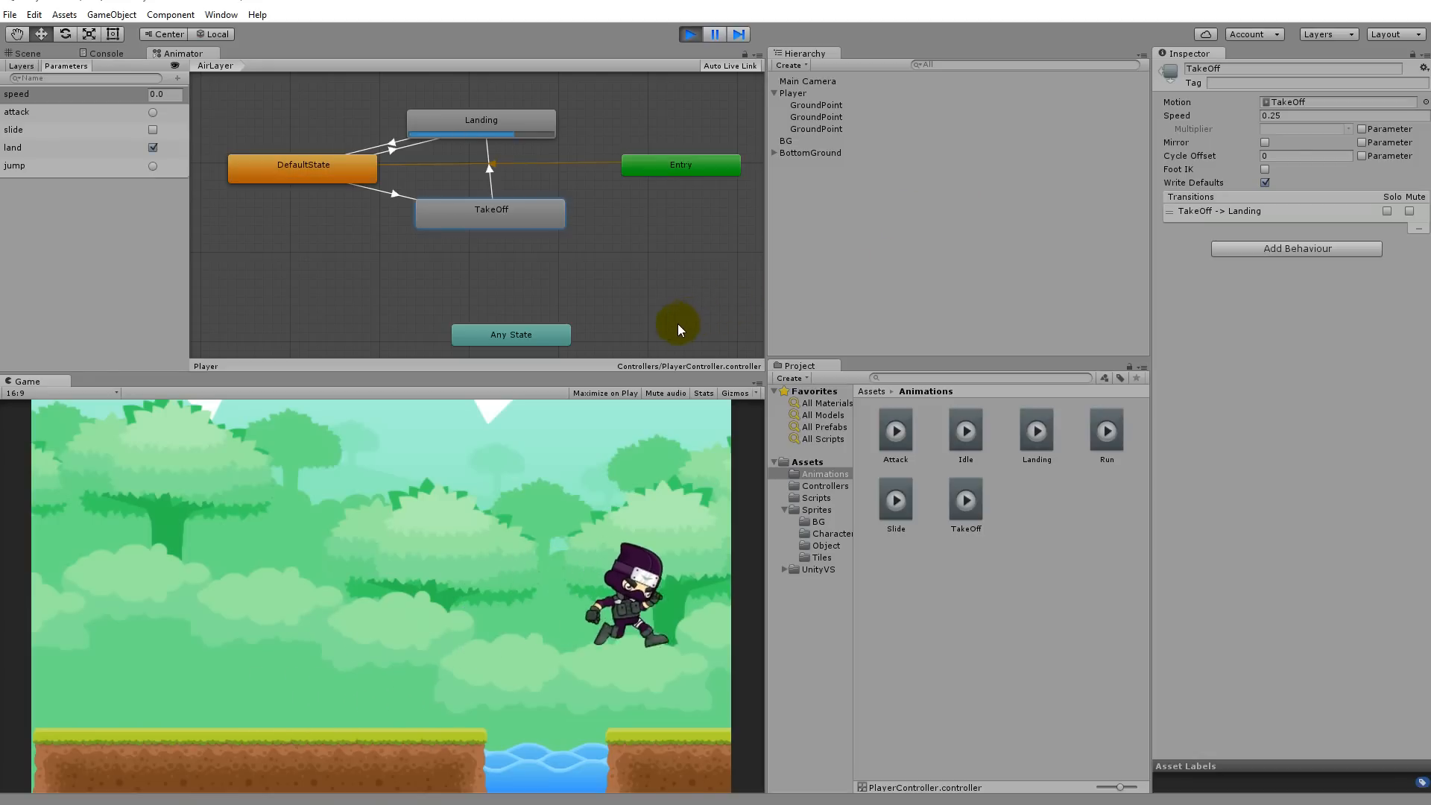
pyautogui.press('space')
pyautogui.press('Left')
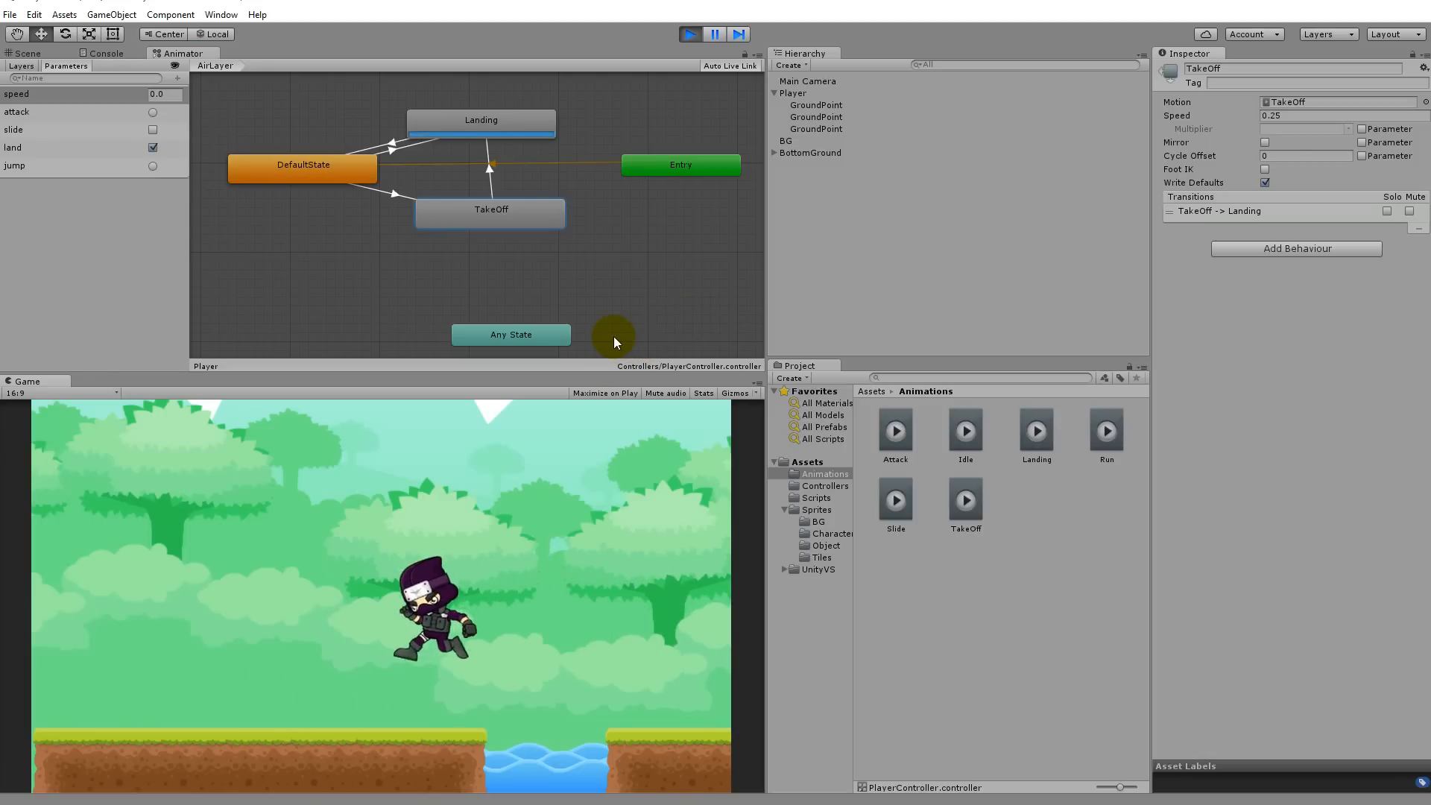
pyautogui.press('space')
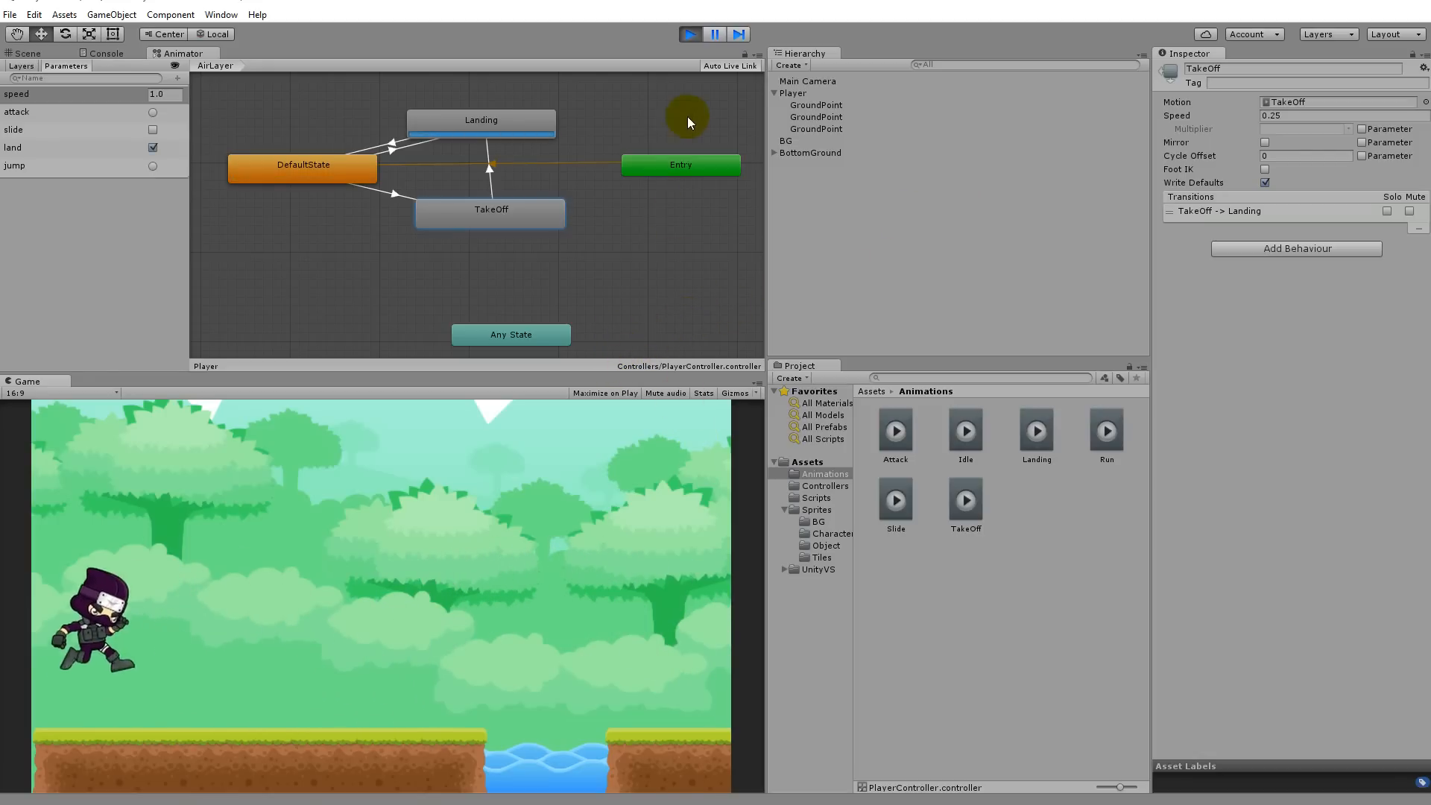
# Stop the game, set the TakeOff state's speed to 1.5, and replay jumps in both directions
pyautogui.click(690, 34)
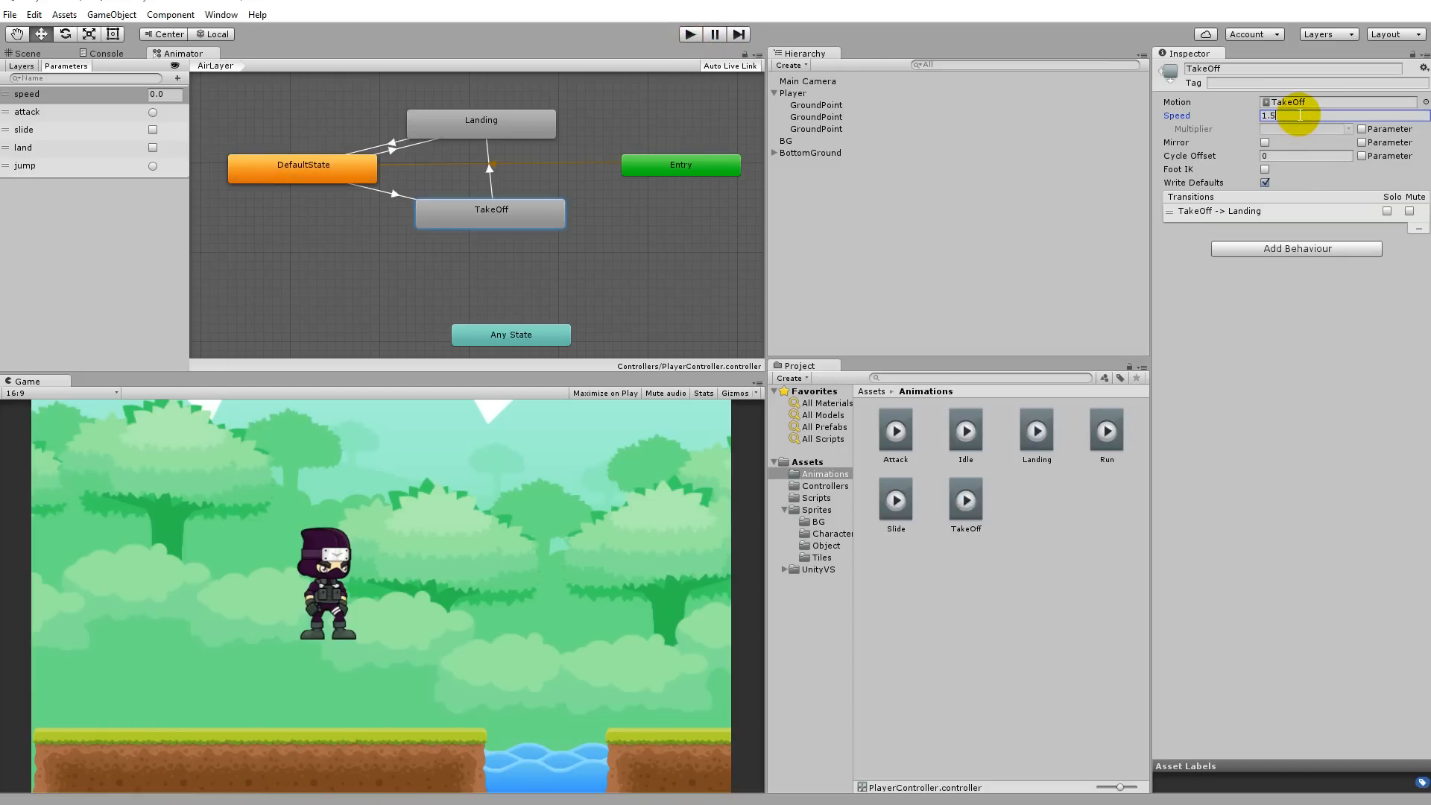
pyautogui.click(694, 33)
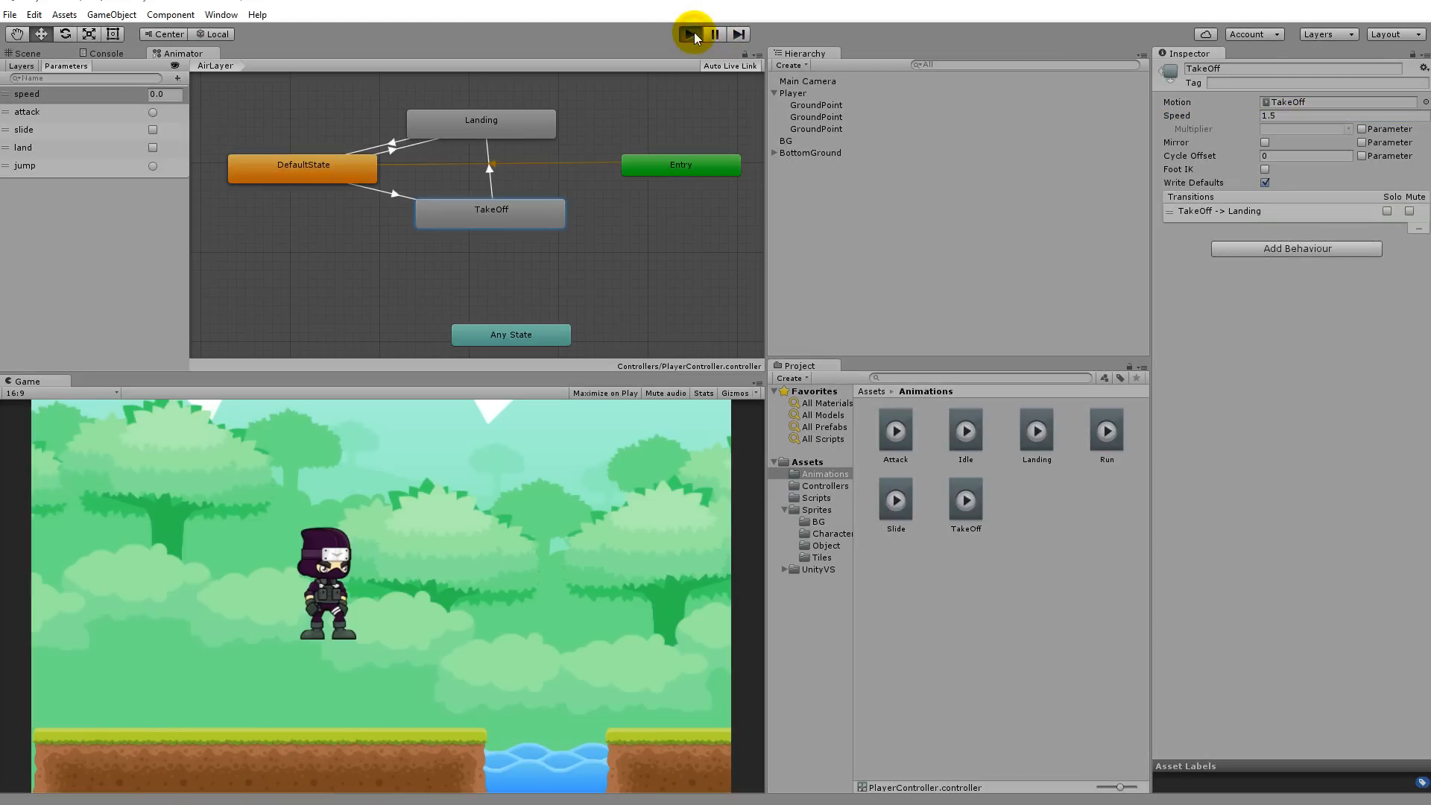
pyautogui.press('Left')
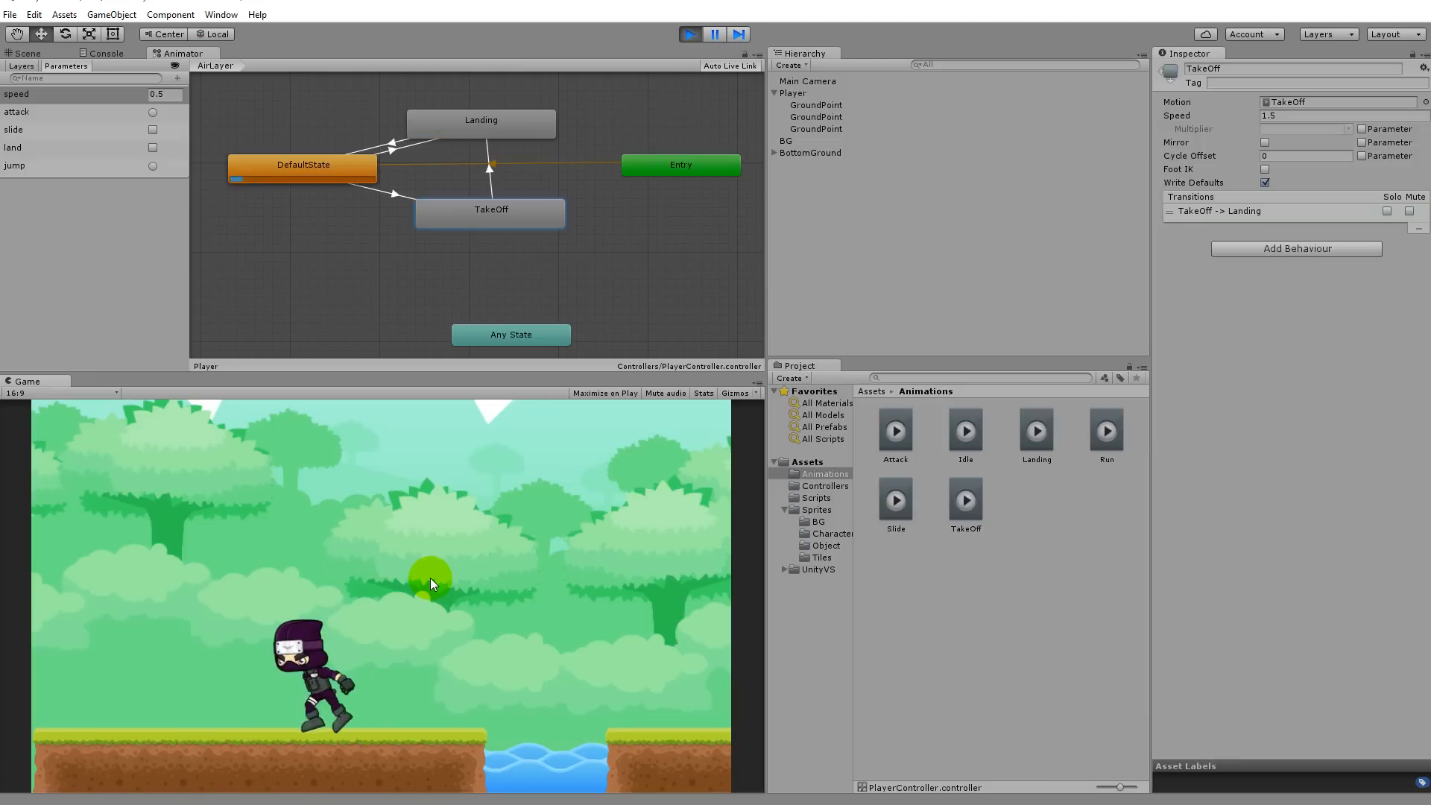
pyautogui.press('space')
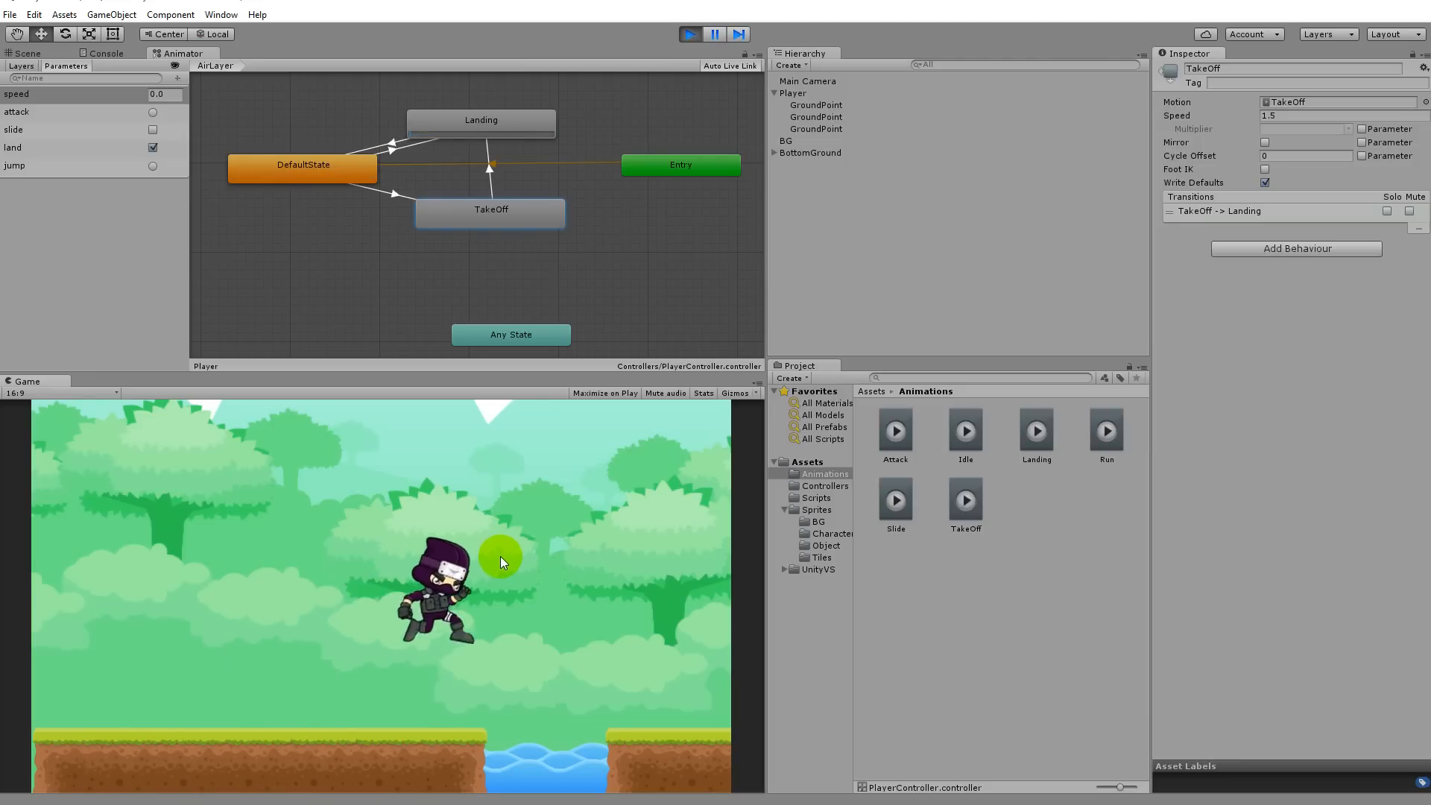
pyautogui.press('Left')
pyautogui.press('space')
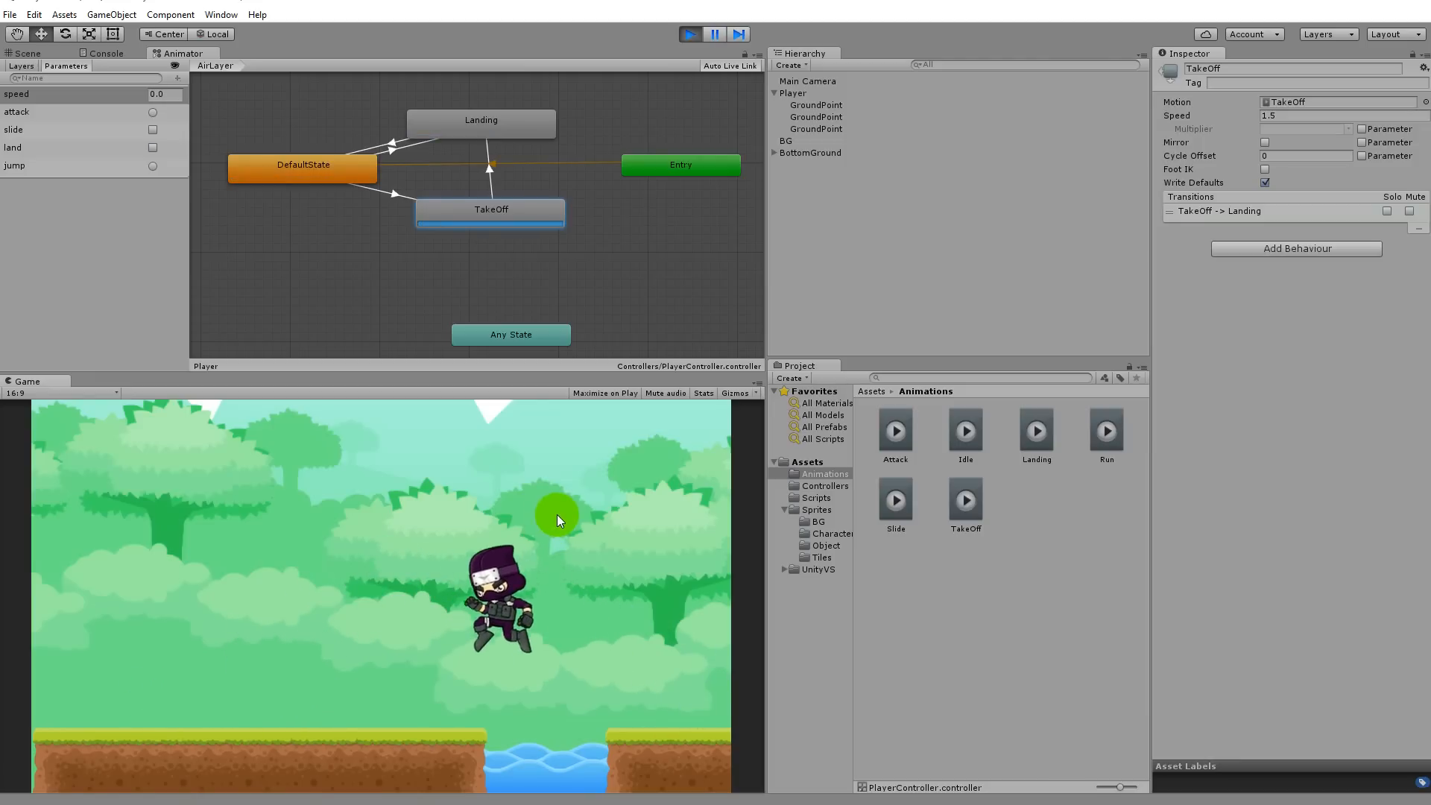
pyautogui.press('Right')
pyautogui.press('space')
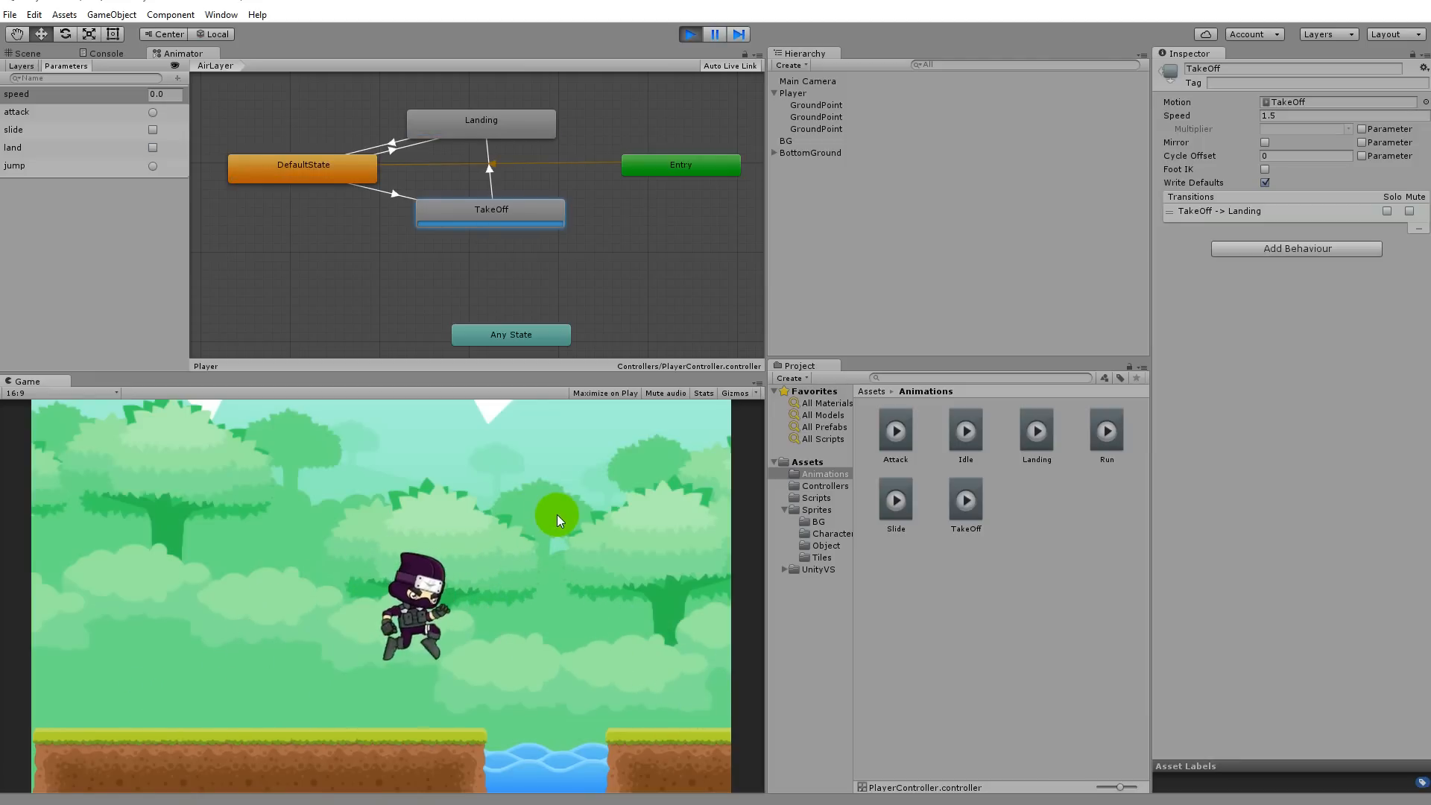
# Set the TakeOff state's speed to 2 during play, test repeated running jumps both ways, and stop the game
pyautogui.click(1302, 115)
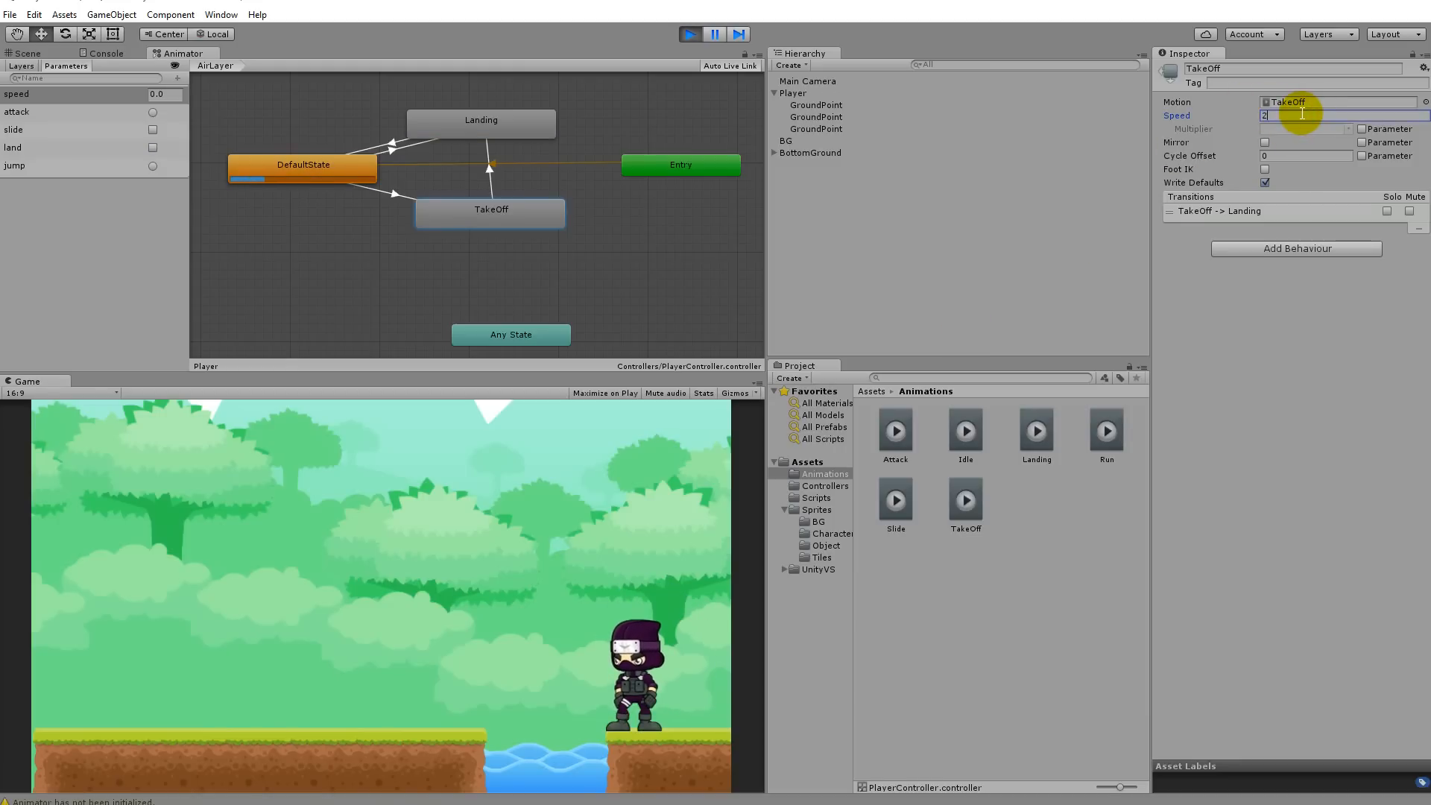
pyautogui.click(551, 462)
pyautogui.press('Left')
pyautogui.press('space')
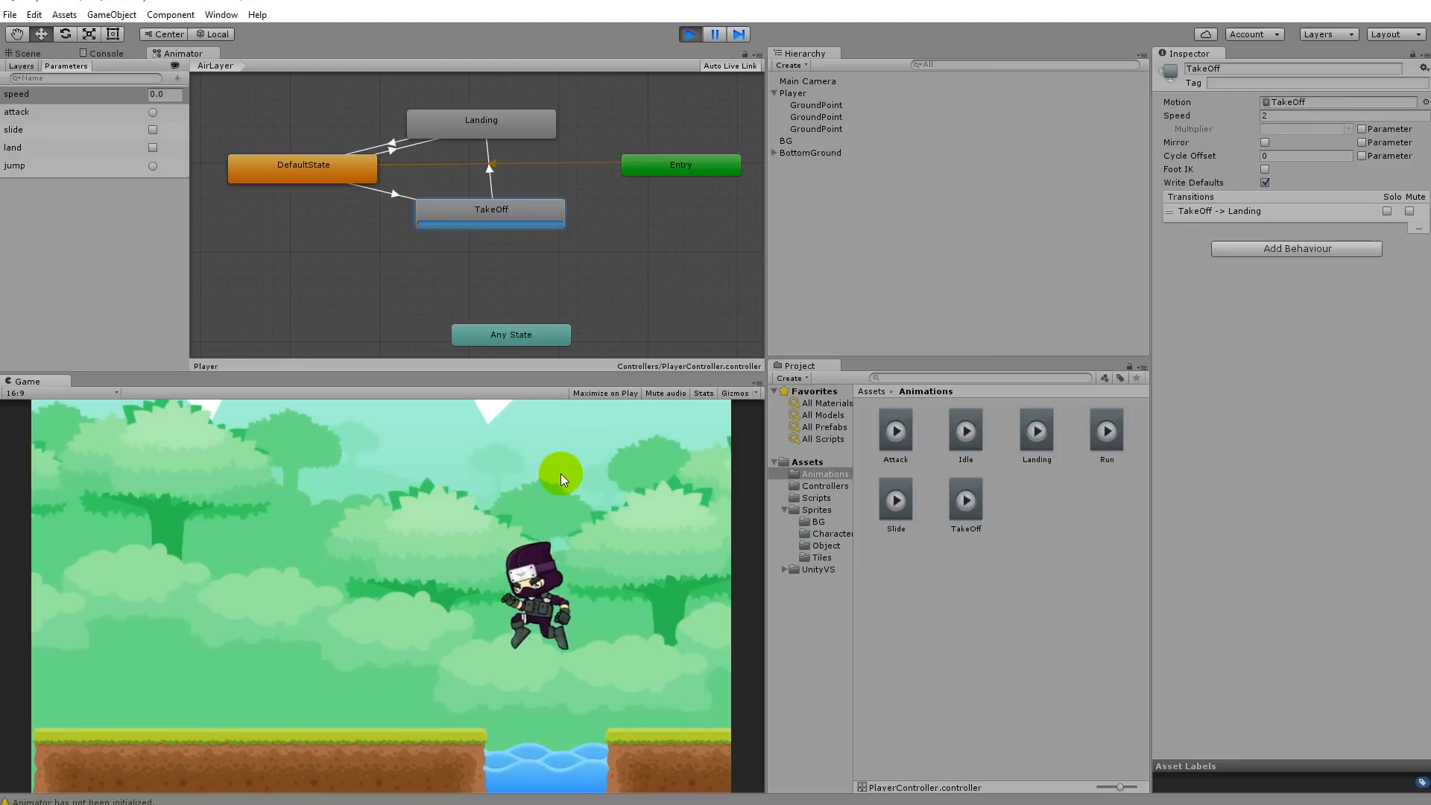
pyautogui.press('space')
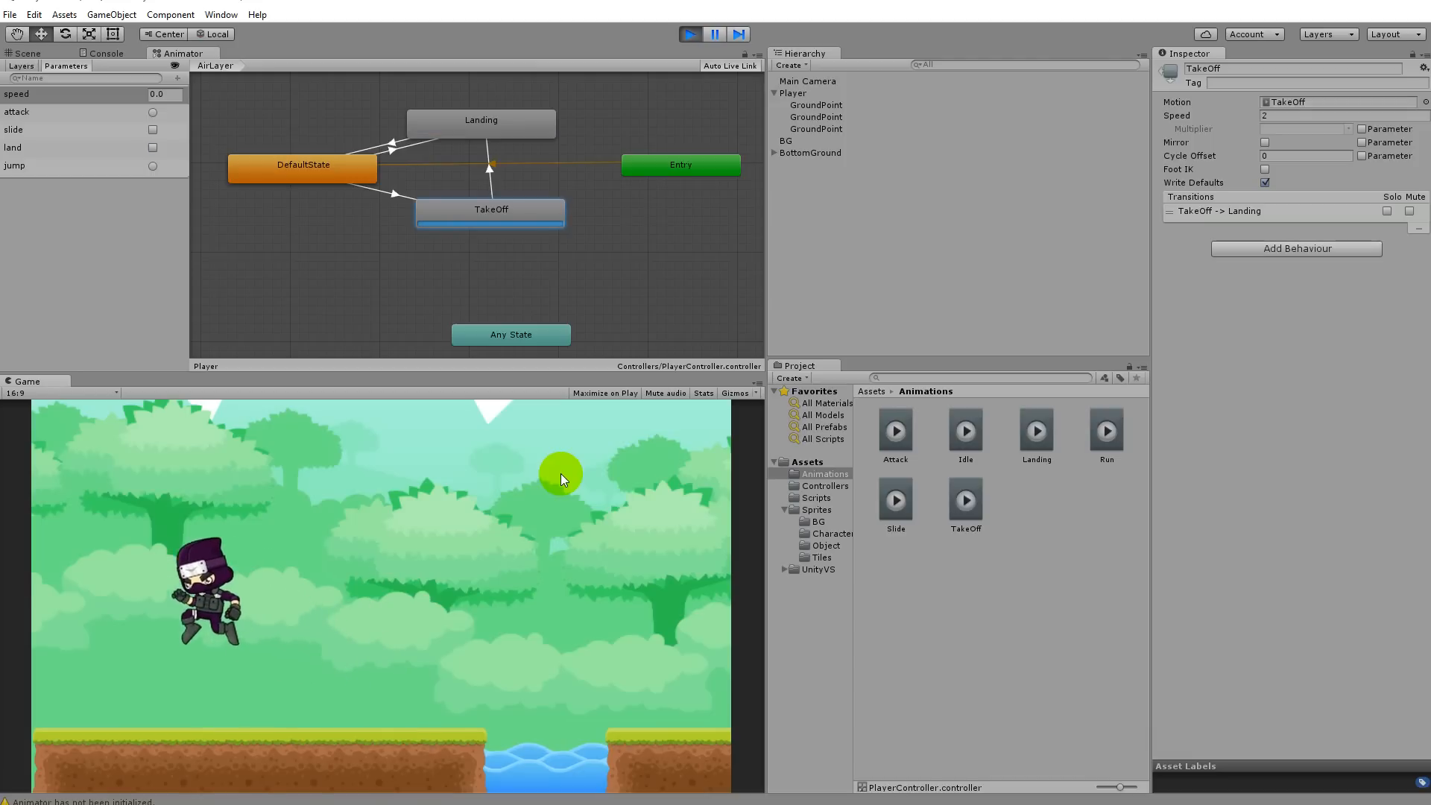
pyautogui.press('Right')
pyautogui.press('space')
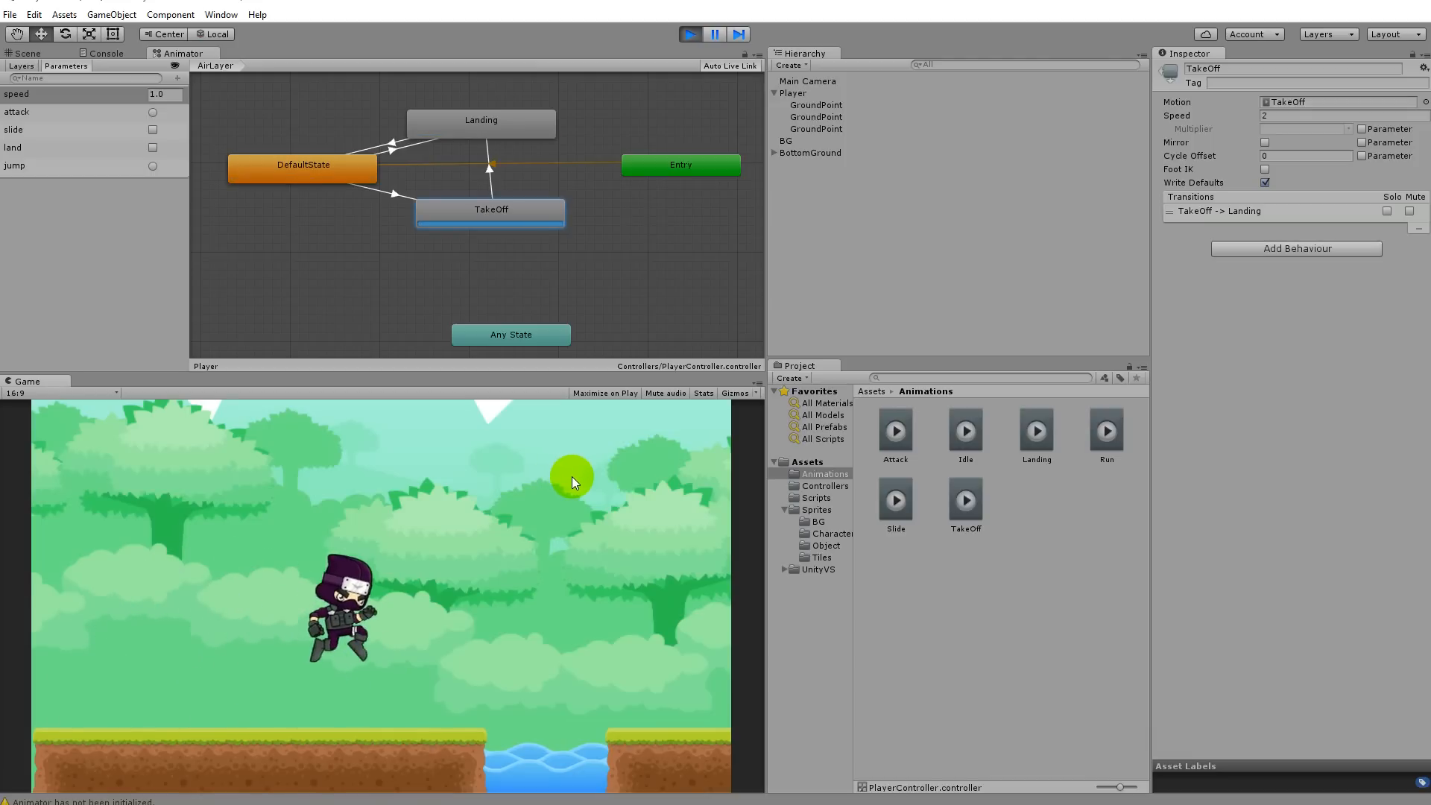
pyautogui.press('Left')
pyautogui.press('space')
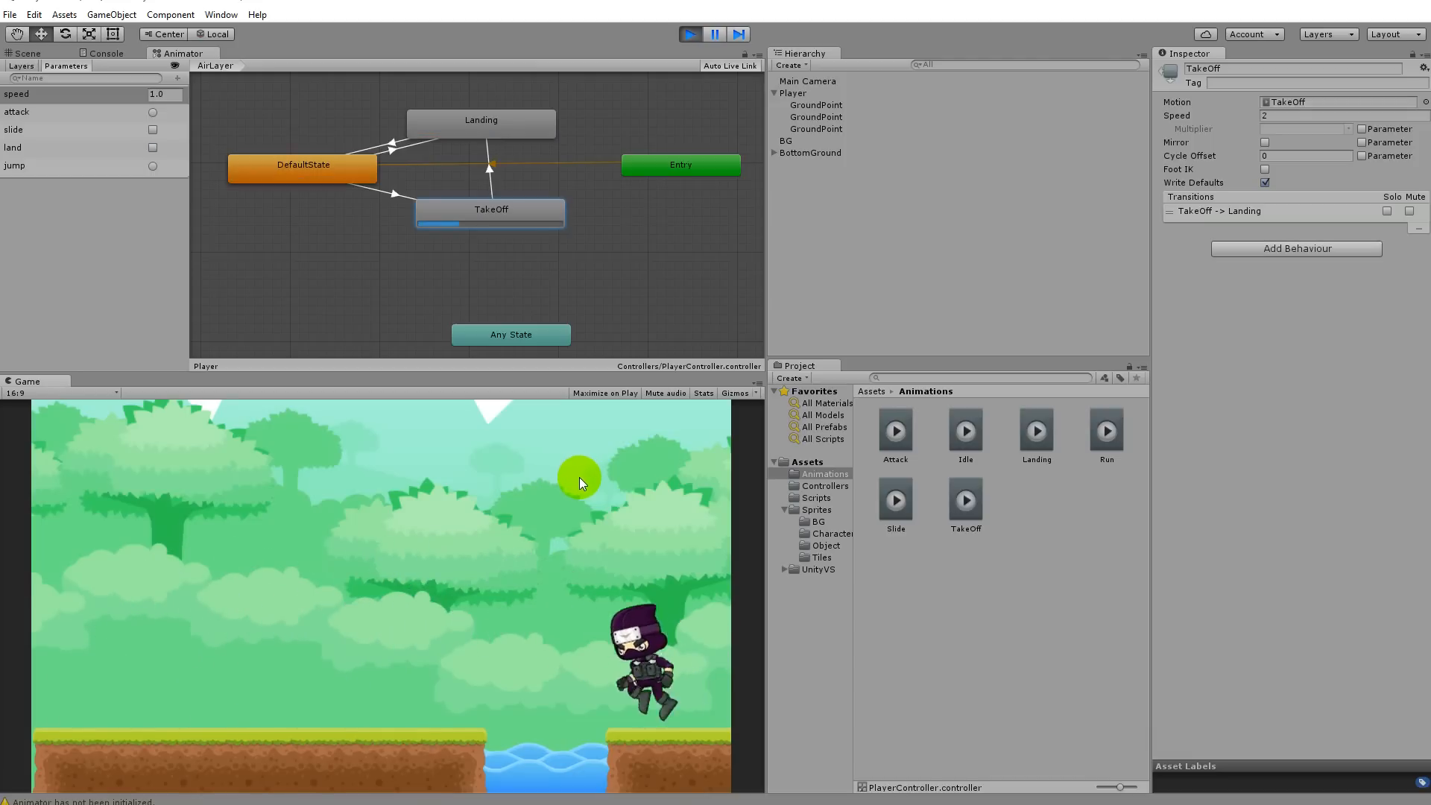
pyautogui.press('Right')
pyautogui.press('space')
pyautogui.press('space')
pyautogui.click(691, 34)
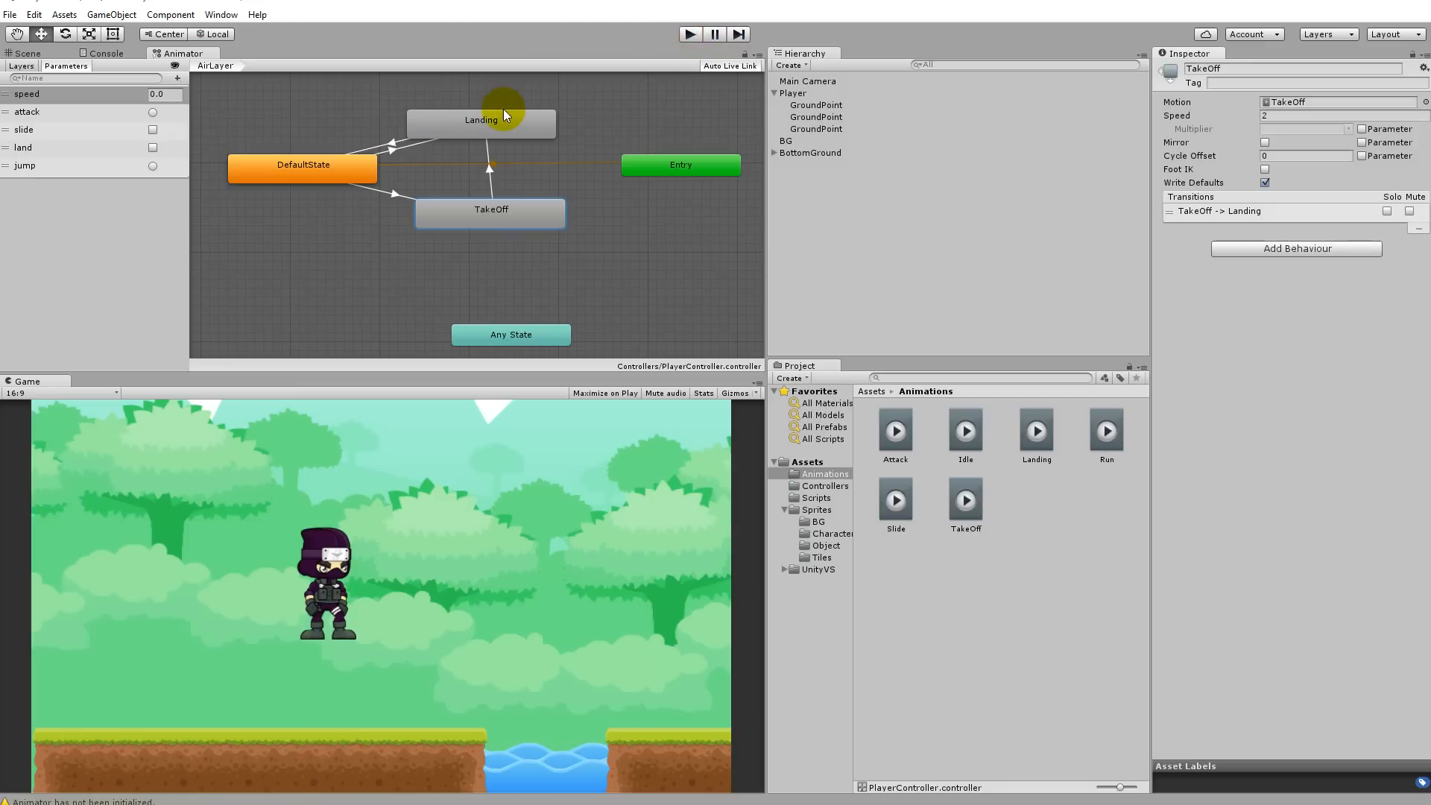
# Set the Landing state's speed to 2 and test repeated running jumps in both directions in play mode
pyautogui.click(501, 131)
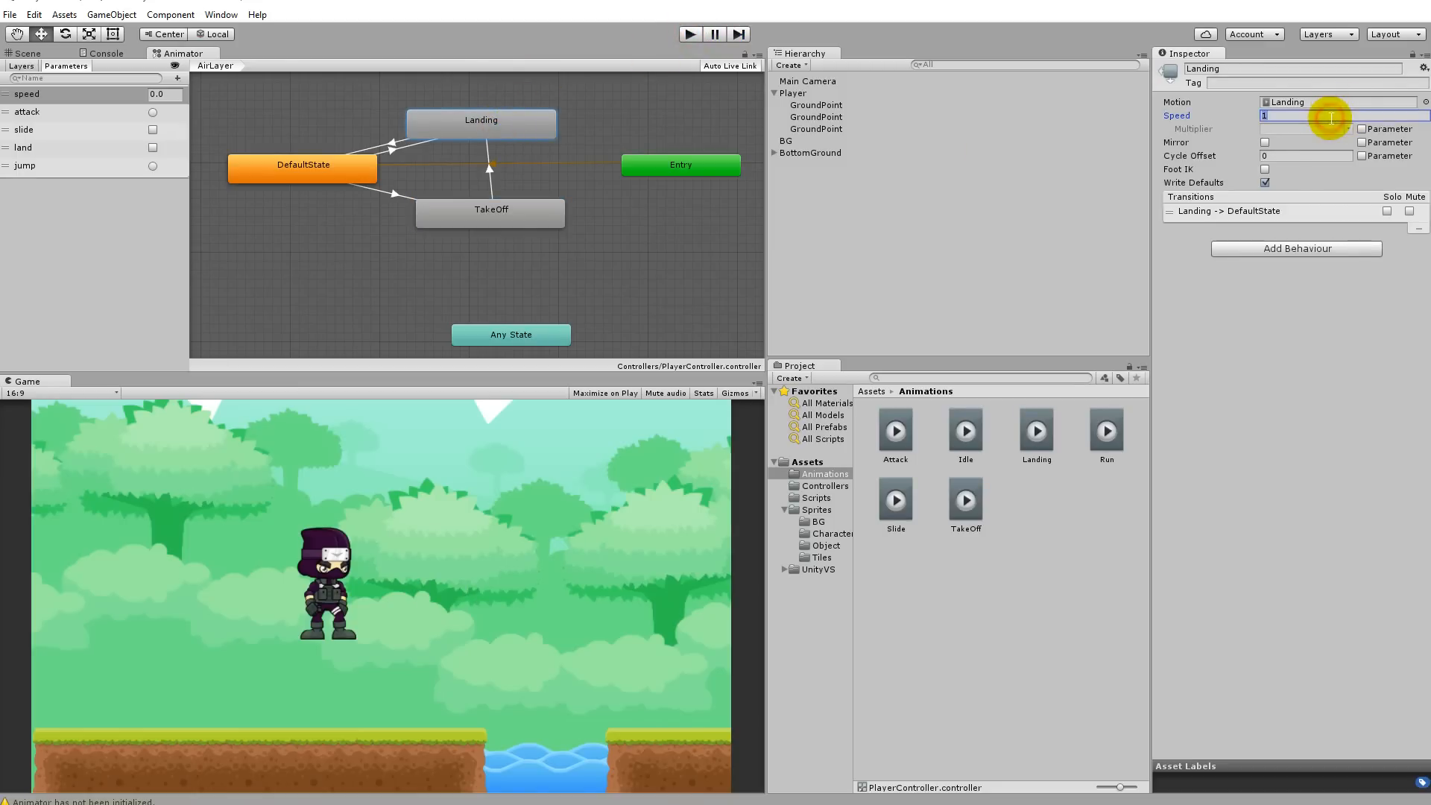
pyautogui.click(690, 33)
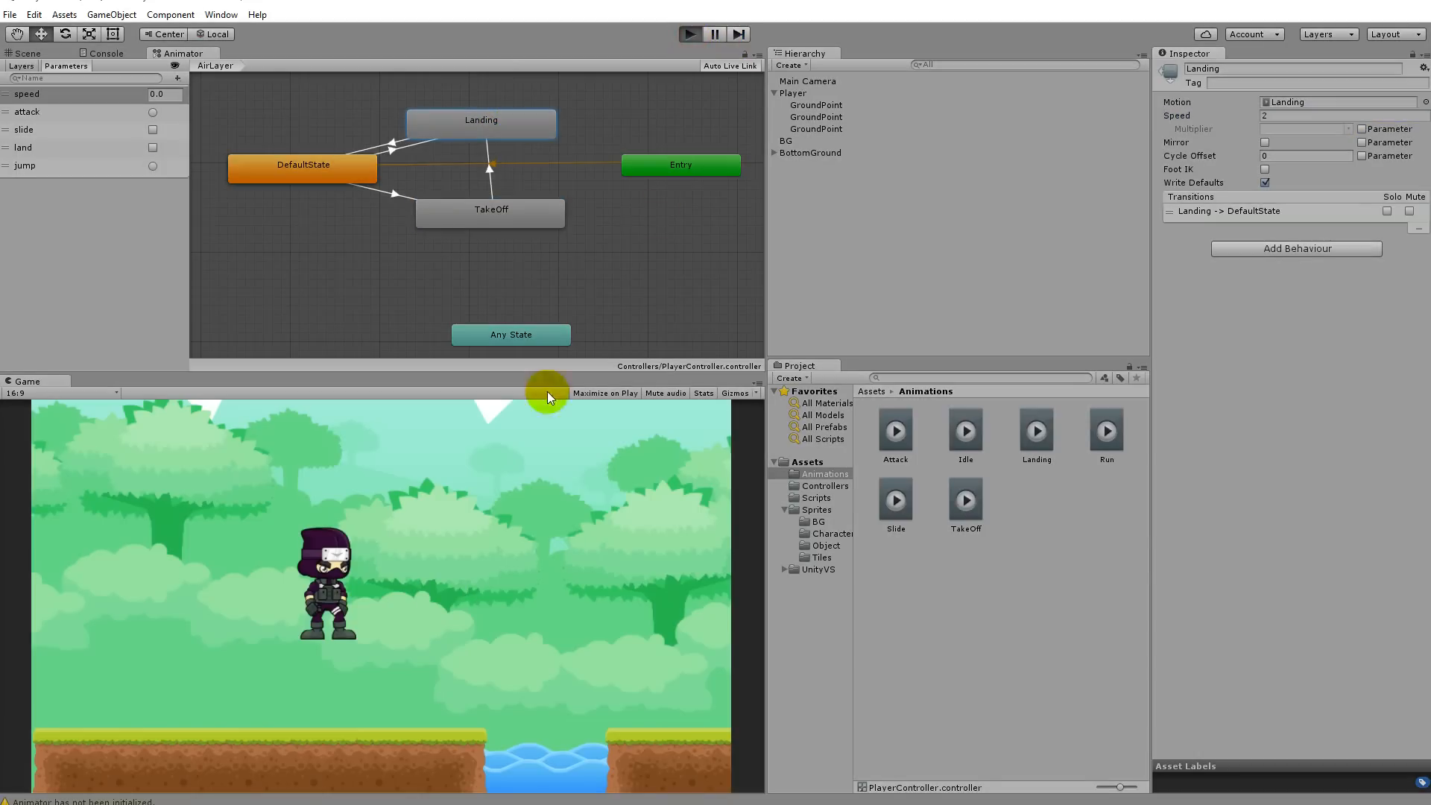
pyautogui.press('Left')
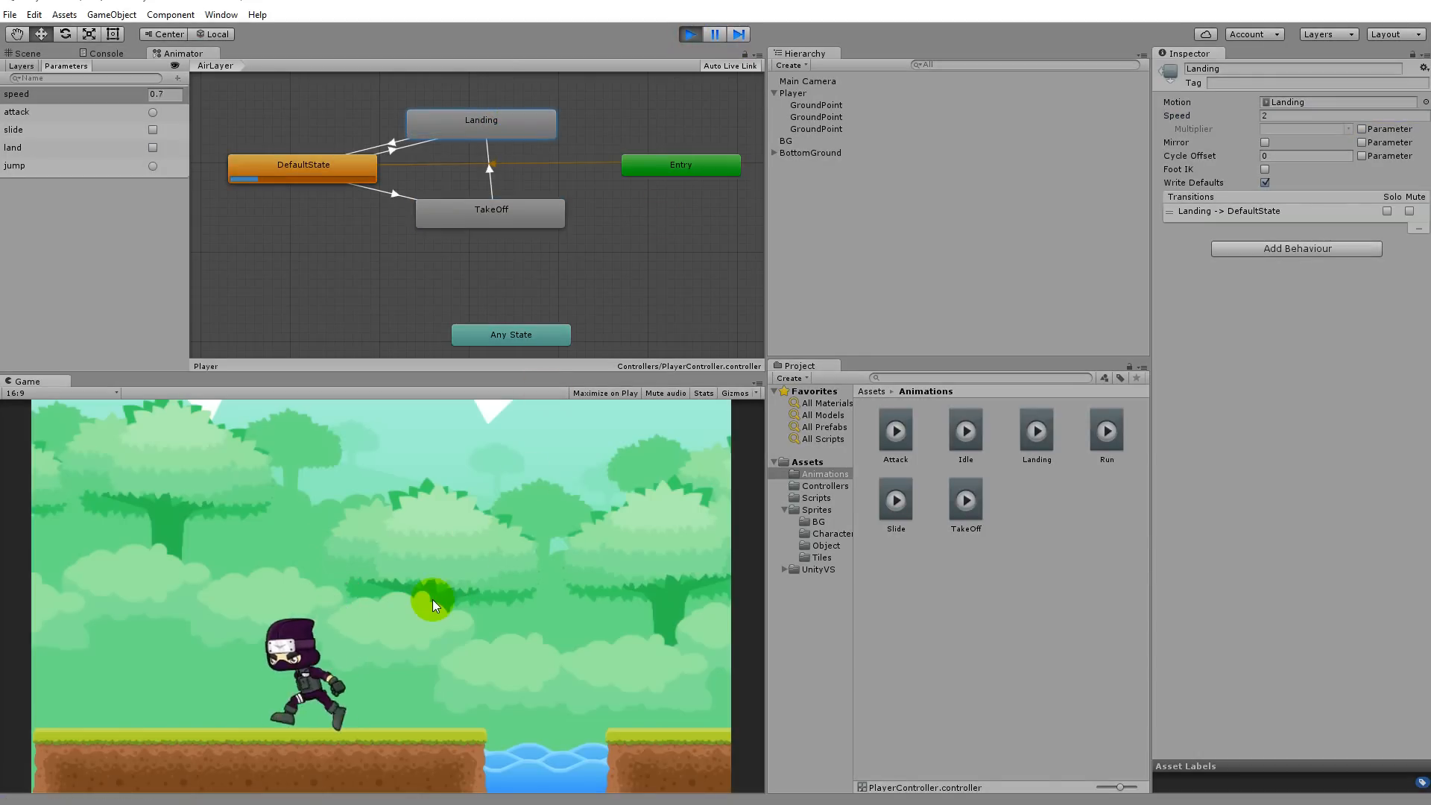
pyautogui.press('space')
pyautogui.press('Left')
pyautogui.press('space')
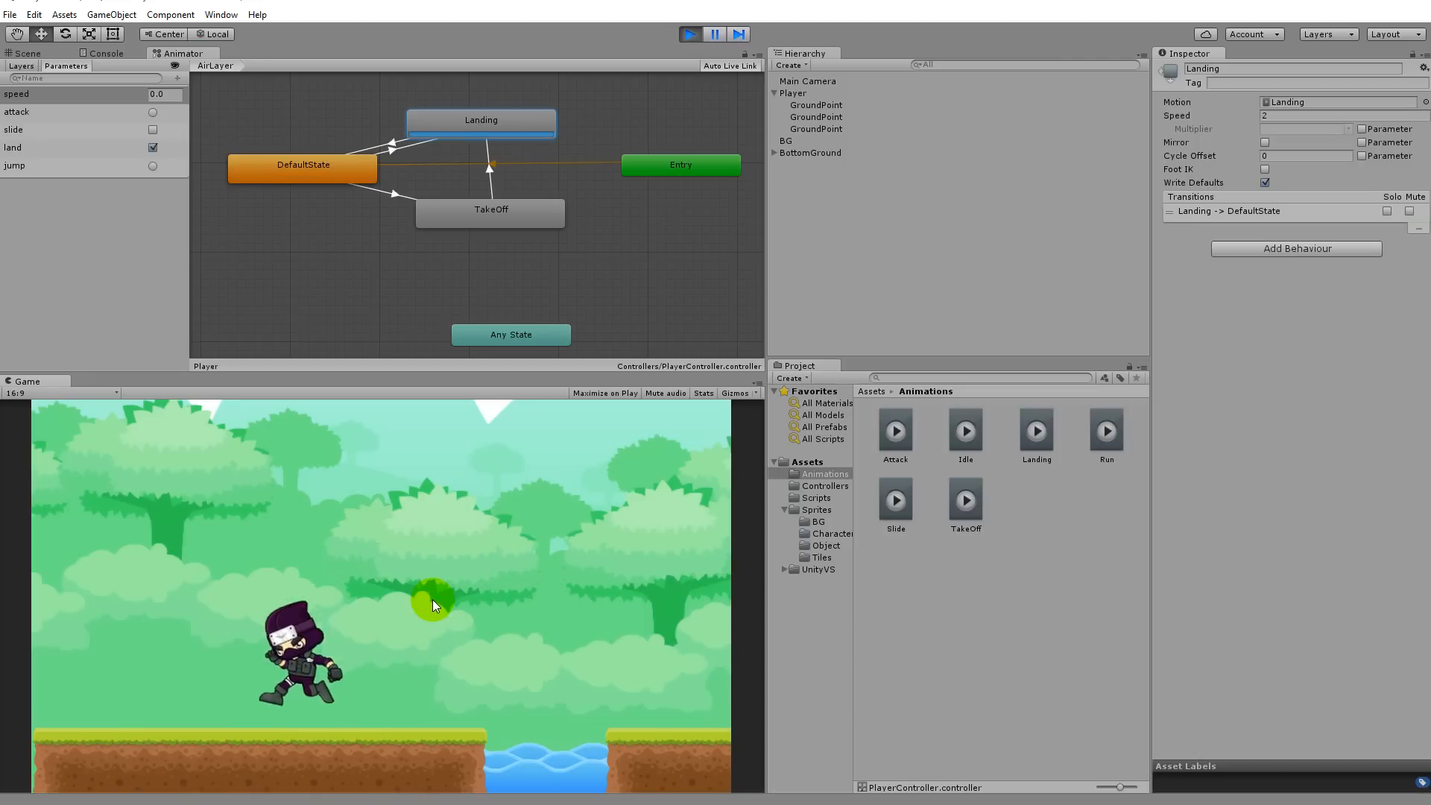
pyautogui.press('Right')
pyautogui.press('space')
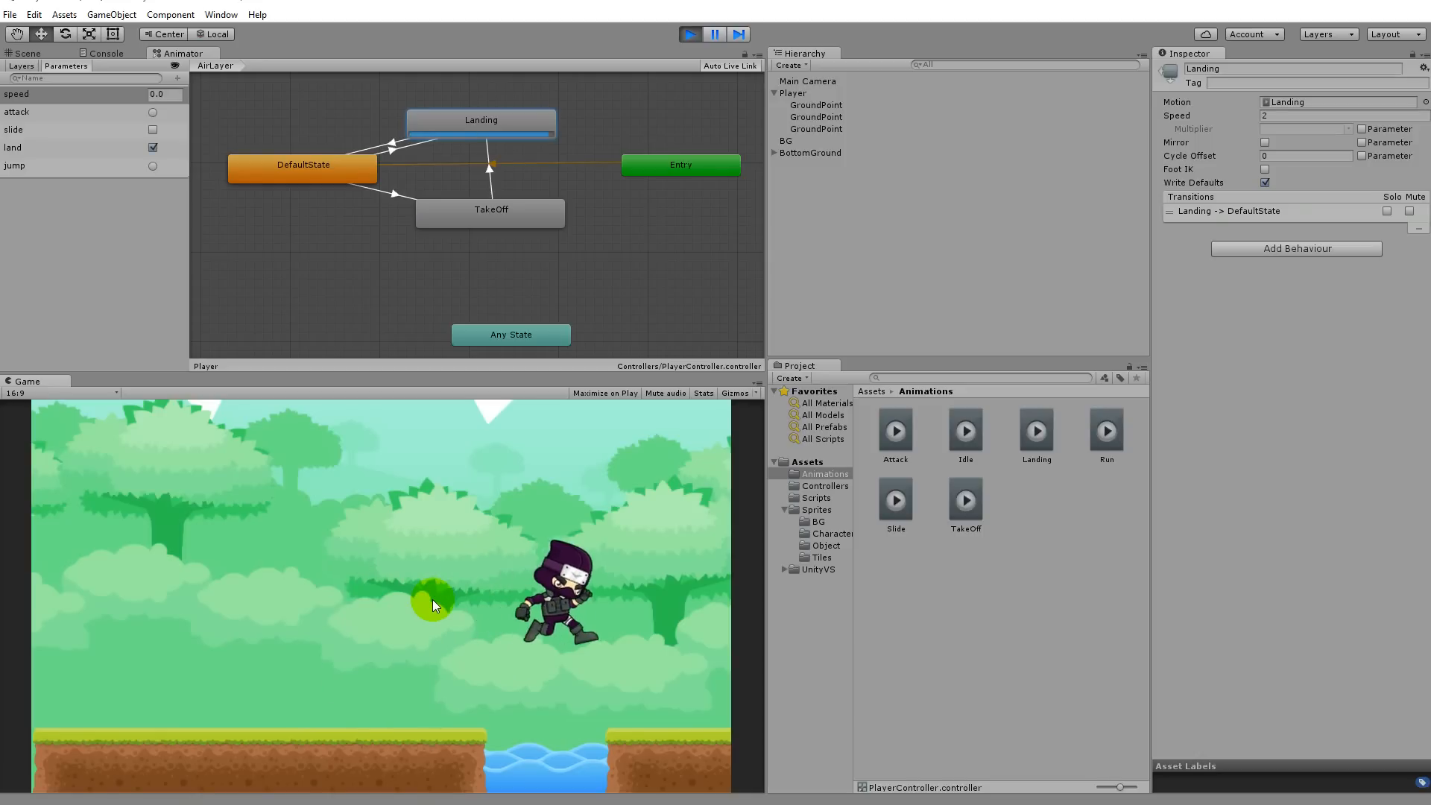
pyautogui.press('Left')
pyautogui.press('space')
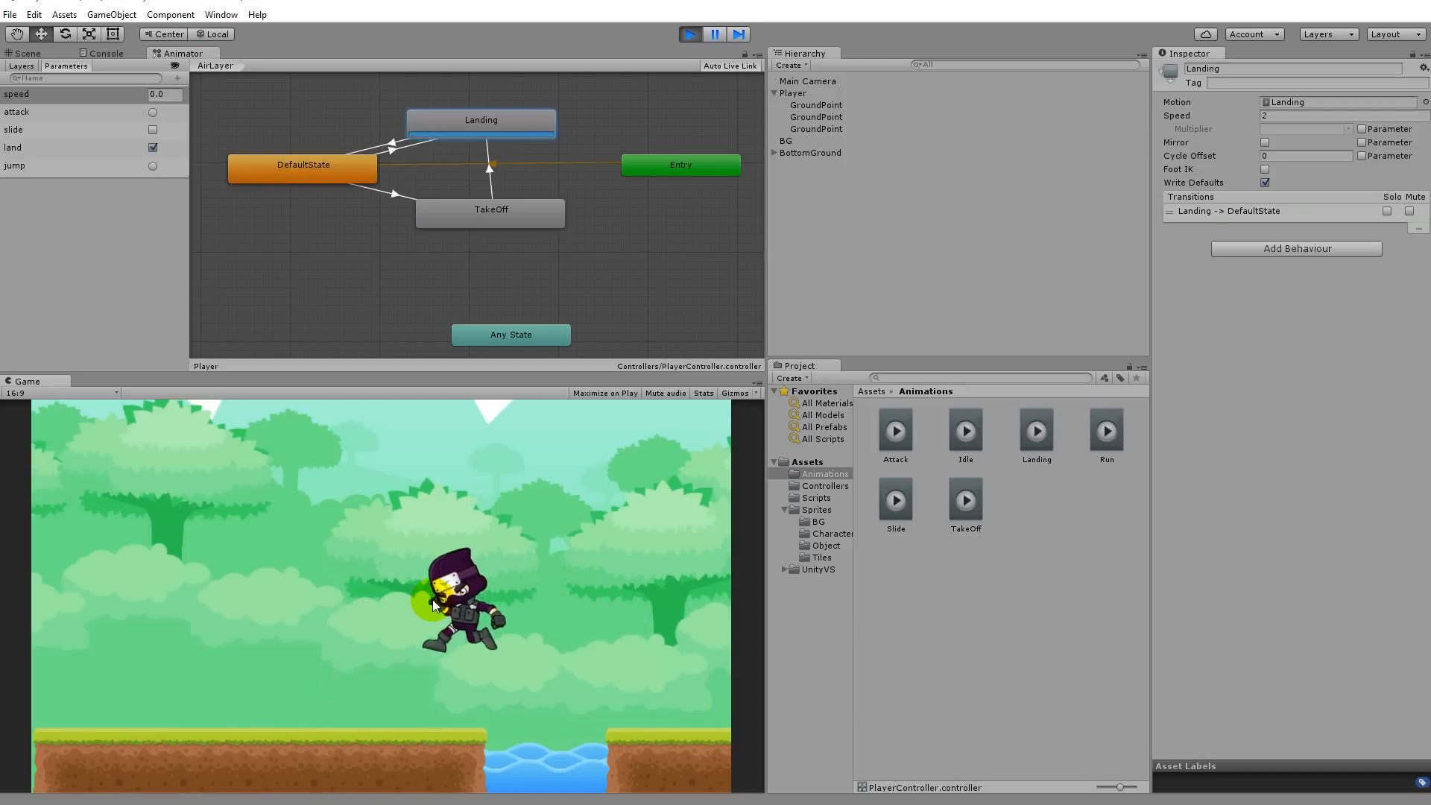
pyautogui.press('Right')
pyautogui.press('space')
pyautogui.press('Left')
pyautogui.press('space')
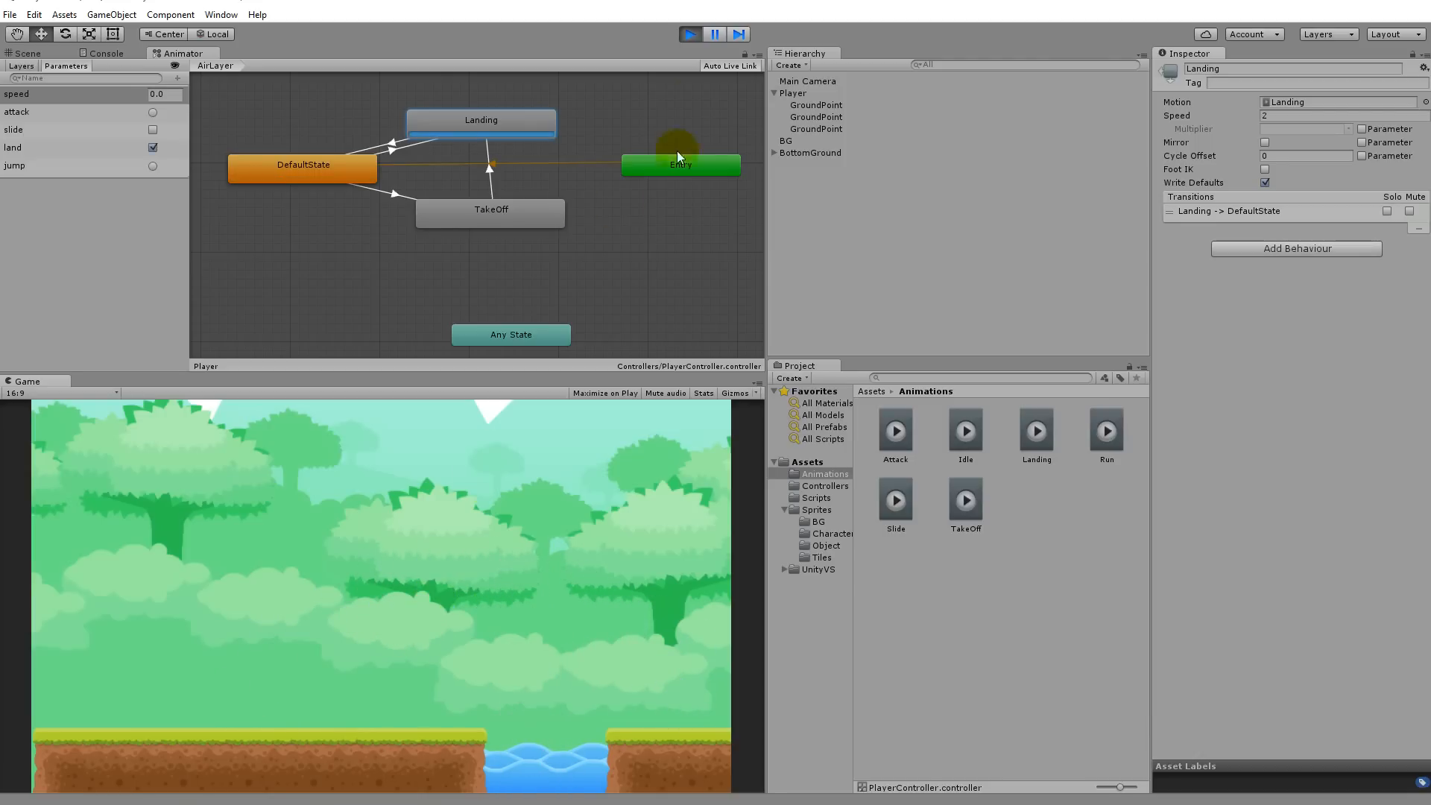
# Restart the game and test running both ways, jumps in each direction and repeated leftward jumps with the Landing speed at 2
pyautogui.click(697, 33)
pyautogui.click(698, 33)
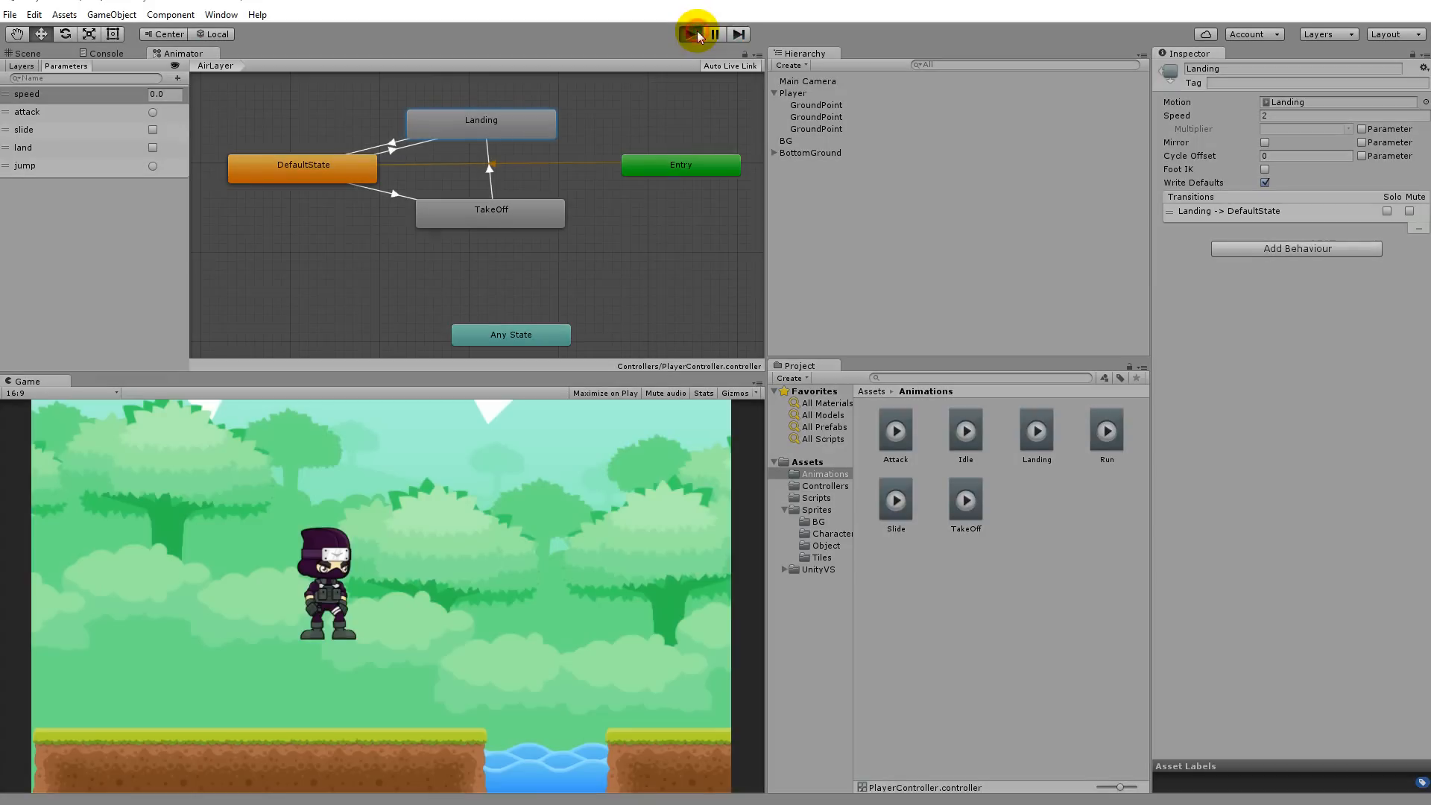
pyautogui.press('Right')
pyautogui.press('Left')
pyautogui.press('Right')
pyautogui.press('space')
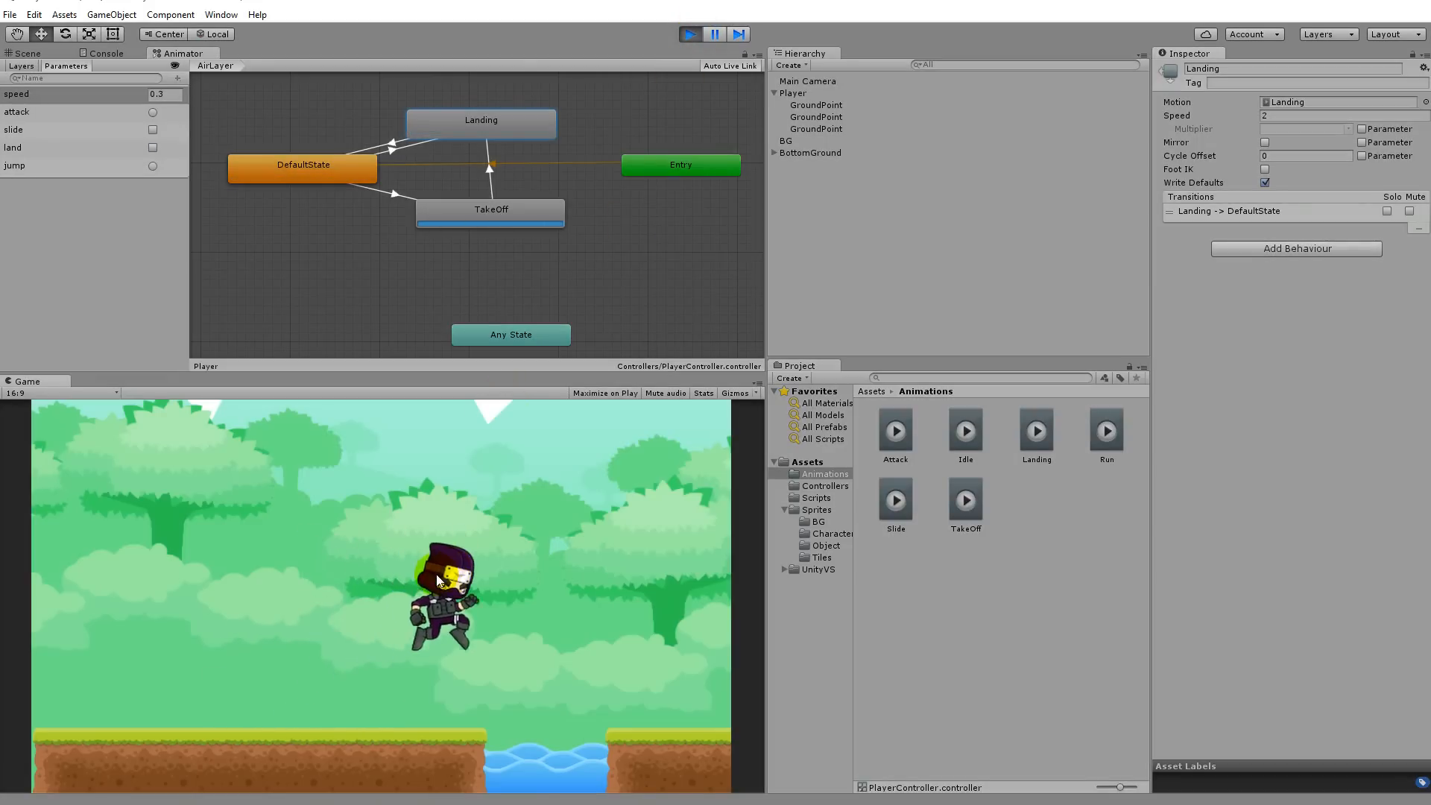
pyautogui.press('Left')
pyautogui.press('space')
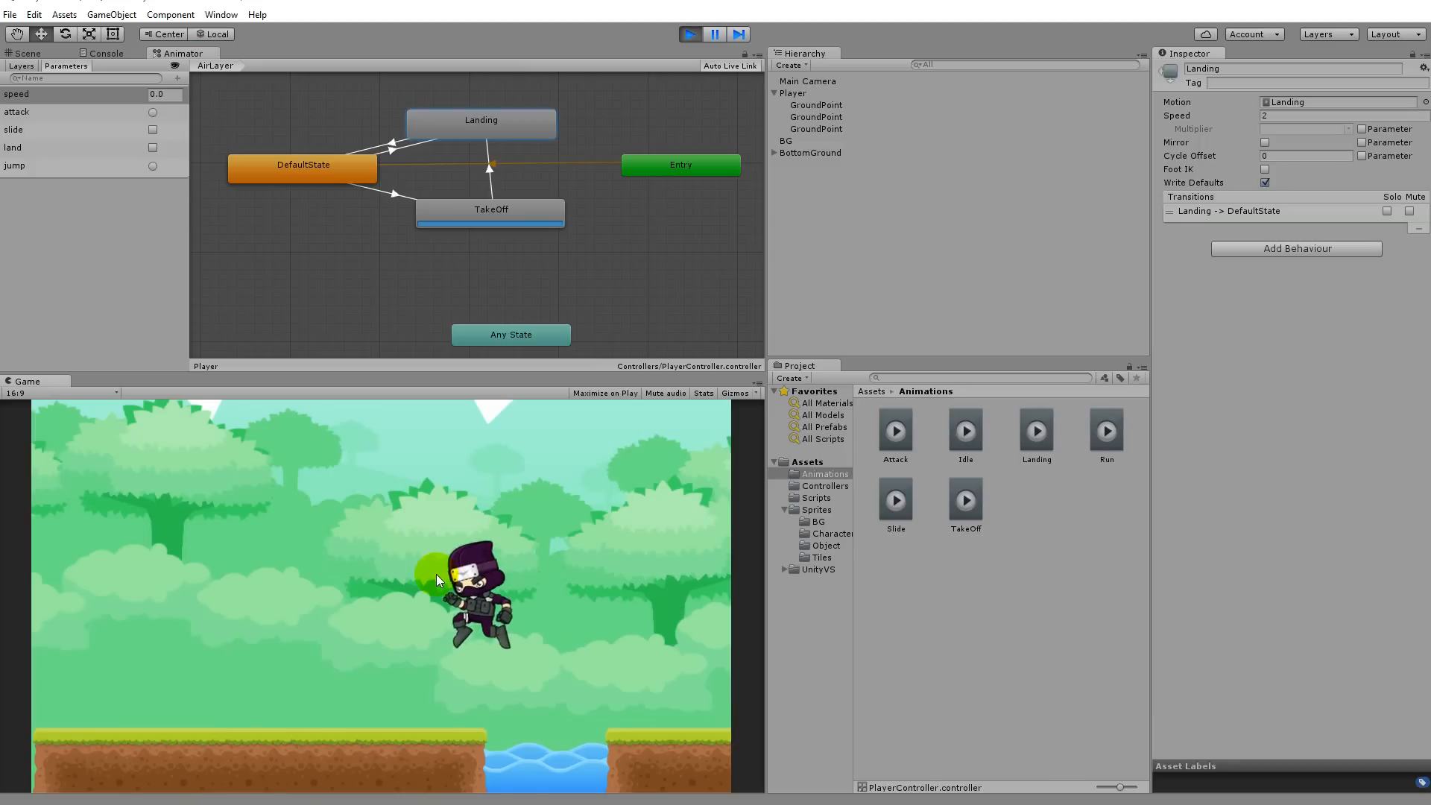
pyautogui.press('Left')
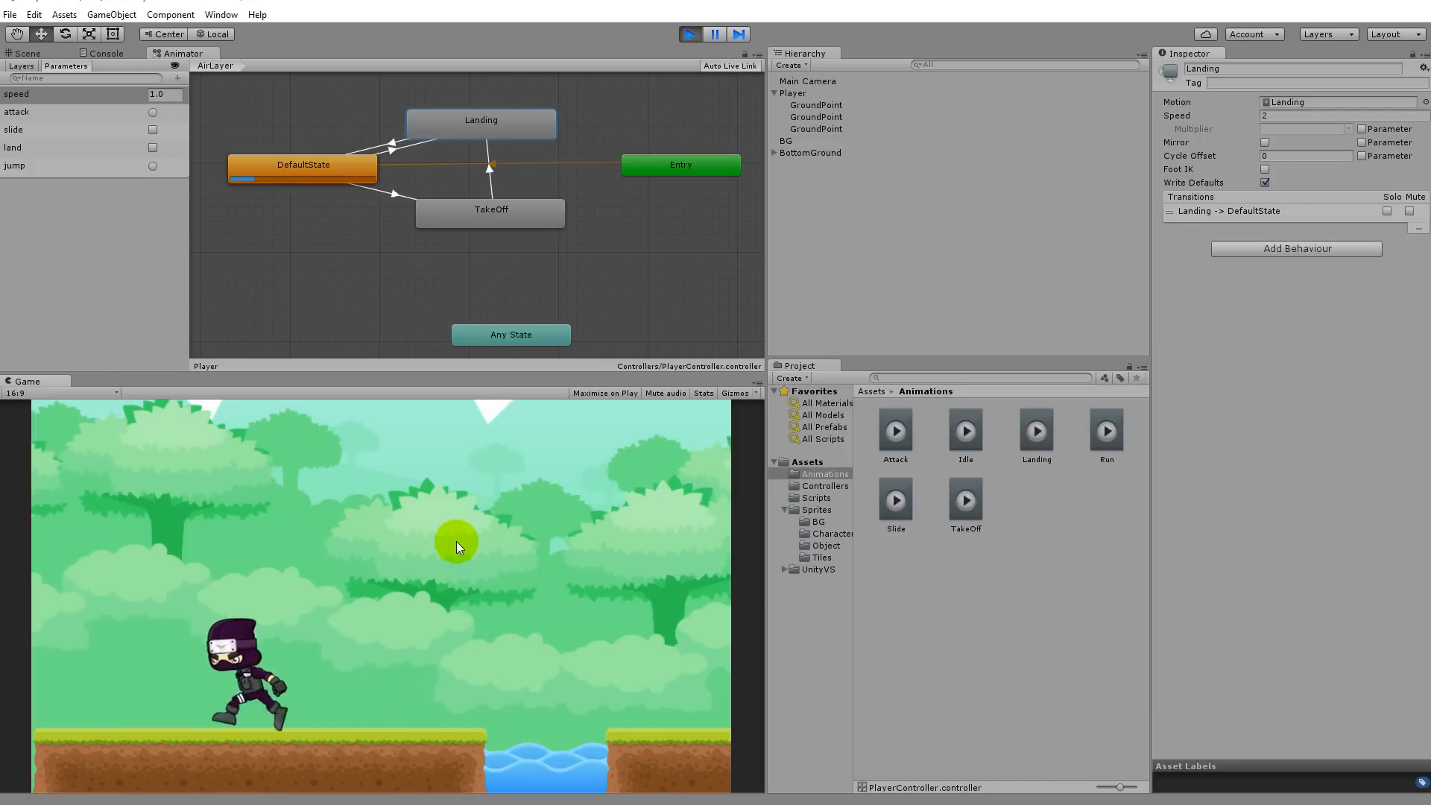
pyautogui.press('space')
pyautogui.press('Left')
pyautogui.press('space')
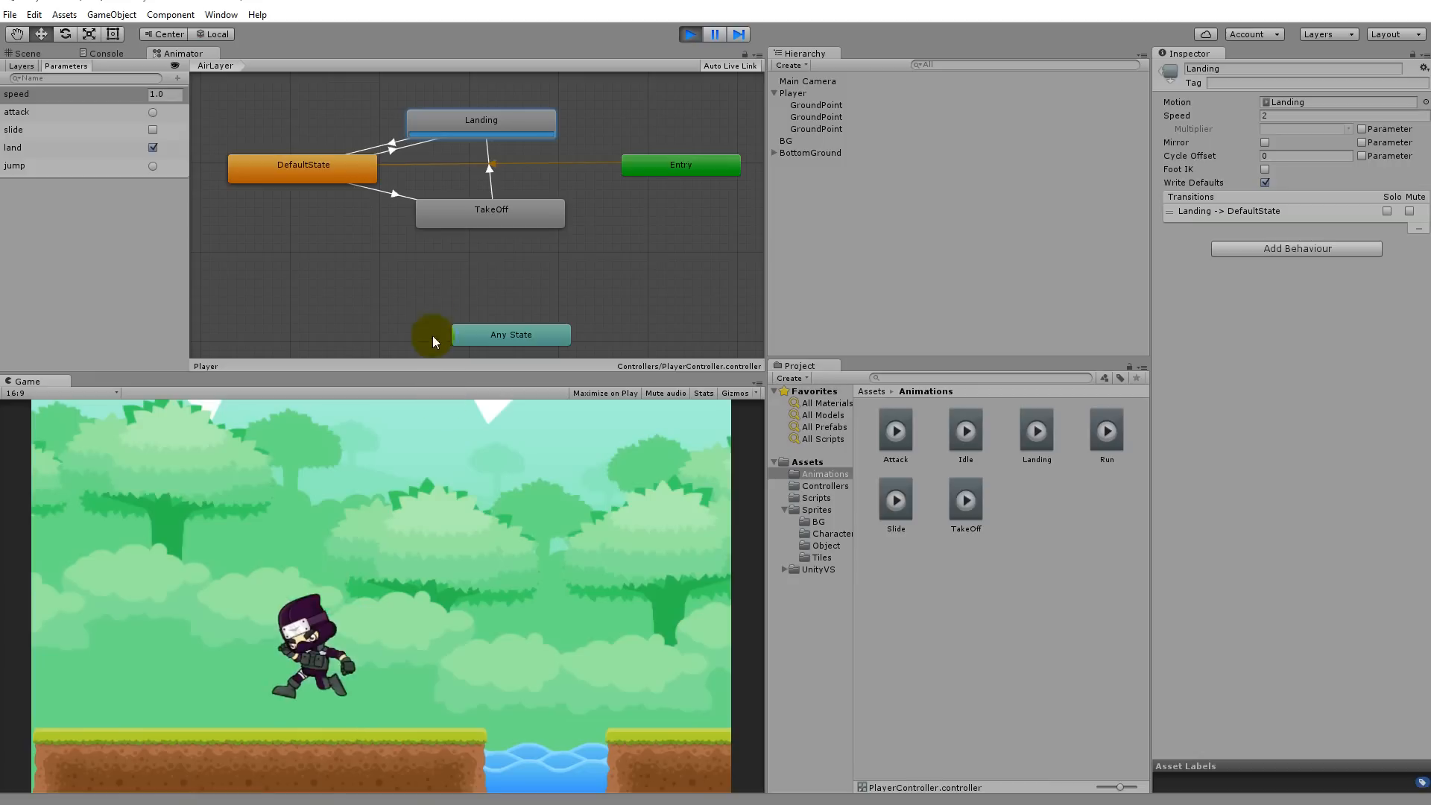
pyautogui.press('space')
pyautogui.press('space')
pyautogui.press('Left')
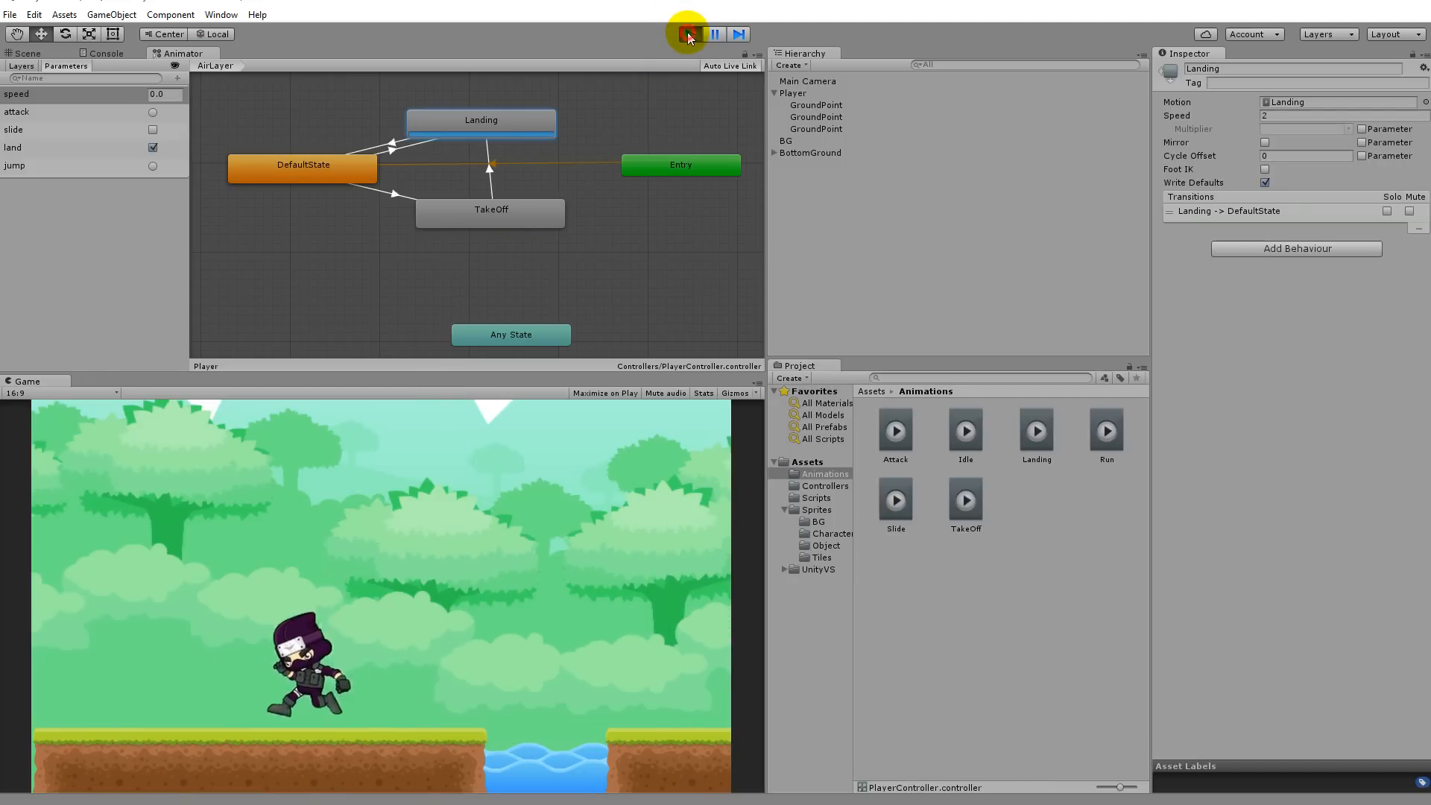